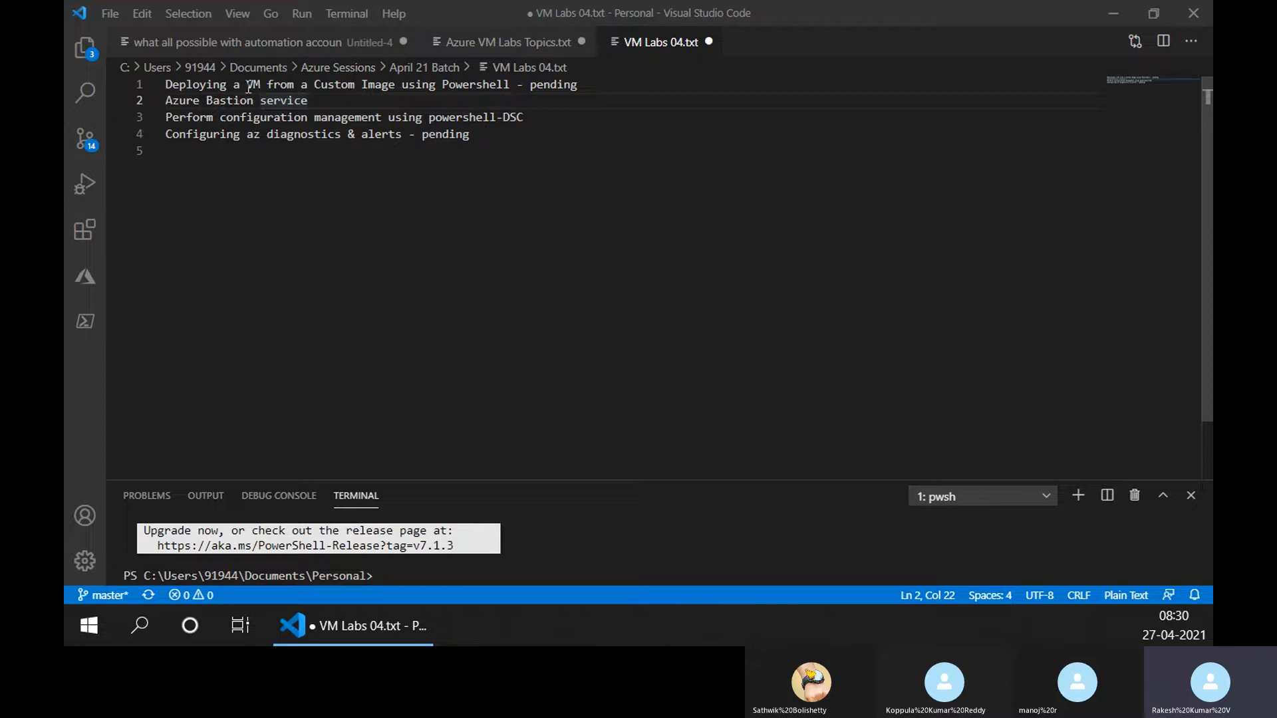
left_click_drag(248, 87, 314, 91)
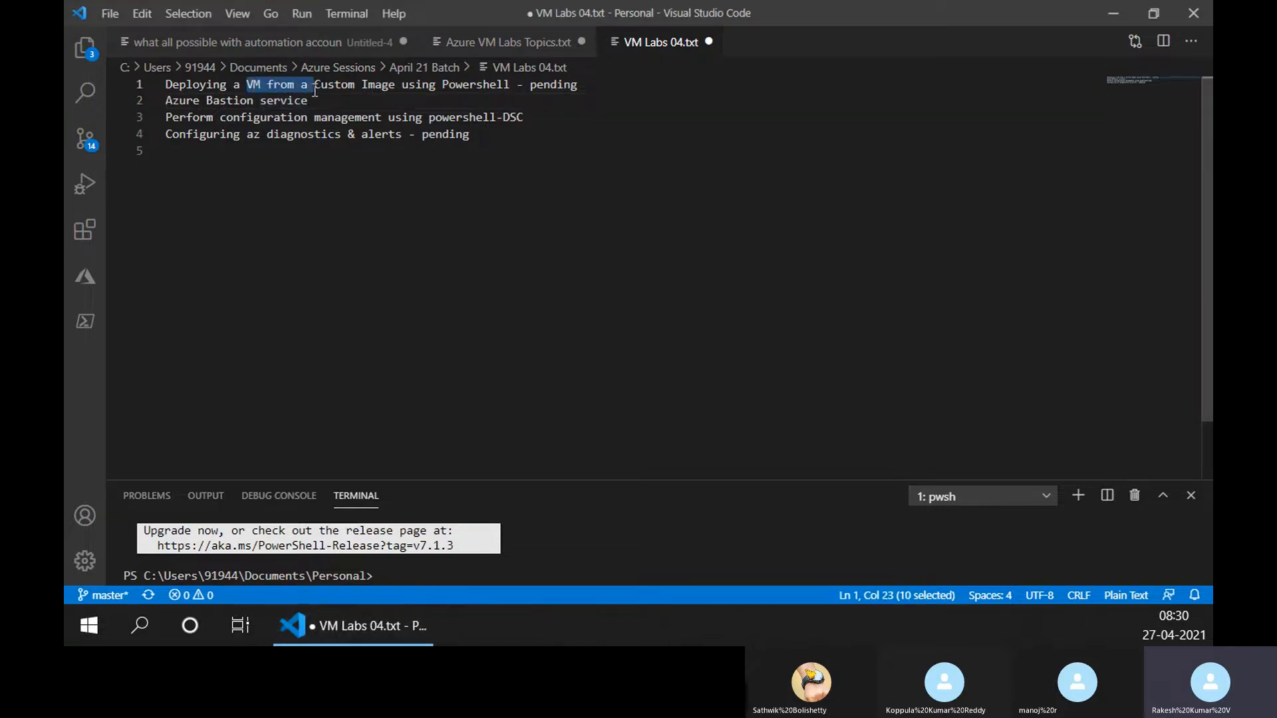
key("Delete")
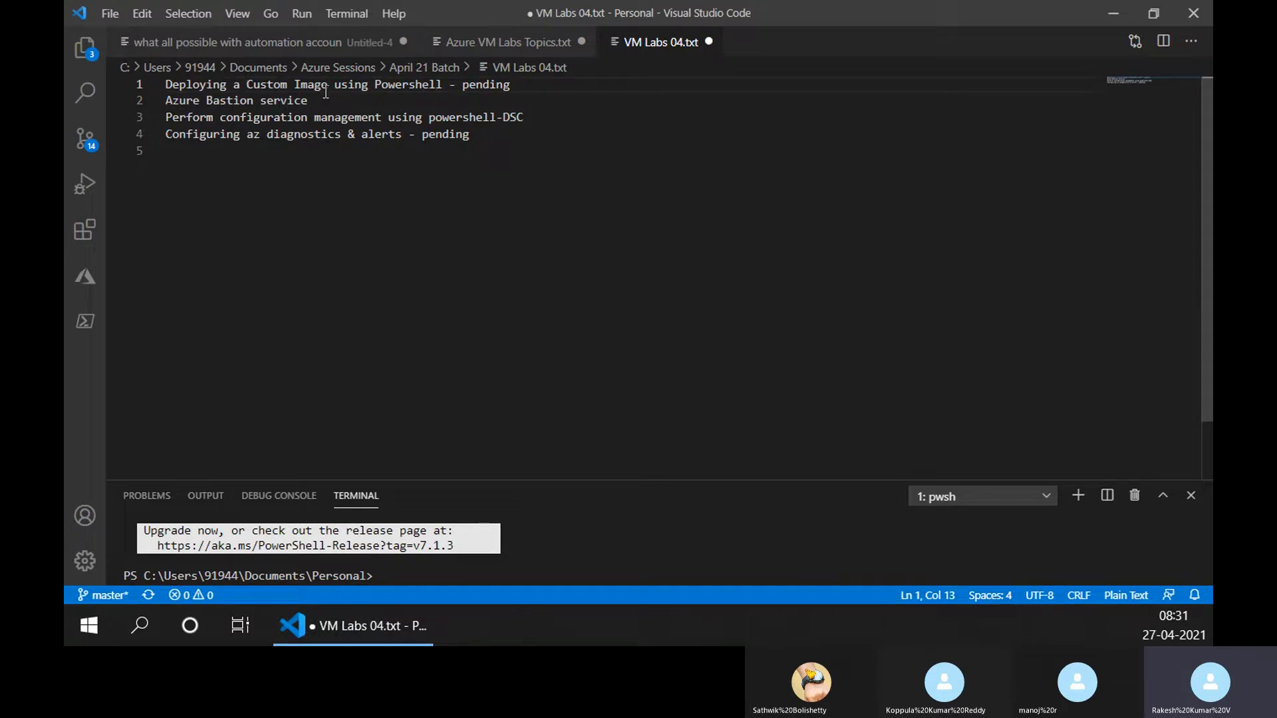
key("ctrl+z")
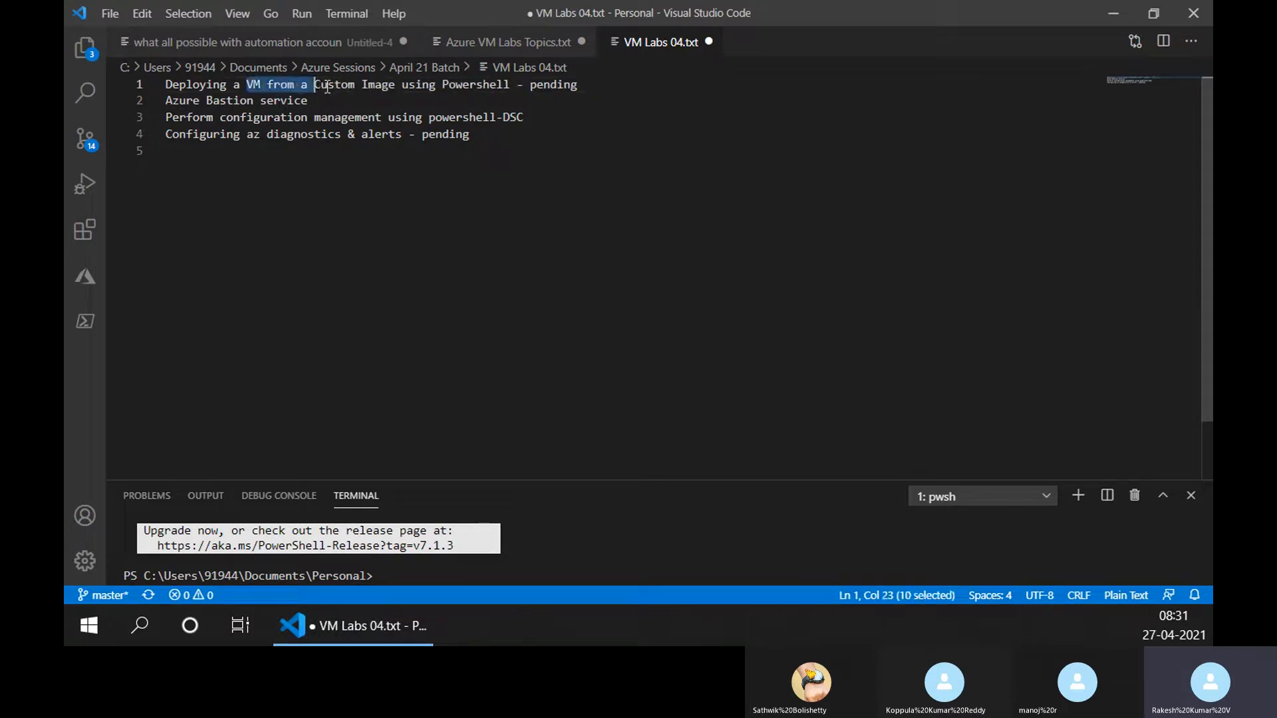
left_click(328, 180)
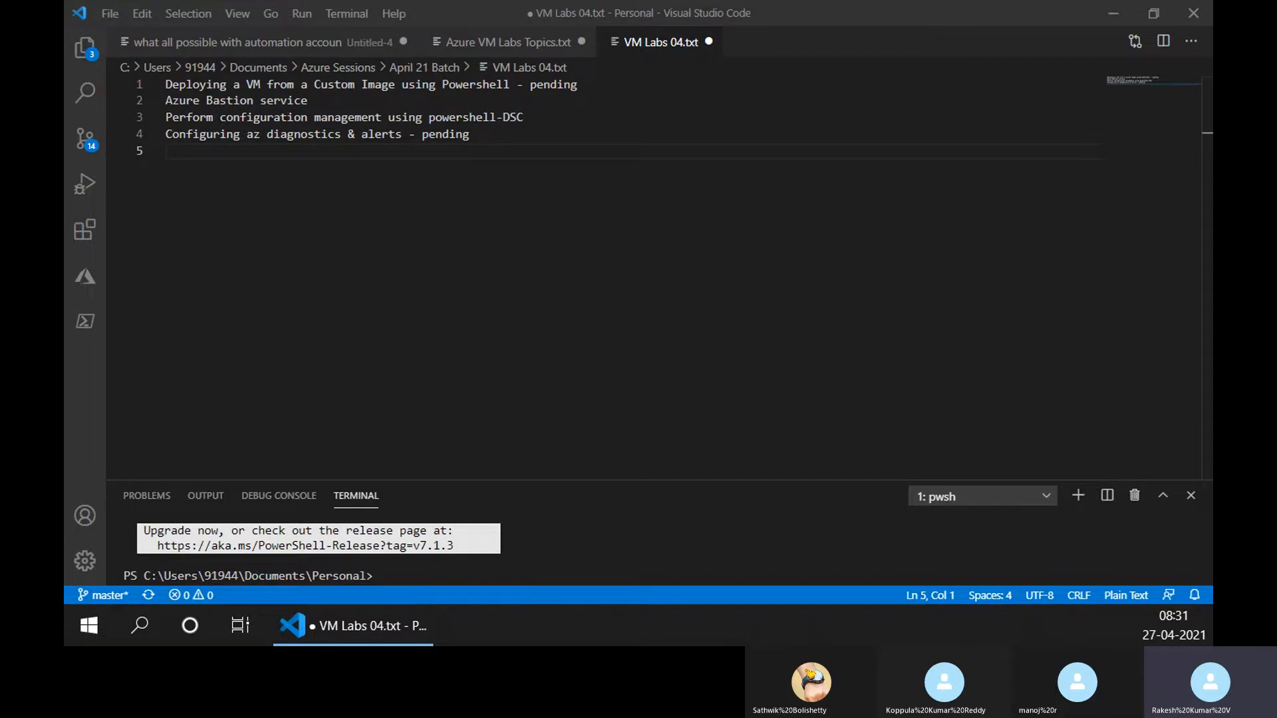
Bring the browser window onto this screen, maximize it and open google.com.
left_click_drag(65, 293, 549, 437)
left_click_drag(166, 151, 166, 84)
left_click_drag(65, 315, 227, 316)
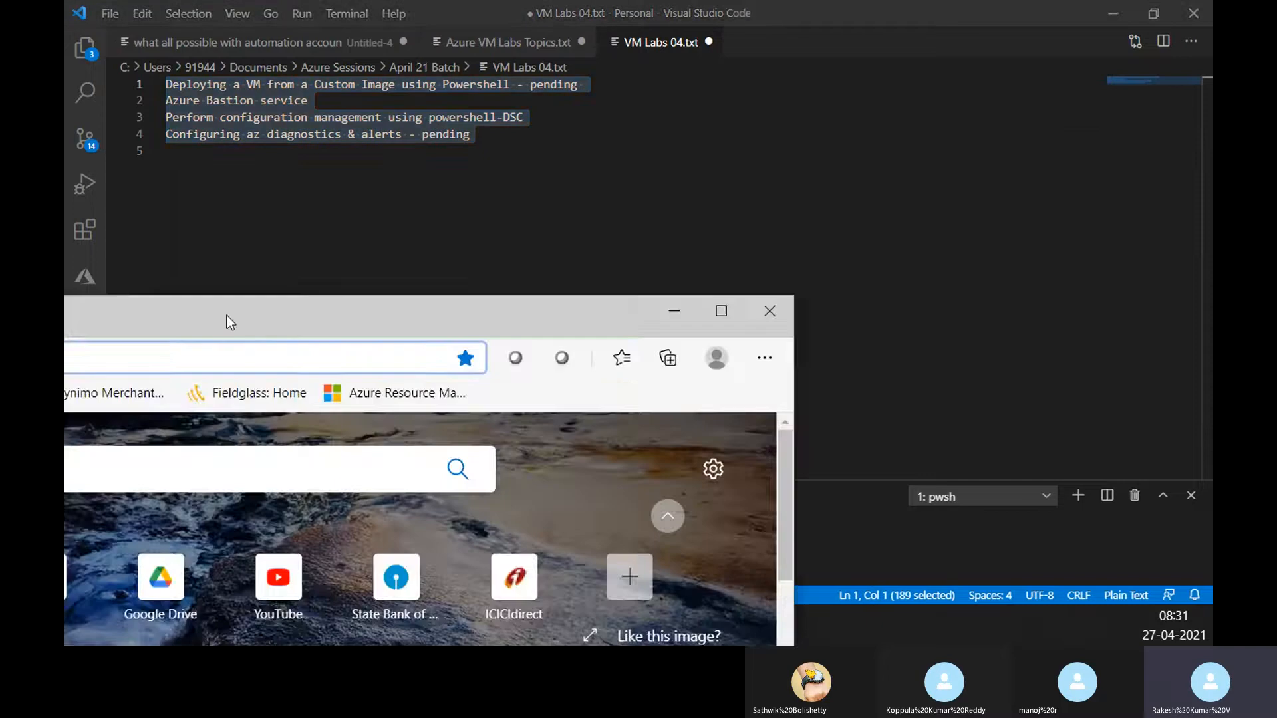
double_click(226, 315)
type("google.com")
key("Return")
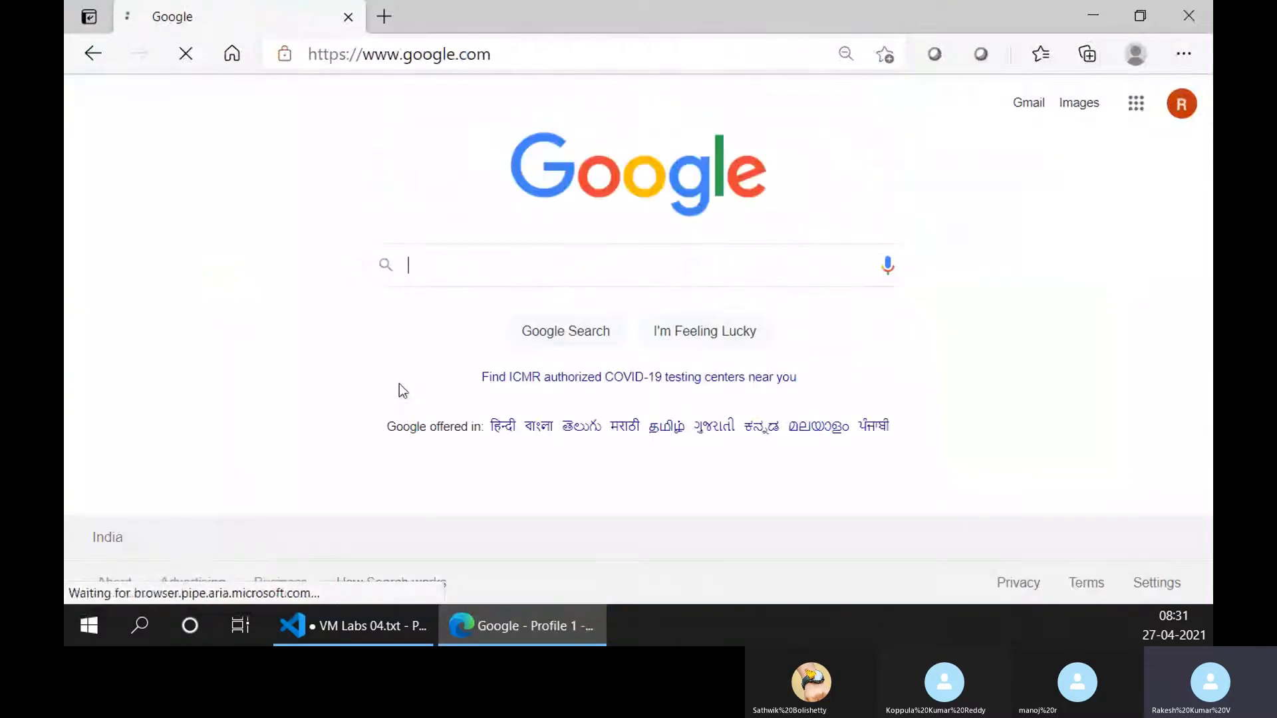
Search Google for "create custom image of azure vm through powershell".
type("create c")
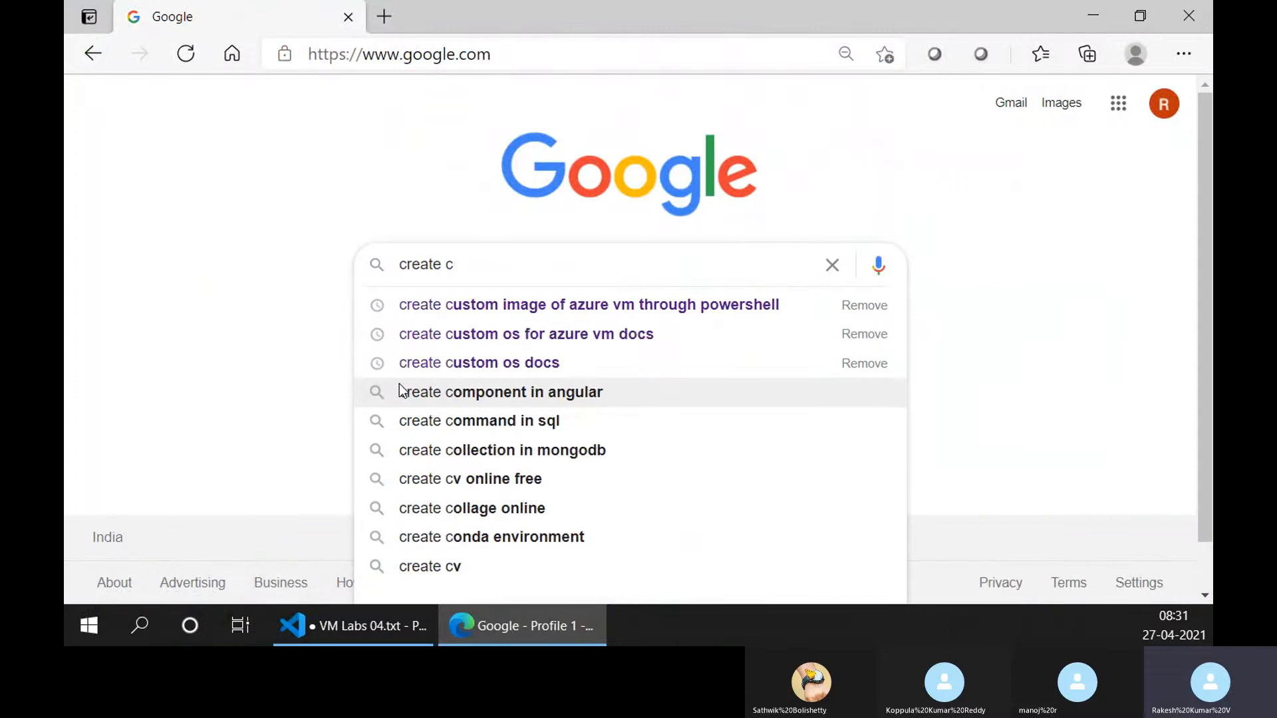
key("Down")
key("Up")
key("Up")
key("Up")
key("Up")
key("Return")
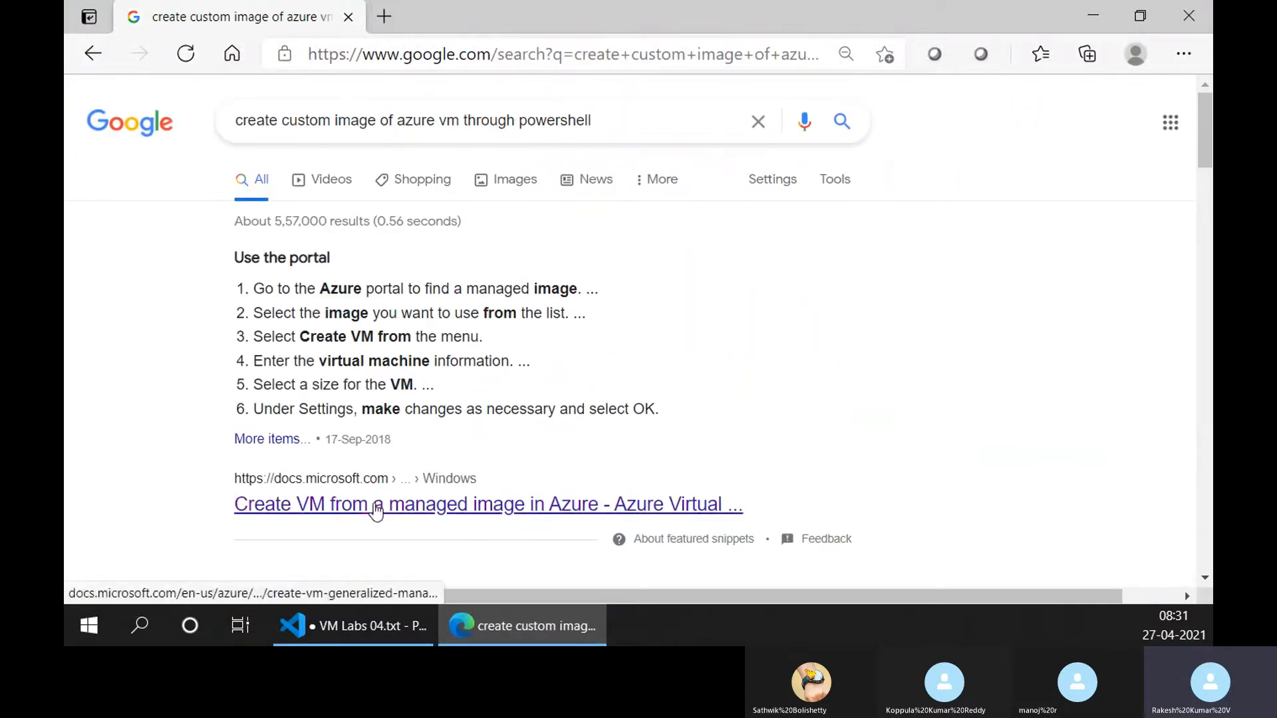
Look through the Microsoft article on creating a VM from a managed image, including its PowerShell example, and close it.
left_click(377, 511)
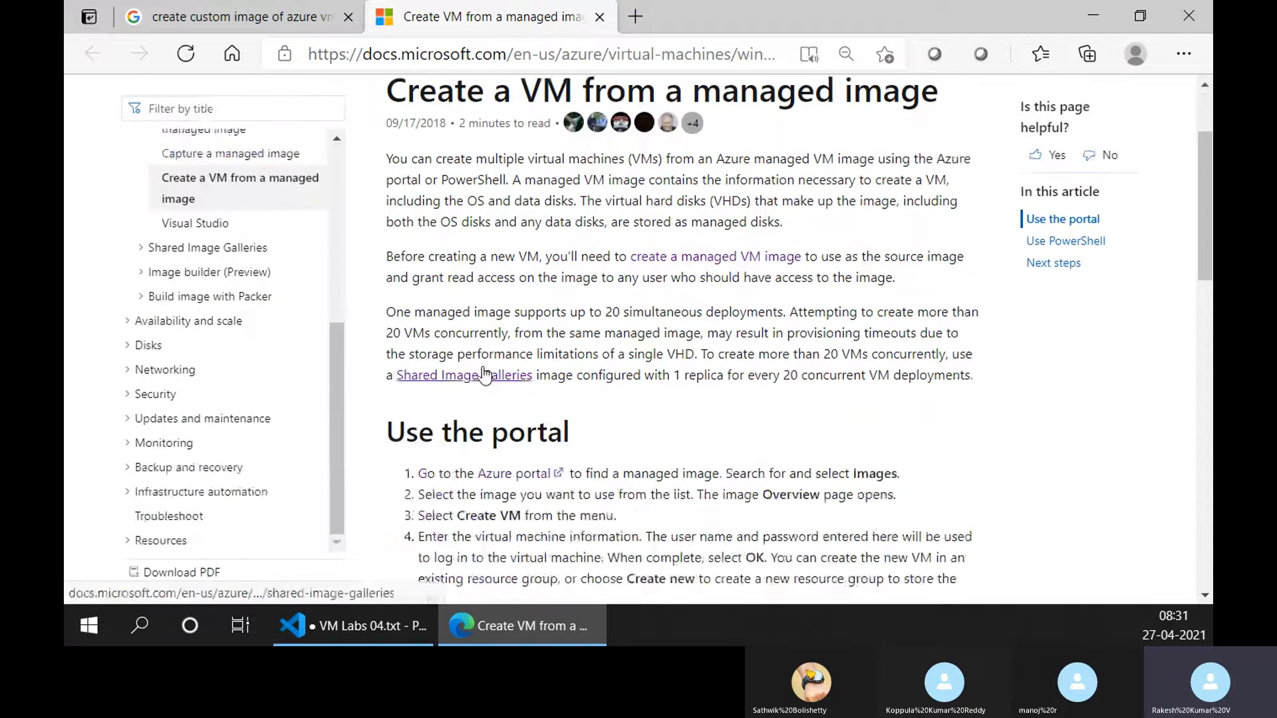
scroll(483, 372, "down", 12)
scroll(484, 365, "up", 2)
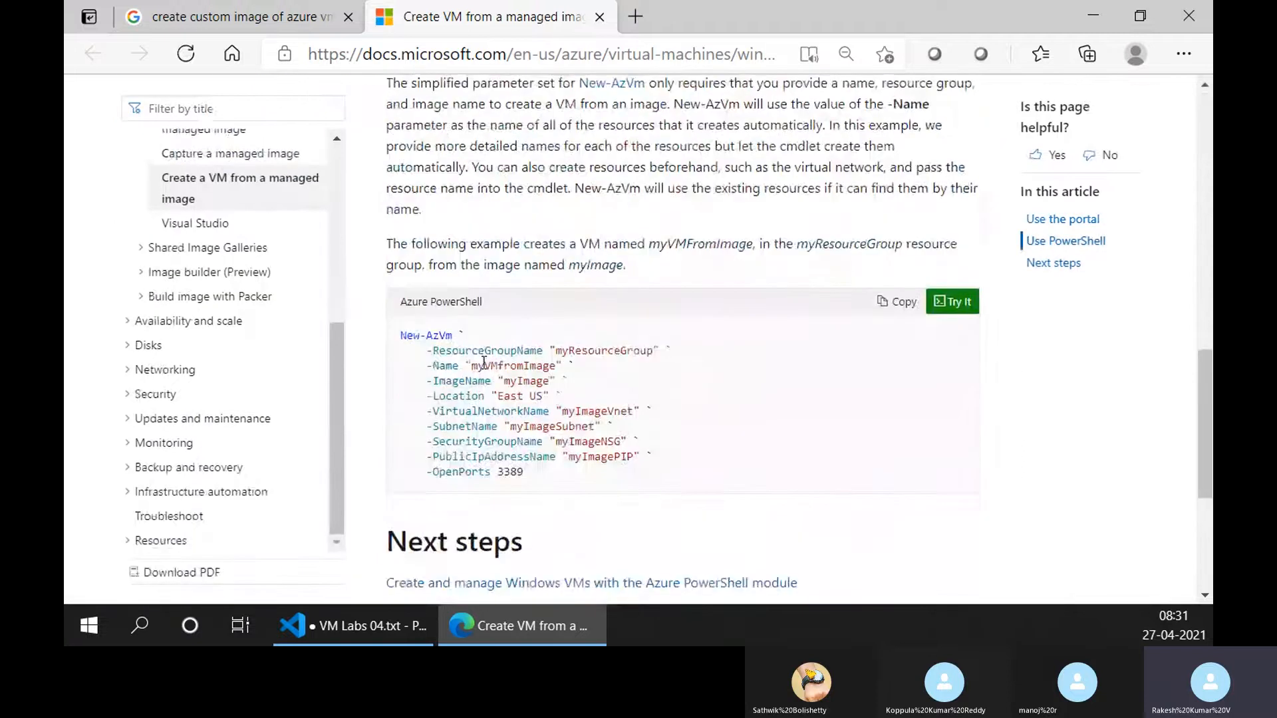
key("ctrl+w")
Open the search result "Tutorial - Create custom VM images with Azure PowerShell" in a separate tab and show it.
scroll(450, 381, "down", 4)
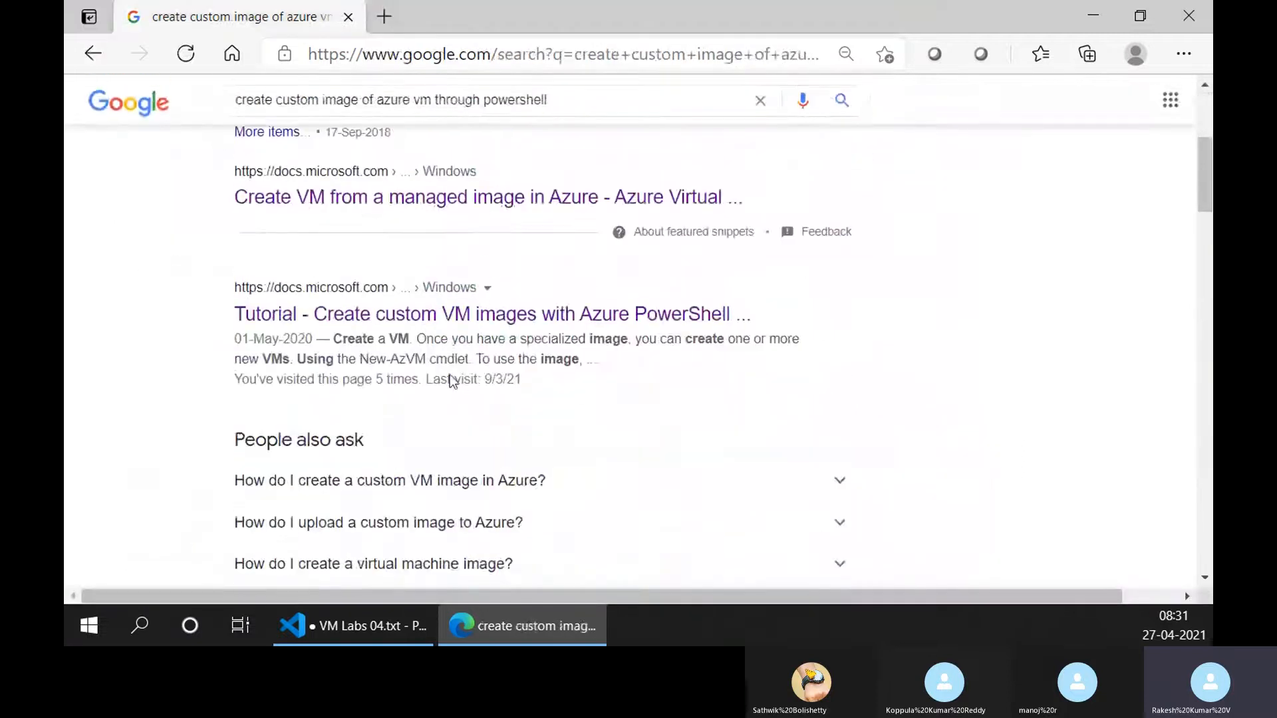
middle_click(422, 316)
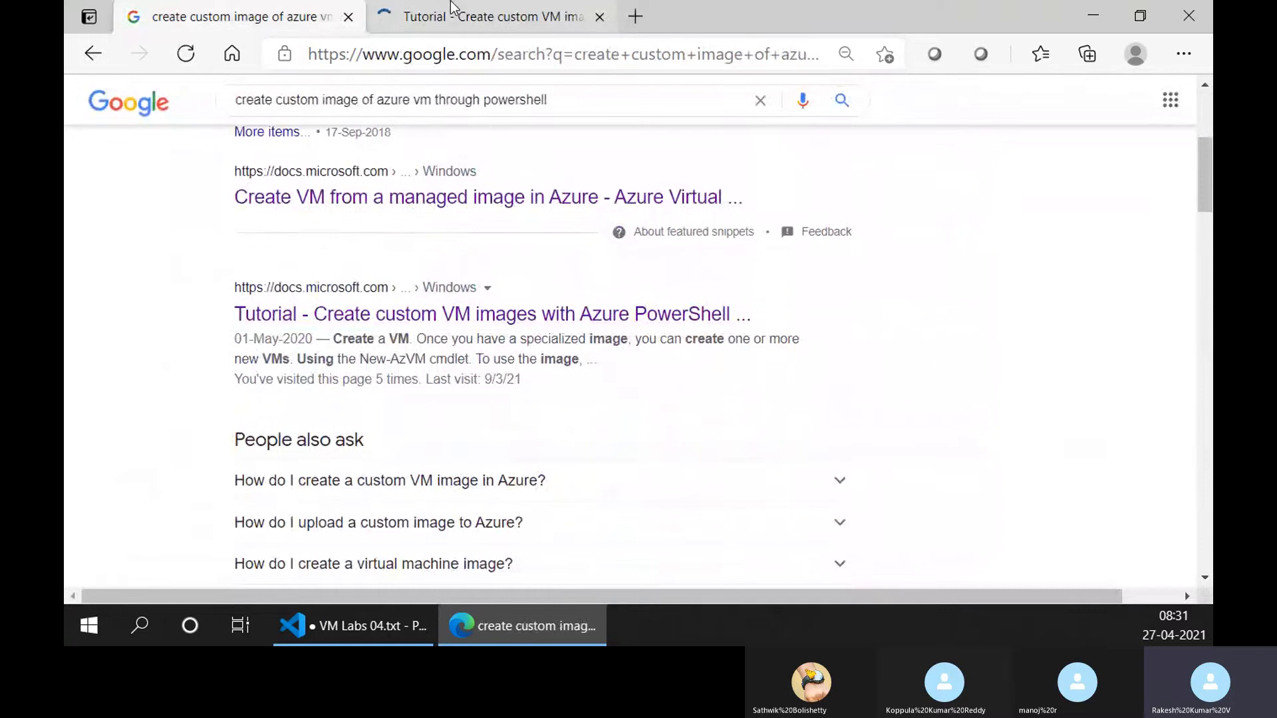
left_click(451, 8)
Read through the tutorial's prerequisites, Shared Image Gallery overview and the Get the VM example.
scroll(469, 333, "down", 5)
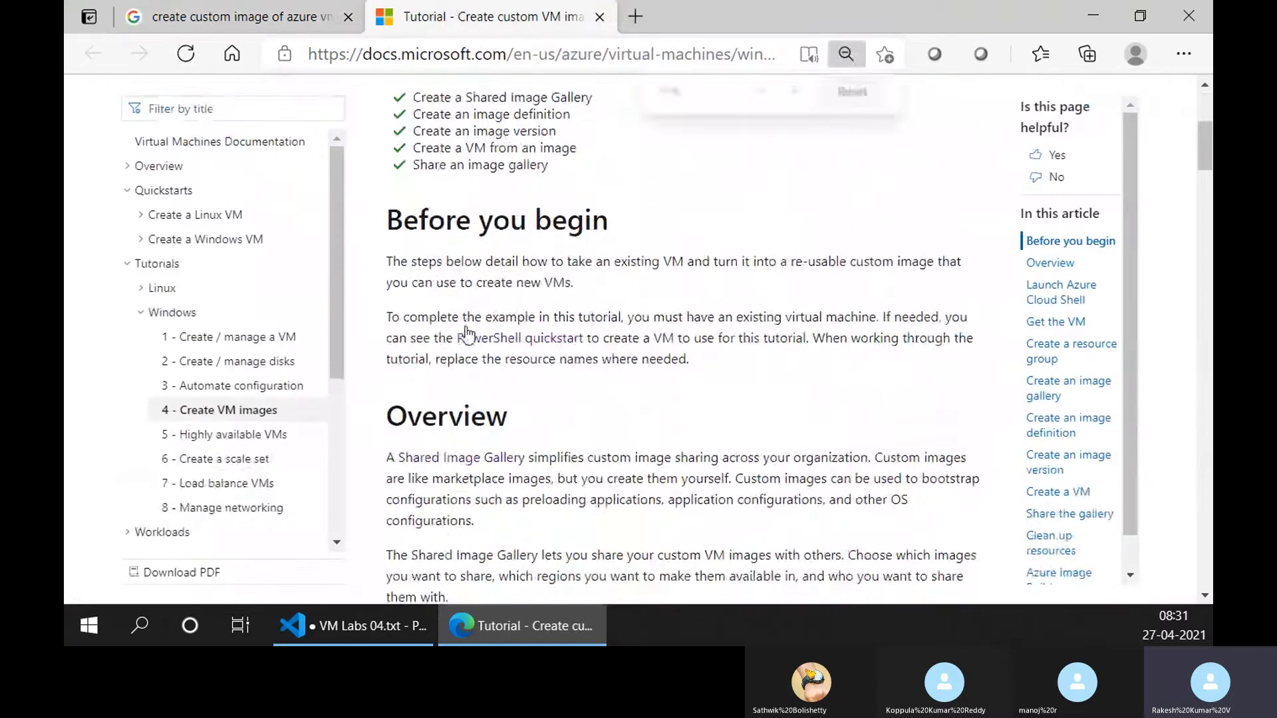
scroll(466, 332, "down", 2)
scroll(467, 333, "up", 1)
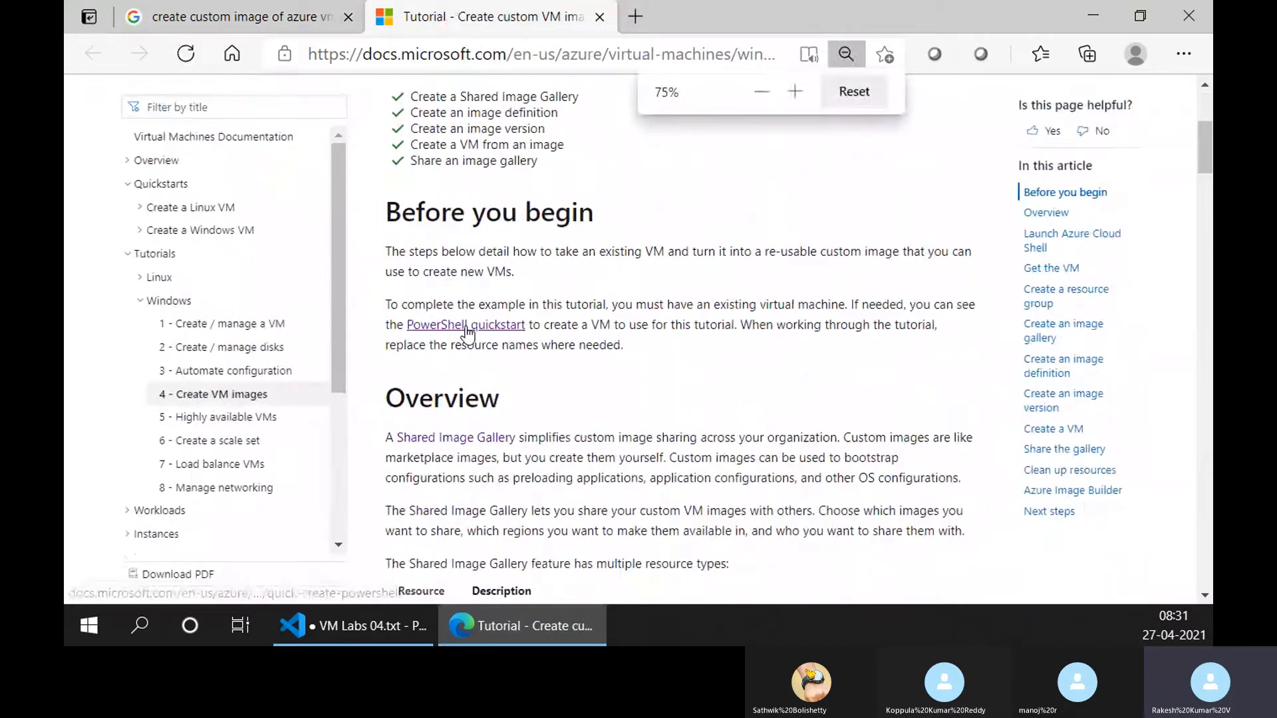
scroll(562, 384, "up", 3)
scroll(559, 381, "down", 7)
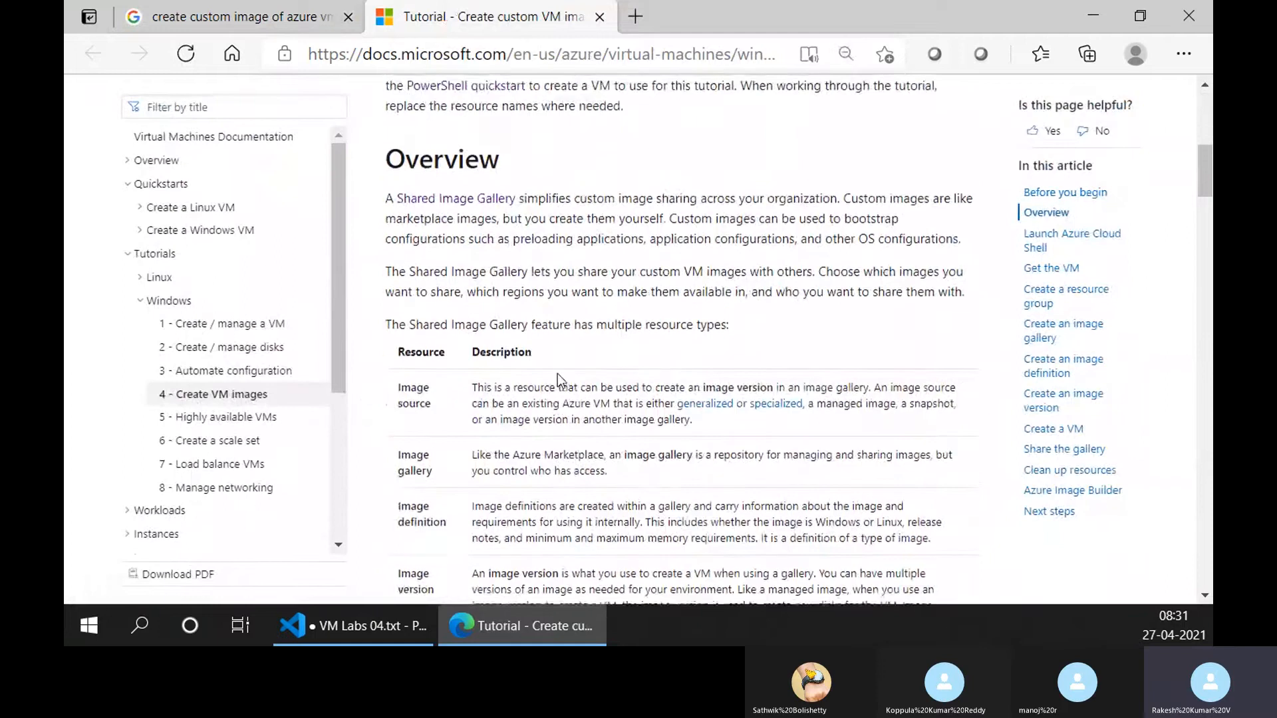
scroll(557, 379, "down", 8)
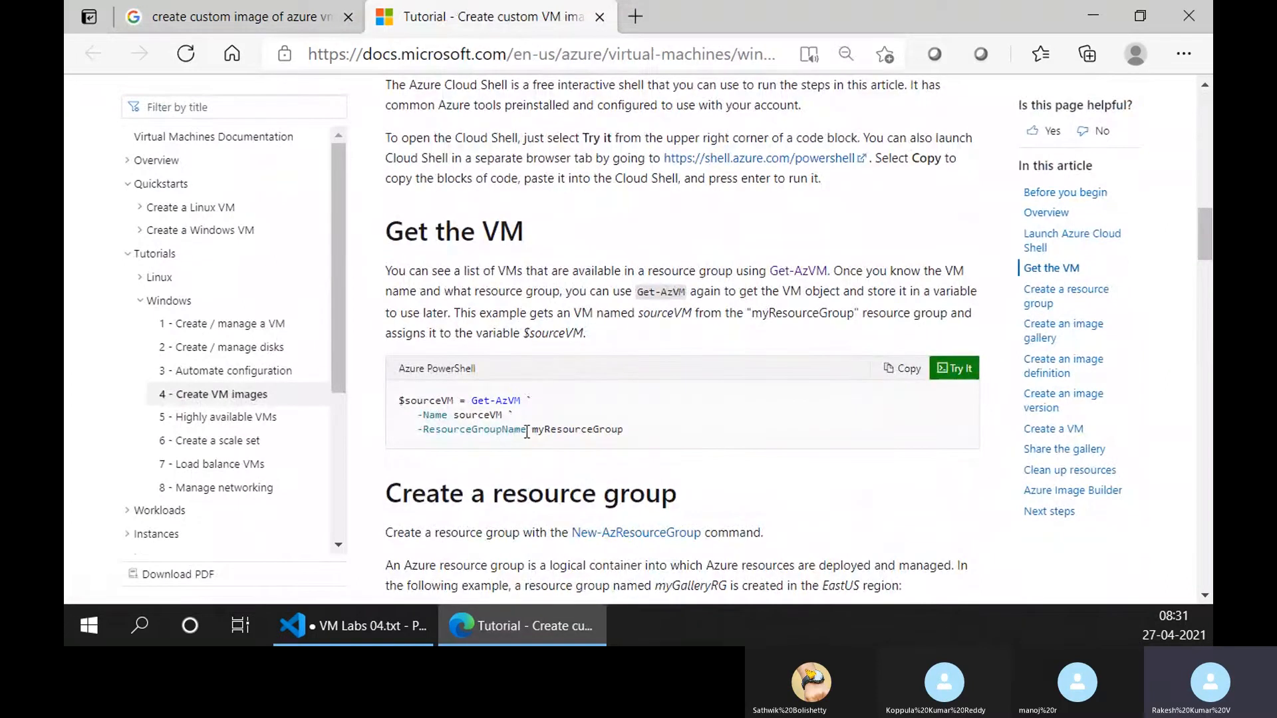
scroll(527, 432, "down", 2)
scroll(451, 283, "up", 2)
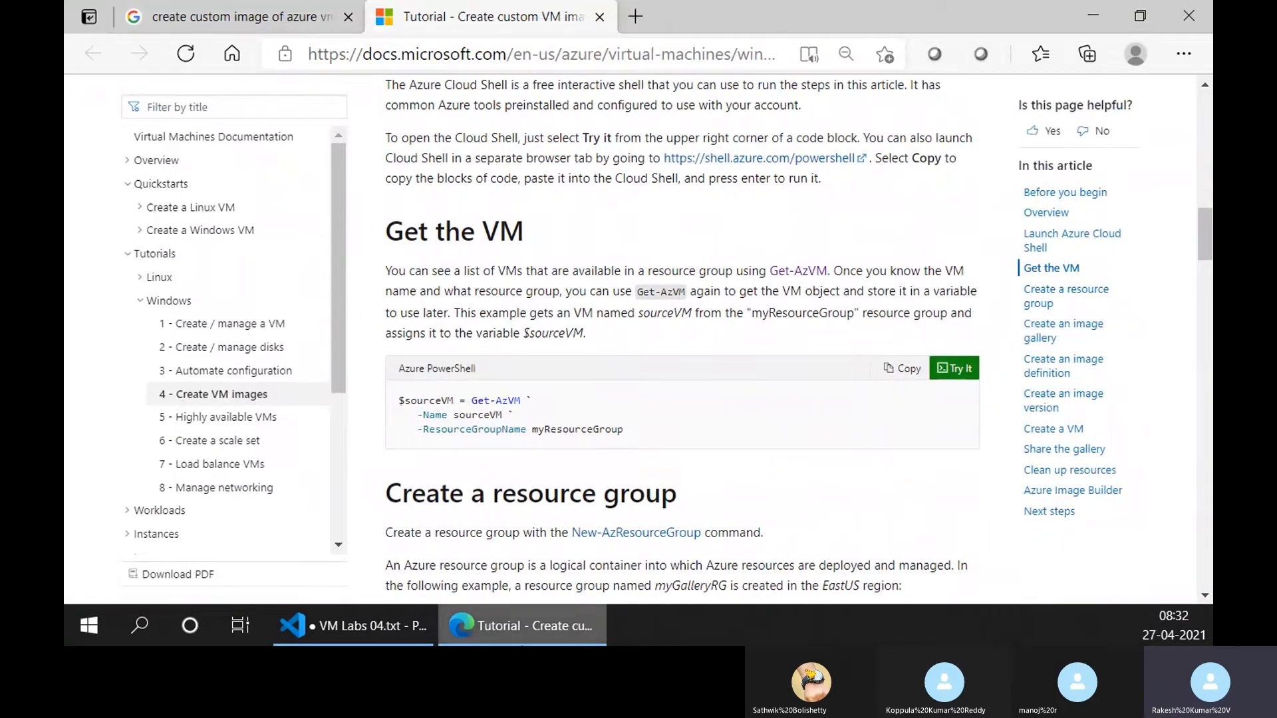
Open portal.azure.com in place of the Google search results.
left_click(226, 11)
scroll(327, 276, "up", 1)
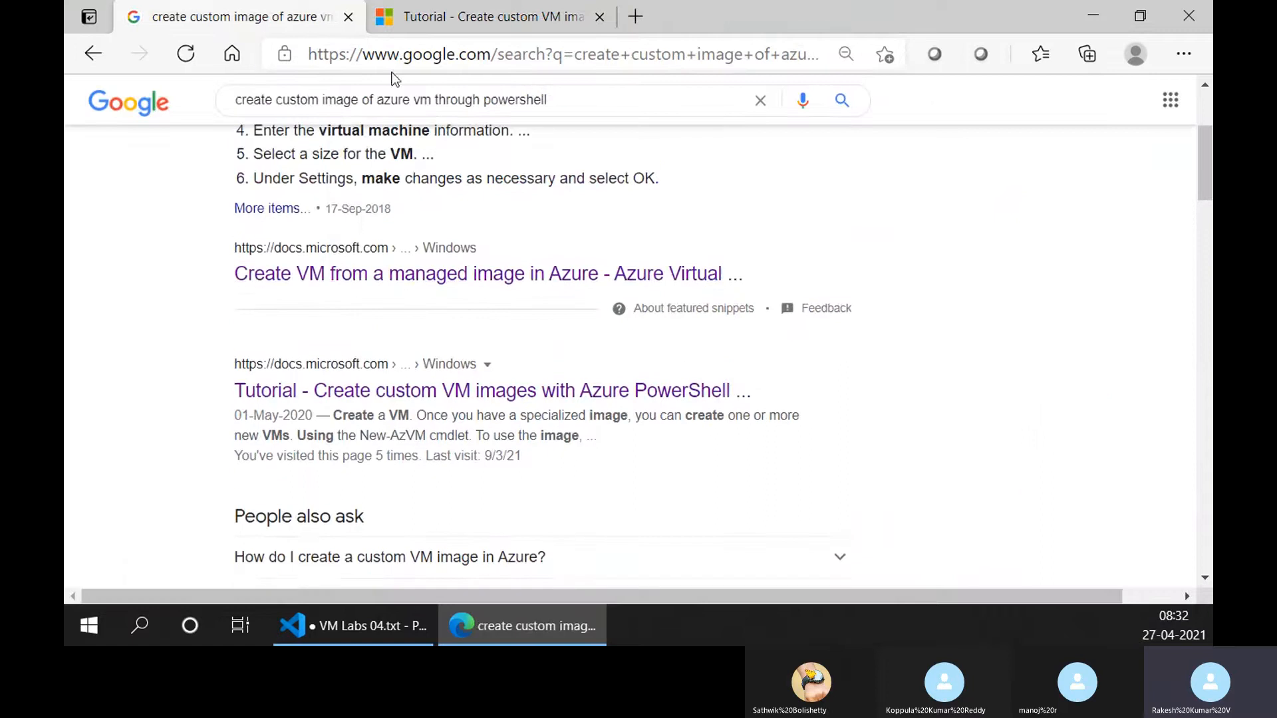
left_click(398, 67)
type("por")
key("Return")
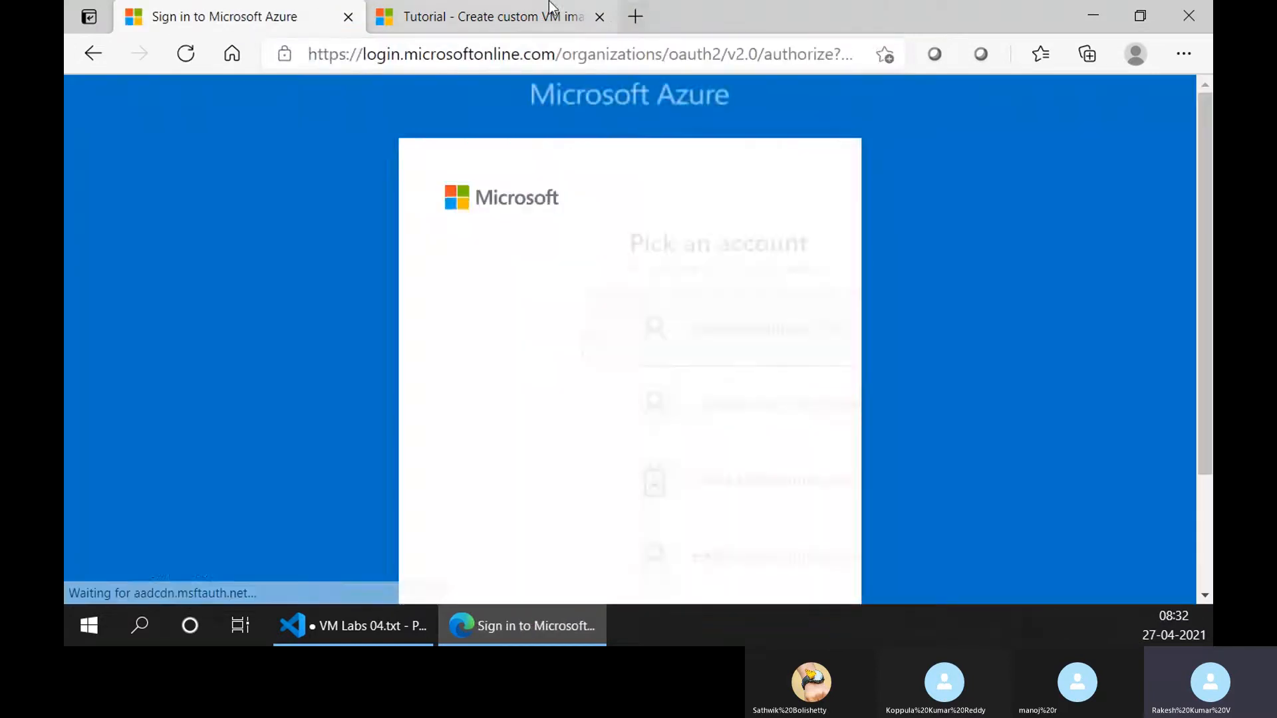
Recheck the tutorial's Get the VM example and sign in to the Azure portal with the first listed account.
left_click(539, 15)
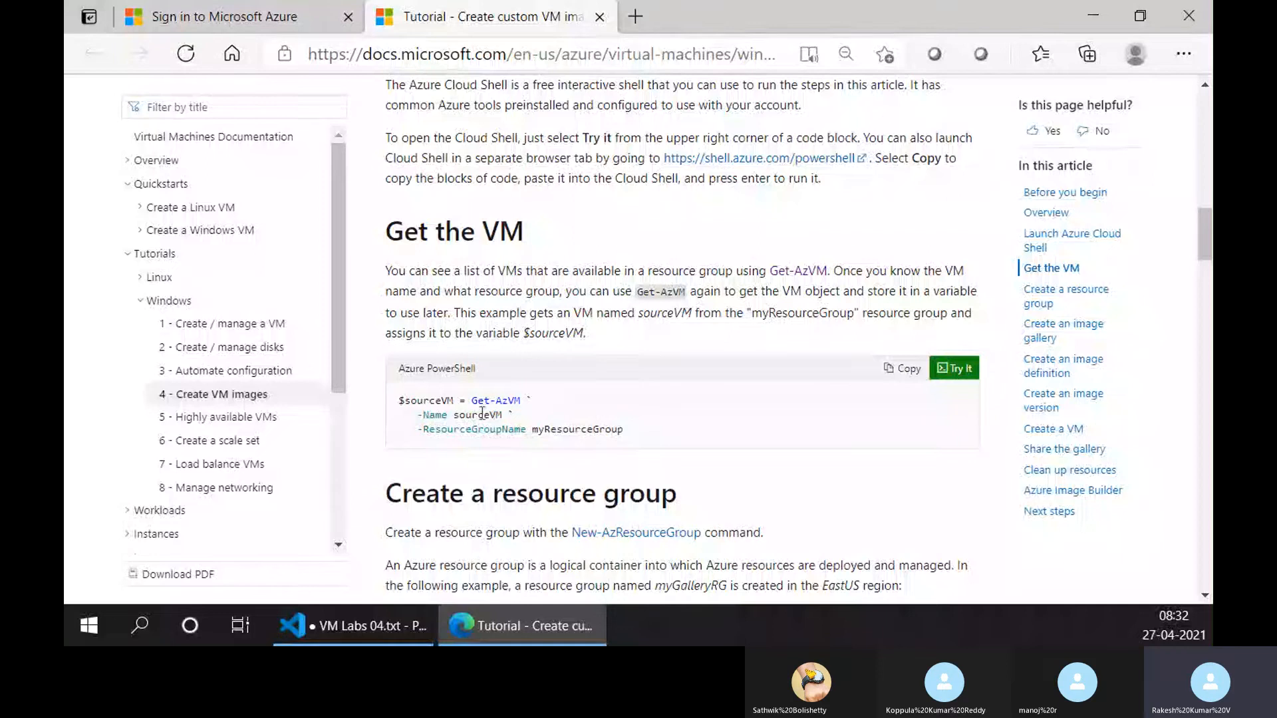
scroll(492, 399, "up", 1)
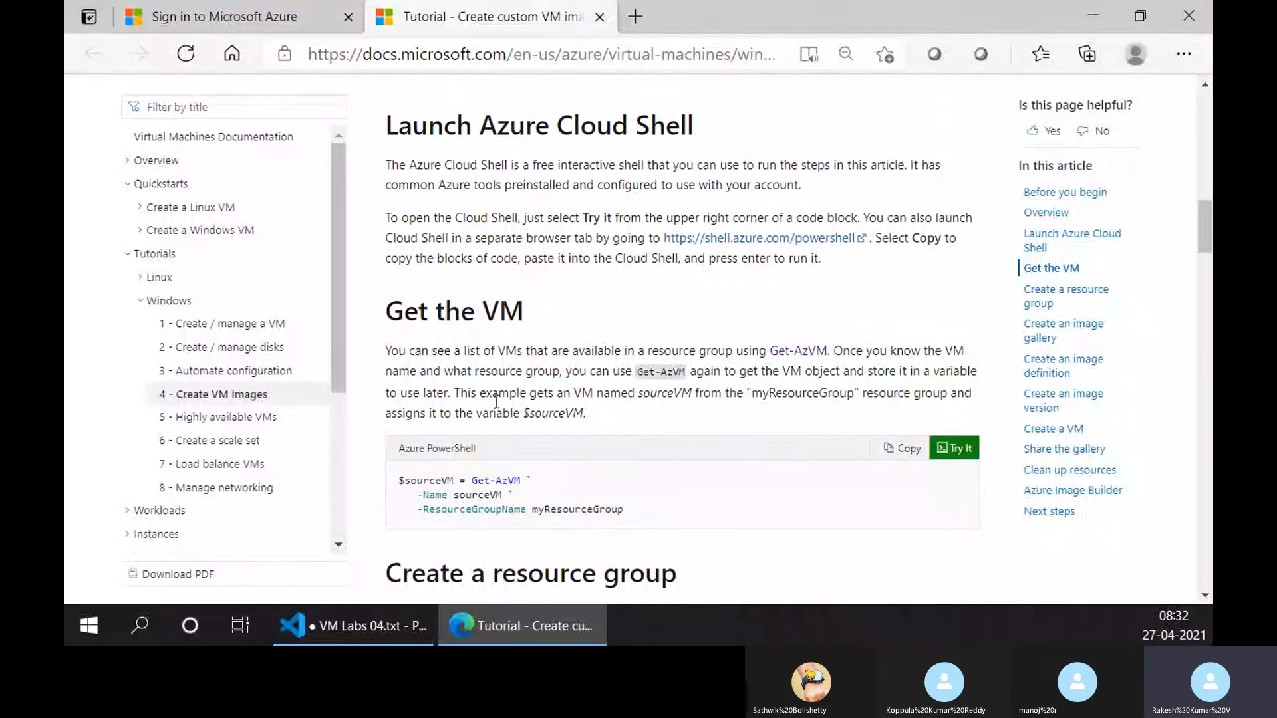
scroll(499, 459, "down", 1)
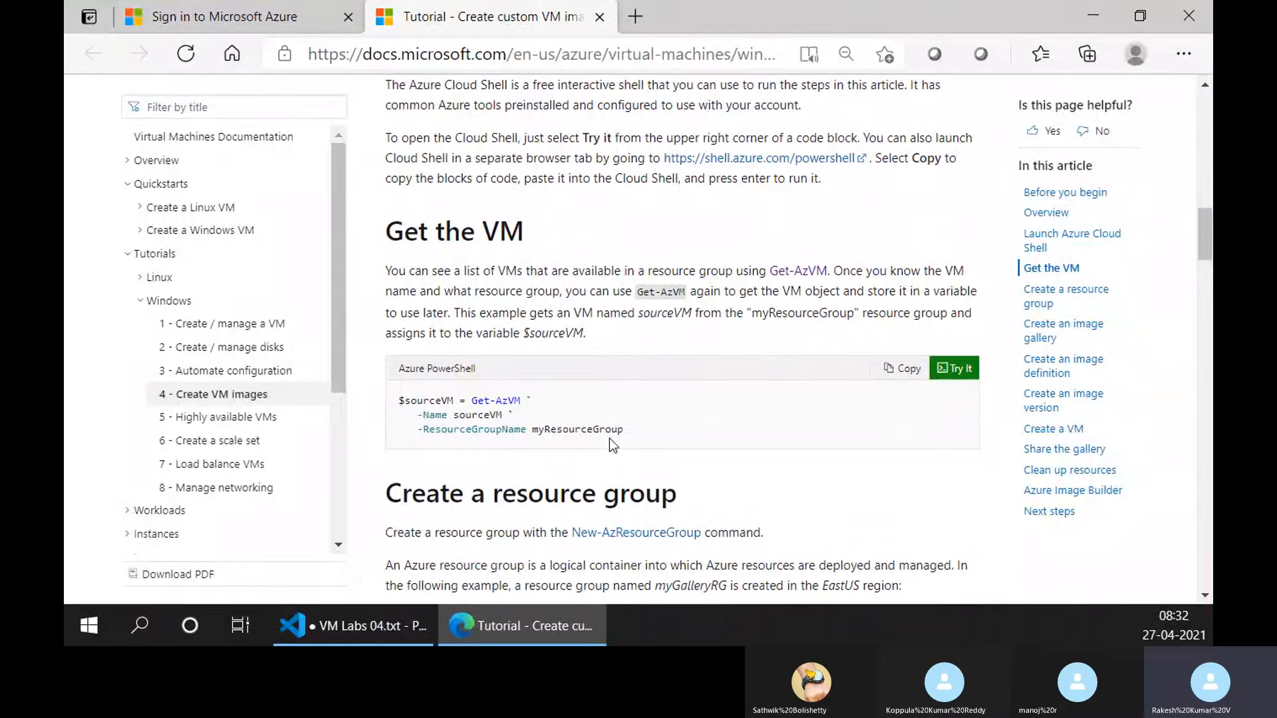
left_click(219, 17)
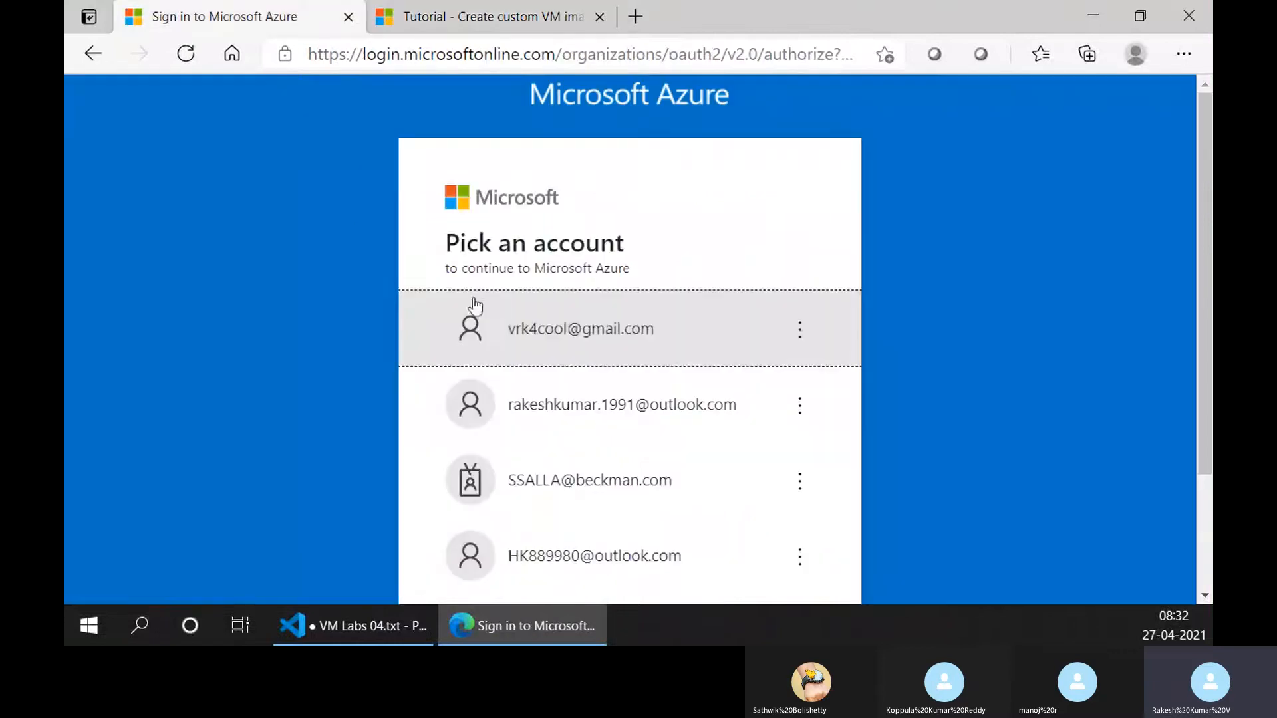
left_click(538, 323)
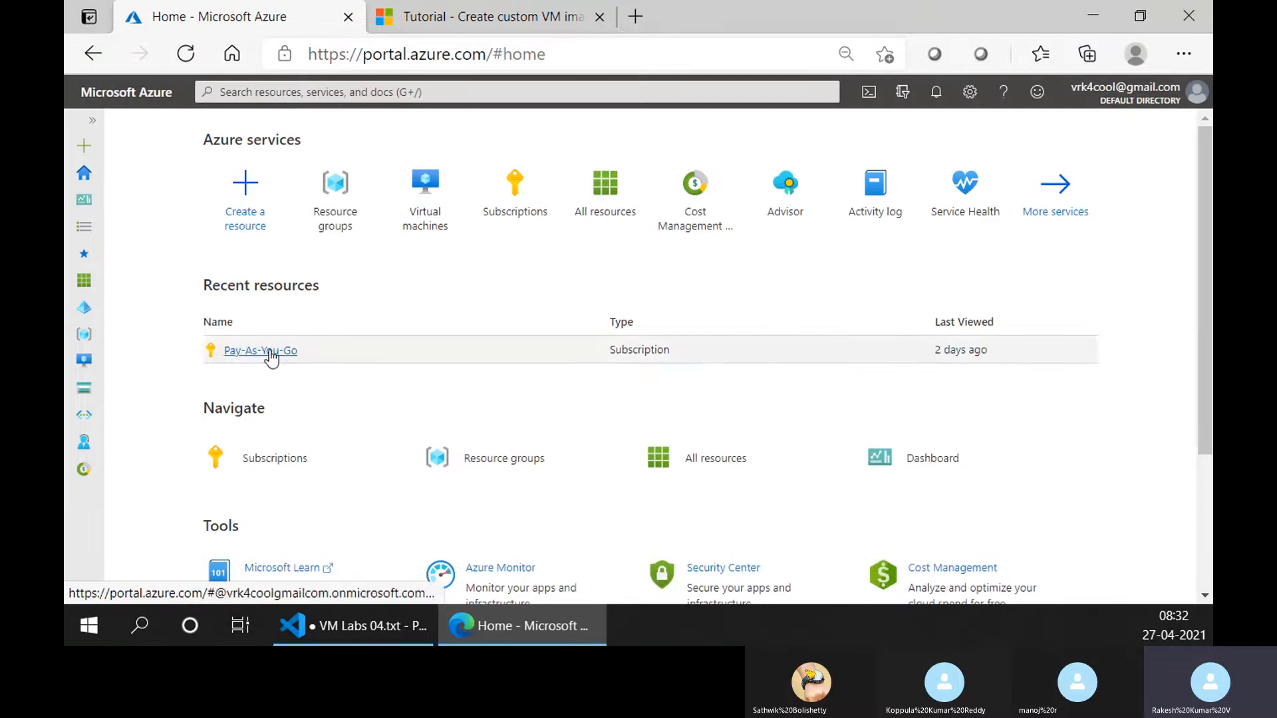
Find the Virtual machines service in the Azure portal and start creating a new virtual machine.
left_click(271, 350)
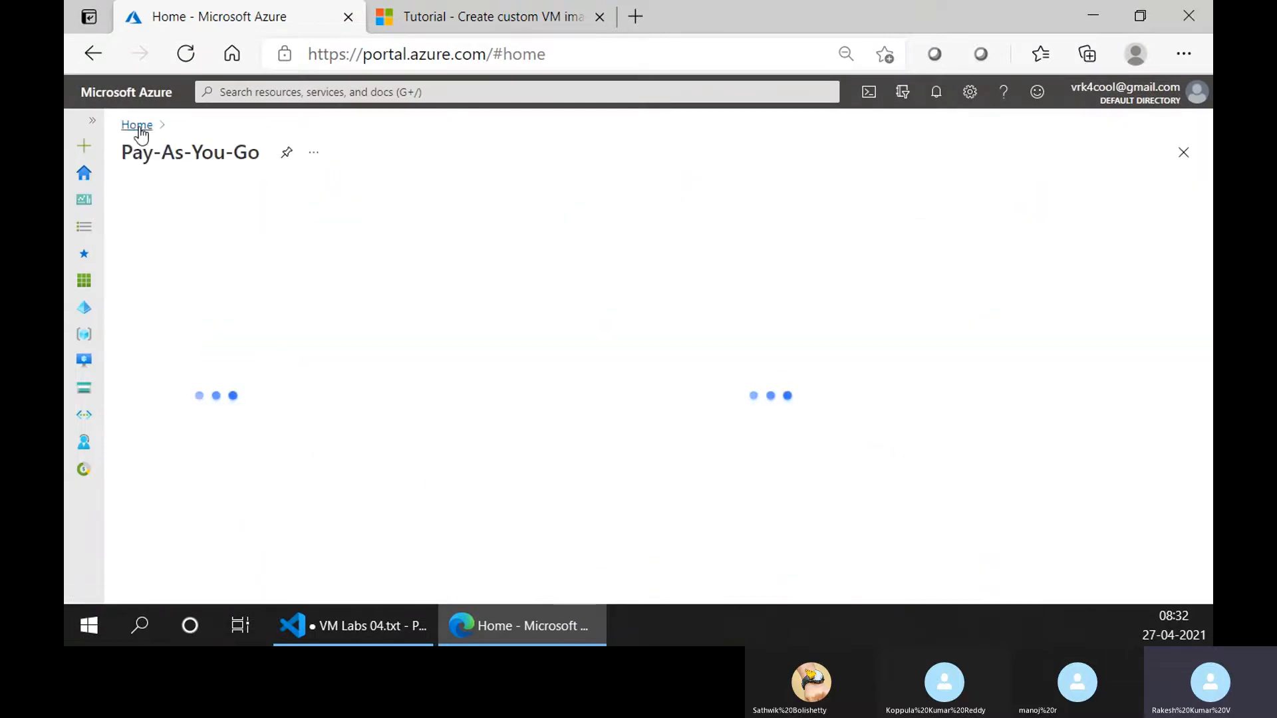
left_click(393, 92)
type("v")
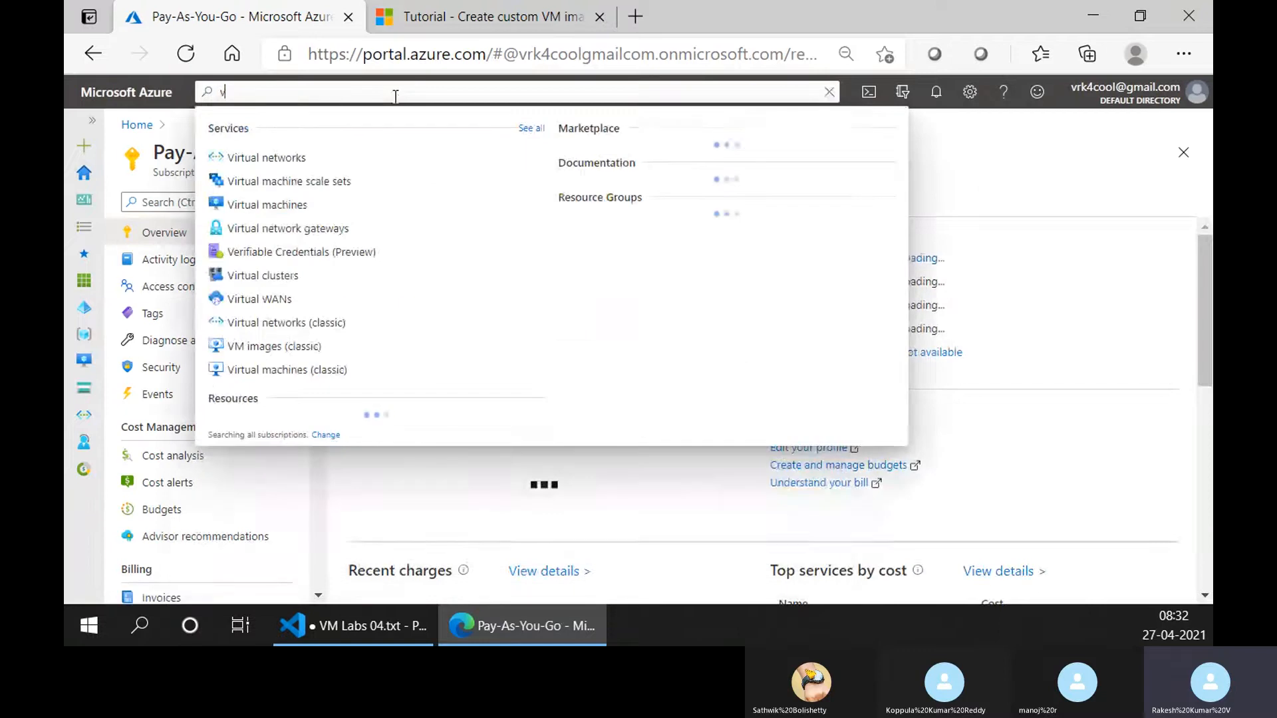
left_click(336, 206)
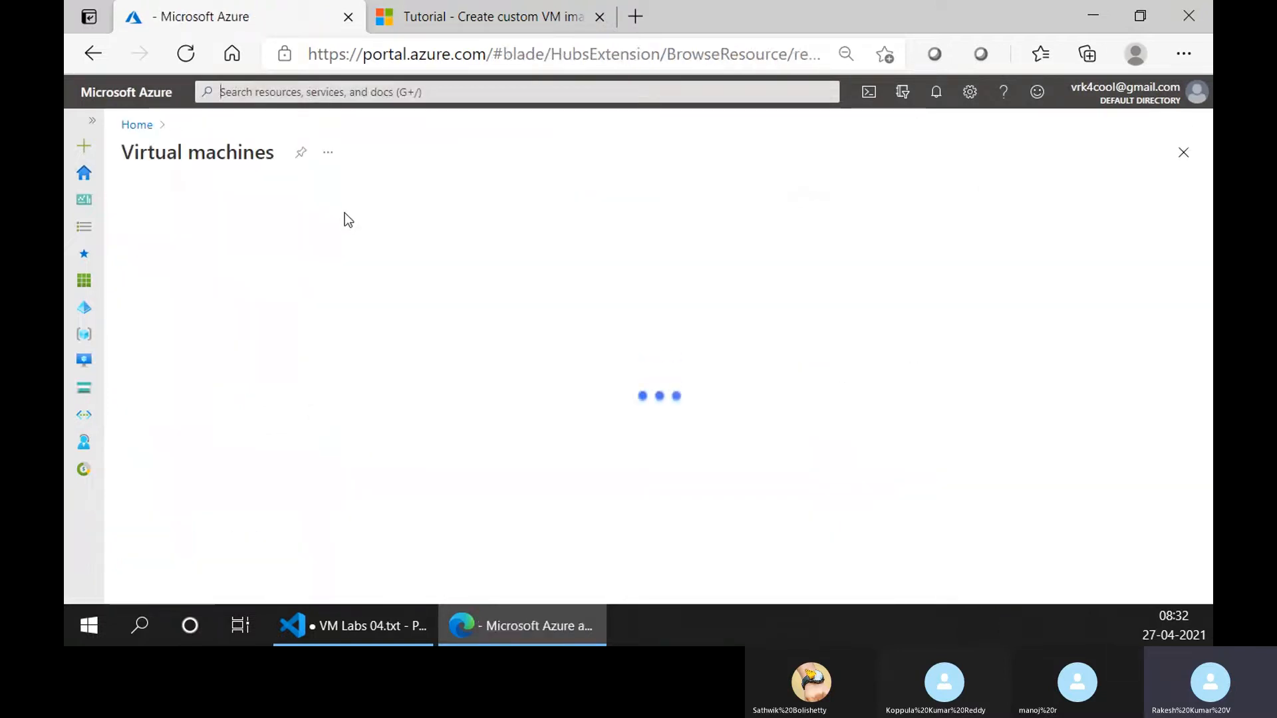
left_click(160, 202)
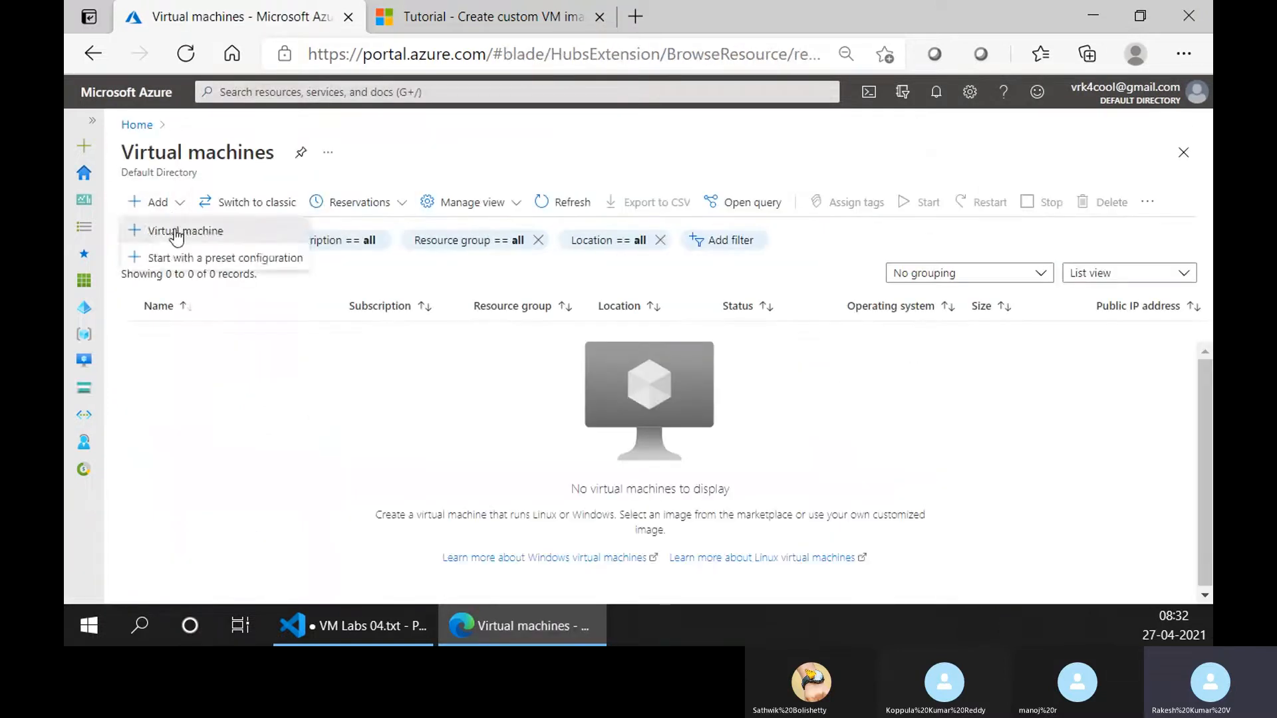
left_click(176, 233)
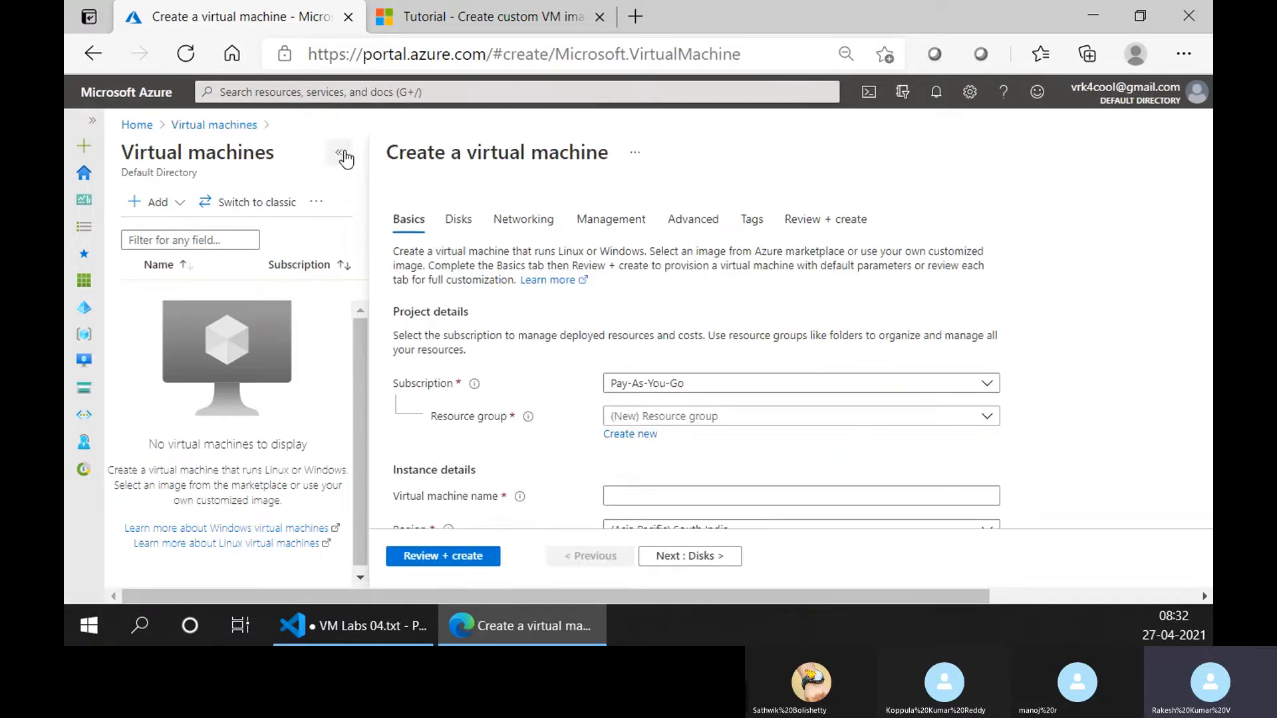
left_click(342, 156)
Create a new resource group named demo-rg for the virtual machine.
scroll(485, 331, "down", 2)
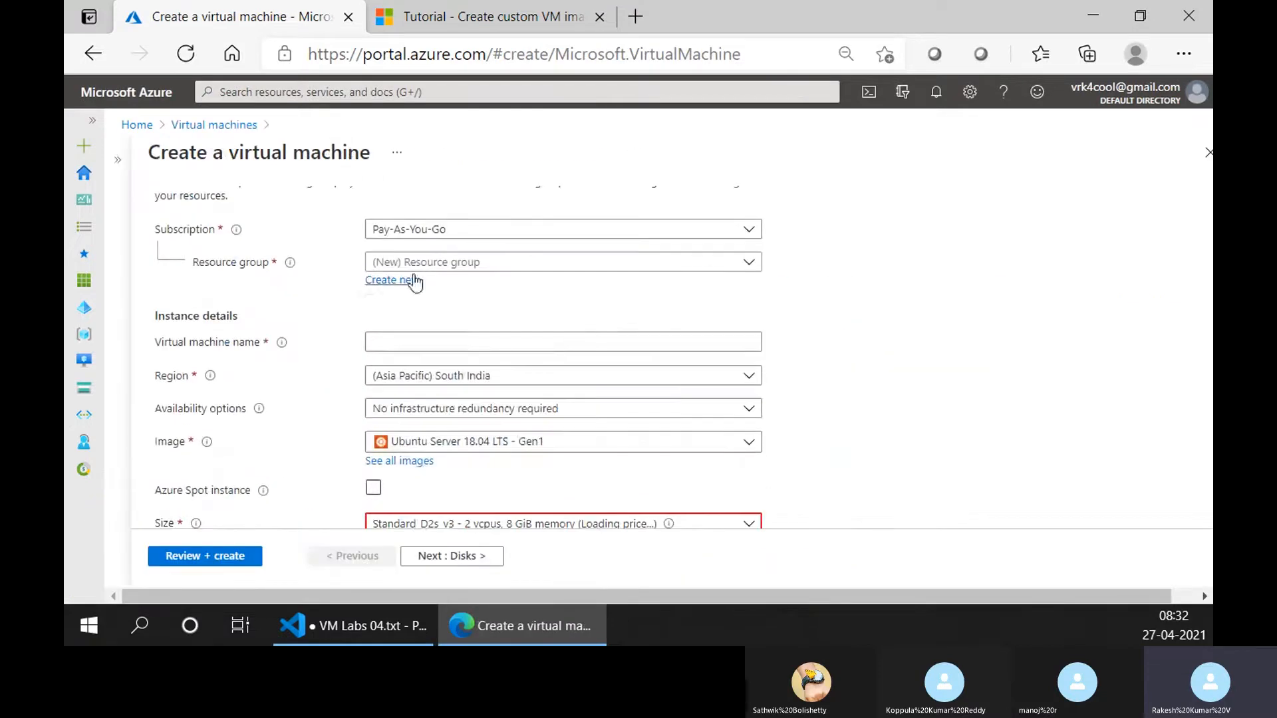
left_click(389, 280)
type("de")
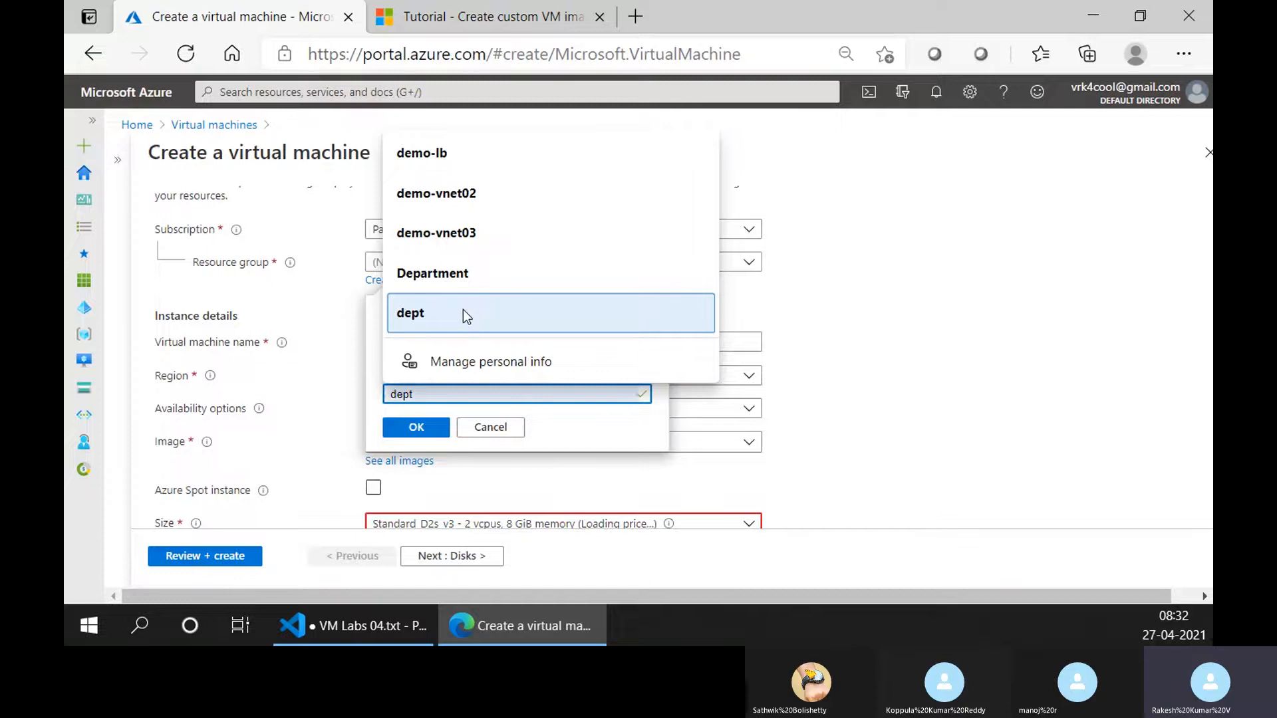
type("mo-3")
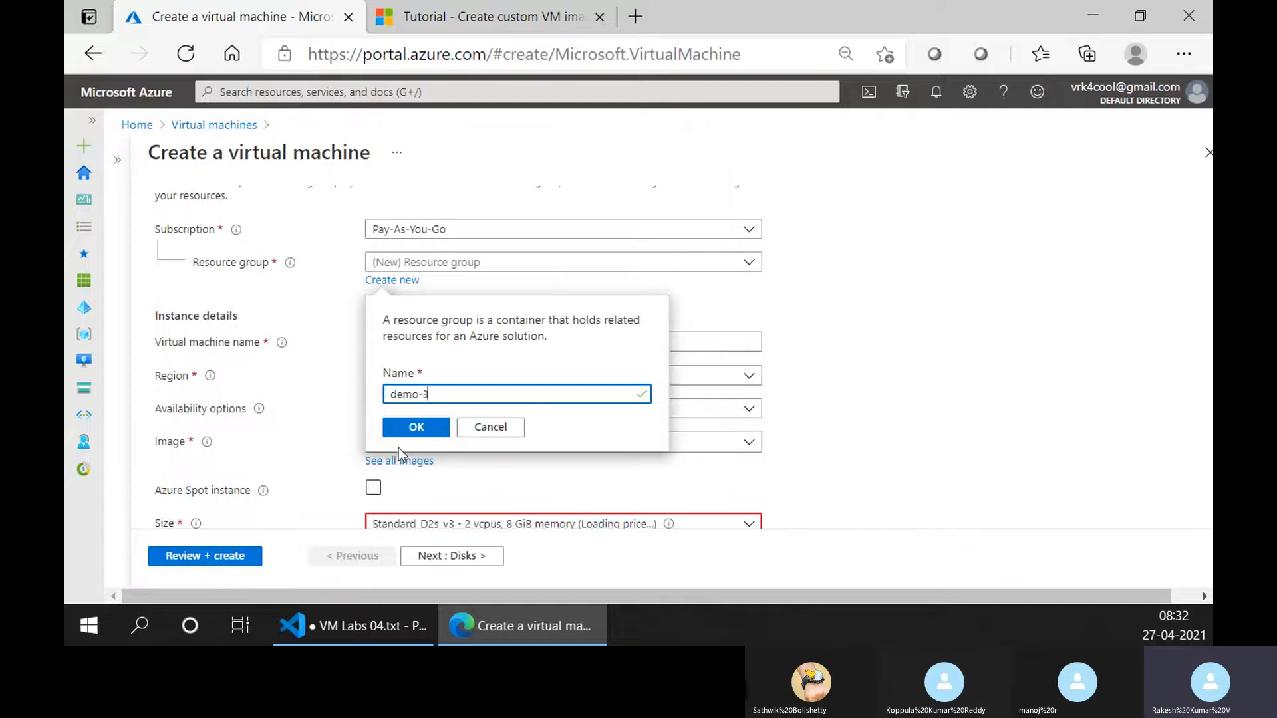
key("BackSpace")
type("rg")
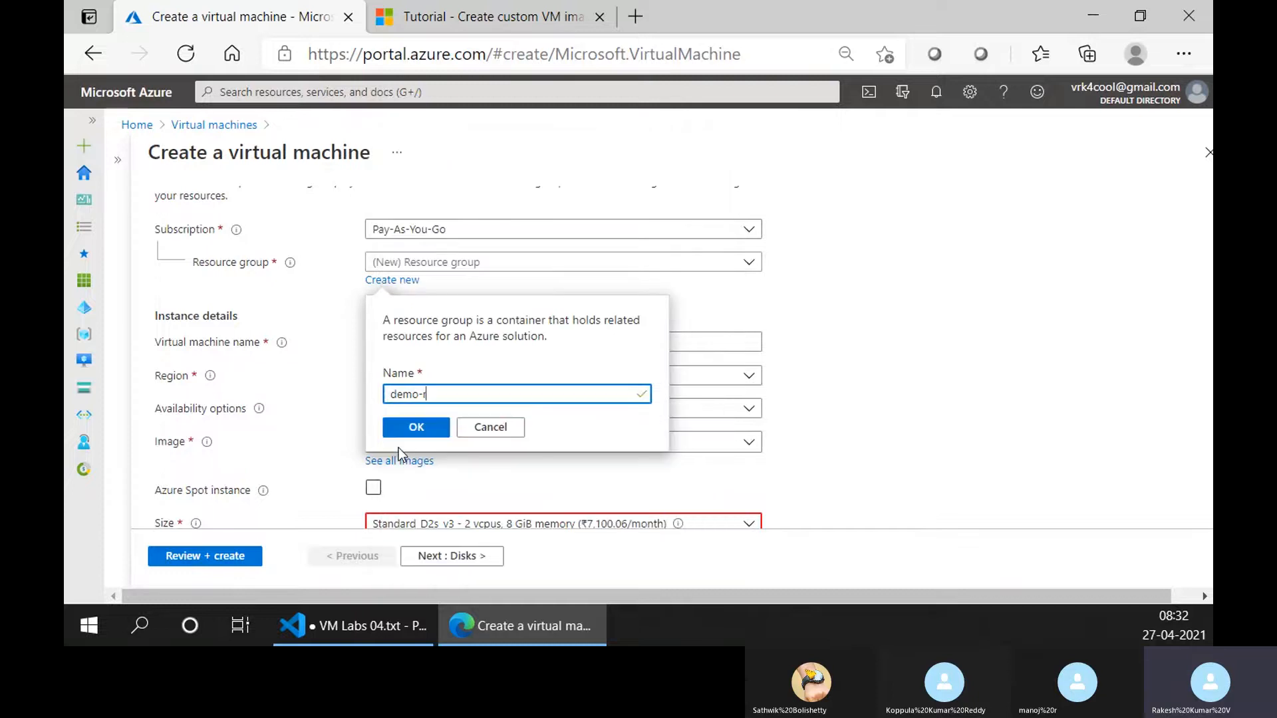
left_click(434, 430)
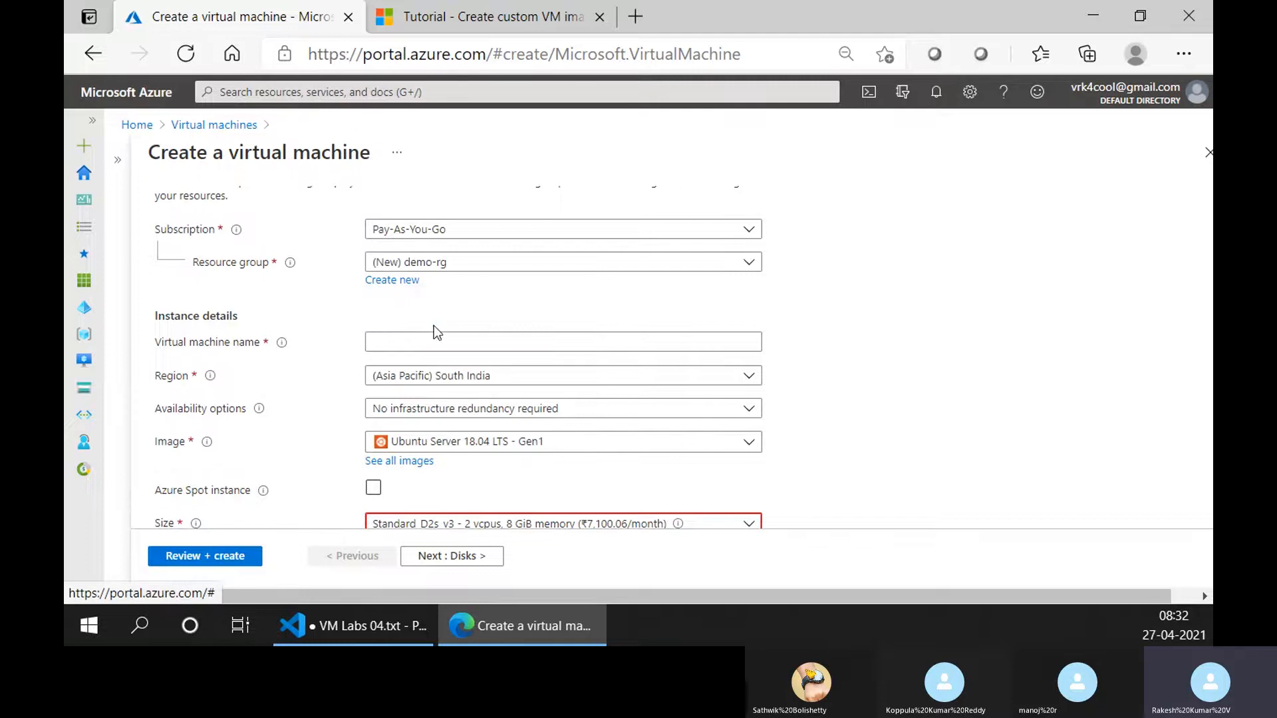
Name the virtual machine windows-image.
left_click(433, 342)
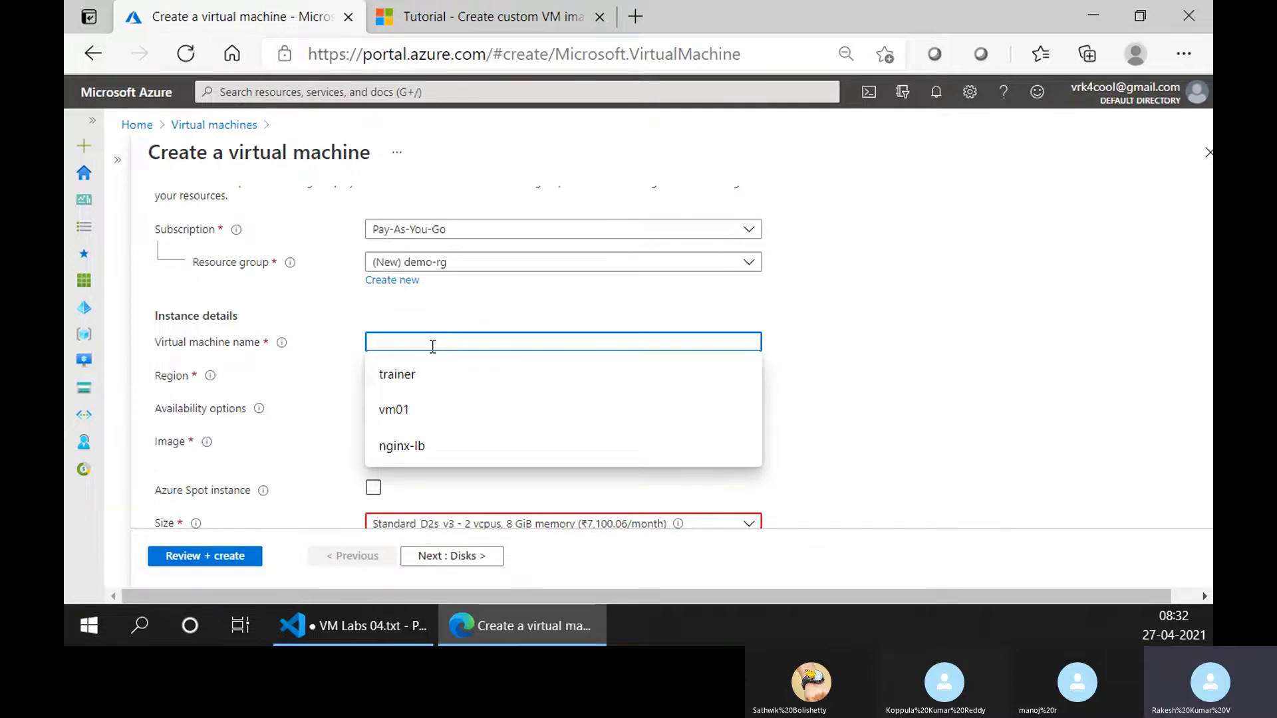
type("main-windows")
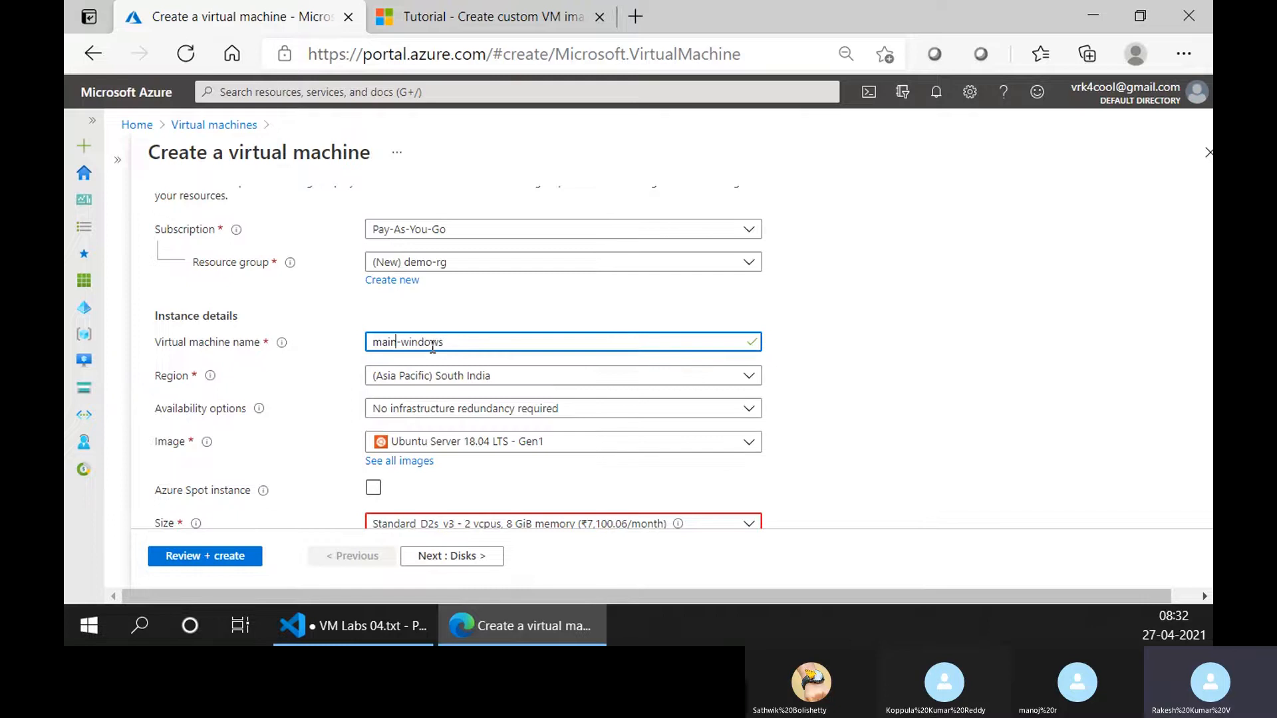
key("shift+Home")
key("BackSpace")
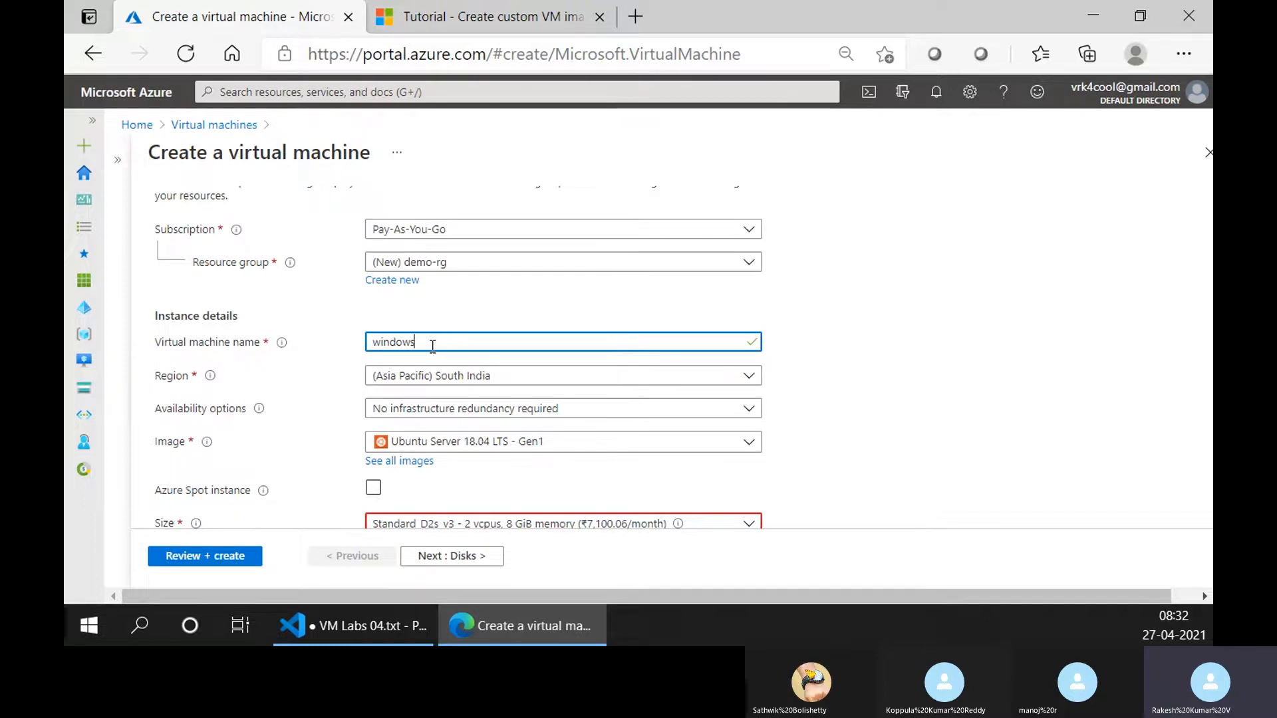
type("-images")
left_click(786, 319)
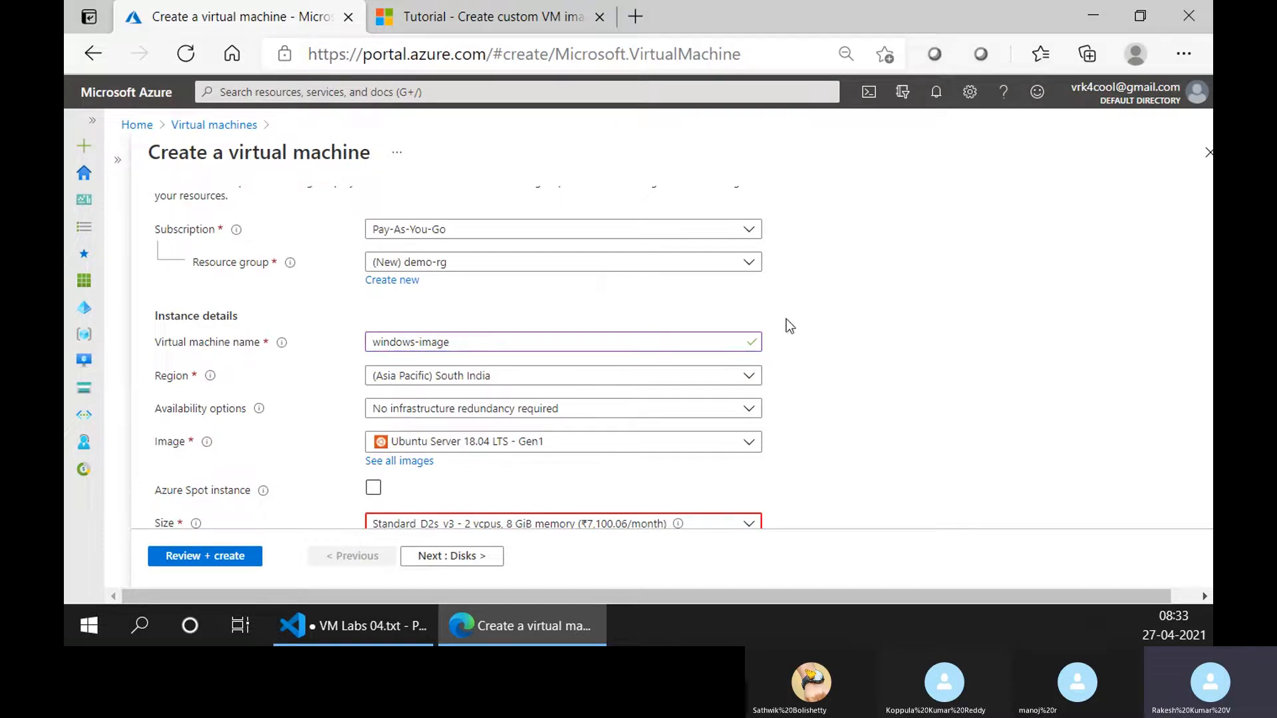
Set the virtual machine's region to (US) East US.
left_click(500, 378)
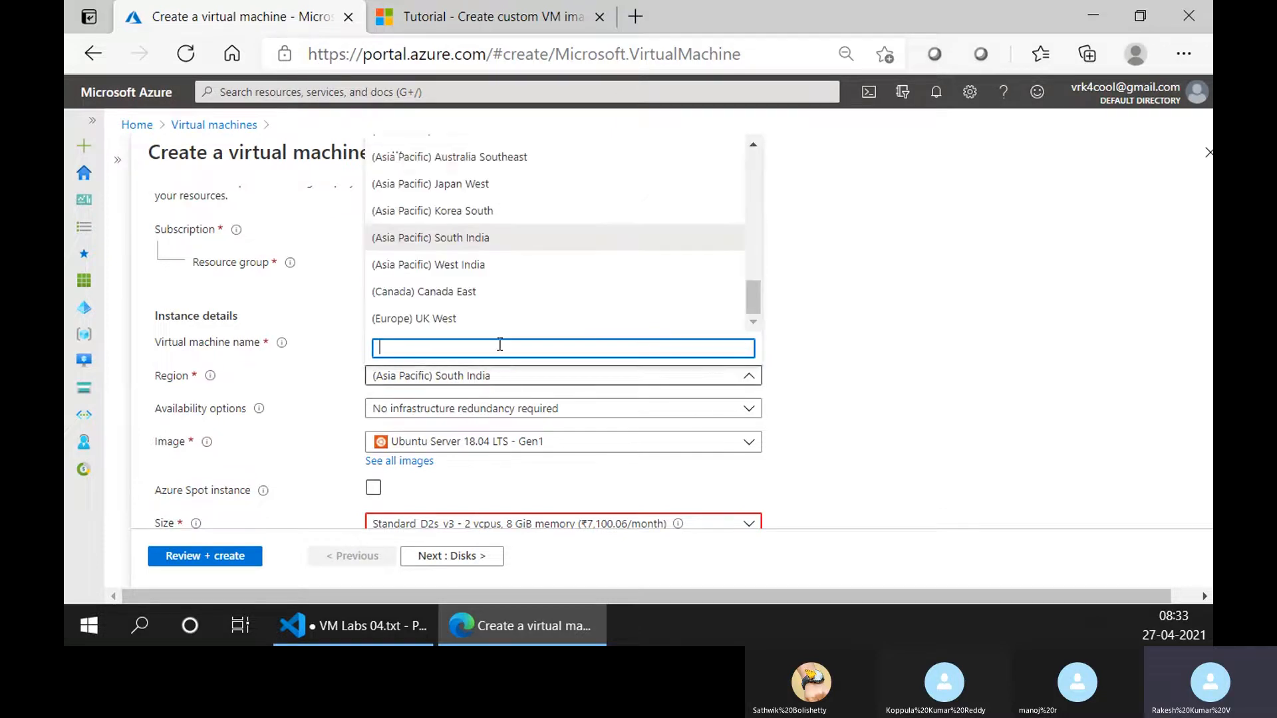
type("east")
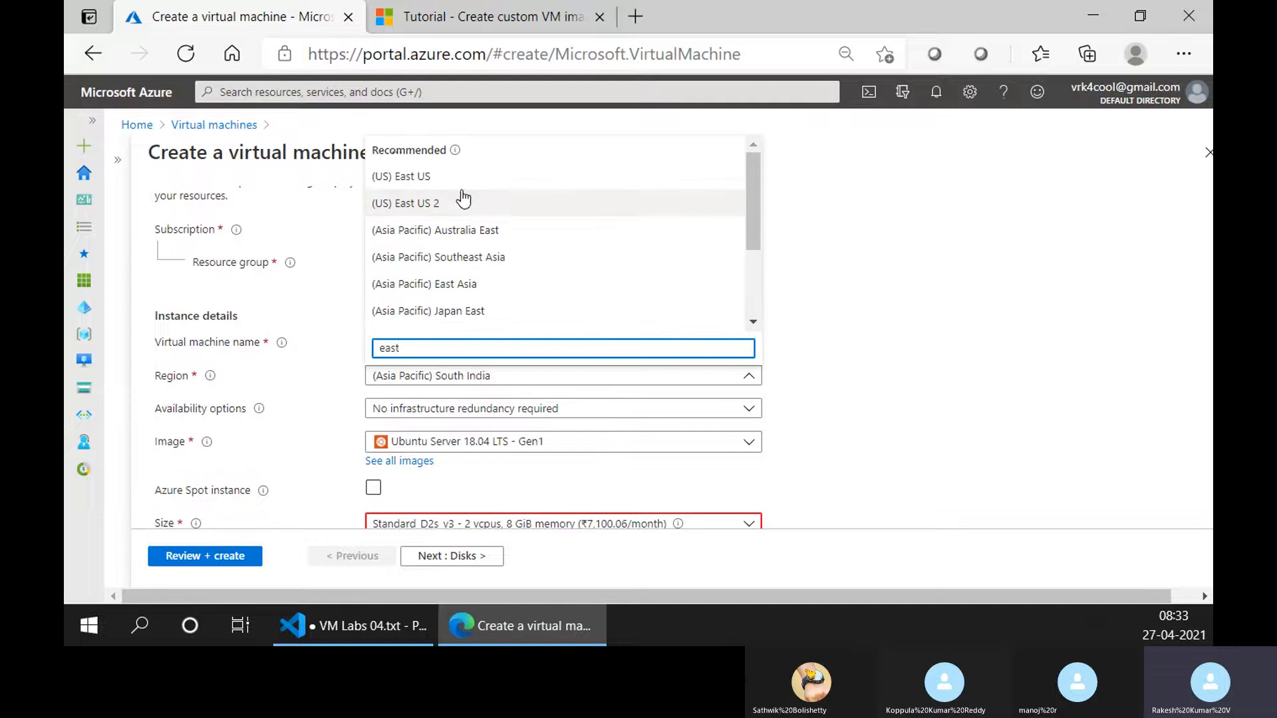
left_click(465, 177)
Check the available images and choose the D2s_v3 size from the full list of VM sizes.
scroll(514, 439, "down", 2)
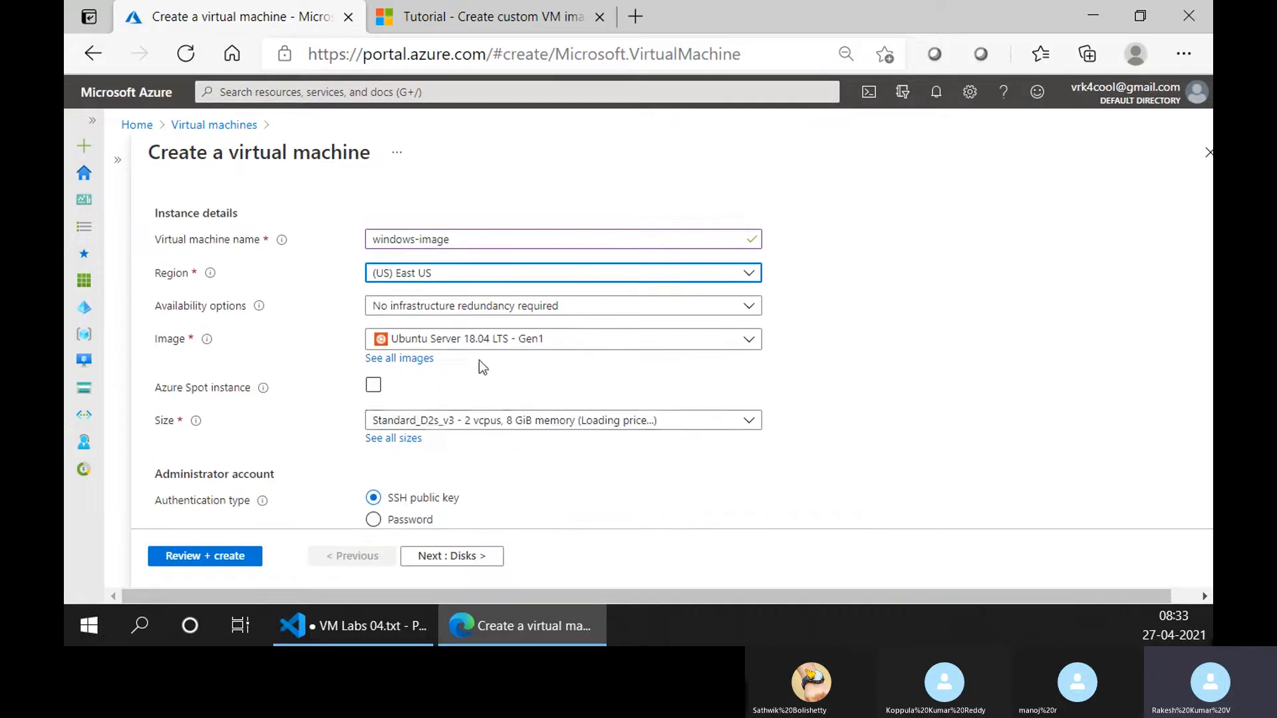
left_click(478, 341)
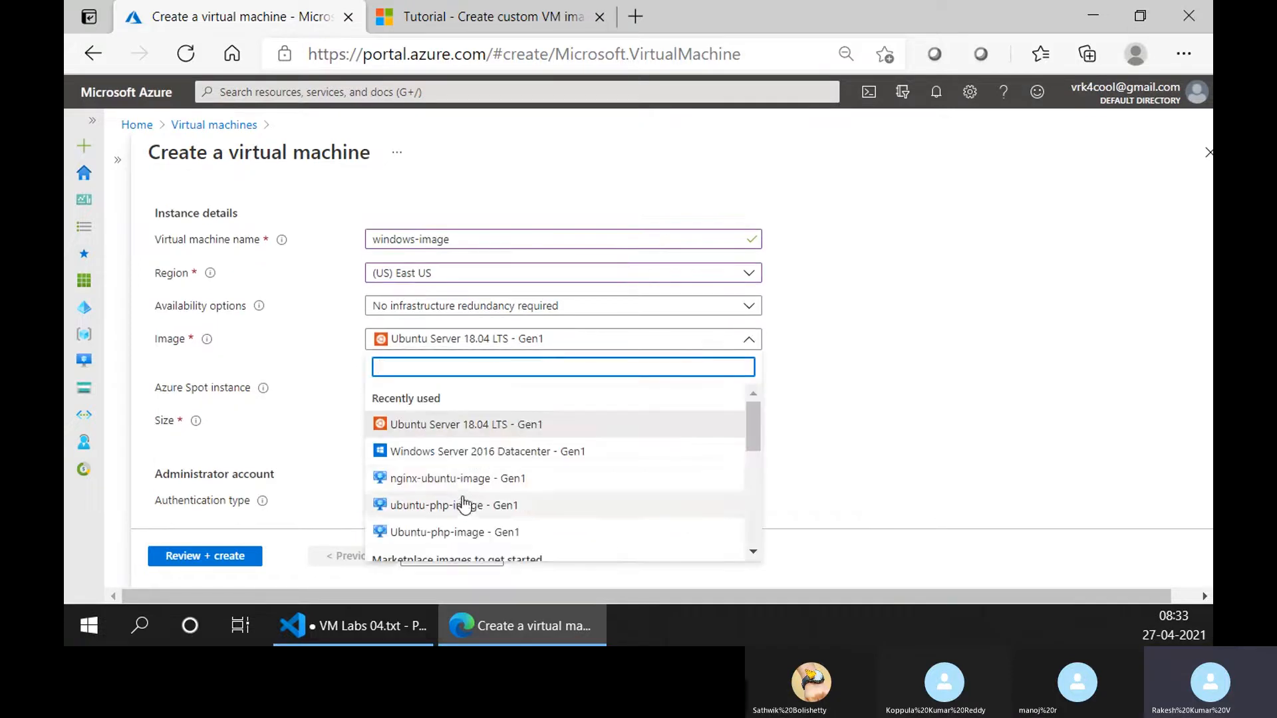
scroll(468, 502, "down", 2)
scroll(468, 493, "up", 2)
scroll(936, 396, "down", 3)
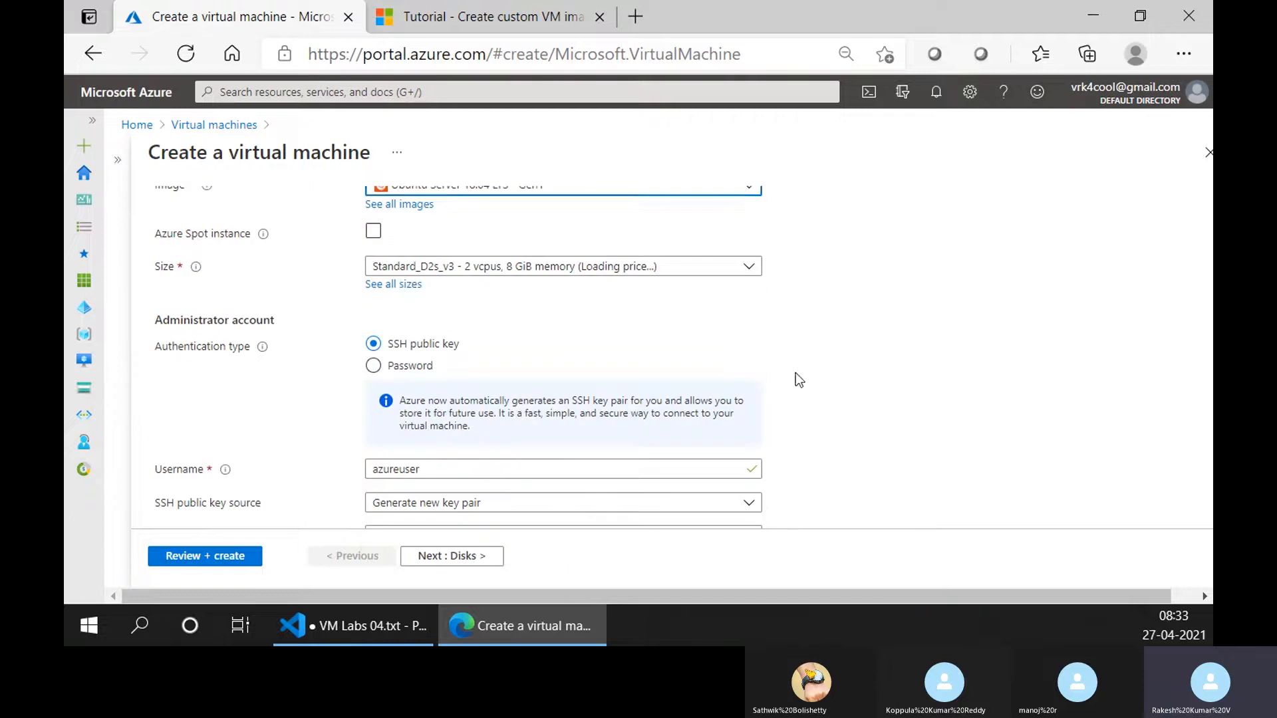
left_click(391, 285)
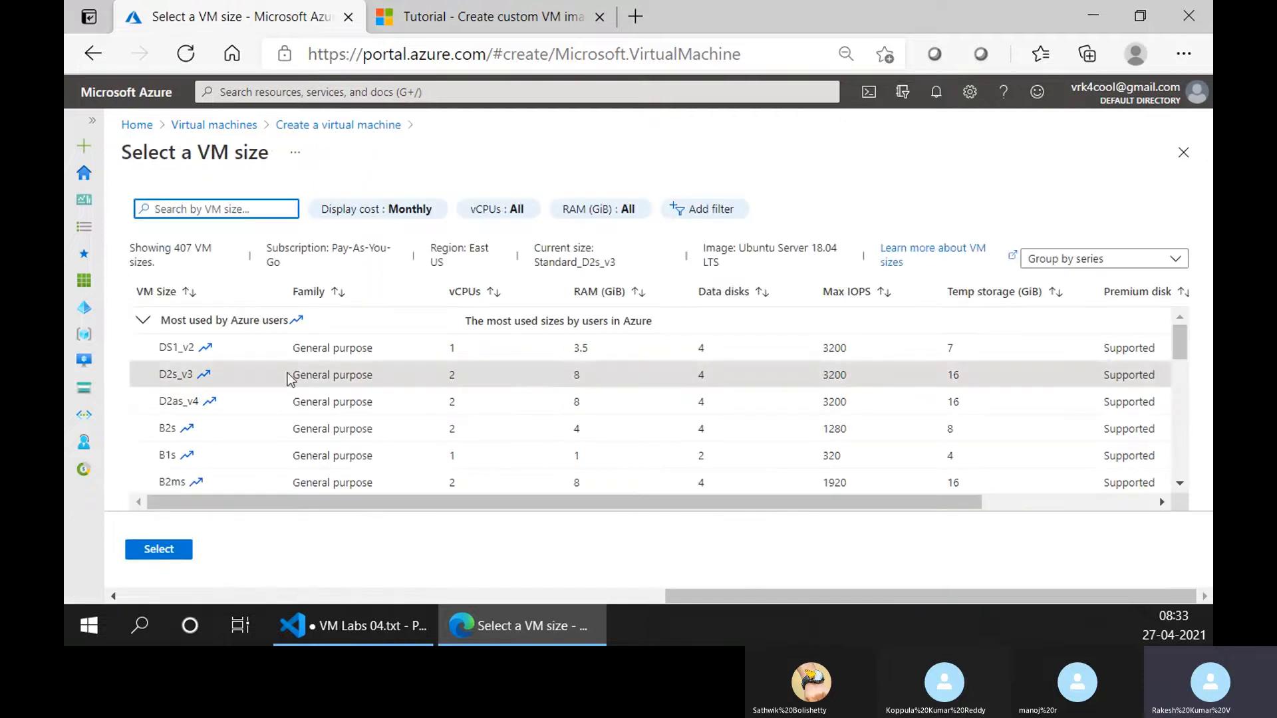
left_click(316, 374)
left_click(159, 549)
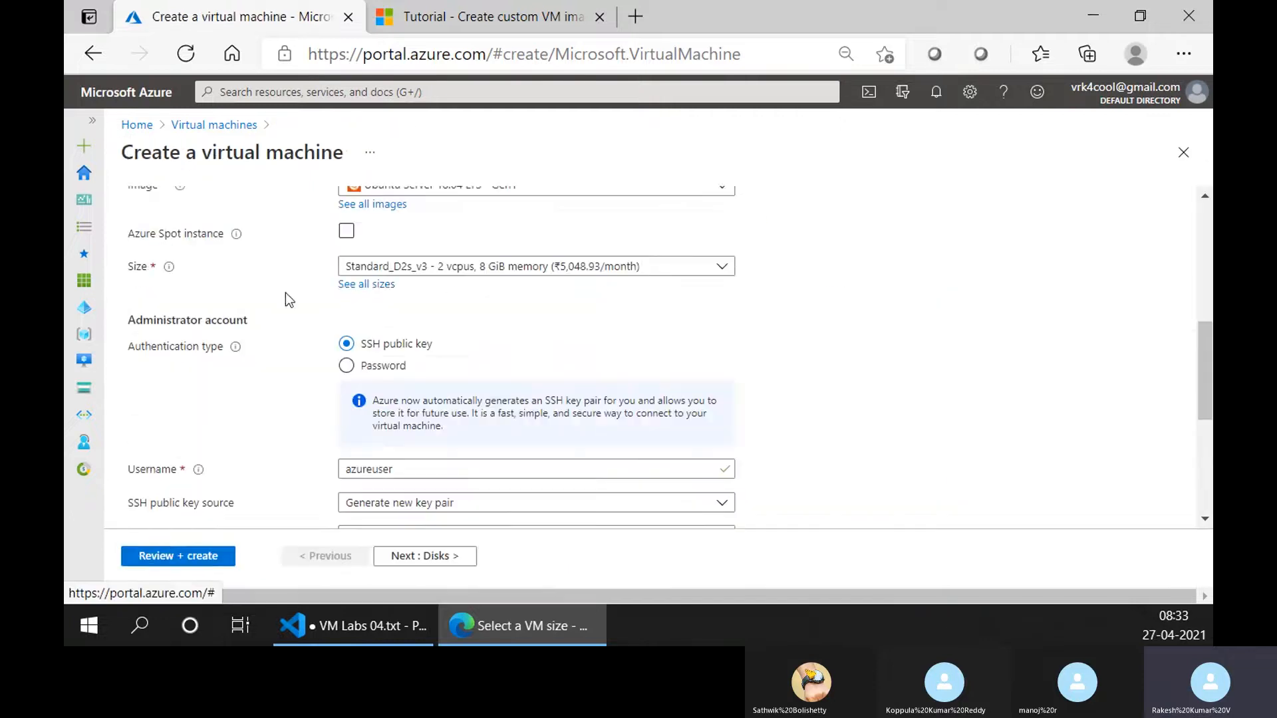
Search the marketplace images for windows 10 and choose Microsoft Windows 10 as Windows 10 Pro, Version 2004 - Gen2.
scroll(332, 302, "up", 2)
left_click(391, 310)
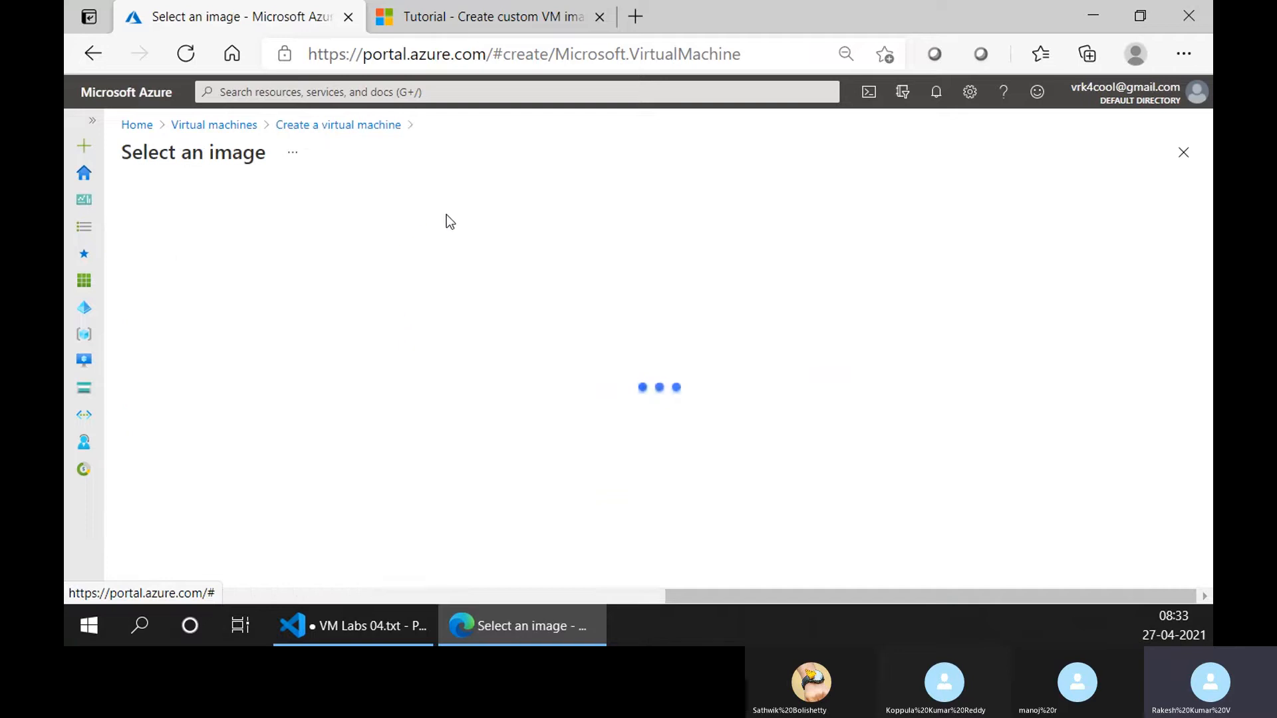
type("w")
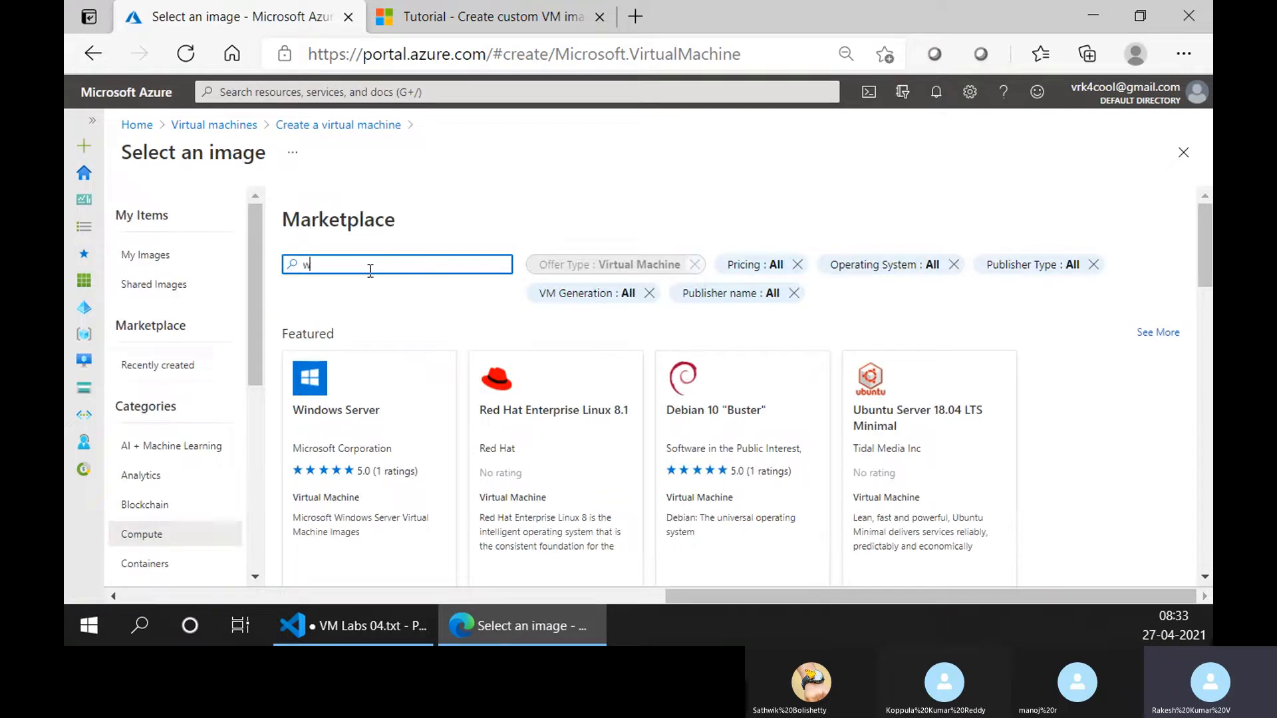
type("indows 10")
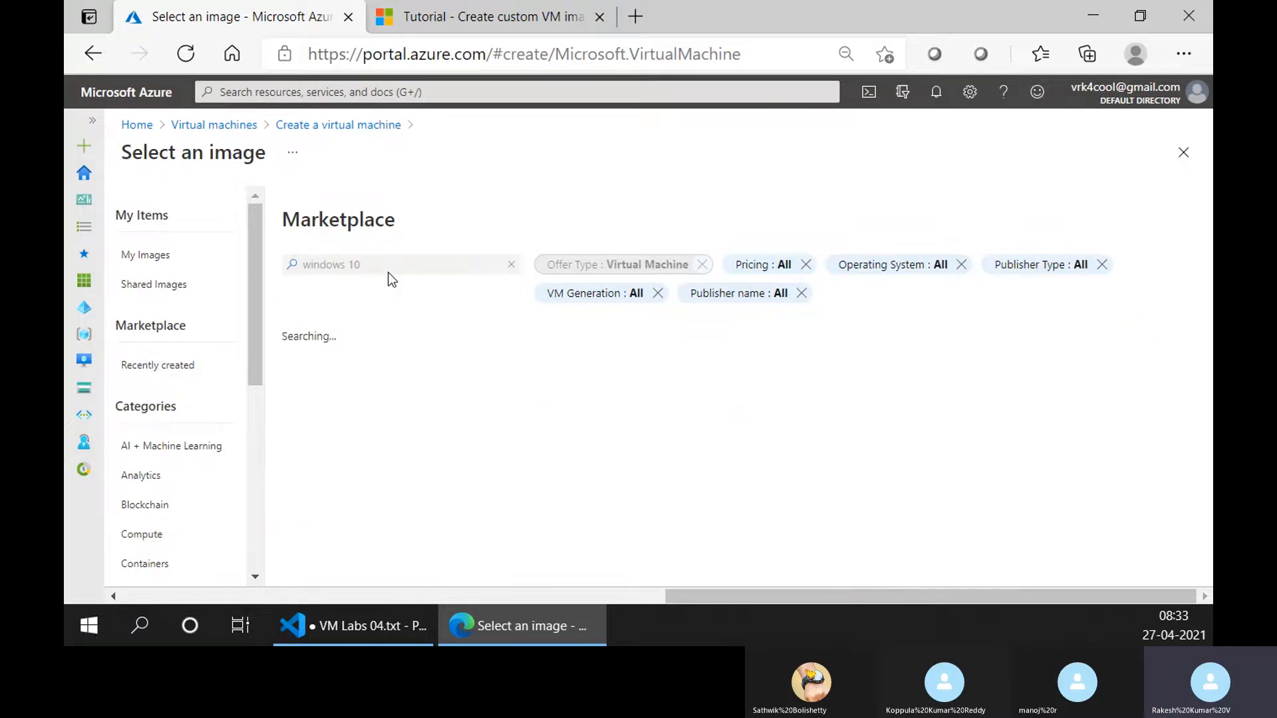
scroll(398, 424, "down", 2)
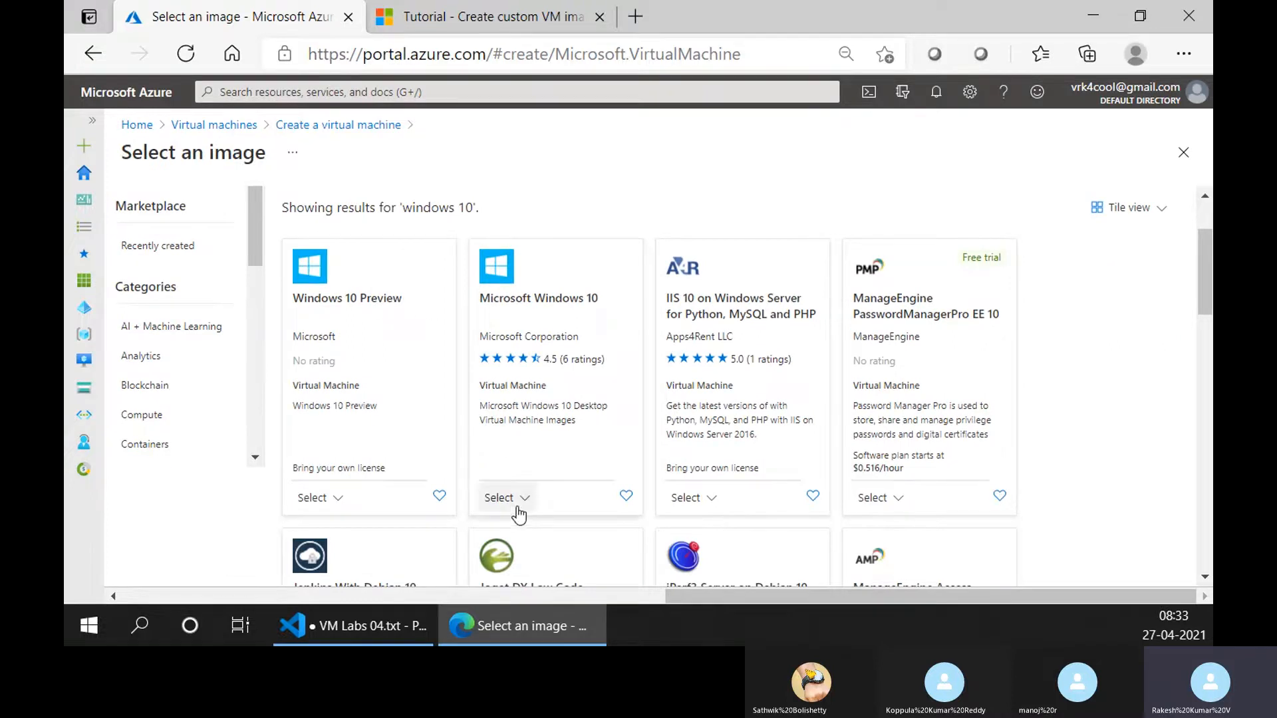
left_click(516, 506)
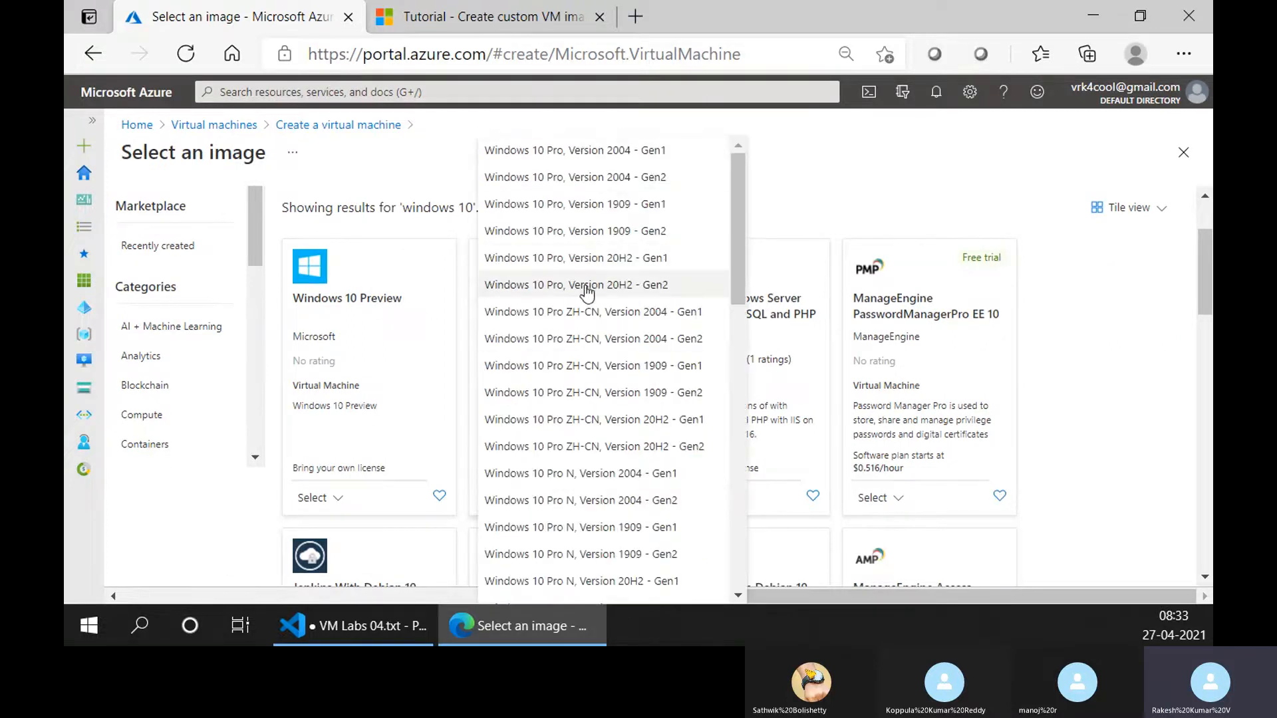
left_click(596, 184)
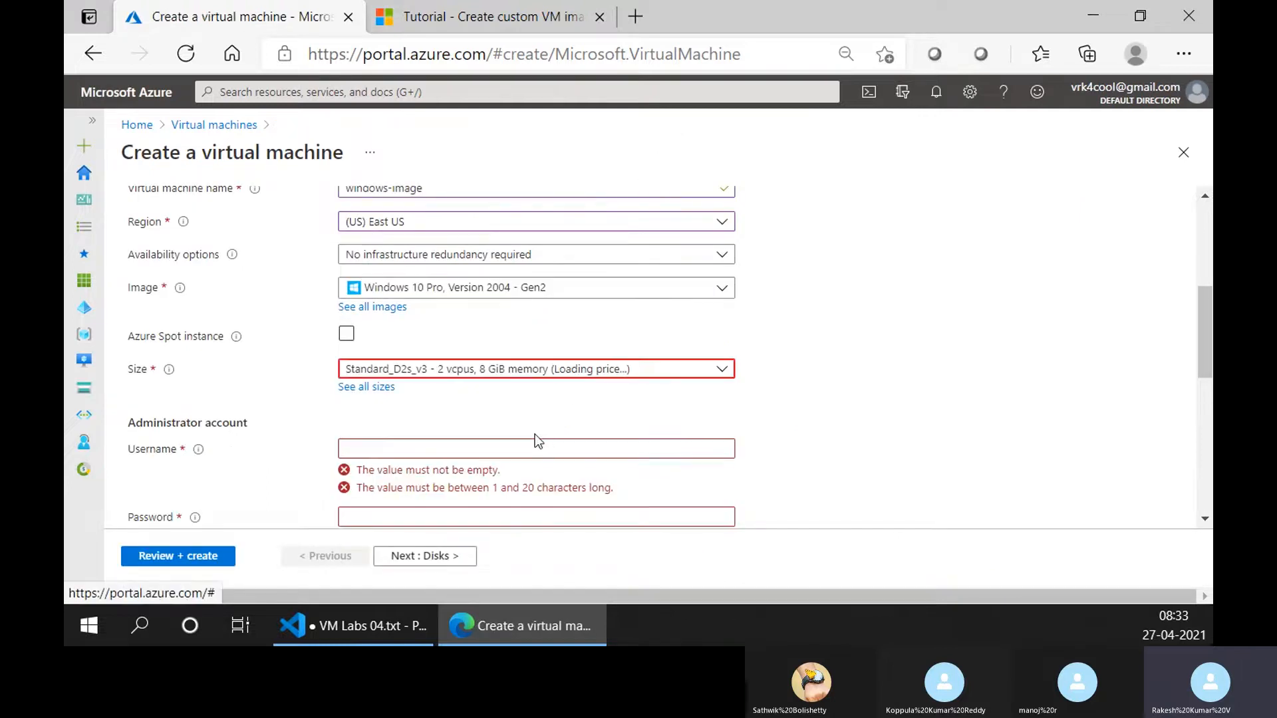
Set the virtual machine's size to Standard_E2s_v3 with 2 vcpus and 16 GiB memory.
left_click(469, 292)
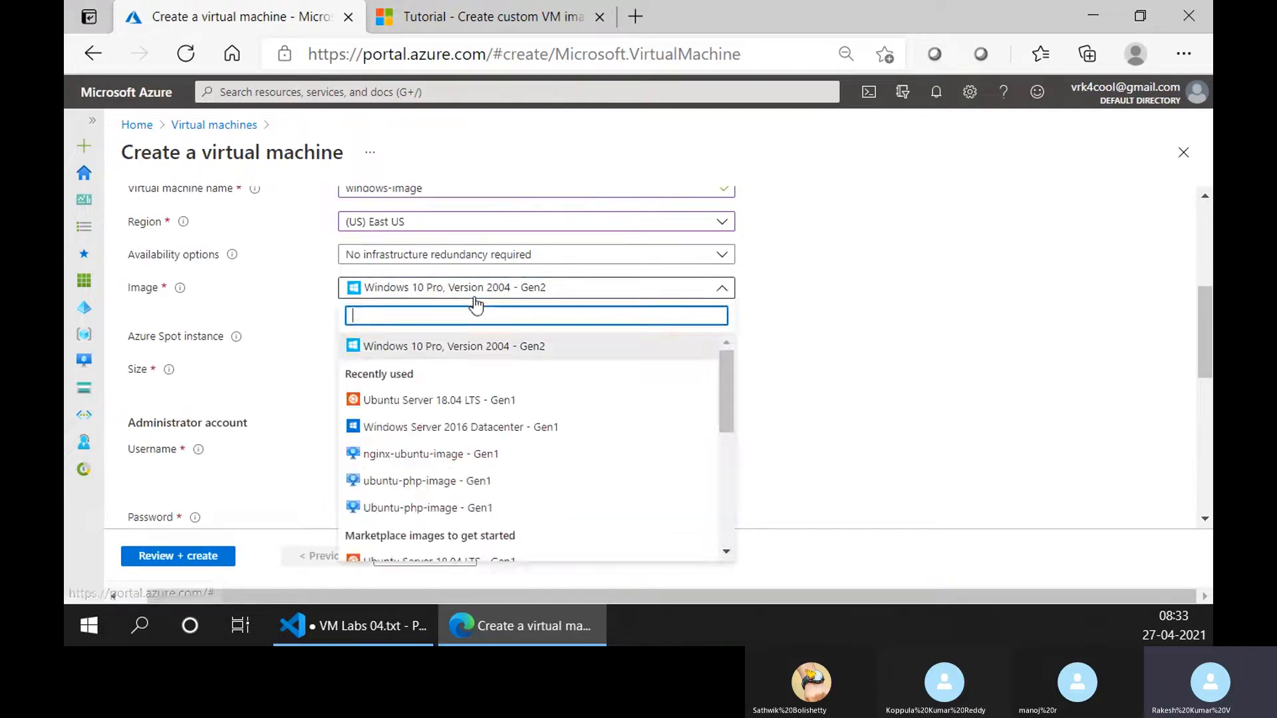
left_click(843, 269)
left_click(606, 370)
left_click(1024, 331)
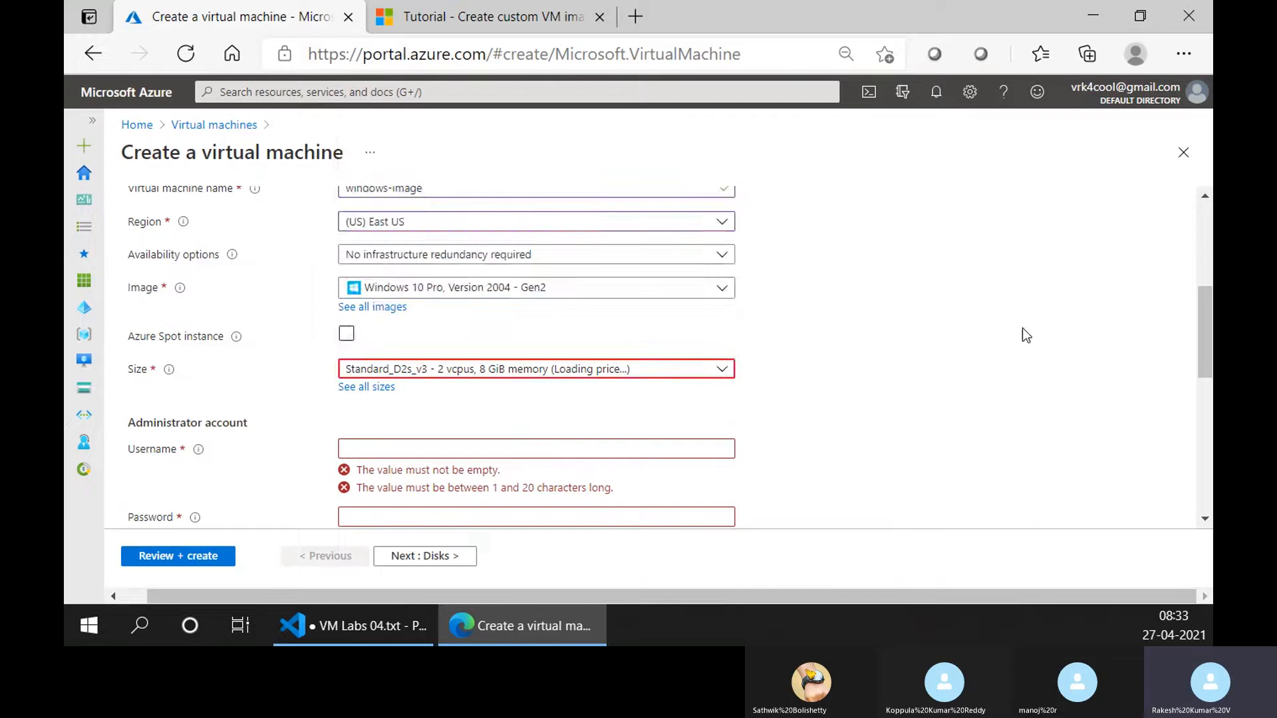
left_click(635, 369)
left_click(474, 204)
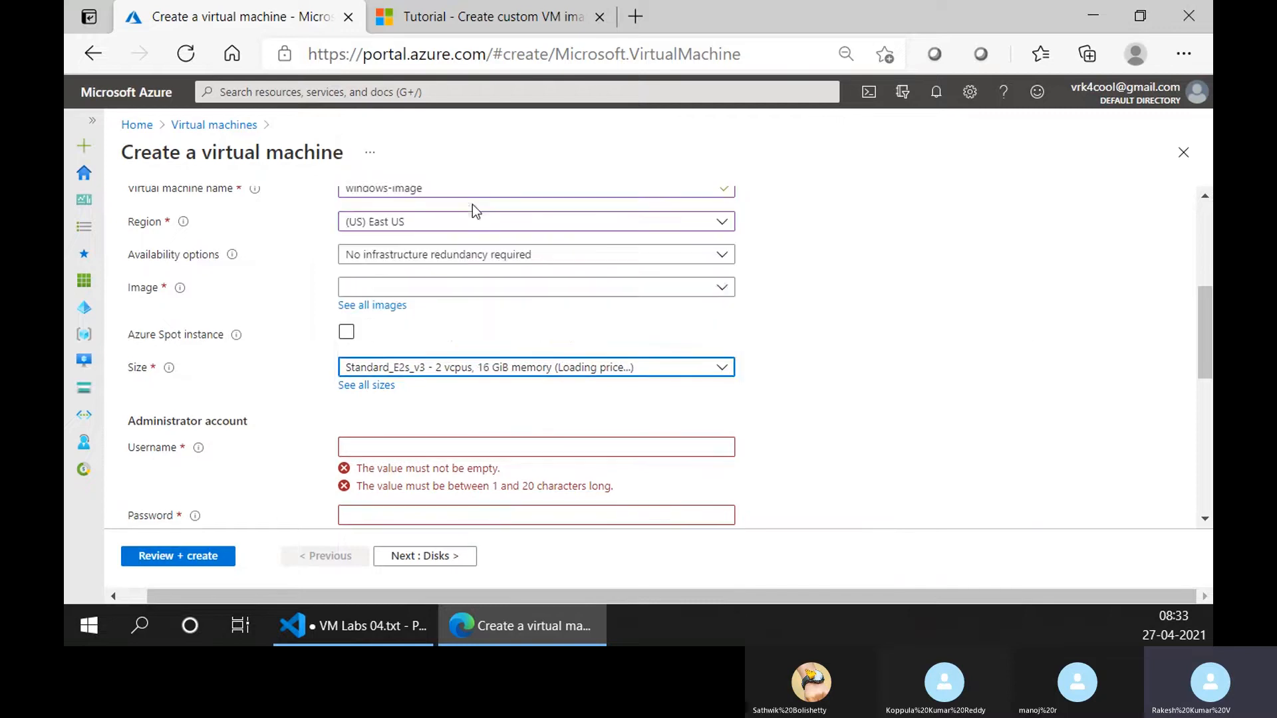
Set the administrator username to trainer, then enter and confirm the account password.
scroll(472, 394, "down", 2)
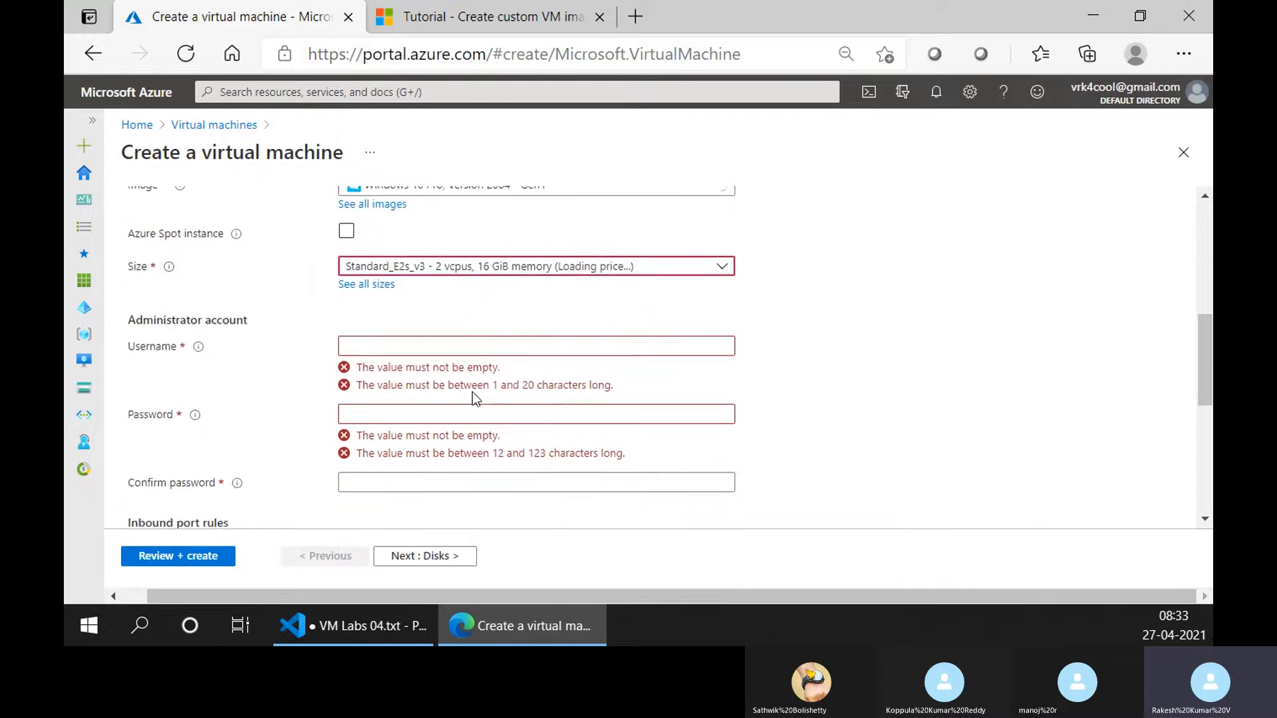
left_click(466, 347)
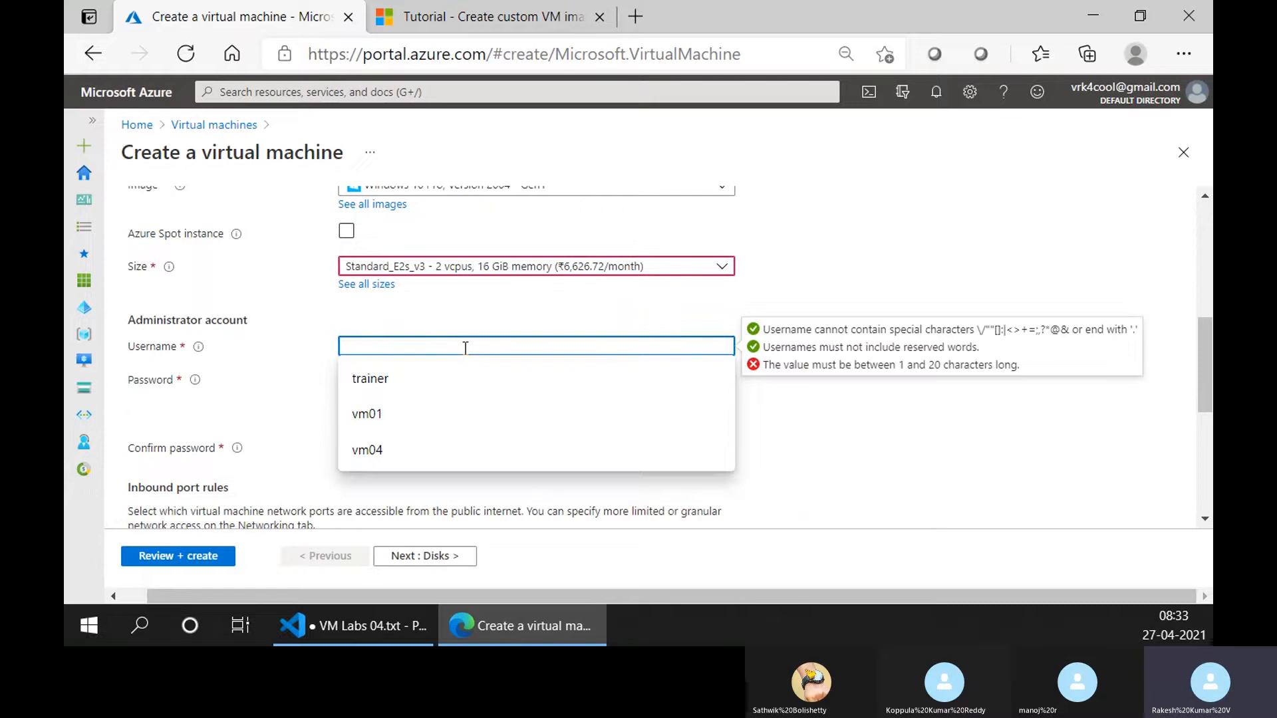
type("traine")
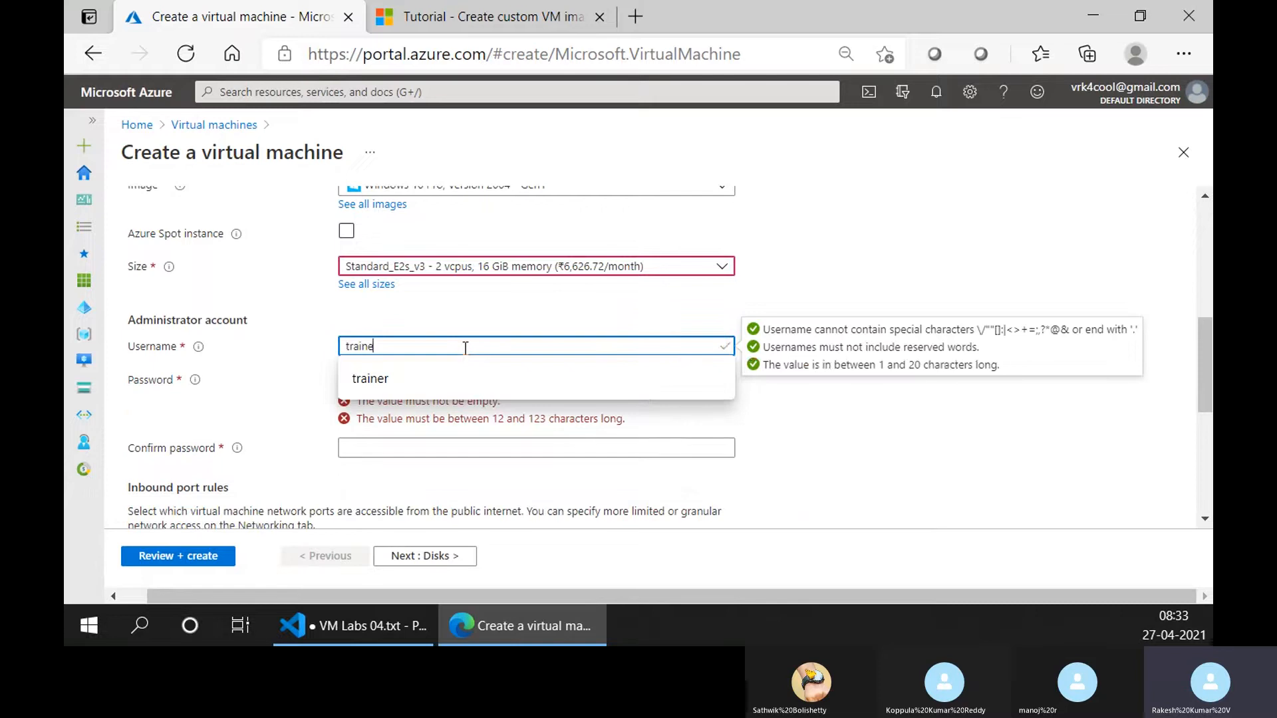
type("r")
key("Tab")
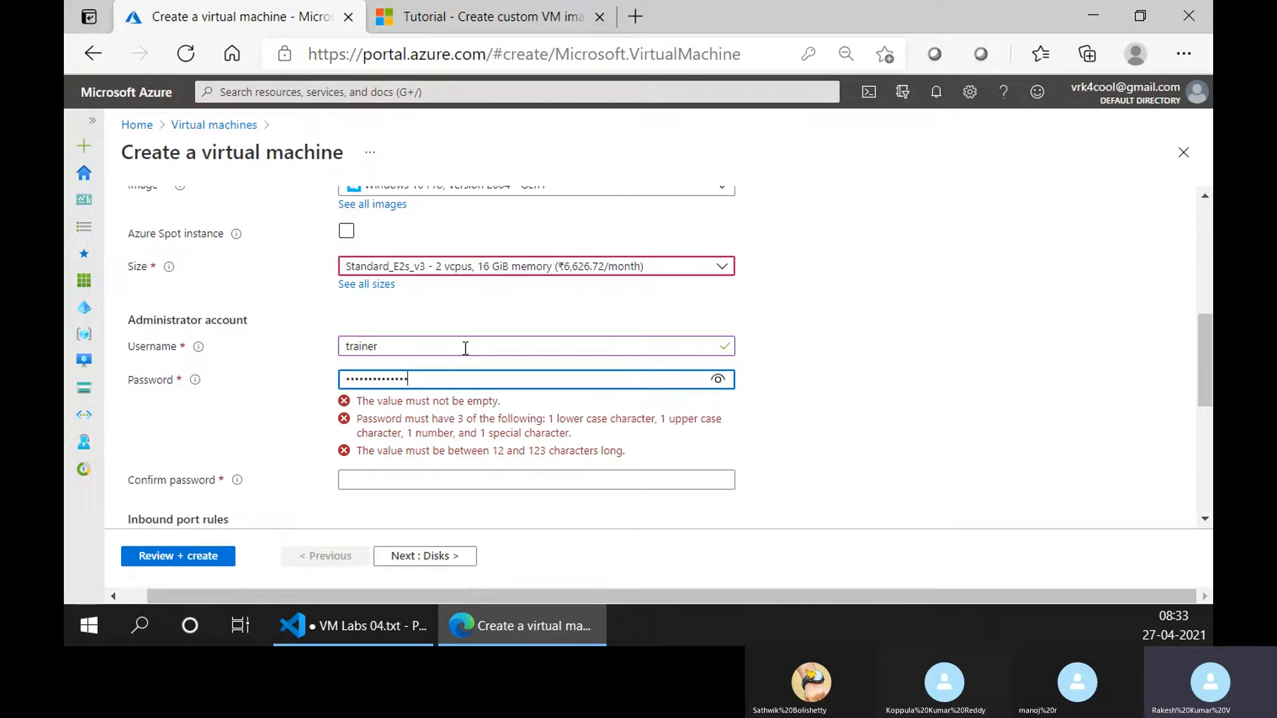
key("Tab")
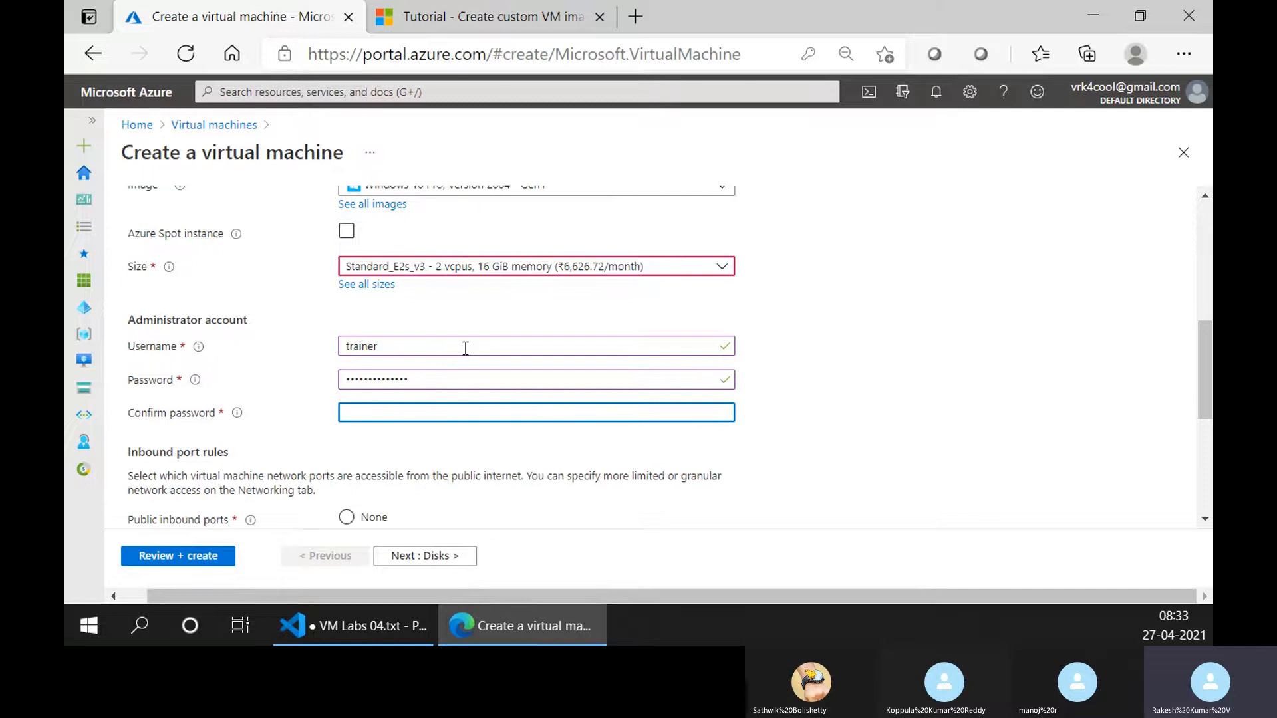
type("••••••")
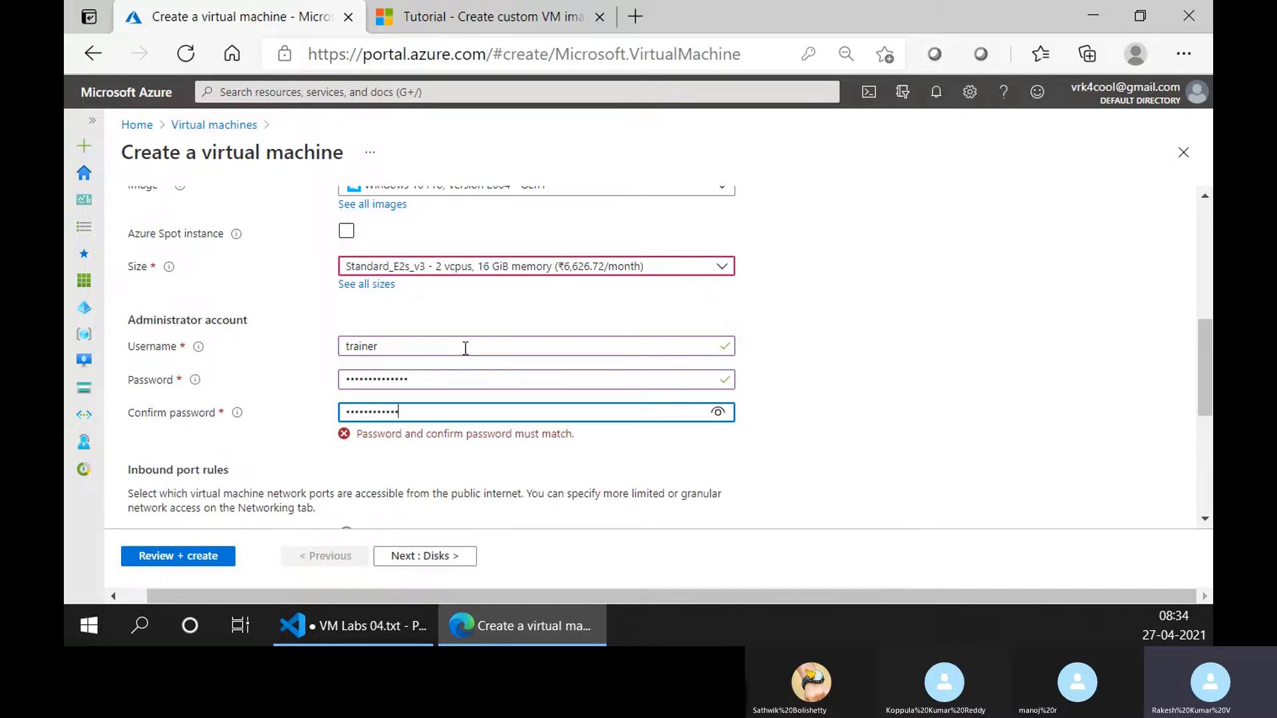
left_click(709, 412)
left_click(710, 414)
left_click(891, 328)
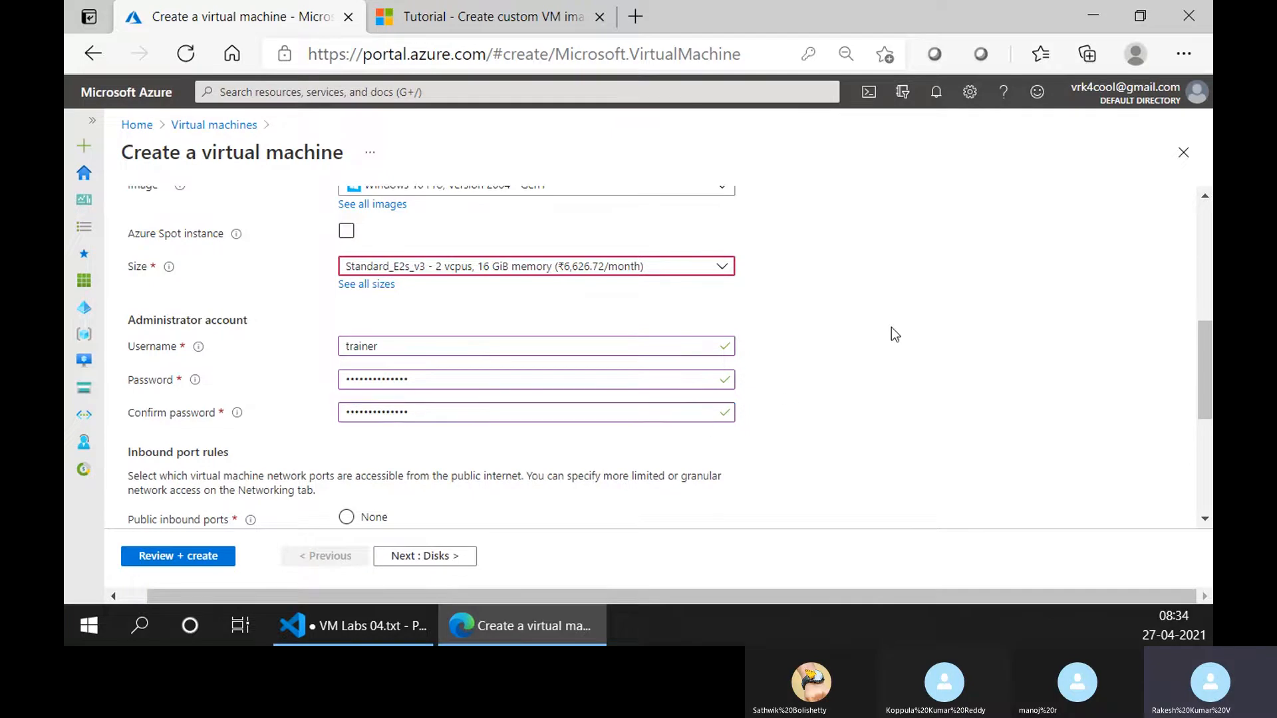
Make the virtual machine an Azure Spot instance with the eviction policy set to Delete.
scroll(436, 347, "up", 1)
scroll(440, 359, "down", 2)
scroll(433, 389, "up", 1)
scroll(433, 388, "up", 2)
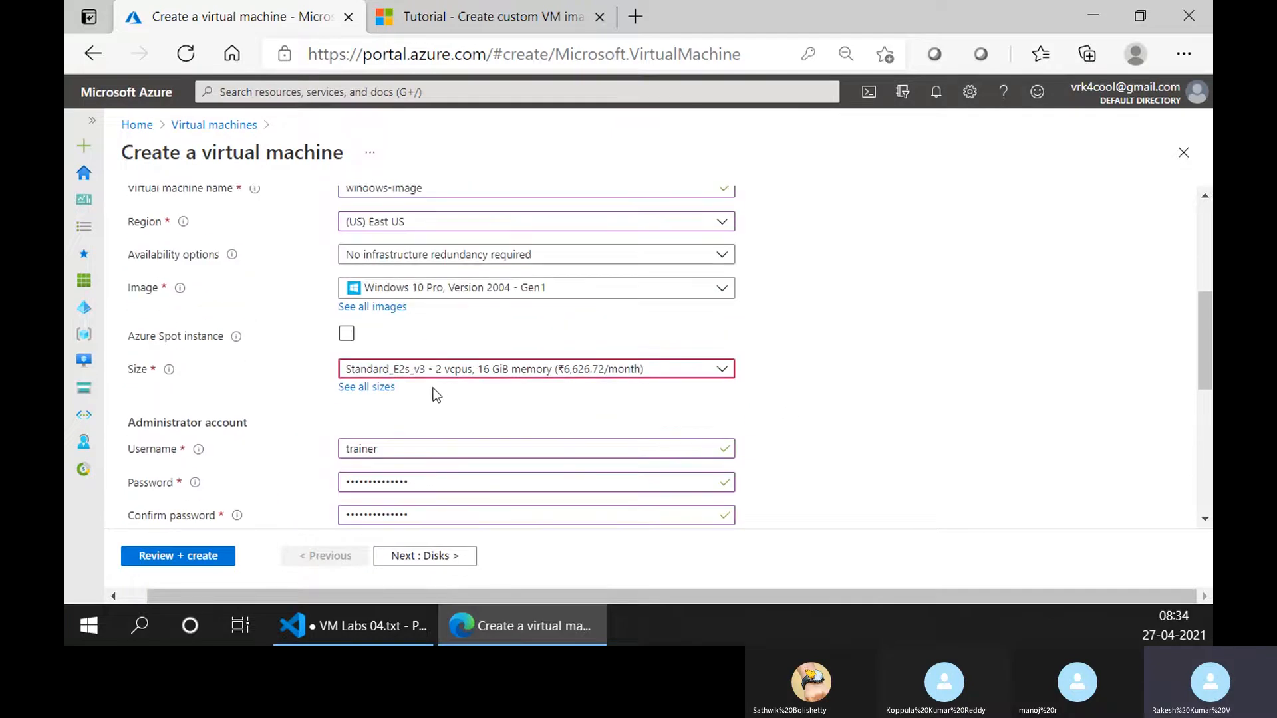
left_click(347, 334)
scroll(313, 371, "down", 2)
left_click(346, 336)
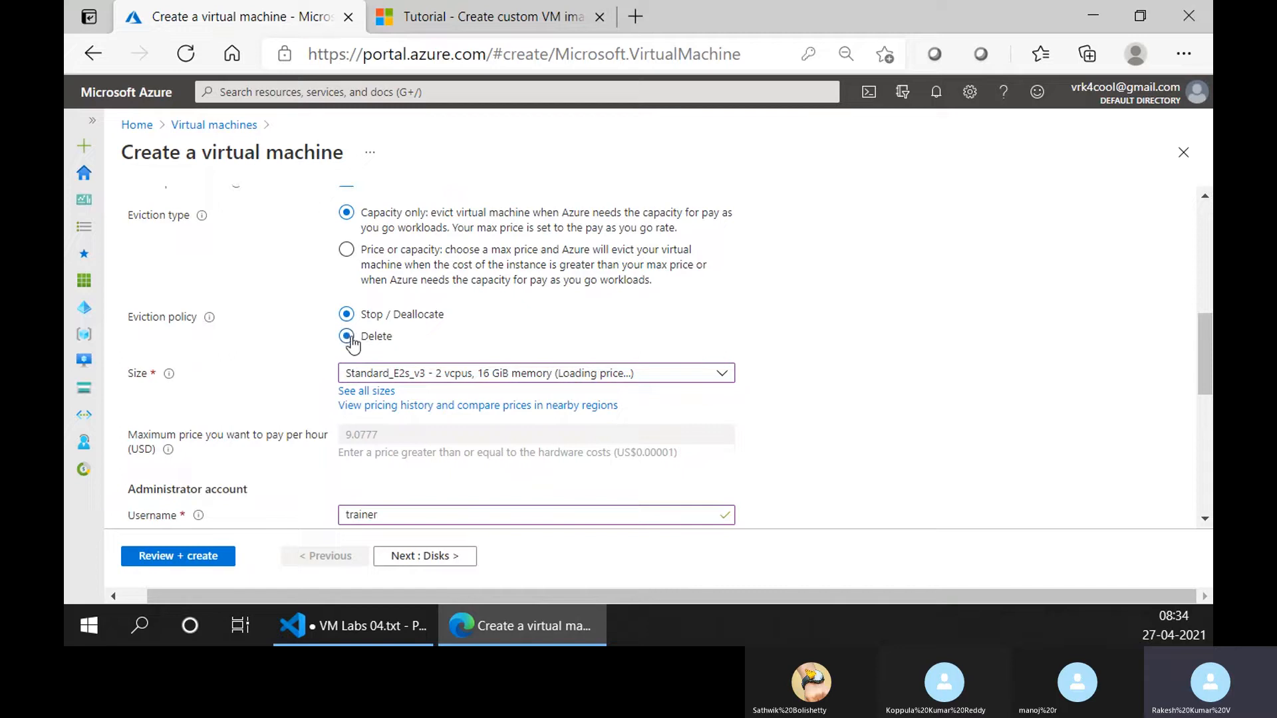
Confirm having an eligible Windows 10 license with multi-tenant hosting rights.
scroll(418, 413, "down", 5)
scroll(400, 403, "down", 3)
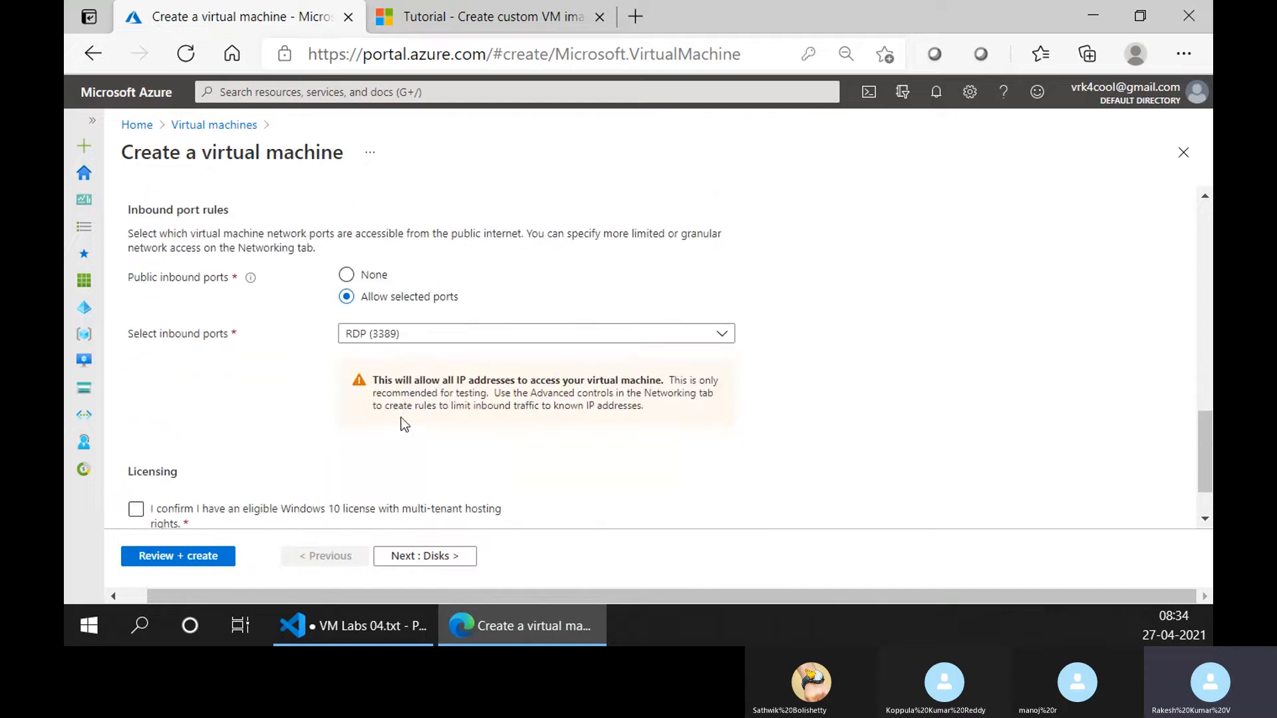
scroll(427, 363, "up", 1)
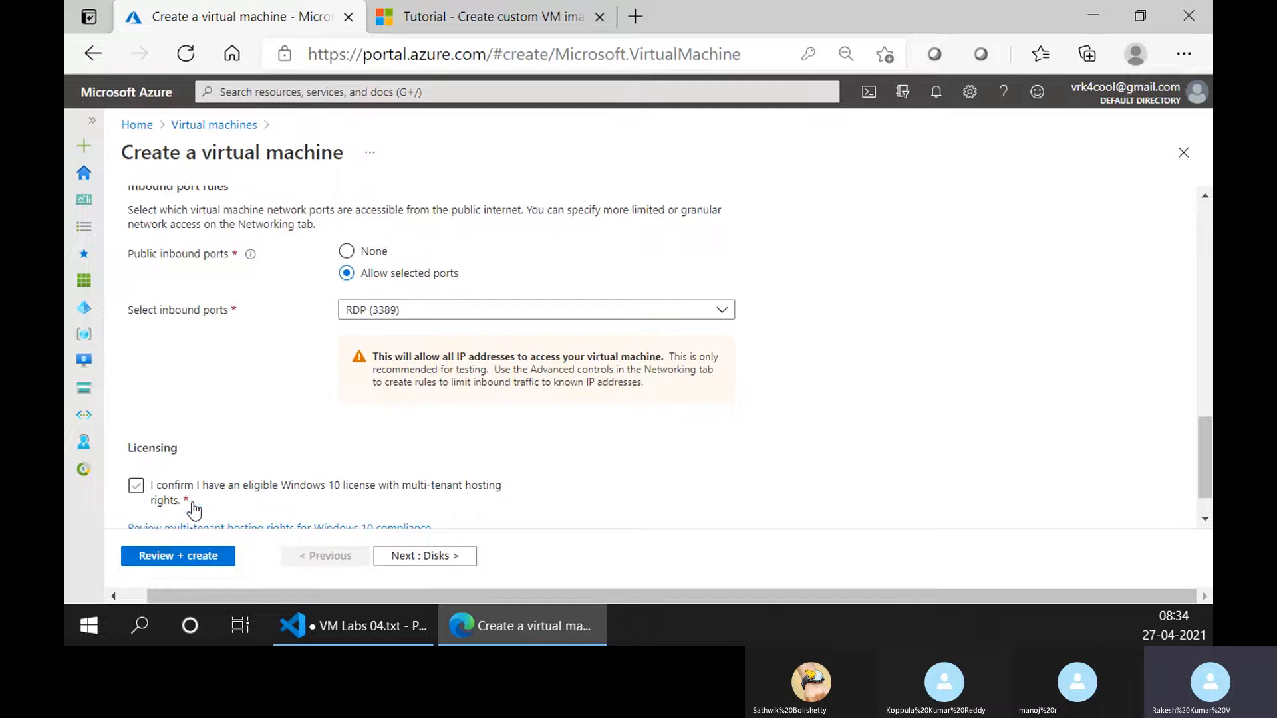
scroll(277, 473, "down", 1)
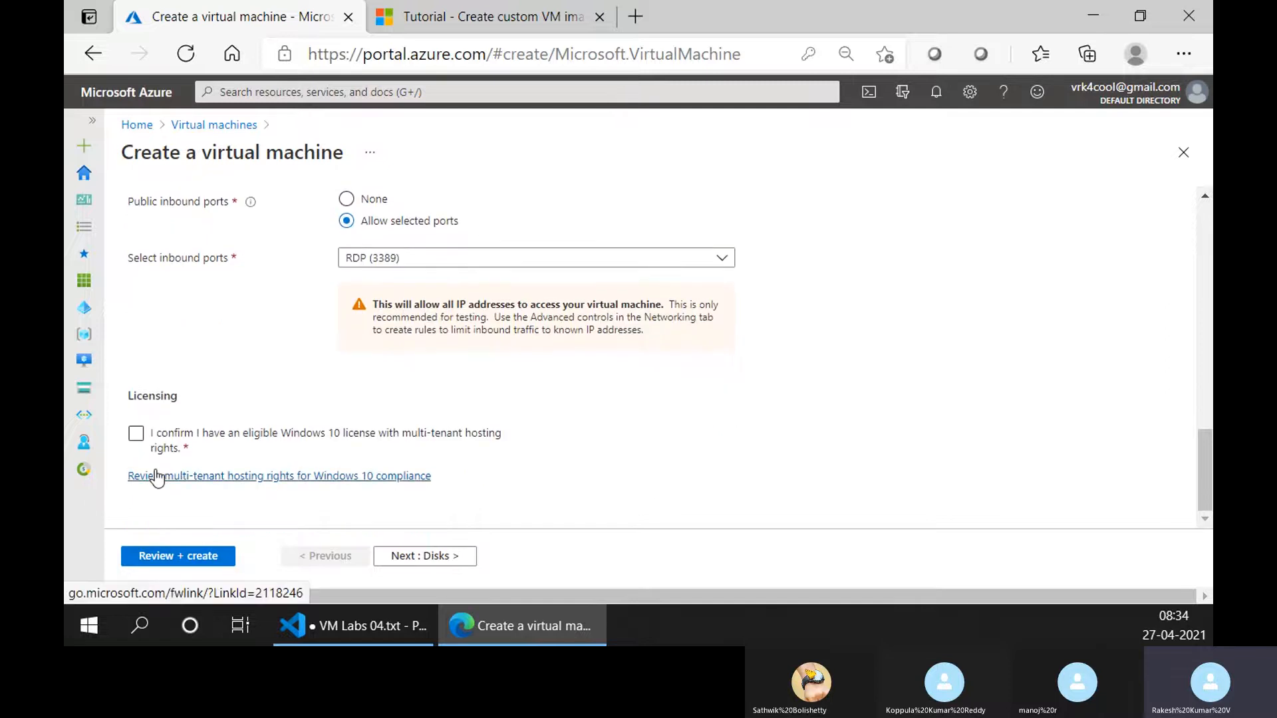
left_click(153, 451)
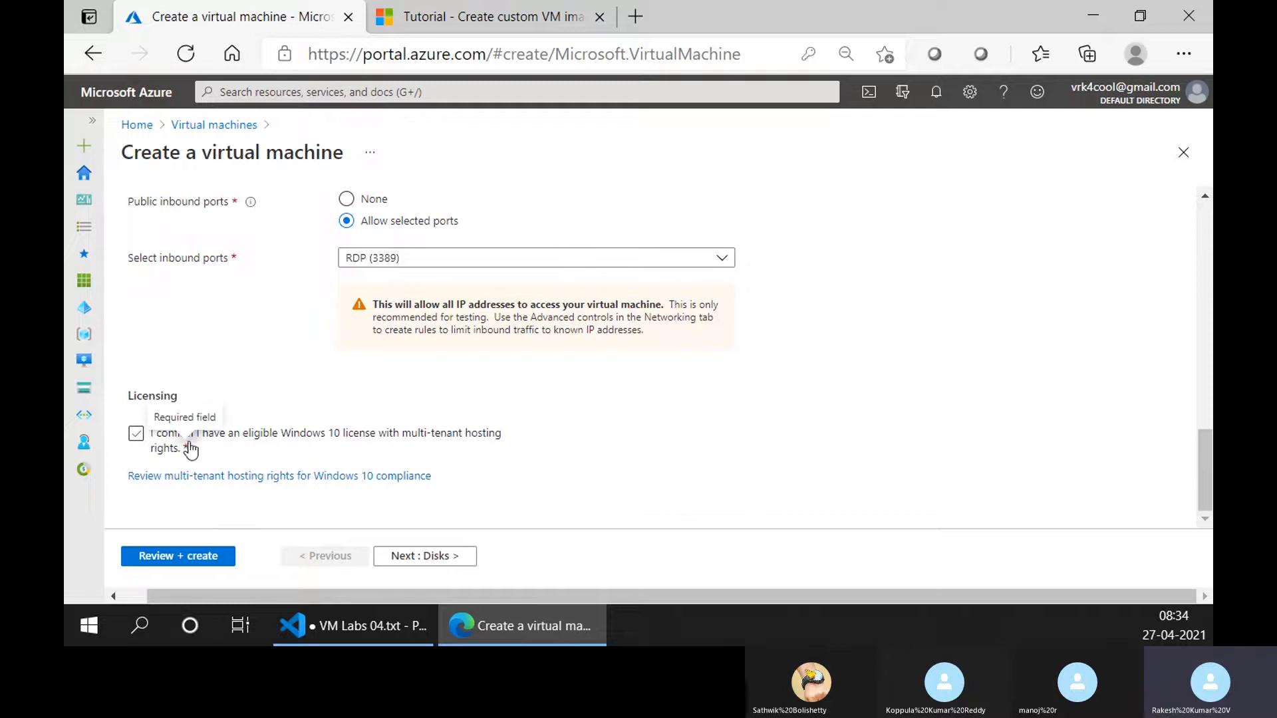
left_click(266, 434)
left_click(465, 449)
left_click(140, 436)
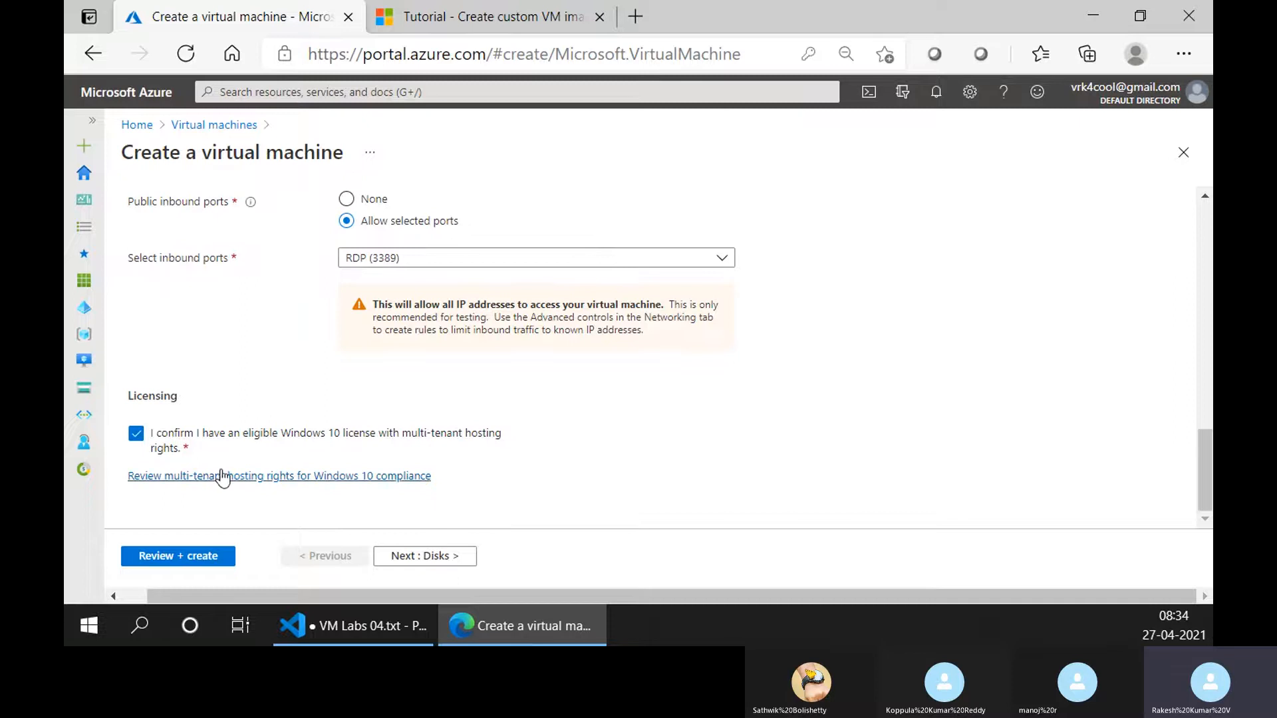
scroll(413, 450, "up", 10)
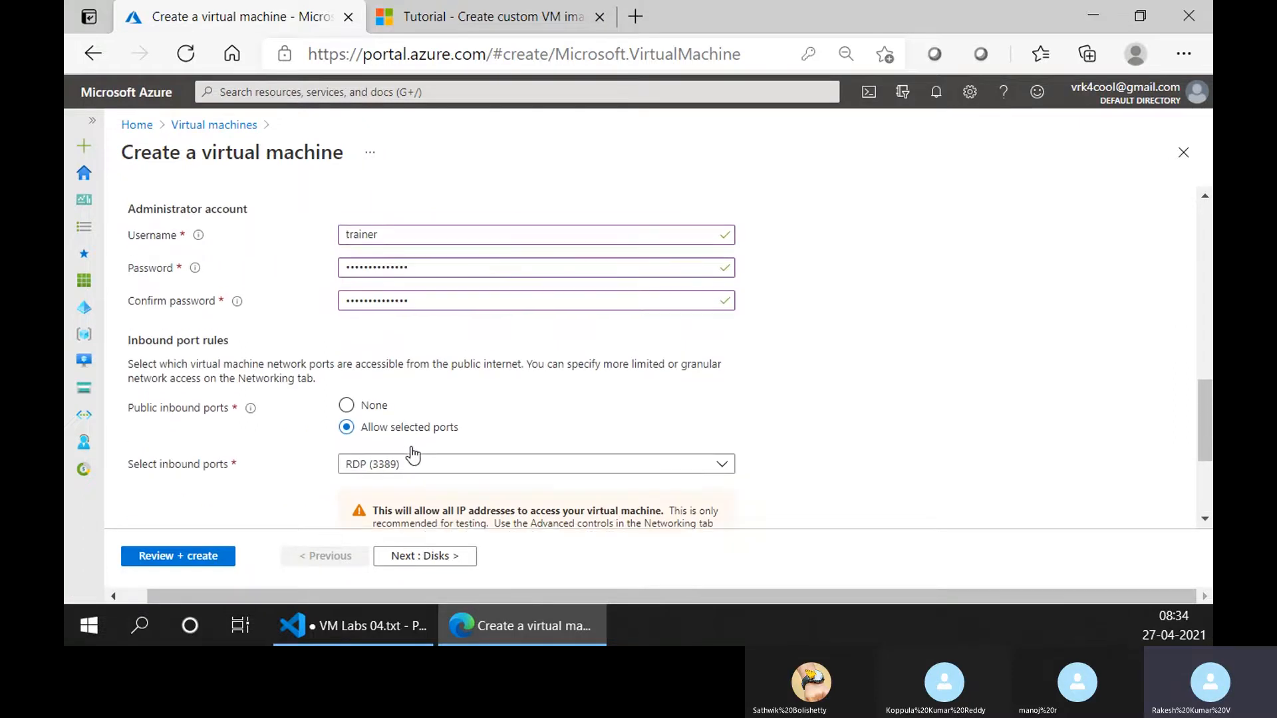
scroll(413, 450, "up", 5)
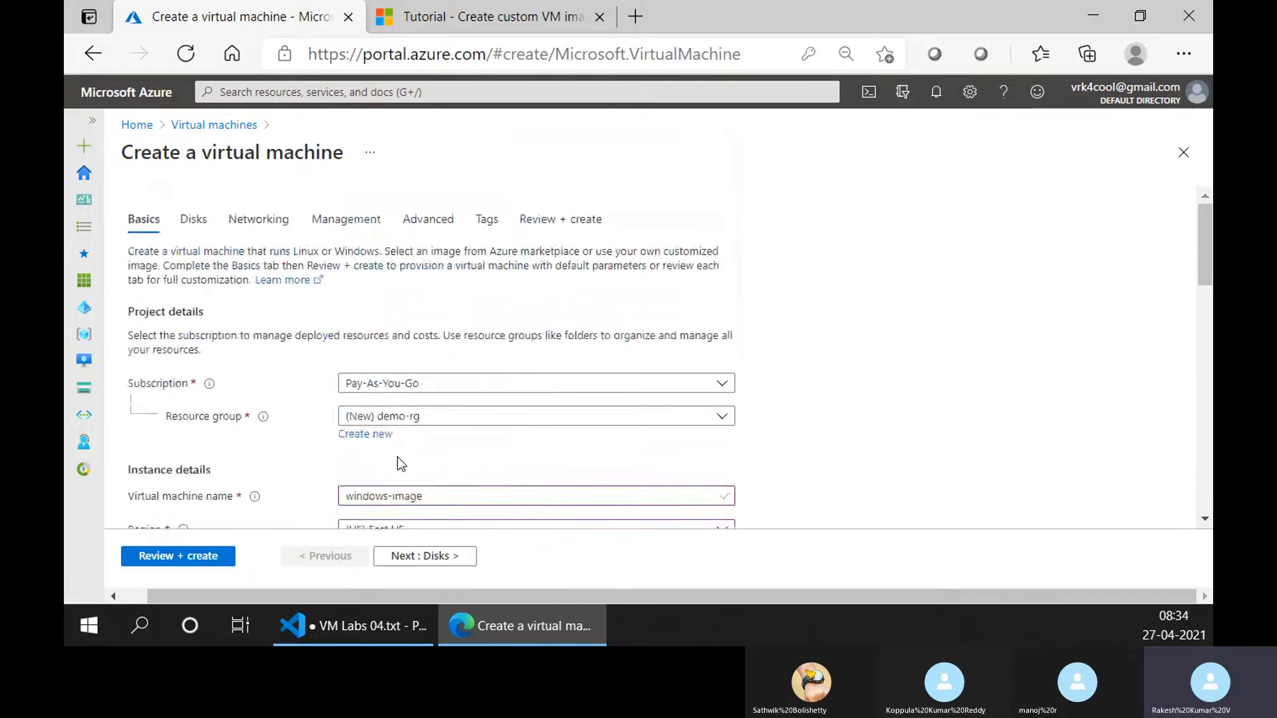
Clear the confirmation of an eligible Windows 10 license and review the basic settings.
scroll(401, 464, "down", 15)
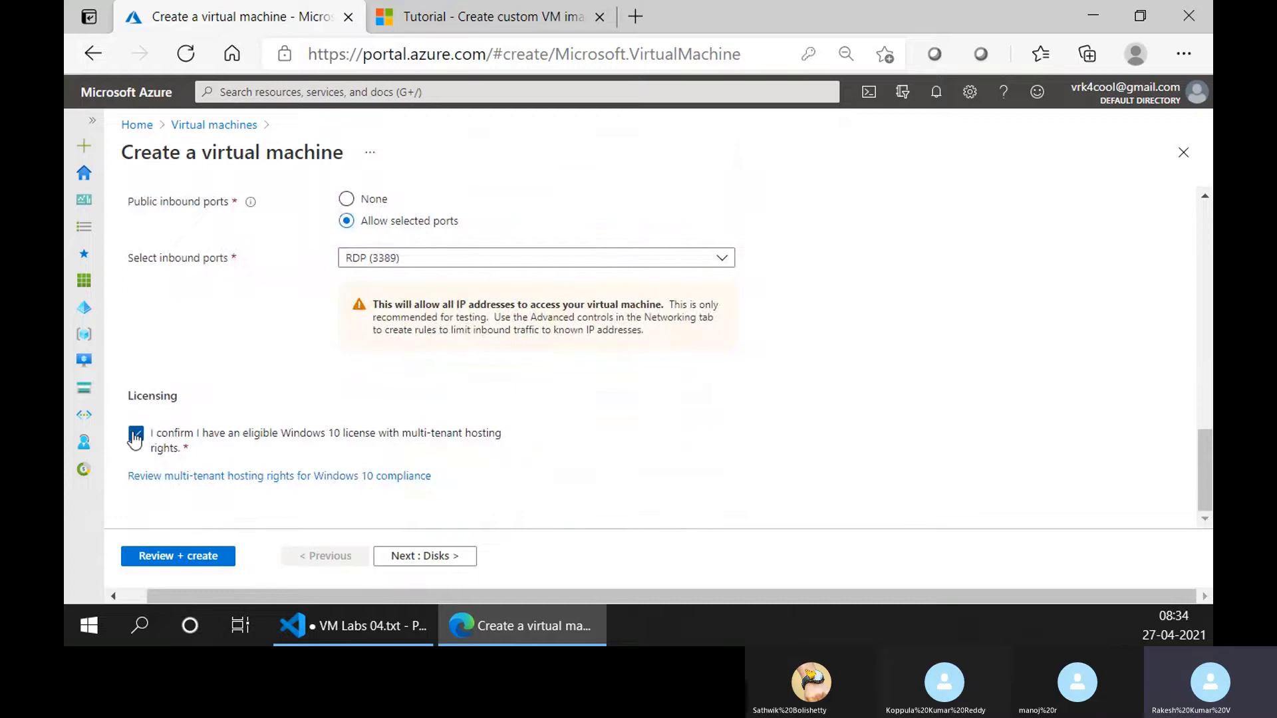
left_click(135, 436)
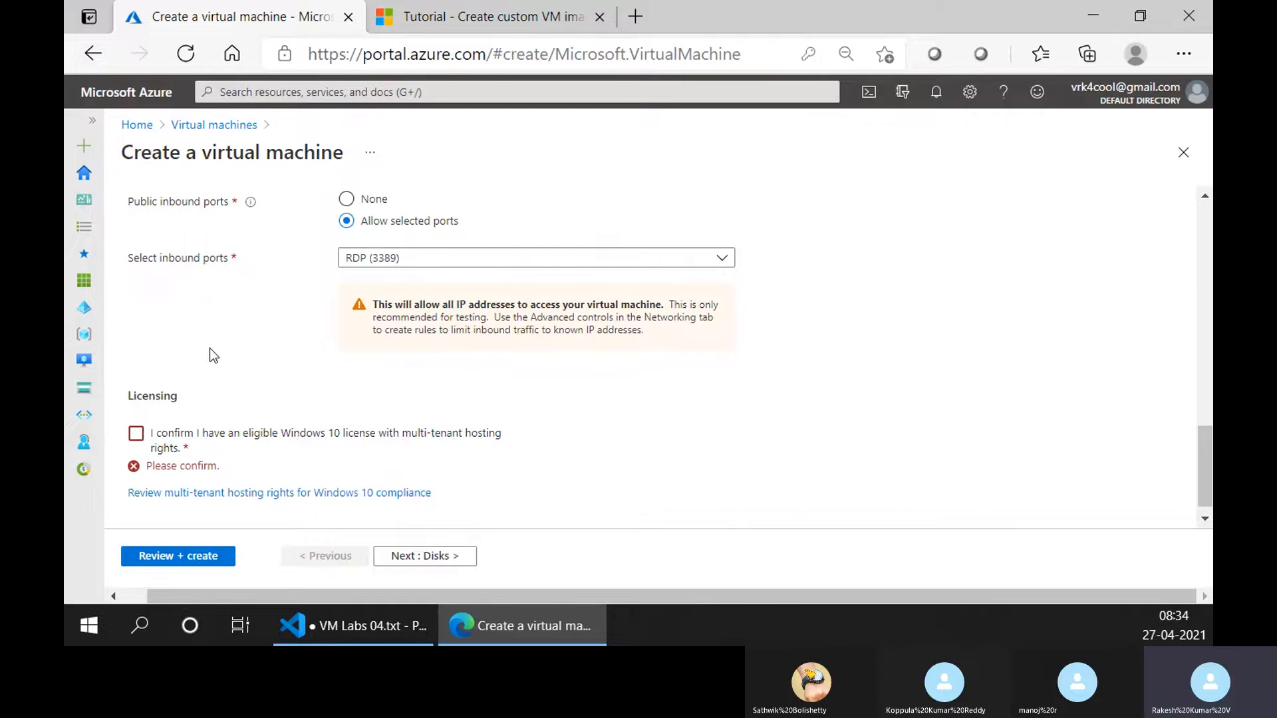
scroll(392, 507, "up", 4)
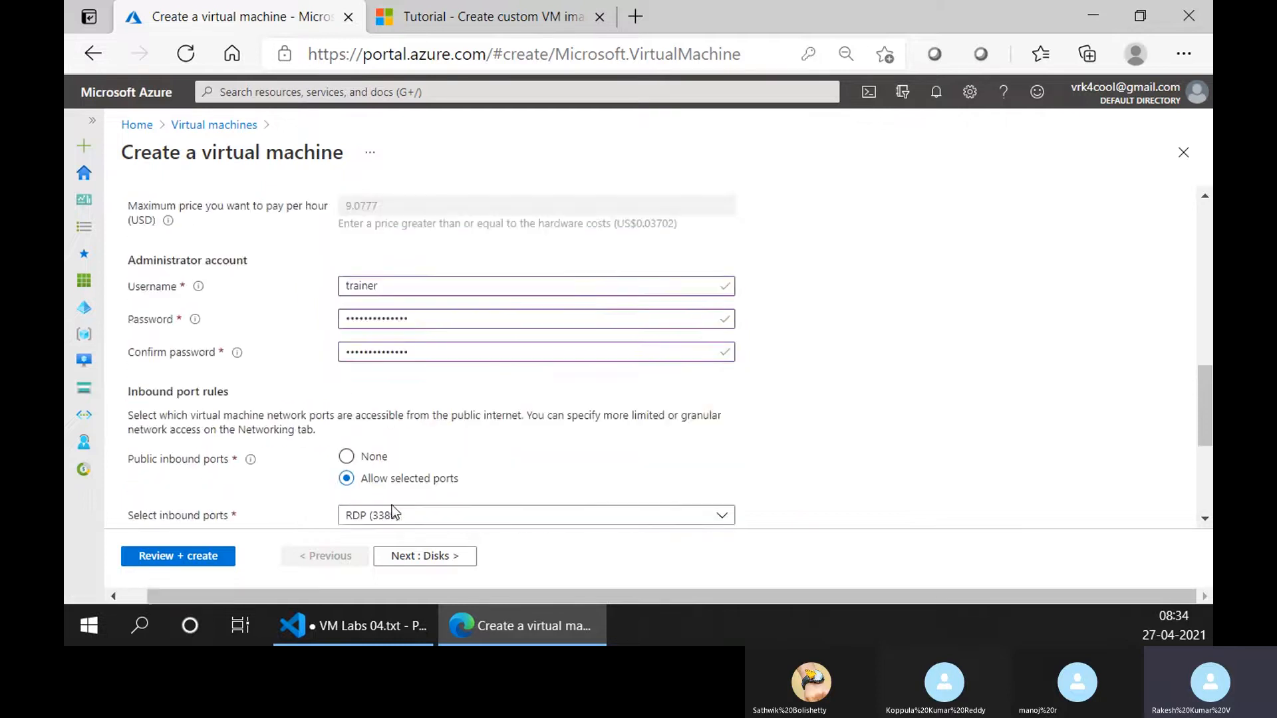
scroll(394, 508, "down", 4)
scroll(395, 514, "up", 10)
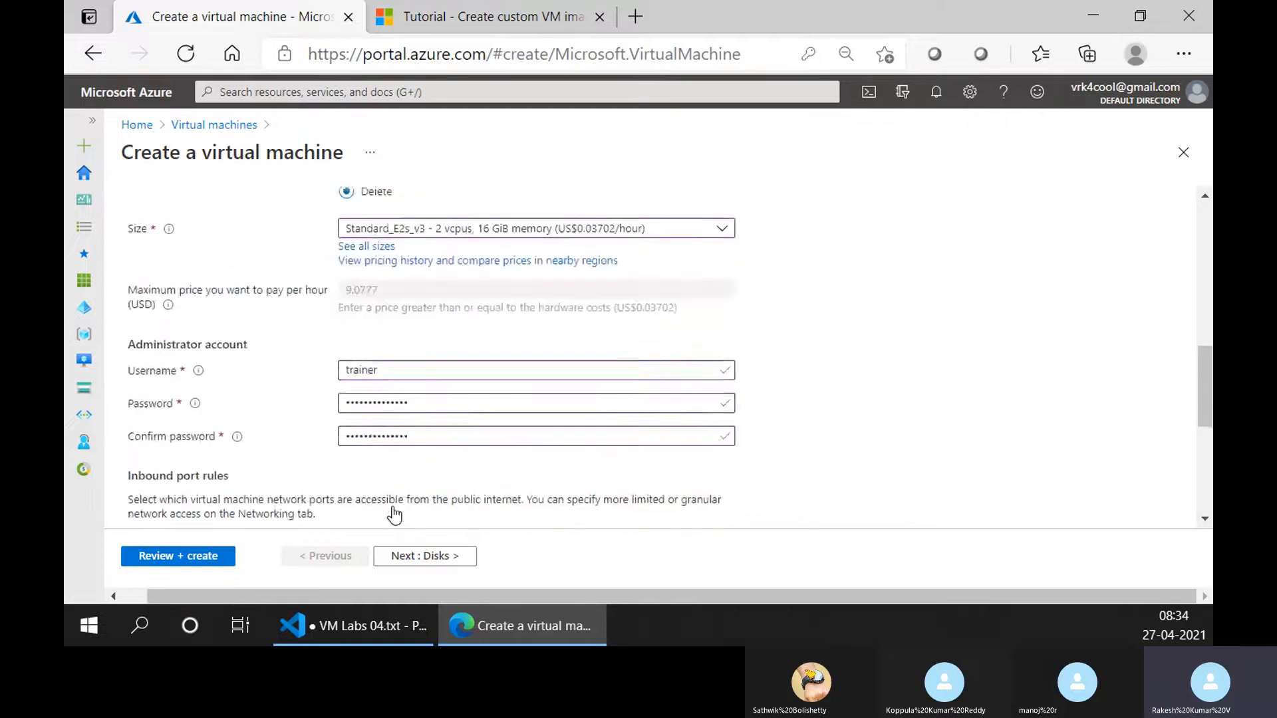
Try the NIC network security group options in the networking settings and set it to Basic.
left_click(409, 557)
left_click(408, 558)
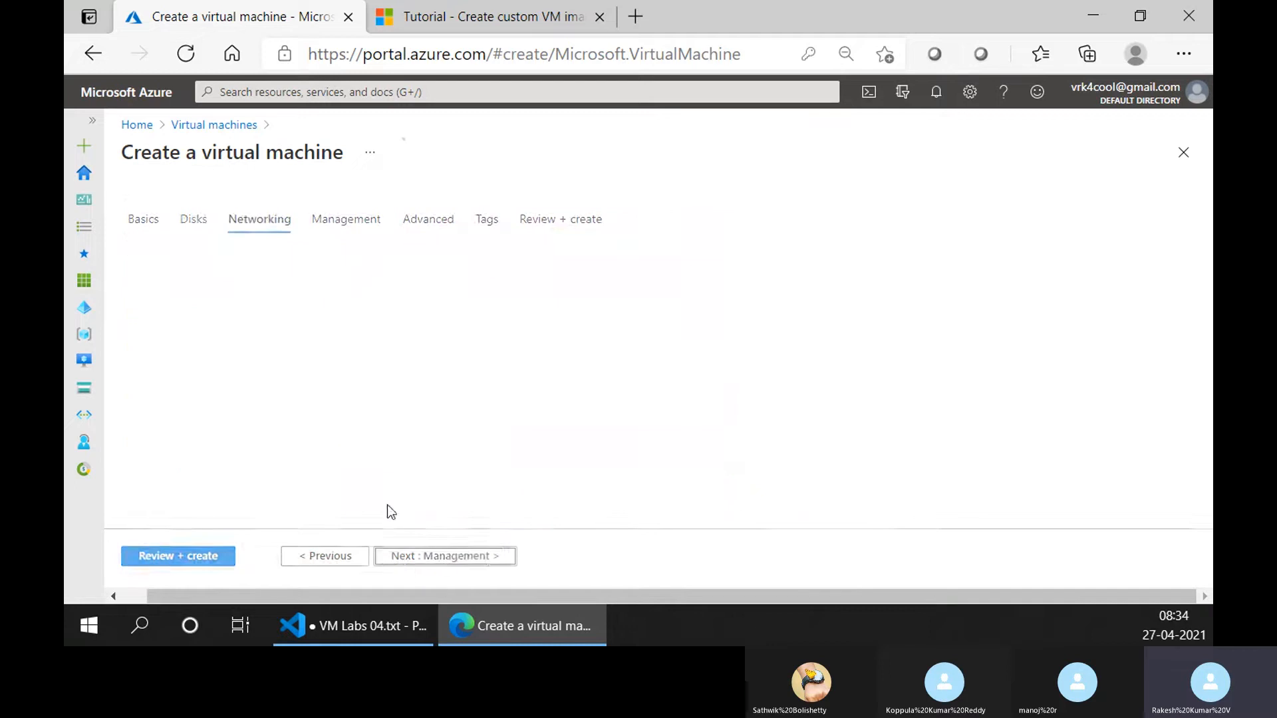
left_click(347, 505)
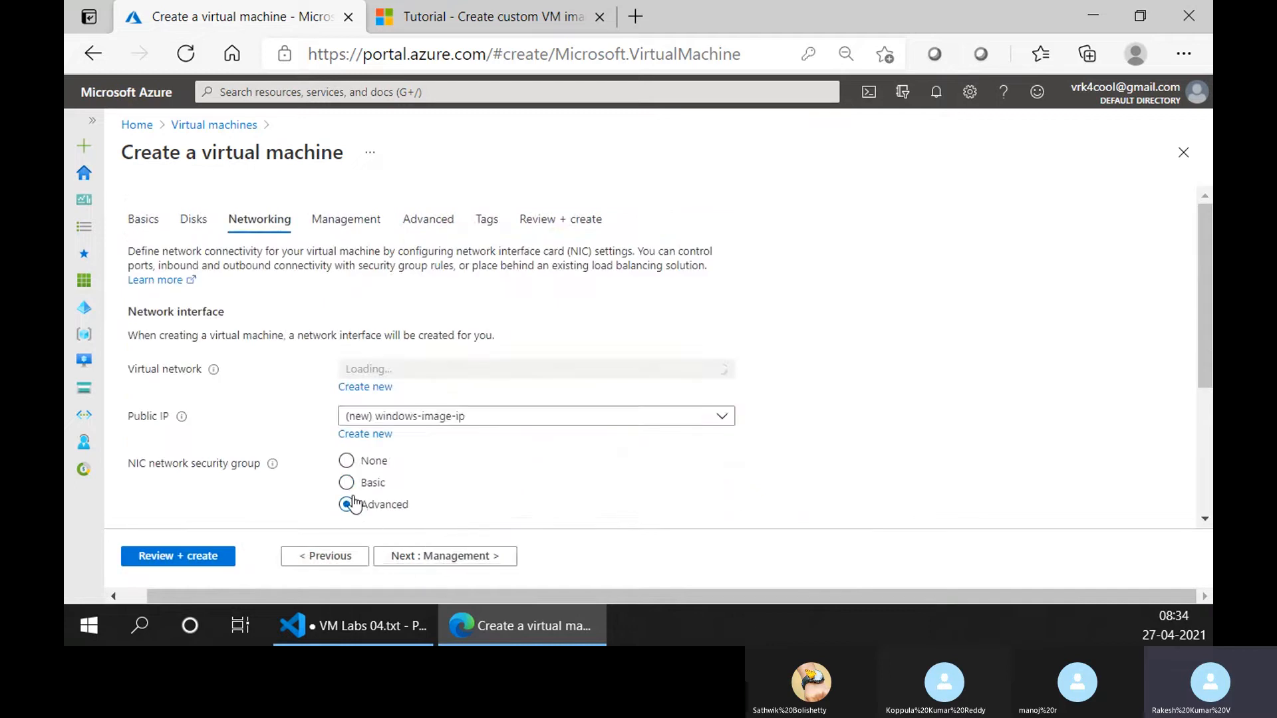
left_click(348, 491)
scroll(358, 419, "down", 1)
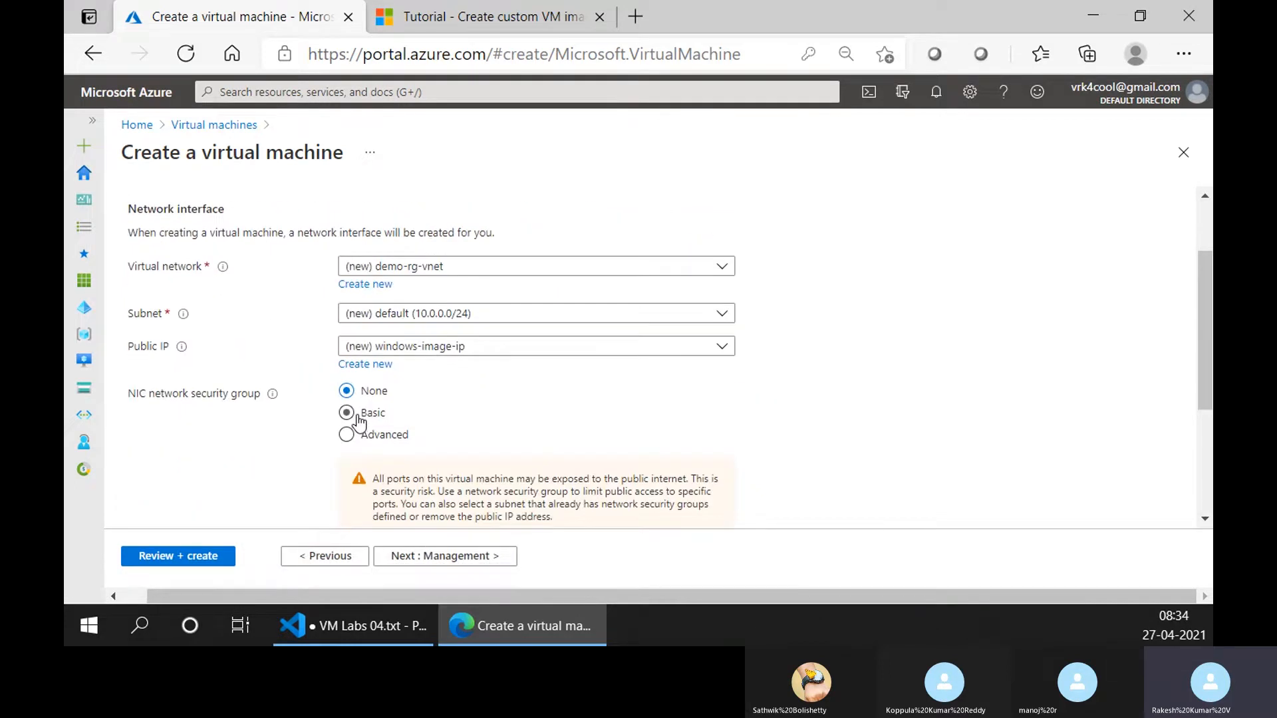
left_click(347, 434)
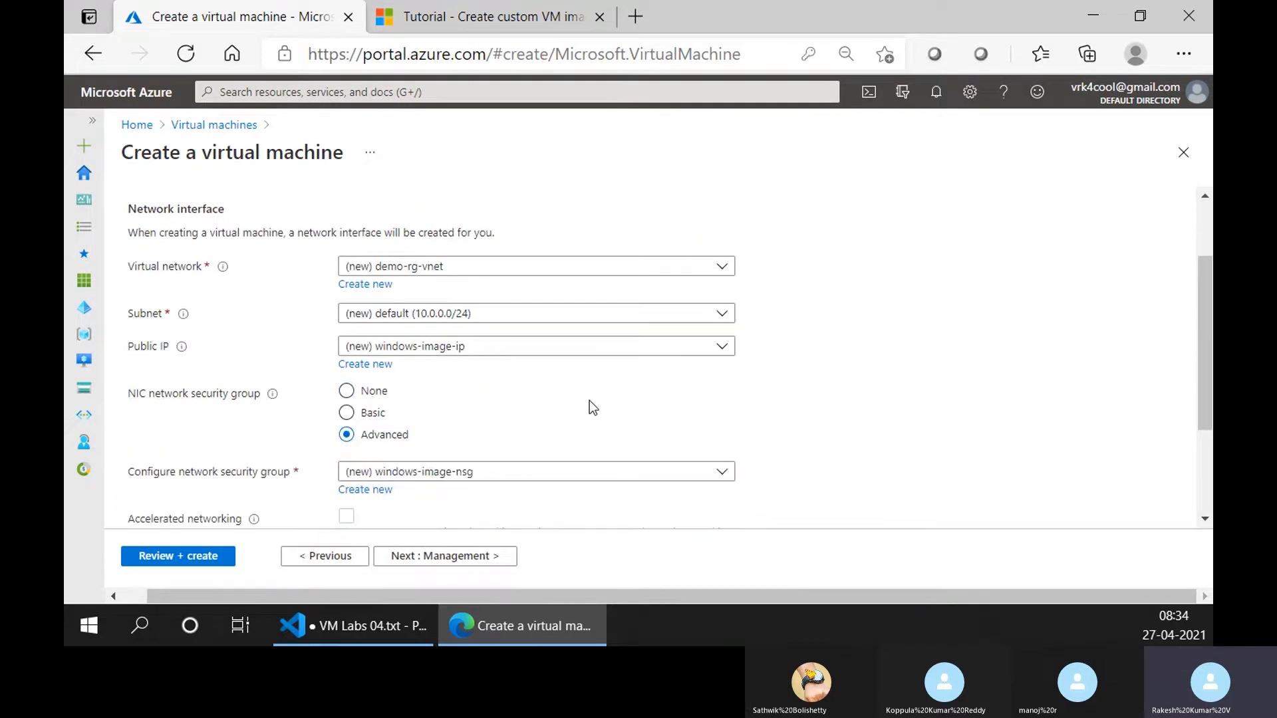
left_click(370, 416)
scroll(811, 406, "down", 1)
scroll(815, 405, "up", 1)
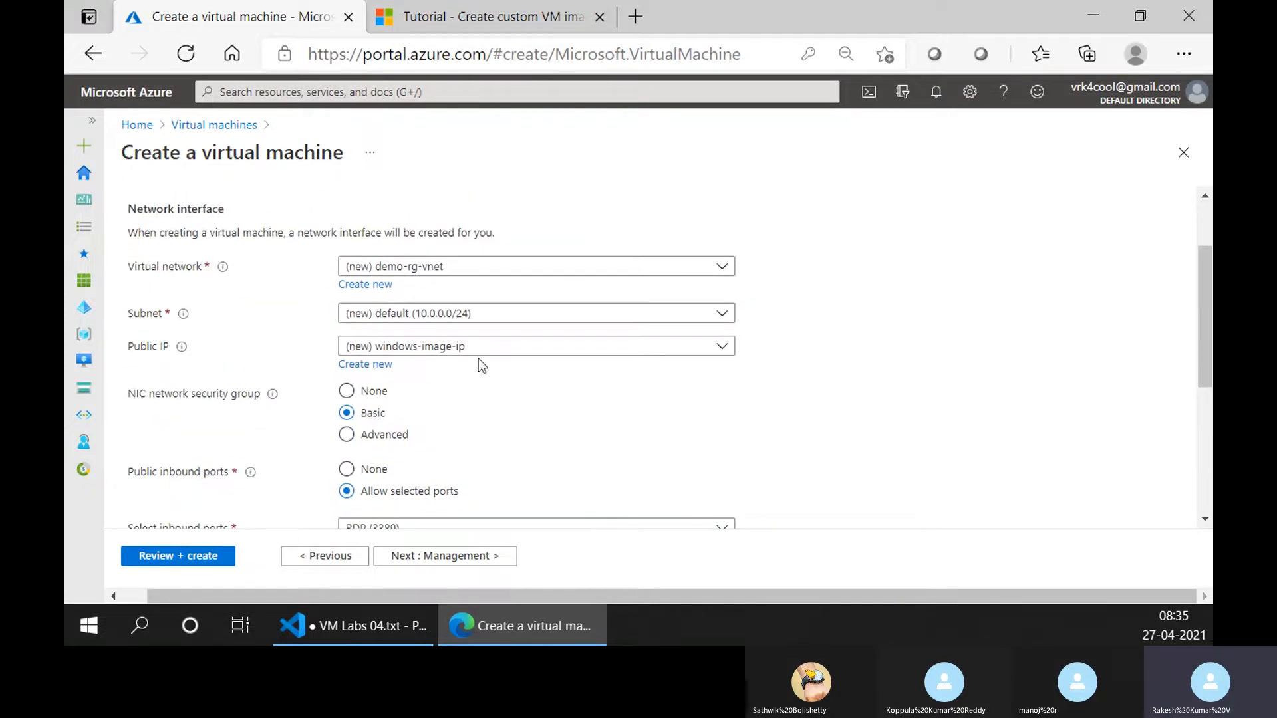
Disable boot diagnostics in the management settings and submit the configuration for validation.
left_click(450, 556)
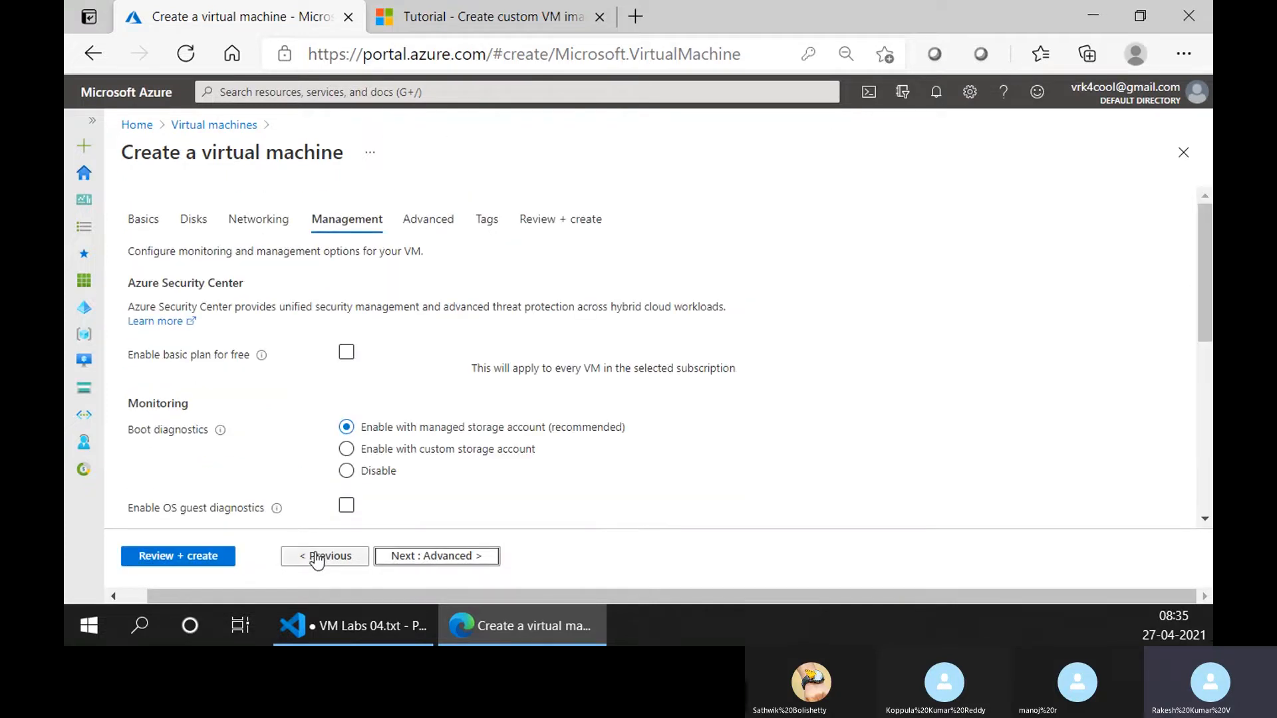
left_click(347, 476)
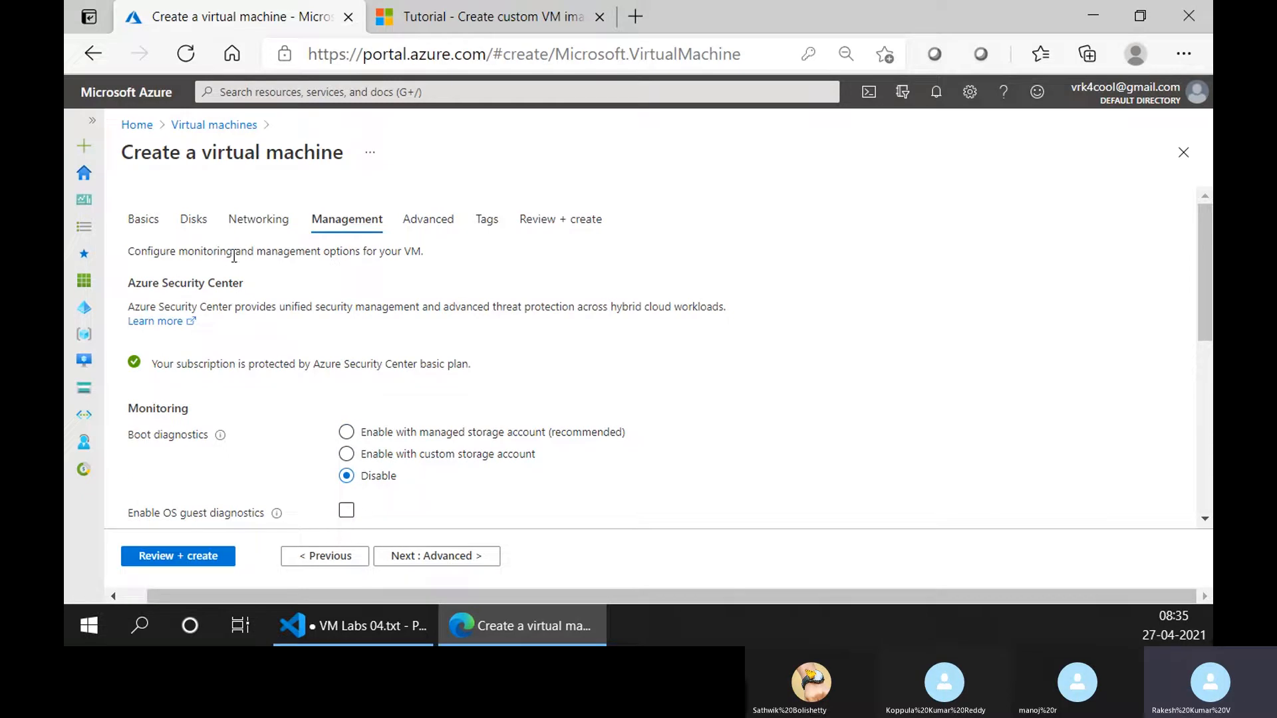
left_click(199, 557)
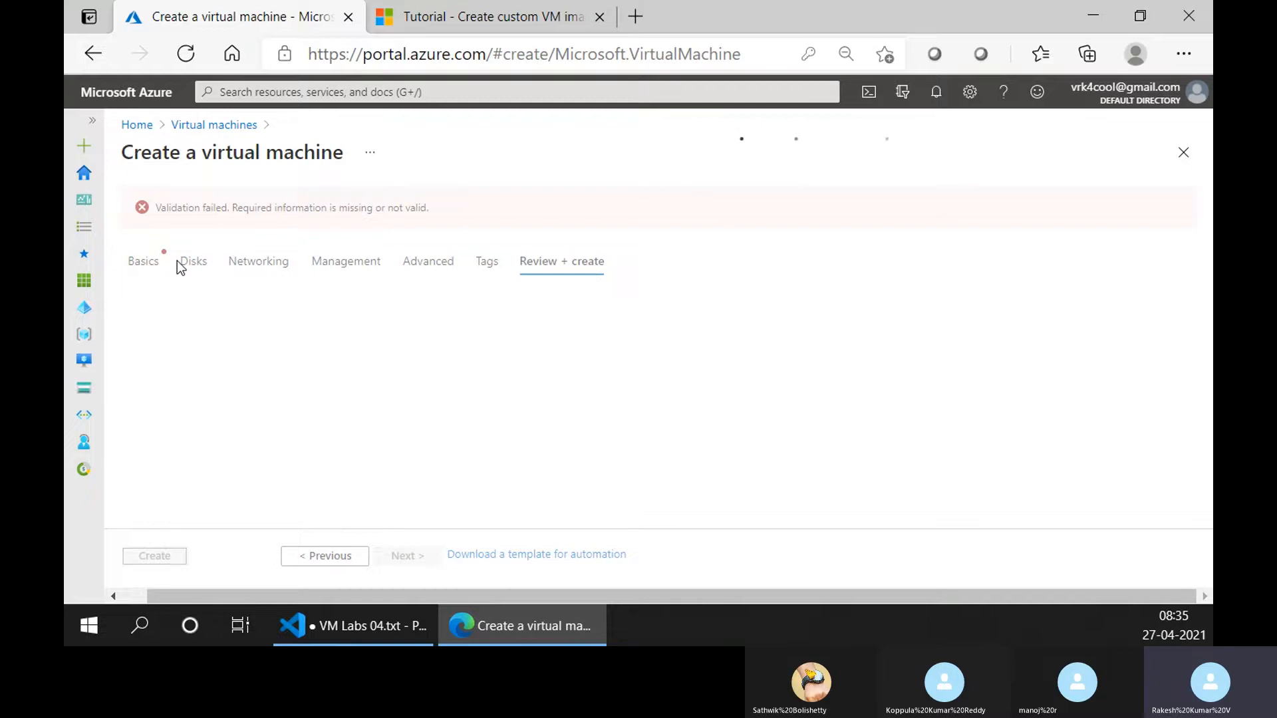
Try to confirm the eligible Windows 10 license with multi-tenant hosting rights in the basic settings.
left_click(142, 262)
scroll(361, 353, "down", 5)
scroll(362, 359, "down", 10)
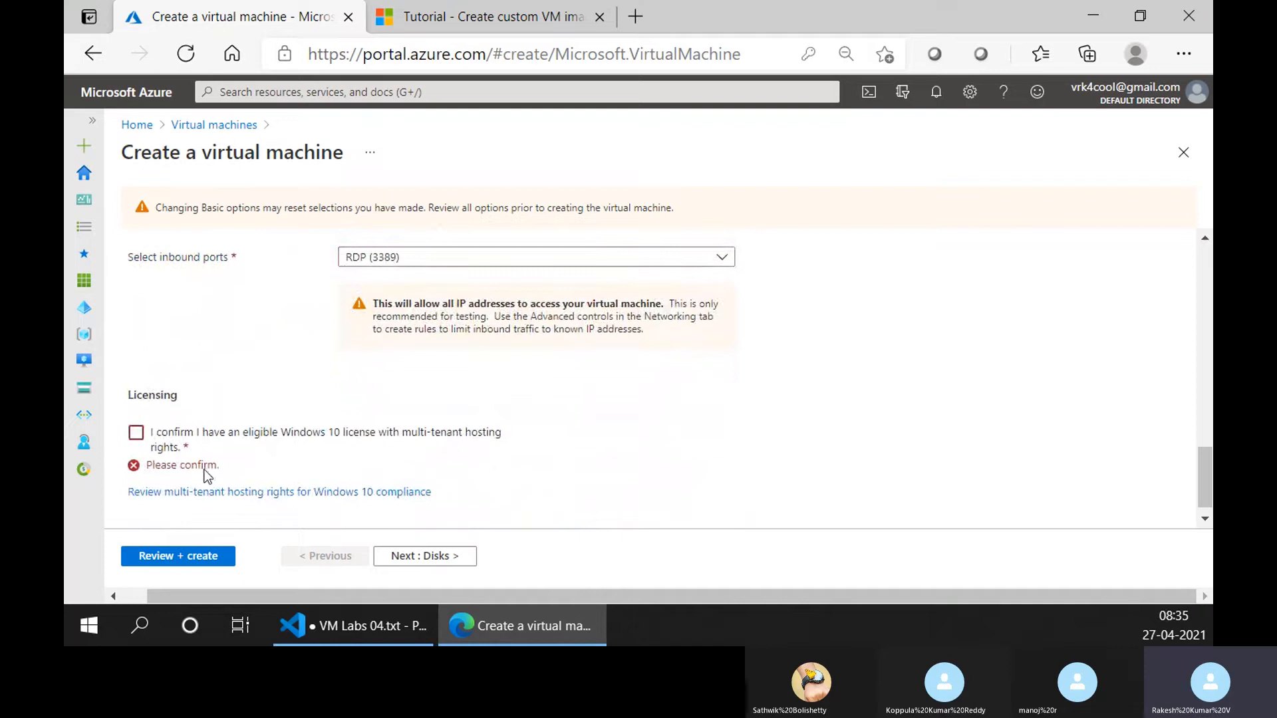
left_click(254, 432)
scroll(300, 373, "up", 8)
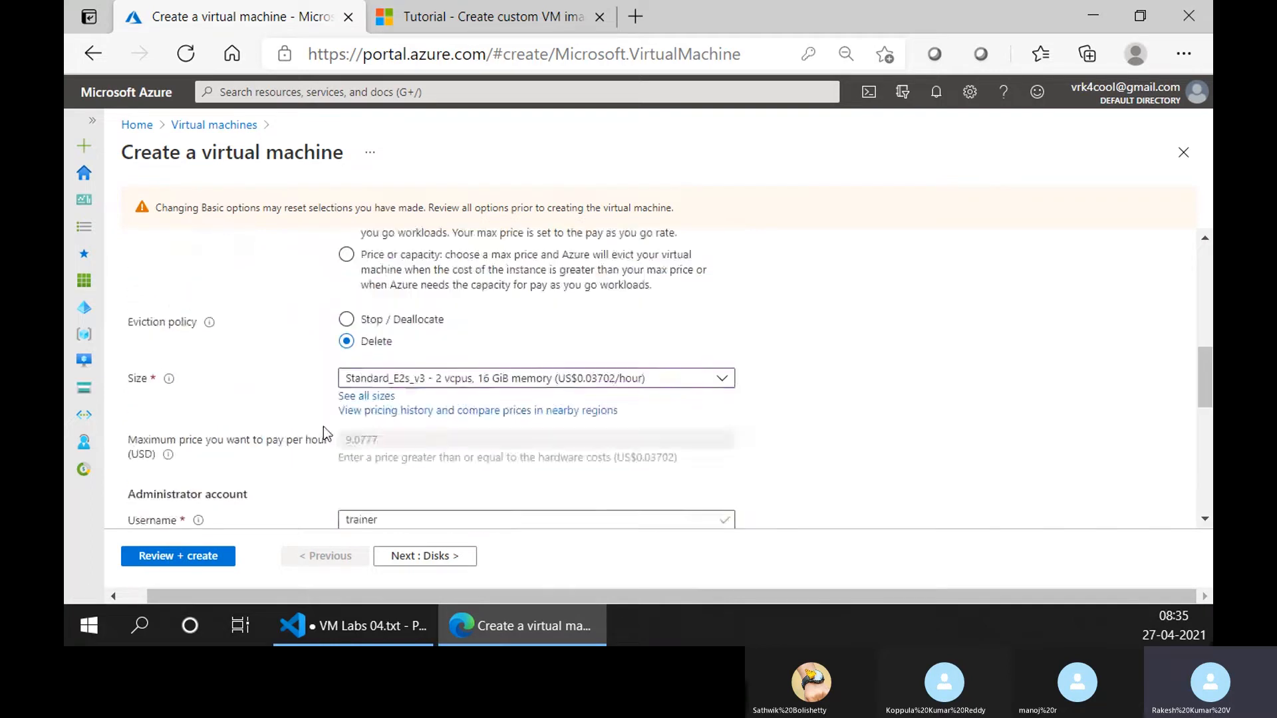
scroll(326, 433, "up", 10)
left_click(188, 254)
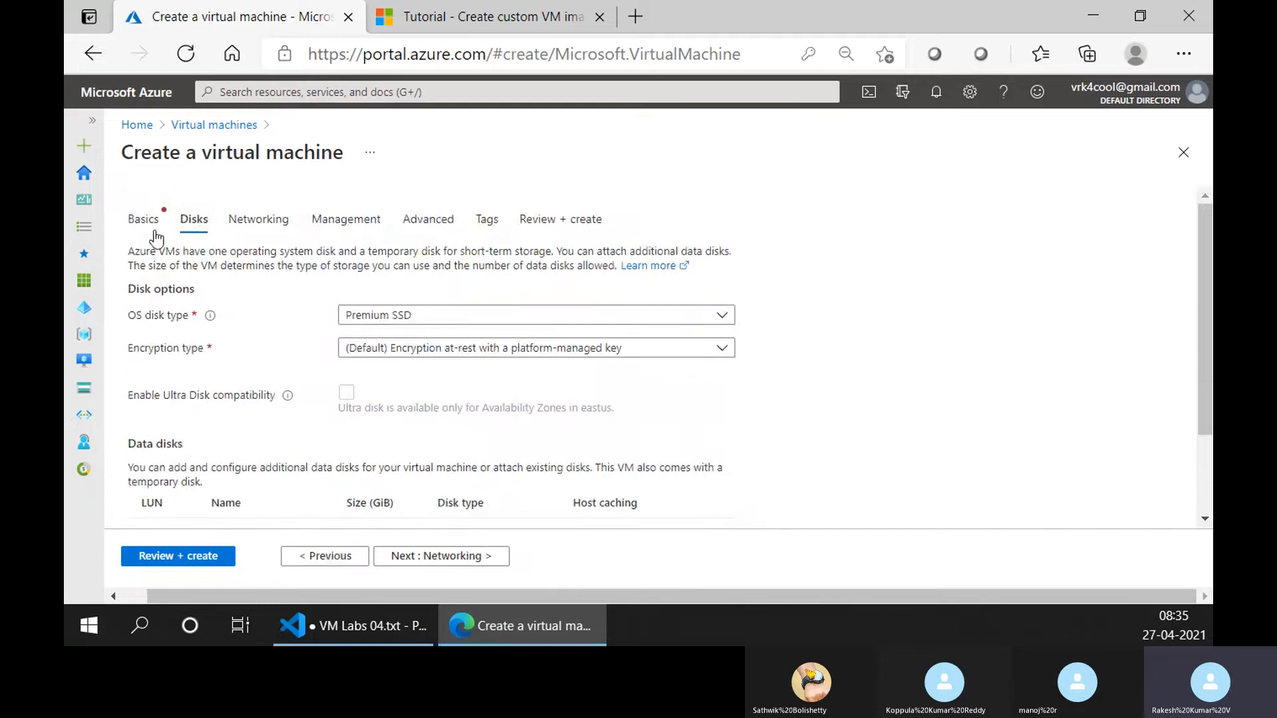
left_click(155, 231)
scroll(241, 501, "down", 15)
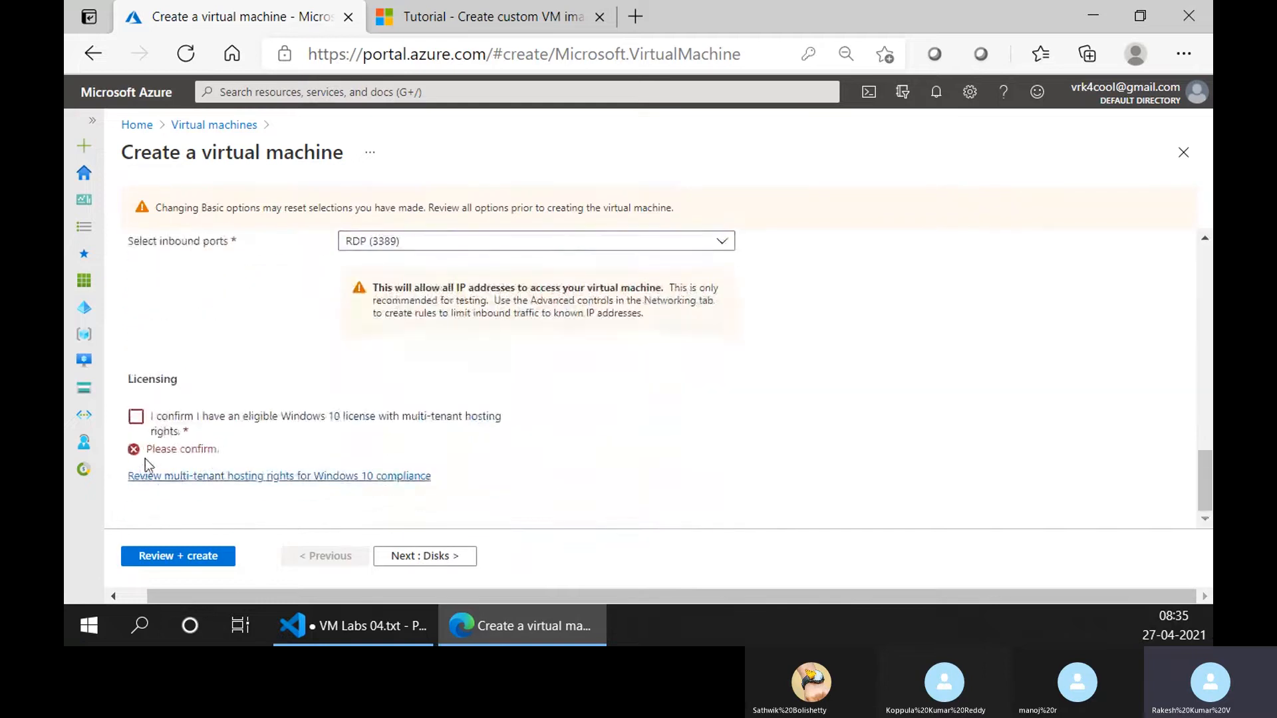
left_click(136, 417)
left_click(136, 434)
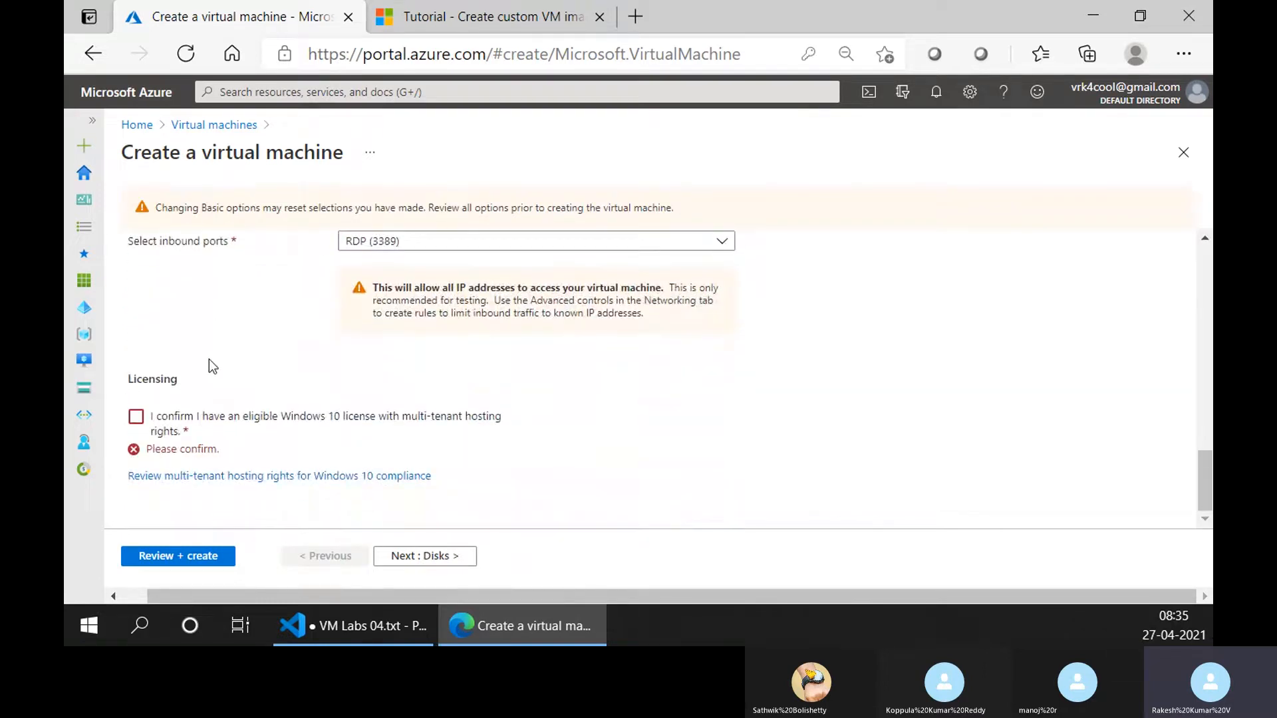
scroll(135, 293, "up", 15)
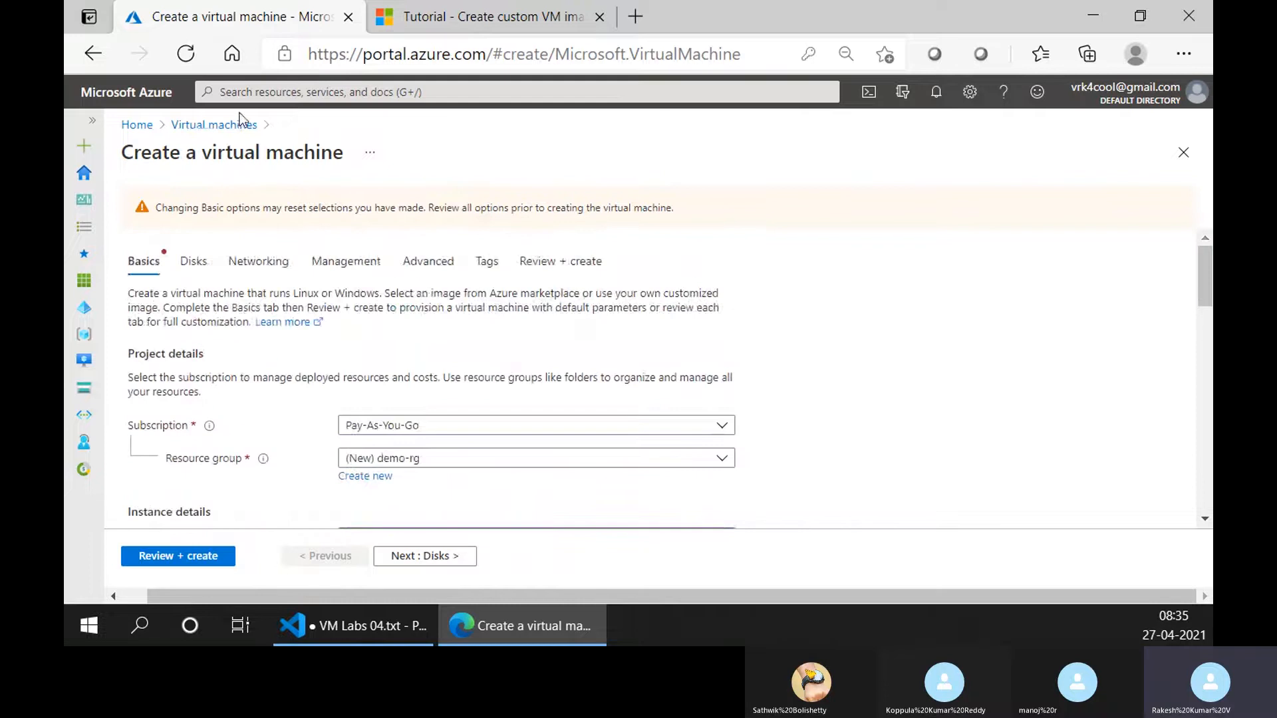
Discard the current form and start a new virtual machine from the virtual machines list.
left_click(241, 127)
left_click(737, 168)
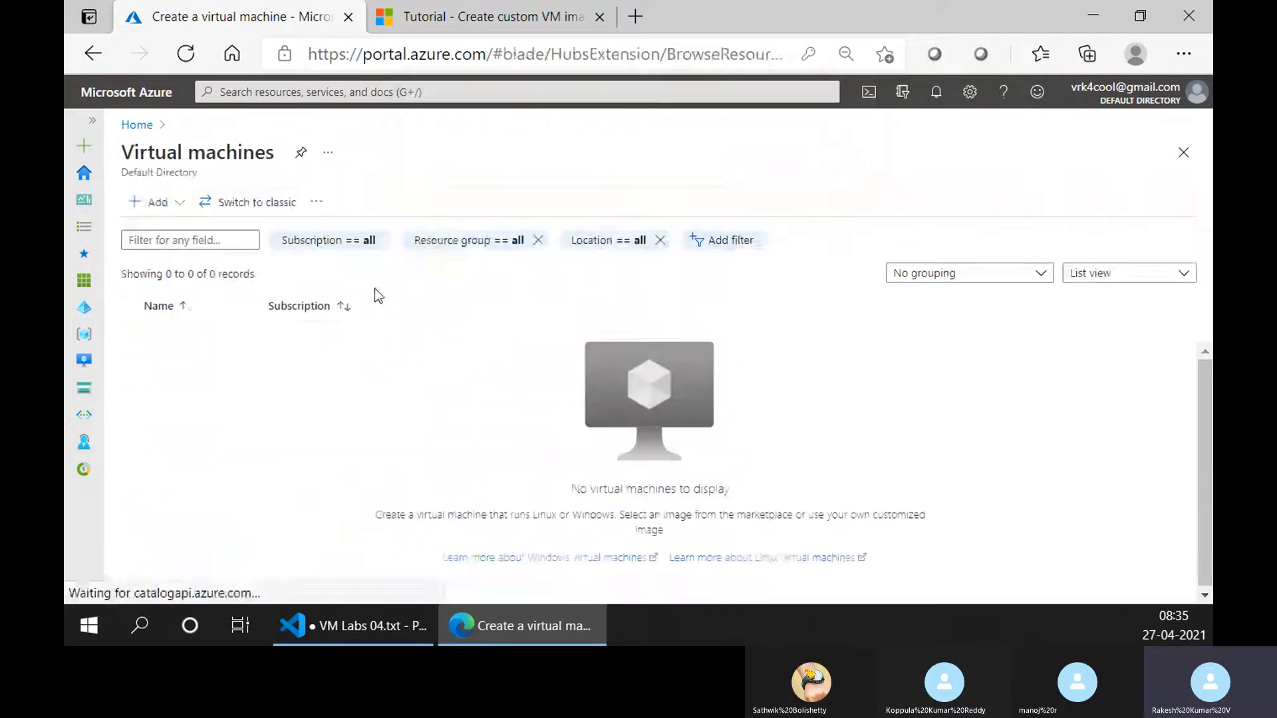
left_click(155, 202)
left_click(164, 227)
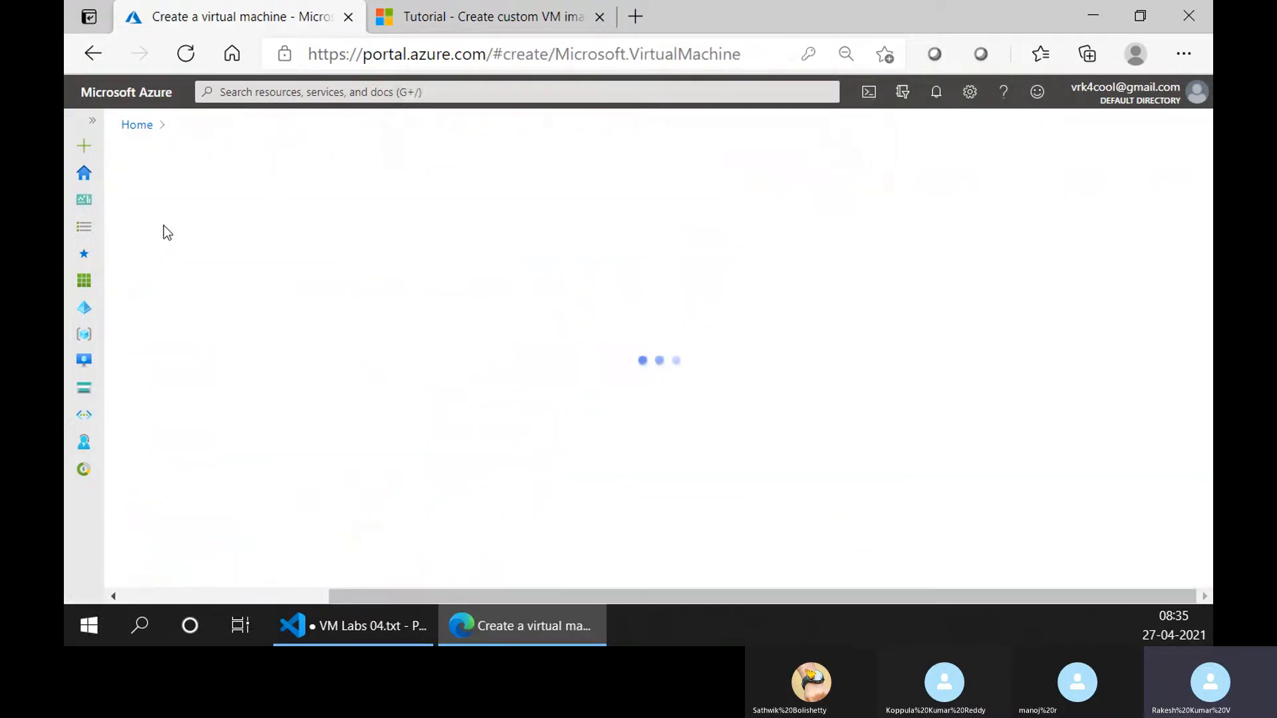
left_click(342, 152)
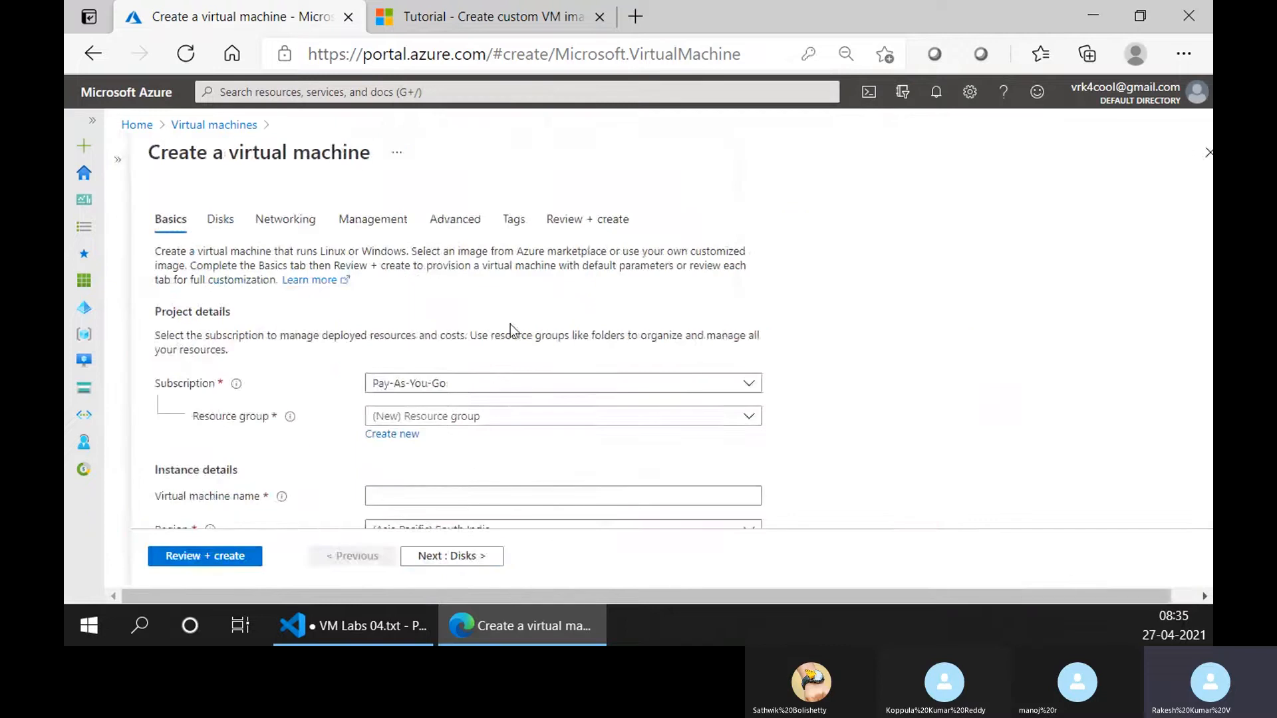
Create a new resource group demo-rg and name the virtual machine windows-image.
left_click(382, 433)
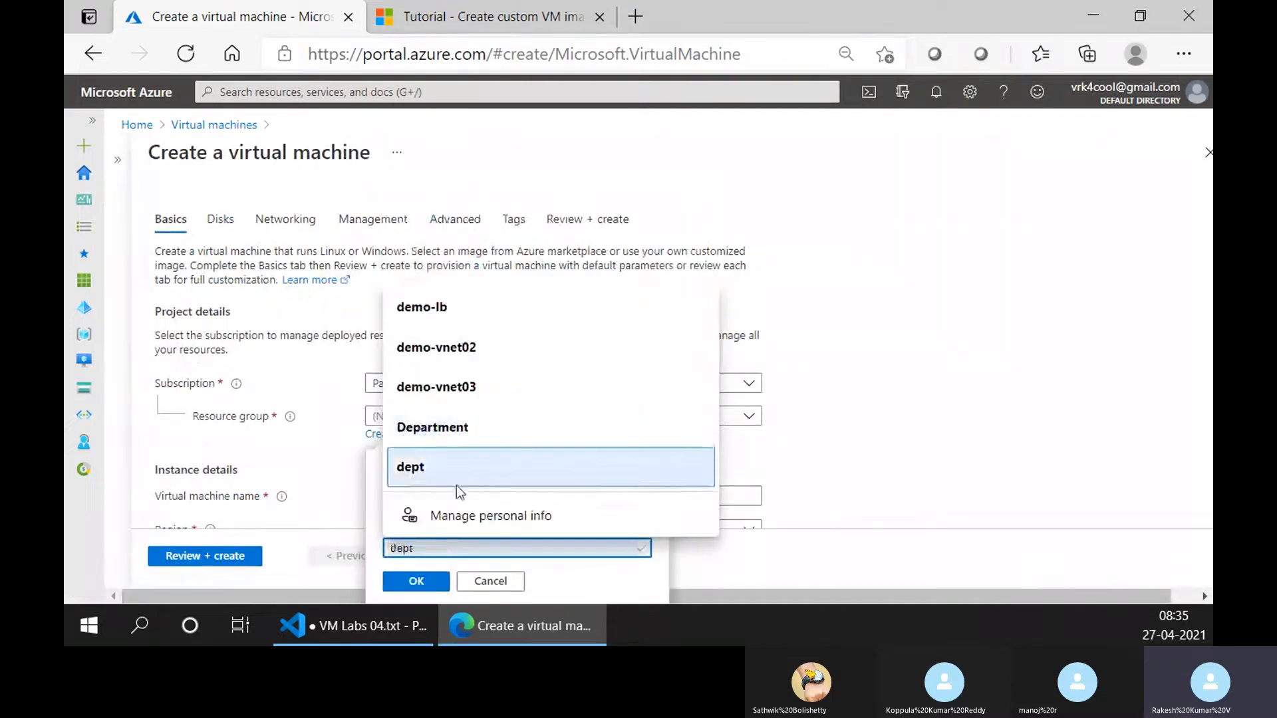
type("dem0")
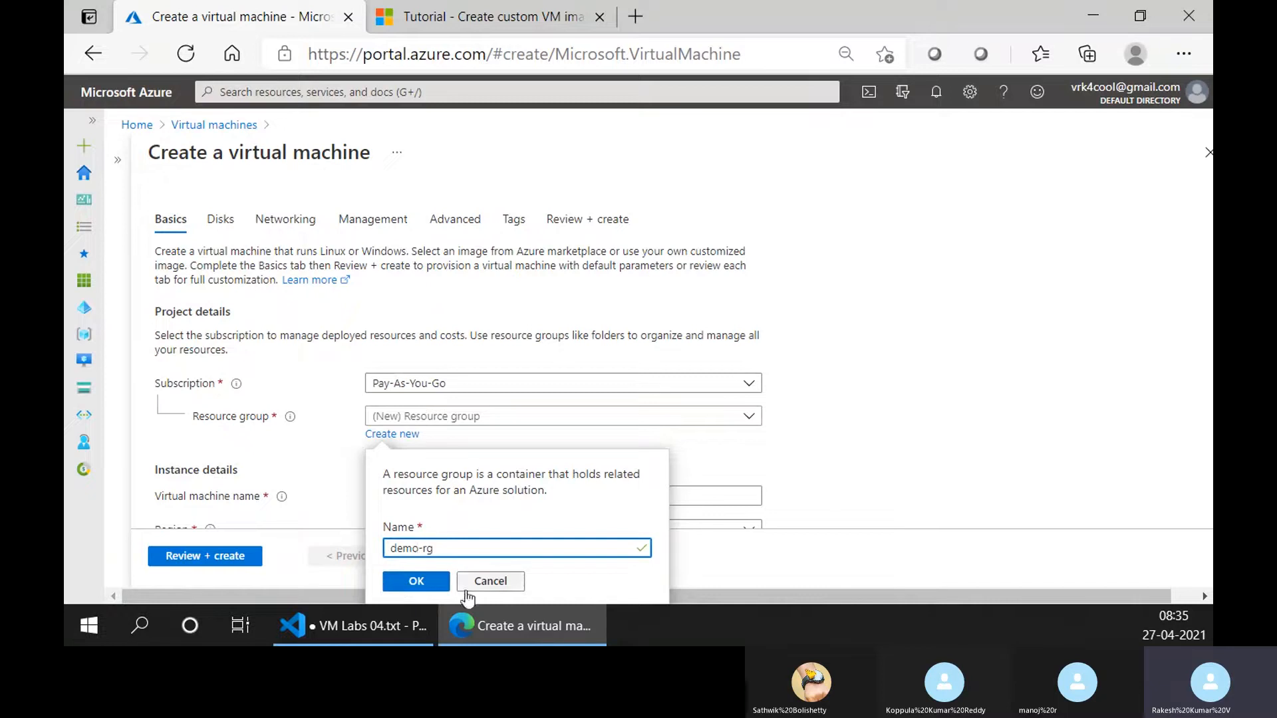
left_click(419, 582)
left_click(416, 494)
type("windows-image")
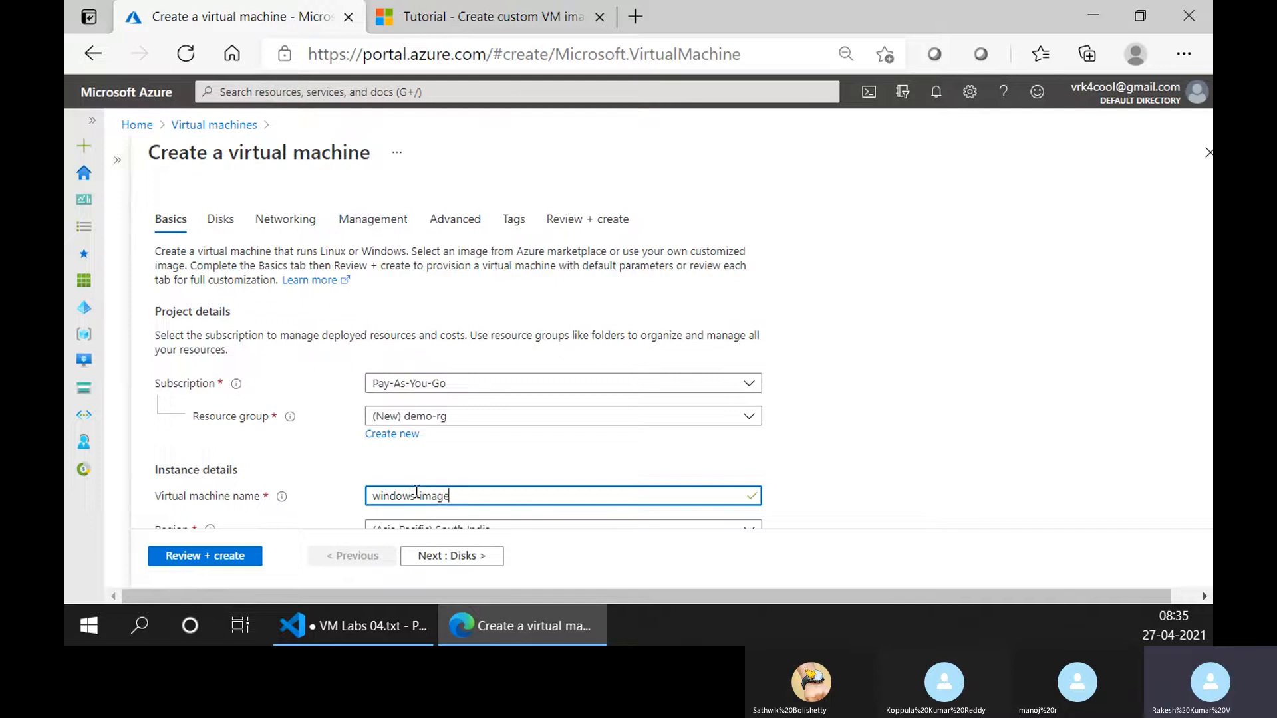
Search the Marketplace images for windows 10 and select Windows 10 Pro, Version 1909 - Gen1.
scroll(338, 249, "down", 4)
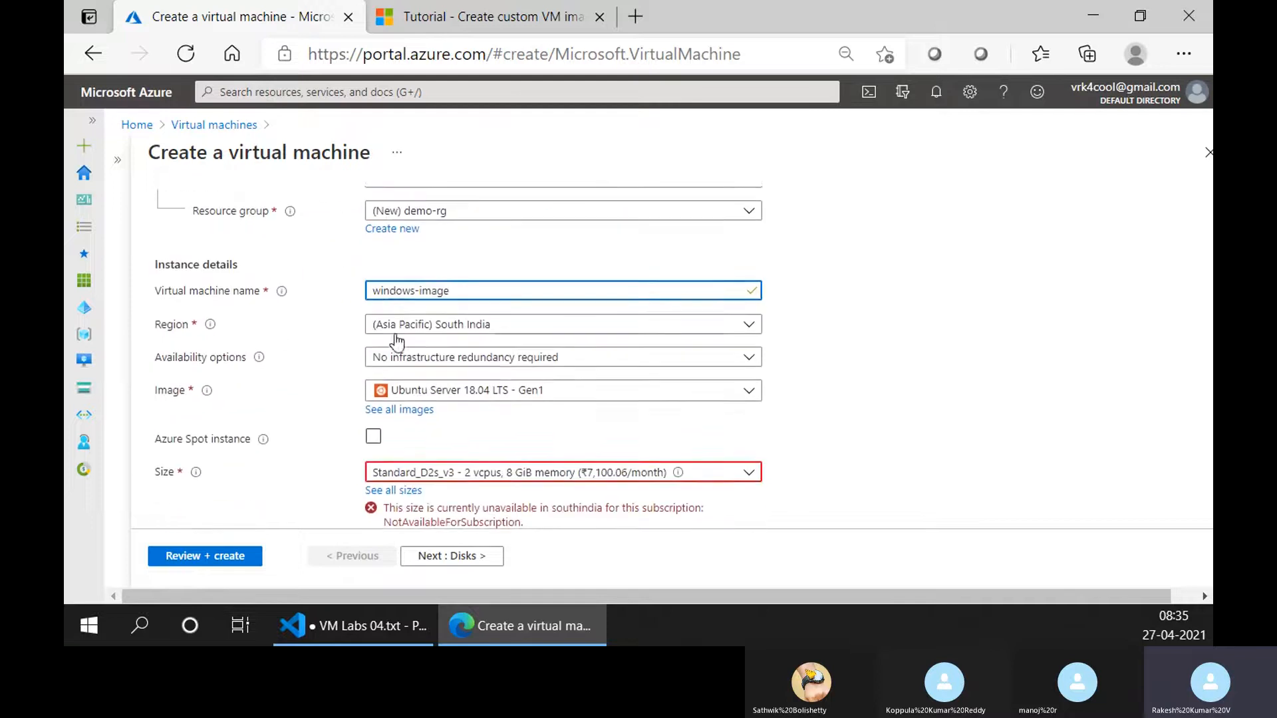
left_click(407, 338)
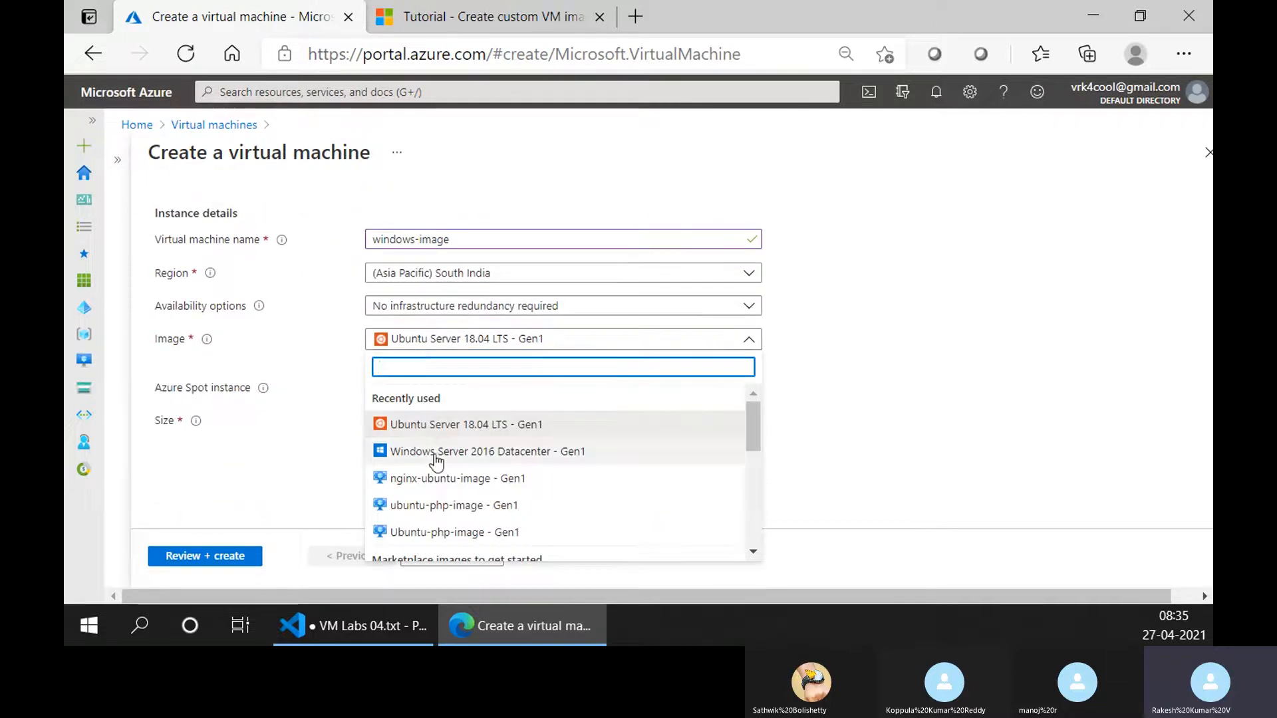
left_click(326, 430)
left_click(397, 360)
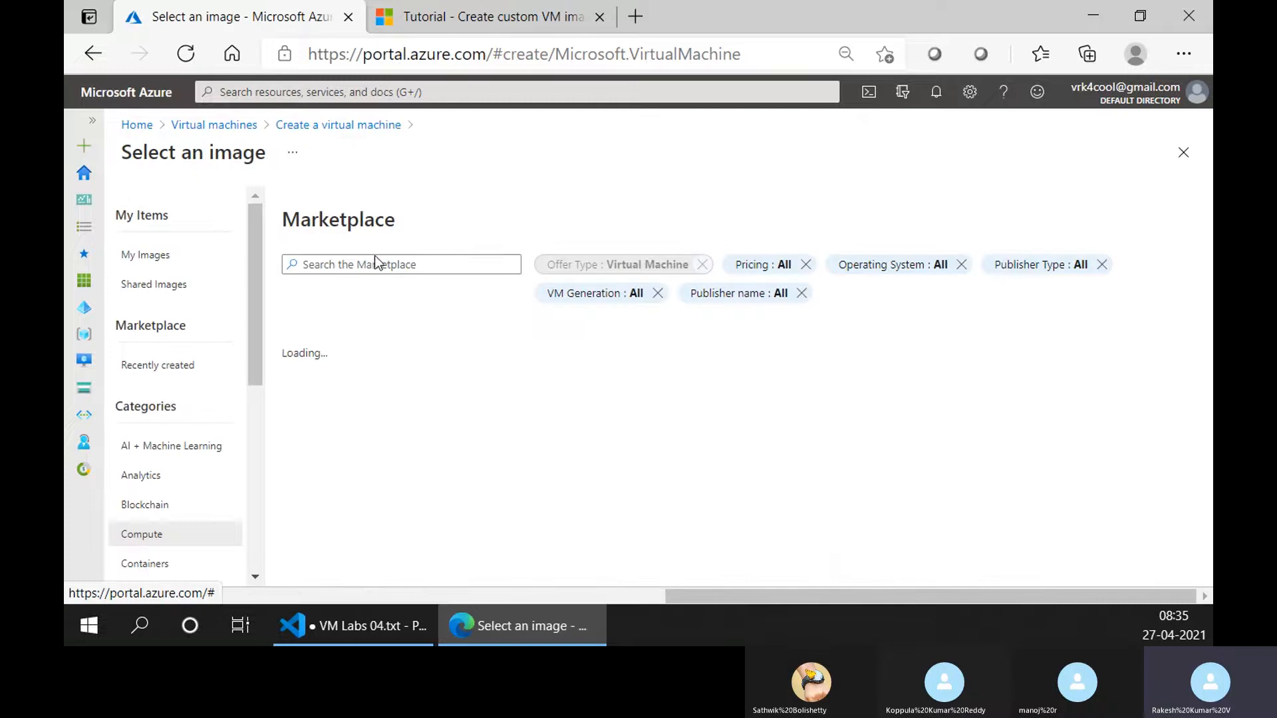
type("windows 10")
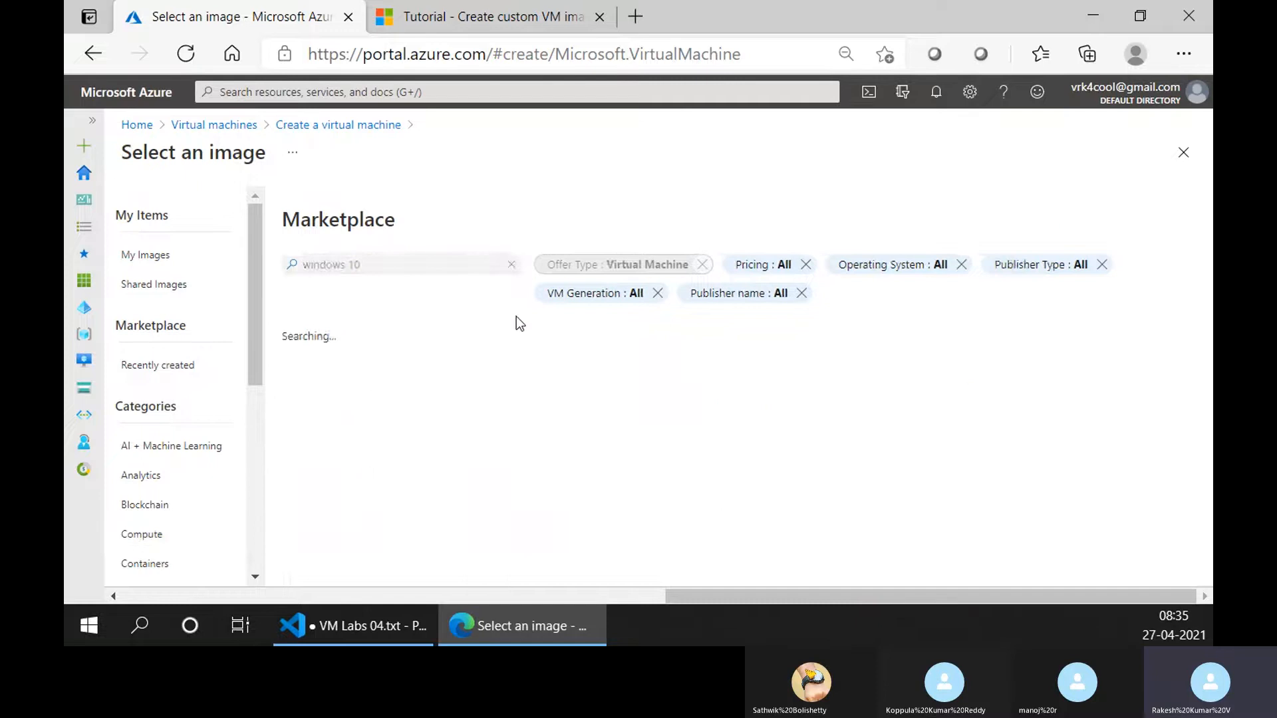
scroll(524, 379, "down", 3)
left_click(518, 439)
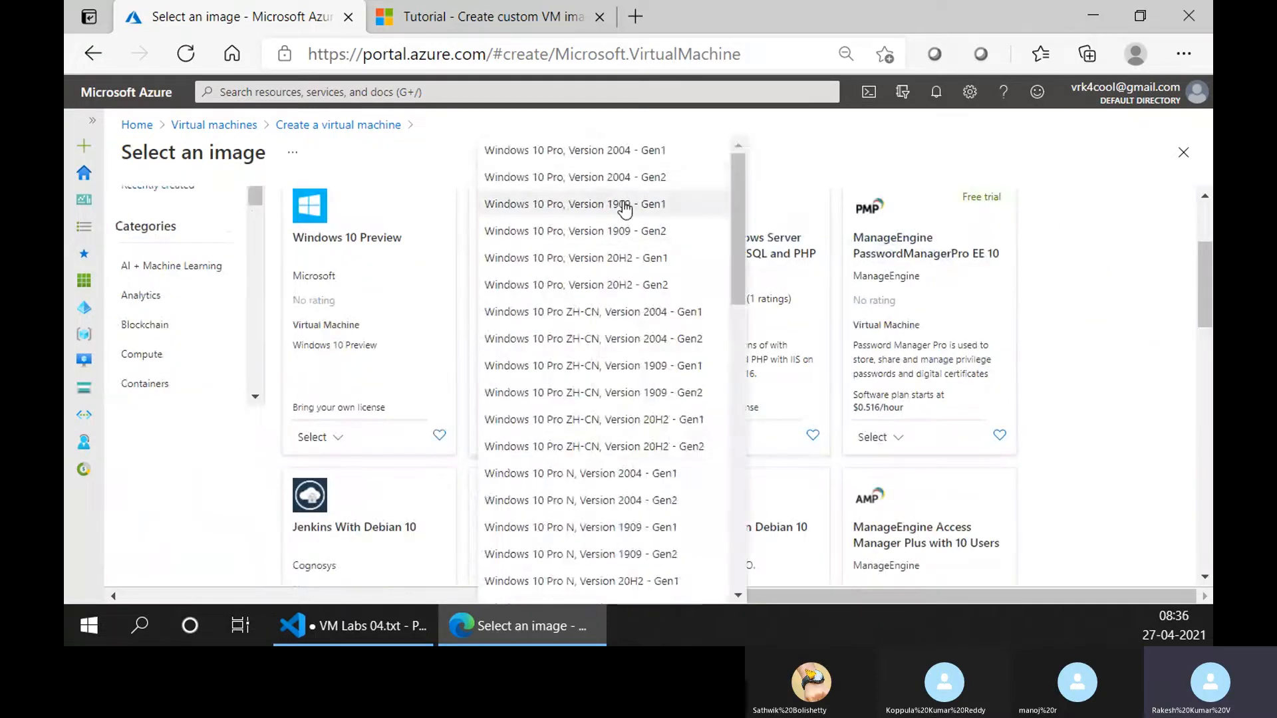
left_click(623, 205)
Make the virtual machine an Azure Spot instance and check its size setting.
scroll(316, 405, "down", 2)
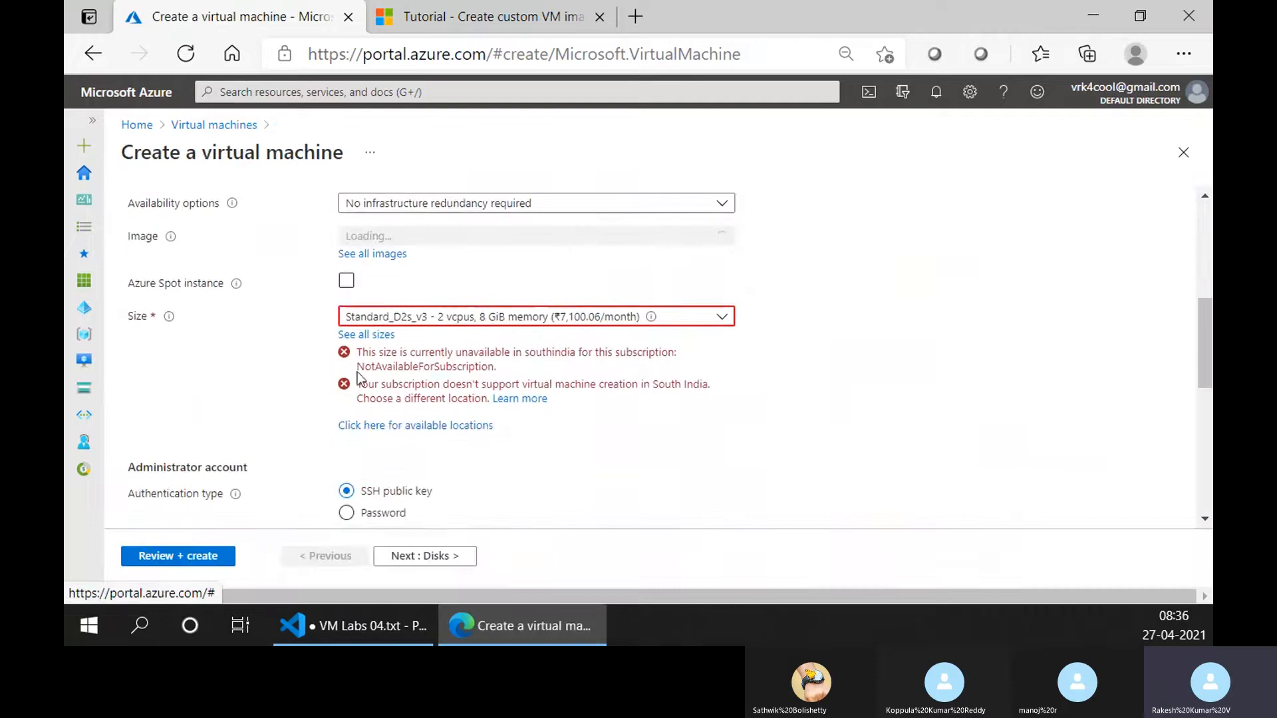
left_click(347, 283)
scroll(419, 366, "up", 2)
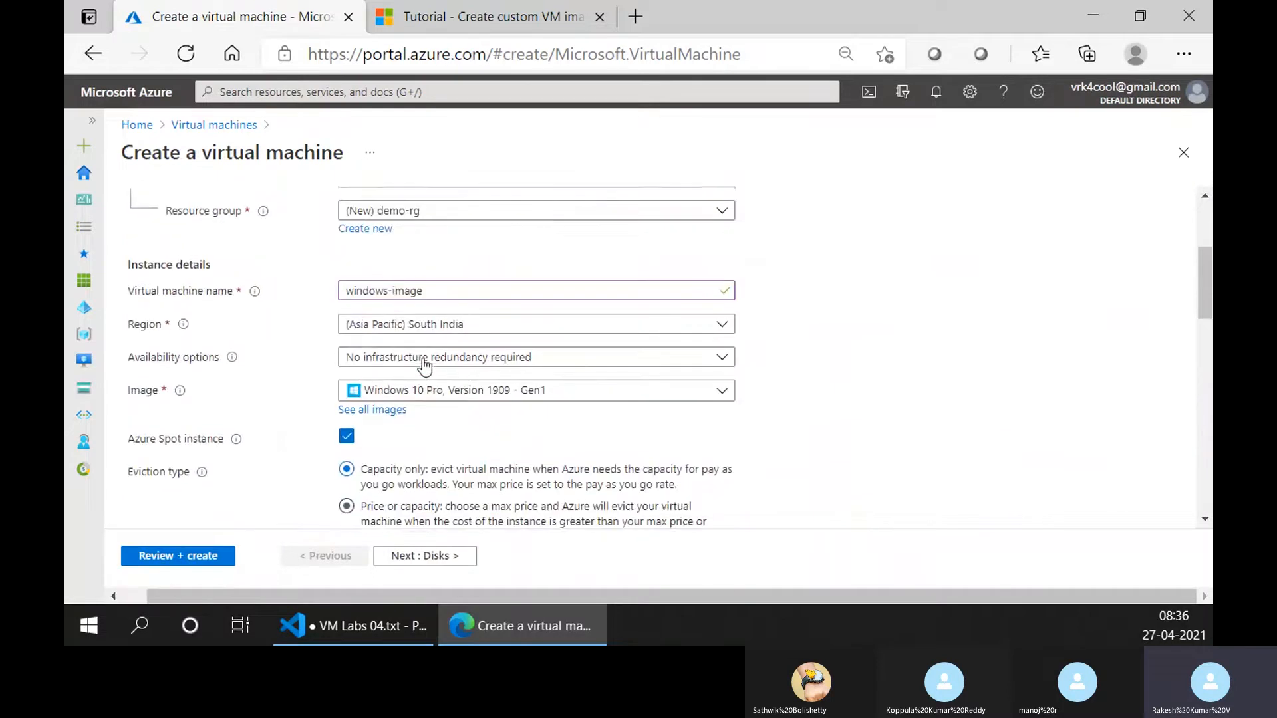
scroll(423, 384, "down", 1)
scroll(415, 476, "down", 2)
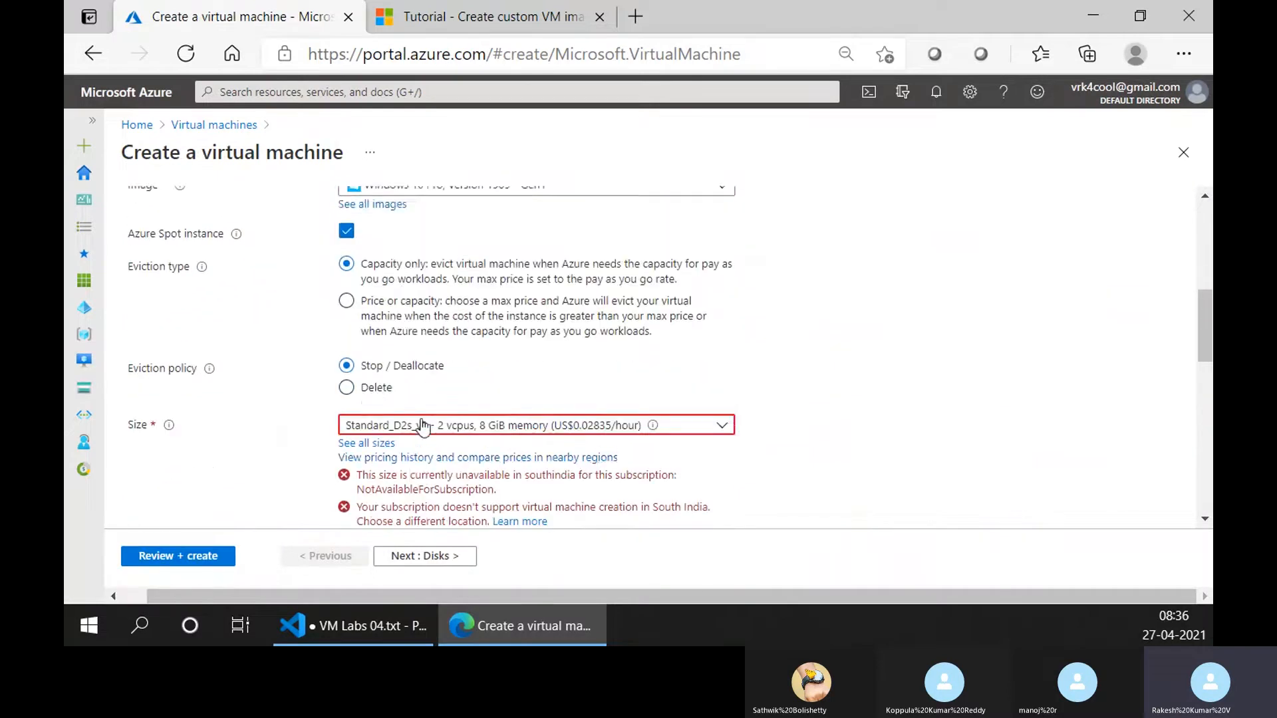
left_click(429, 425)
left_click(805, 285)
scroll(653, 365, "down", 4)
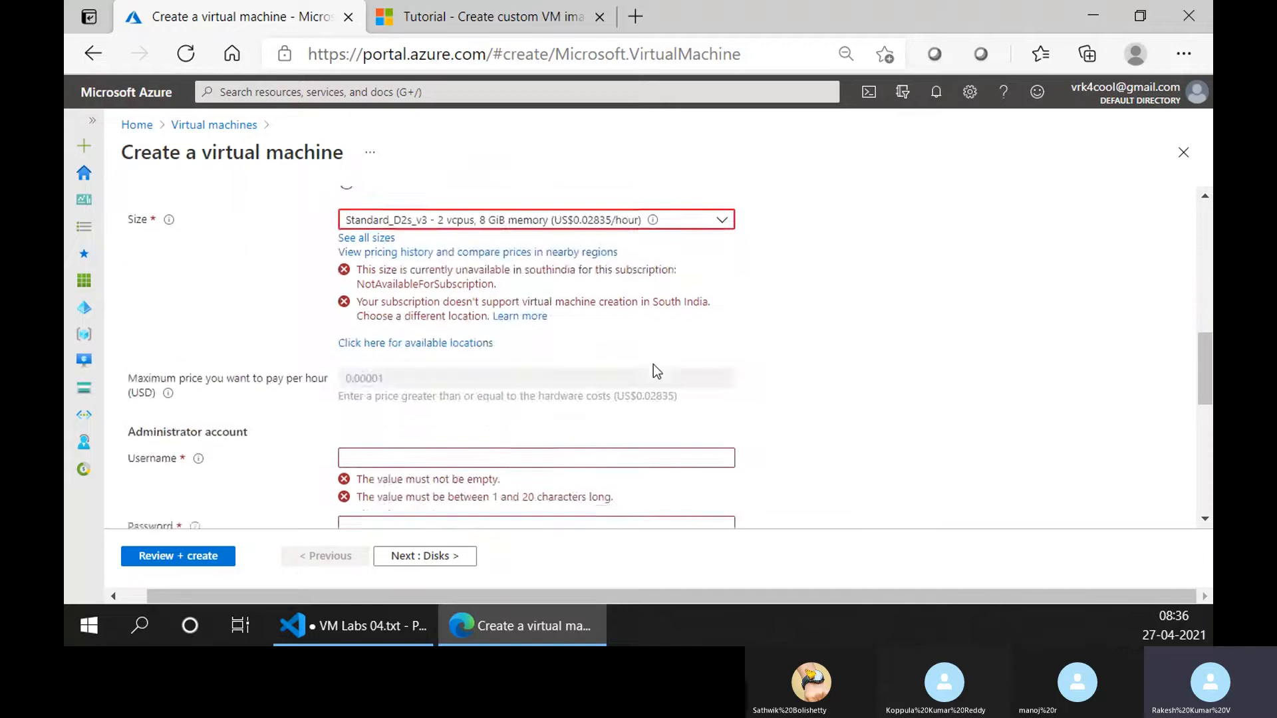
Set the region to (US) East US and the virtual machine size to Standard_E2s_v3.
scroll(652, 364, "up", 7)
left_click(488, 280)
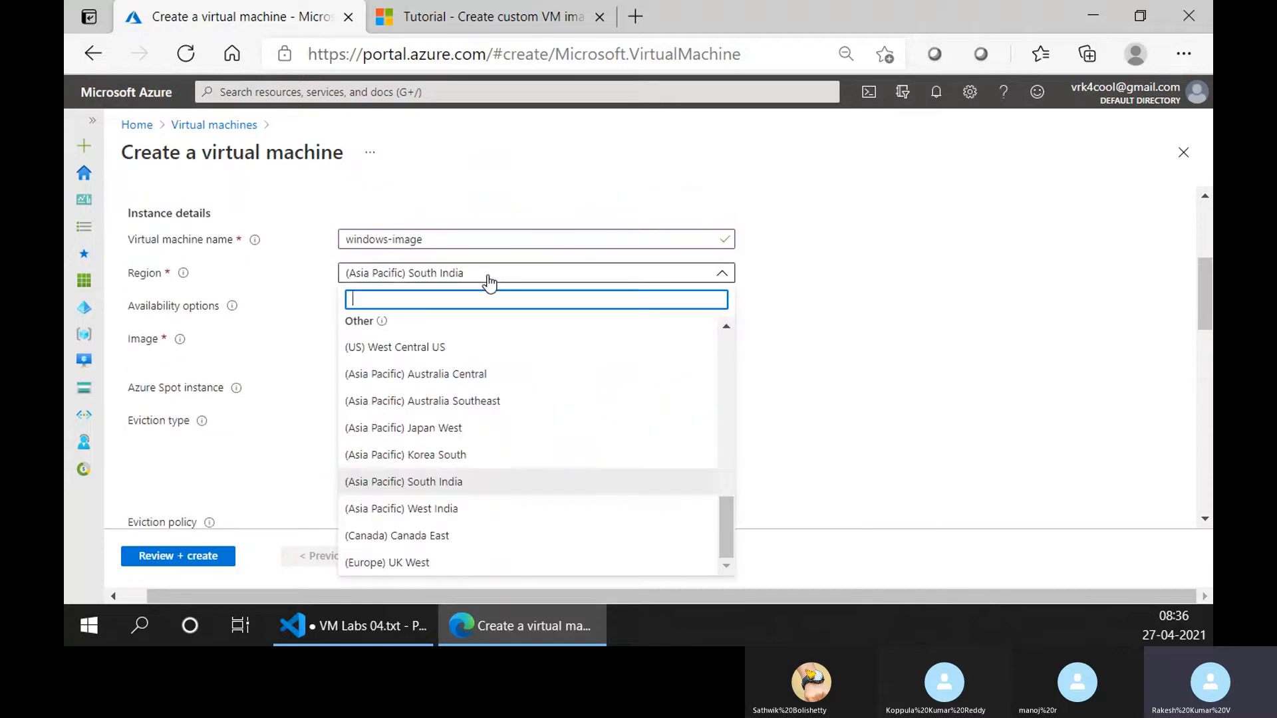
type("east")
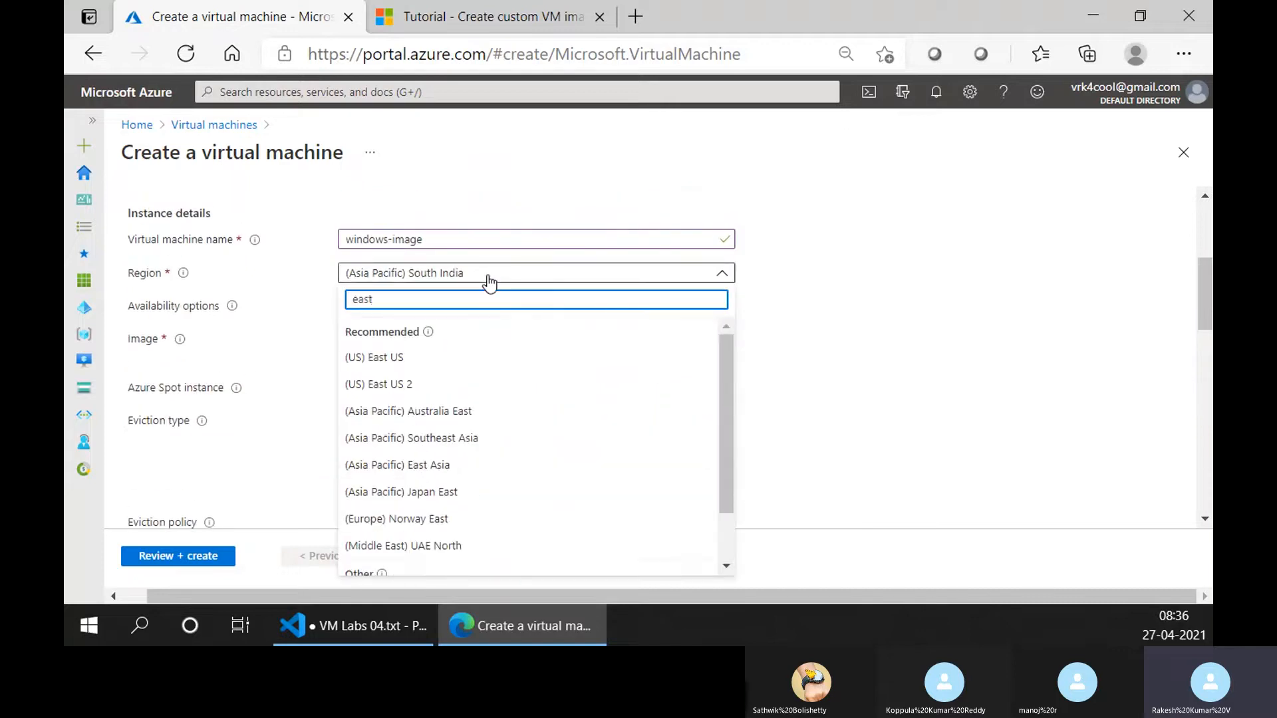
left_click(452, 358)
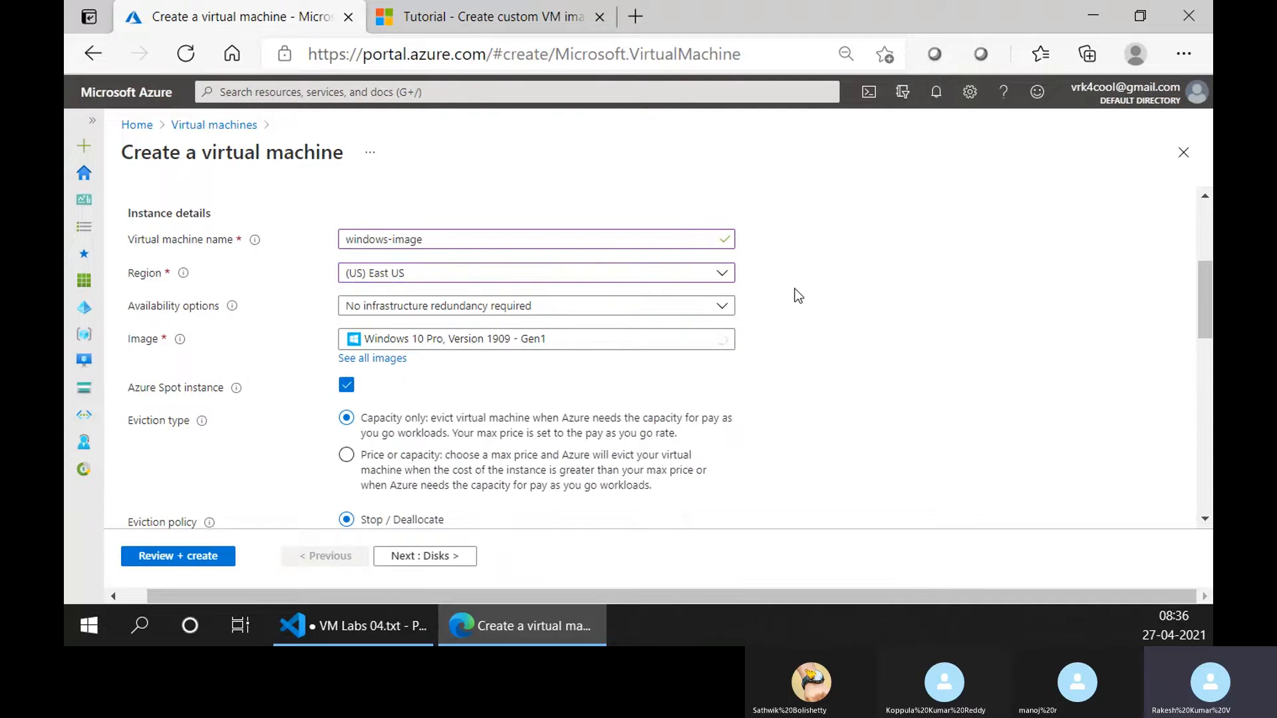
scroll(798, 296, "down", 3)
left_click(535, 376)
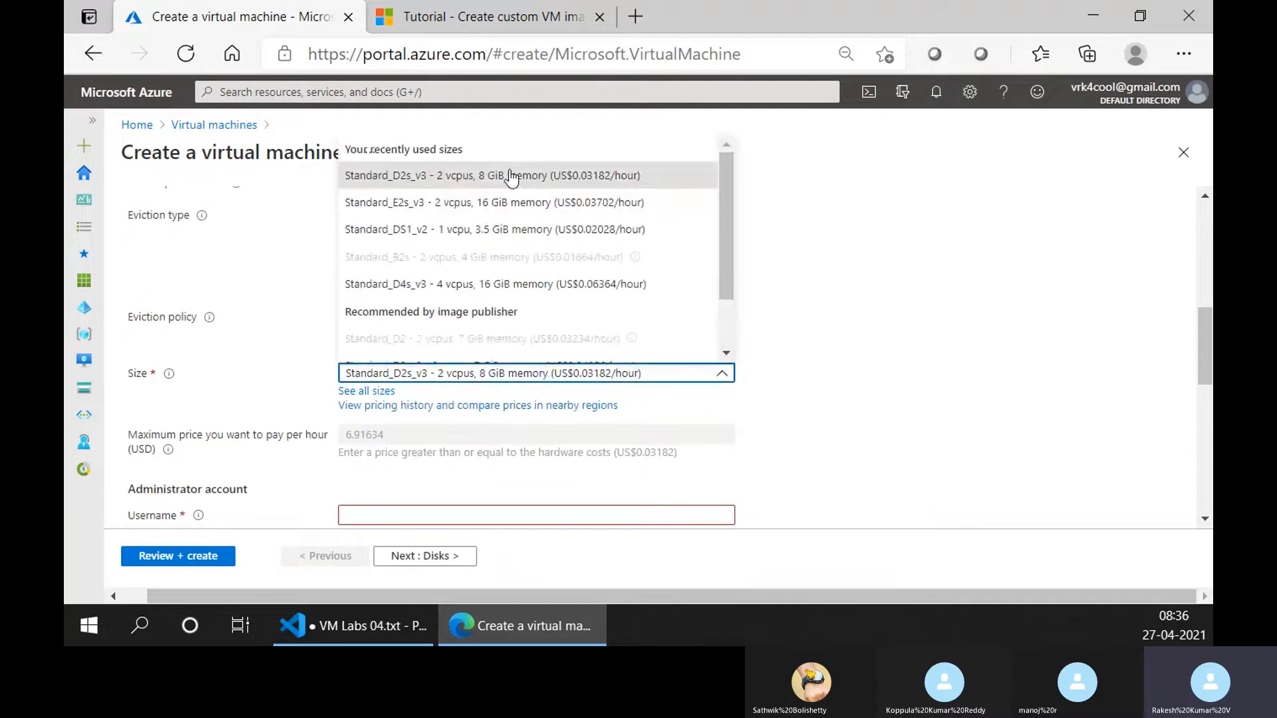
left_click(471, 202)
Set the administrator username to trainer, then enter and confirm the account password.
scroll(571, 401, "down", 2)
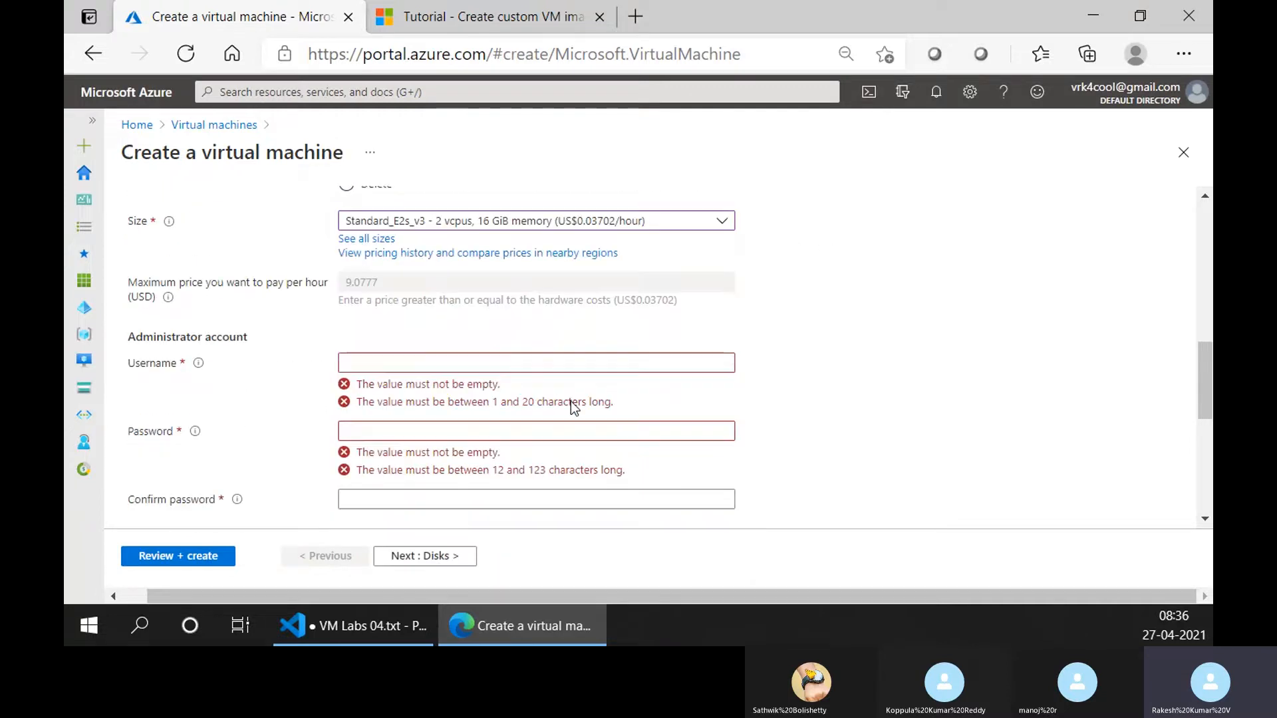
left_click(492, 368)
type("trainer")
key("Tab")
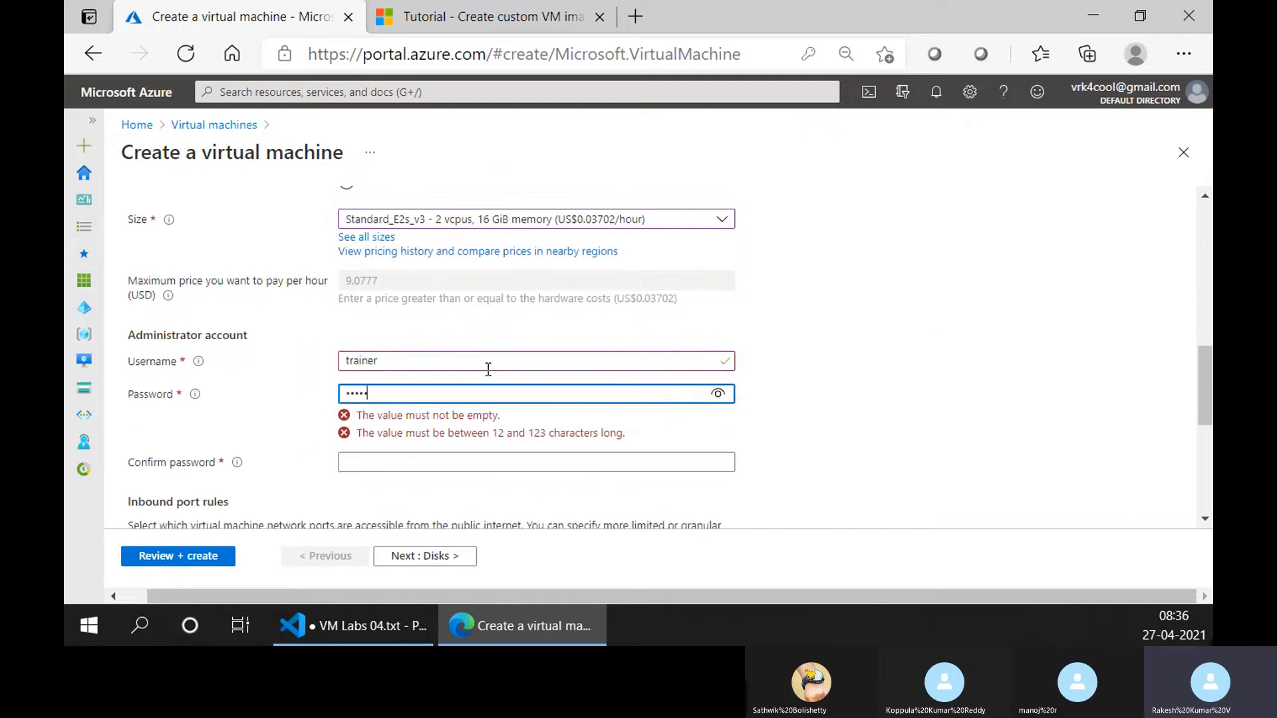
type("••••••••")
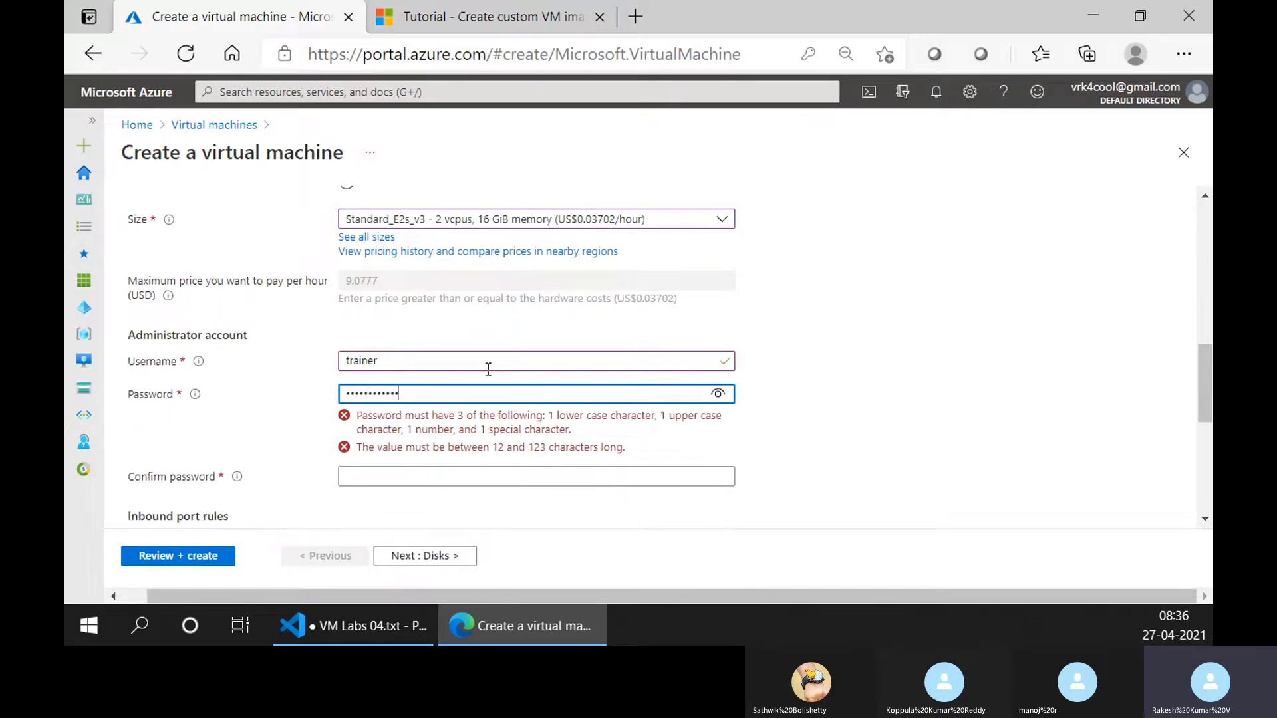
type("••••••")
key("Tab")
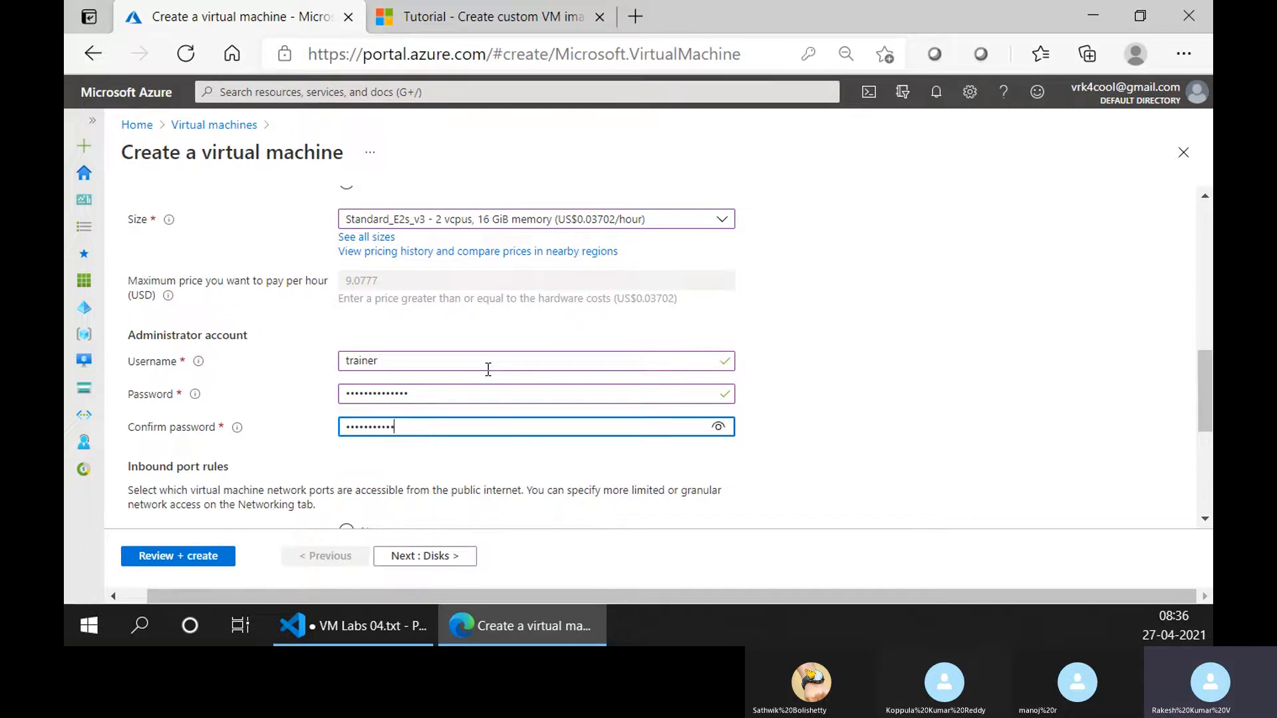
Disable boot diagnostics in the management settings and submit the configuration for review.
scroll(853, 253, "down", 5)
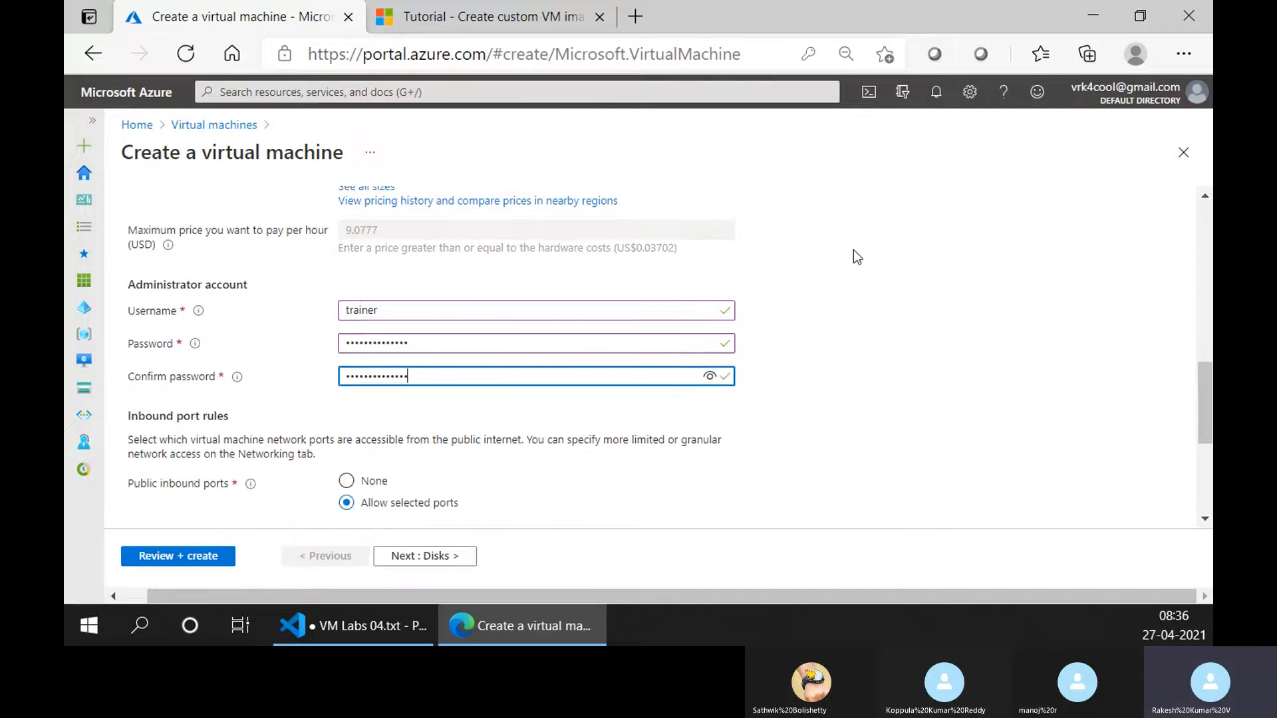
left_click(423, 556)
left_click(426, 557)
left_click(426, 556)
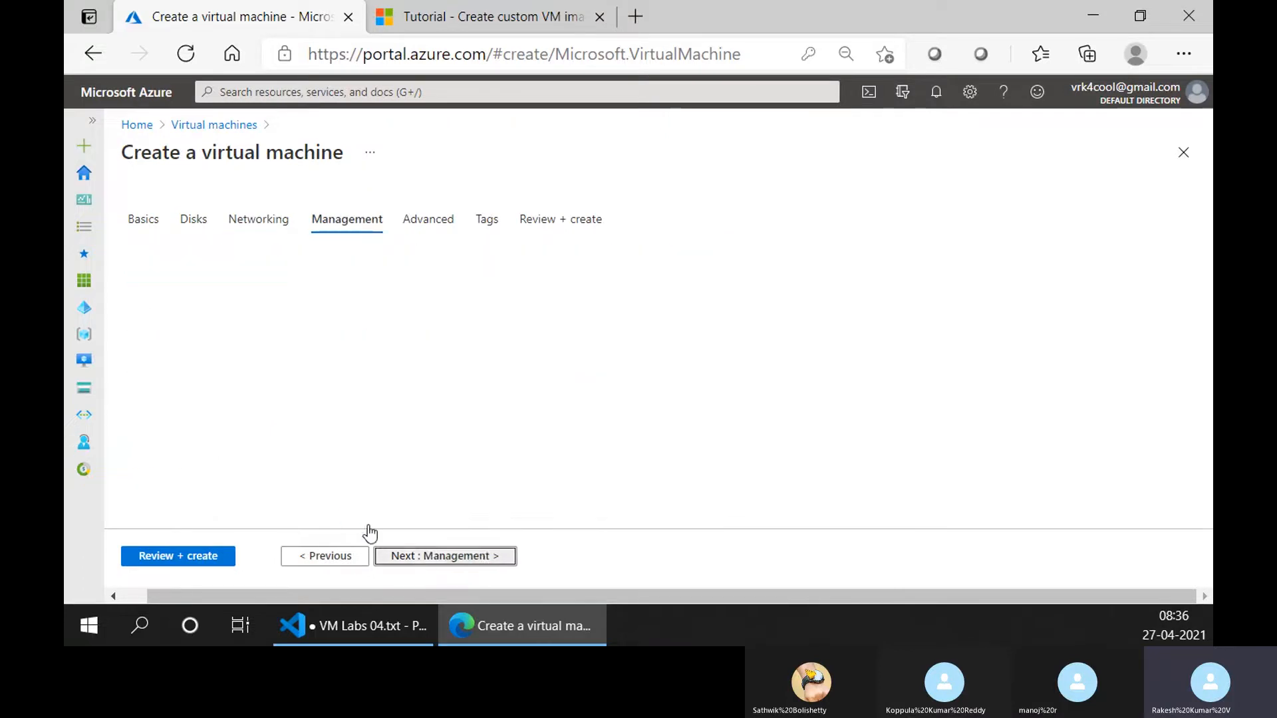
left_click(322, 556)
left_click(433, 557)
left_click(346, 476)
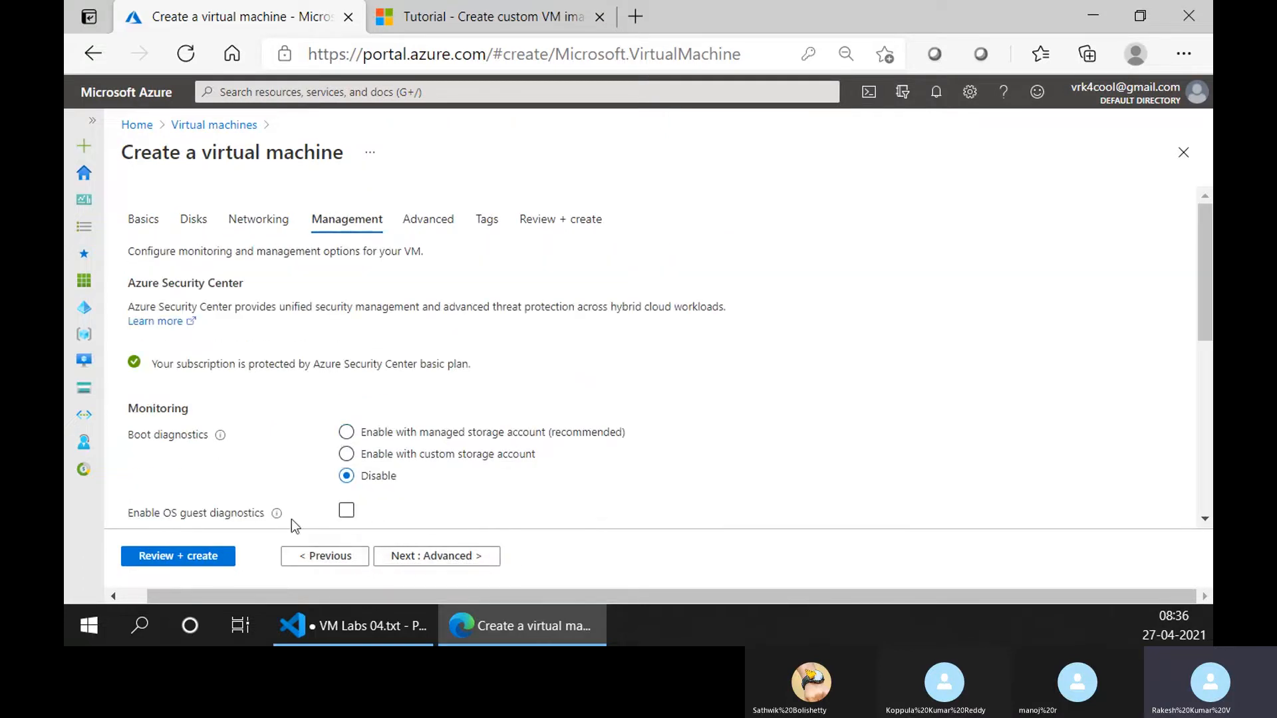
left_click(220, 567)
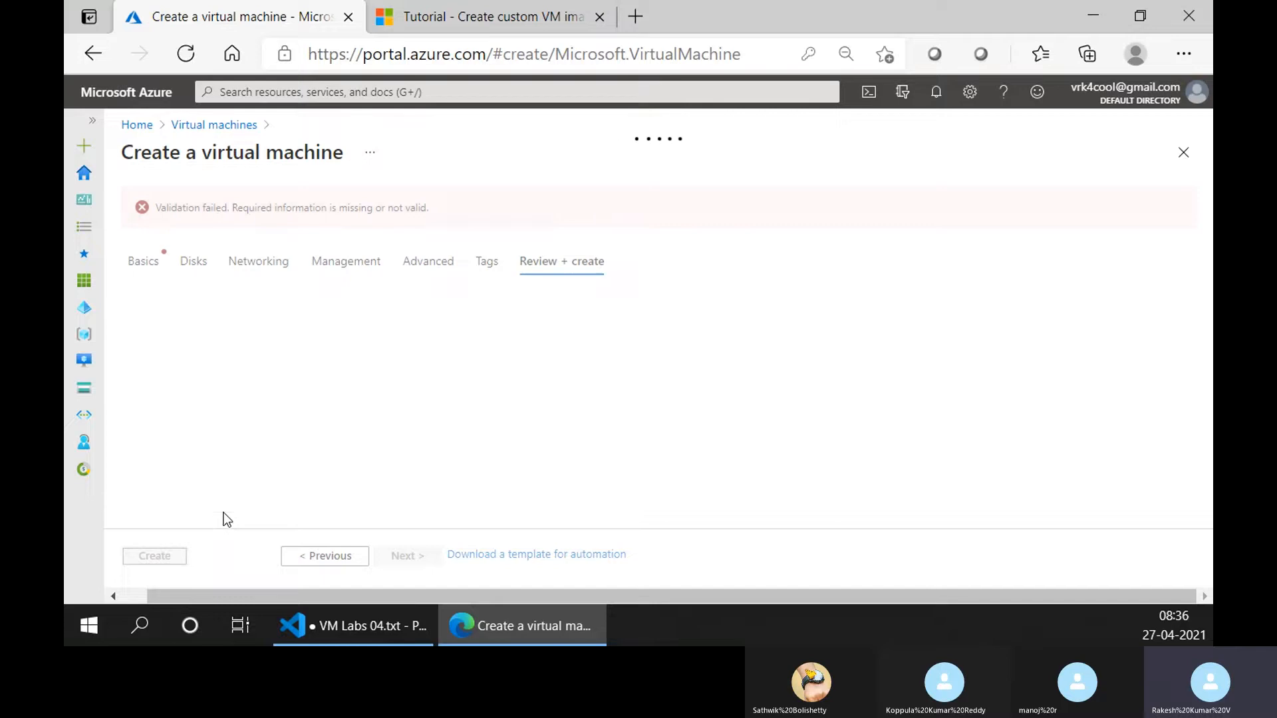
Return to the basic settings and reselect Windows 10 Pro, Version 1909 - Gen1 from a Marketplace search for windows 10.
left_click(149, 261)
scroll(406, 297, "down", 15)
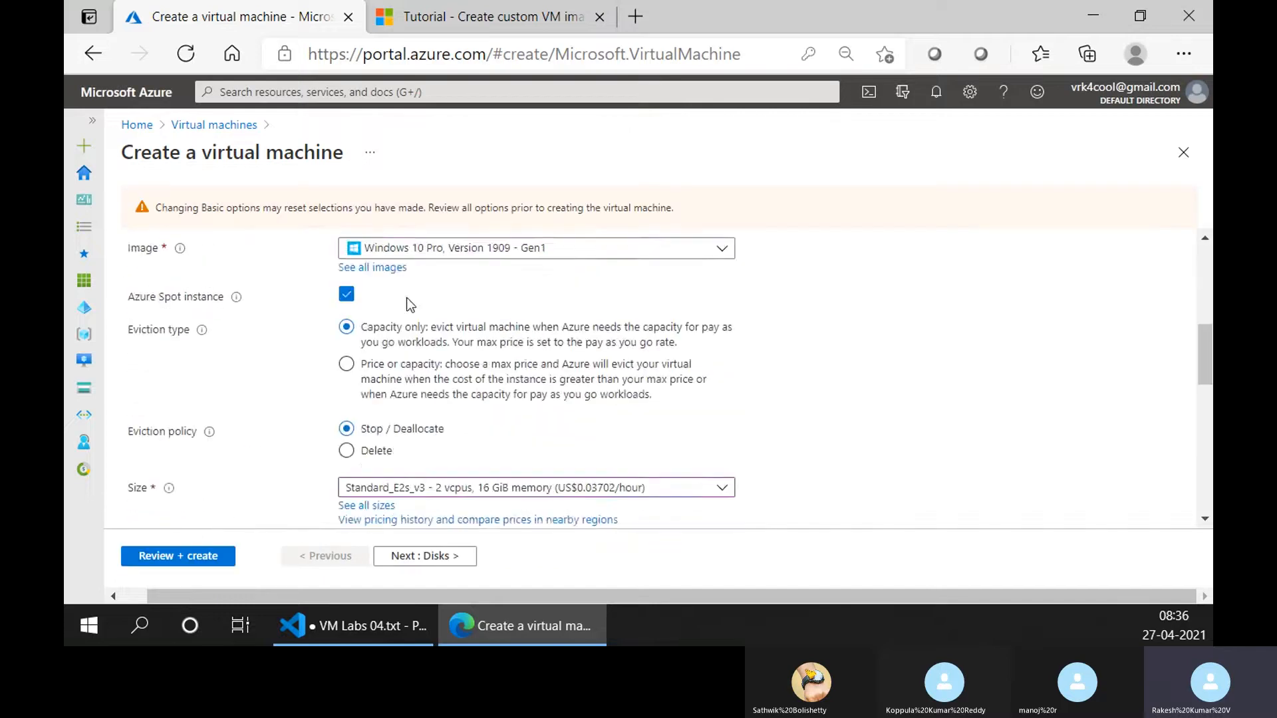
scroll(401, 325, "up", 1)
scroll(402, 325, "up", 6)
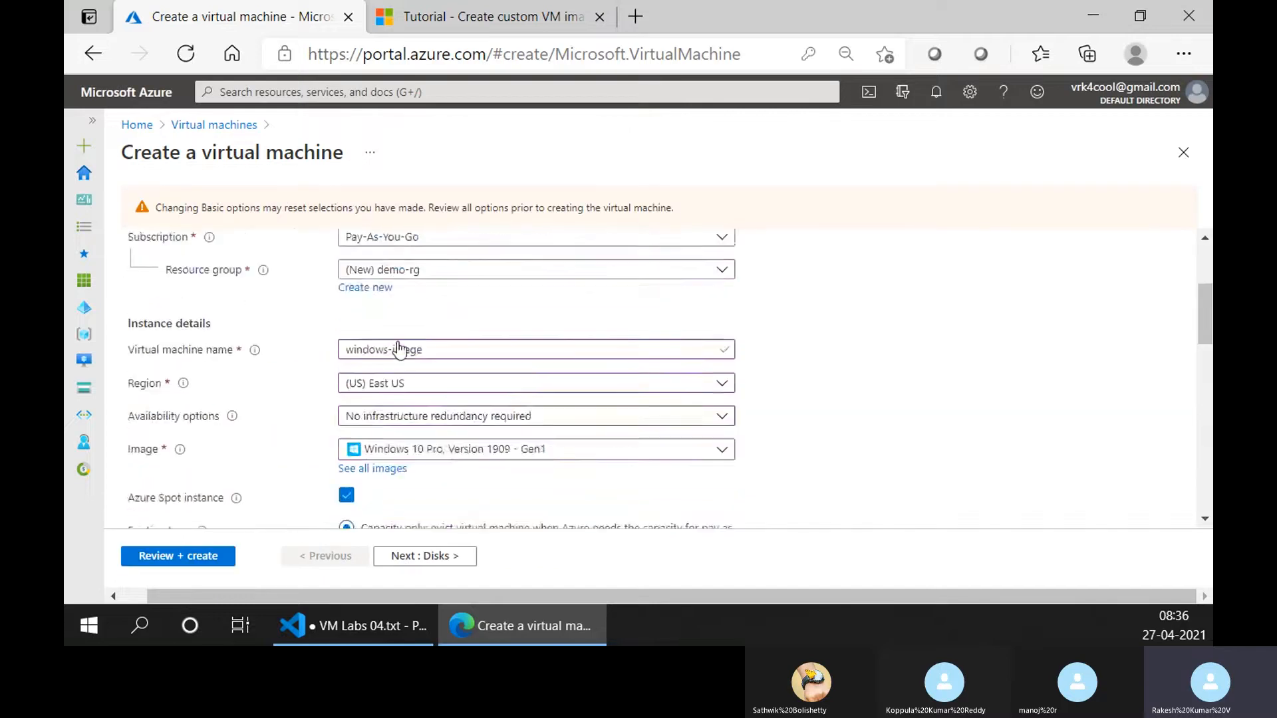
scroll(465, 345, "down", 2)
left_click(393, 371)
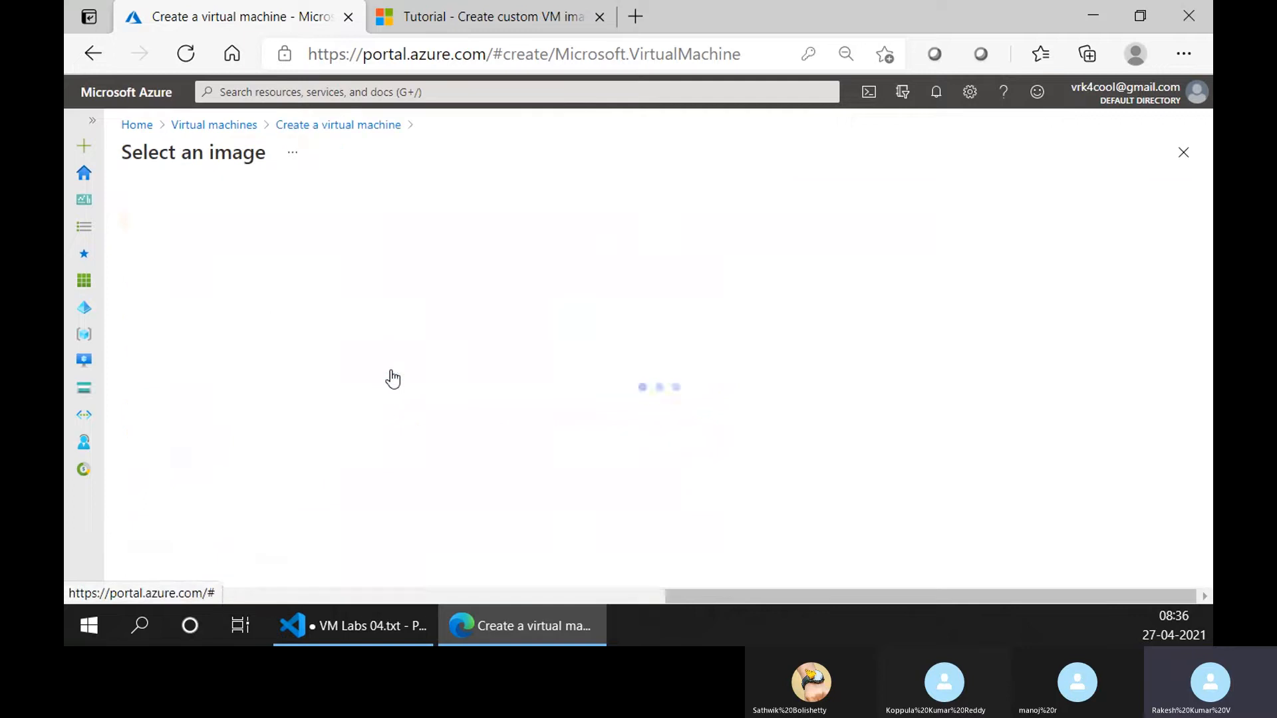
scroll(464, 427, "down", 3)
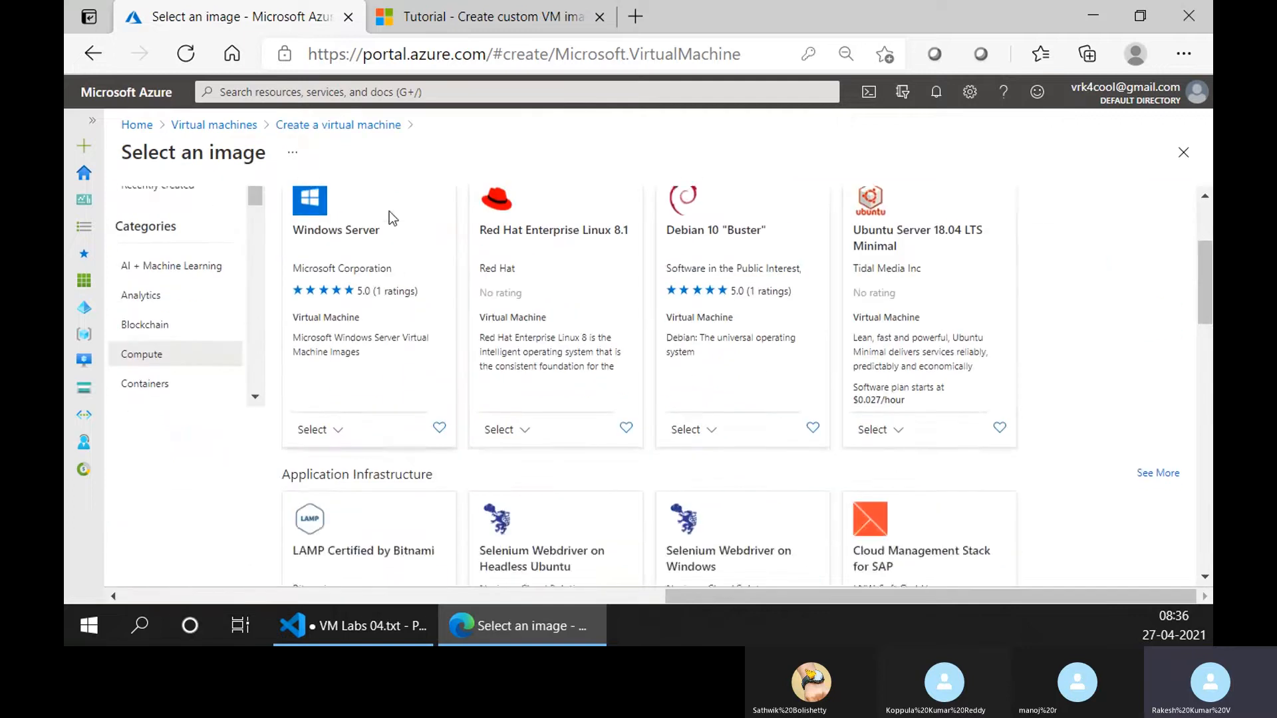
scroll(386, 216, "up", 3)
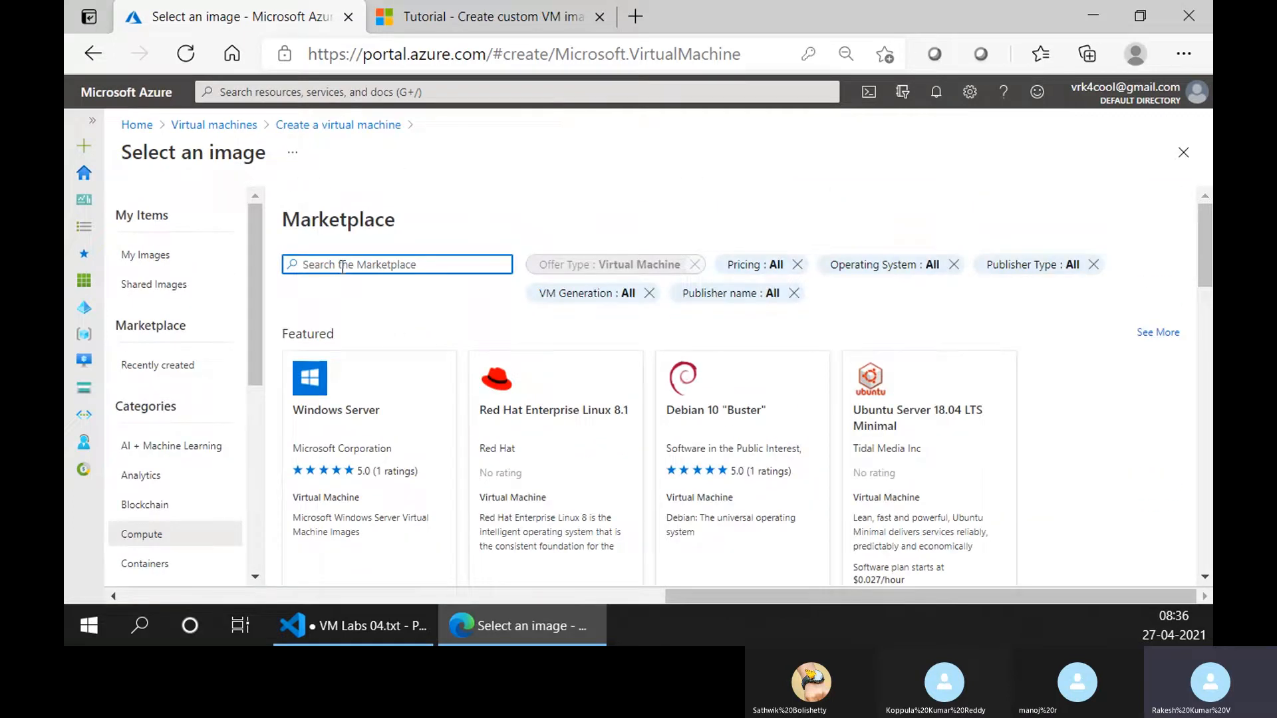
type("windows 10")
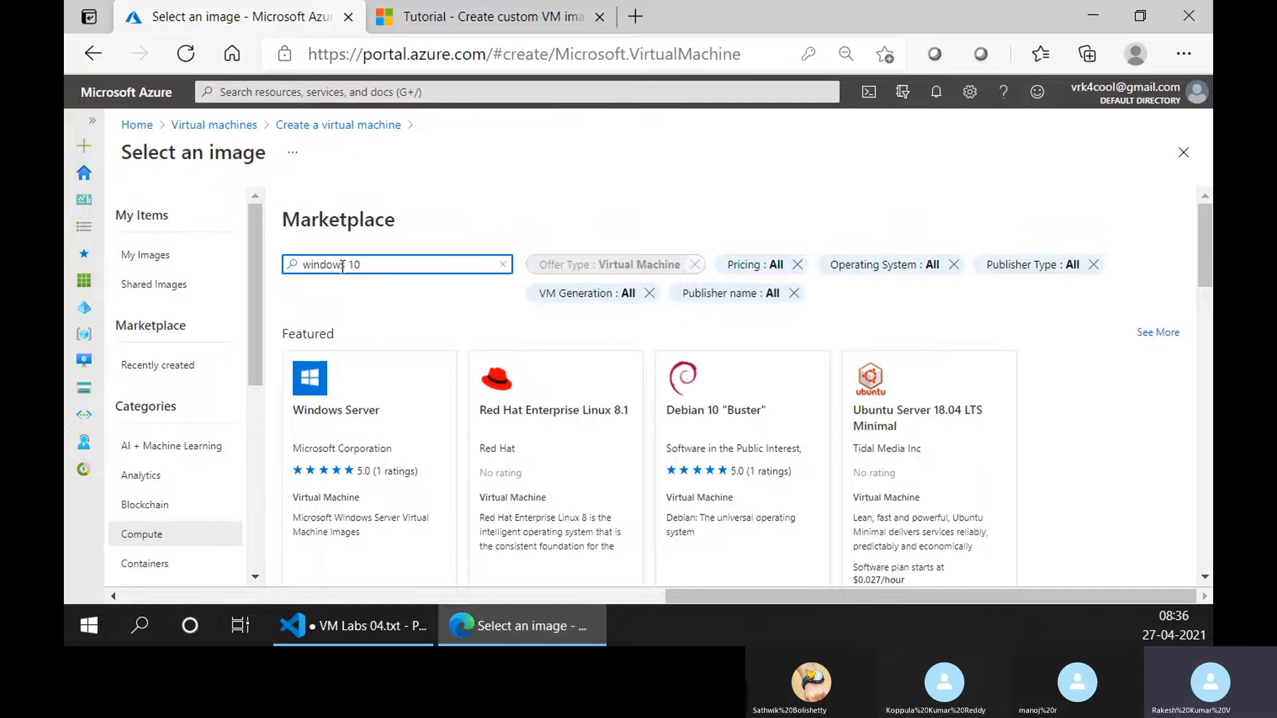
scroll(512, 413, "down", 2)
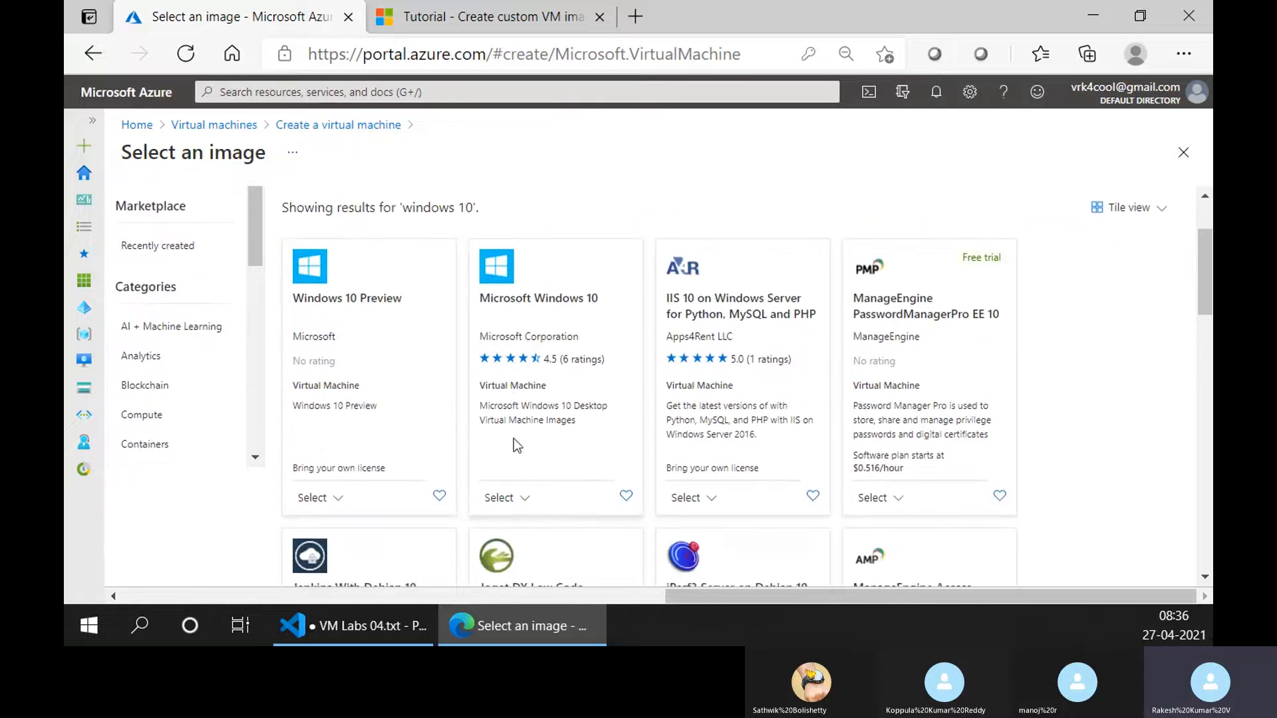
left_click(500, 496)
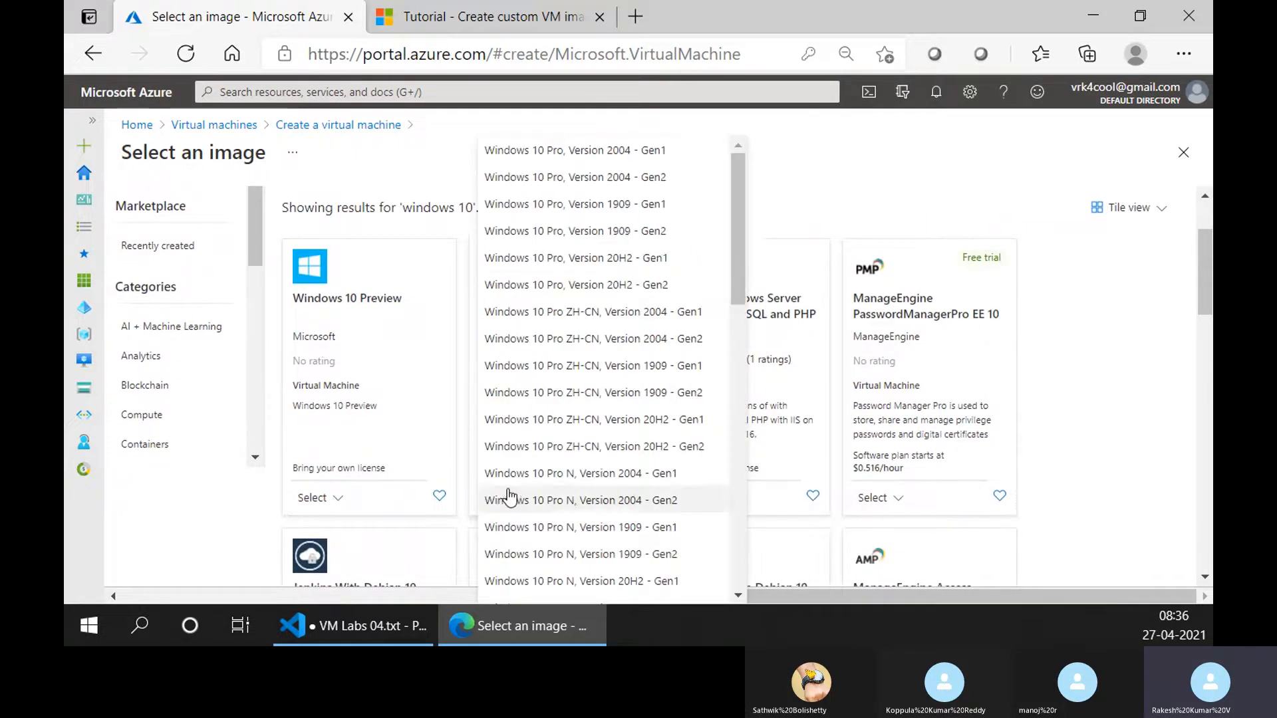
left_click(656, 205)
Check the Windows 10 licensing requirement and view the documentation on multi-tenant hosting rights.
scroll(417, 464, "down", 10)
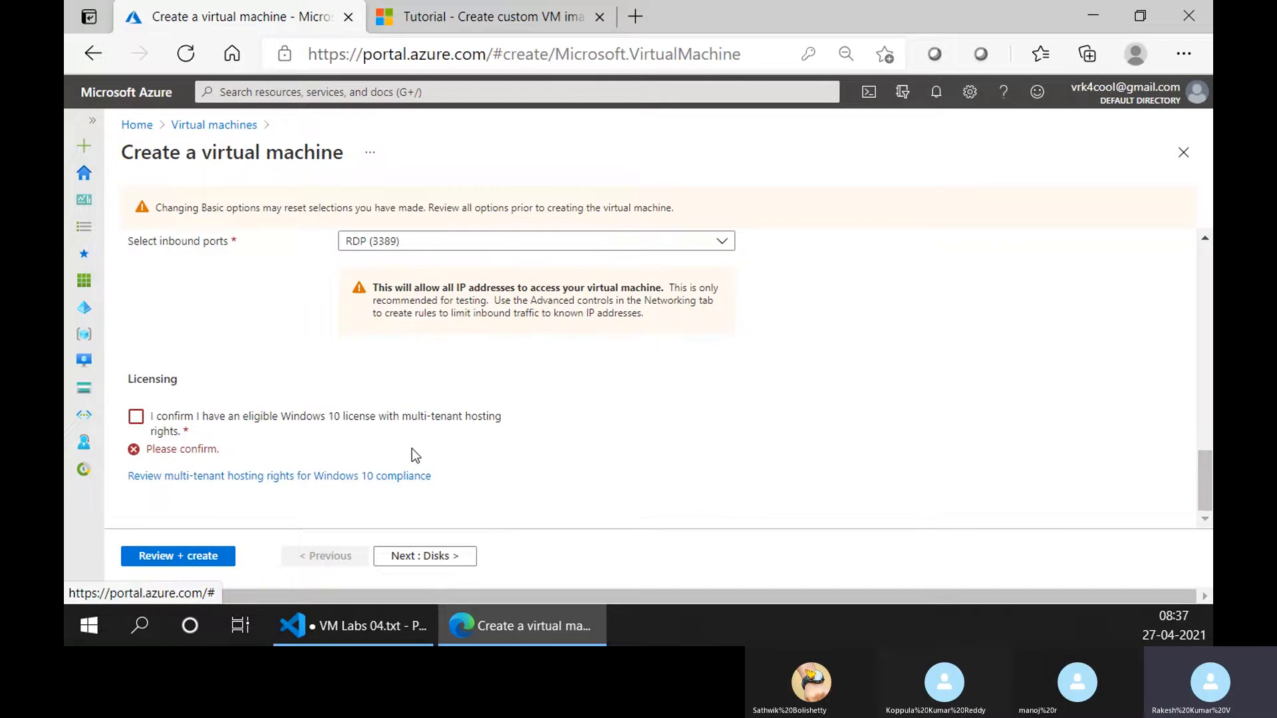
scroll(411, 447, "up", 3)
scroll(411, 447, "down", 3)
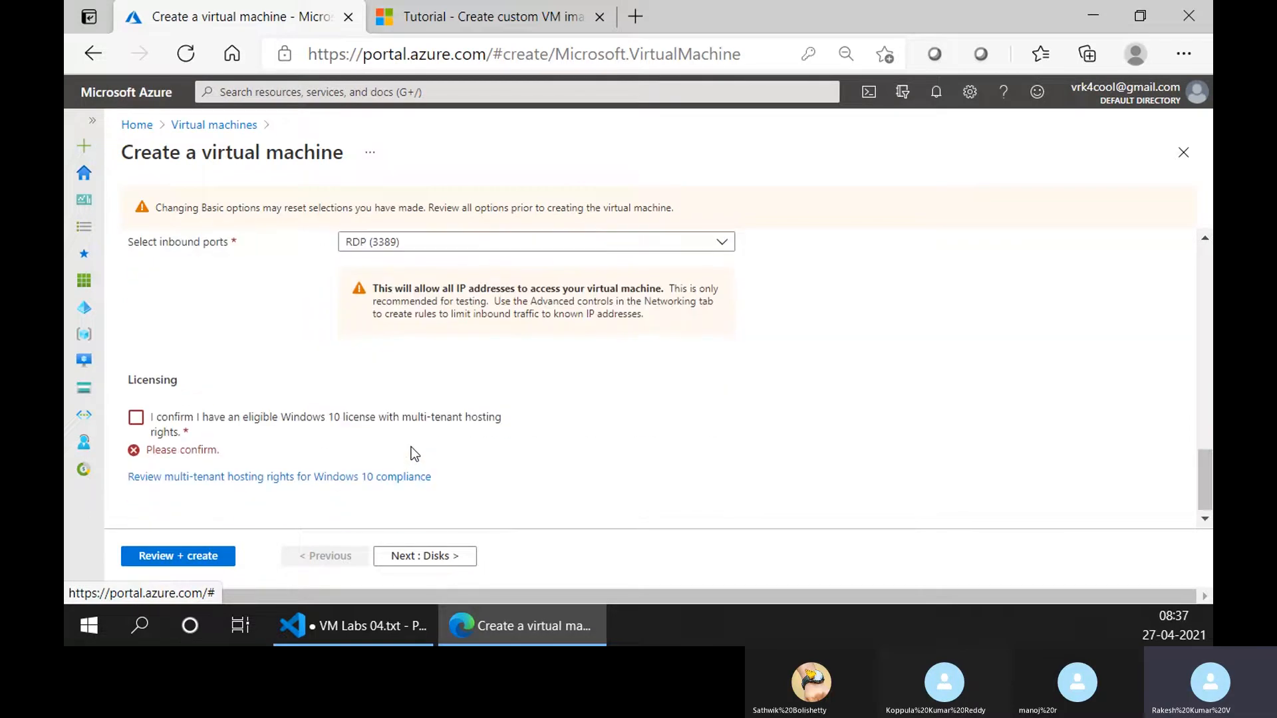
left_click(382, 477)
left_click(220, 16)
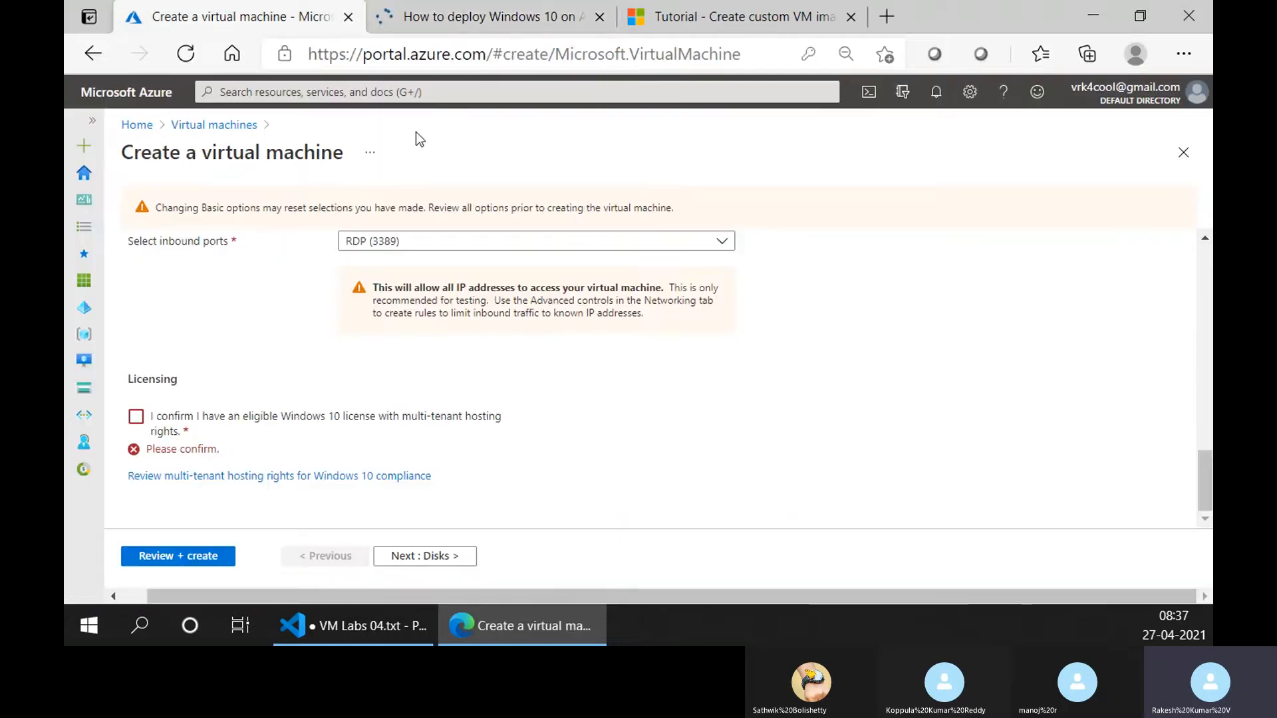
left_click(464, 16)
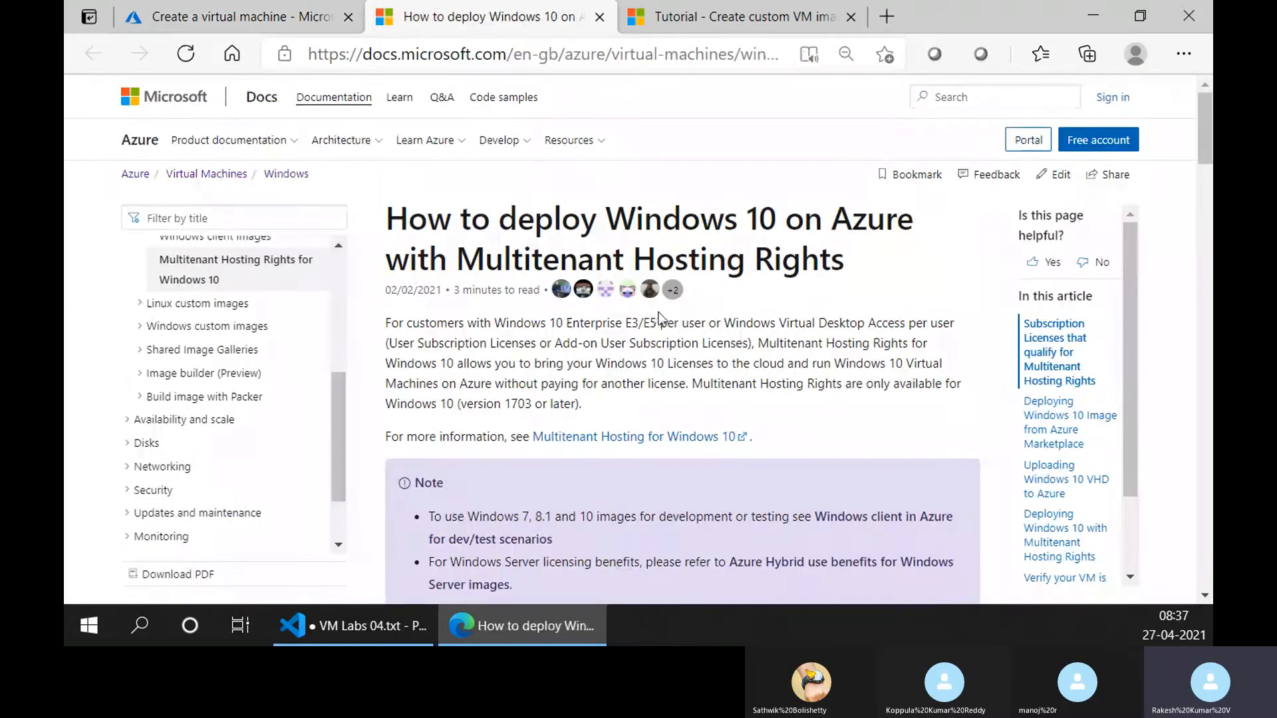
key("ctrl+w")
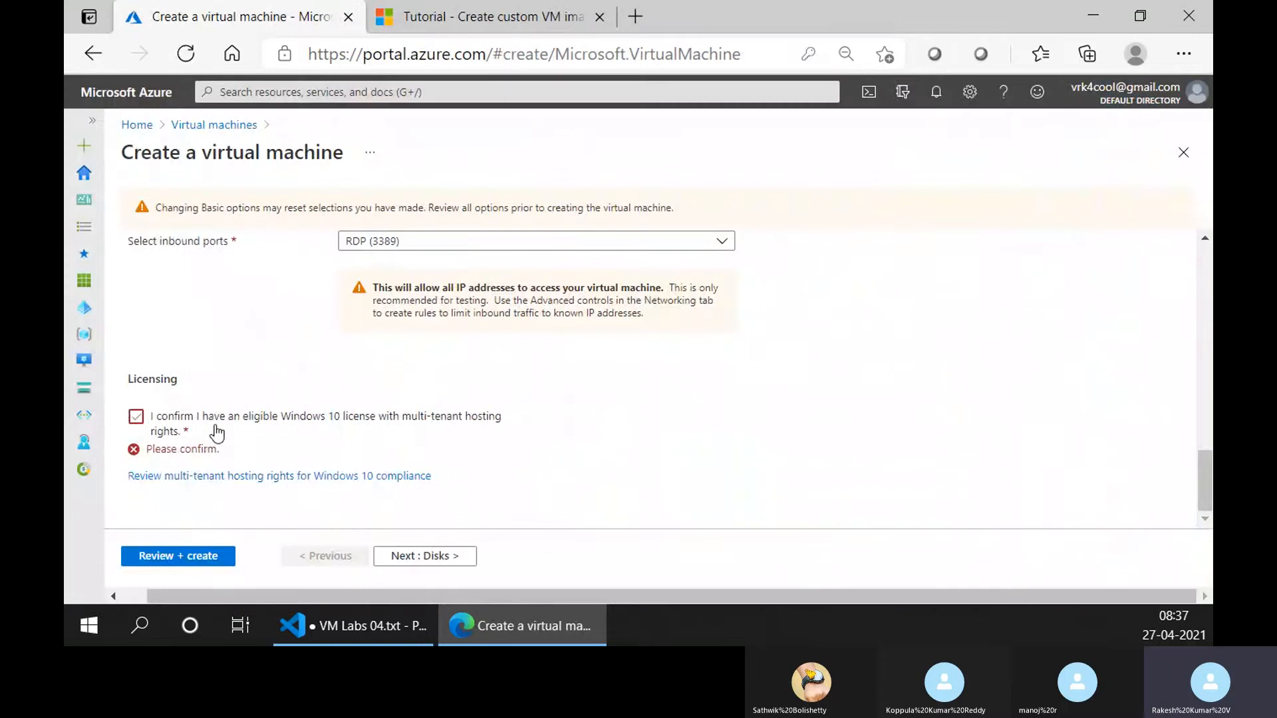
Change the virtual machine's image to Windows Server 2016 Datacenter - Gen1.
scroll(324, 407, "up", 2)
scroll(324, 406, "up", 10)
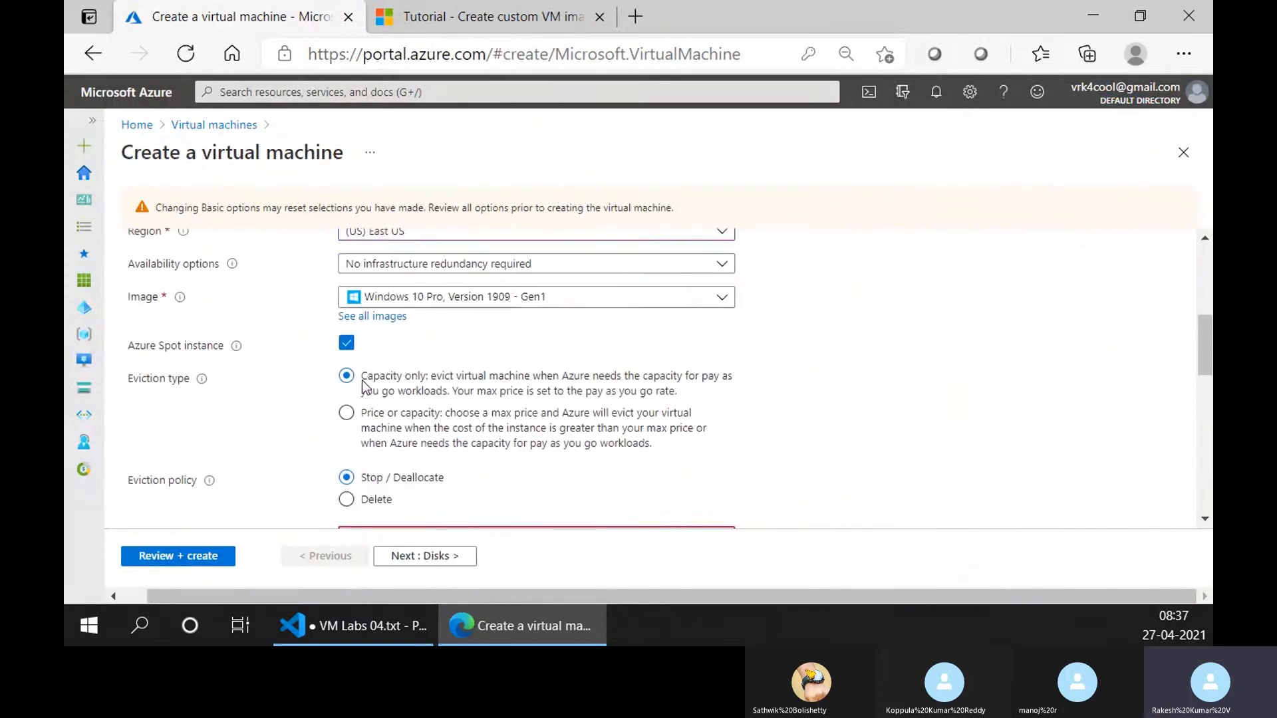
left_click(393, 356)
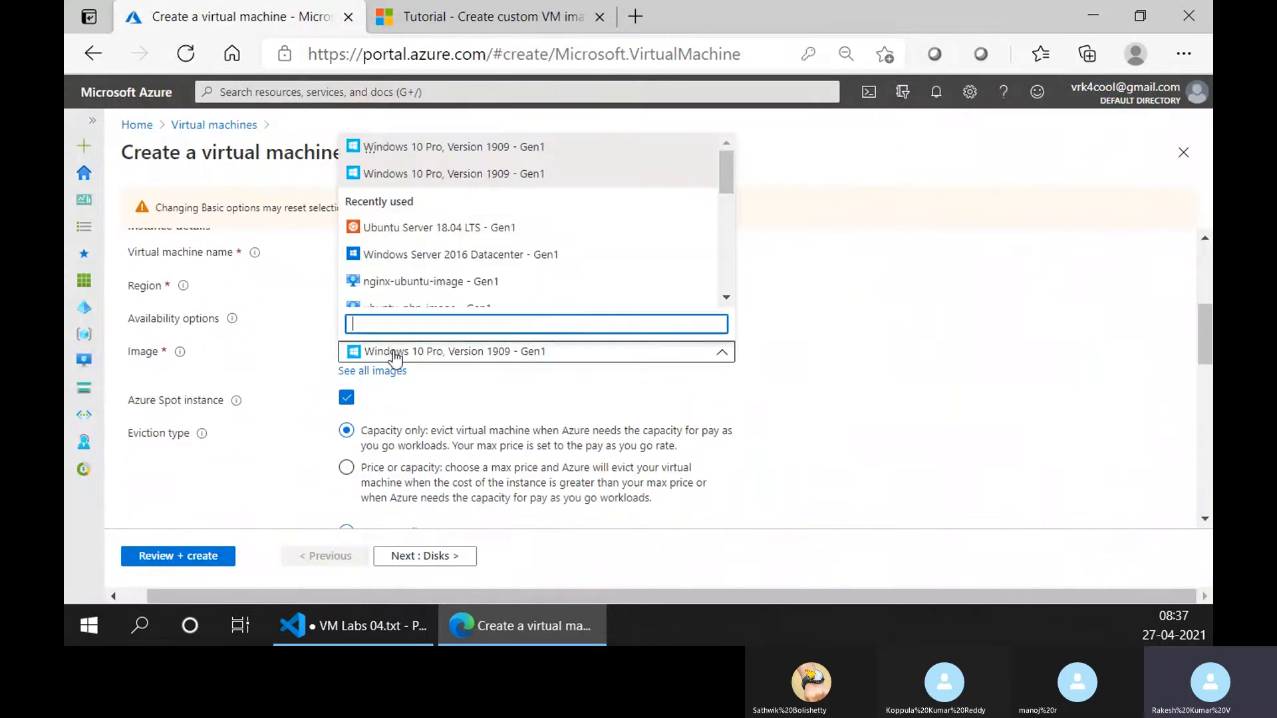
left_click(459, 263)
Check the remaining basic settings, validate the configuration and create the virtual machine.
scroll(387, 491, "down", 12)
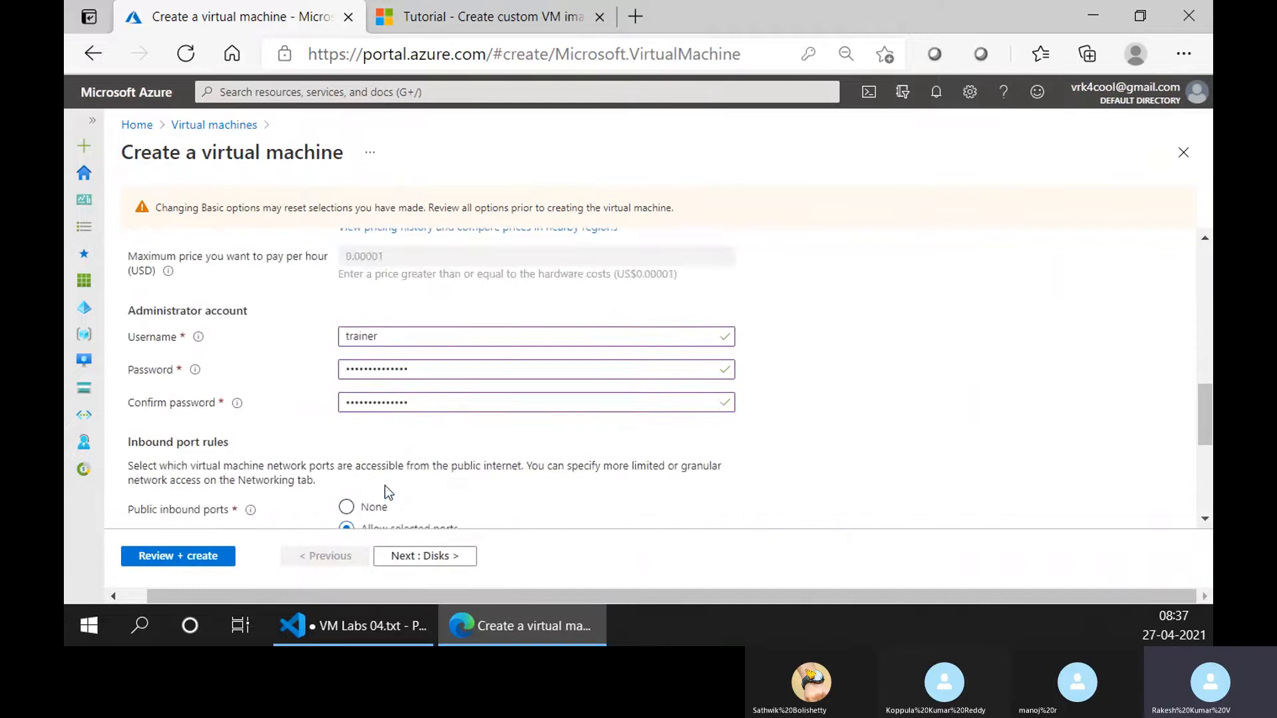
scroll(387, 491, "down", 1)
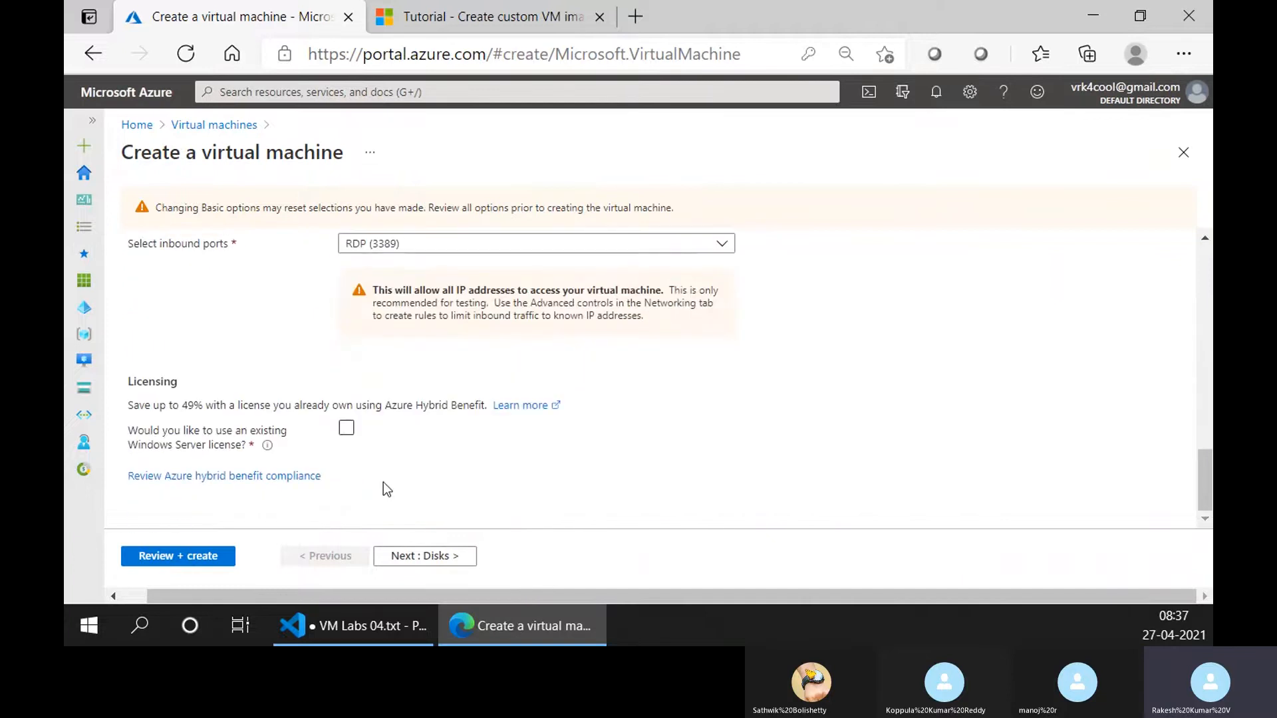
scroll(402, 501, "up", 10)
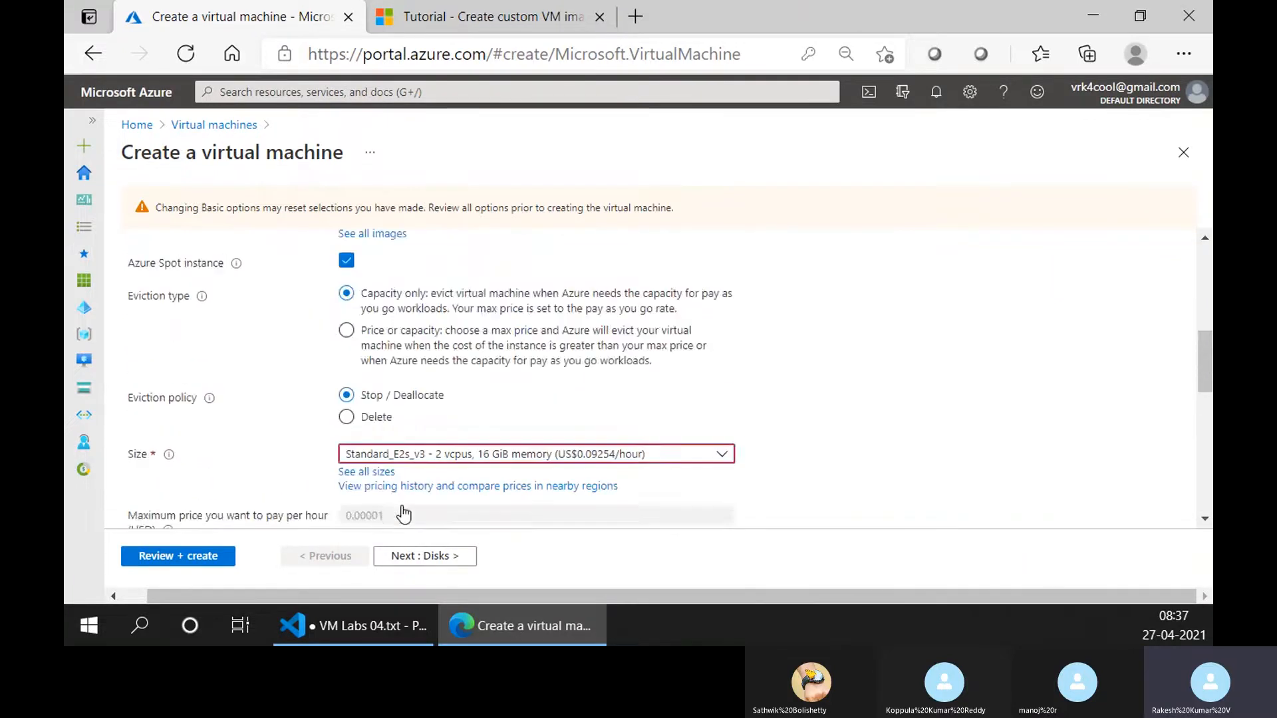
scroll(403, 509, "up", 6)
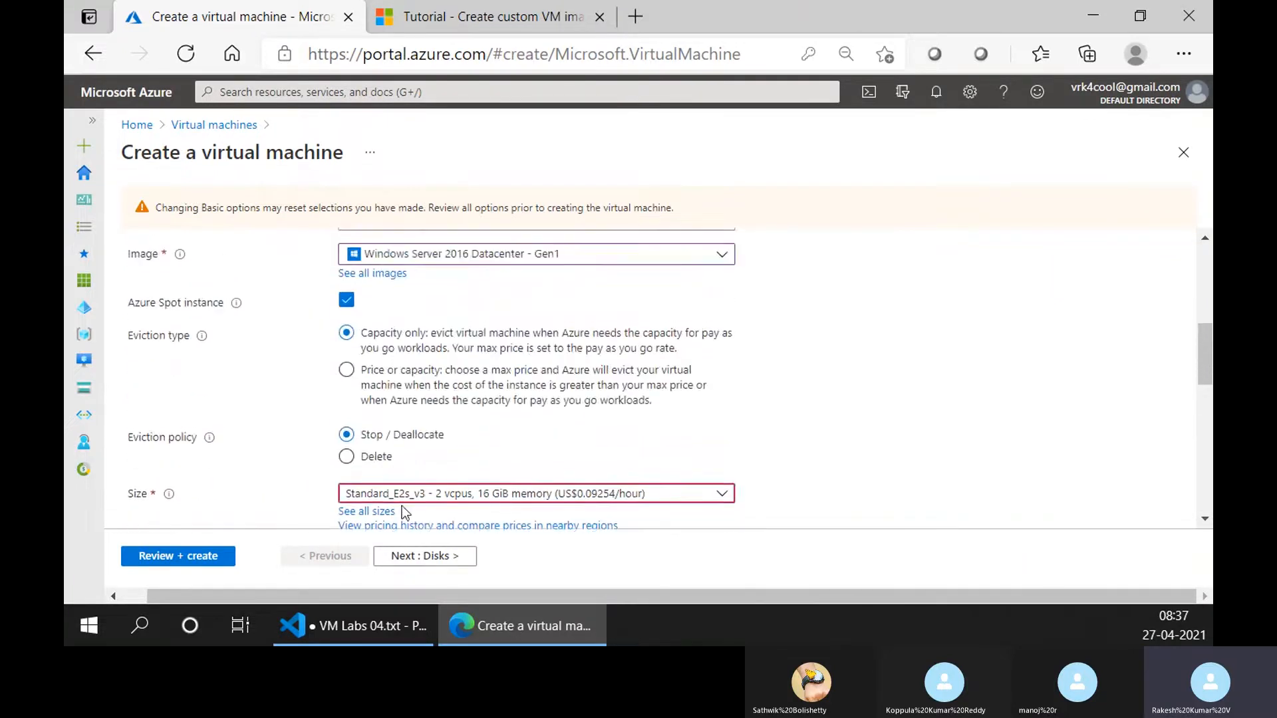
left_click(174, 555)
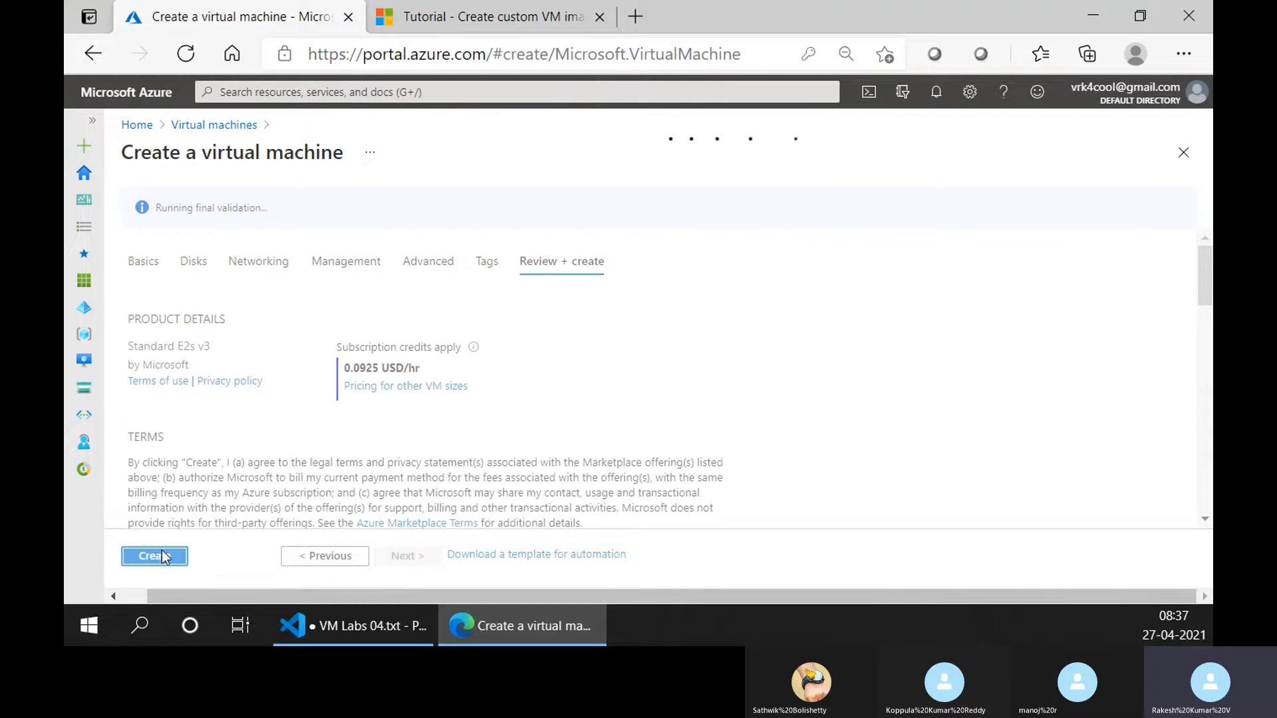
left_click(174, 557)
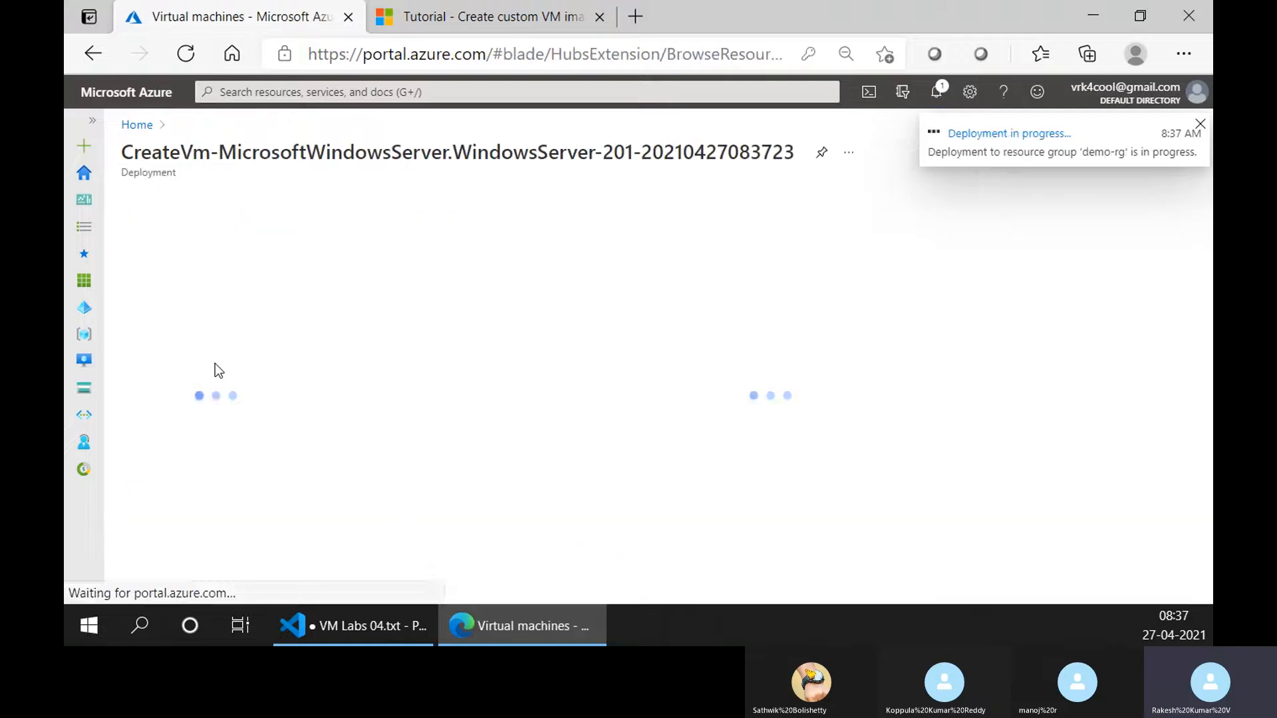
Switch to Visual Studio Code to view the VM Labs 04.txt notes and return to the deployment page in the browser.
left_click(409, 615)
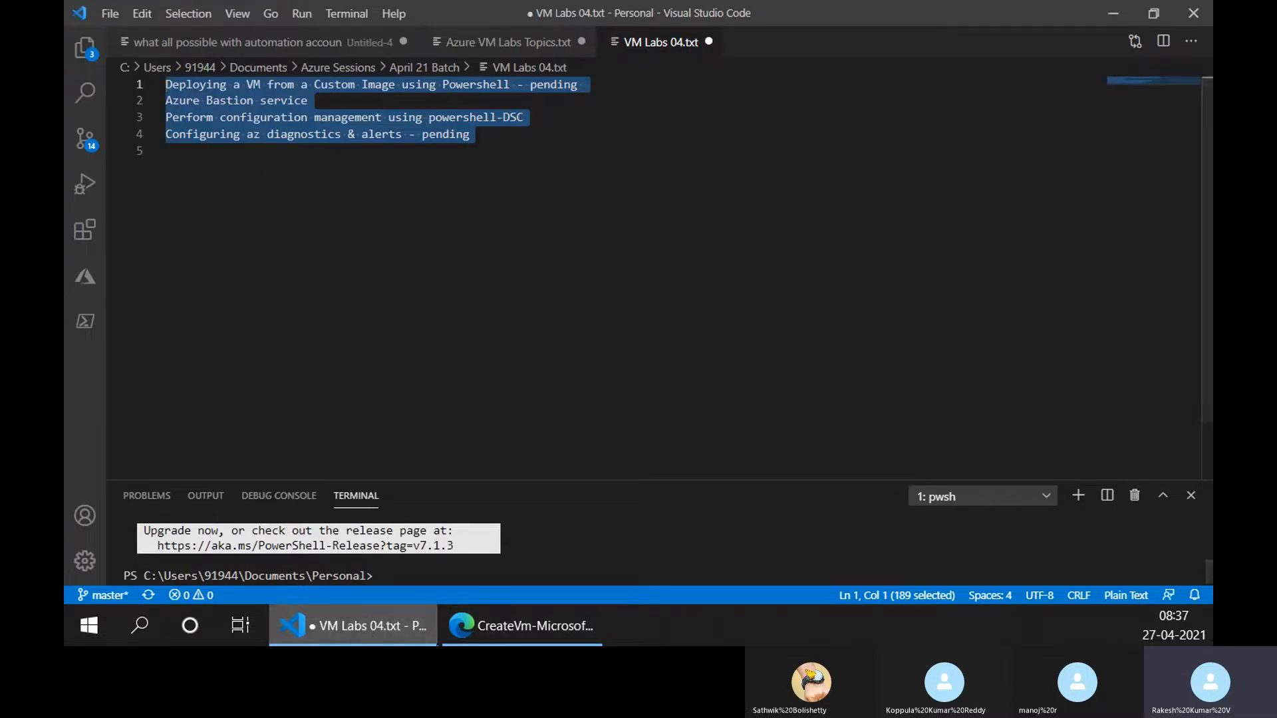
left_click(472, 628)
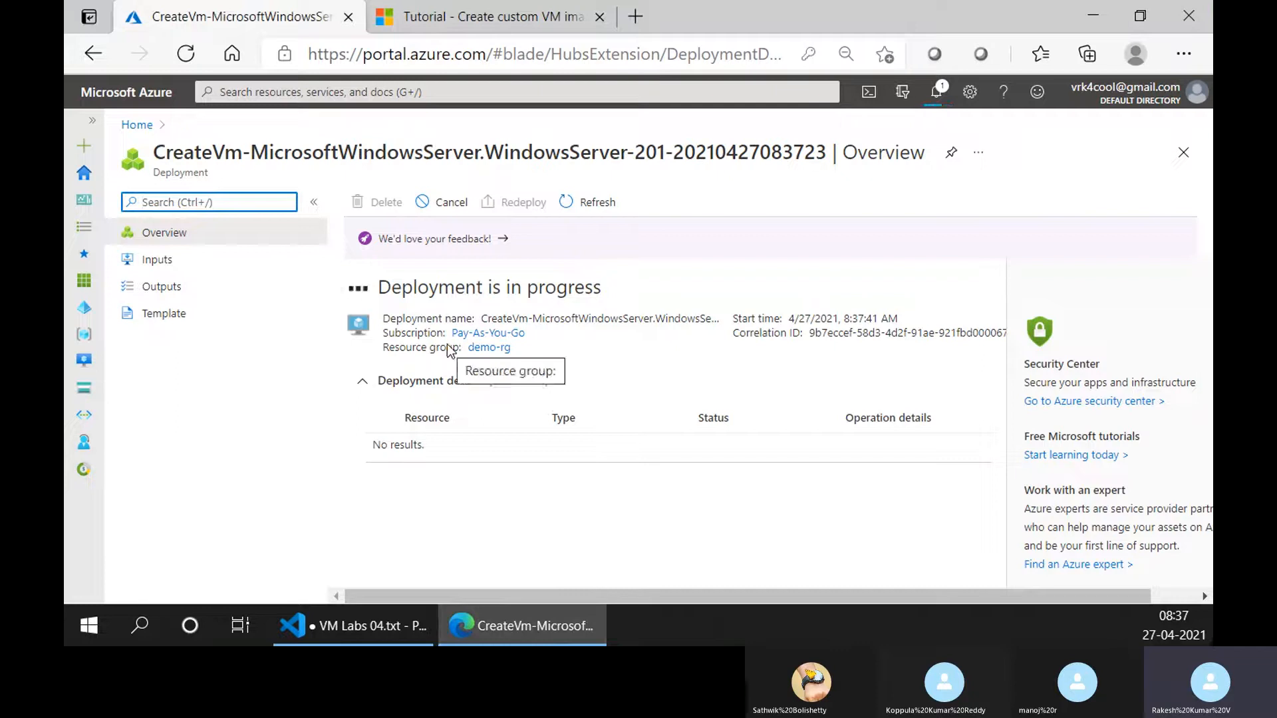
Add the line "windows 10 license" to VM Labs 04.txt in Visual Studio Code and return to the deployment page in the browser.
left_click(353, 625)
left_click(402, 313)
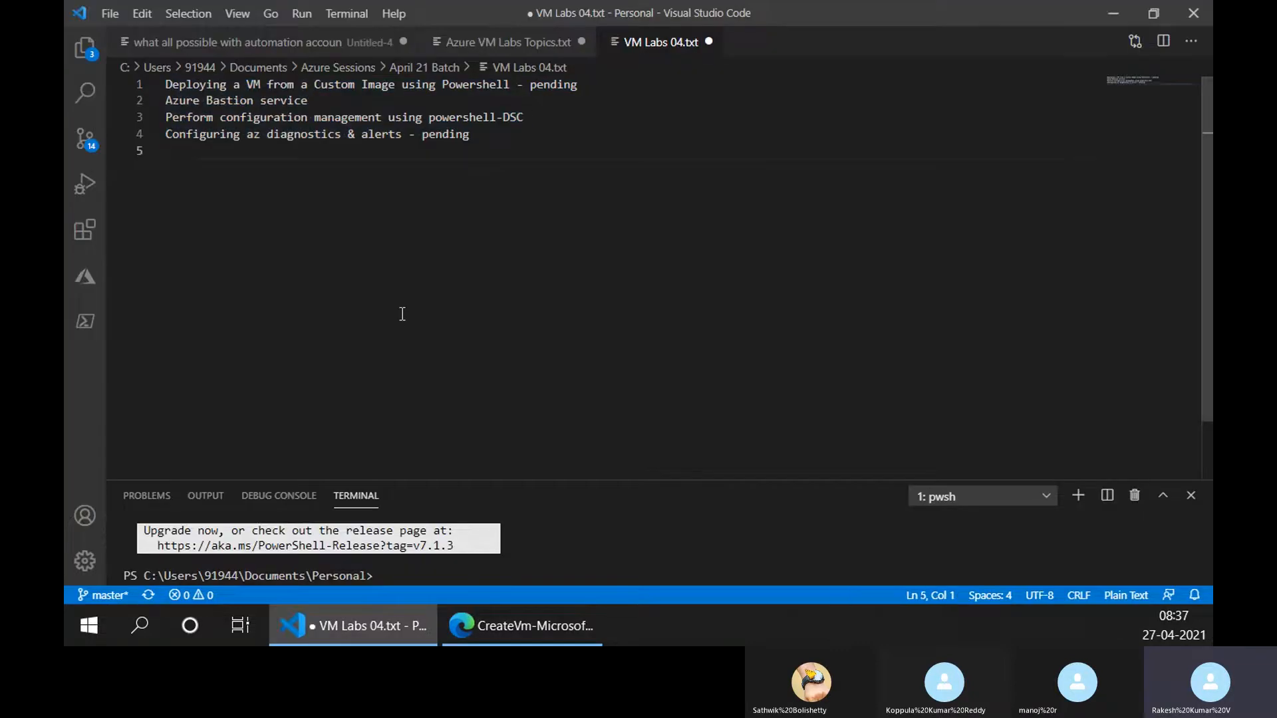
key("Return")
type("windows 10 license")
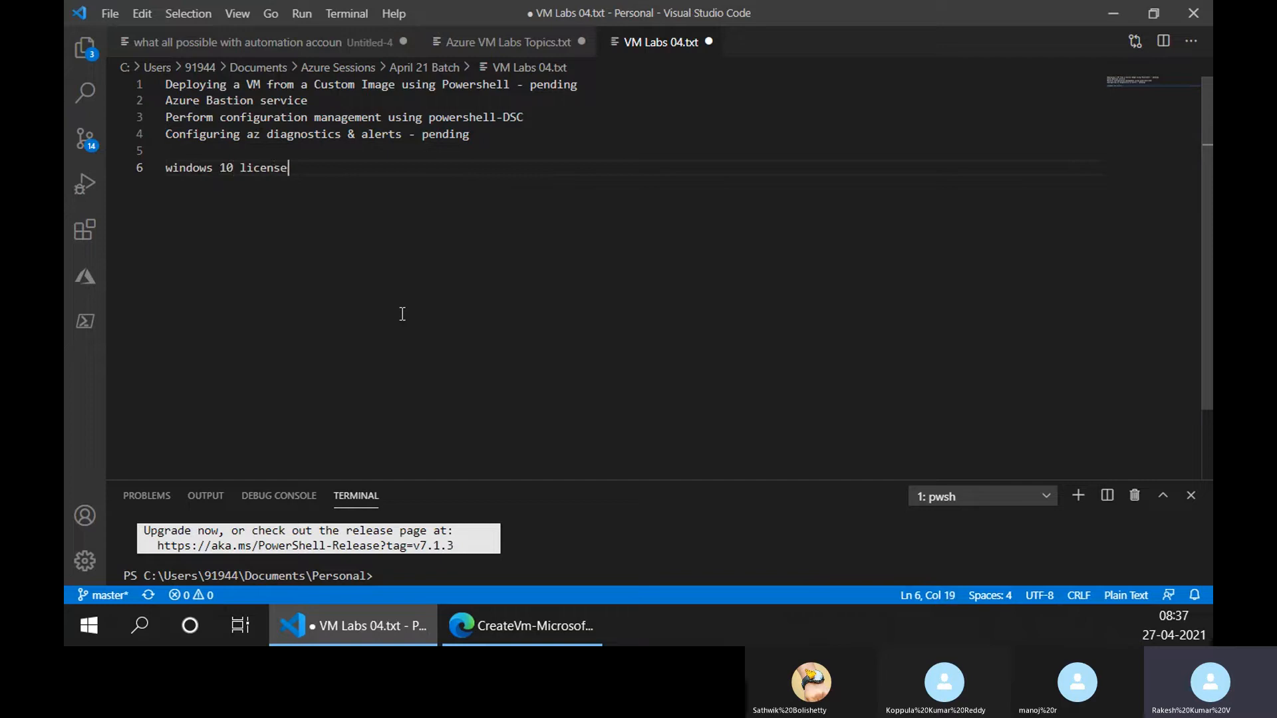
key("alt+Tab")
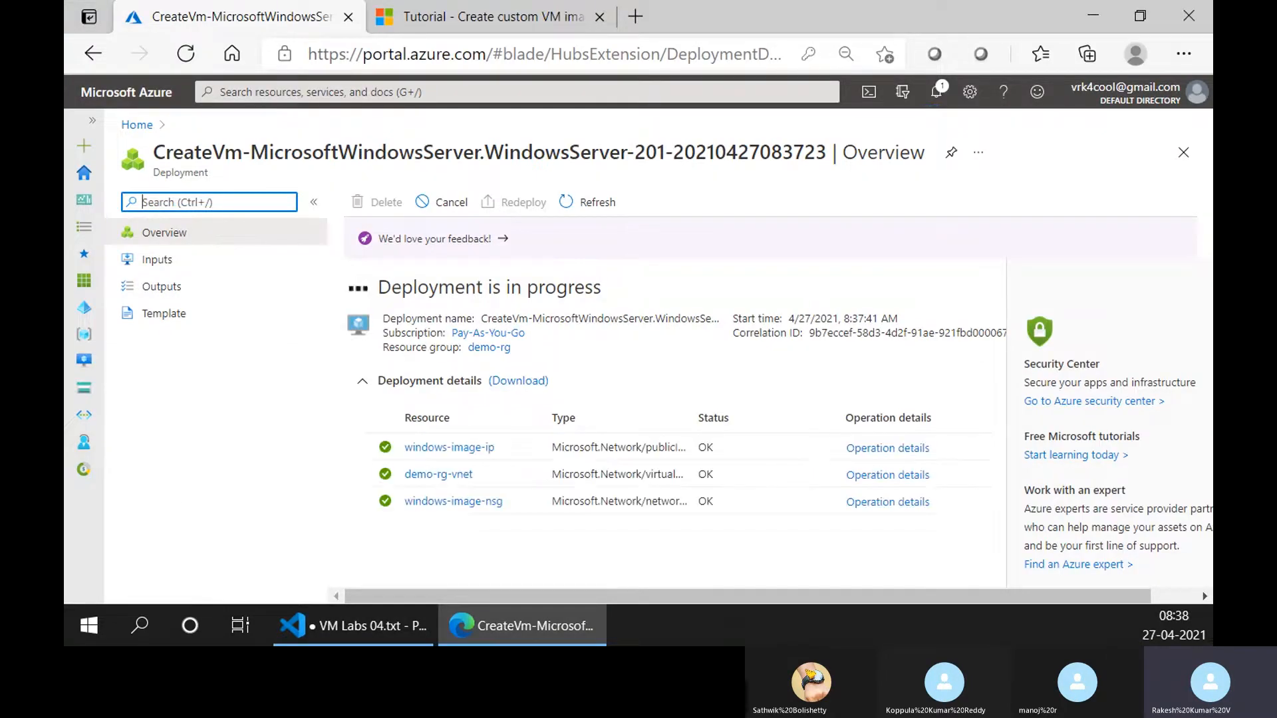
key("alt+Tab")
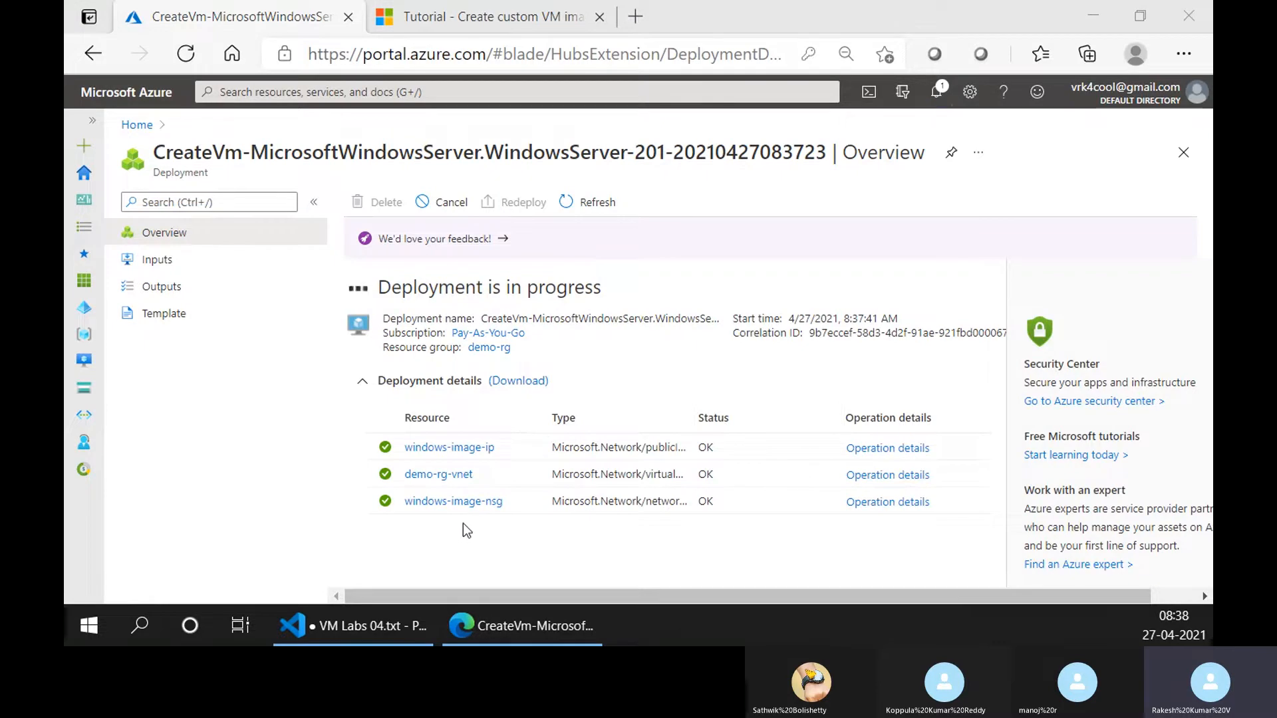
Open the demo-rg resource group from the deployment page, refresh its resource list and group the resources by type.
left_click(499, 348)
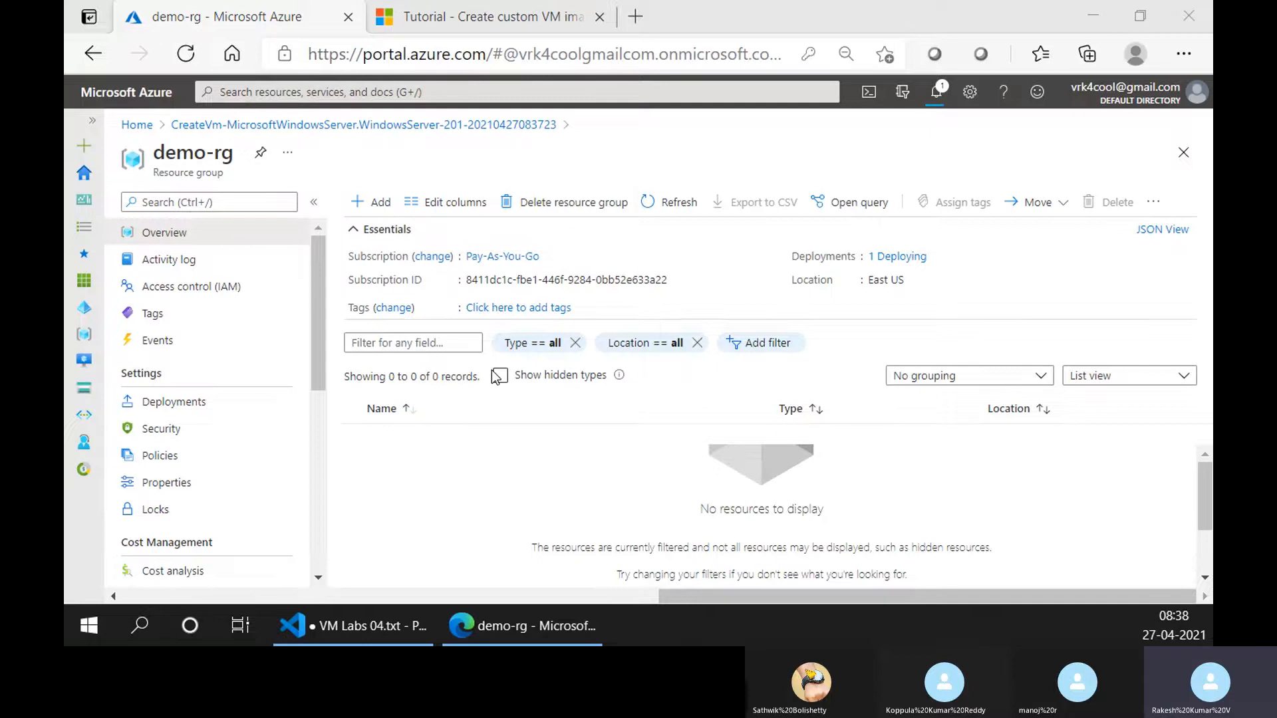
left_click(683, 205)
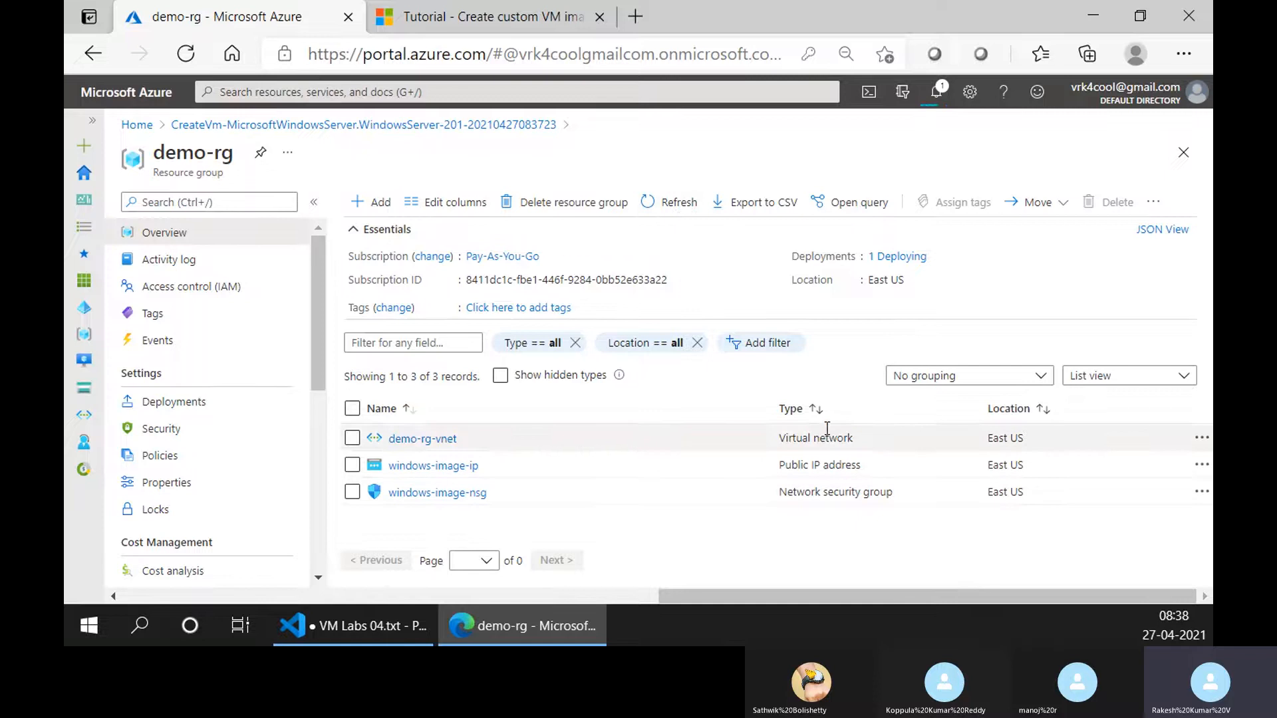
left_click_drag(730, 408, 656, 408)
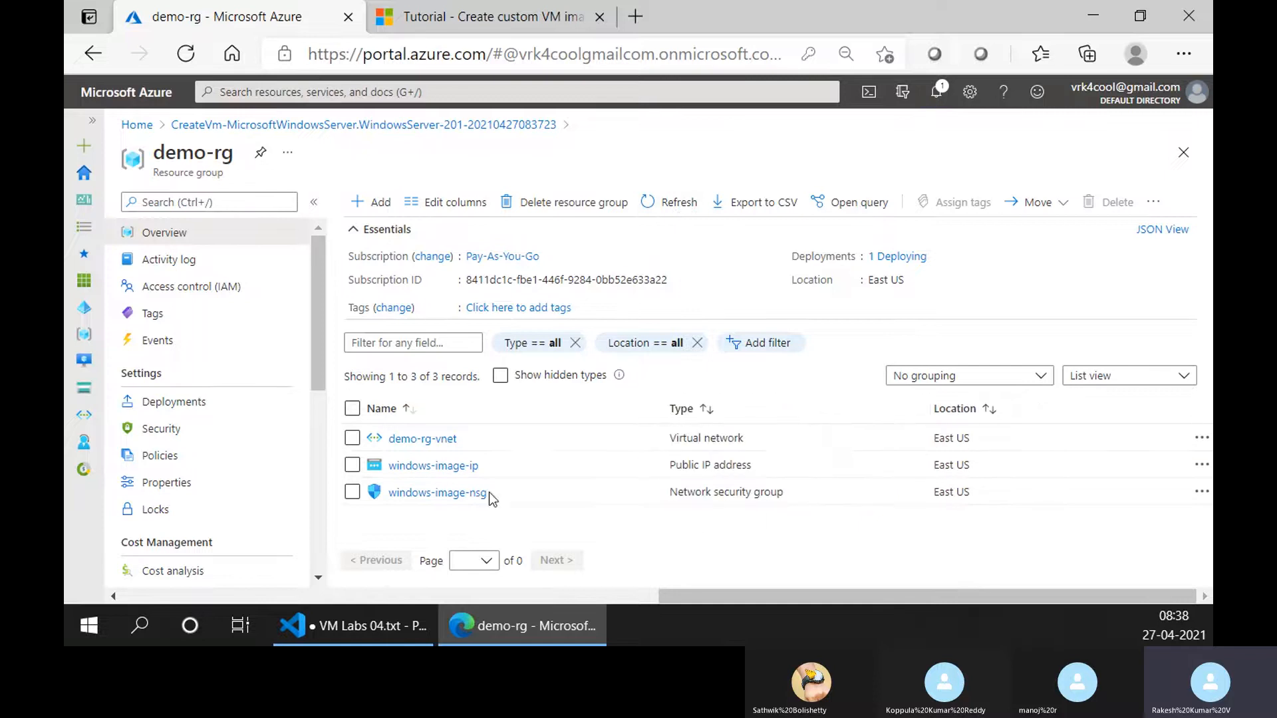
left_click(940, 376)
left_click(934, 429)
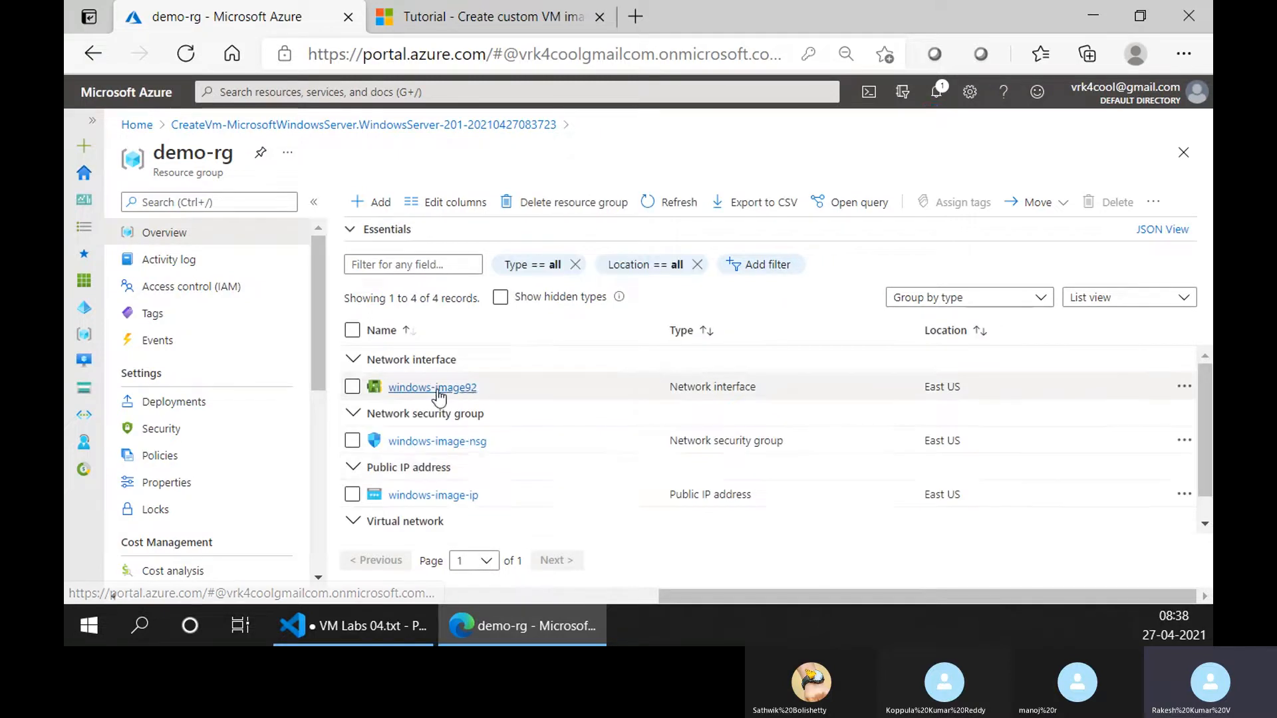
Refresh the demo-rg resource list and examine the resources created for the virtual machine under each type.
scroll(459, 414, "down", 1)
scroll(484, 507, "up", 1)
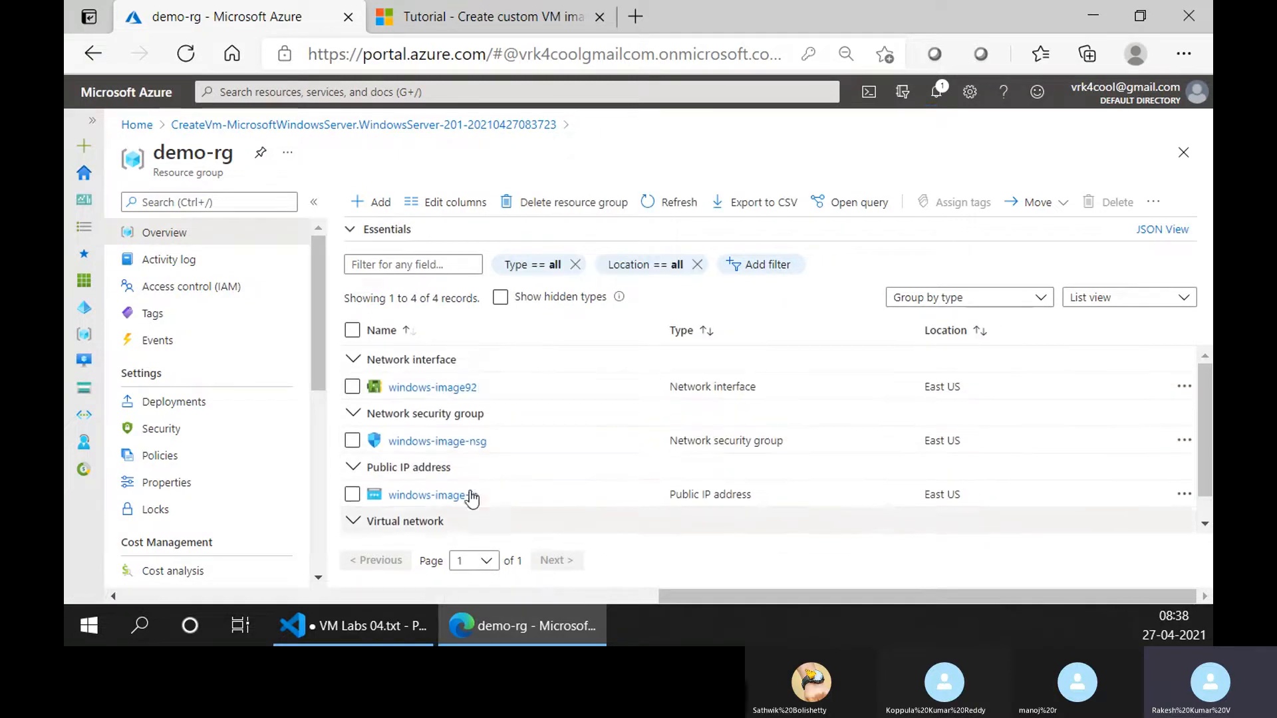
left_click(672, 202)
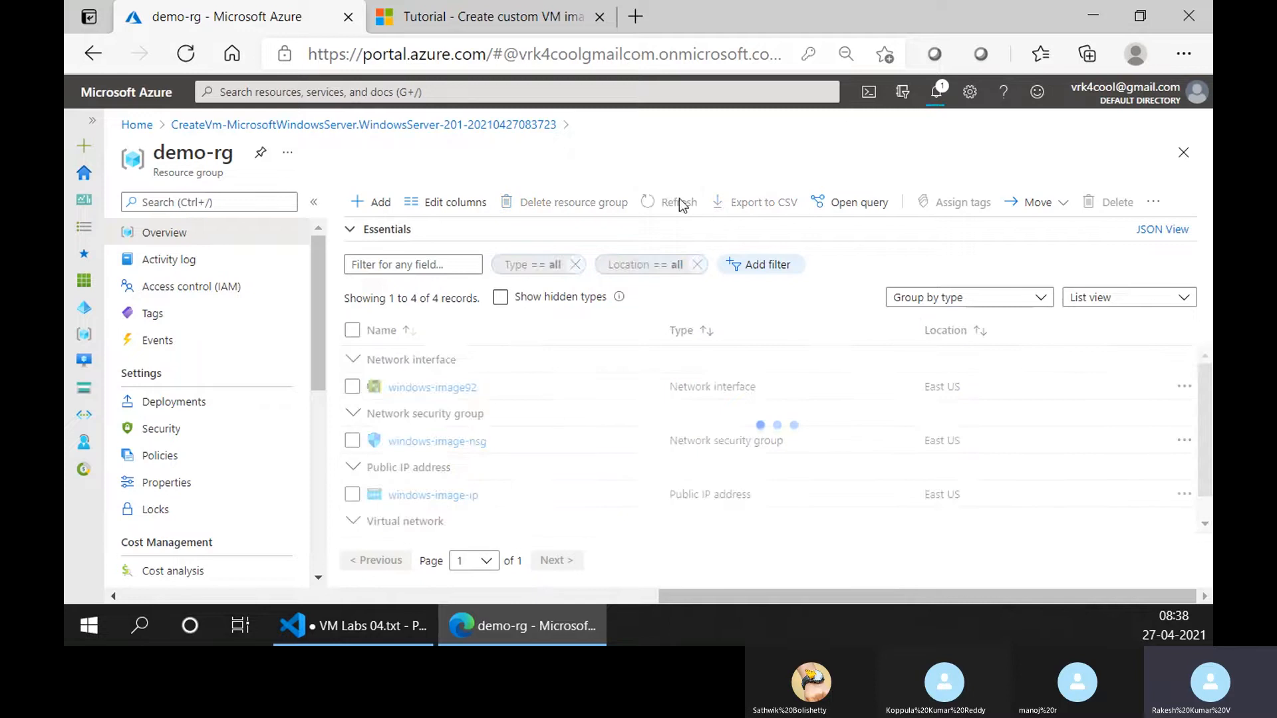
scroll(505, 500, "down", 2)
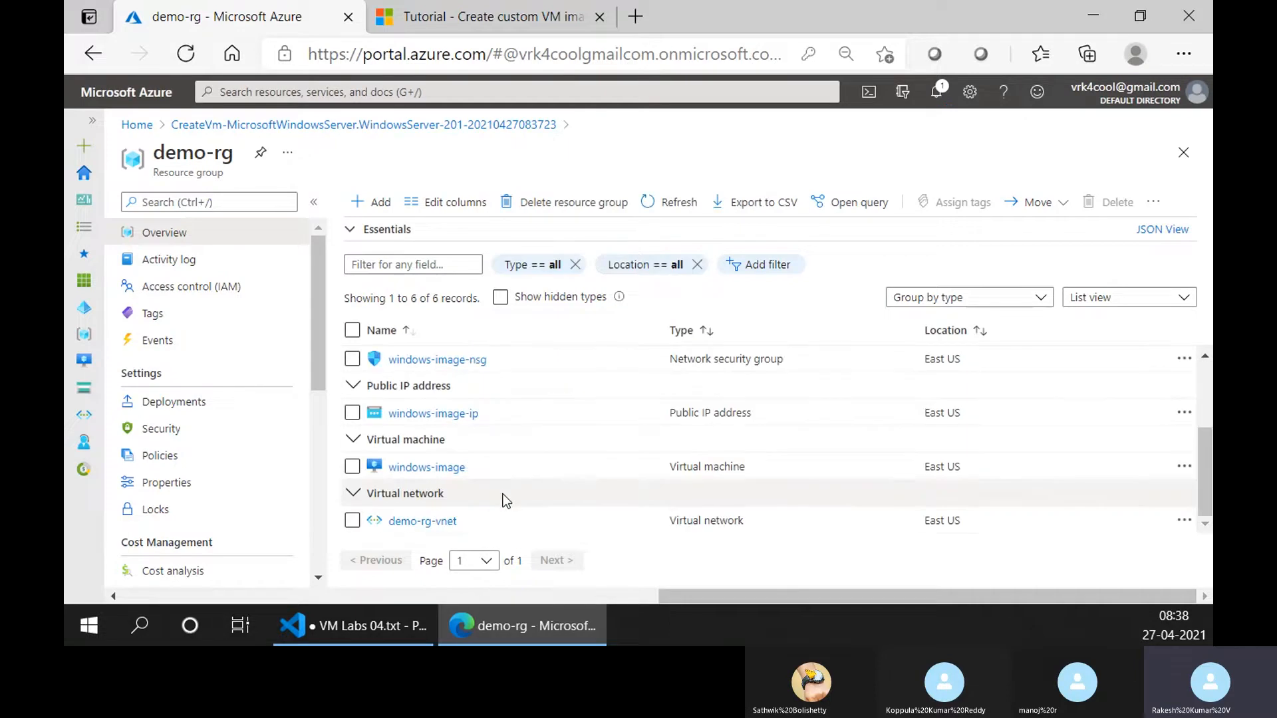
scroll(502, 496, "up", 2)
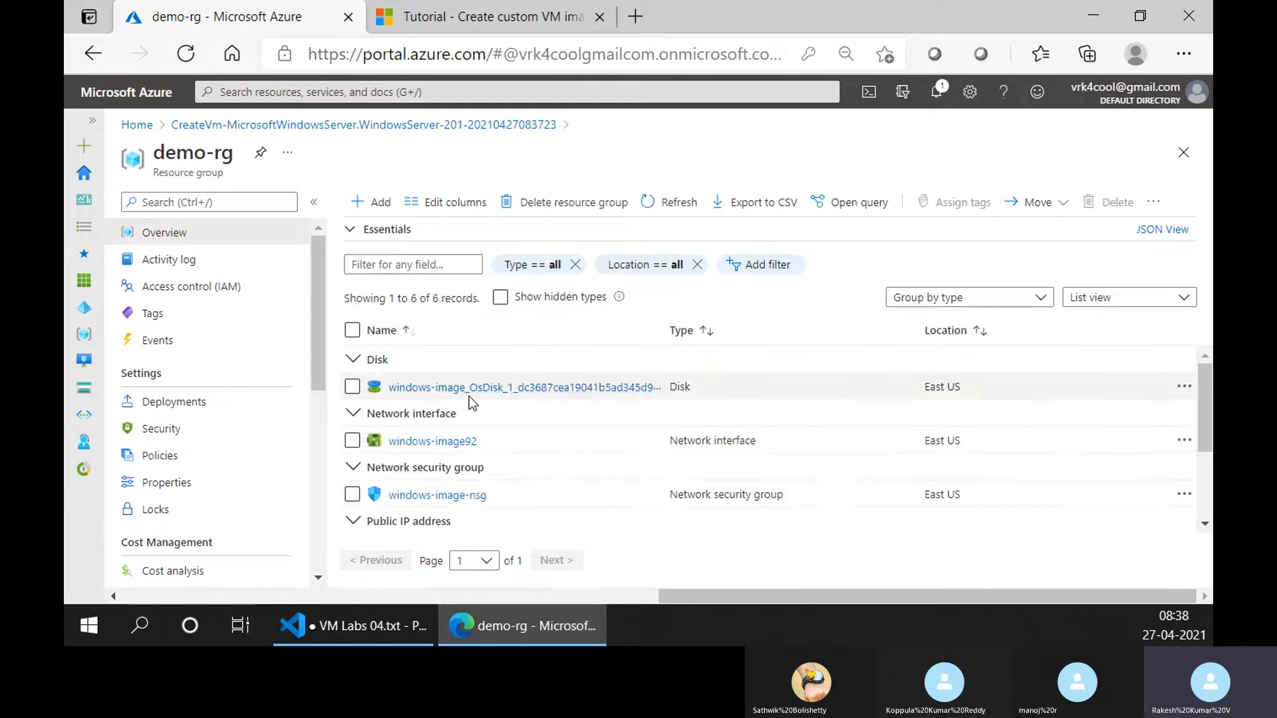
scroll(479, 466, "down", 2)
scroll(458, 477, "up", 2)
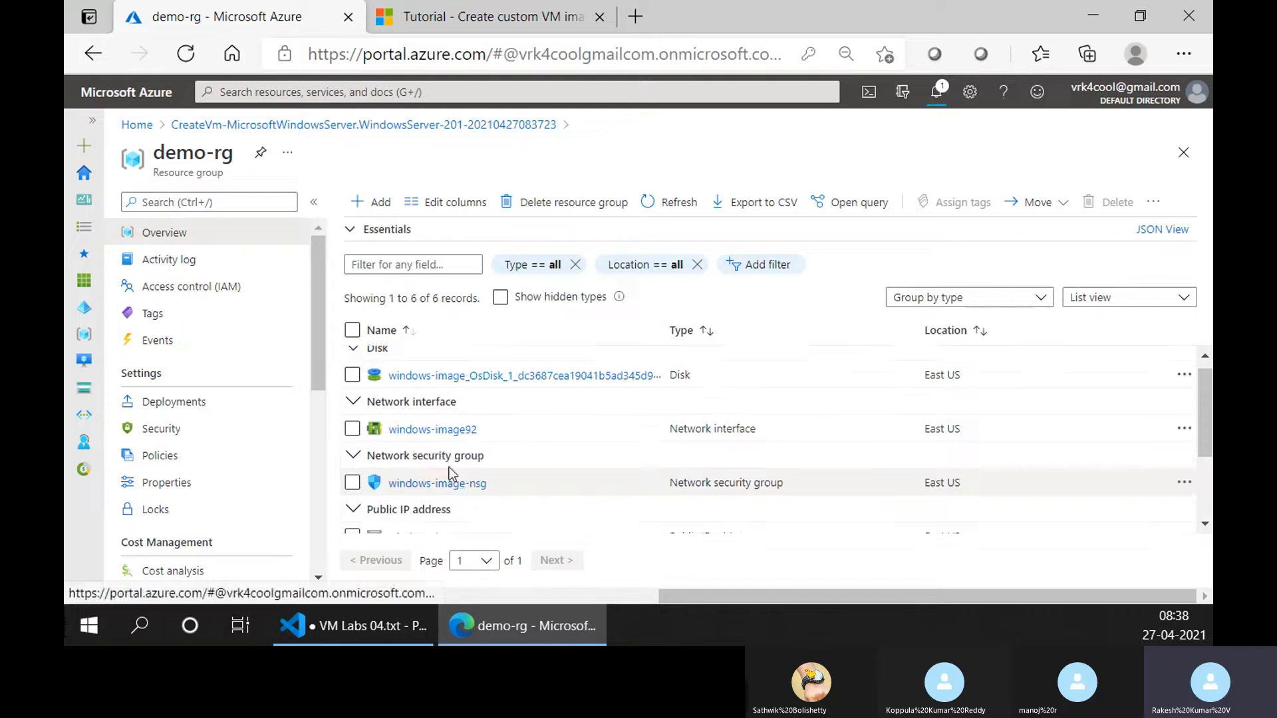
scroll(451, 459, "down", 2)
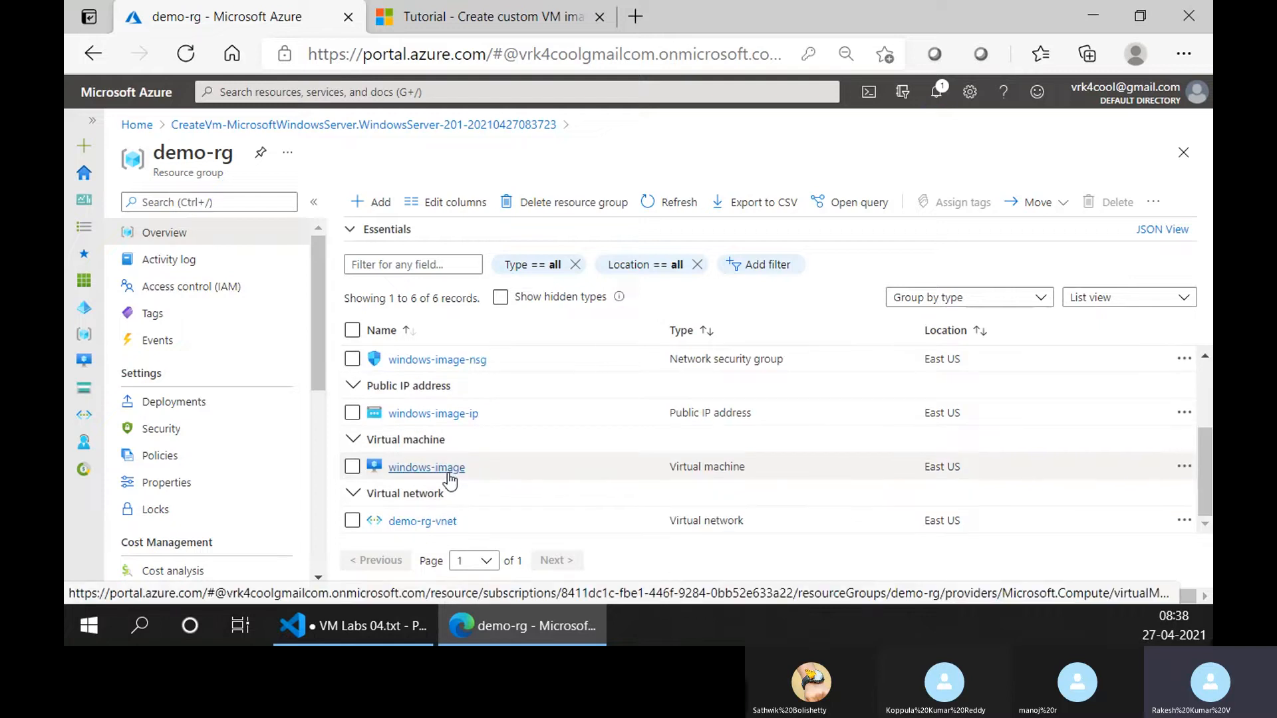
Open the windows-image virtual machine, refresh its overview and copy its public IP address.
left_click(449, 473)
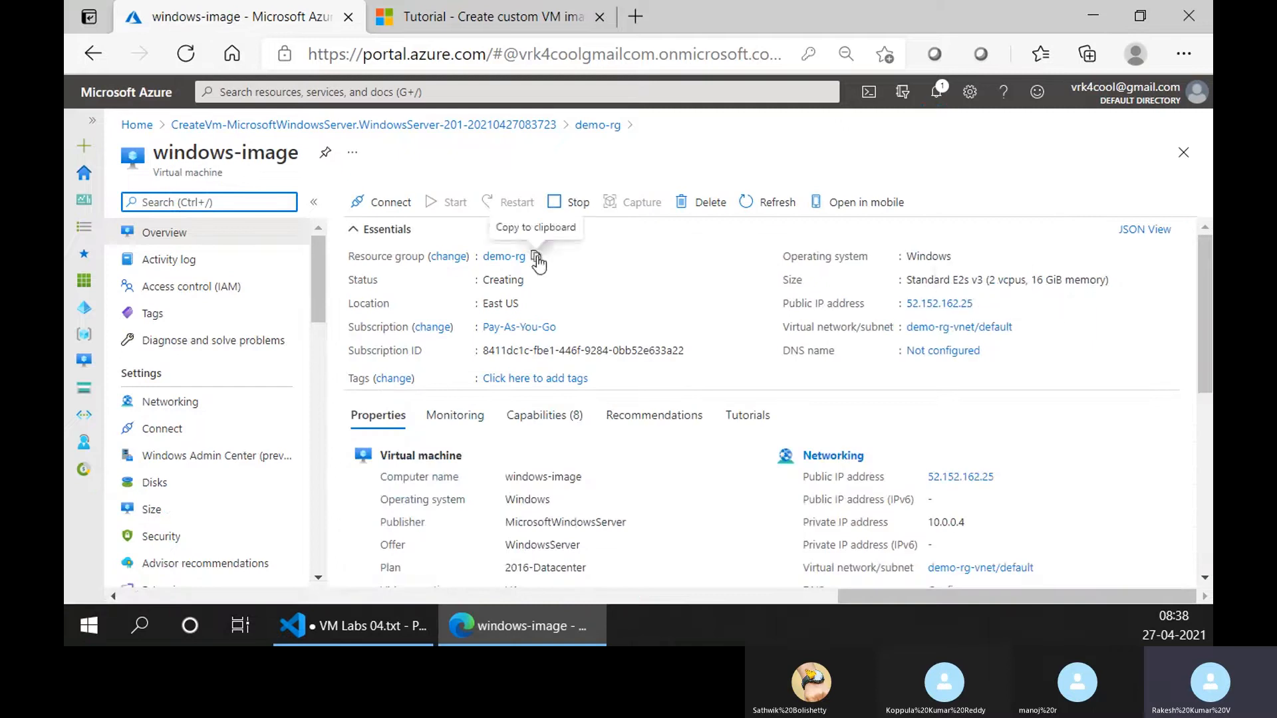
left_click(765, 208)
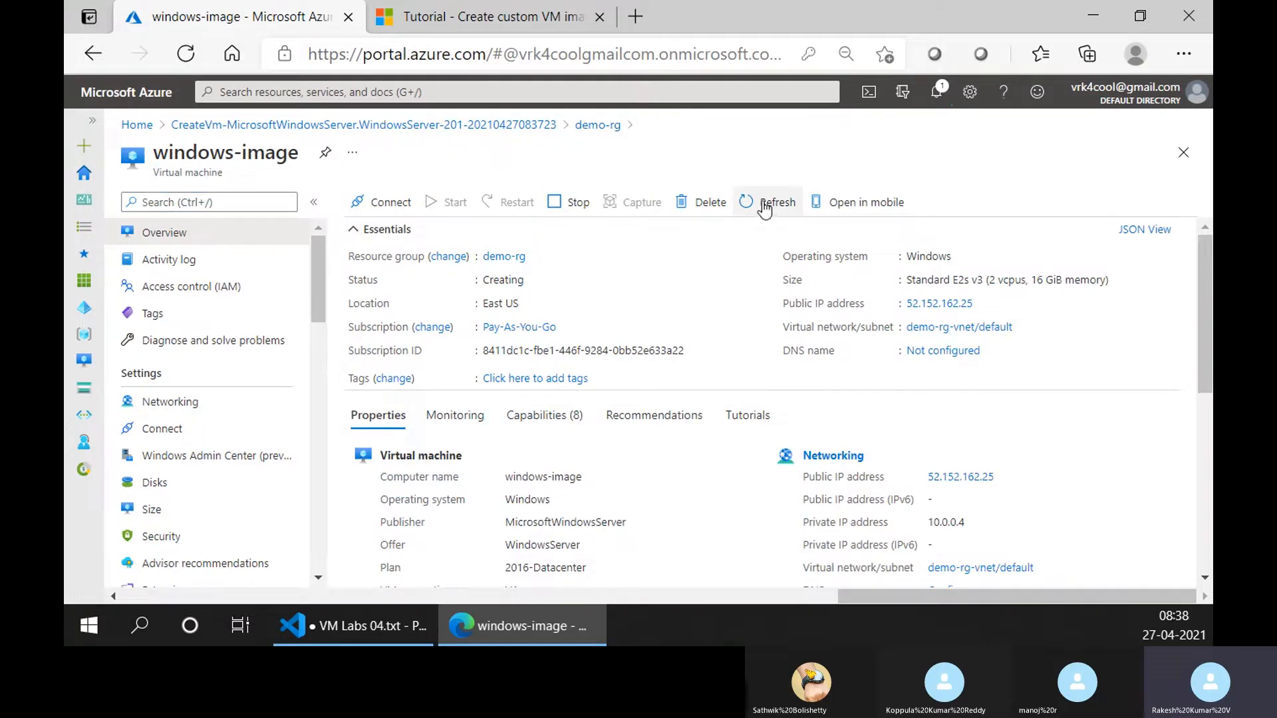
left_click(983, 305)
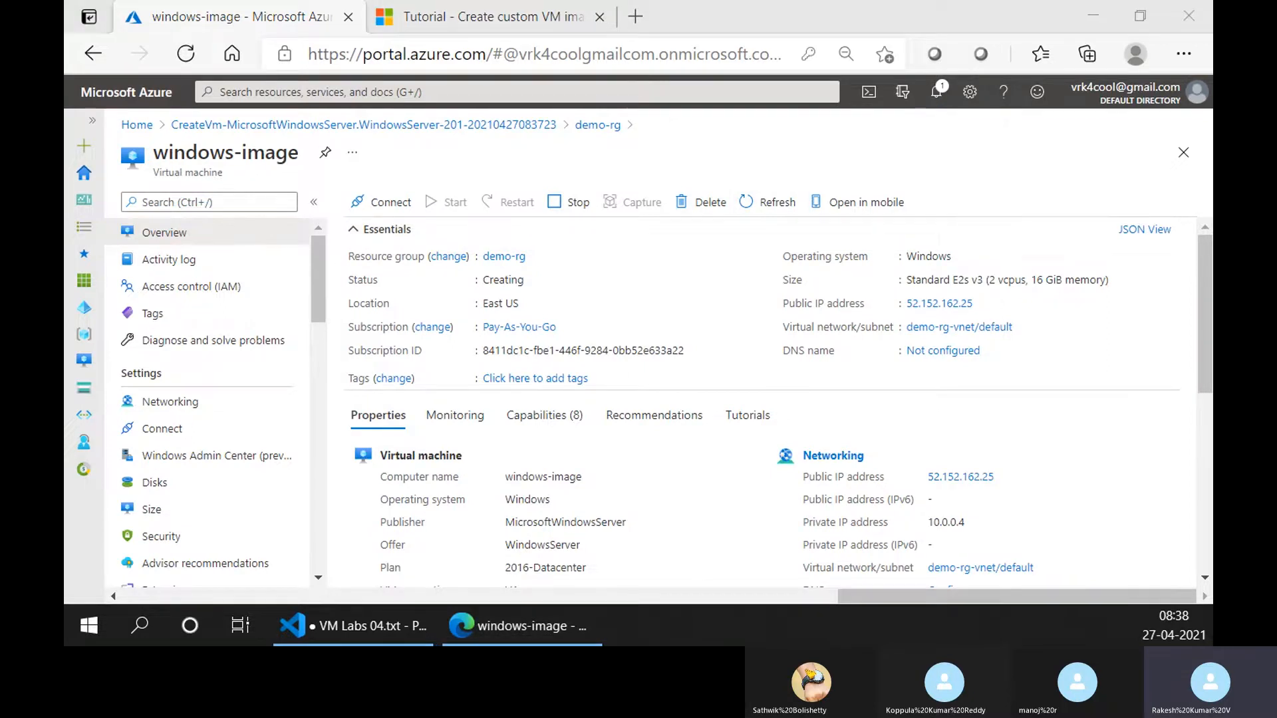
key("ctrl+v")
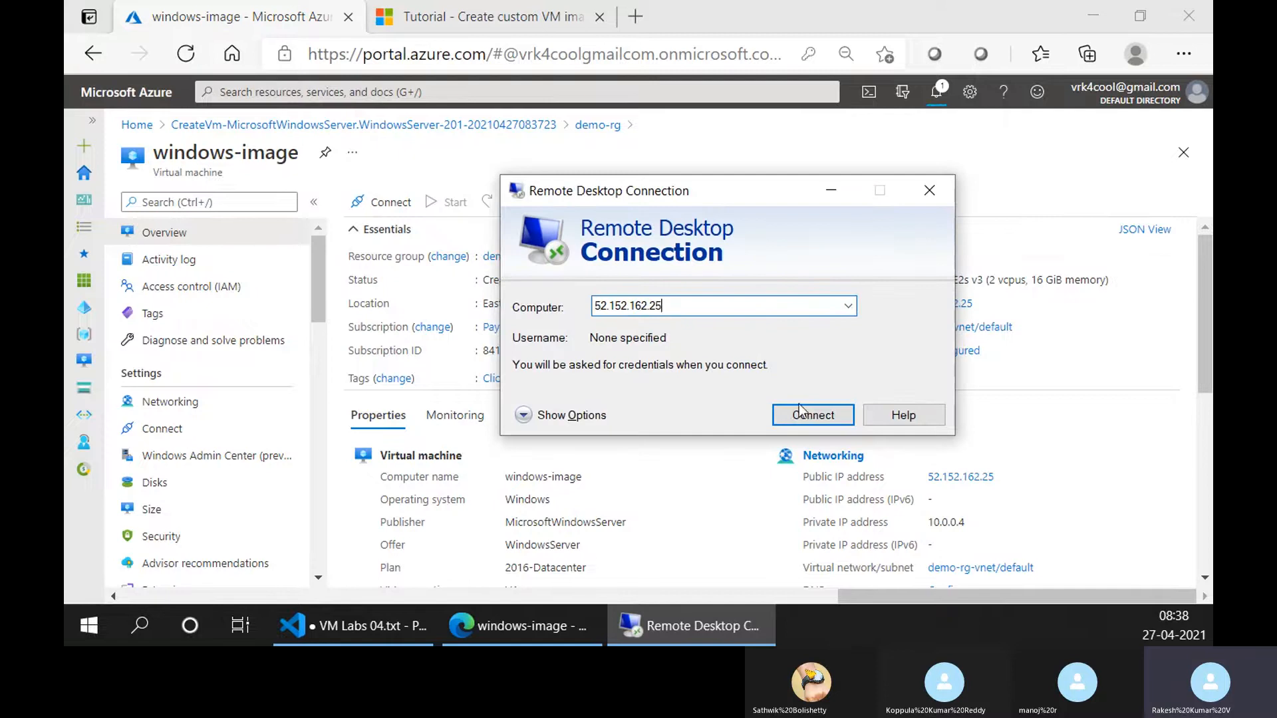
left_click(796, 411)
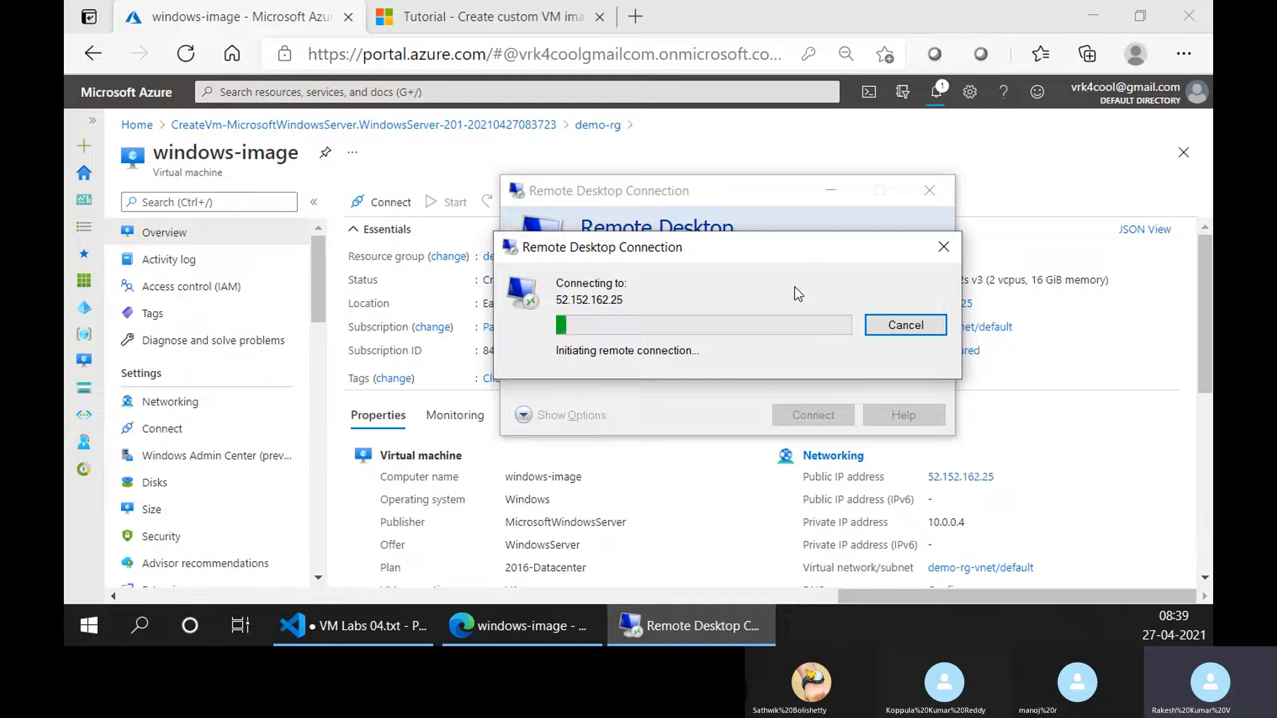
left_click(902, 328)
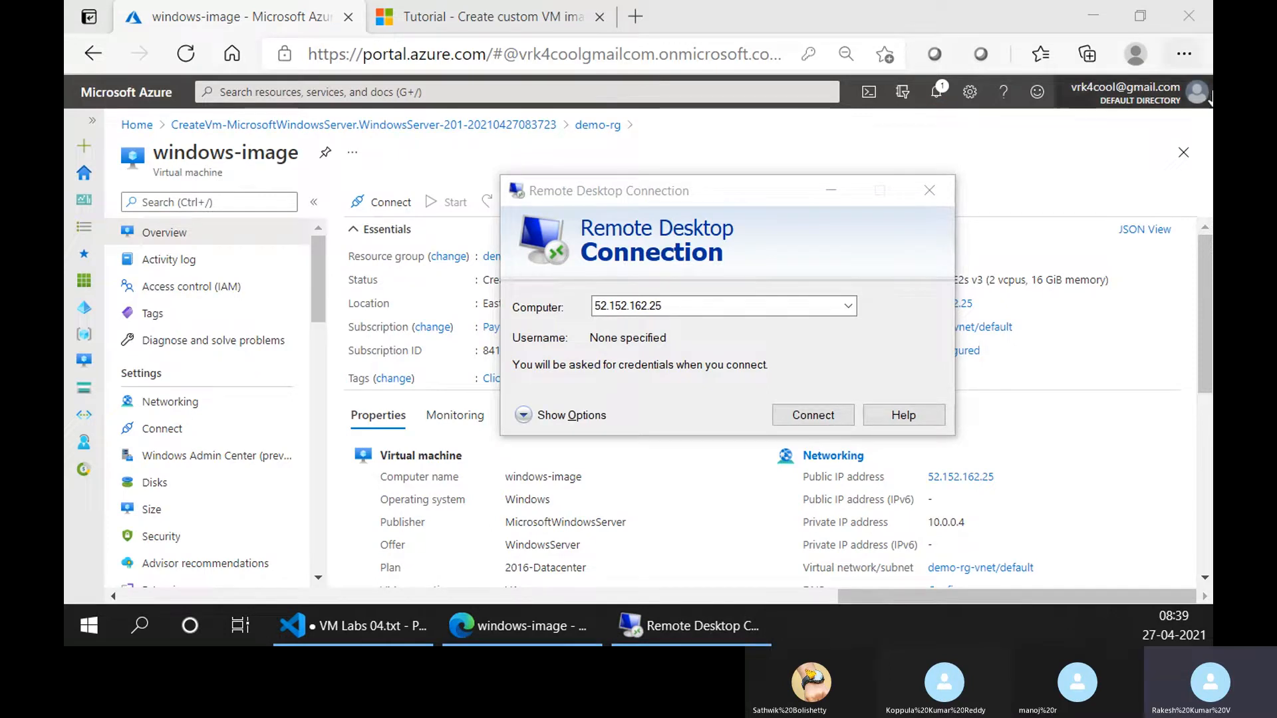
Switch to Remote Desktop Connection Manager and start a new connection with 52.152.162.25 as the server name.
left_click_drag(492, 359, 823, 75)
left_click(421, 109)
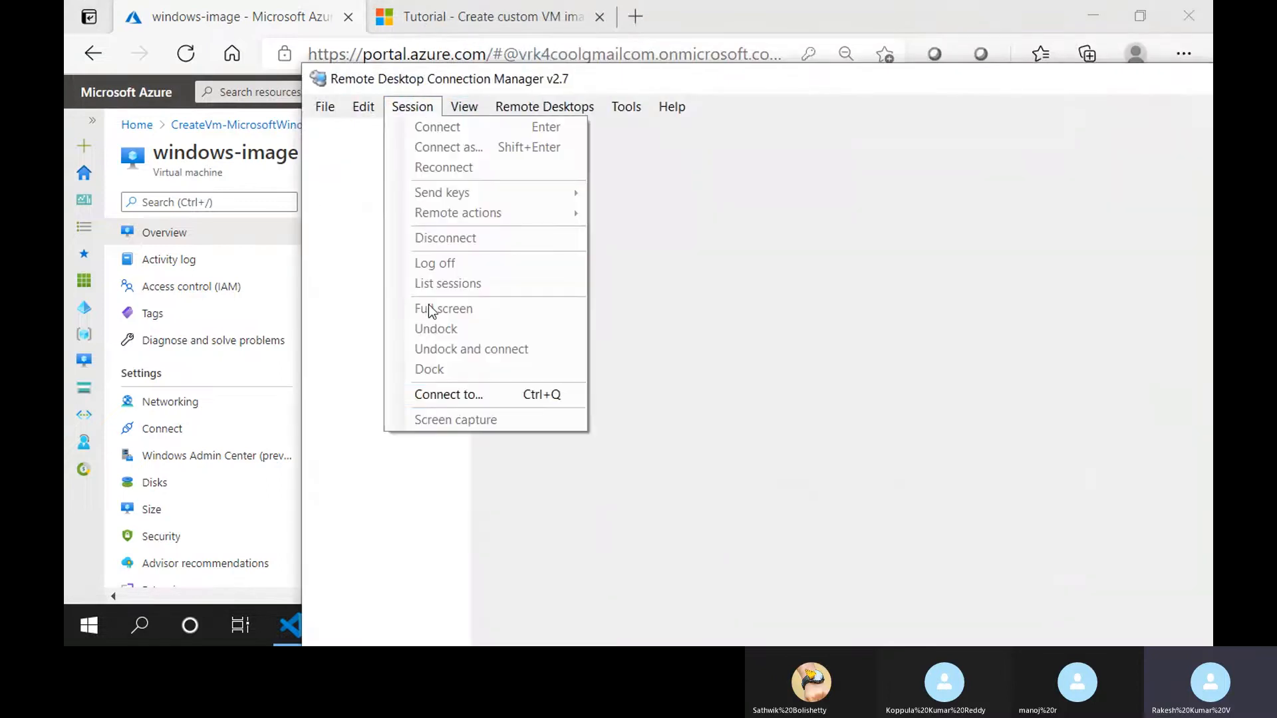
left_click(457, 398)
type("v")
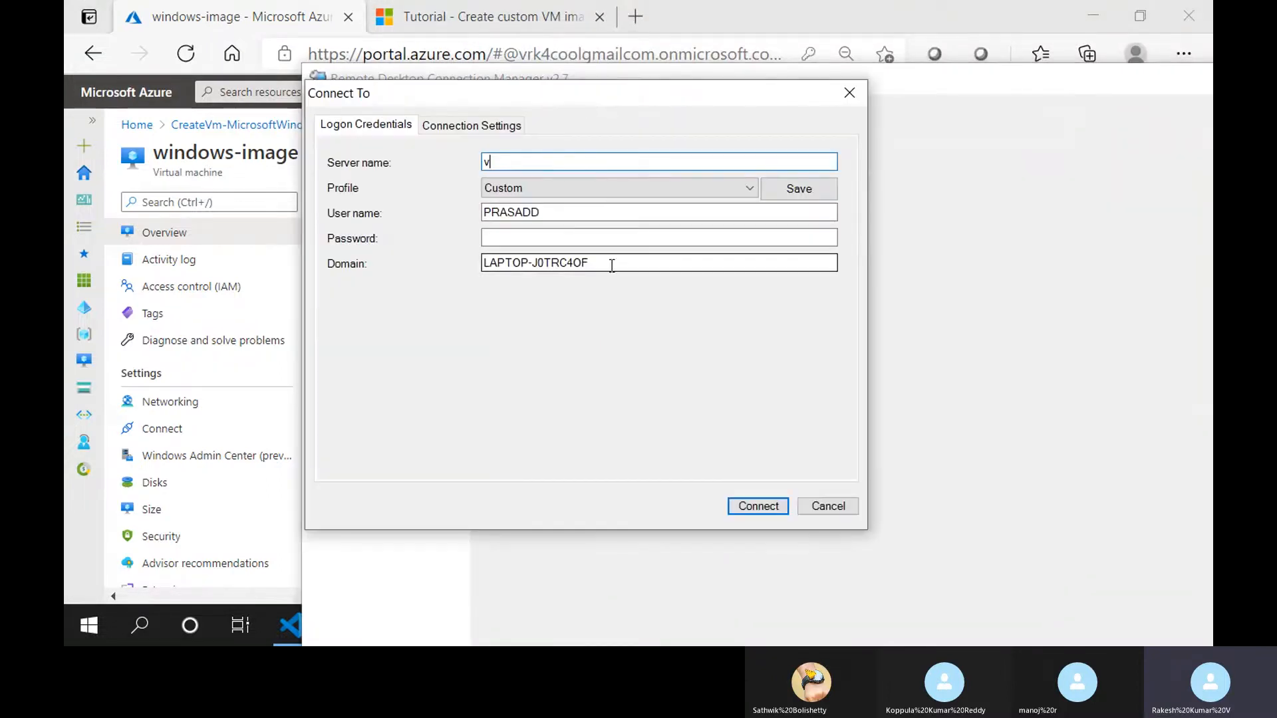
key("BackSpace")
key("ctrl+v")
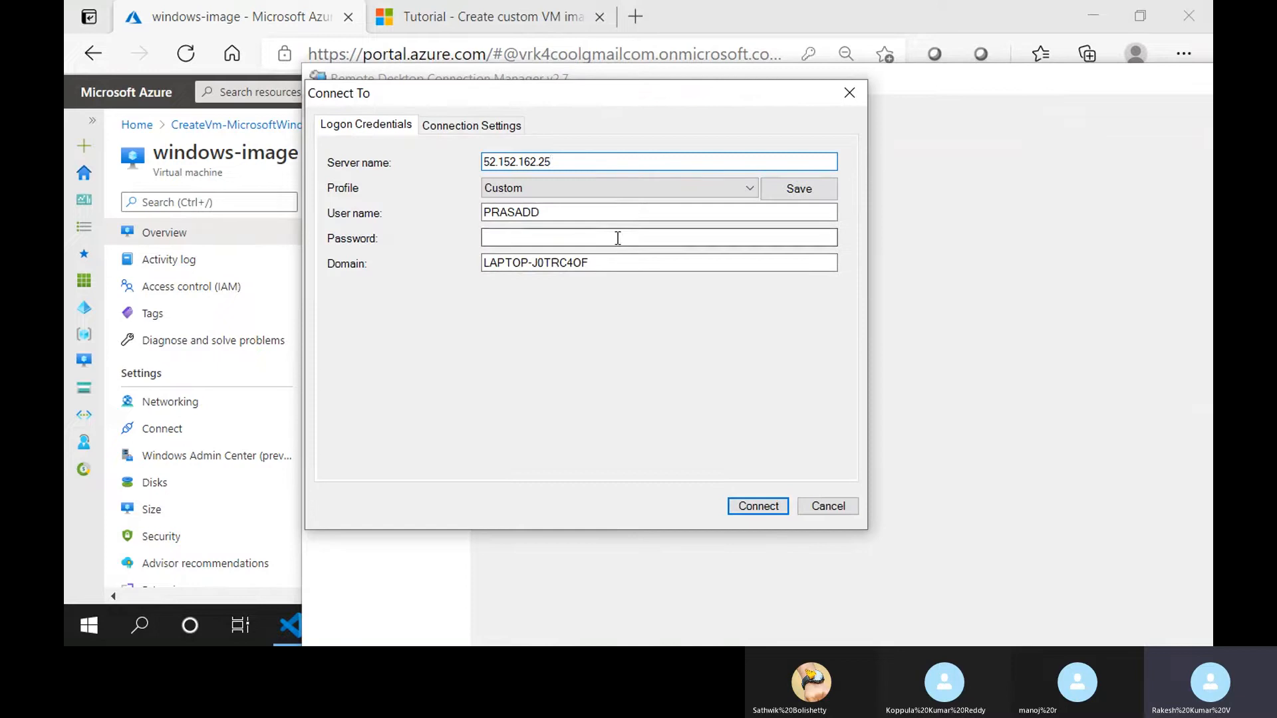
Set the user name to trainer, enter the account password, clear the domain and connect to the server.
double_click(553, 208)
type("tra")
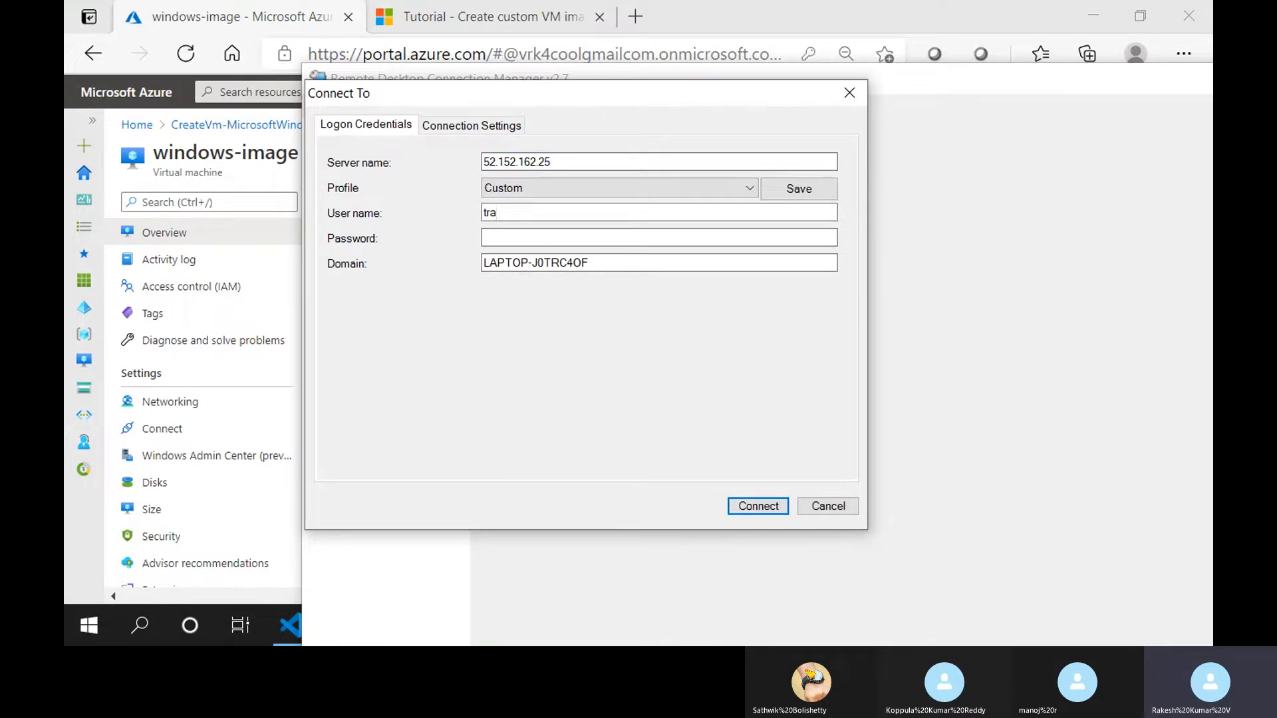
type("iner")
key("Tab")
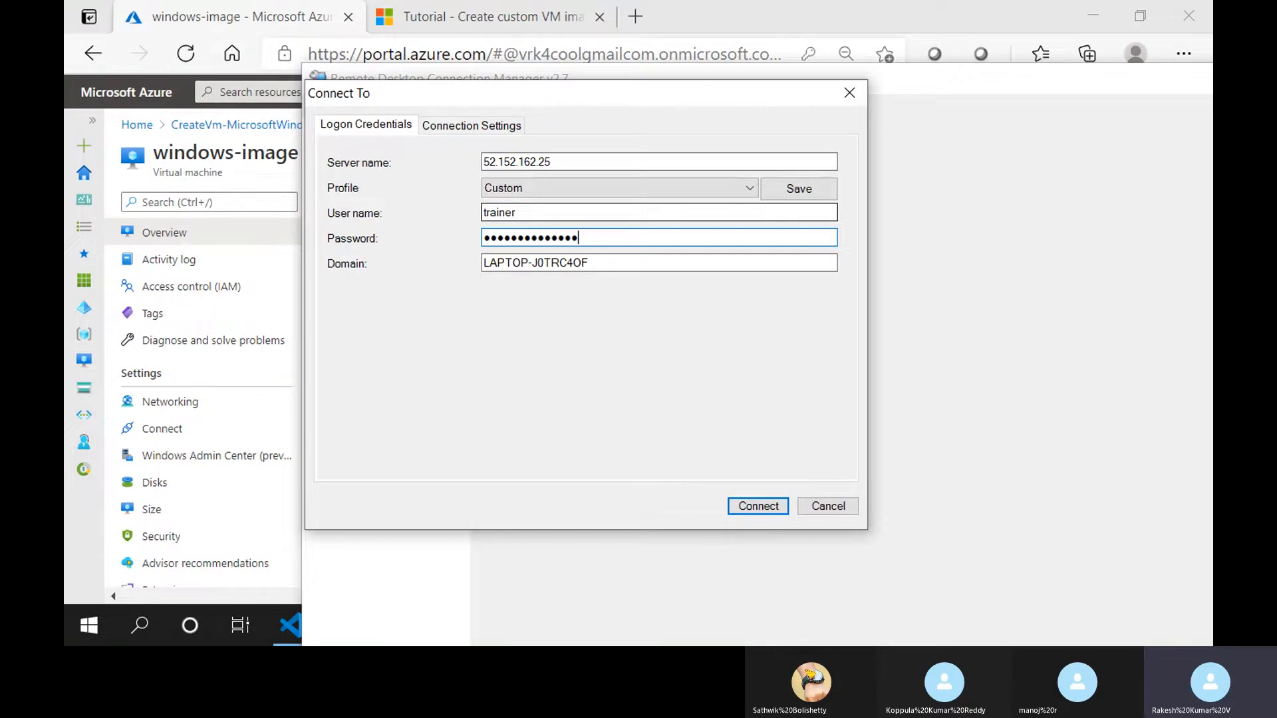
double_click(637, 263)
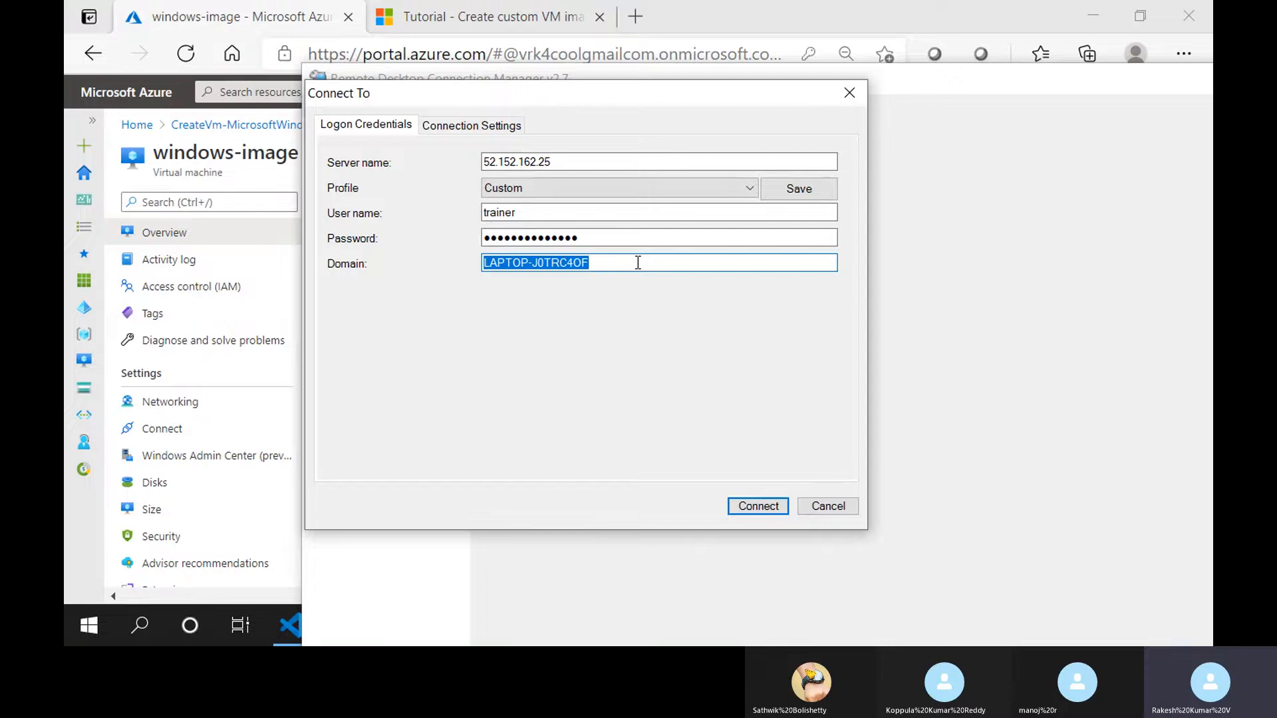
key("BackSpace")
left_click(757, 505)
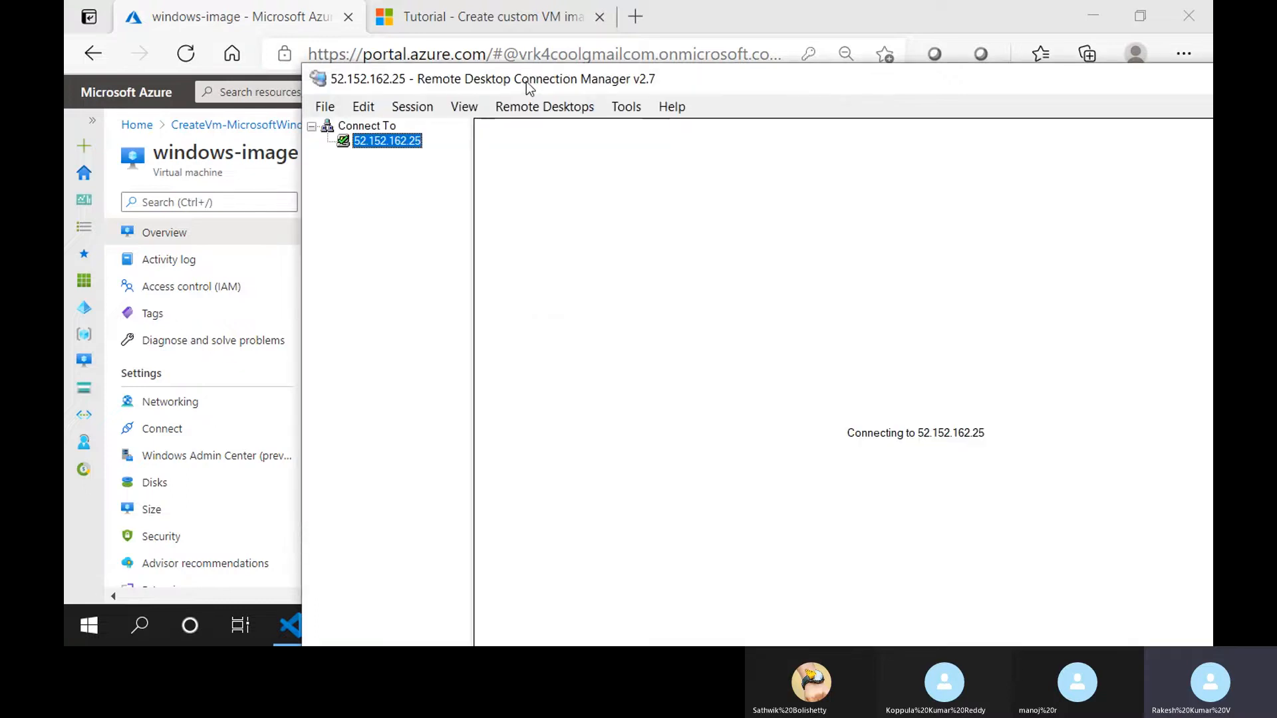
Close the leftover Remote Desktop Connection window and accept connecting to windows-image despite the certificate warning.
left_click_drag(532, 83, 286, 223)
left_click(930, 191)
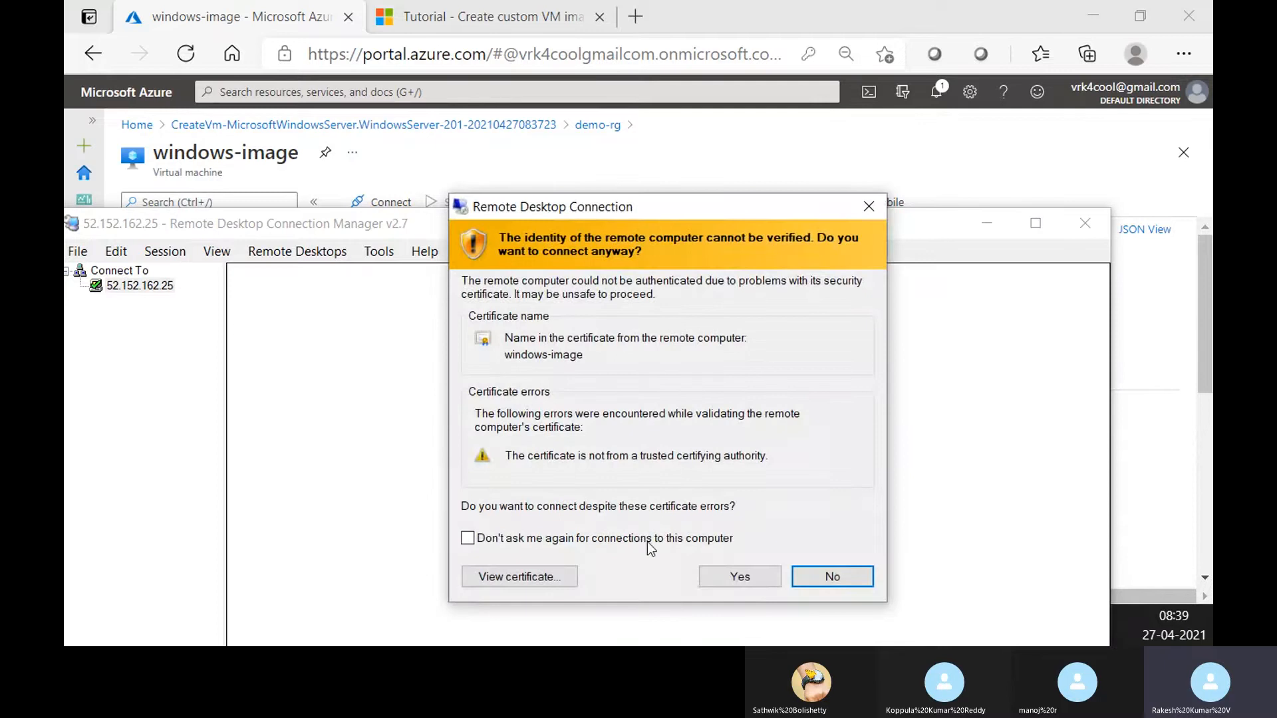
left_click(709, 574)
Try showing the remote session in full screen from the maximised Remote Desktop Connection Manager window.
left_click_drag(465, 226, 594, 102)
double_click(393, 97)
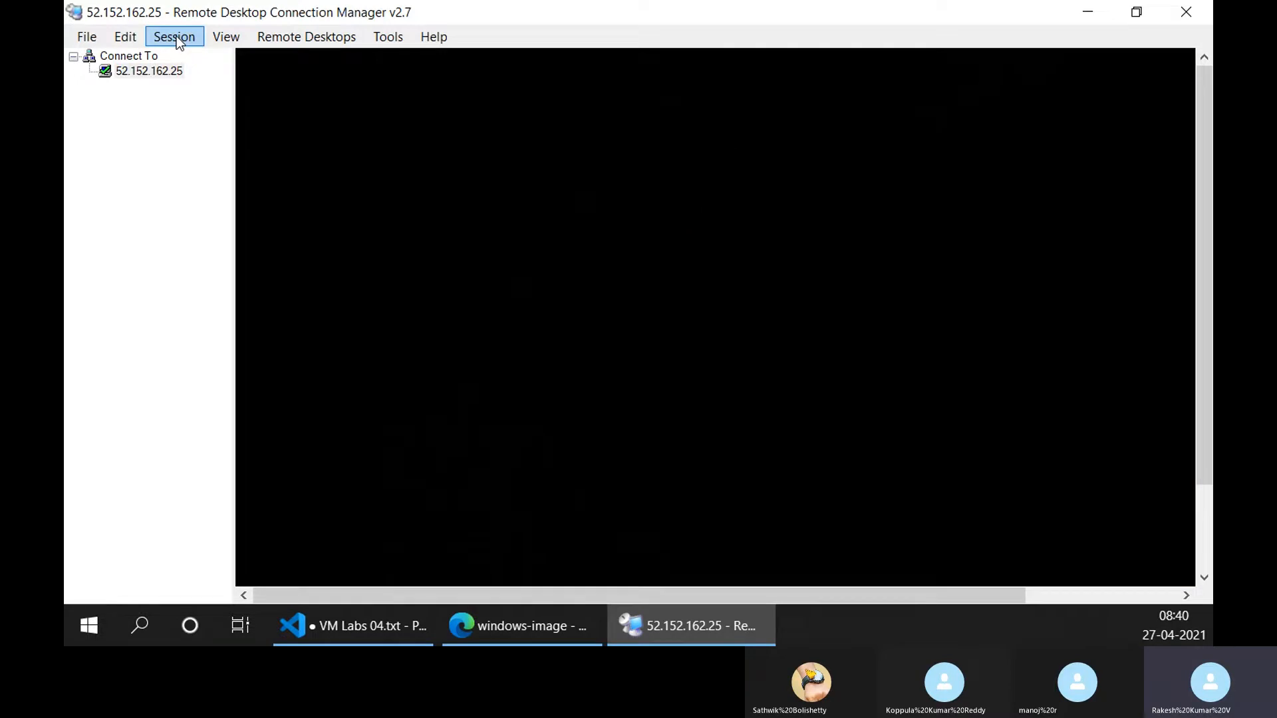
left_click(174, 36)
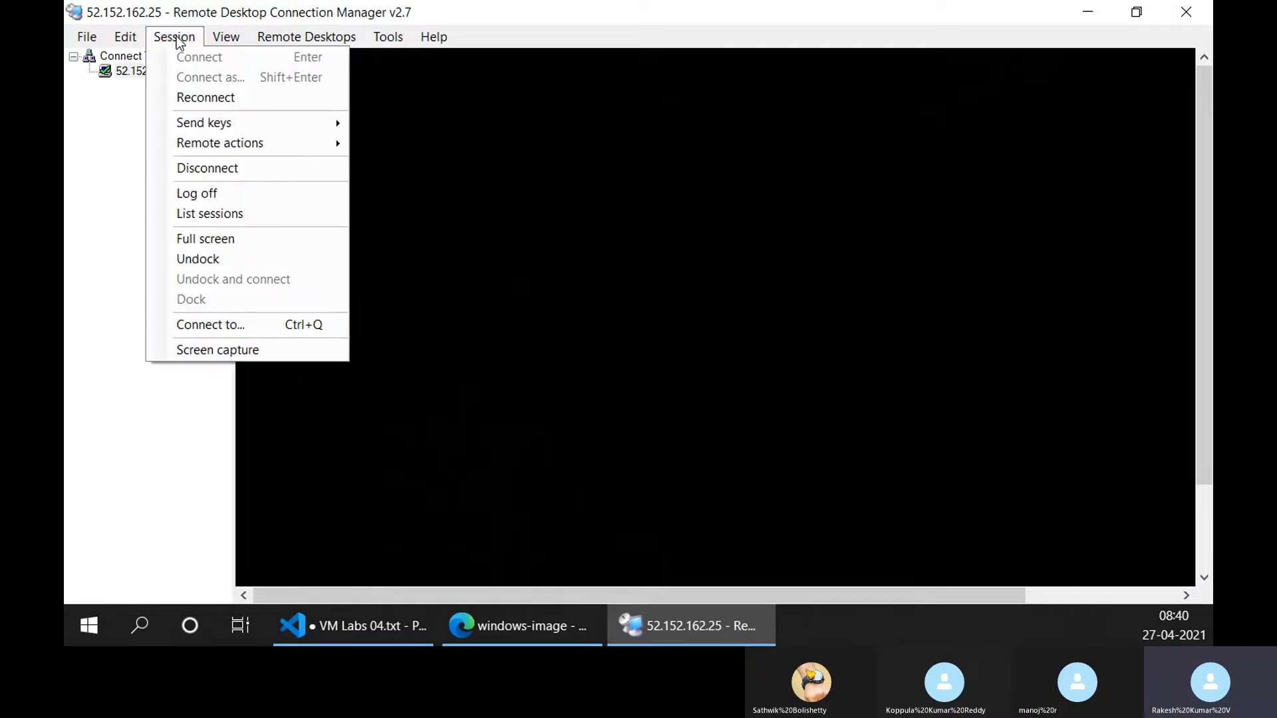
left_click(552, 114)
left_click(175, 37)
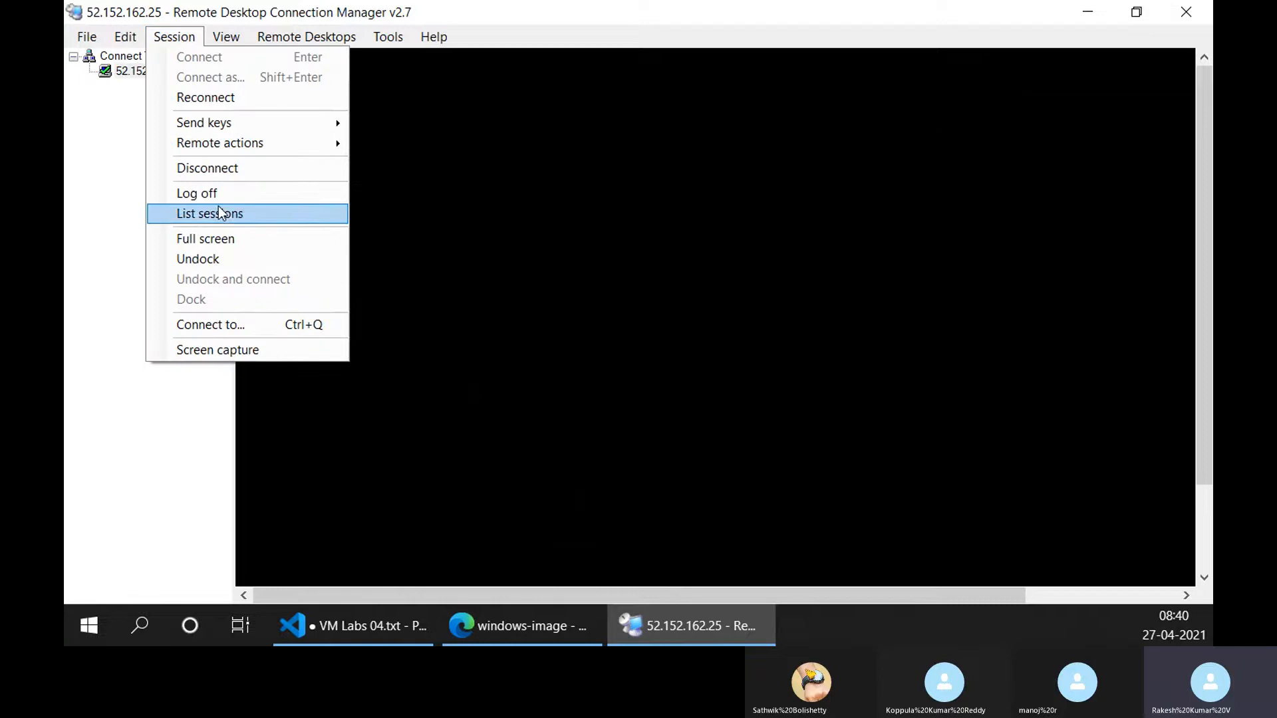
left_click(224, 236)
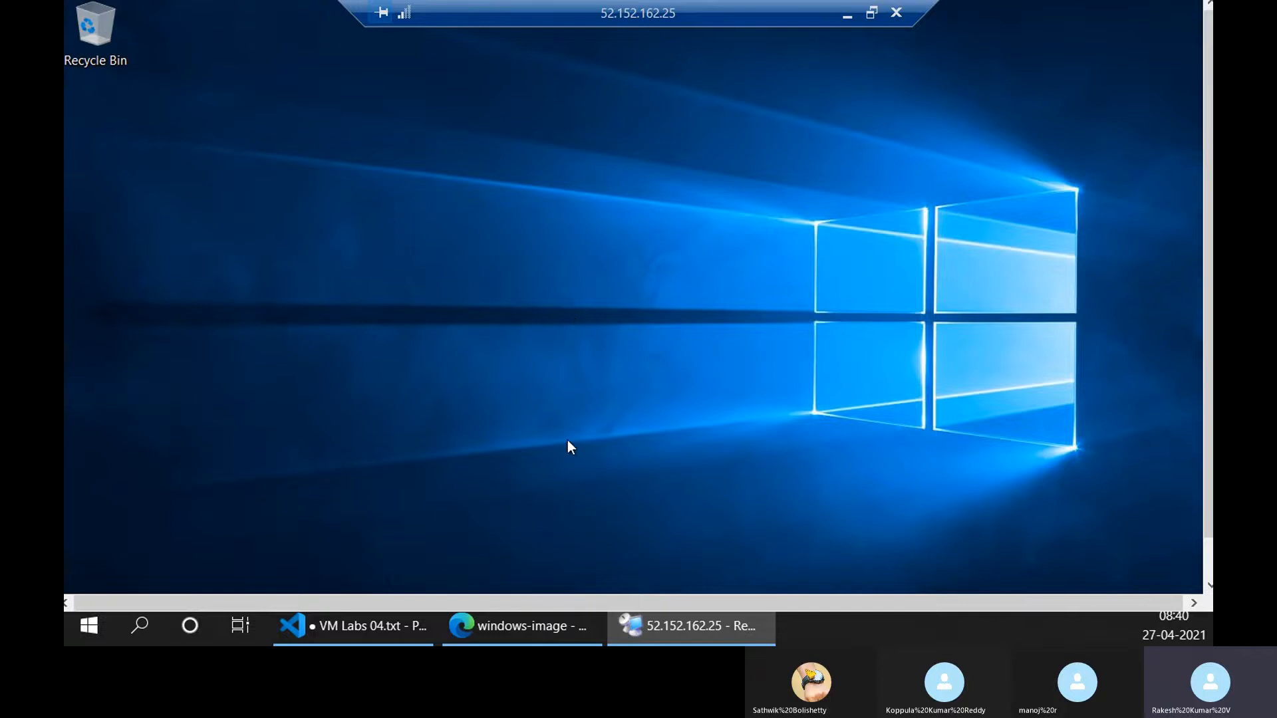
left_click(872, 12)
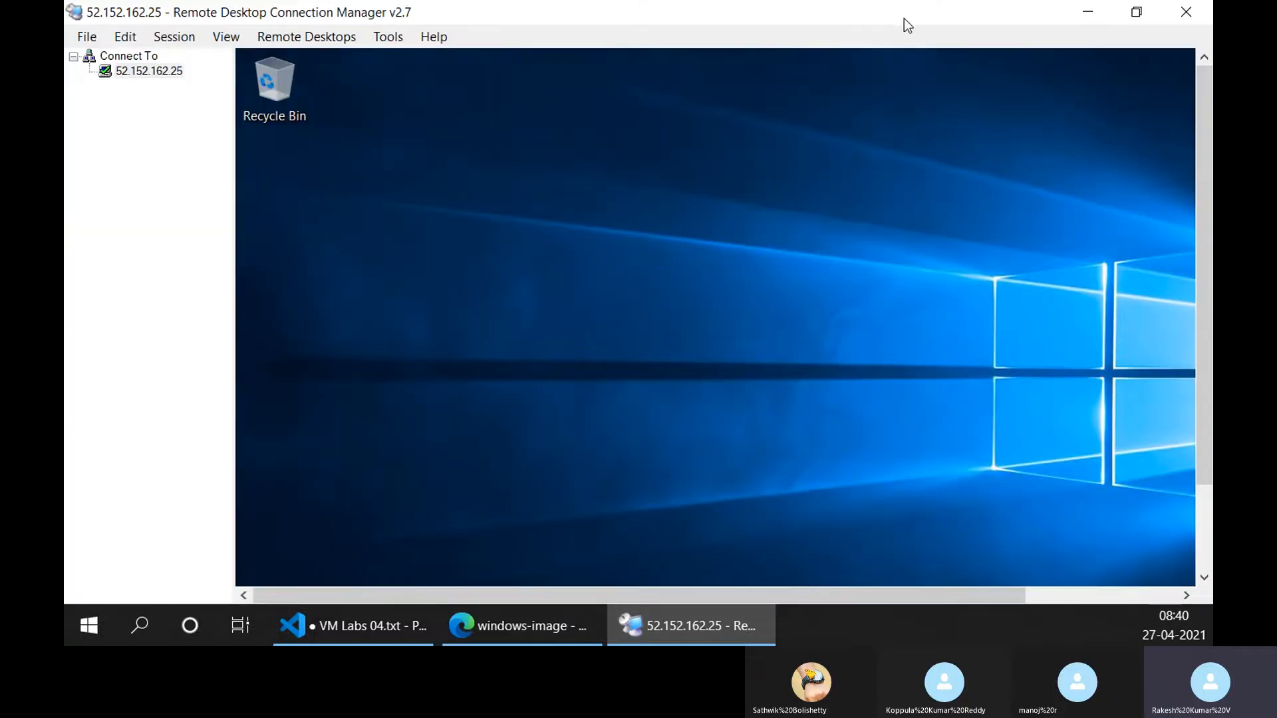
Restore the connection manager window to a smaller size and show the remote session in full screen.
left_click_drag(904, 18, 875, 58)
left_click(267, 82)
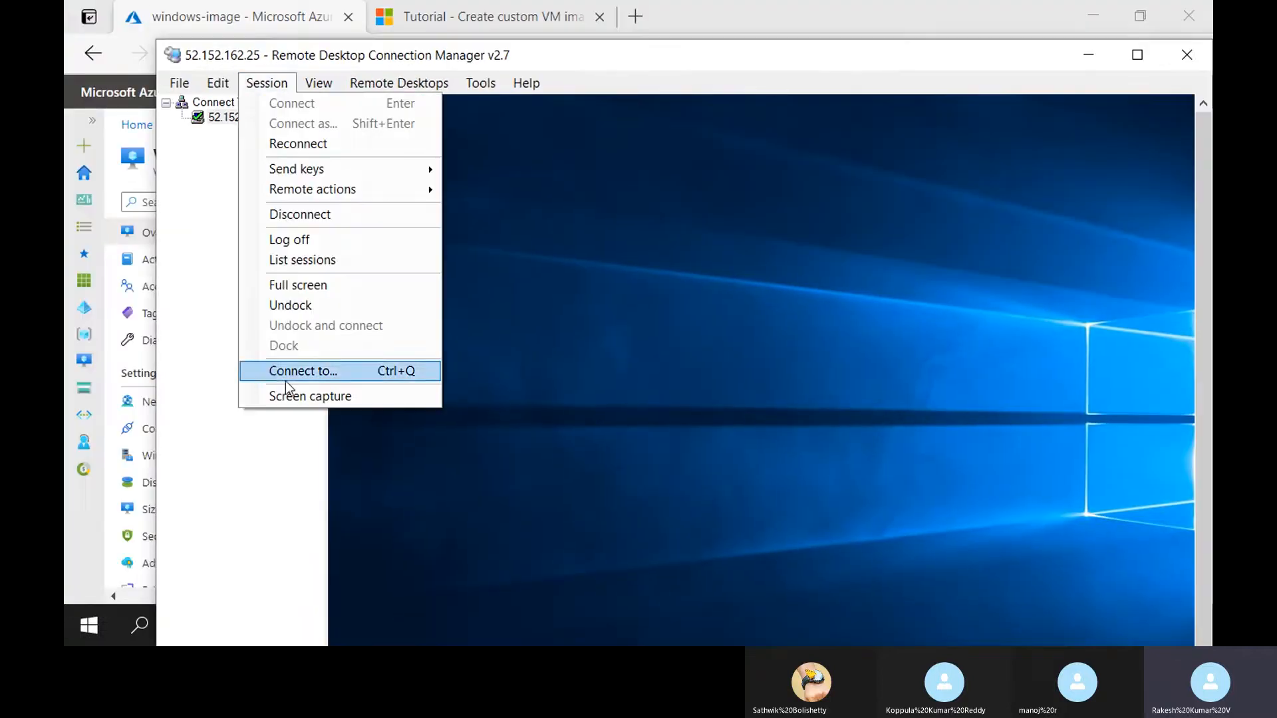
left_click(286, 282)
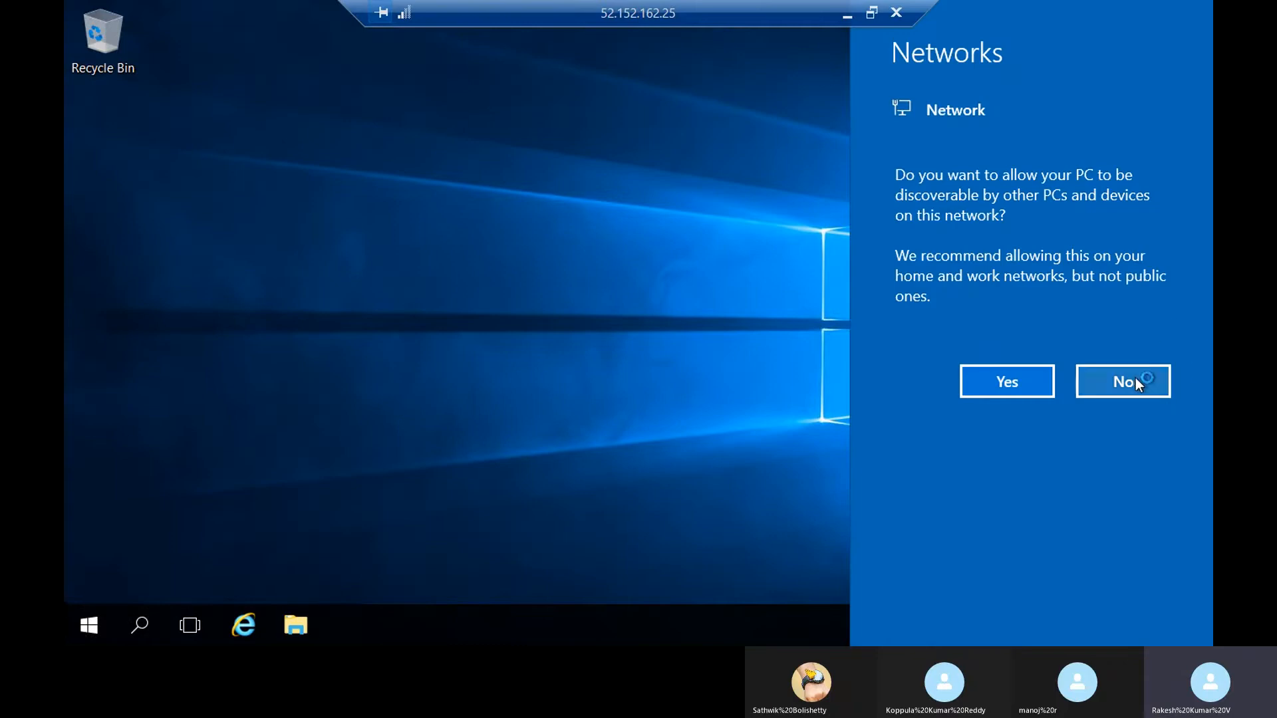
Decline making the server discoverable on the network and create a folder named folder1 in Documents.
left_click(1136, 378)
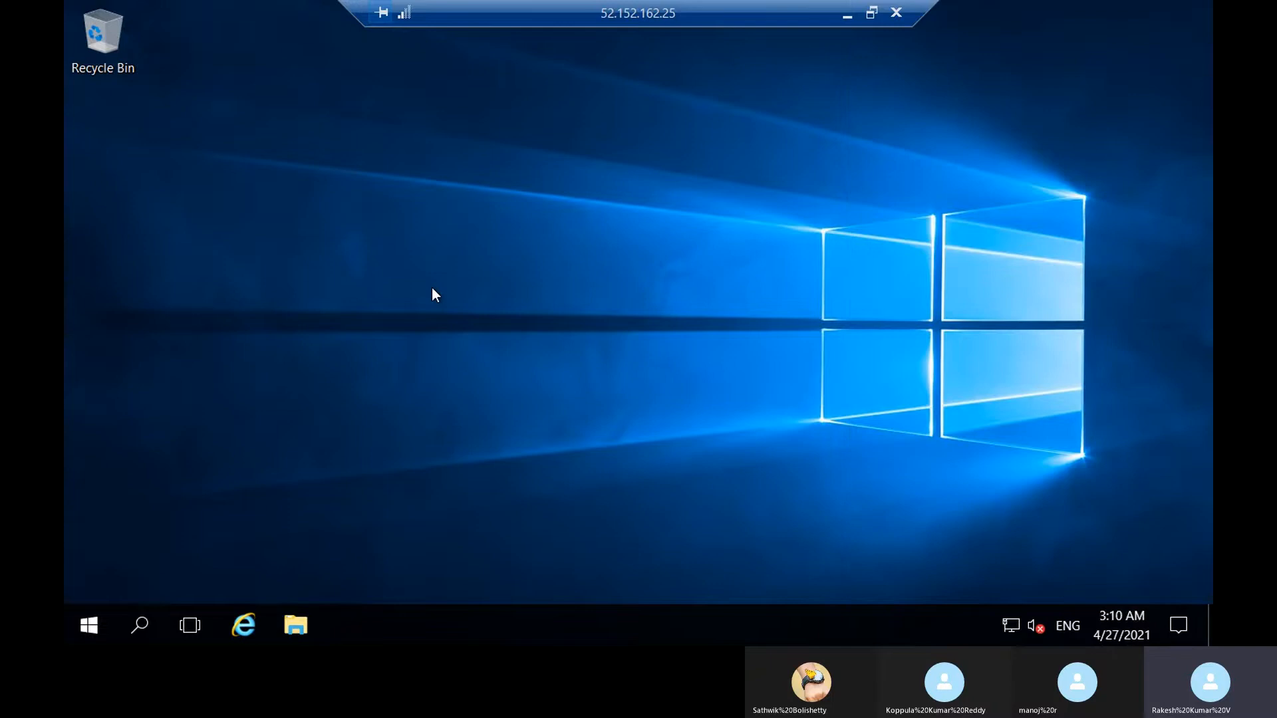
key("super+e")
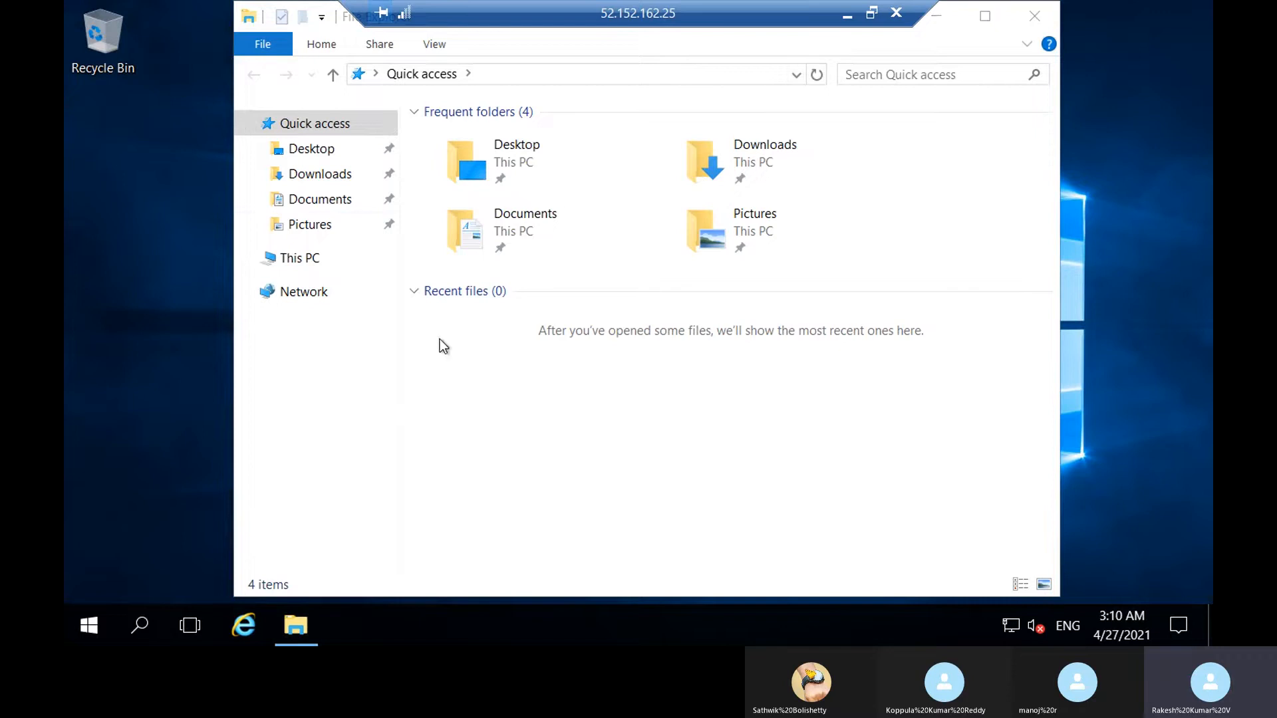
left_click(337, 200)
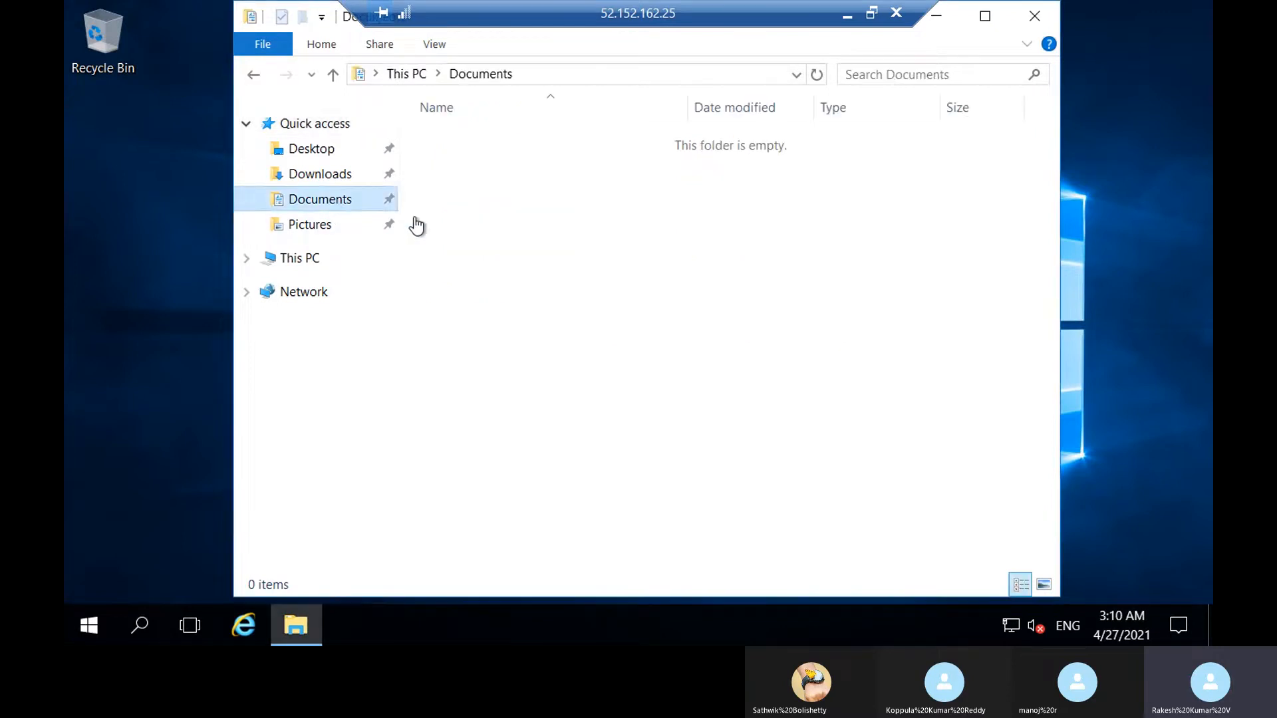
right_click(550, 237)
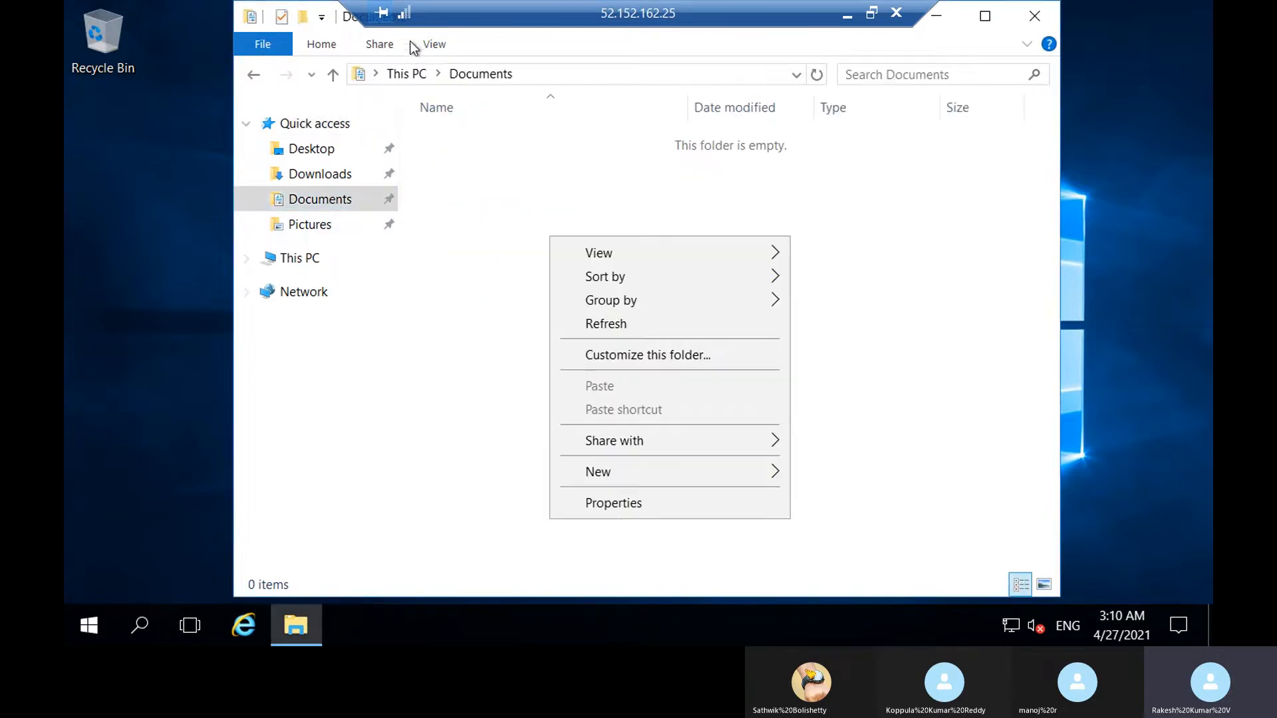
left_click(302, 17)
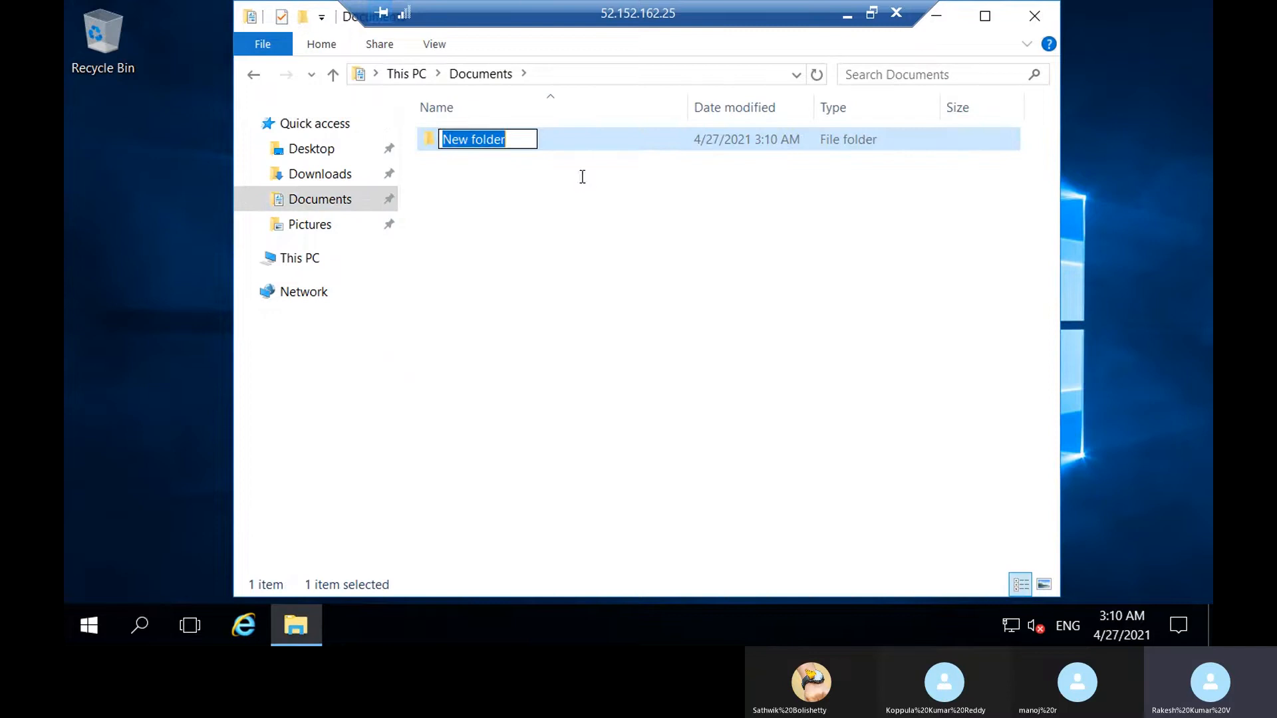
type("folder1")
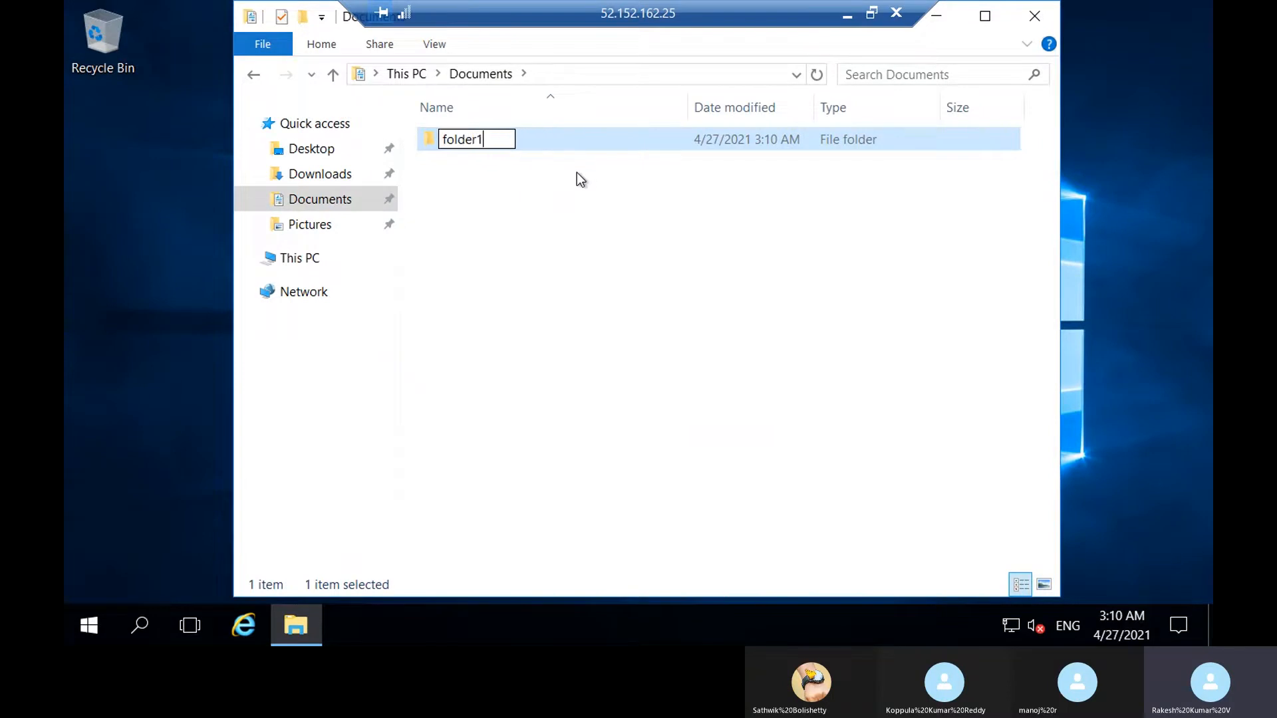
key("Return")
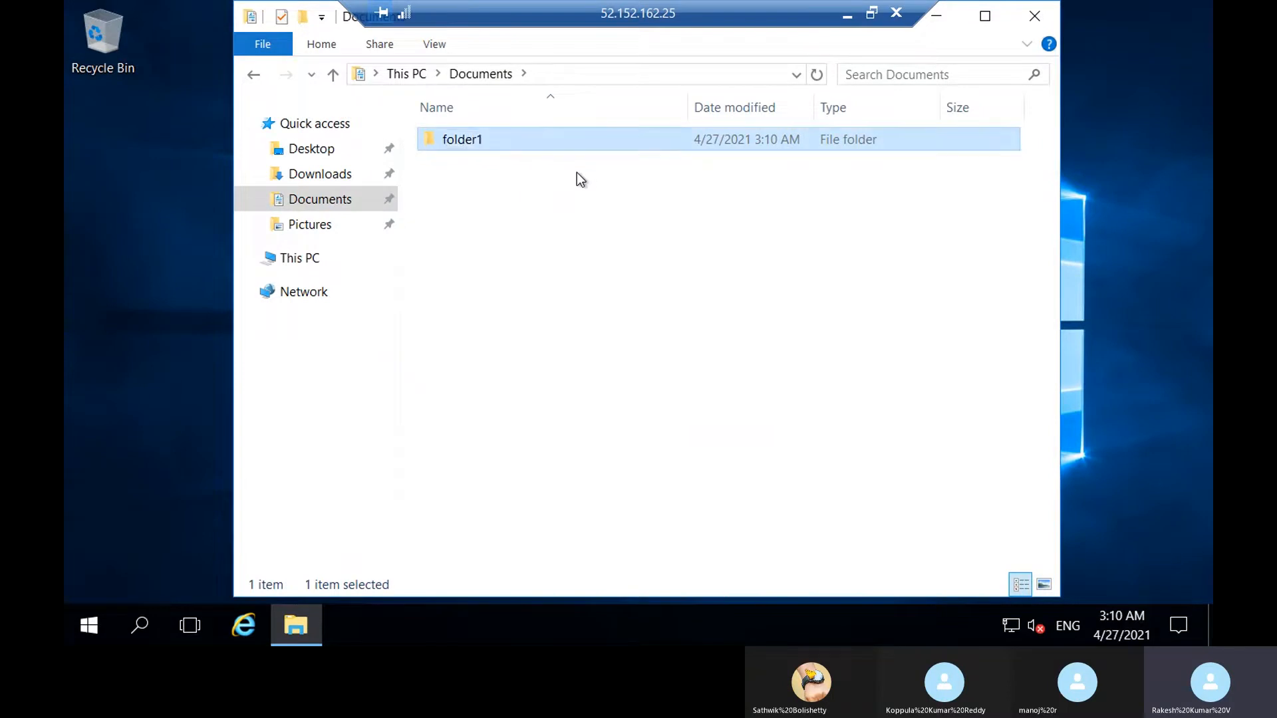
Open folder1 and create a text document named demo in it.
key("Return")
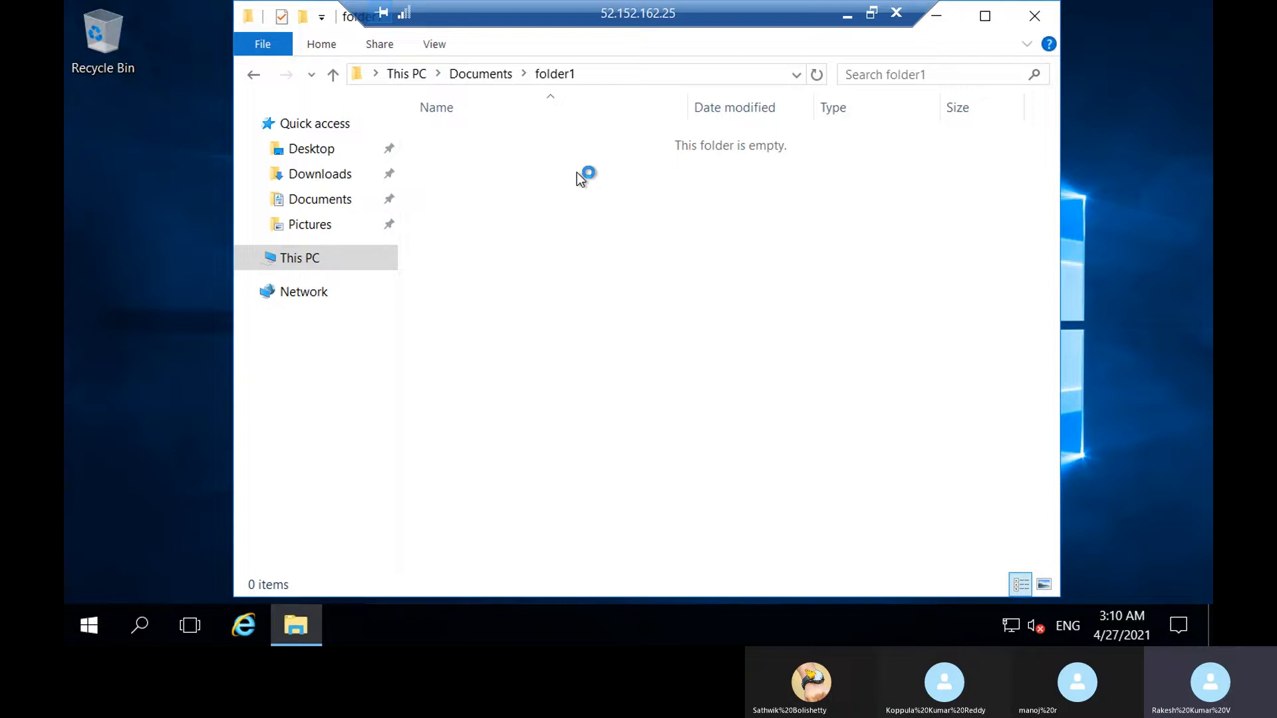
right_click(576, 231)
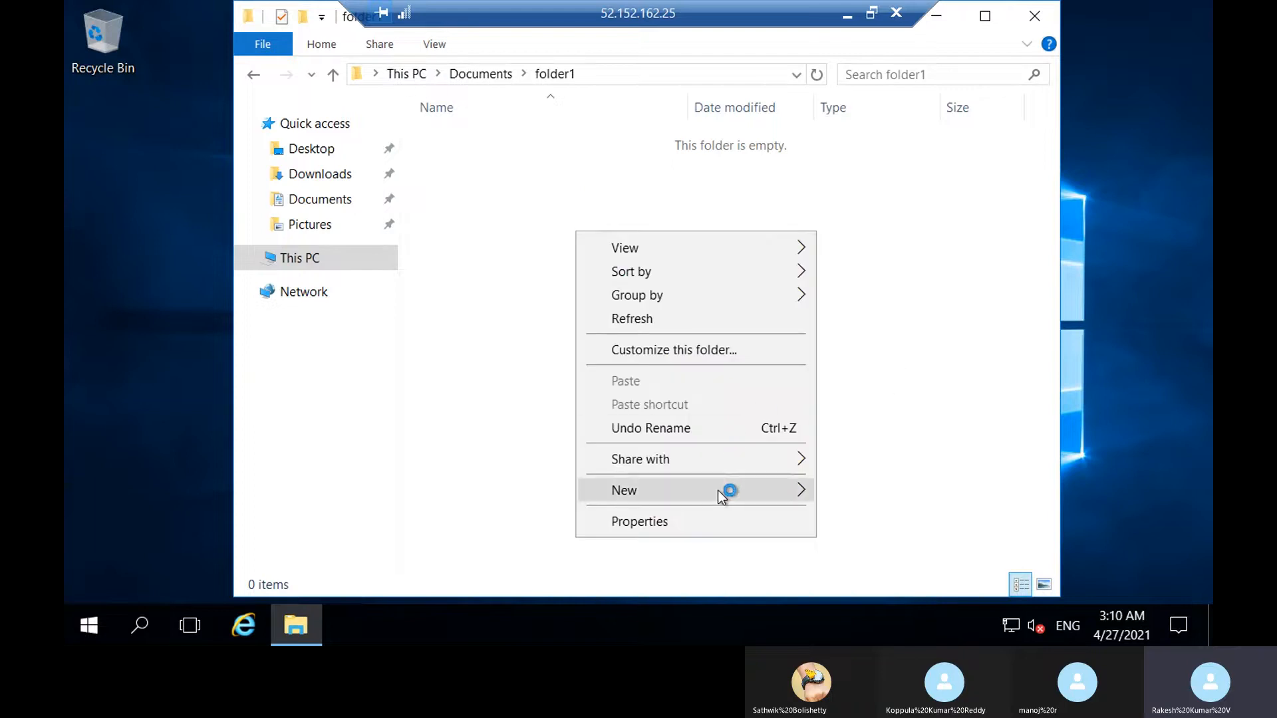
mouse_move(744, 495)
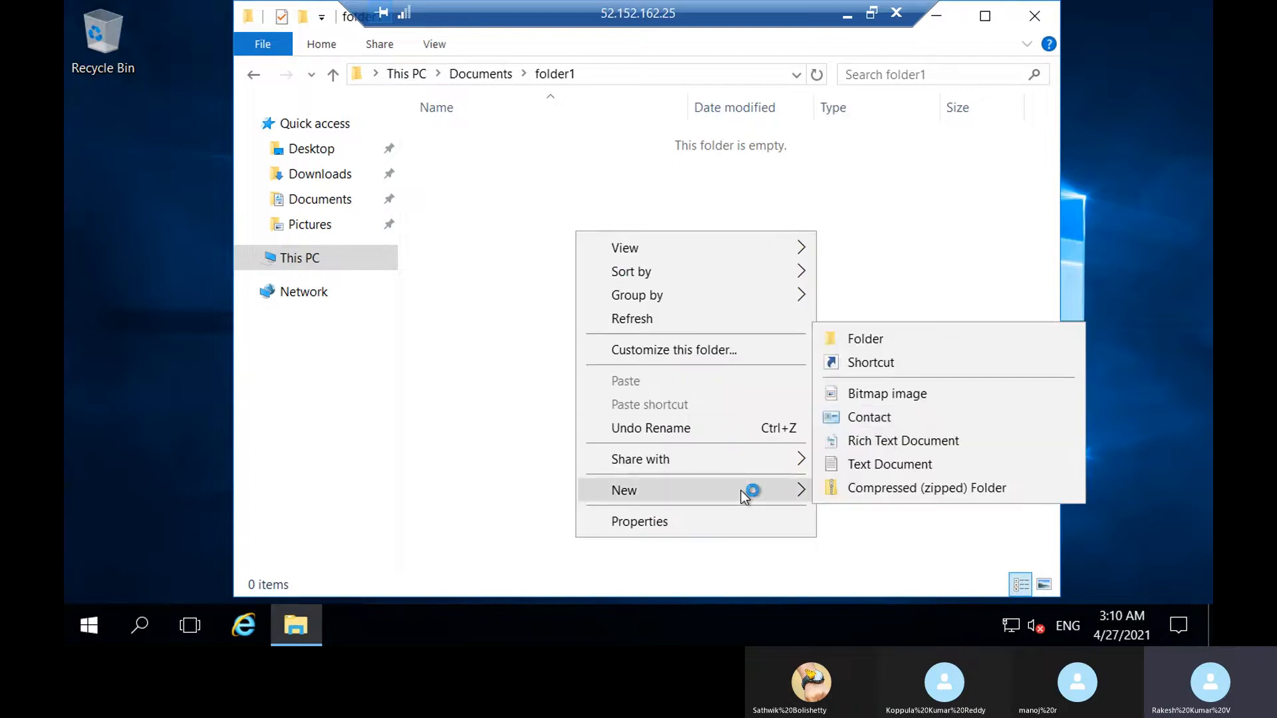
left_click(884, 465)
type("de")
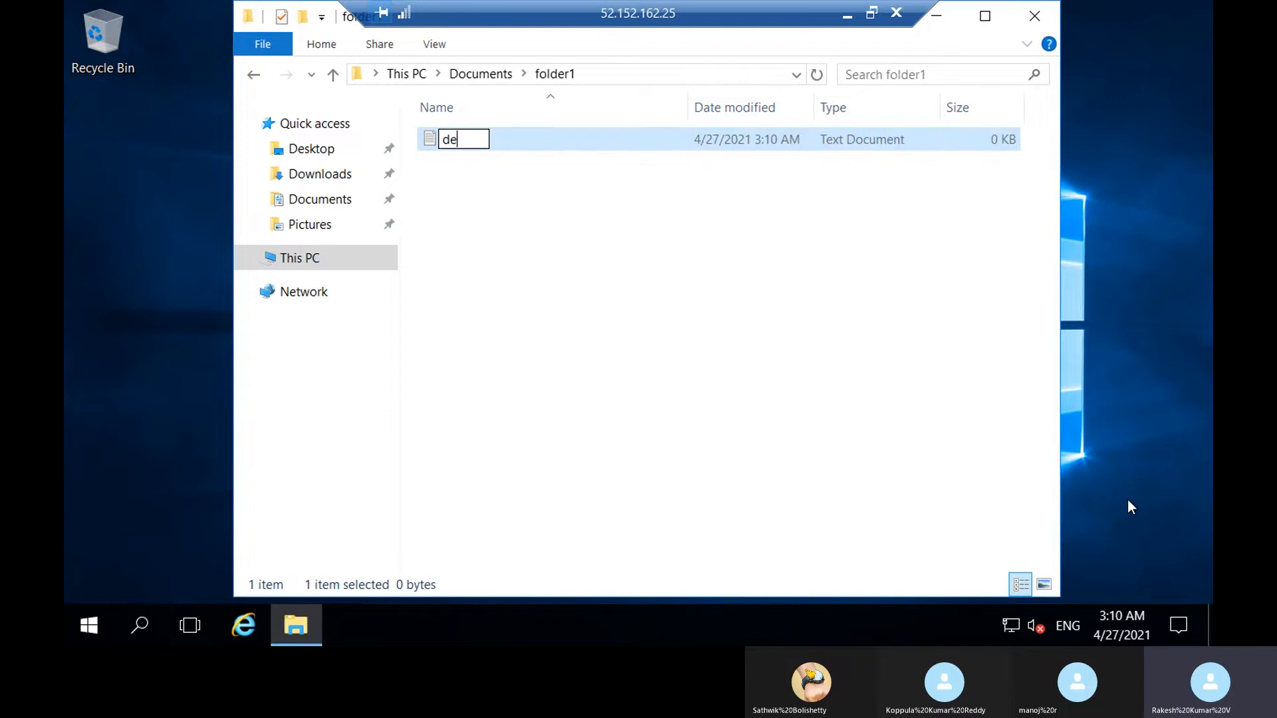
type("mo")
key("Return")
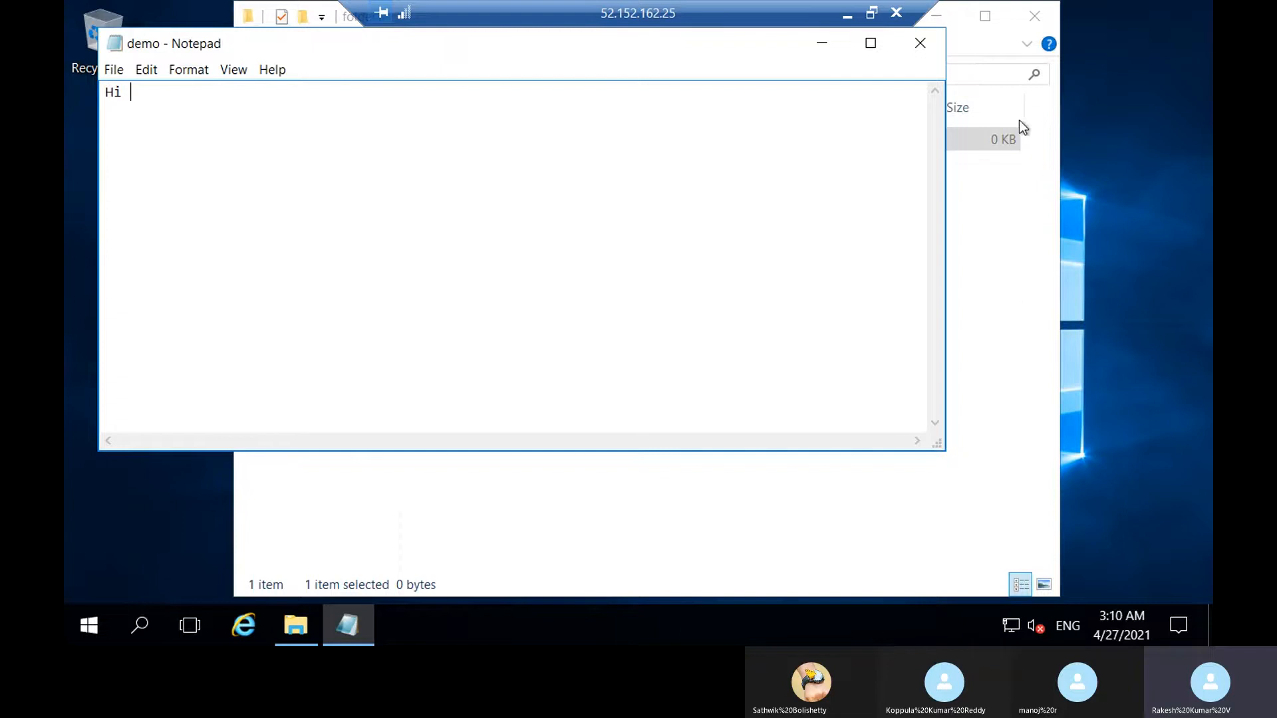
Save the demo document with the text "Hi" and close both it and the File Explorer window.
key("ctrl+s")
left_click(929, 46)
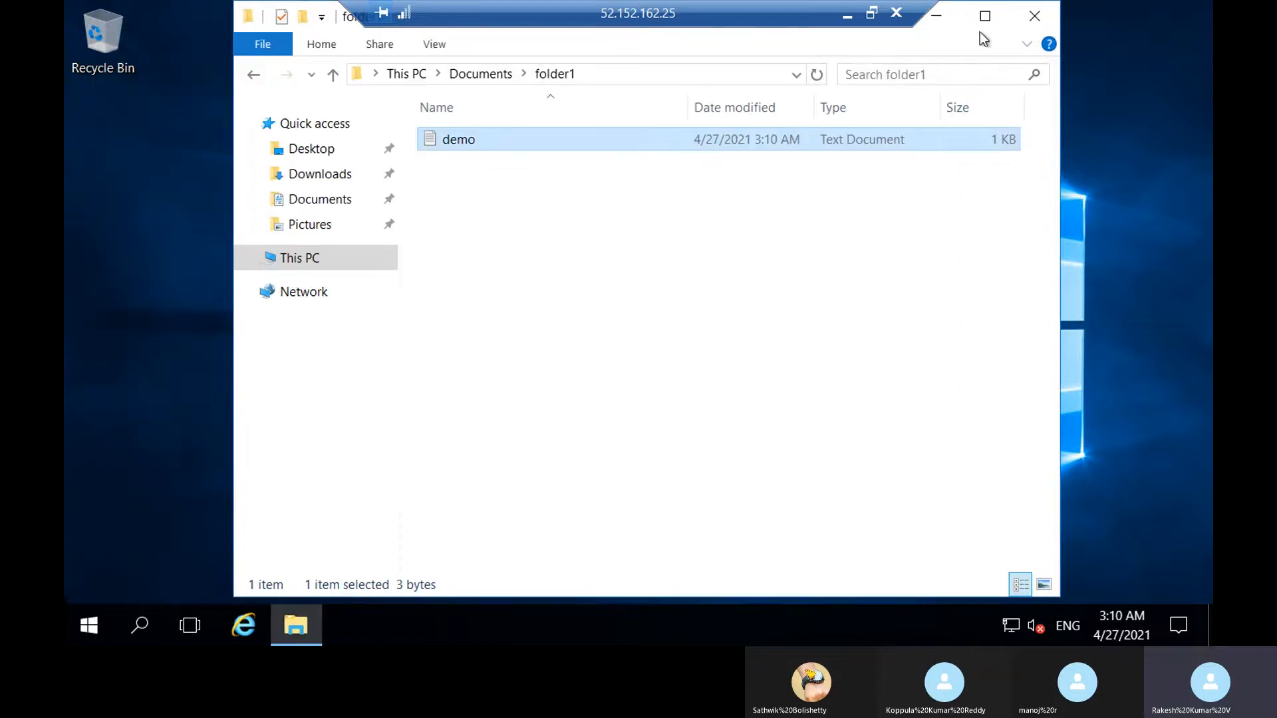
left_click(1033, 20)
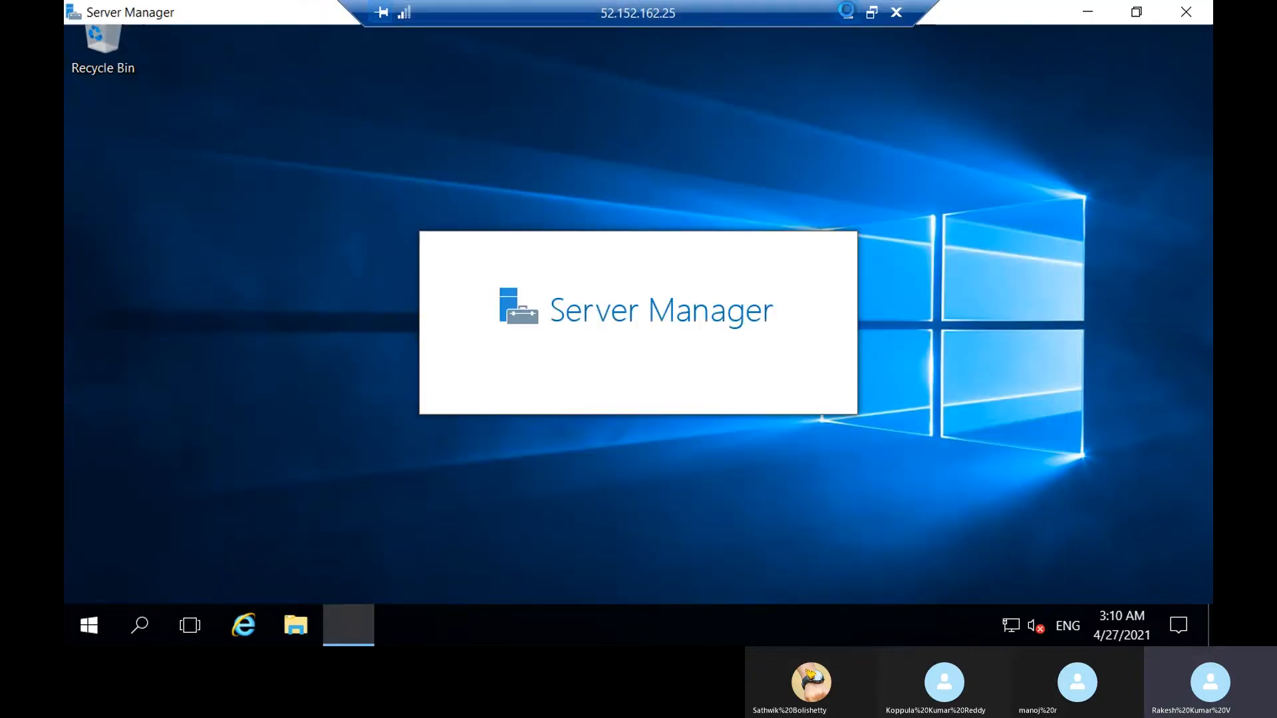
Minimise the remote session and copy the Get-AzVM code block from the custom VM image tutorial in the browser.
left_click(847, 13)
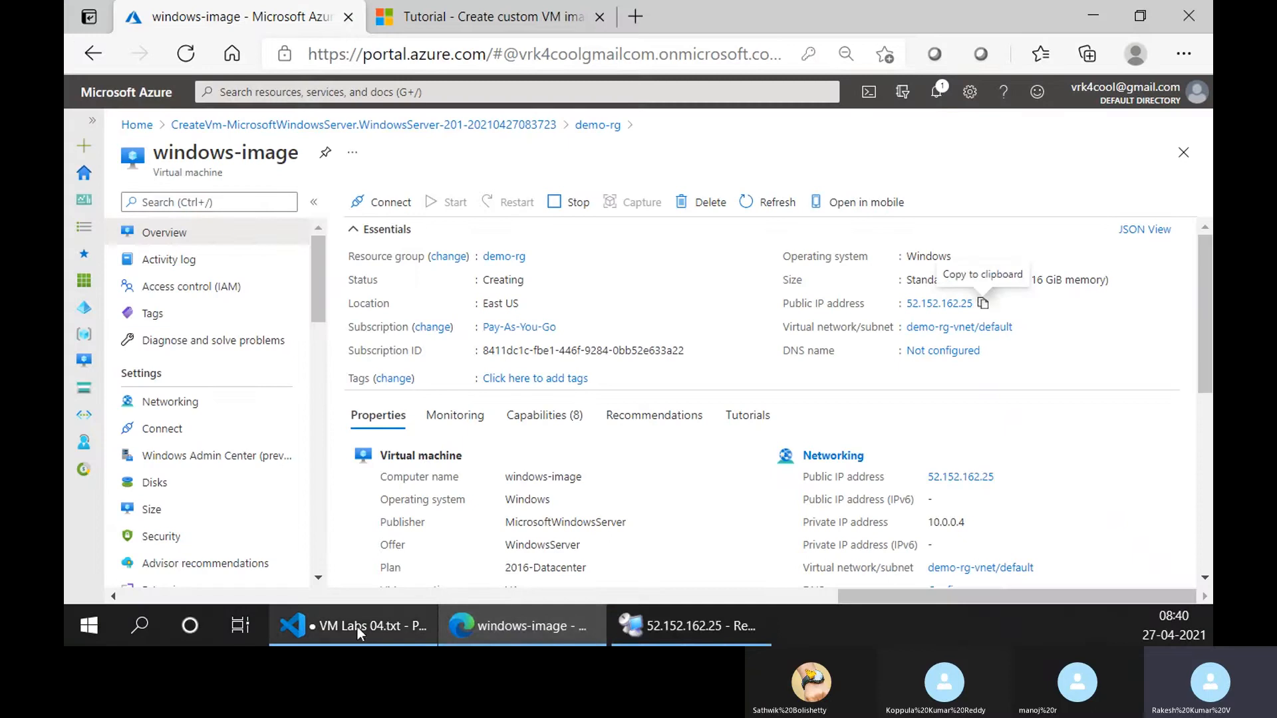
left_click(450, 20)
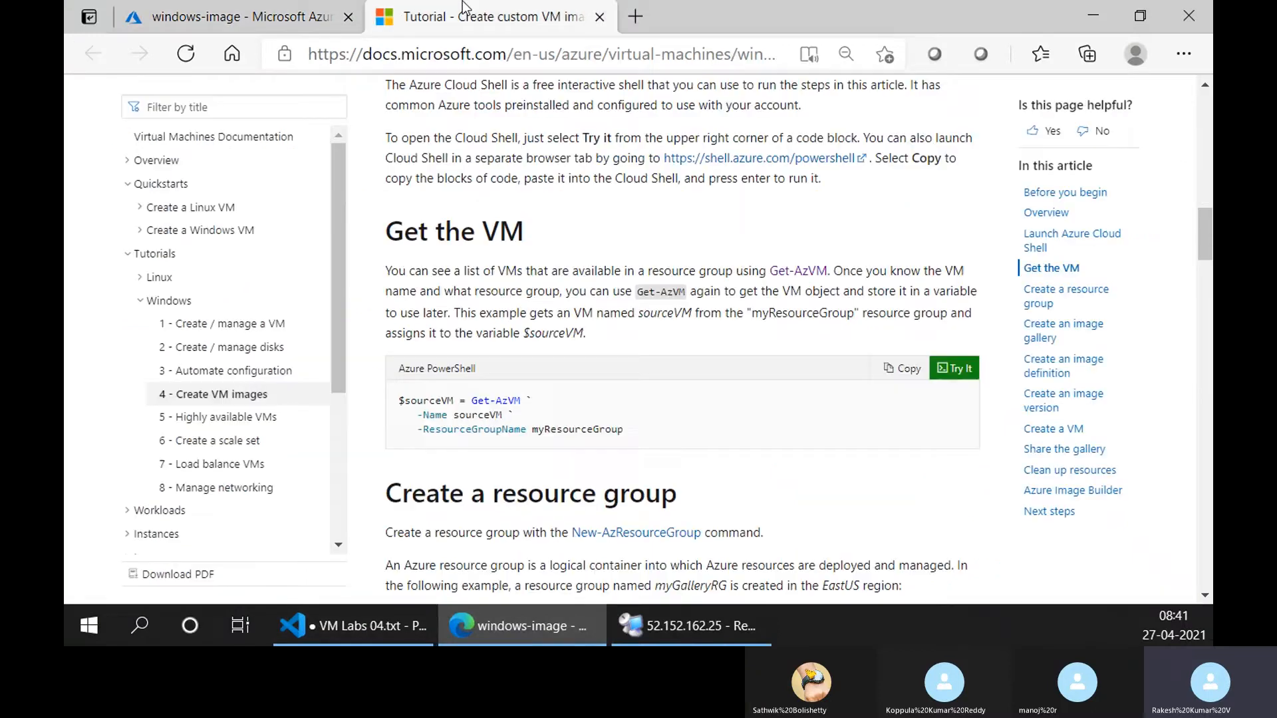
left_click(904, 373)
Open Cloud Shell in the Azure portal and create its storage under the Pay-As-You-Go subscription.
left_click(240, 16)
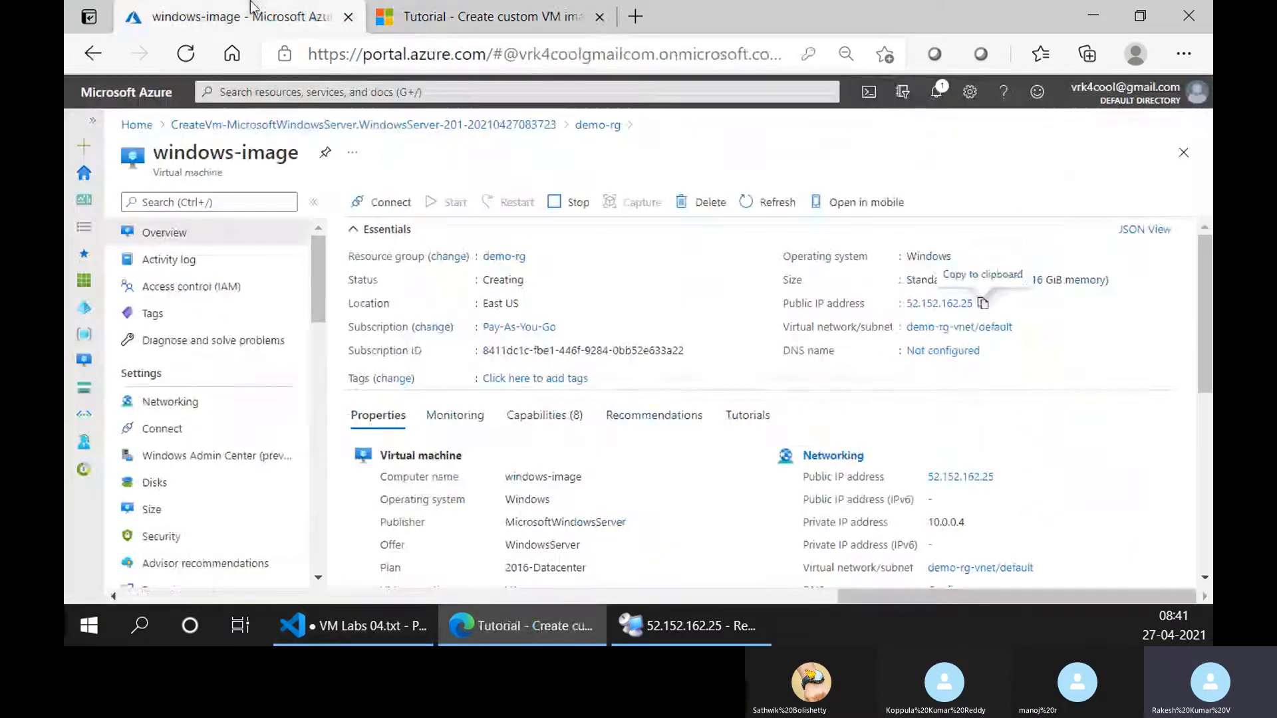
left_click(864, 93)
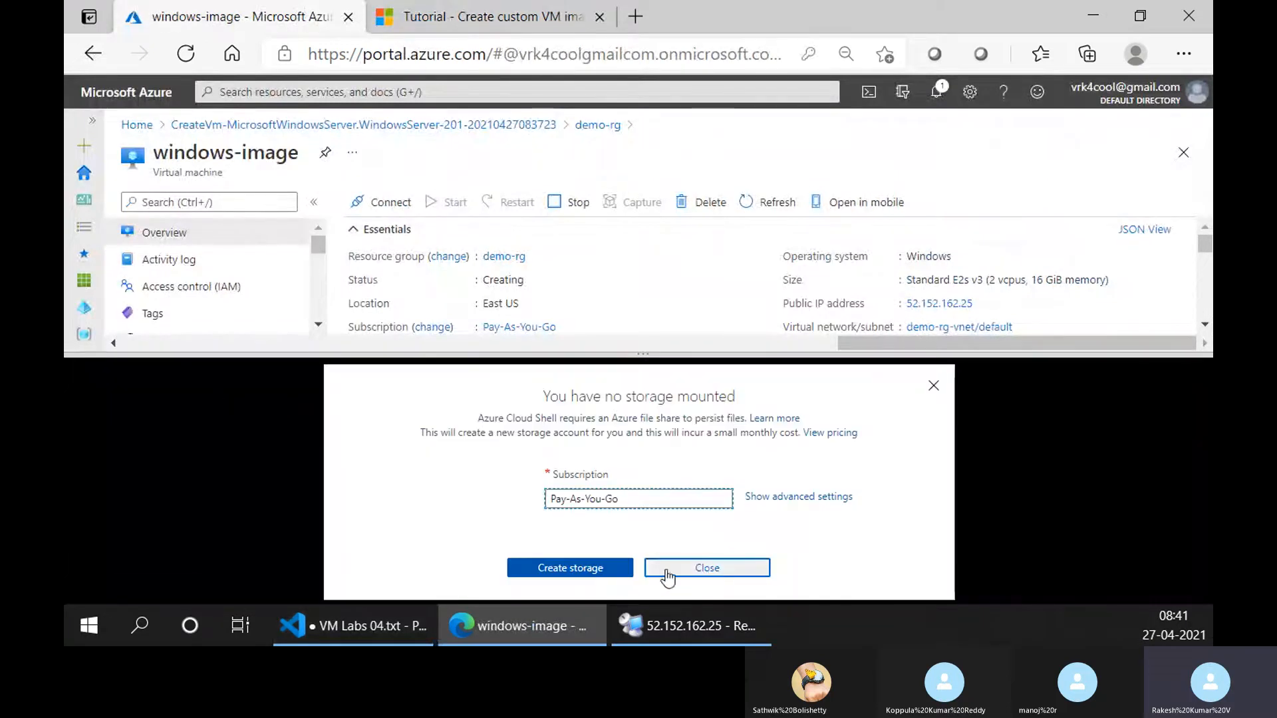
left_click(625, 569)
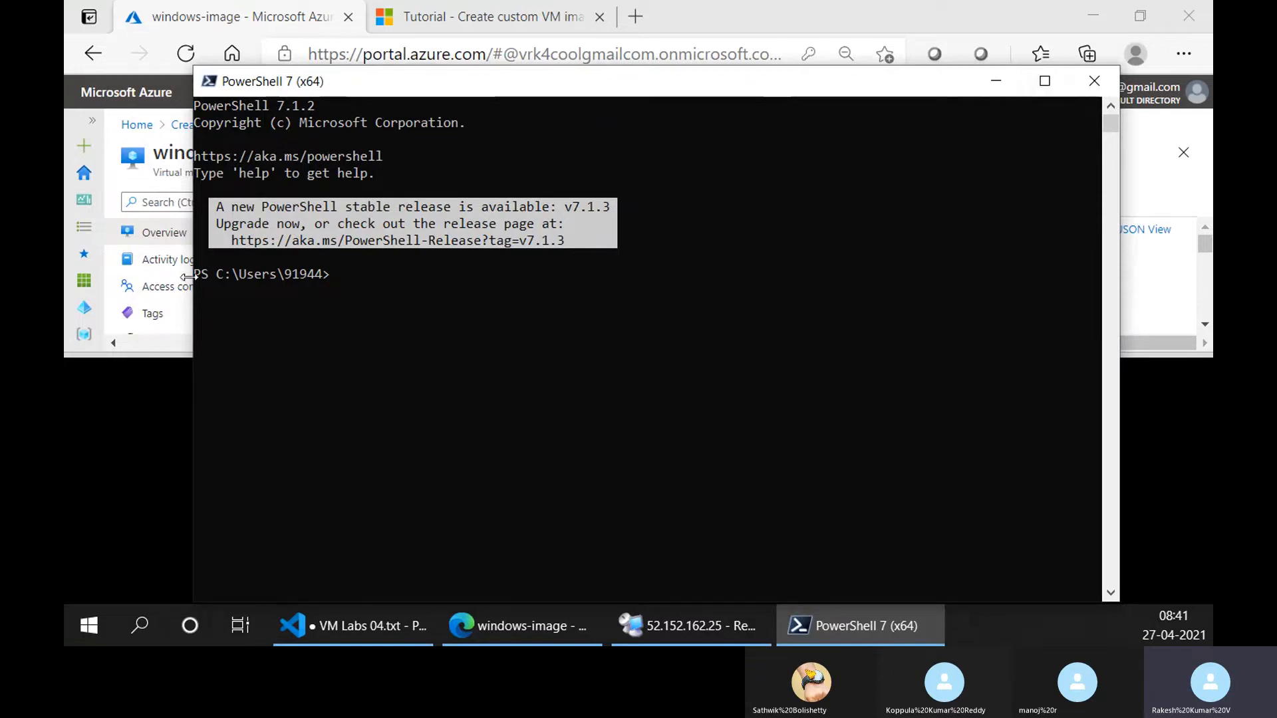
Return to the portal, open a new Cloud Shell session in a separate tab and close the shell pane on the windows-image page.
left_click(174, 439)
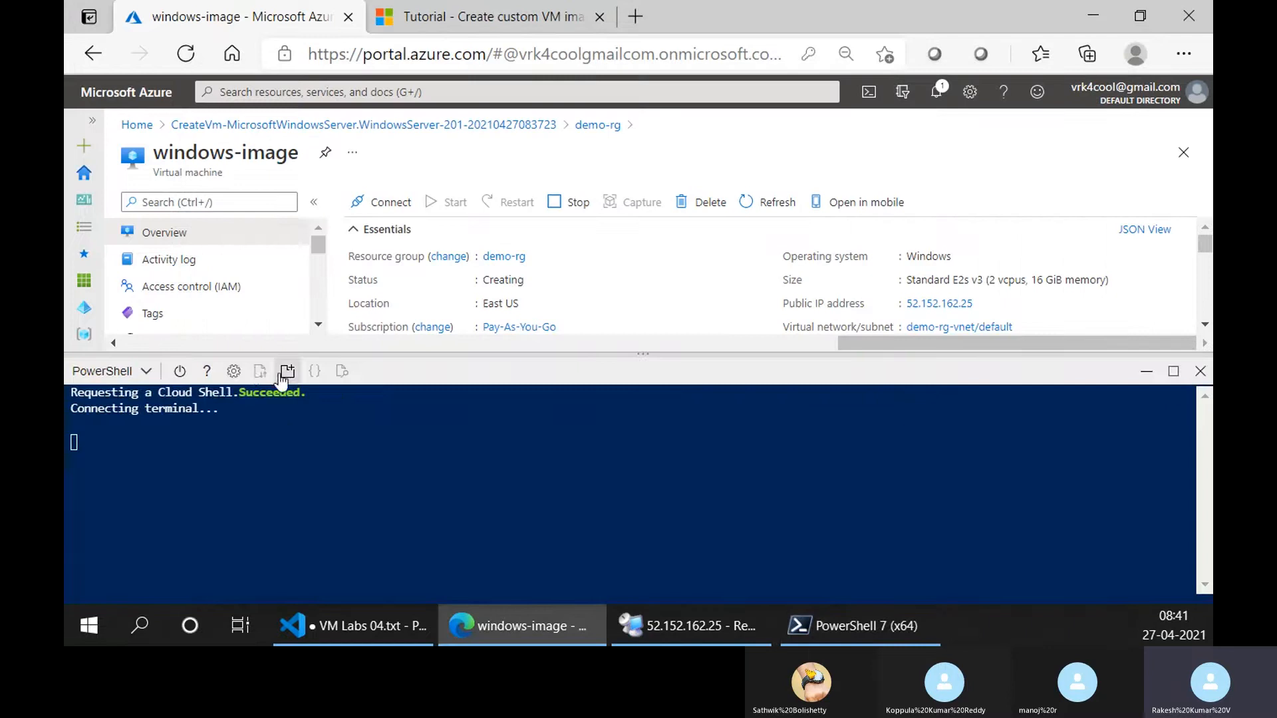
left_click(285, 374)
left_click(283, 12)
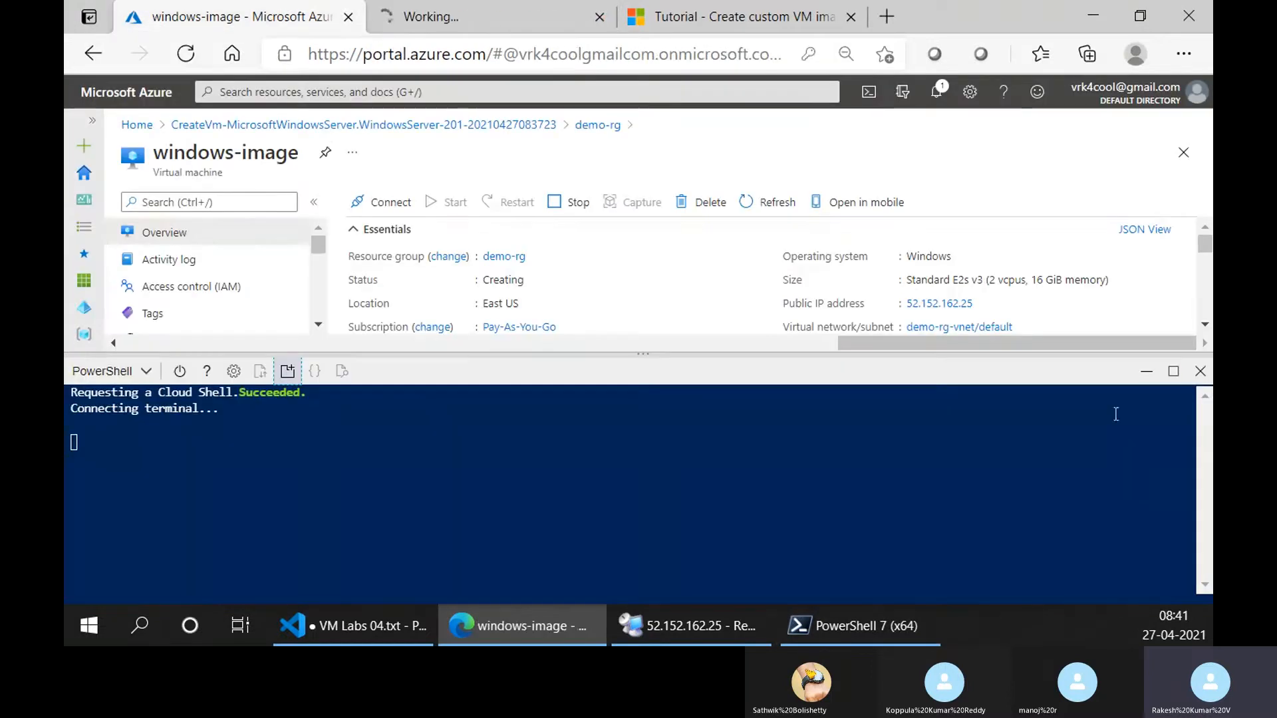
left_click(1199, 371)
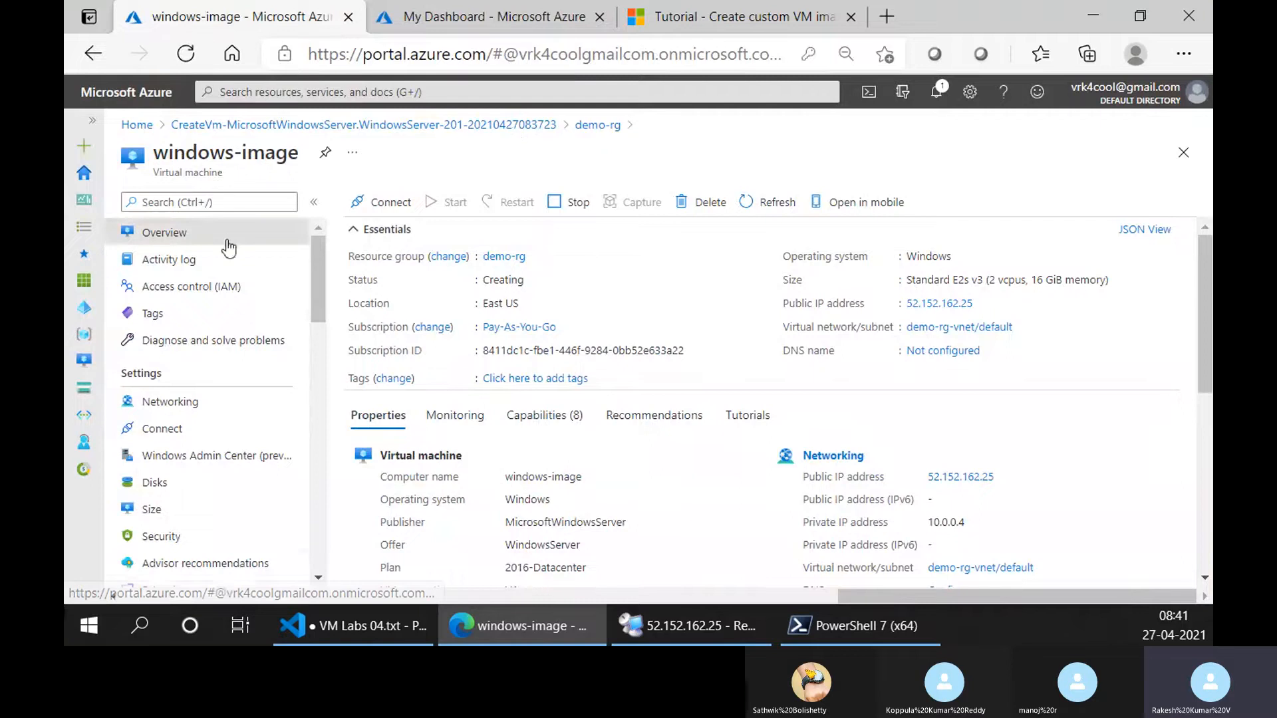
Look through the windows-image virtual machine's pages from Activity log through Networking to Disks.
scroll(213, 552, "down", 1)
scroll(211, 545, "up", 1)
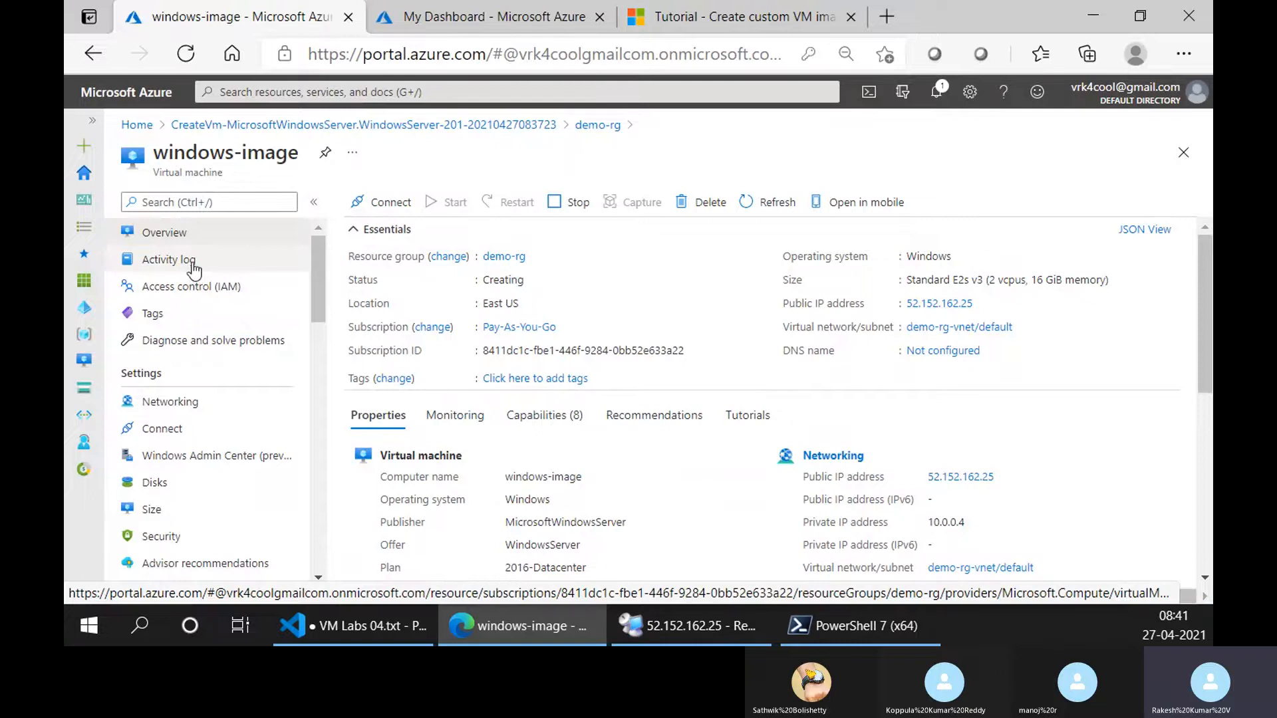
left_click(193, 266)
left_click(190, 285)
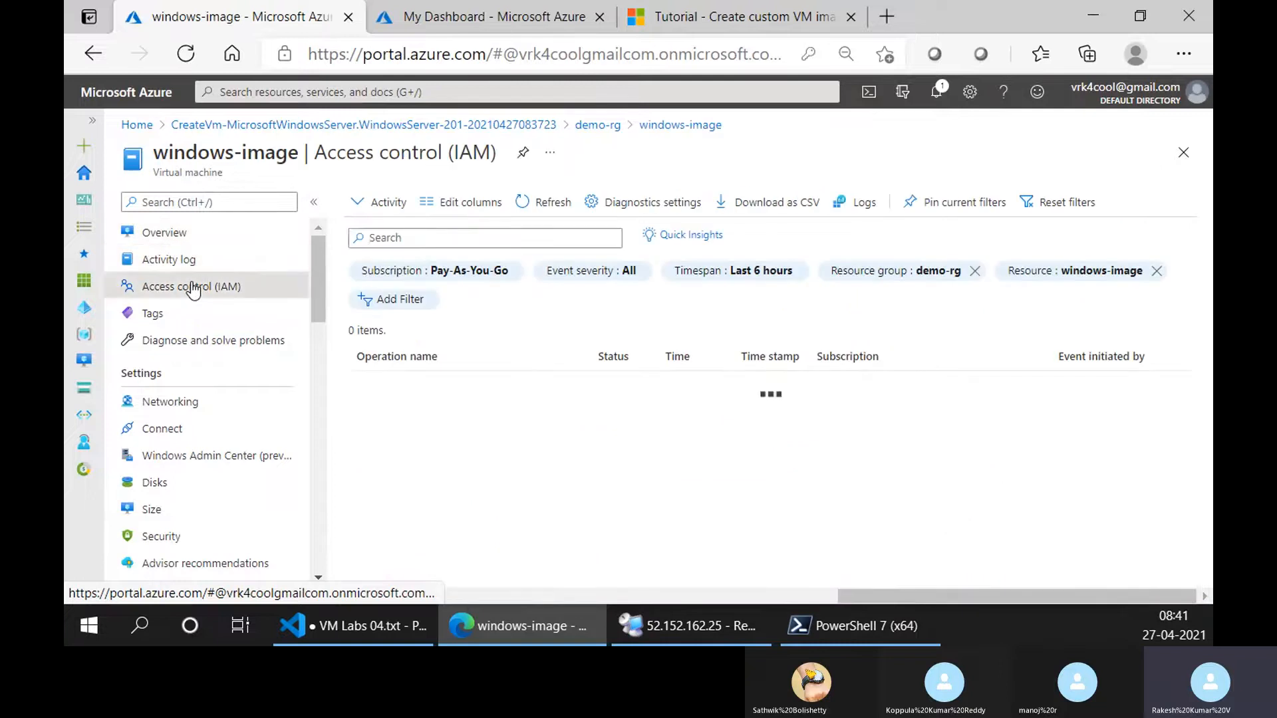
left_click(190, 316)
left_click(186, 342)
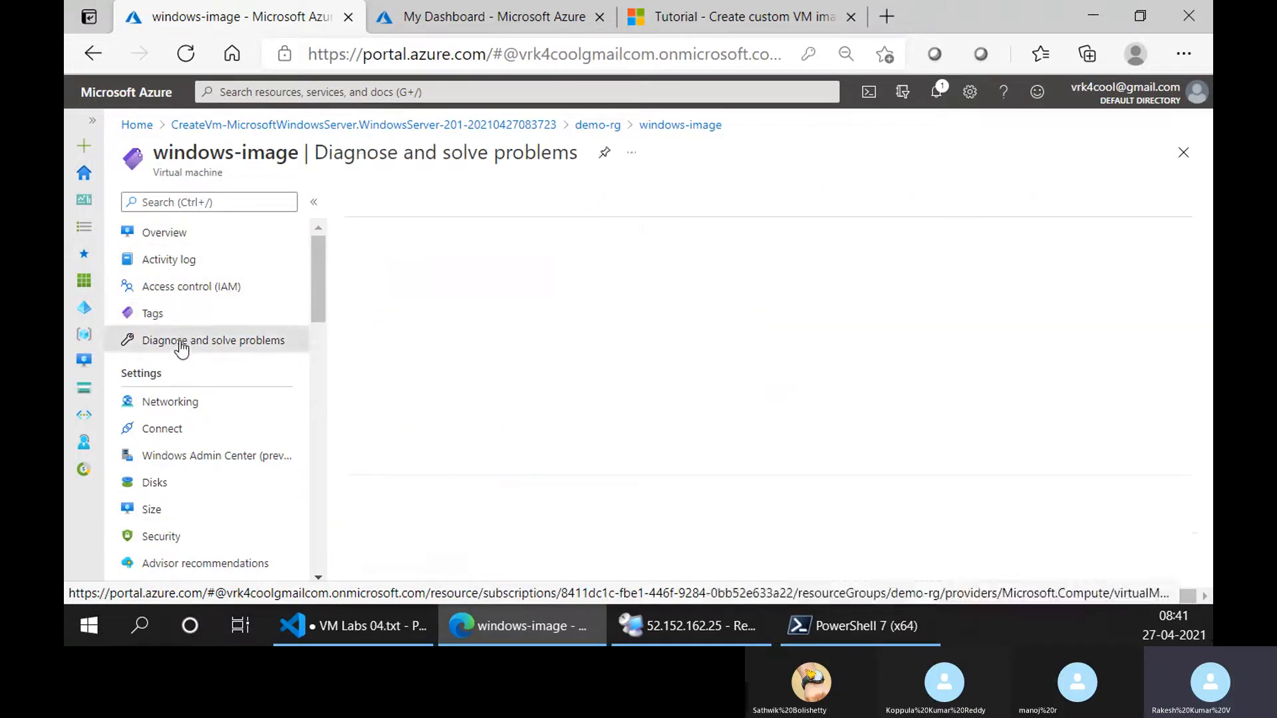
left_click(226, 313)
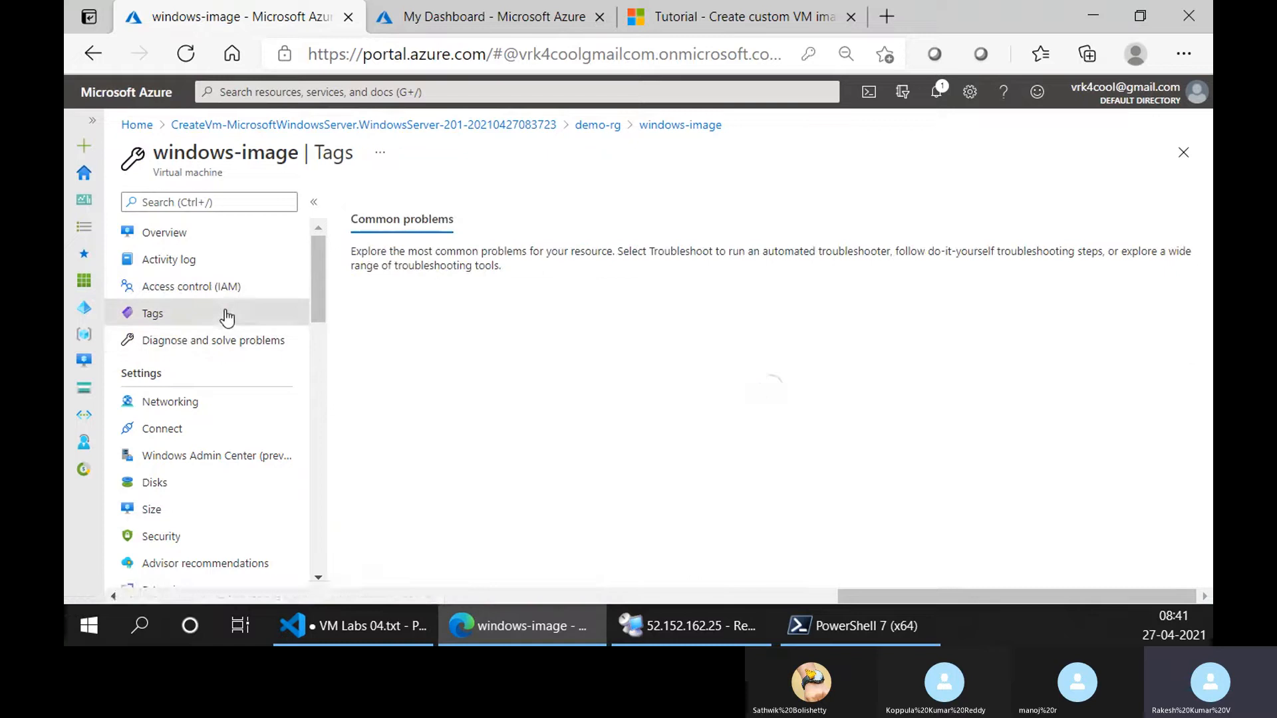
left_click(188, 402)
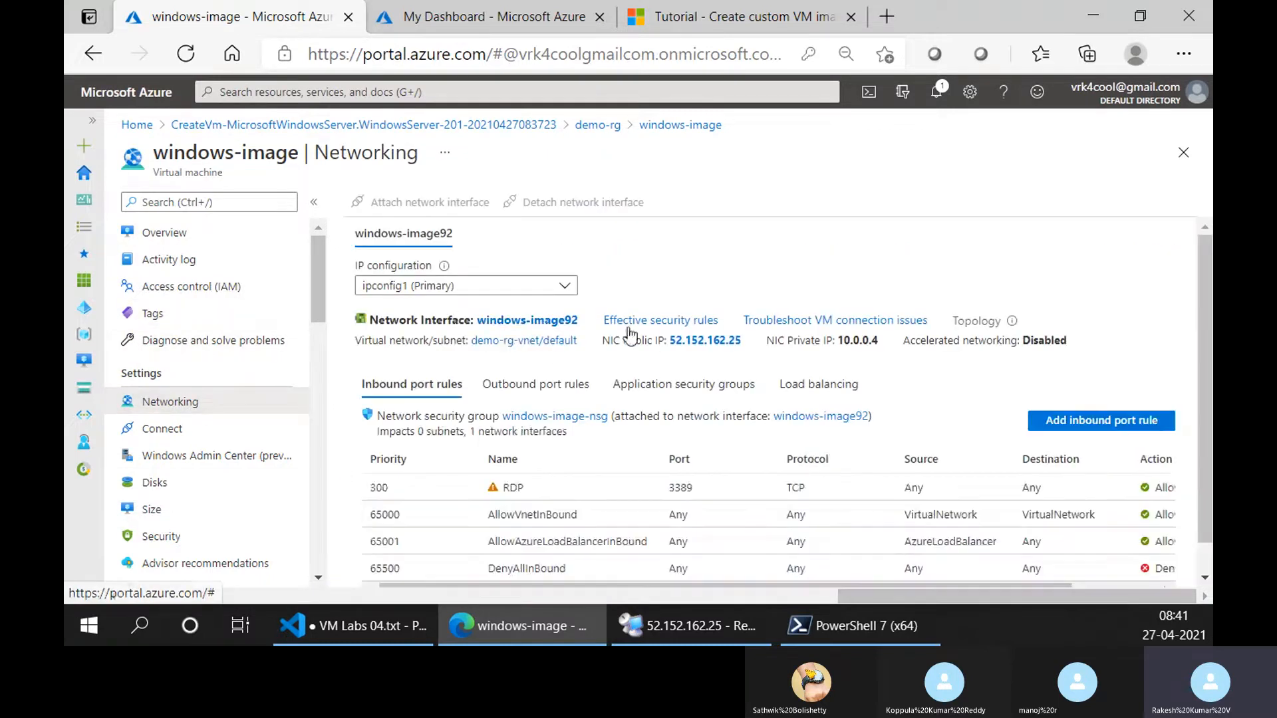
left_click(161, 442)
left_click(160, 457)
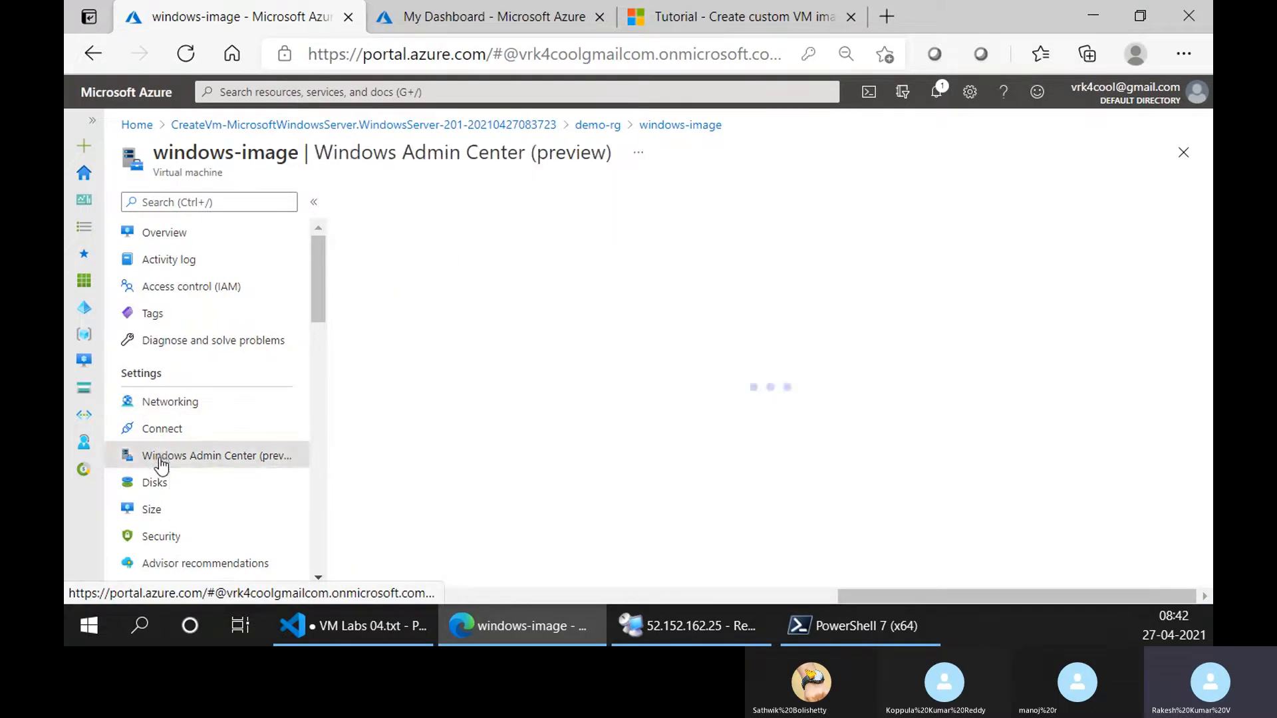
left_click(155, 481)
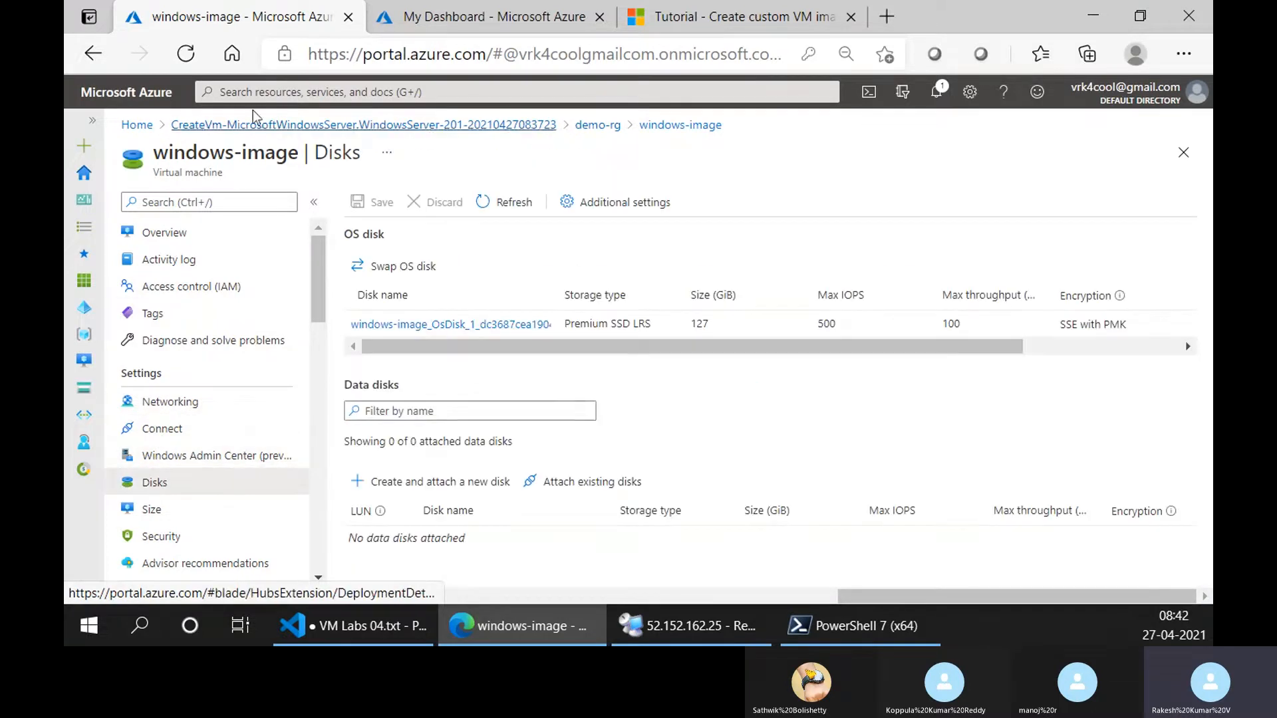
Start creating a new virtual machine from the Virtual machines list and collapse the list beside the form.
left_click(141, 128)
left_click(326, 203)
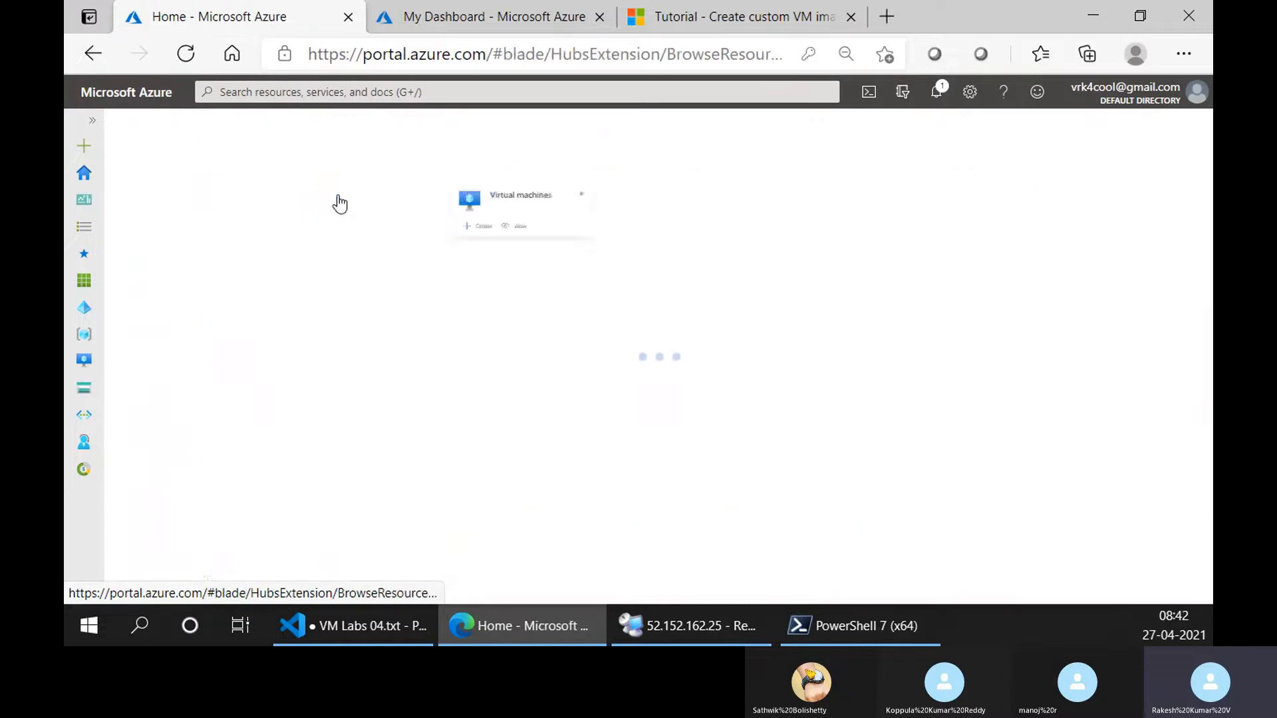
left_click(159, 203)
left_click(175, 232)
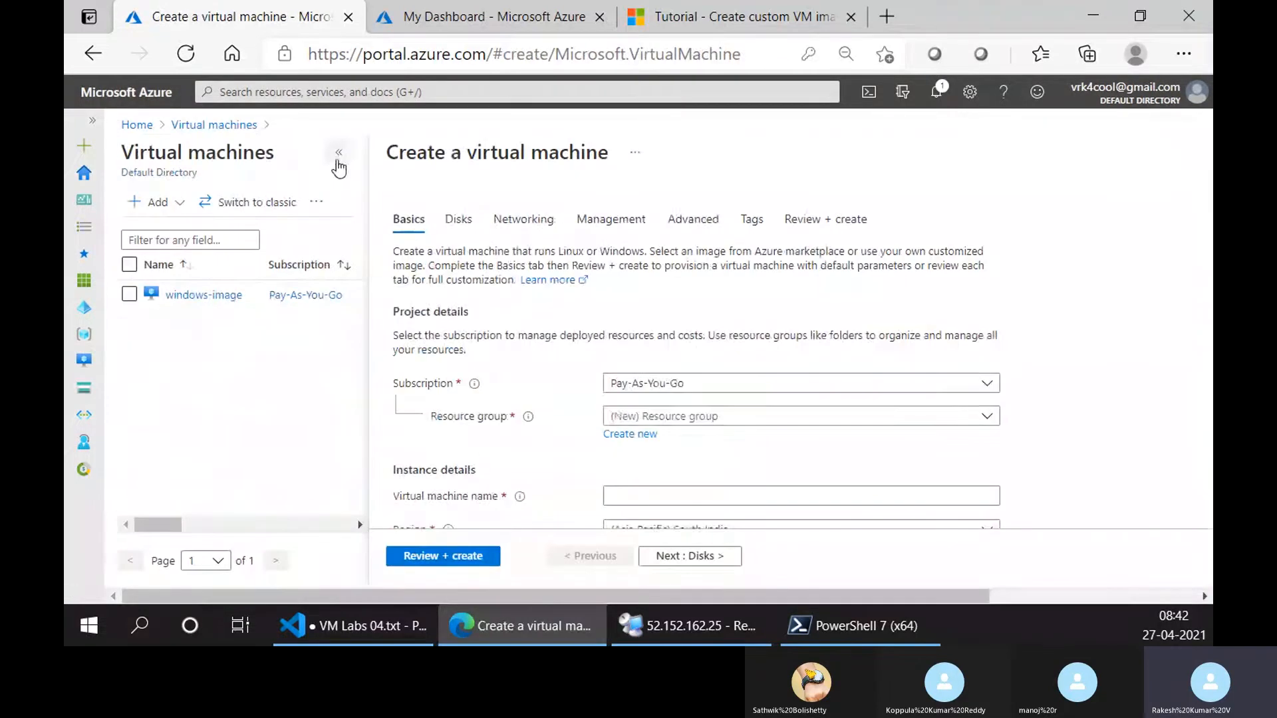
left_click(334, 164)
Review the new virtual machine's Basics settings, including region, image, size and inbound ports, and open its Disks settings.
scroll(373, 467, "down", 2)
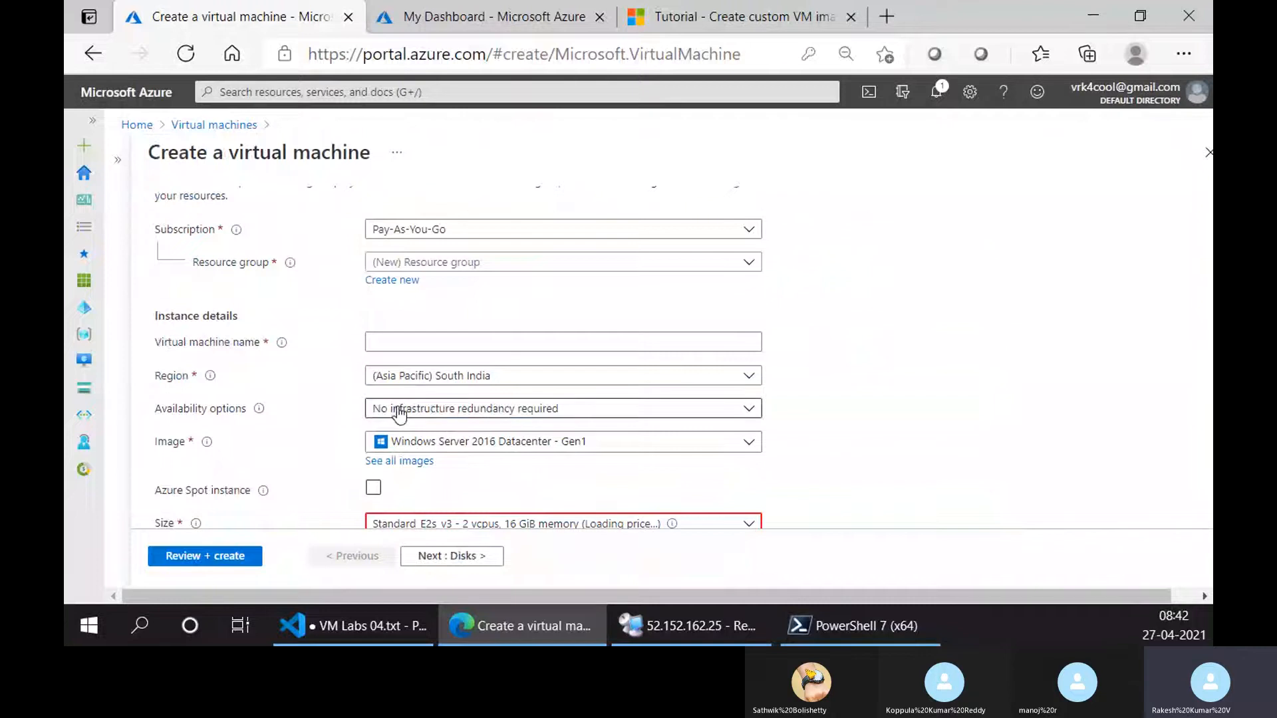
left_click(396, 410)
left_click(324, 371)
scroll(337, 417, "down", 2)
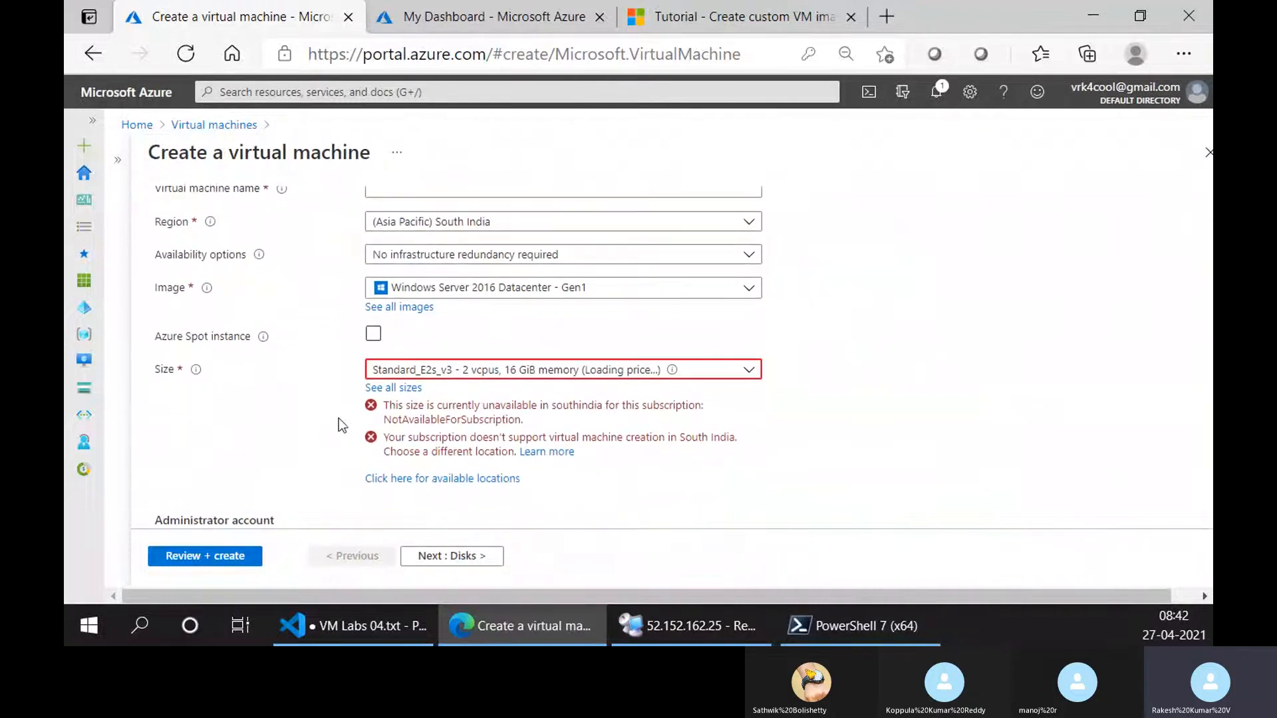
scroll(405, 485, "down", 2)
scroll(306, 451, "down", 3)
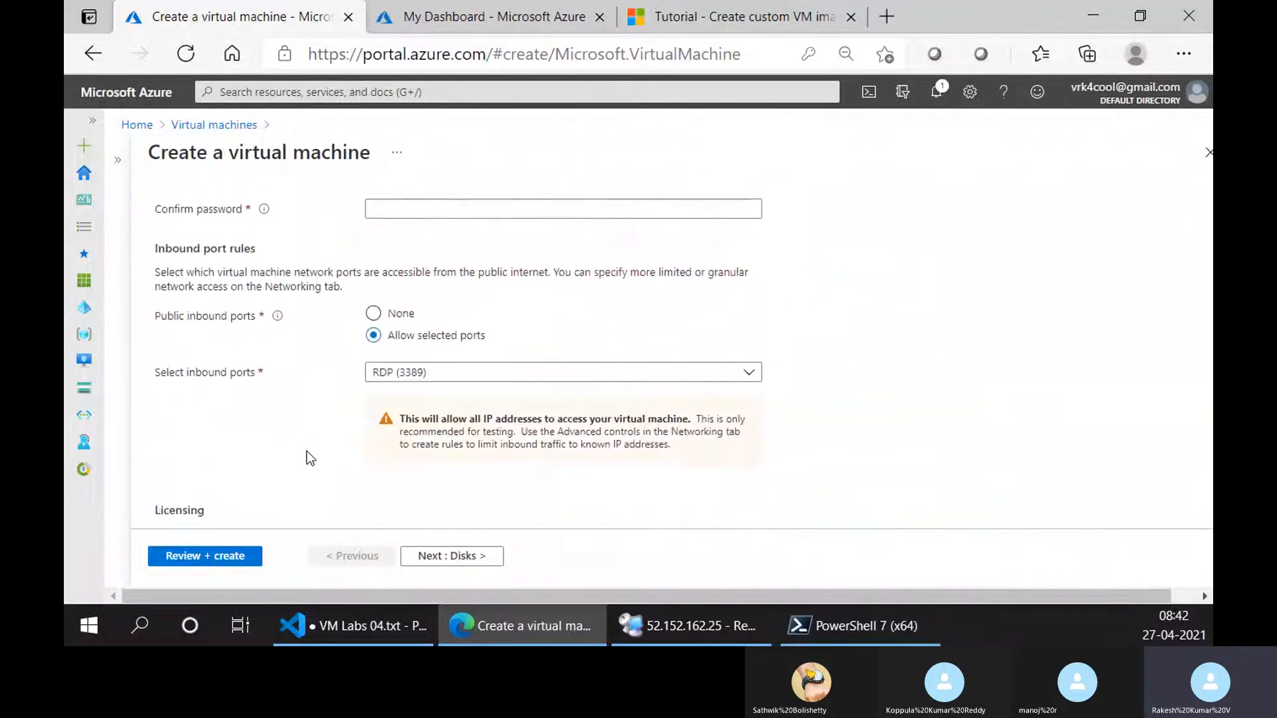
scroll(306, 451, "up", 6)
scroll(306, 451, "up", 3)
left_click(220, 220)
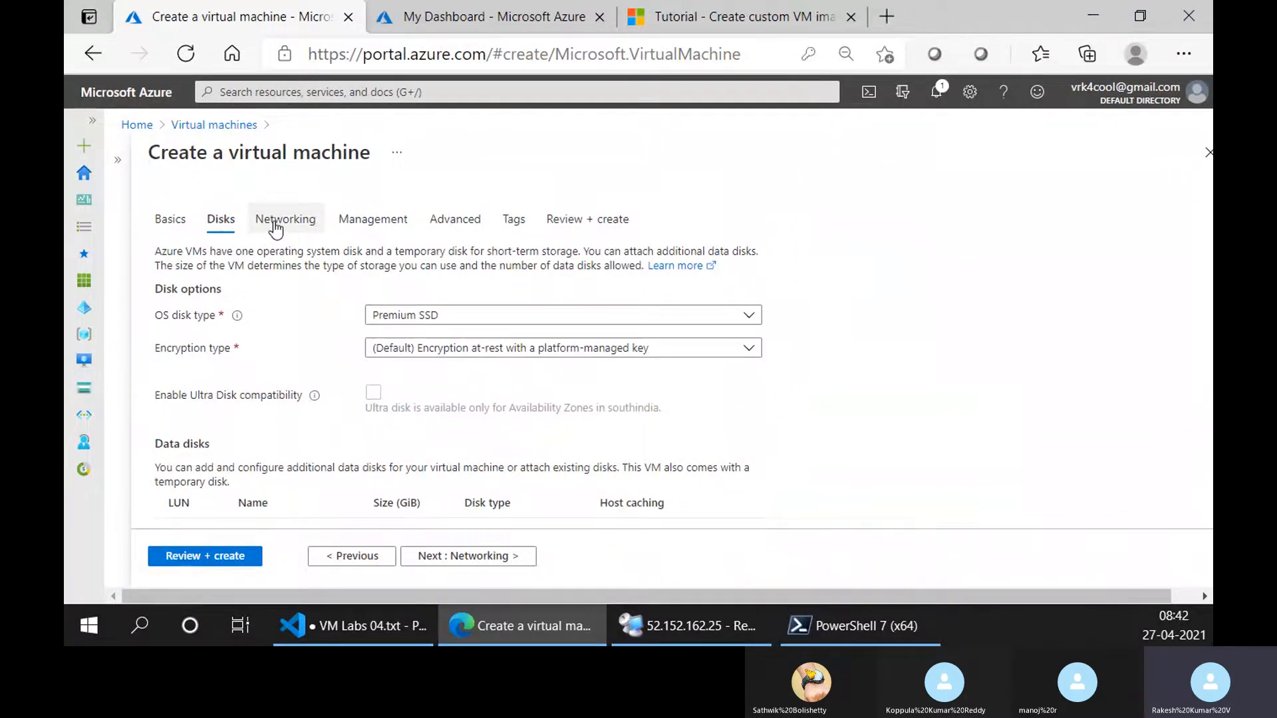
Look through the new virtual machine's Networking, Management and Advanced settings.
left_click(275, 229)
left_click(373, 228)
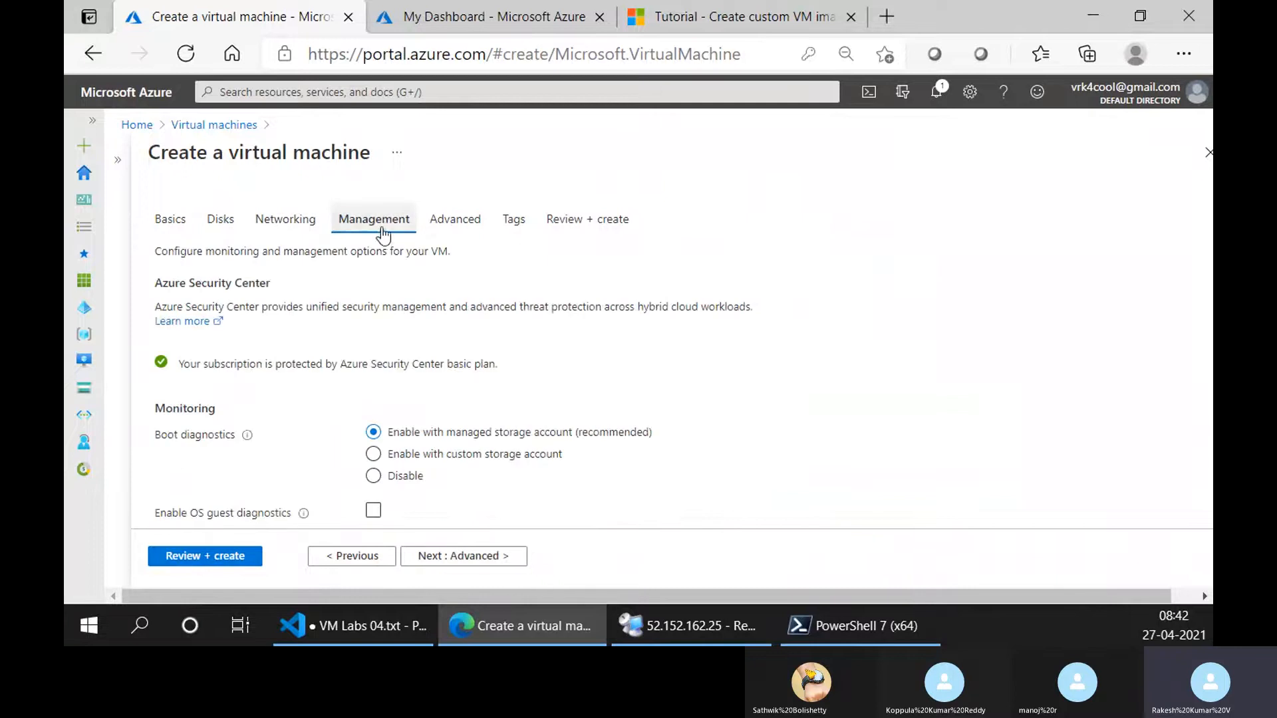
left_click(455, 233)
Copy the sample Get-AzVM command from the tutorial, paste it at the Cloud Shell prompt and highlight its parameters.
left_click(456, 9)
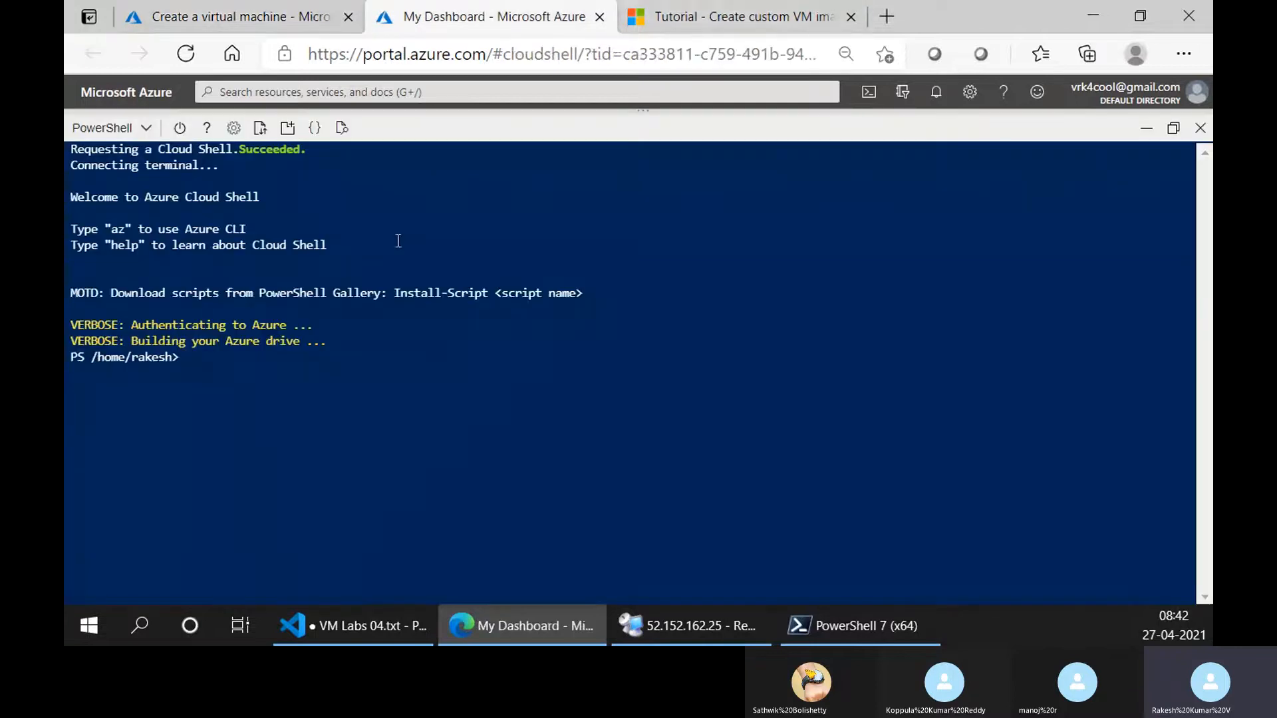
left_click(113, 129)
left_click(362, 262)
left_click(738, 17)
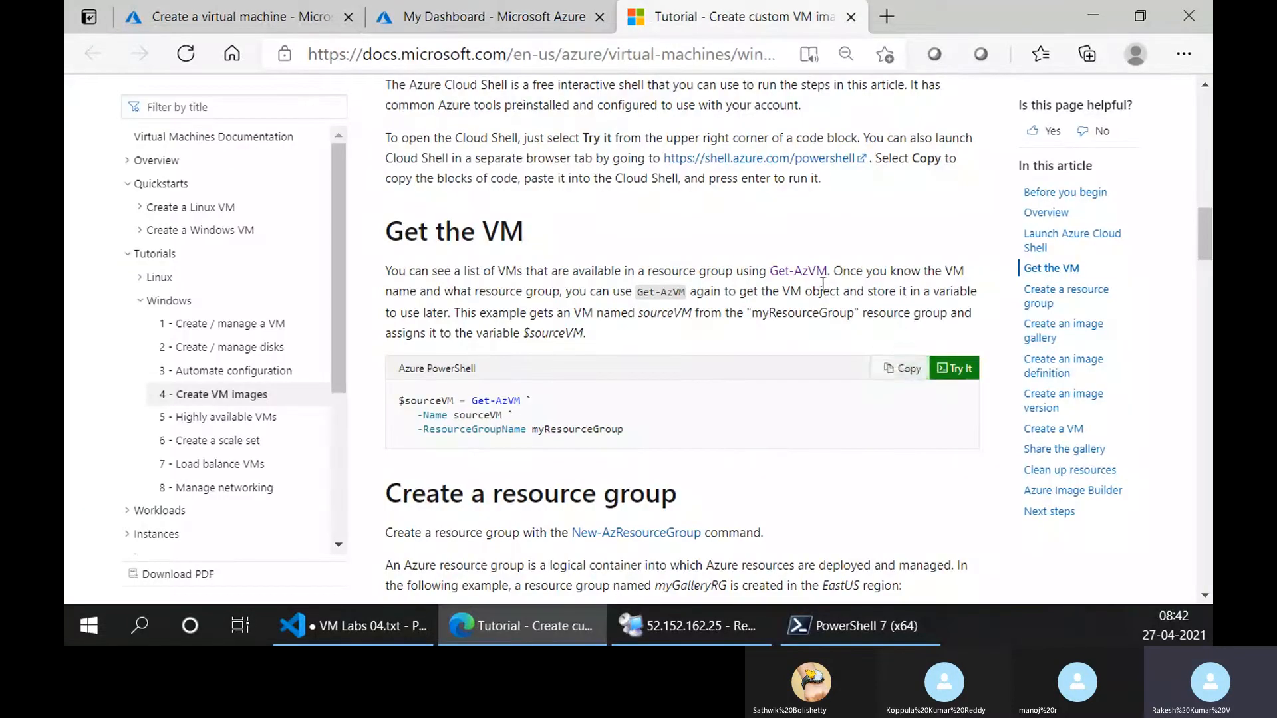
left_click(899, 371)
left_click(431, 8)
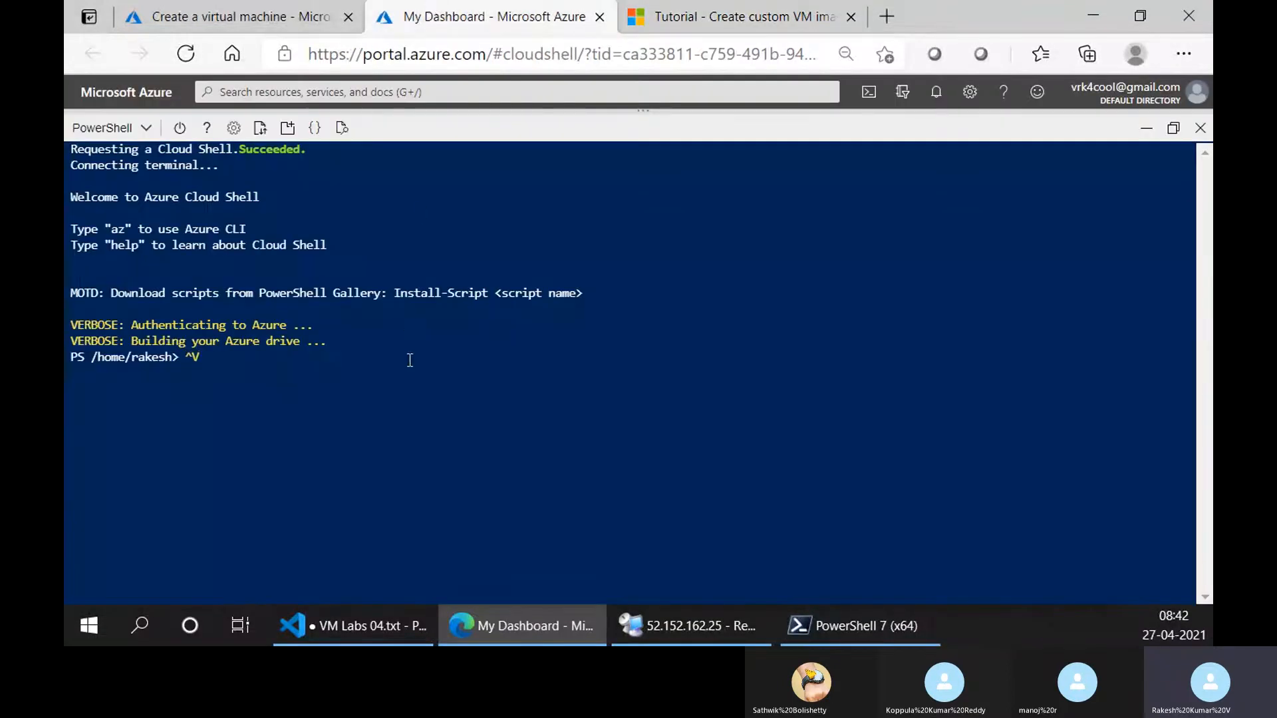
key("BackSpace")
right_click(399, 336)
left_click(459, 422)
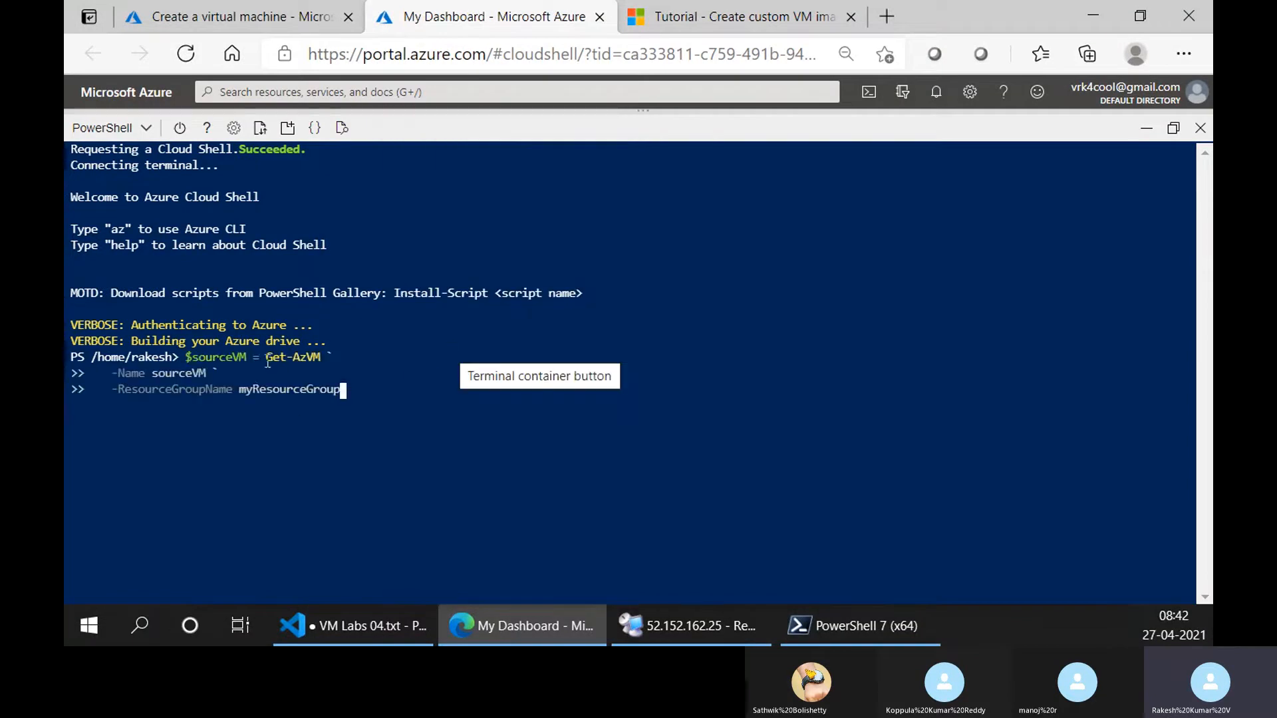
left_click_drag(298, 362, 310, 364)
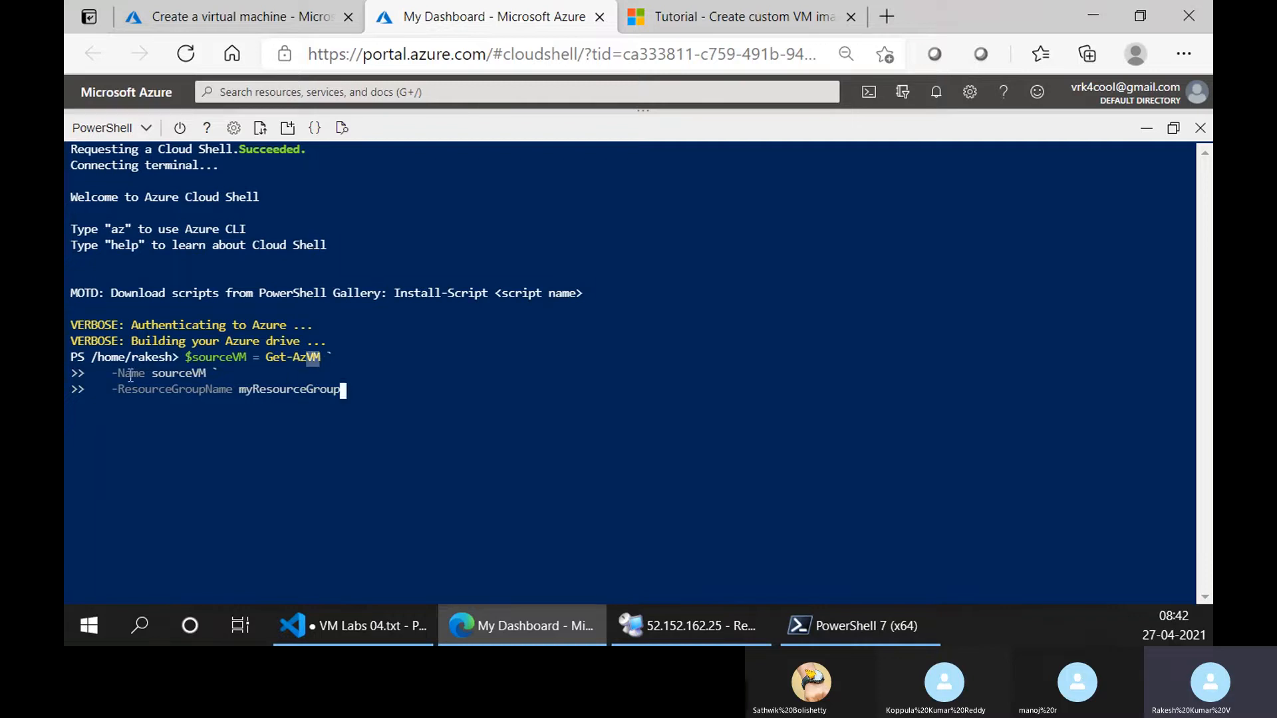
left_click_drag(130, 374, 238, 400)
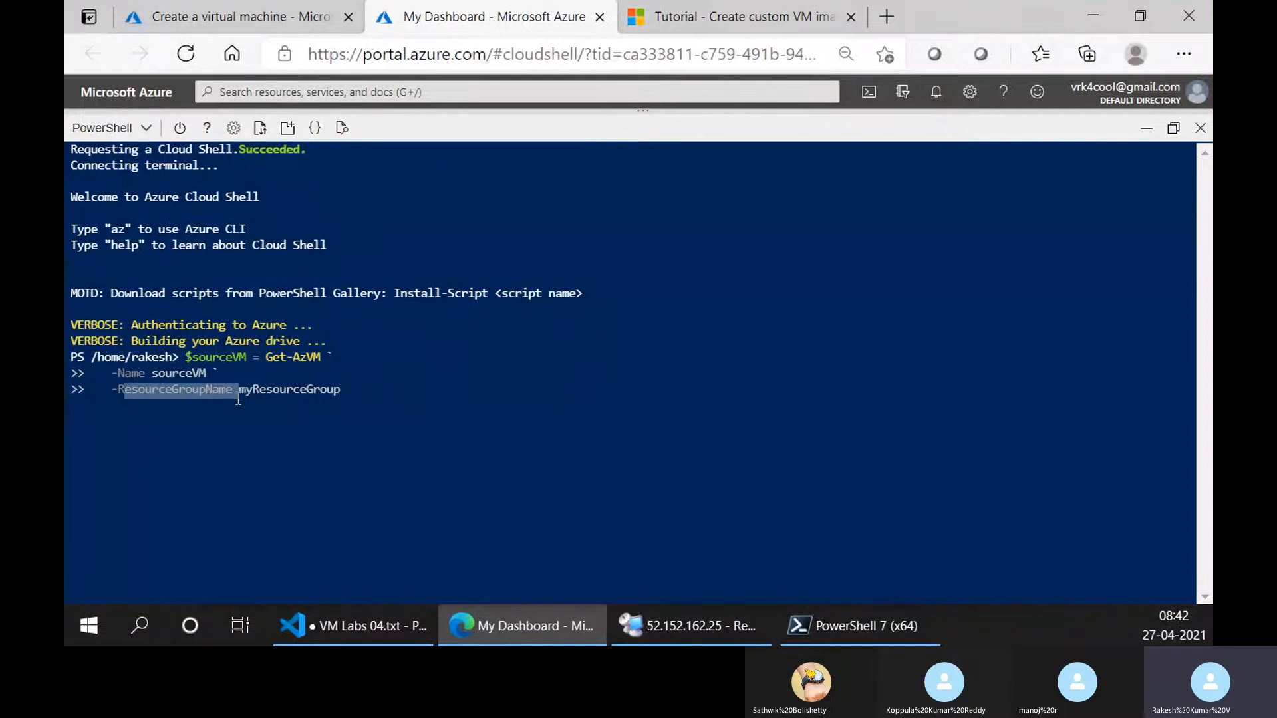
left_click(330, 417)
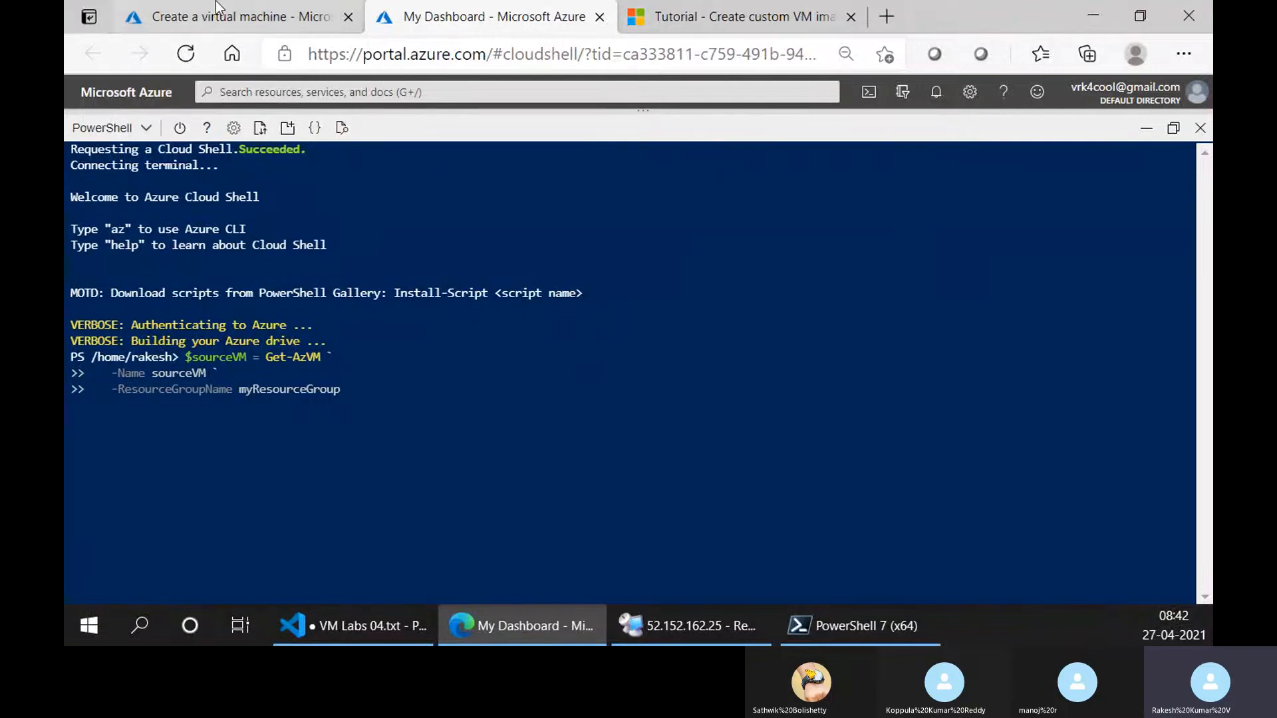
Copy the resource group name demo-rg from the Virtual machines list onto a new last line of VM Labs 04.txt in Visual Studio Code.
left_click(192, 17)
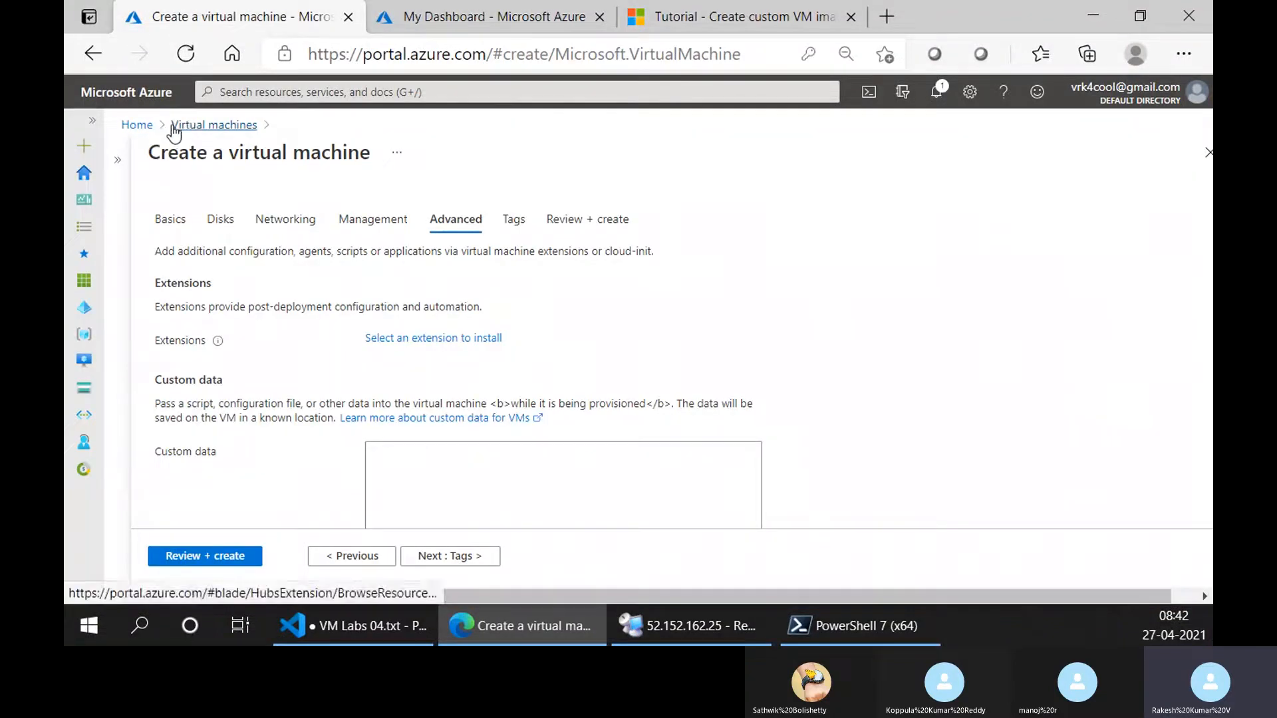
left_click(177, 126)
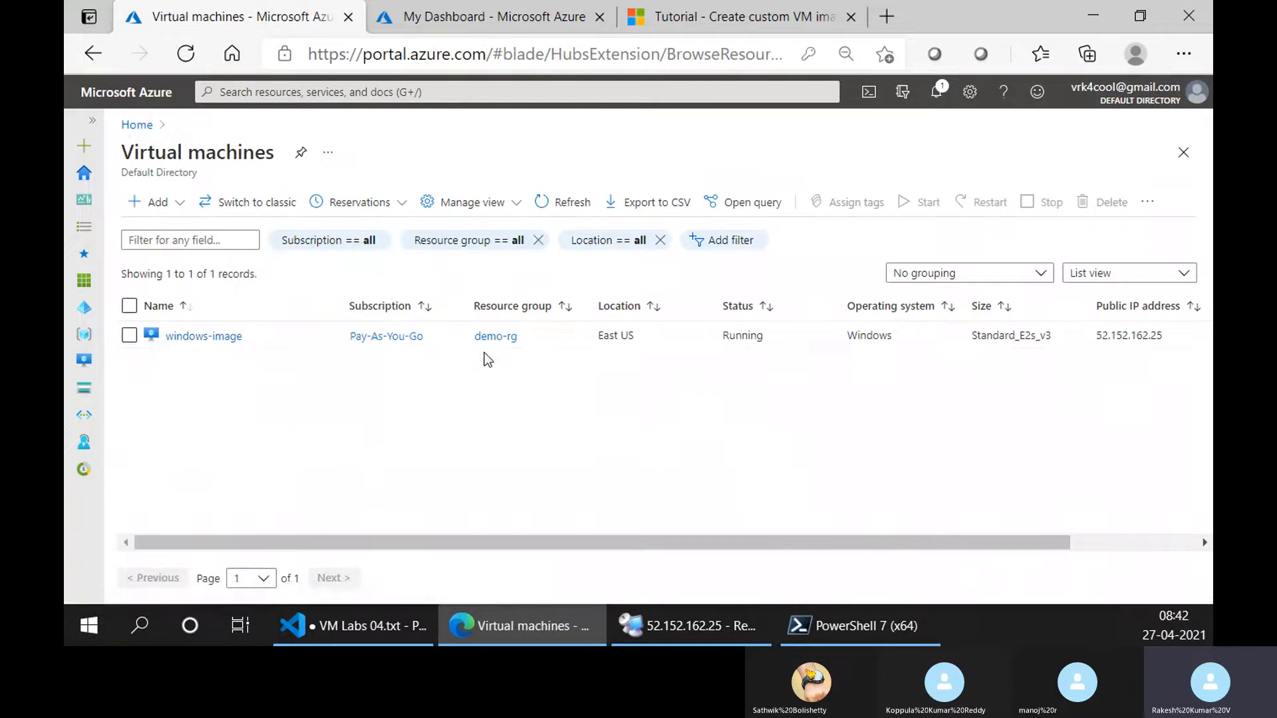
left_click_drag(526, 340, 474, 342)
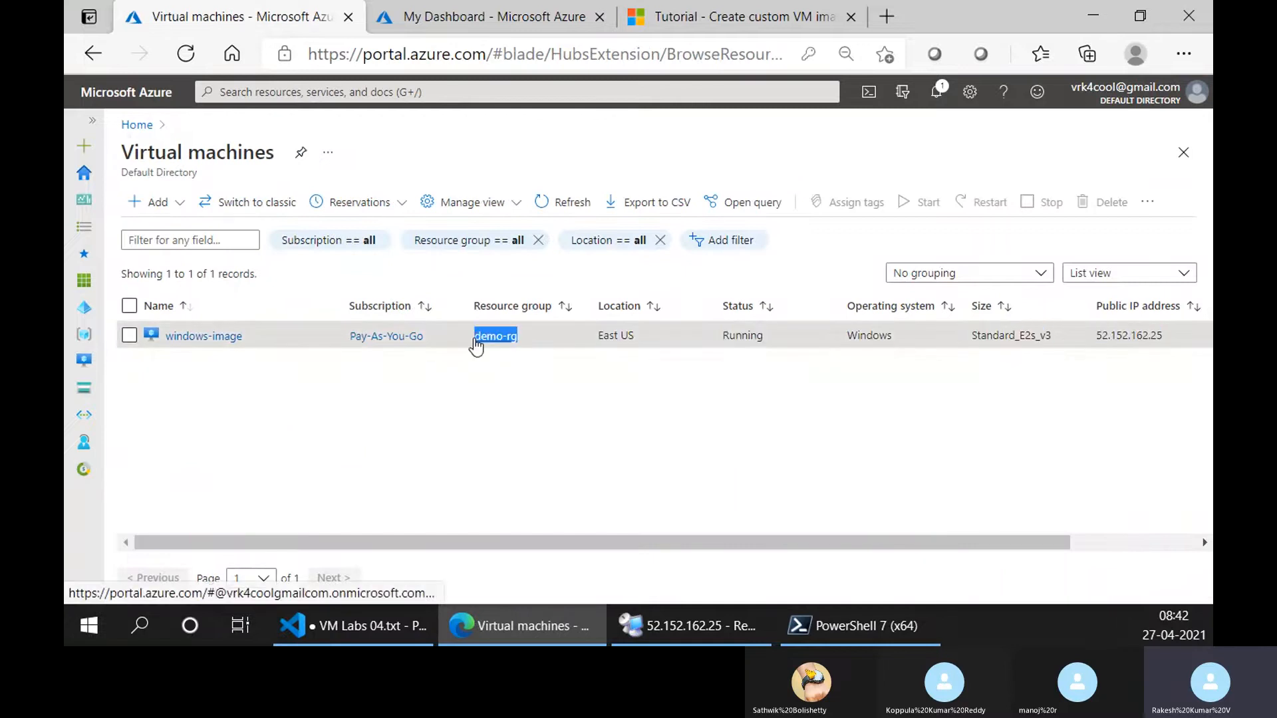
left_click(743, 586)
left_click(389, 632)
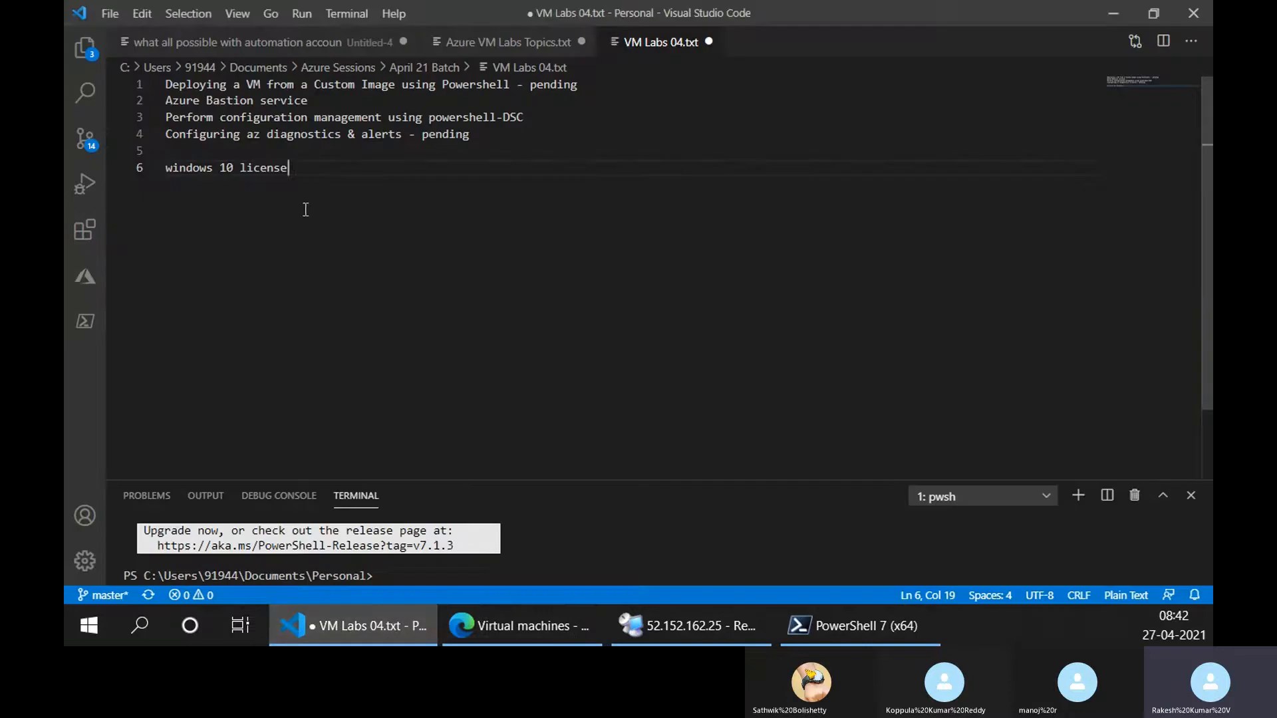
key("Return")
key("ctrl+v")
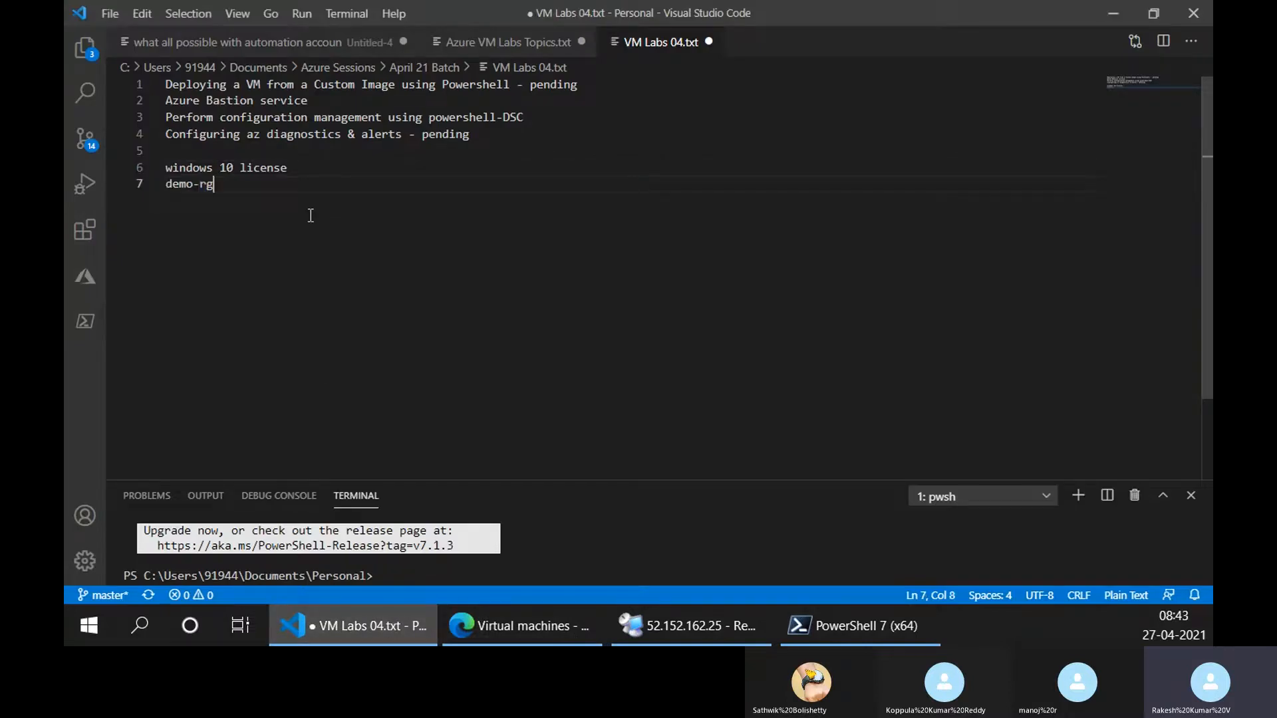
Move the demo-rg entry from the end of the notes to a new line under the custom image topic.
key("ctrl+shift+Left")
key("ctrl+shift+Left")
key("ctrl+shift+Left")
key("BackSpace")
key("Return")
key("Return")
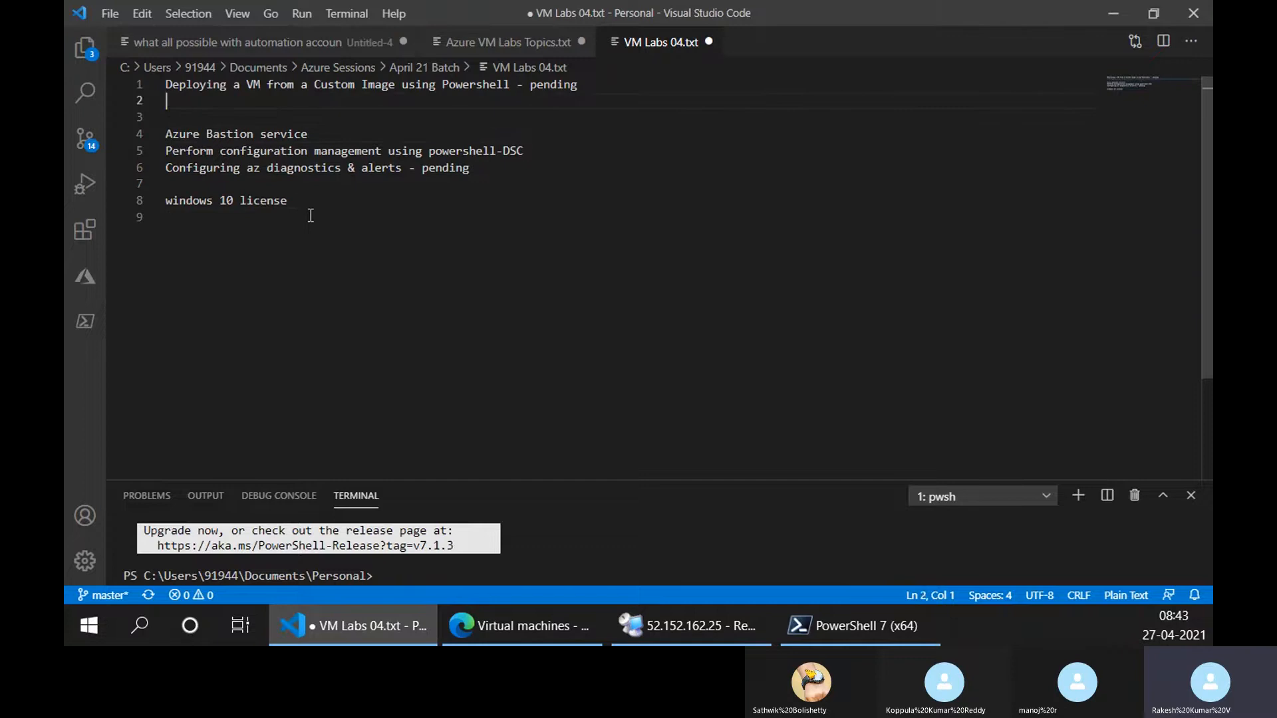
key("ctrl+v")
Copy the virtual machine name windows-image from the portal's list to its own line below demo-rg in the notes.
key("alt+Tab")
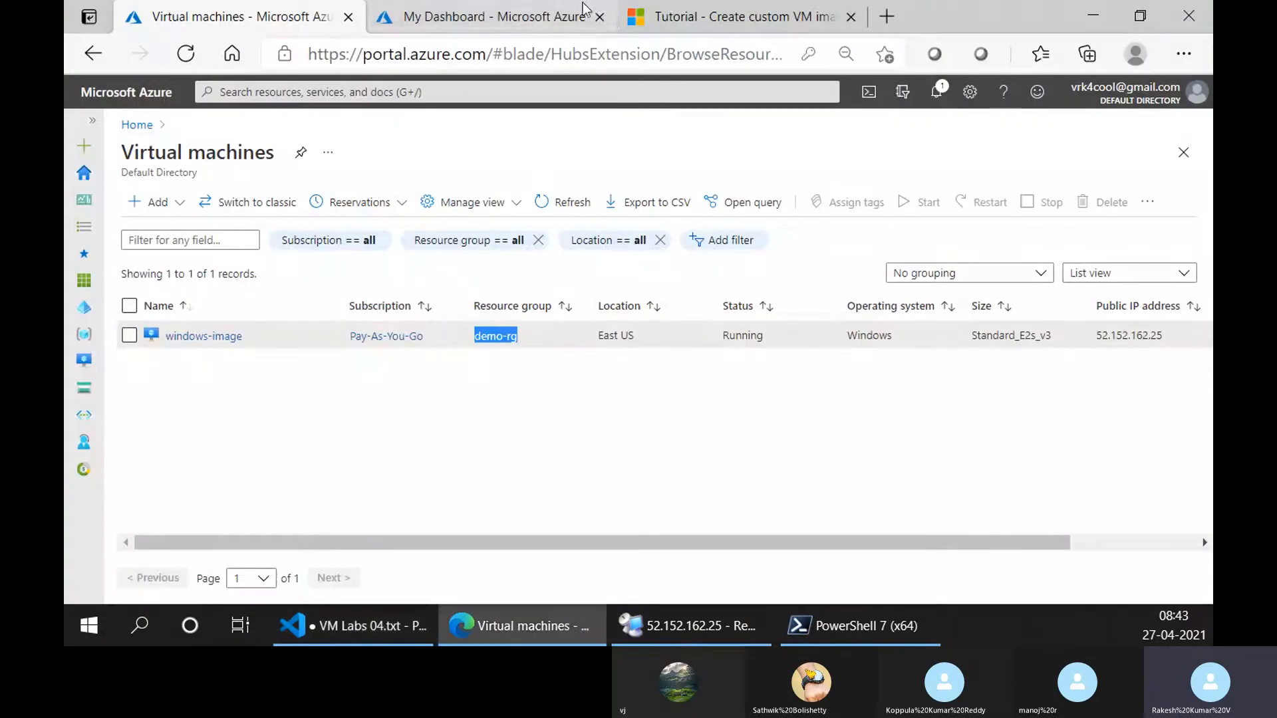
left_click_drag(243, 336, 170, 339)
key("ctrl+c")
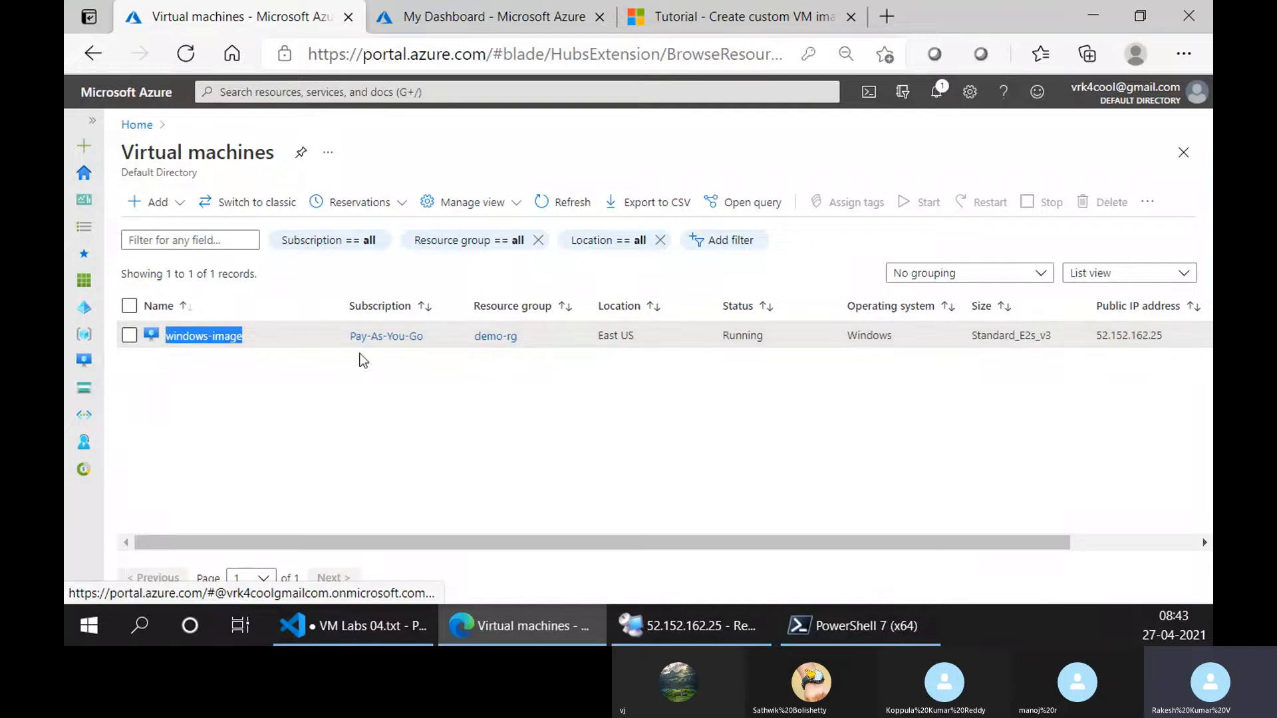
key("alt+Tab")
key("ctrl+v")
key("Left")
key("Left")
key("Left")
key("Left")
key("Left")
key("Left")
key("Left")
key("Left")
key("Left")
key("Left")
key("Left")
key("Left")
key("Left")
key("Left")
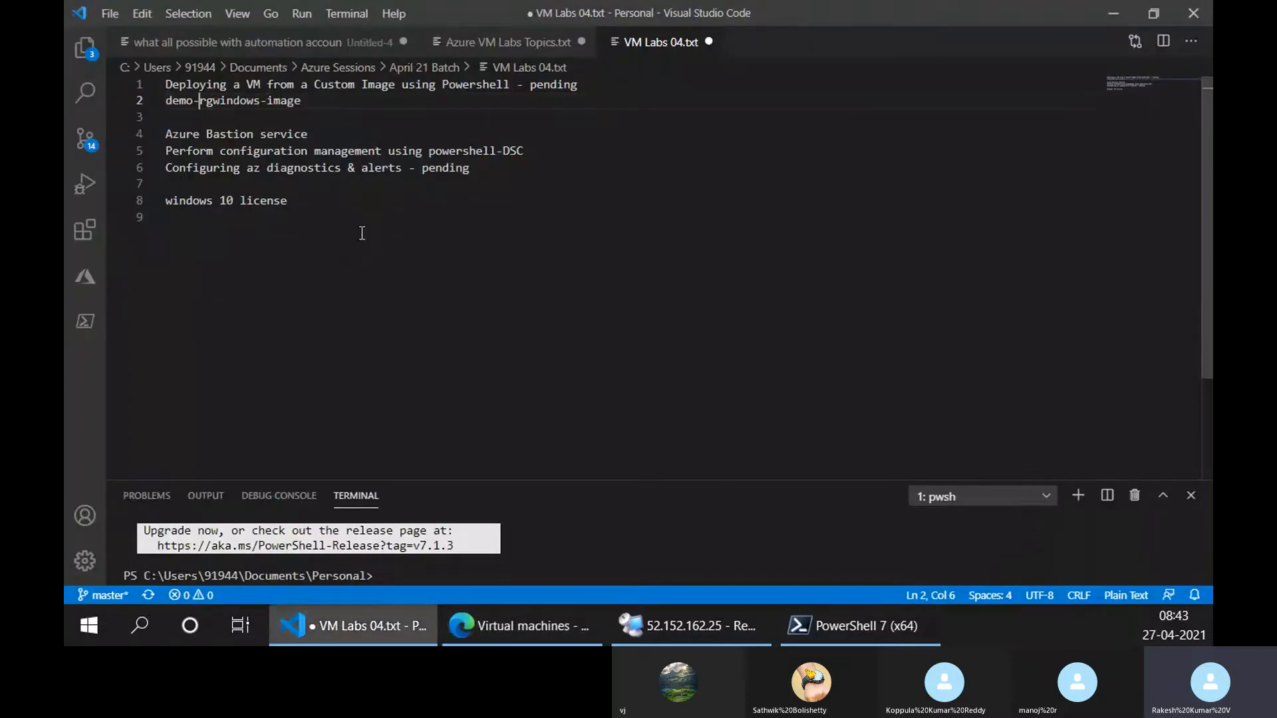
key("Return")
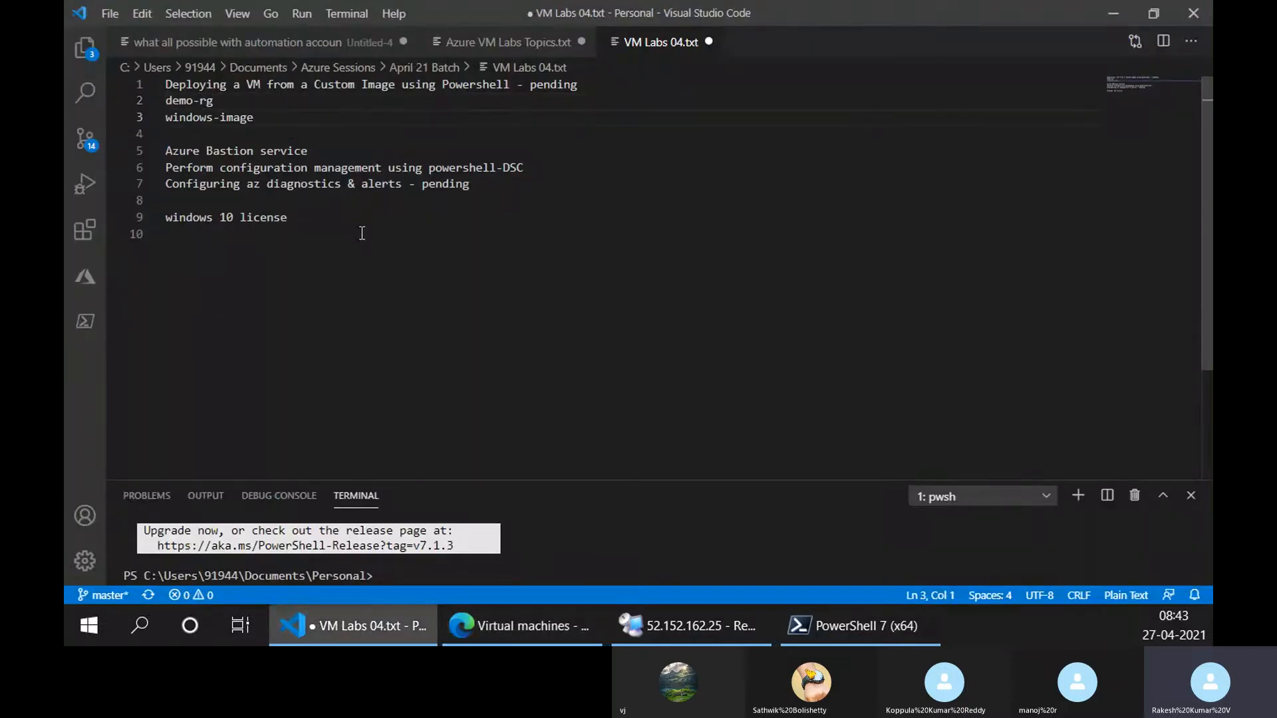
Copy the tutorial's Get-AzVM sample into VM Labs 04.txt, starting on a new line below windows-image.
key("alt+Tab")
left_click(739, 17)
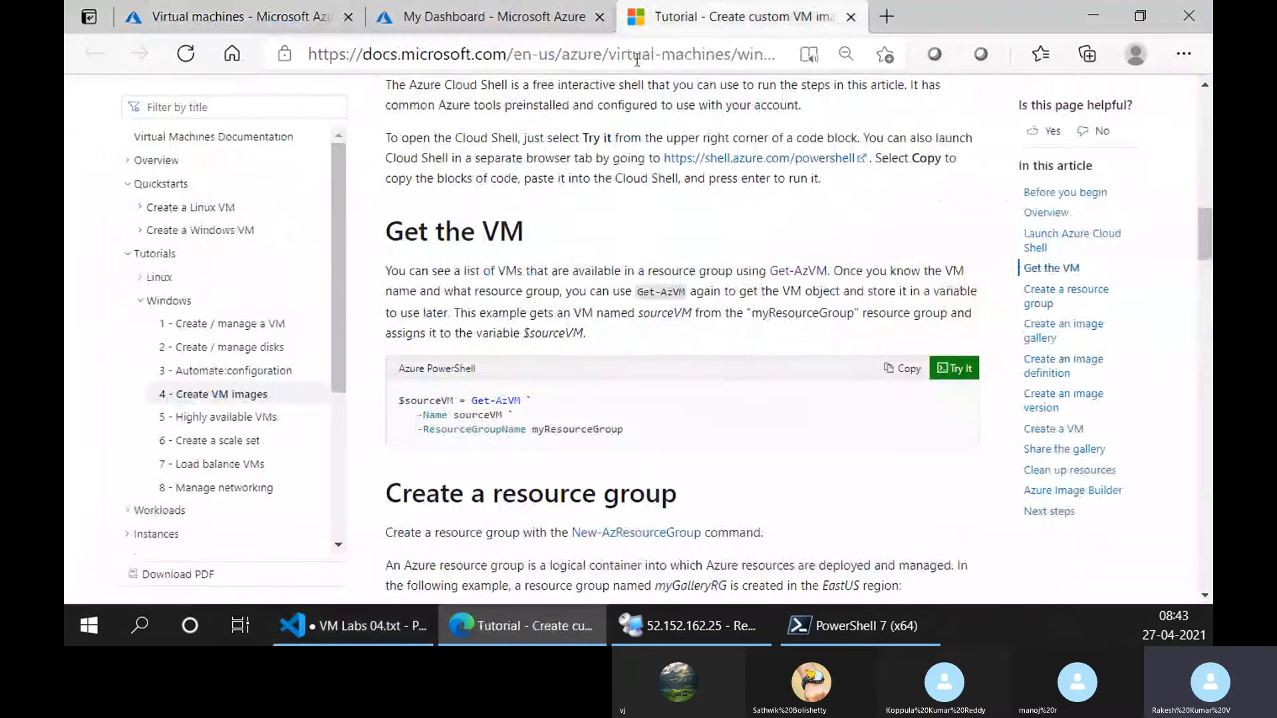
left_click(914, 374)
key("alt+Tab")
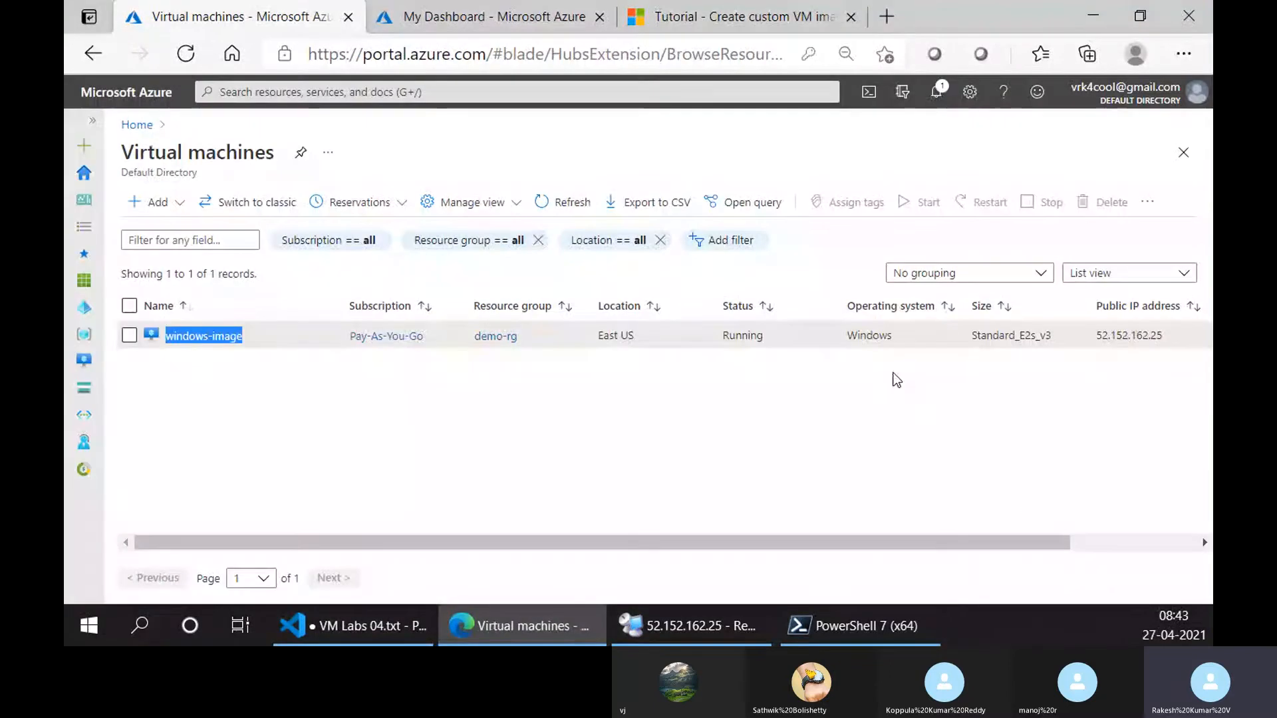
key("alt+Tab")
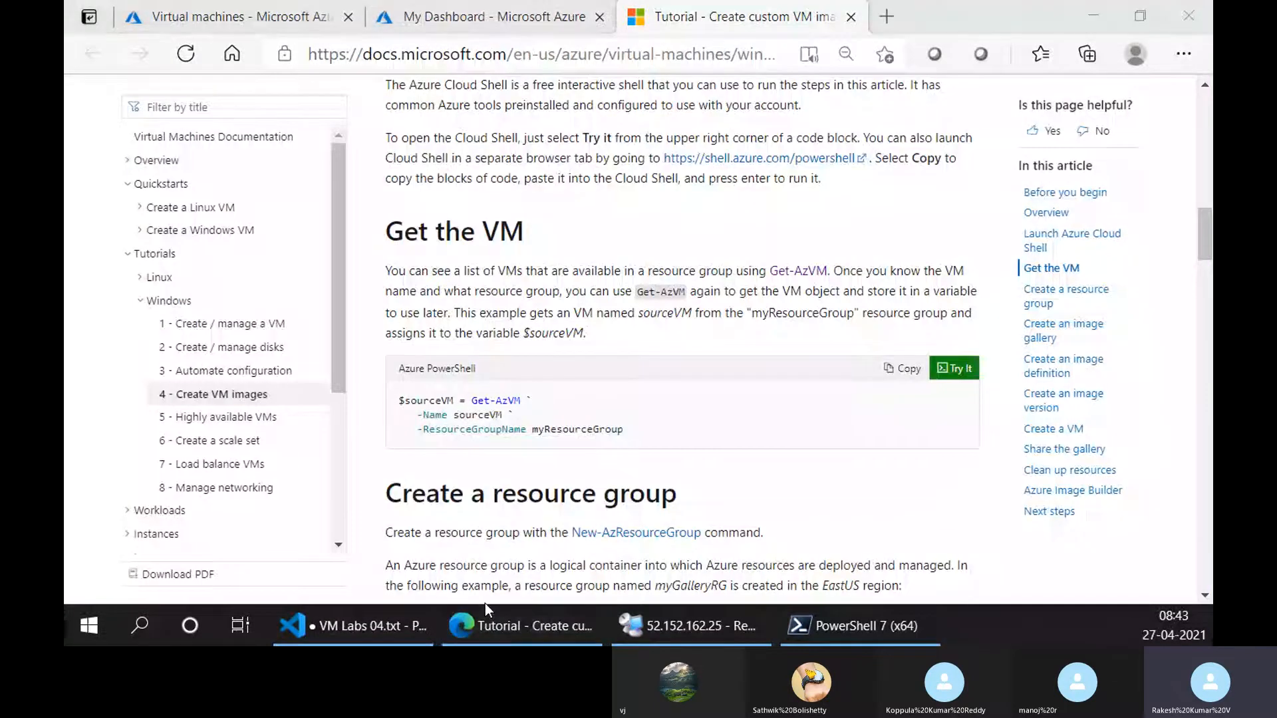
key("alt+Tab")
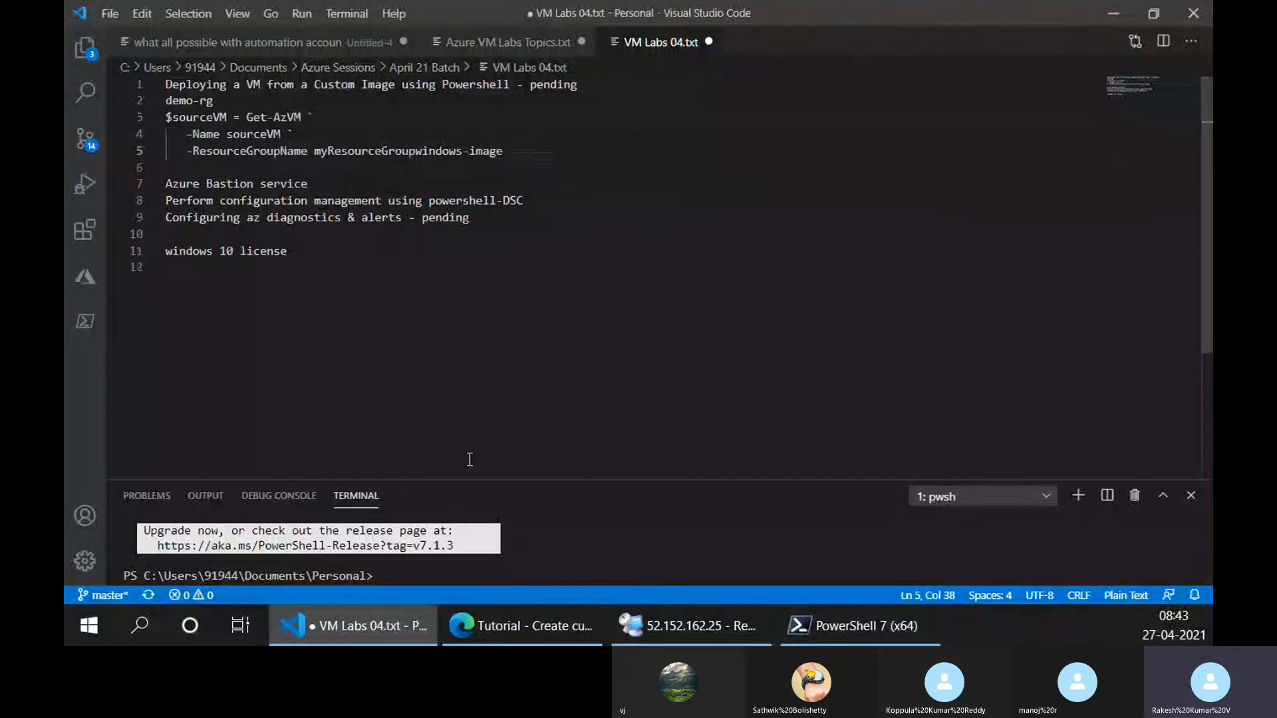
key("ctrl+z")
key("End")
key("Return")
key("Return")
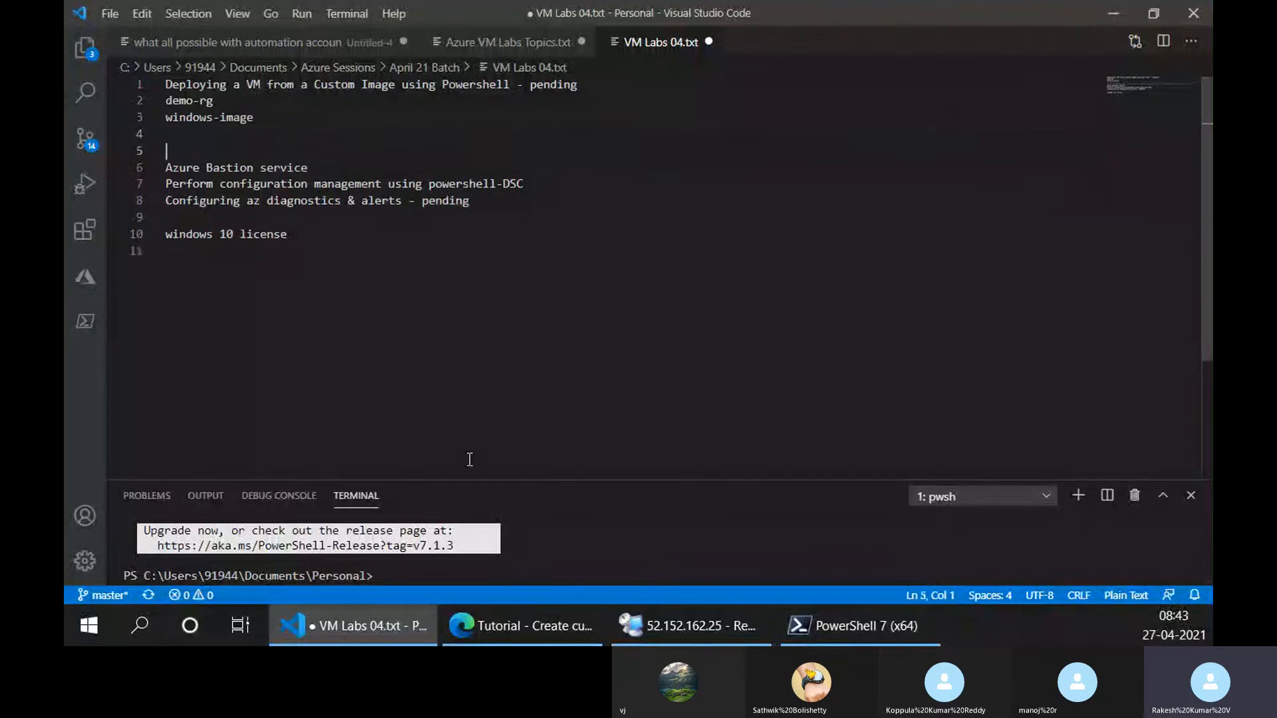
key("Up")
key("ctrl+v")
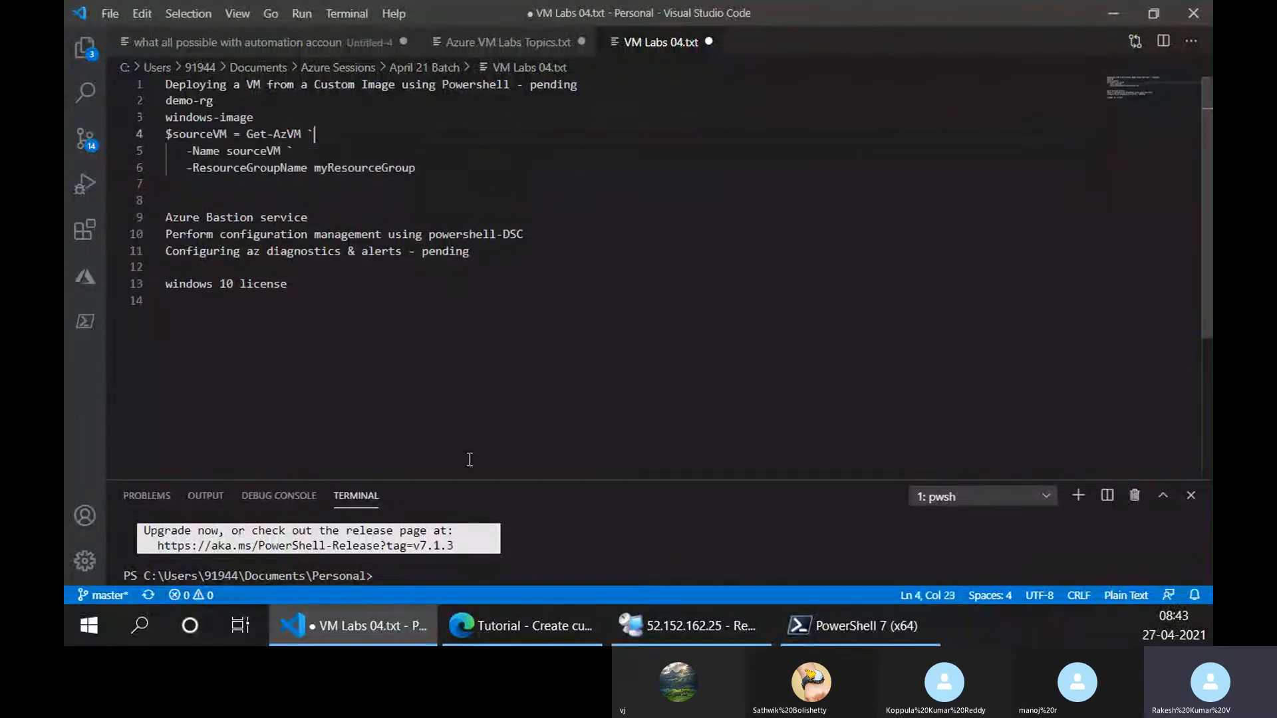
Copy demo-rg from the notes and replace sourceVM with it after -Name in the Get-AzVM command.
key("Up")
key("Up")
key("shift+Home")
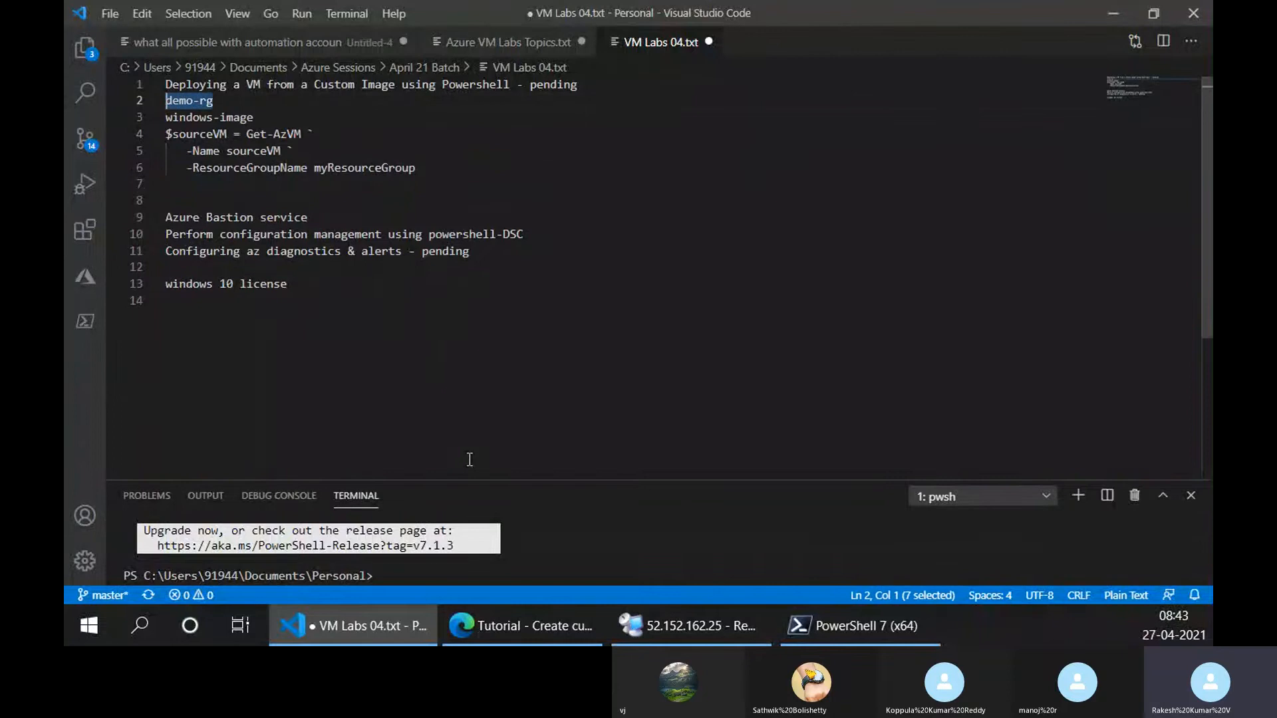
key("Down")
key("Down")
key("Down")
key("ctrl+Right")
key("ctrl+Right")
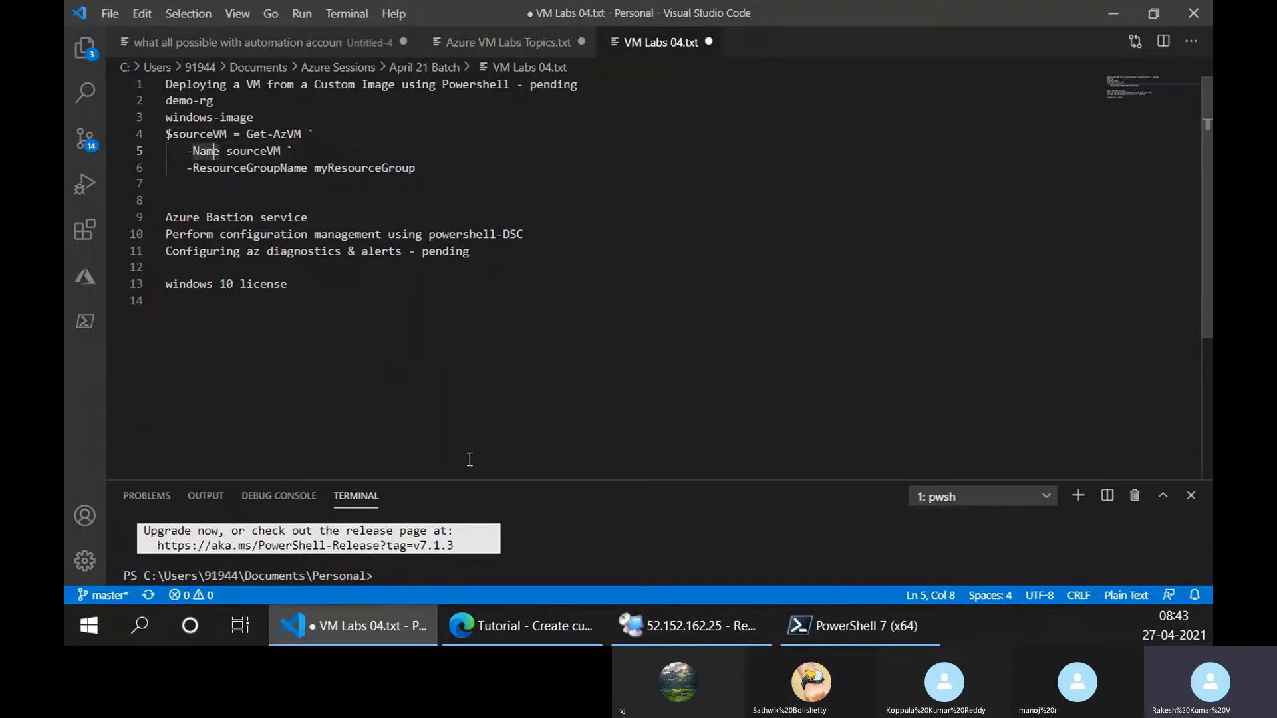
key("ctrl+shift+Left")
key("ctrl+v")
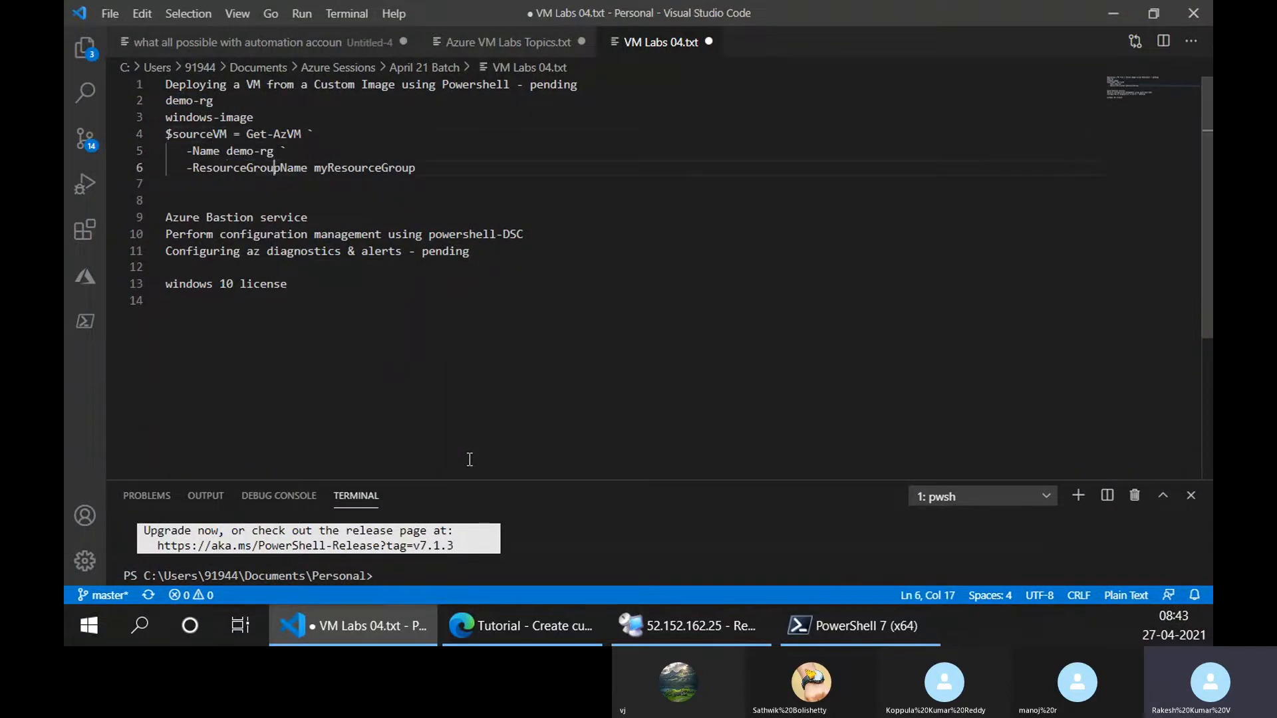
Delete the placeholder myResourceGroup after -ResourceGroupName.
key("ctrl+Right")
key("ctrl+Right")
key("ctrl+shift+Left")
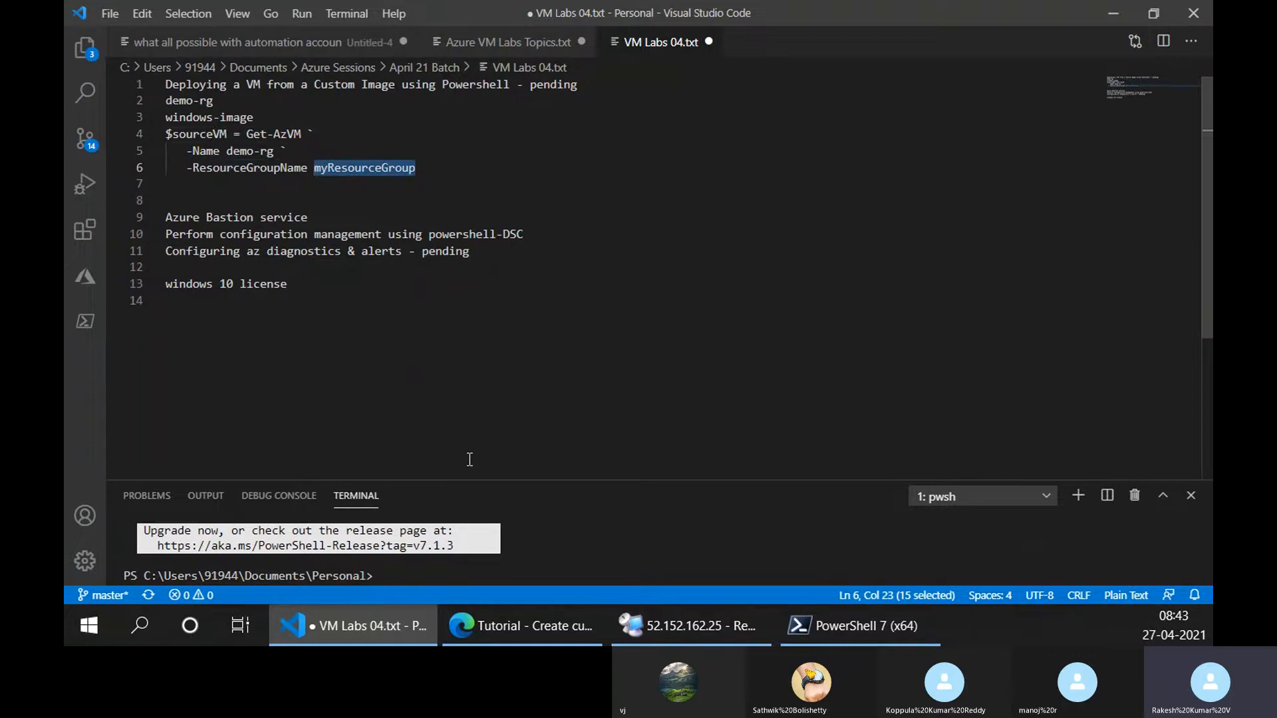
key("BackSpace")
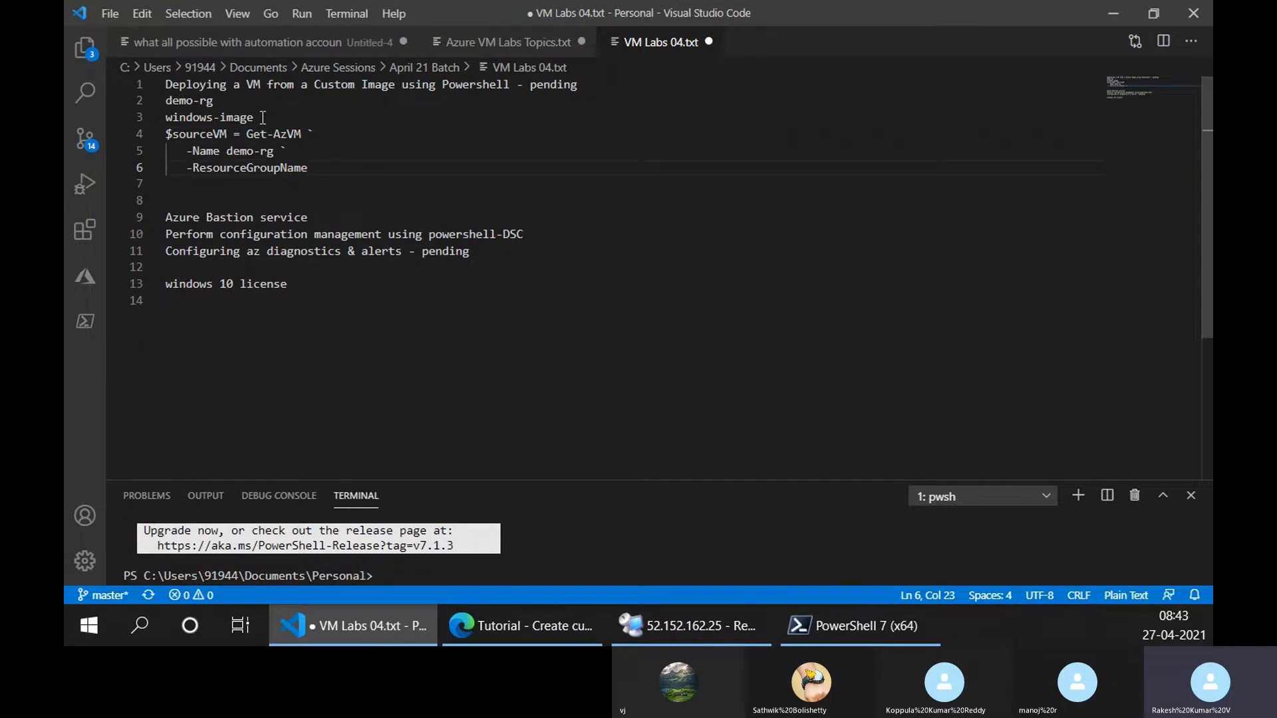
Set the command's -Name value to windows-image and move demo-rg to the -ResourceGroupName value.
left_click_drag(259, 117, 172, 116)
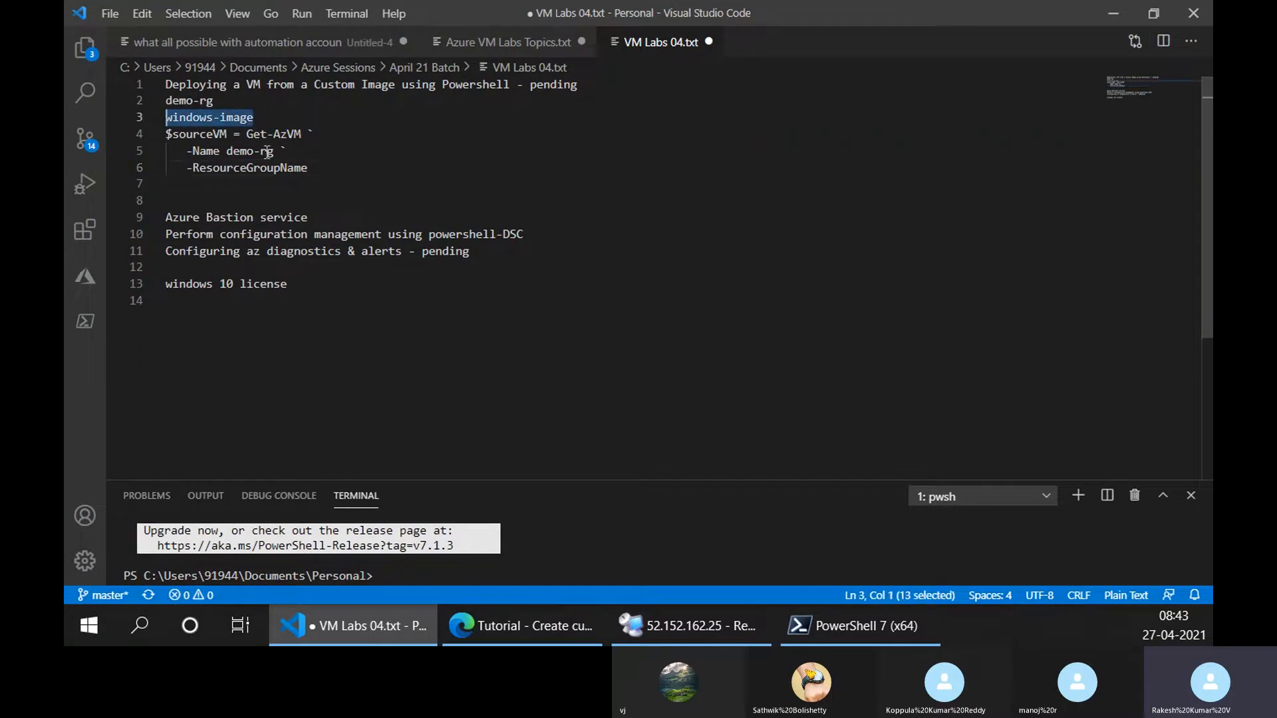
left_click(229, 152)
key("ctrl+v")
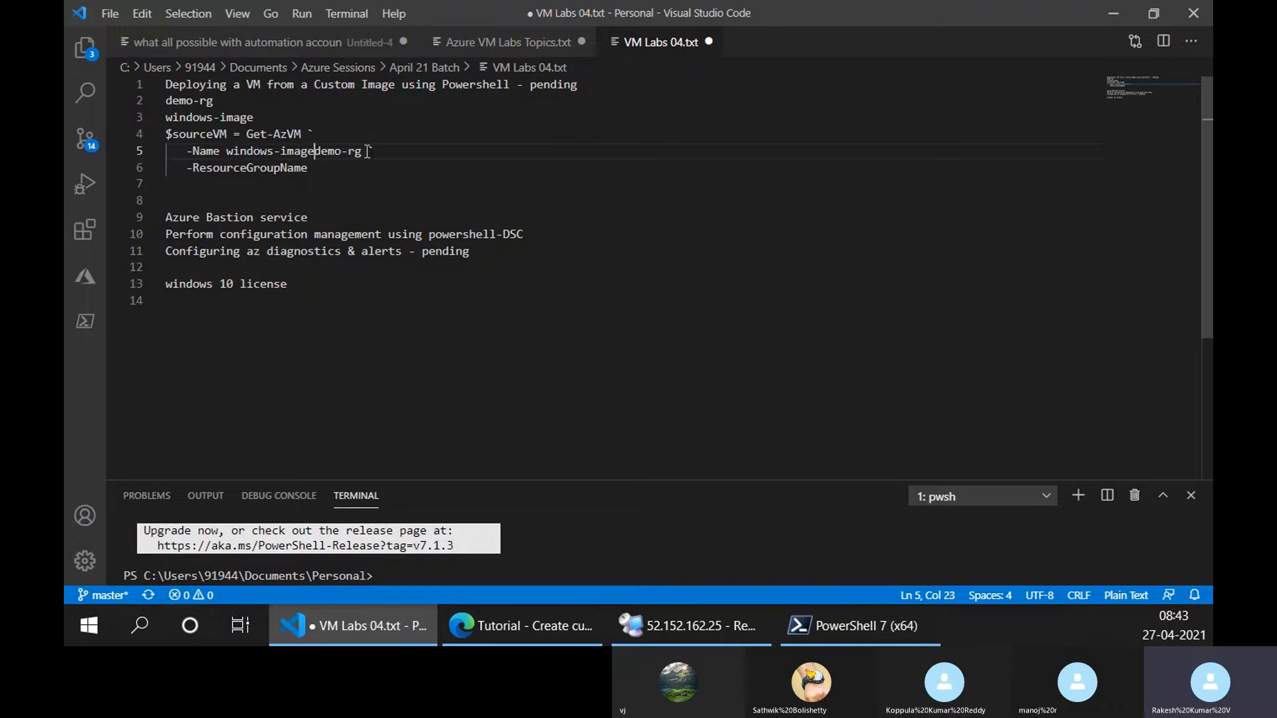
left_click(366, 152, "shift")
key("ctrl+x")
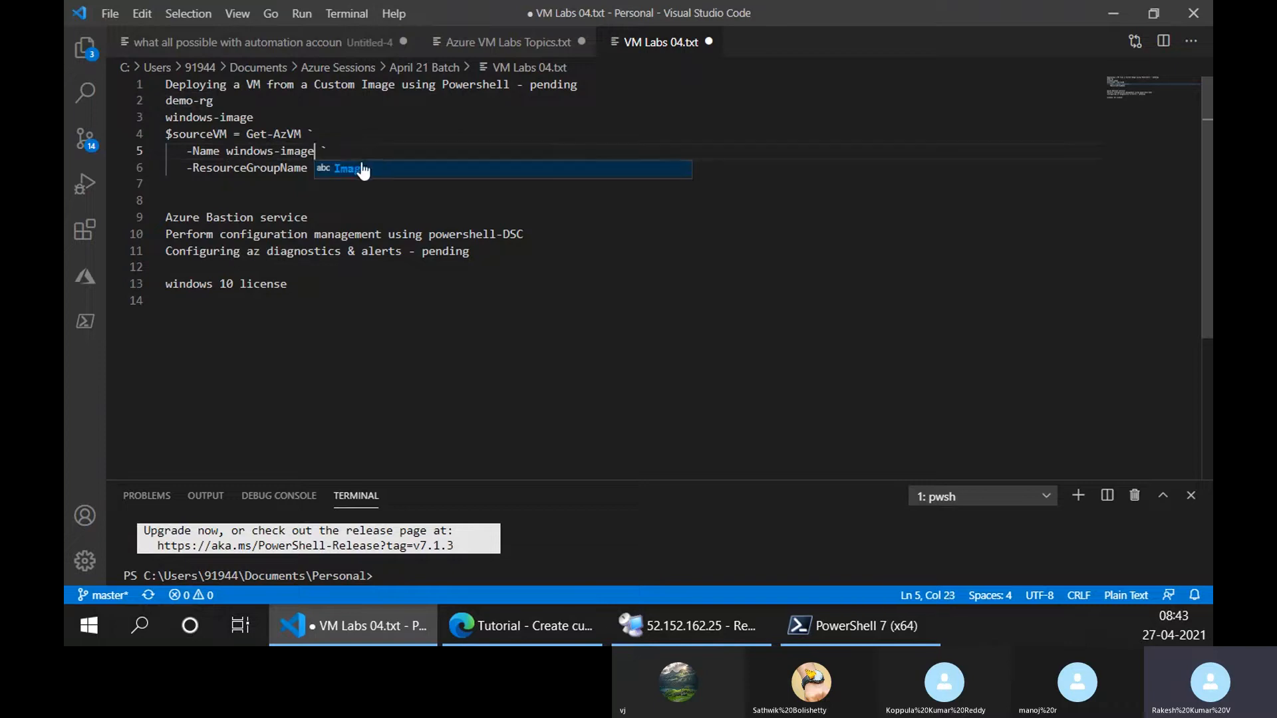
left_click(342, 124)
left_click(350, 163)
key("ctrl+v")
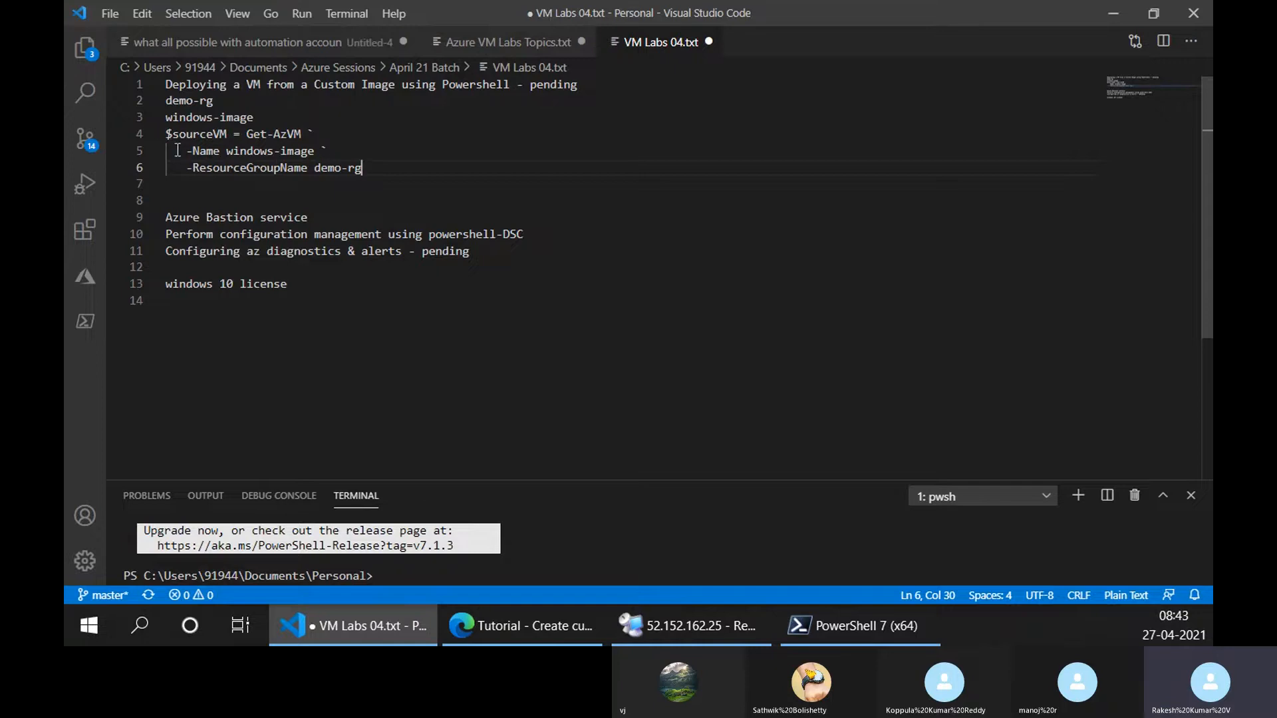
Copy the edited Get-AzVM command from VM Labs 04.txt into Azure Cloud Shell and cancel the combined pending command.
left_click_drag(362, 169, 165, 135)
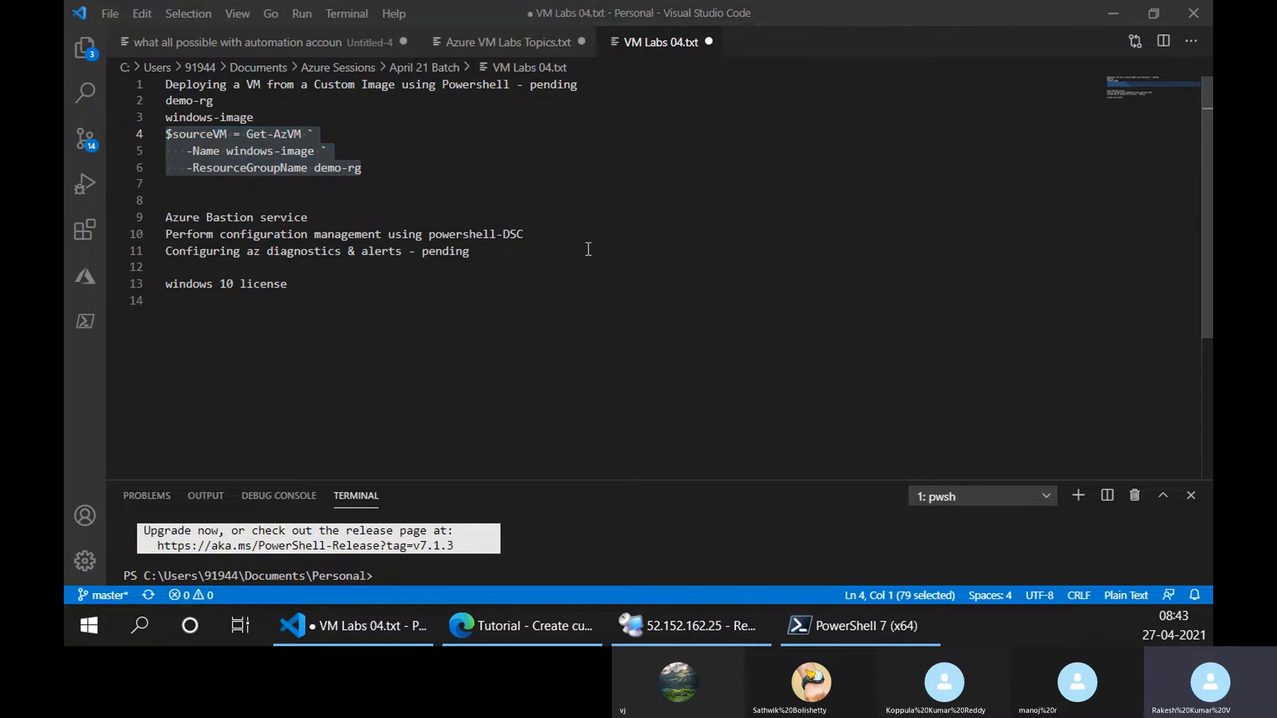
key("alt+Tab")
key("ctrl+shift+Tab")
right_click(529, 302)
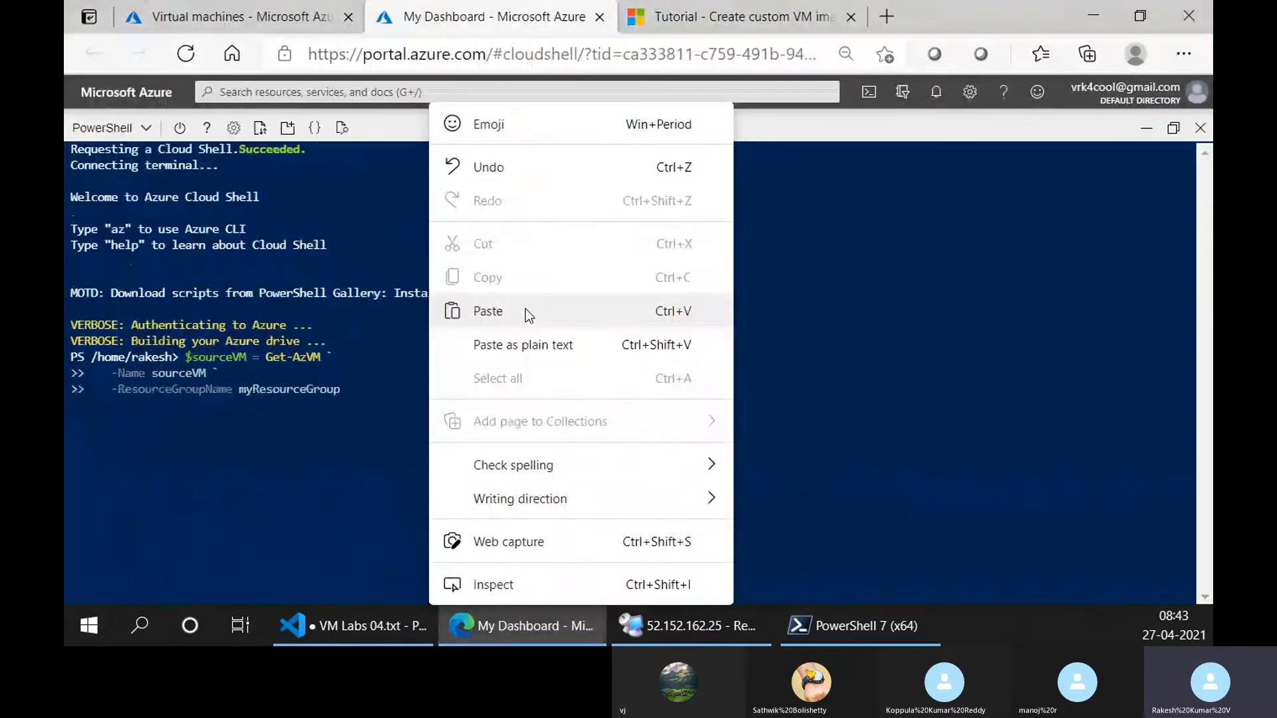
left_click(525, 309)
key("ctrl+z")
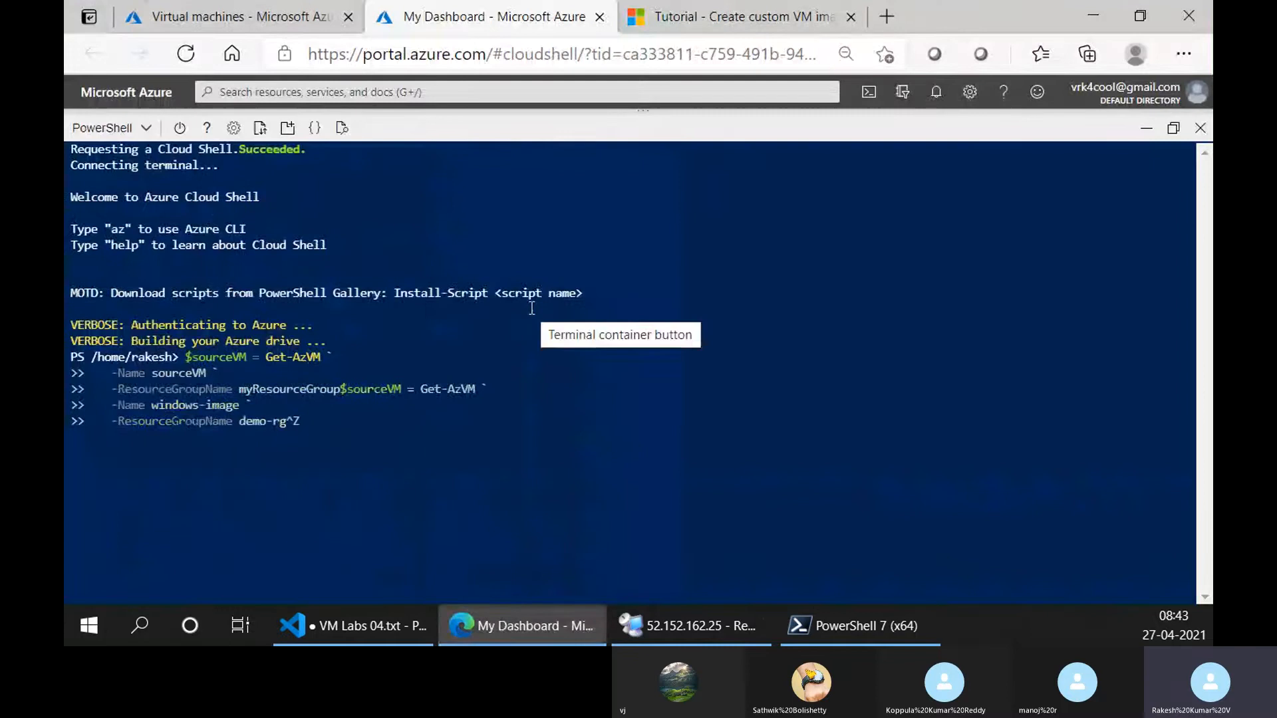
key("ctrl+c")
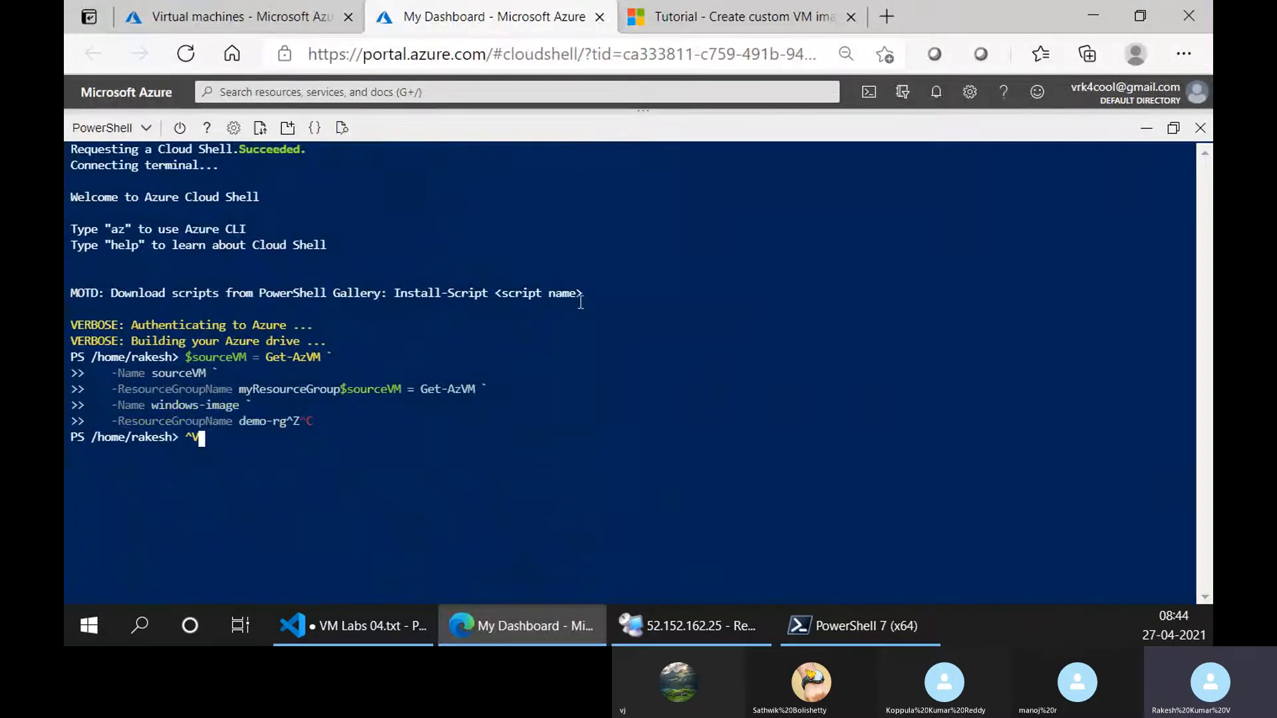
Run Get-AzVM for windows-image in demo-rg, storing it in $sourceVM, and output the $sourceVM variable.
right_click(579, 299)
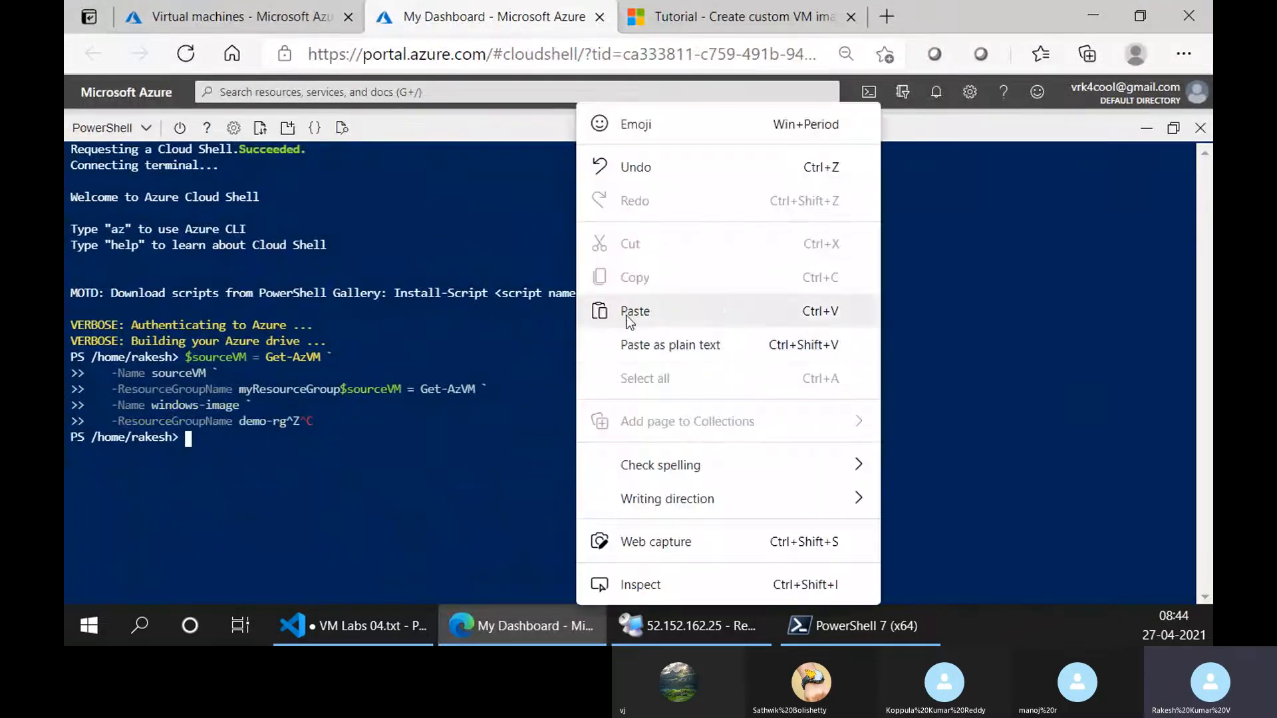
left_click(626, 315)
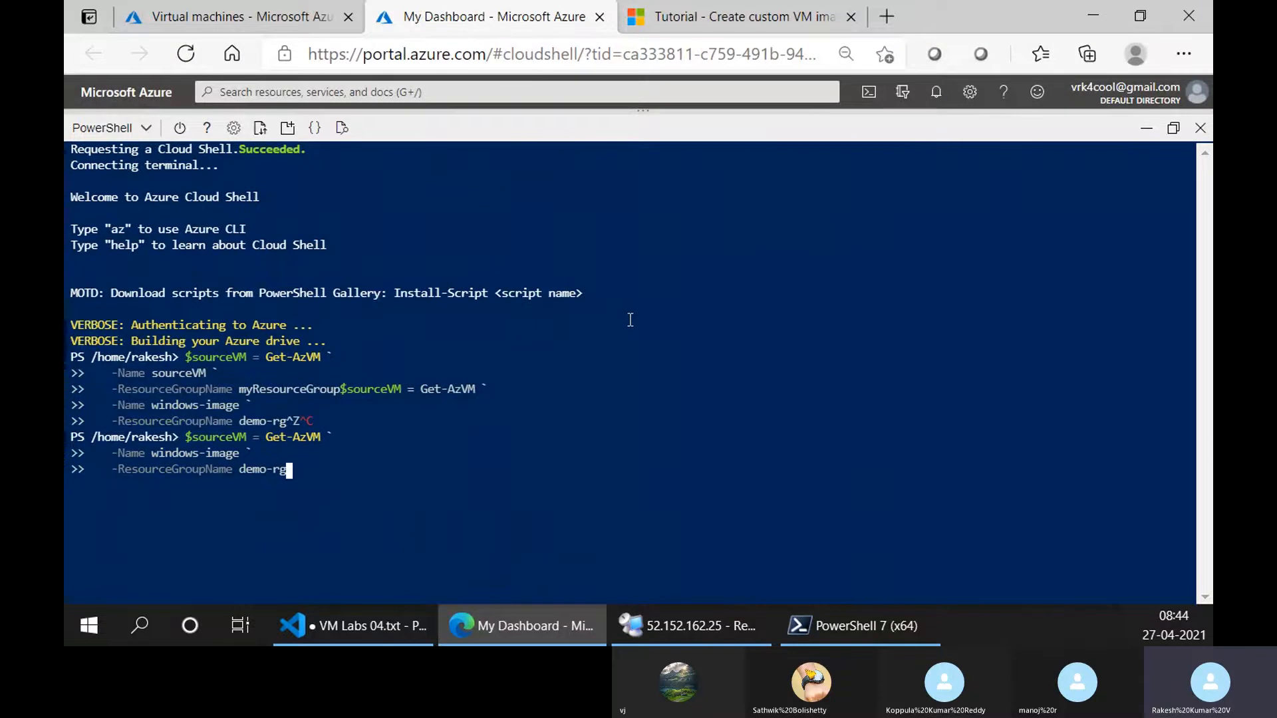
left_click_drag(259, 438, 185, 434)
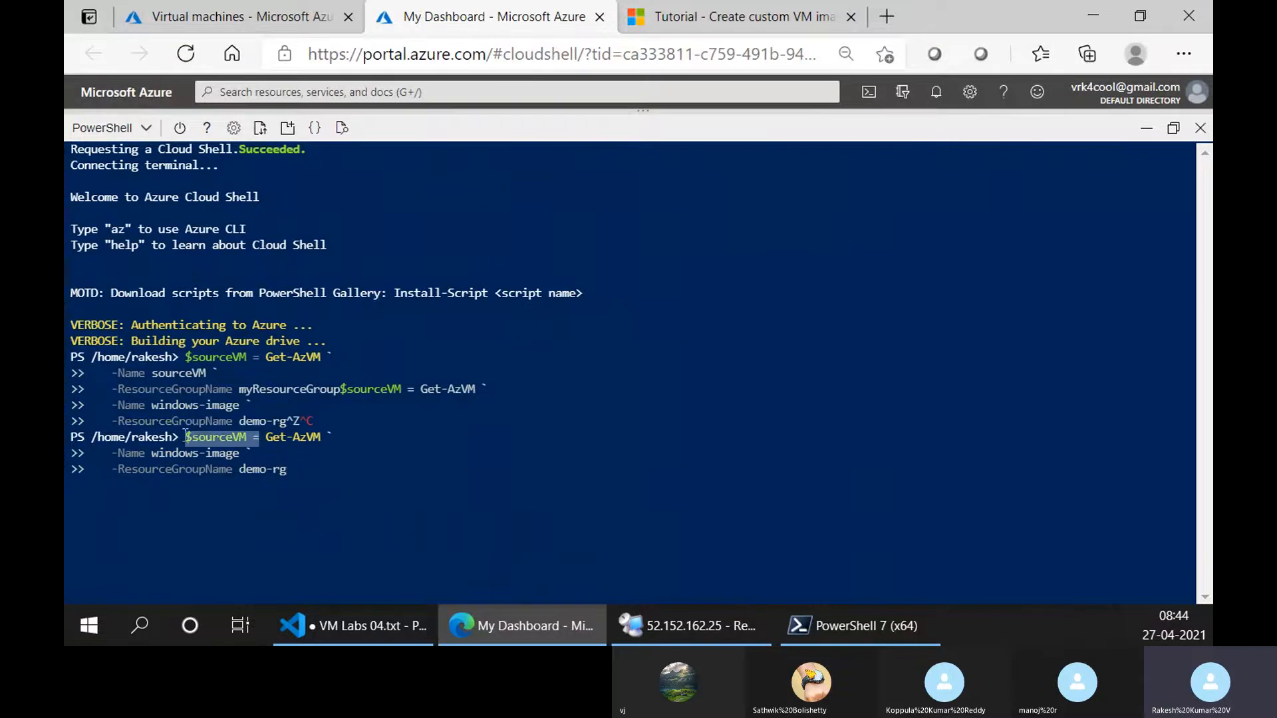
left_click(418, 419)
key("Return")
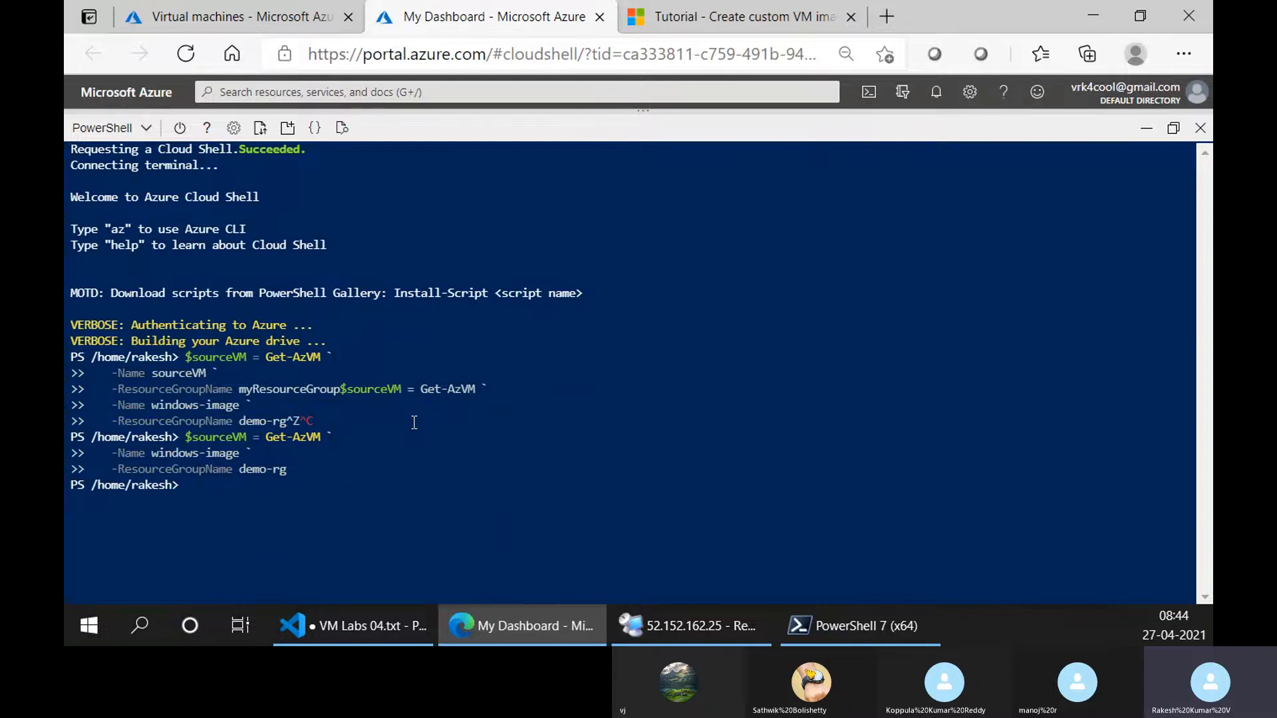
type("$sourceVM")
key("Return")
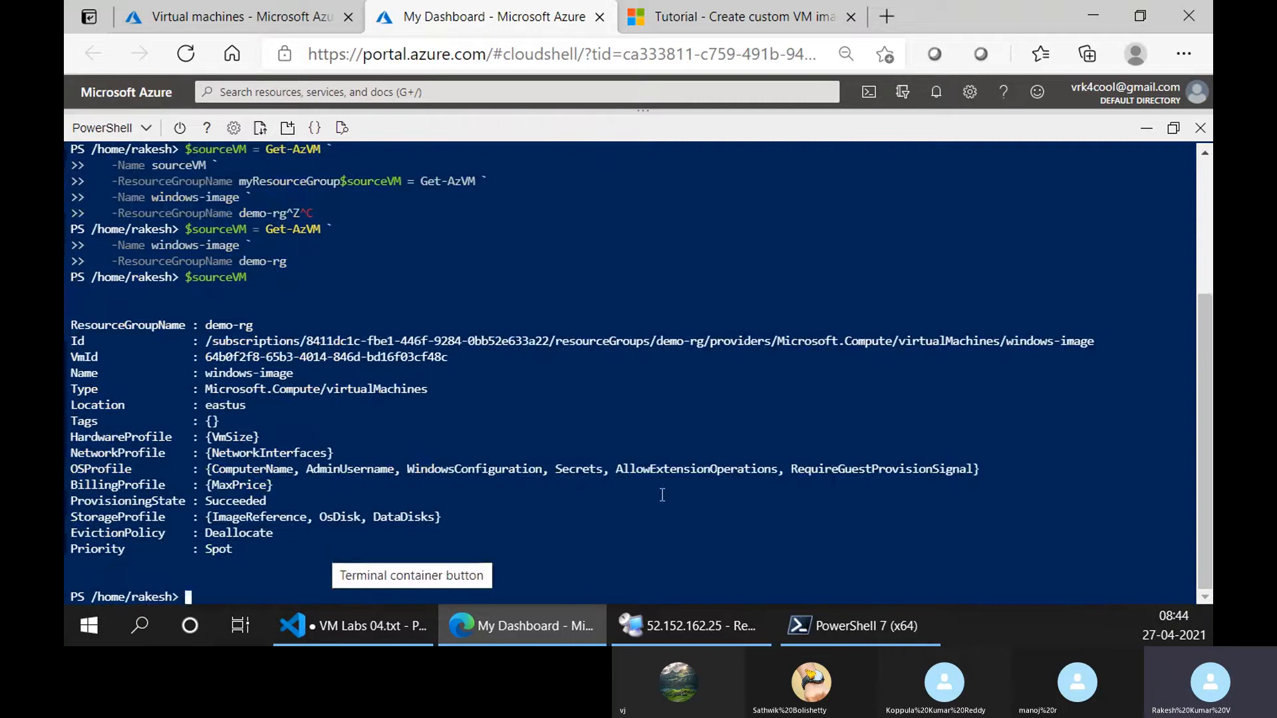
Read the tutorial's Create a resource group section, examining the New-AzResourceGroup sample with its name and location parameters.
left_click(752, 4)
scroll(550, 393, "down", 5)
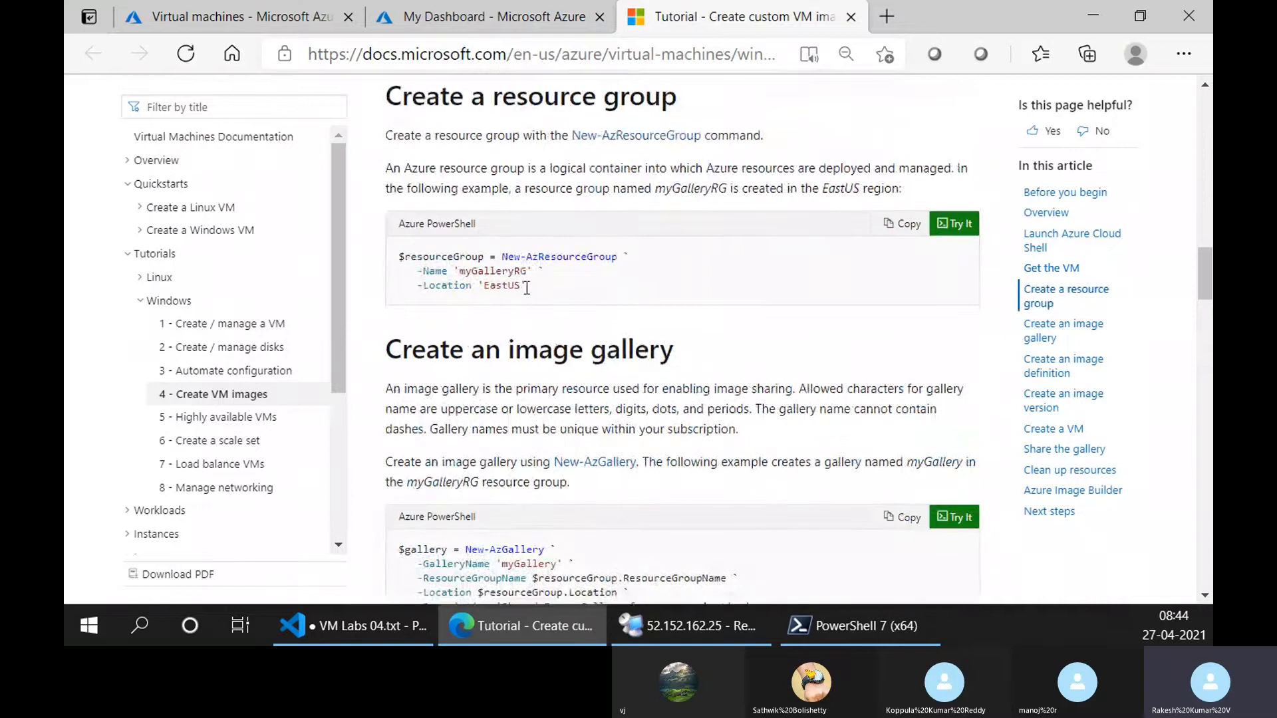
scroll(551, 280, "up", 4)
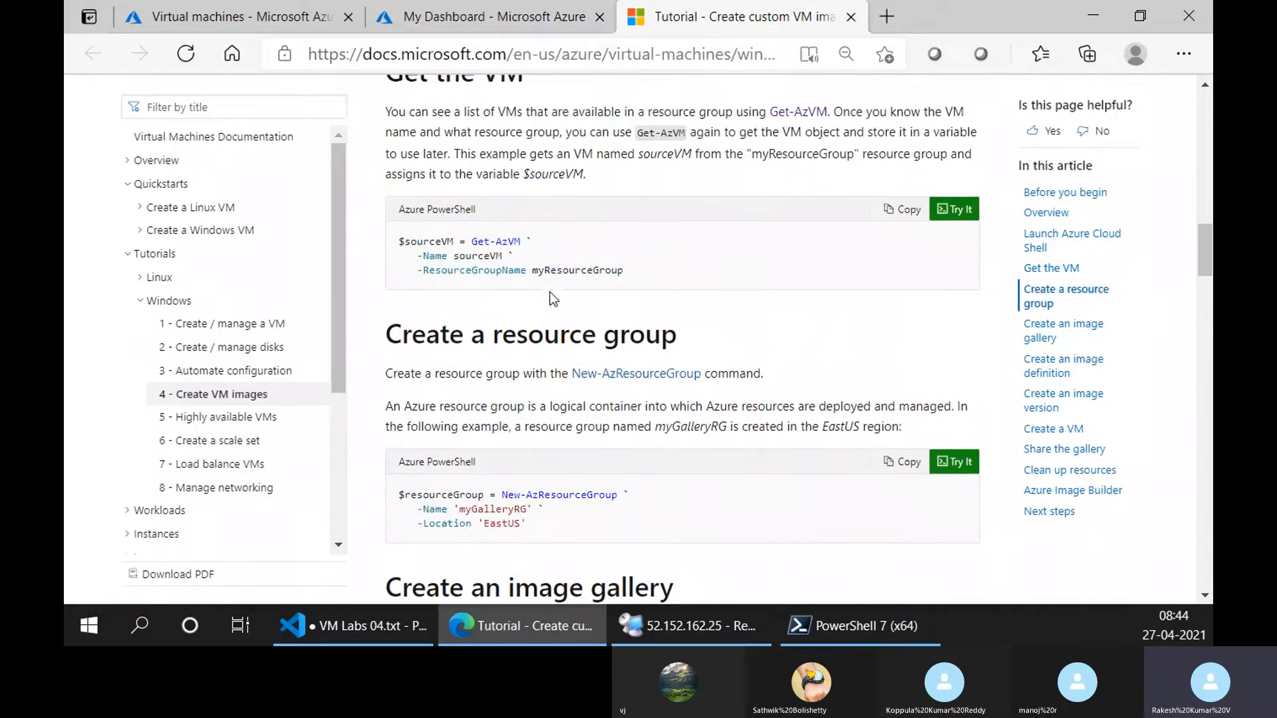
scroll(551, 293, "down", 4)
scroll(551, 295, "up", 1)
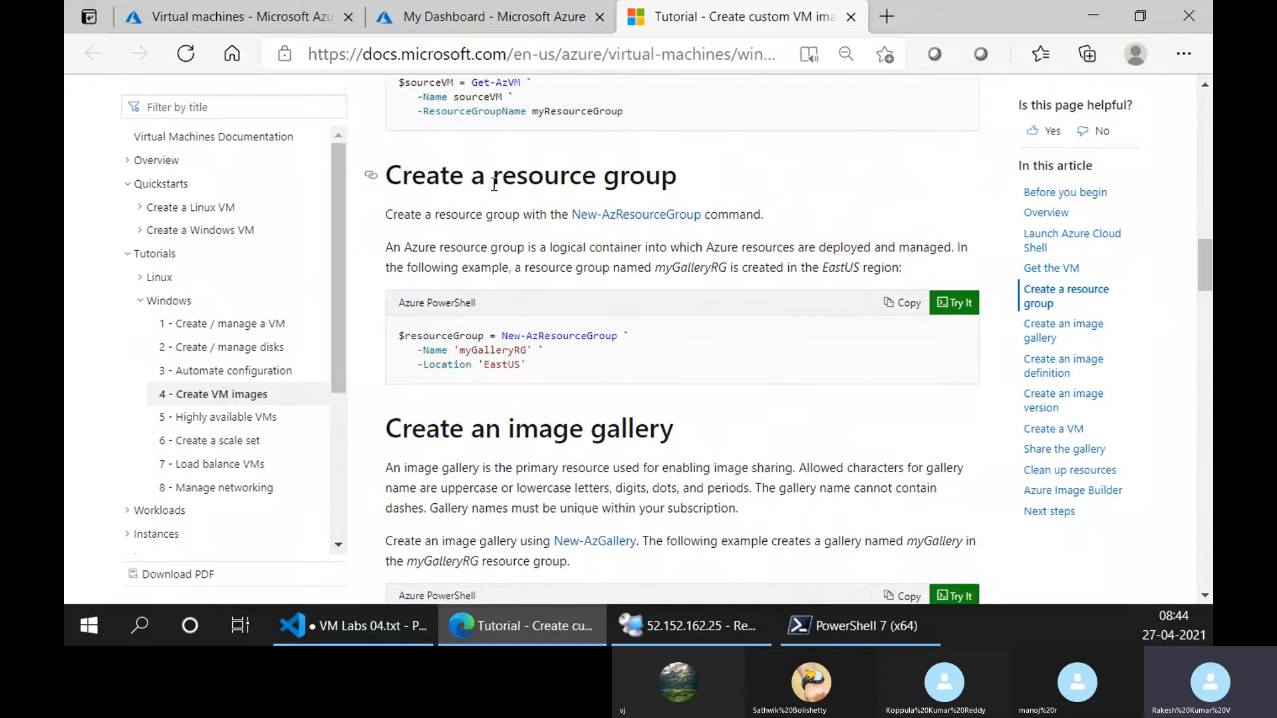
left_click_drag(494, 184, 676, 179)
left_click(539, 338)
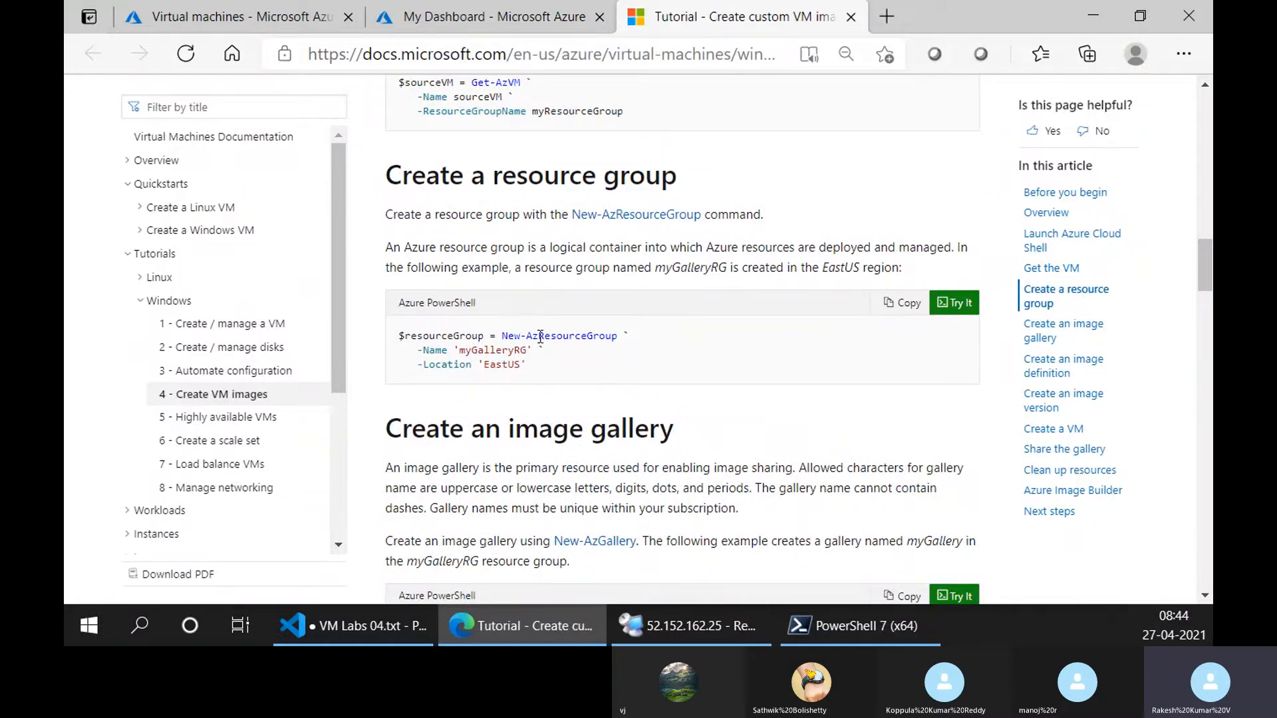
double_click(508, 334)
left_click_drag(538, 336, 618, 336)
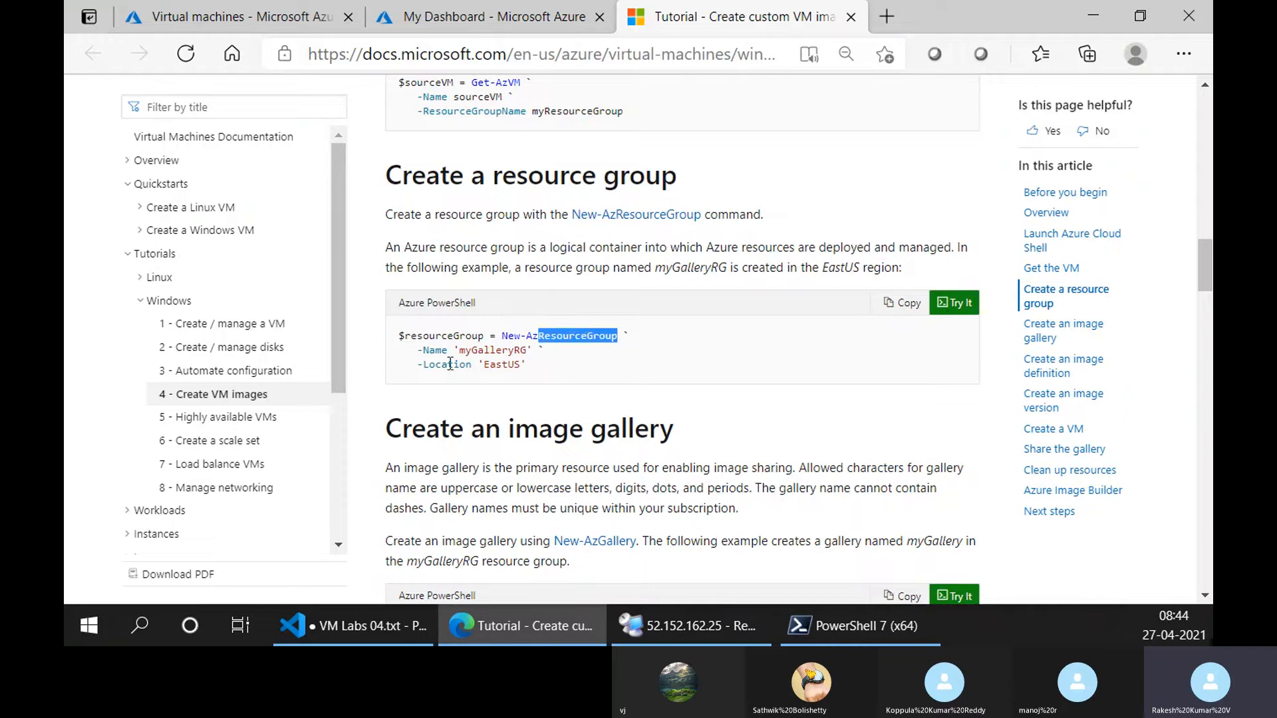
mouse_move(461, 353)
left_mouse_down()
mouse_move(528, 352)
mouse_move(520, 370)
mouse_move(456, 350)
left_mouse_up()
left_click(496, 367)
left_click(548, 366)
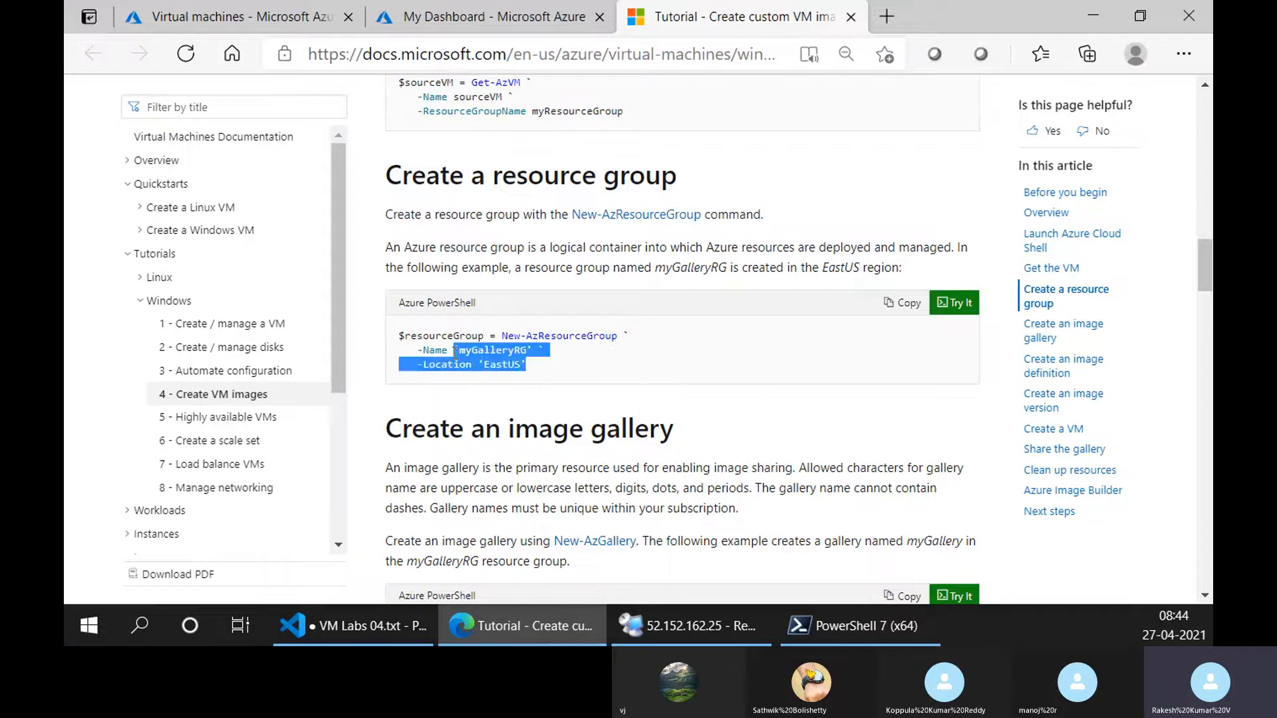
Copy the tutorial's New-AzResourceGroup sample and run it in Cloud Shell to create resource group myGalleryRG in EastUS.
left_click(845, 343)
left_click(902, 304)
left_click(279, 12)
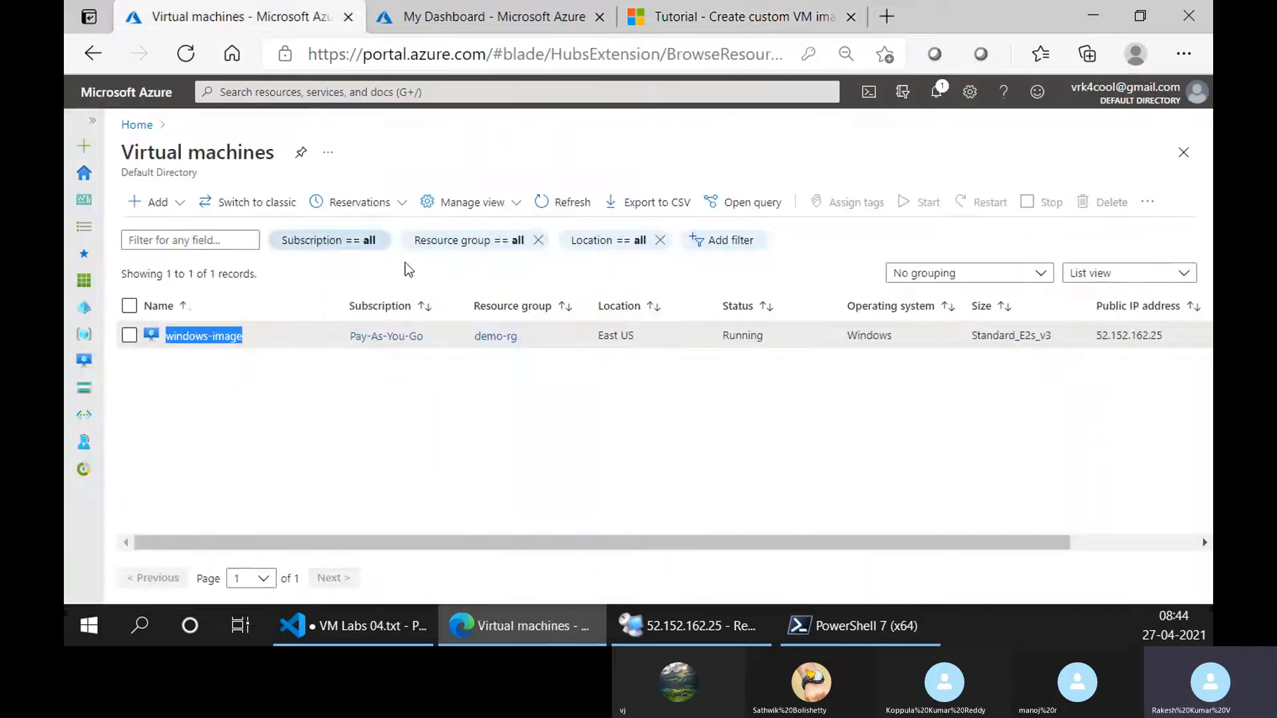
left_click(470, 12)
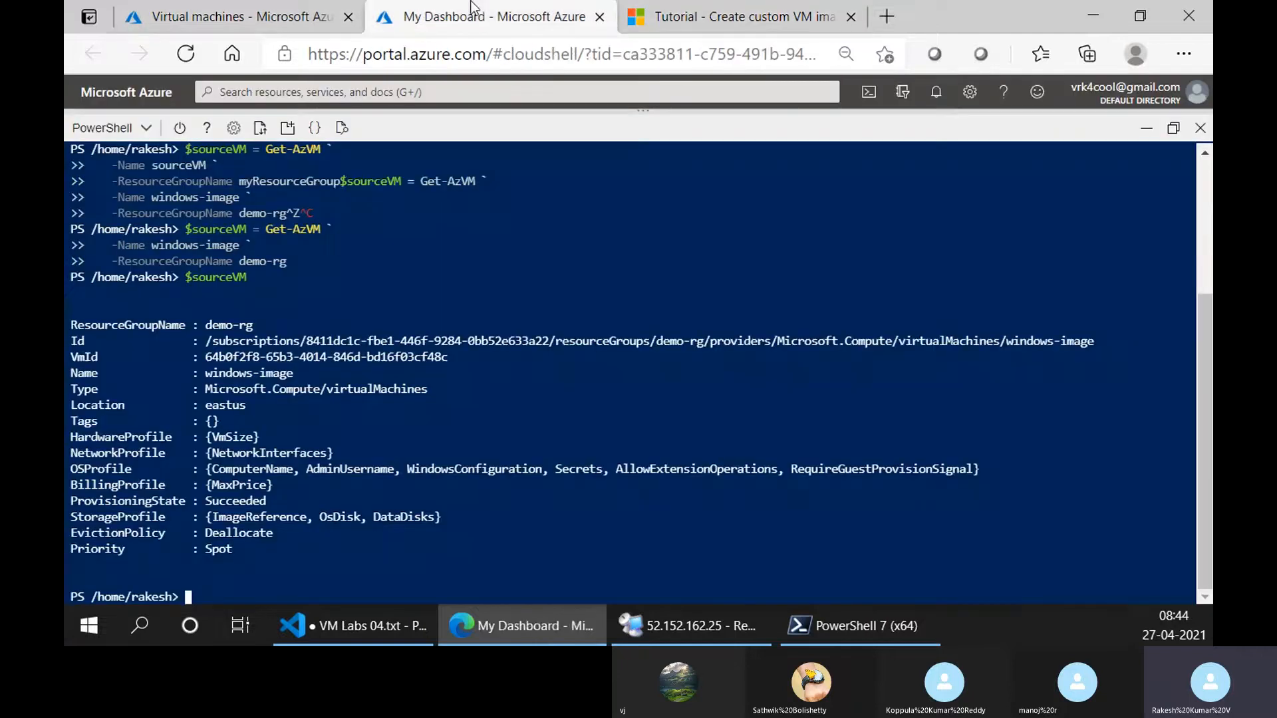
right_click(350, 433)
left_click(421, 310)
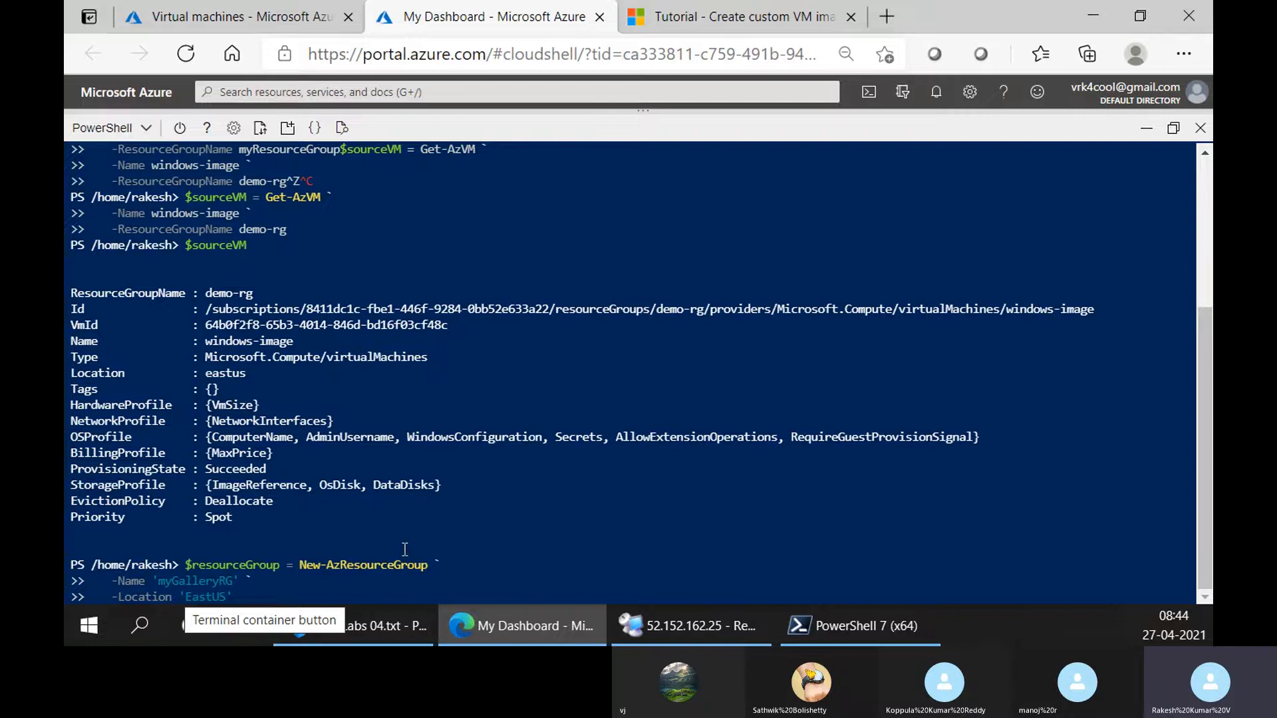
key("Return")
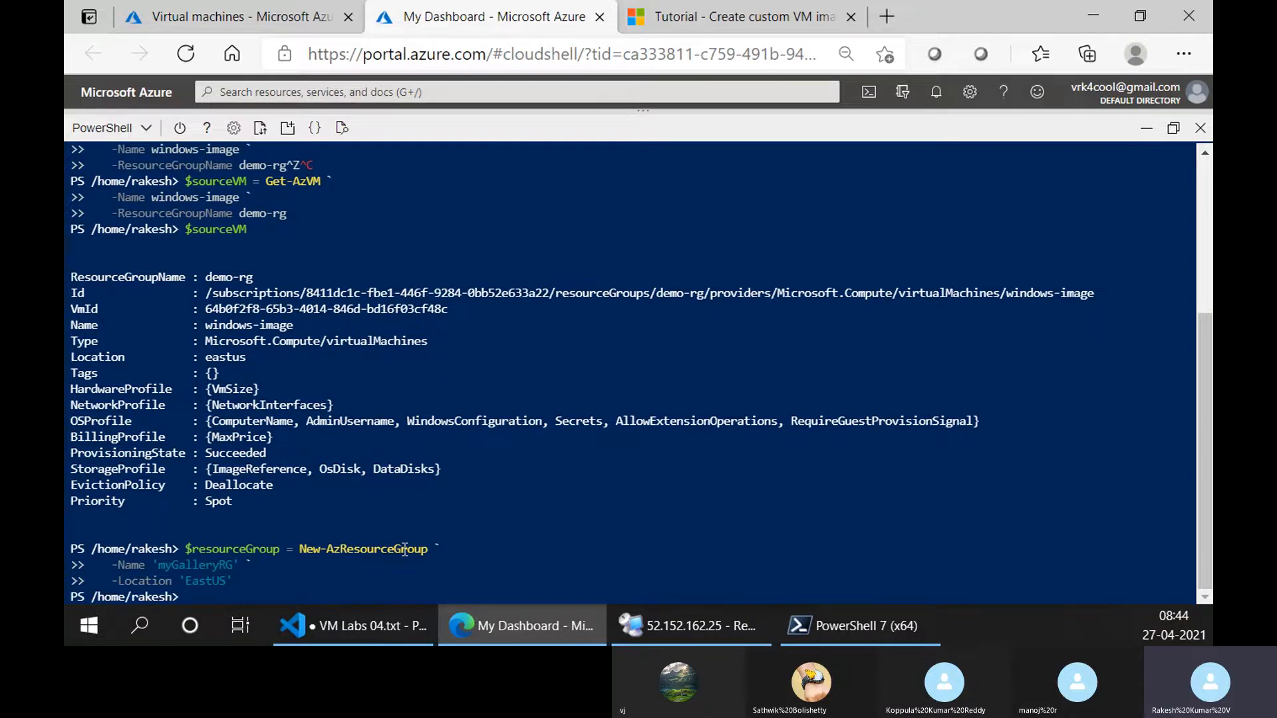
Output the $resourceGroup variable in Cloud Shell to check the resource group's details.
type("$resourceGroup")
key("Return")
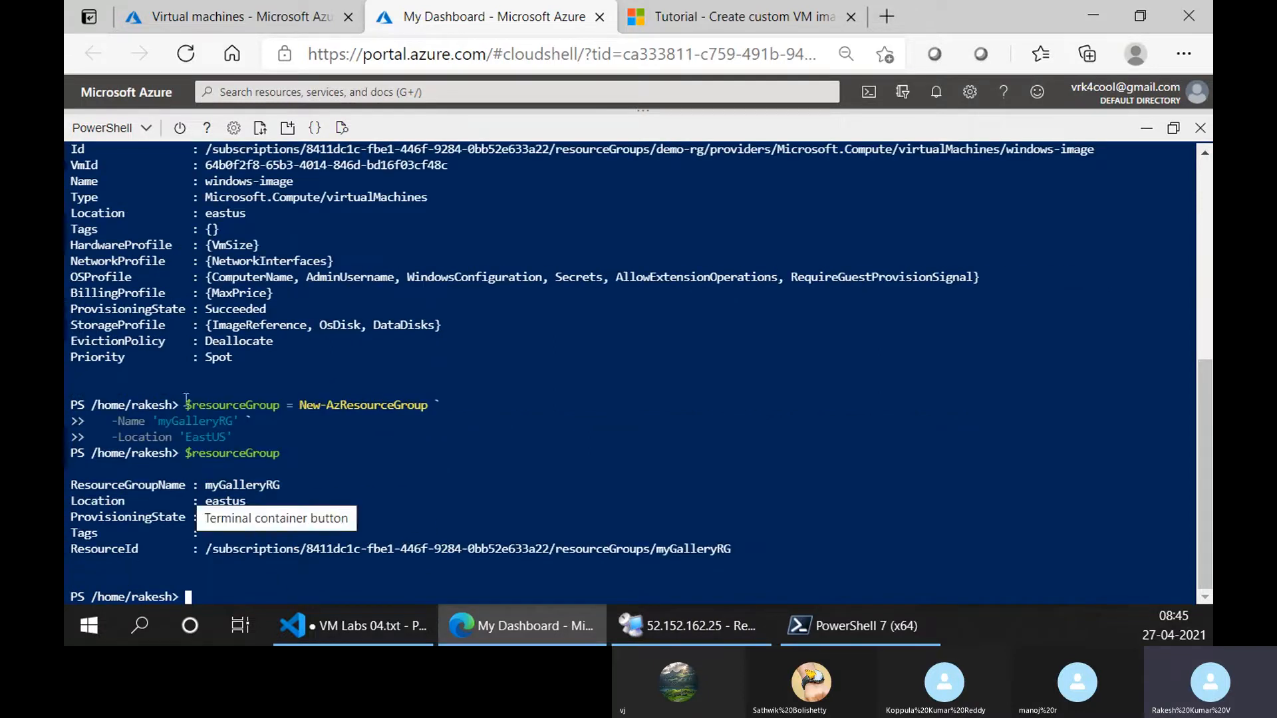
left_click_drag(294, 405, 185, 406)
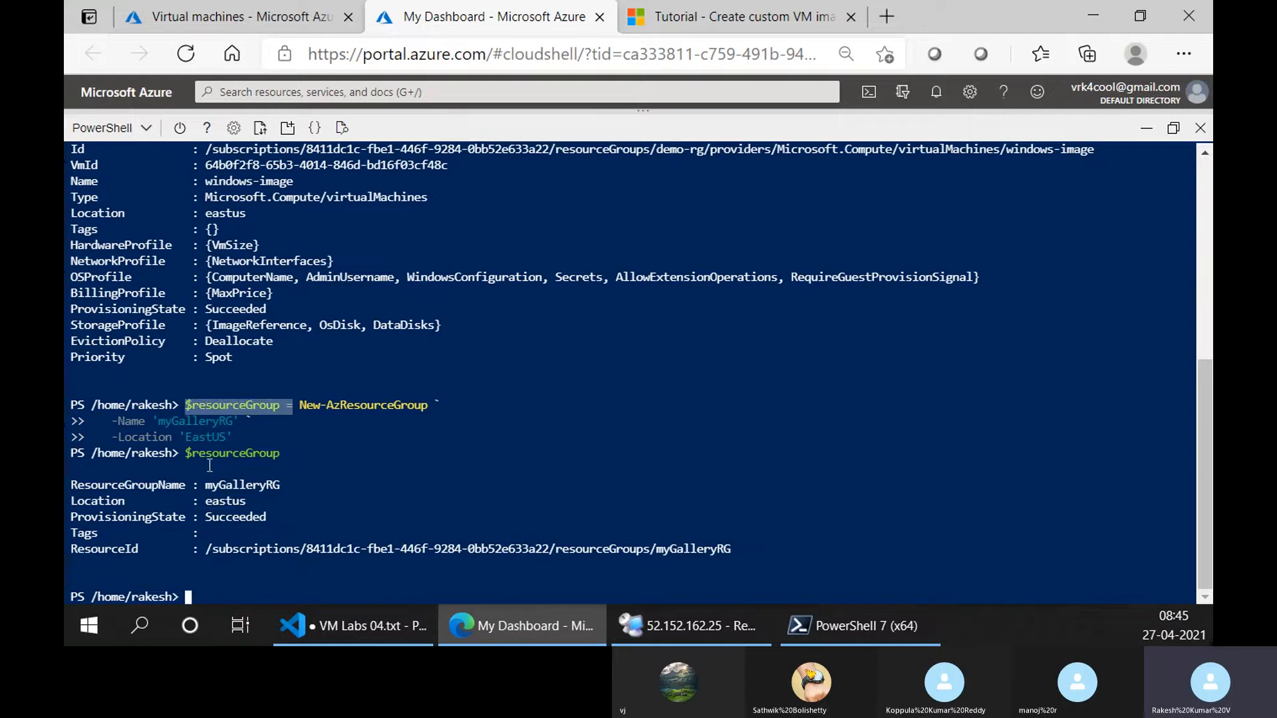
left_click_drag(192, 458, 280, 458)
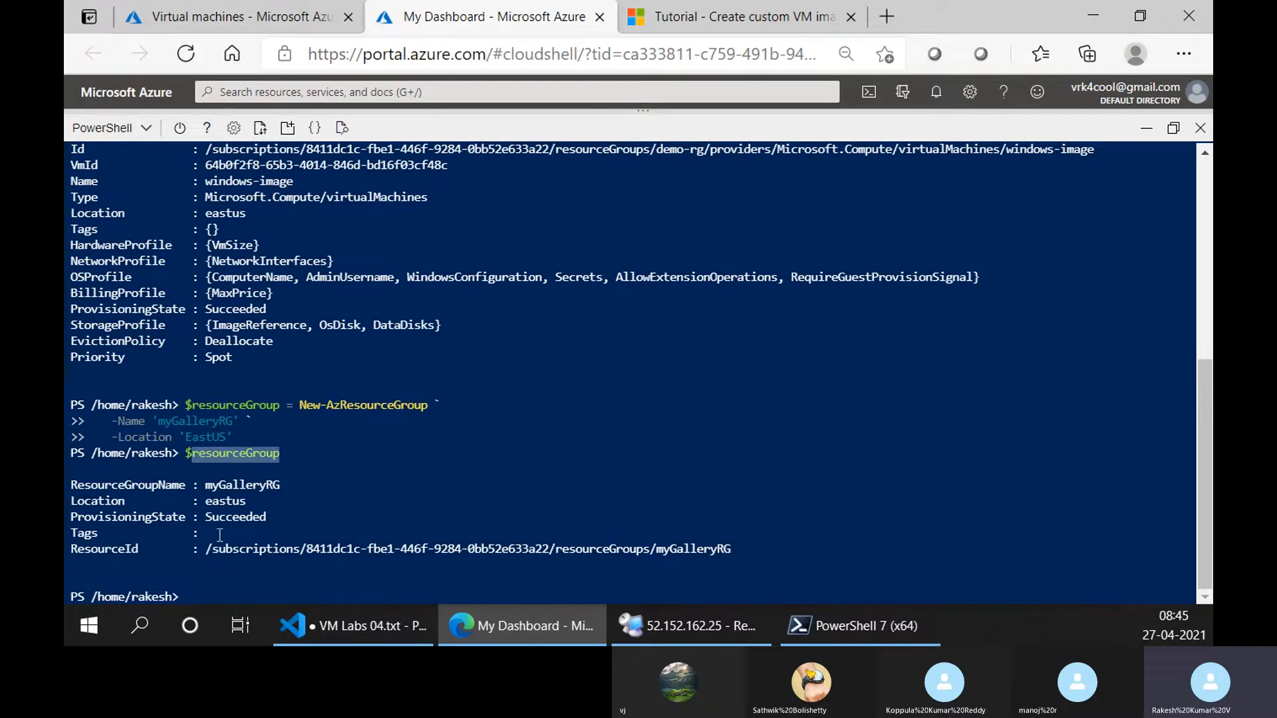
Return to the tutorial and find the New-AzGallery sample in the Create an image gallery section.
left_click(731, 17)
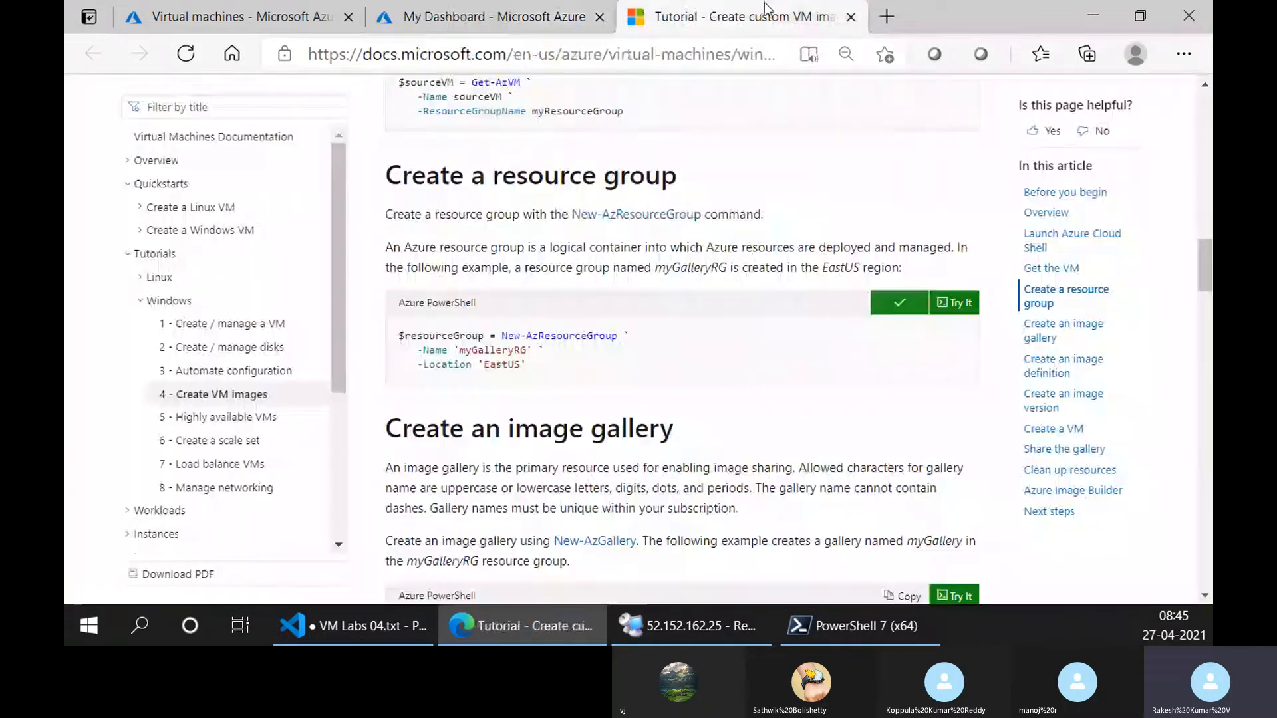
scroll(631, 296, "down", 5)
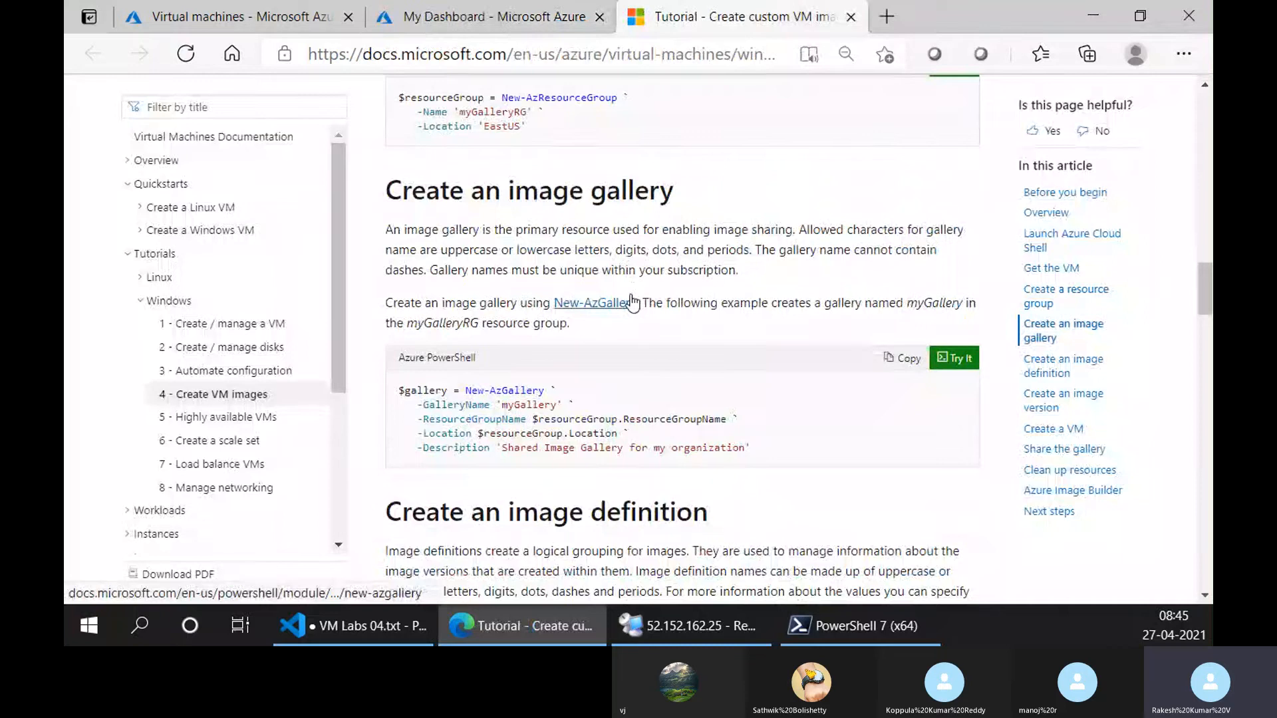
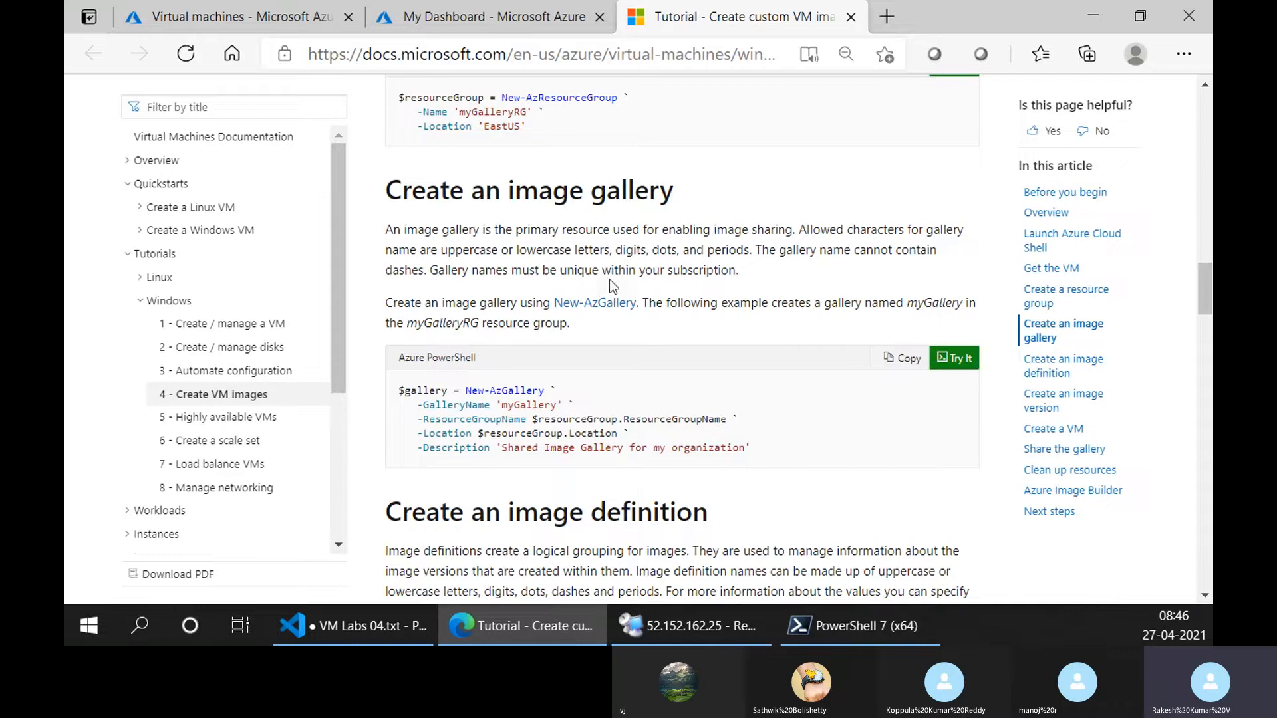
Examine the New-AzGallery sample's $gallery variable and its gallery name, resource group, location and description parameters.
scroll(609, 279, "down", 3)
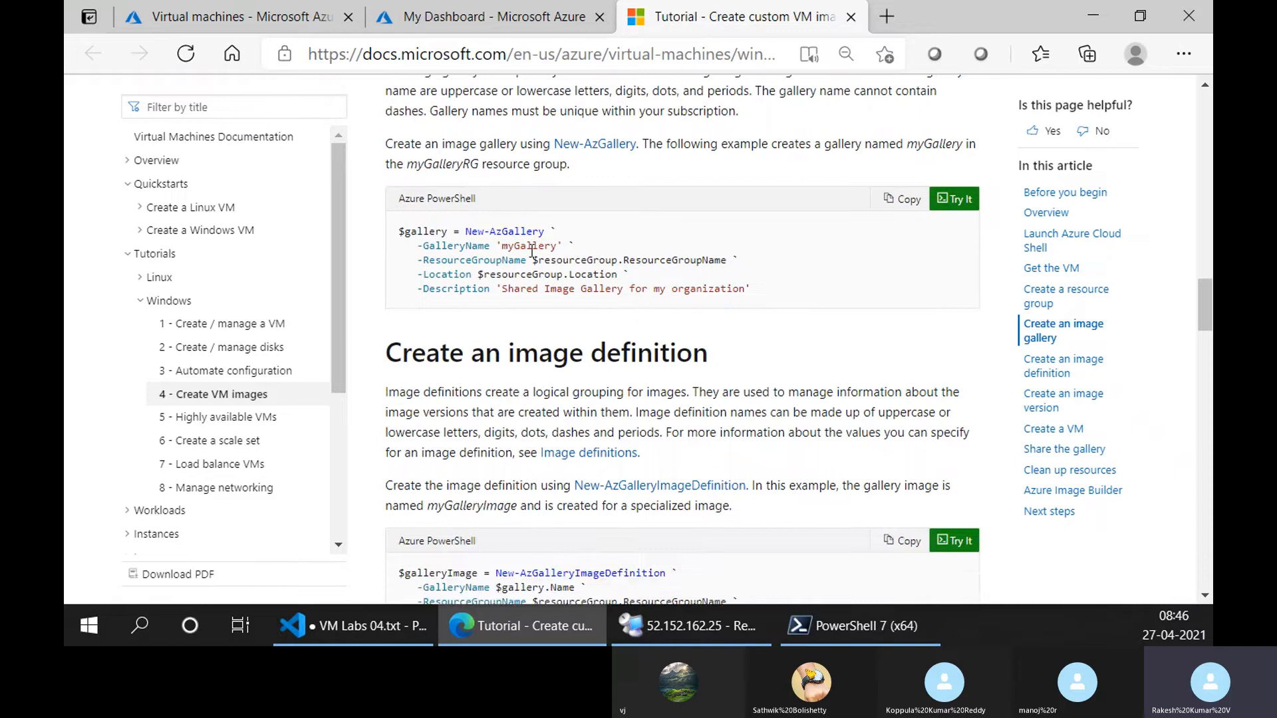
scroll(723, 336, "up", 3)
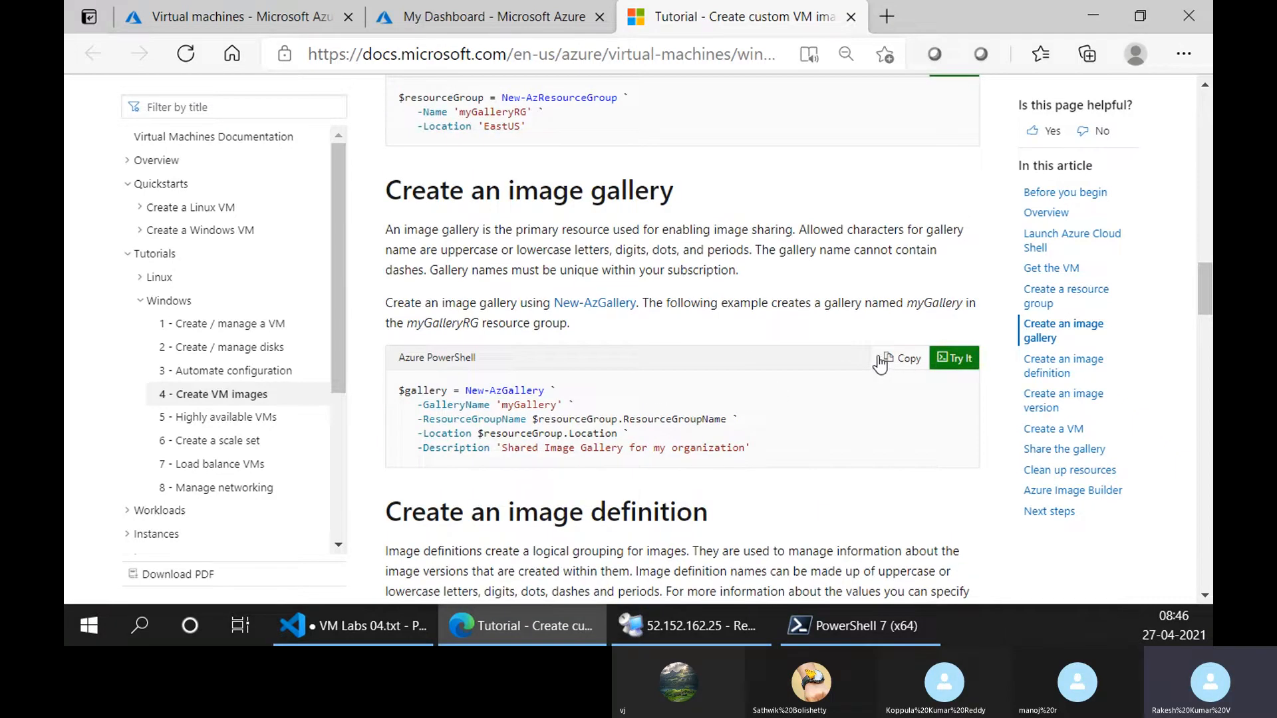
left_click_drag(411, 392, 489, 394)
left_click_drag(502, 393, 541, 394)
left_click_drag(443, 414, 727, 421)
left_click(466, 419)
left_click(421, 445)
left_click_drag(428, 433, 487, 448)
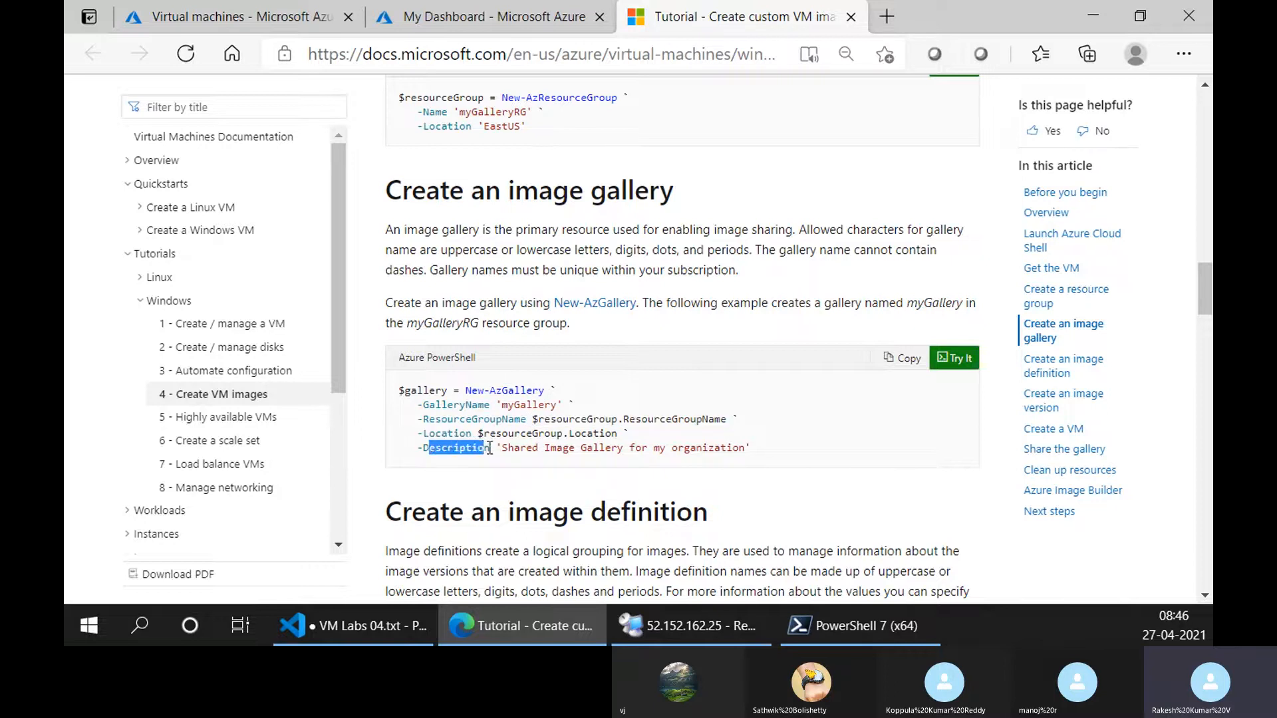
left_click(545, 449)
scroll(489, 459, "up", 1)
scroll(489, 459, "down", 2)
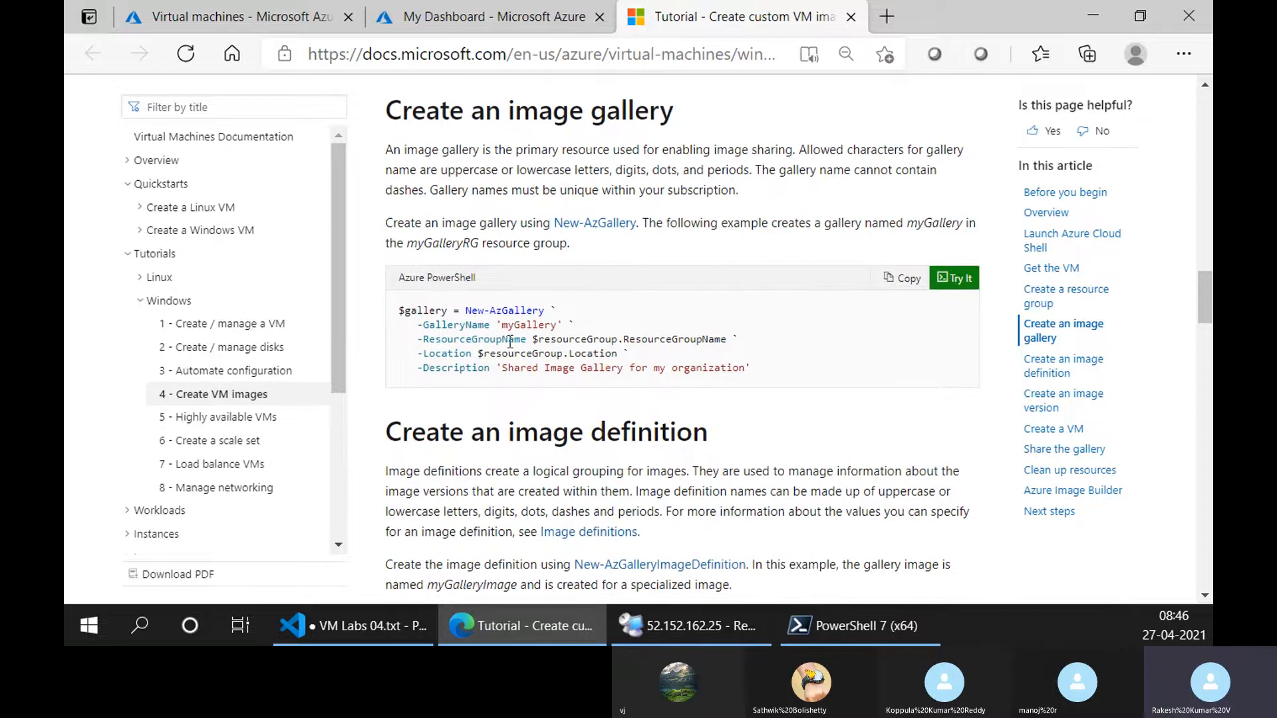
Trace the sample's $resourceGroup.ResourceGroupName reference back to the $resourceGroup variable in the New-AzResourceGroup sample.
left_click_drag(536, 337, 727, 338)
scroll(727, 338, "up", 4)
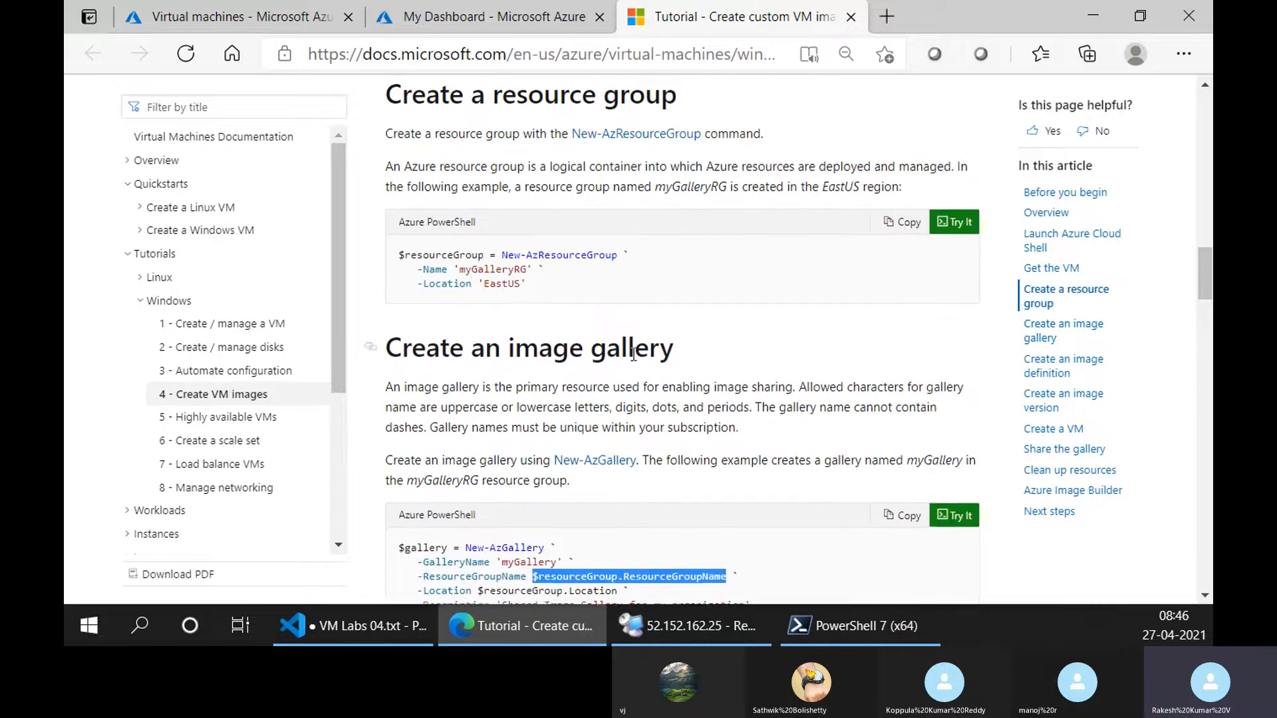
left_click_drag(483, 336, 397, 343)
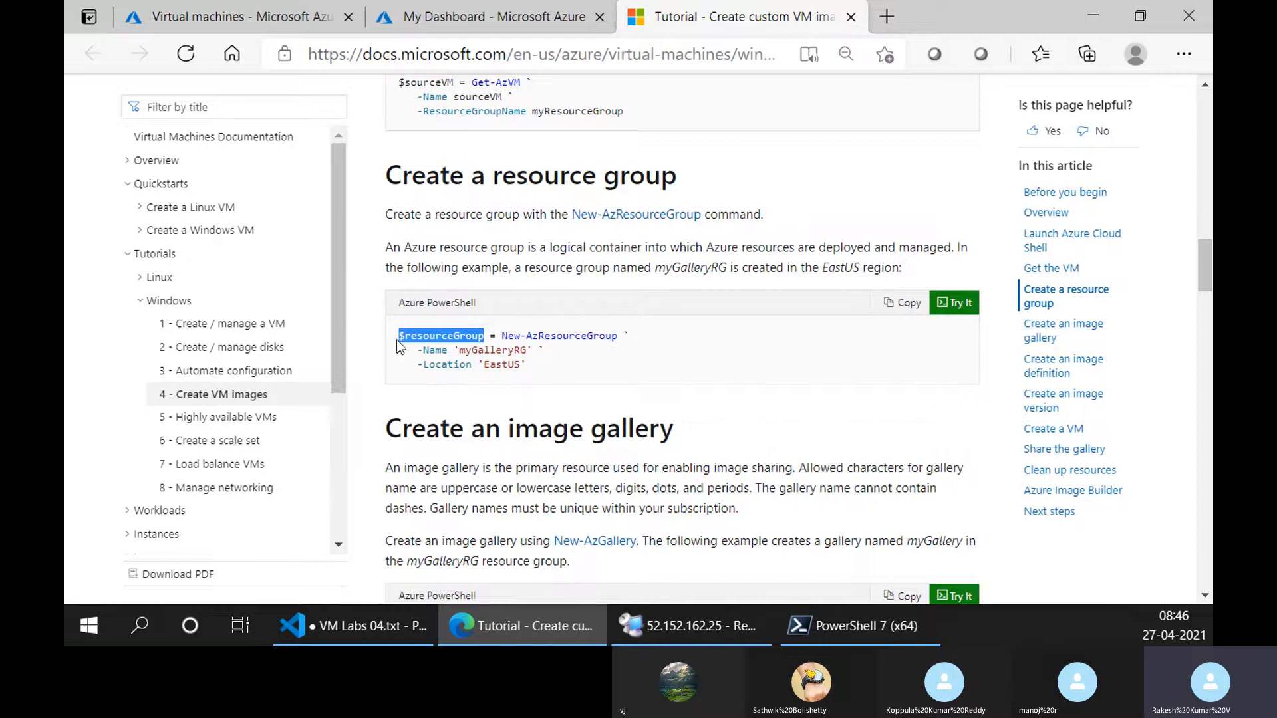
scroll(647, 432, "down", 5)
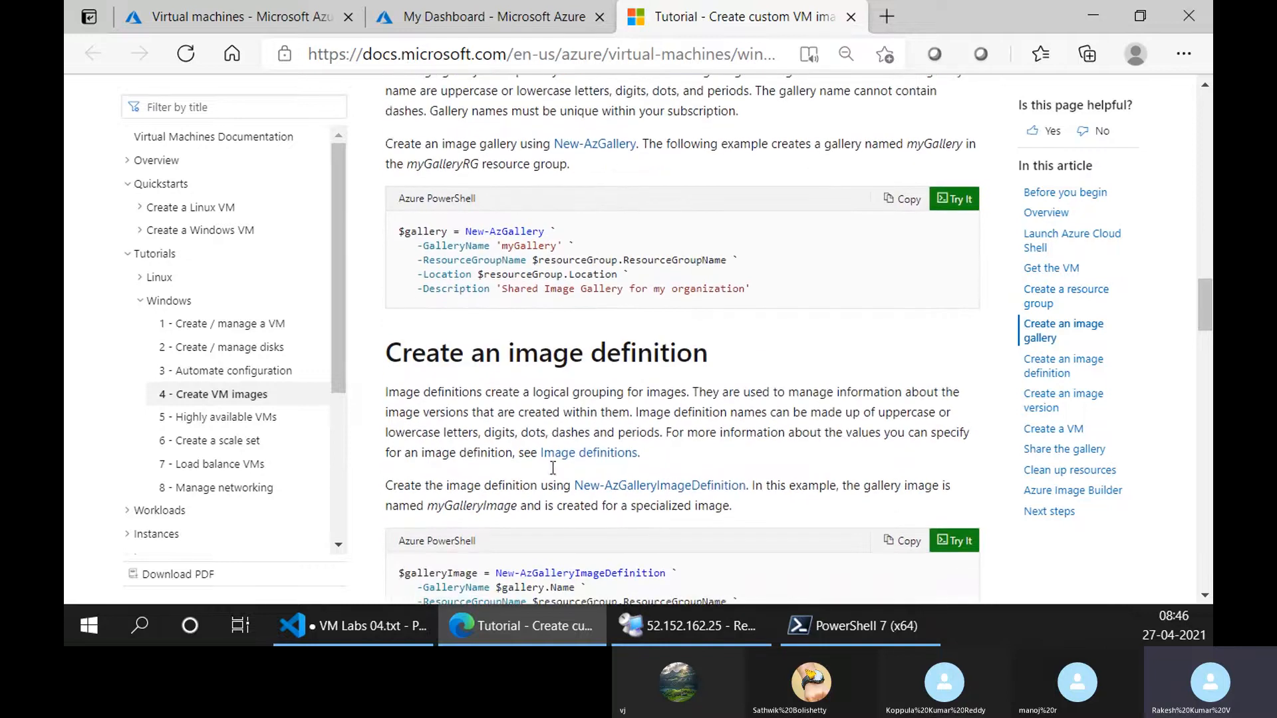
Compare the New-AzGallery sample's ResourceGroupName value with the ResourceGroupName property in the $resourceGroup output in Cloud Shell.
left_click(421, 18)
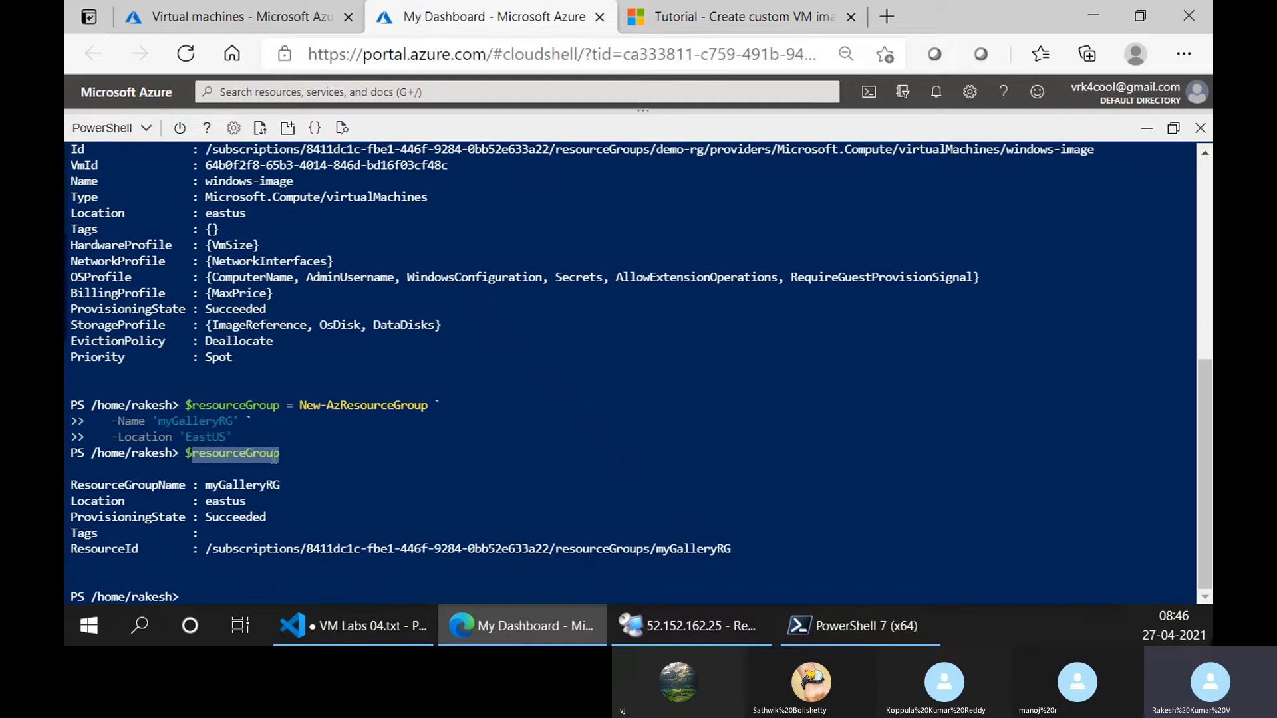
double_click(170, 485)
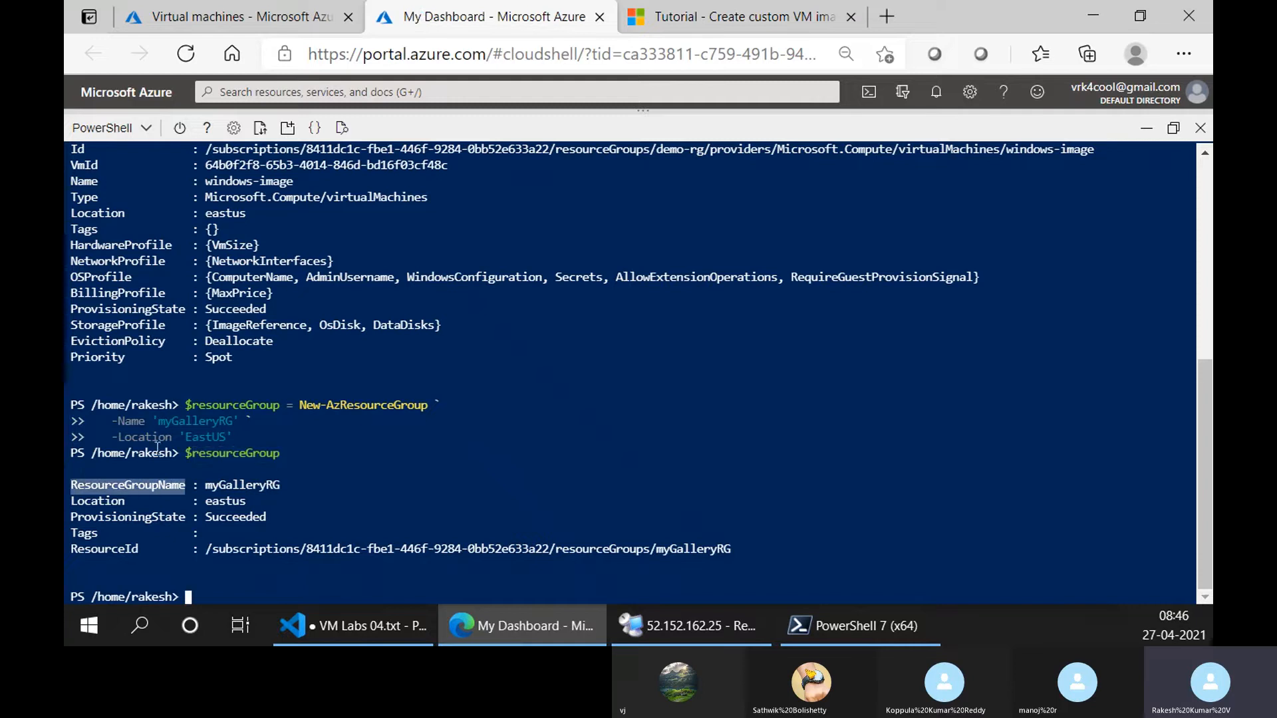
left_click(744, 7)
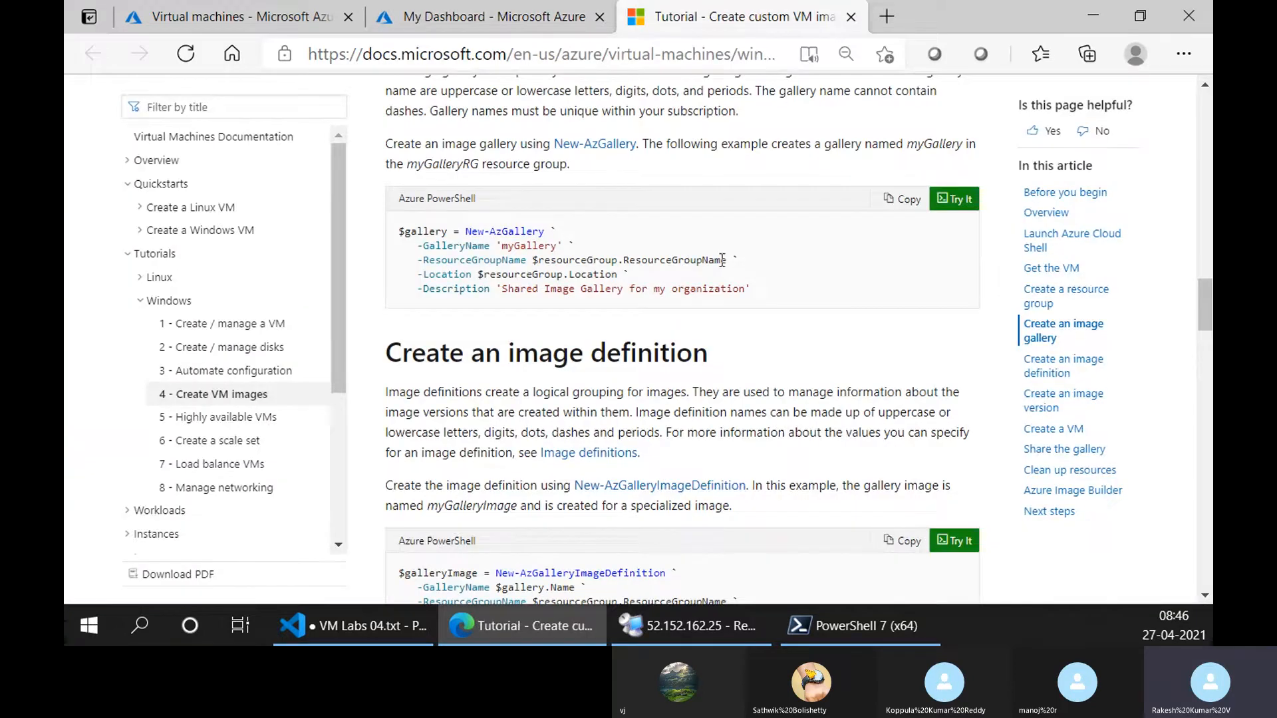
left_click_drag(728, 260, 534, 260)
left_click(459, 13)
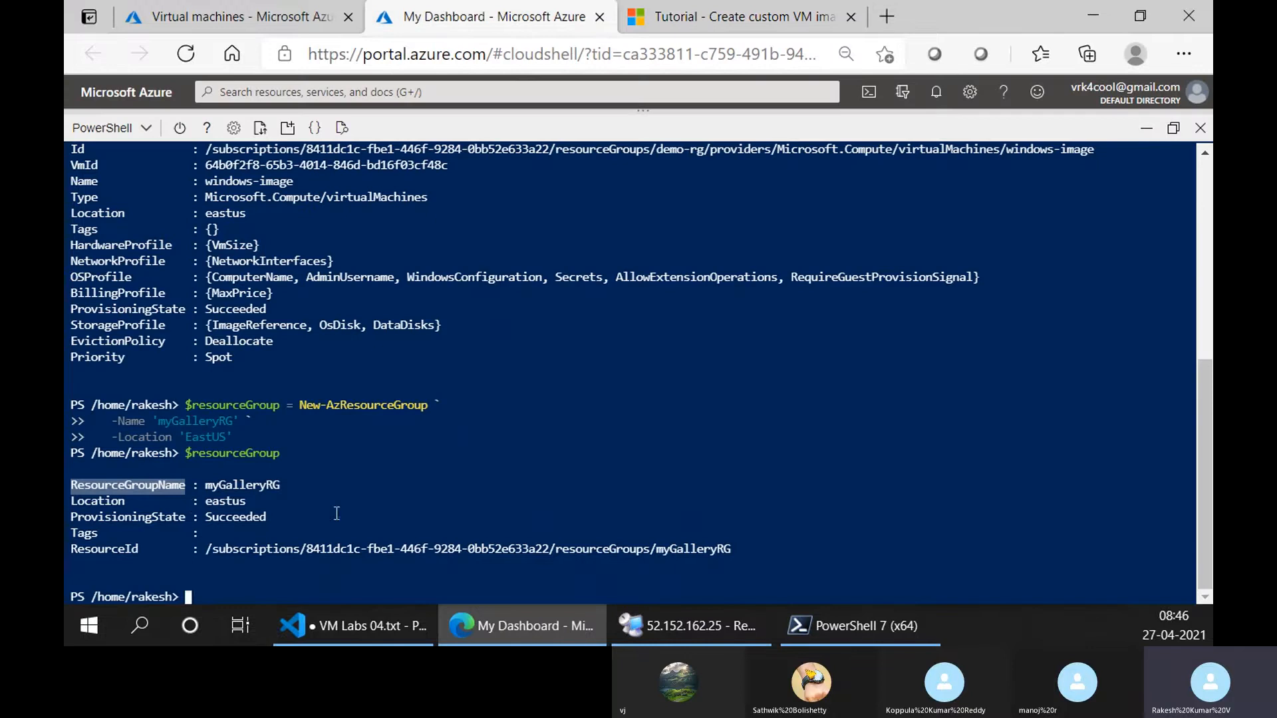
left_click_drag(292, 490, 205, 490)
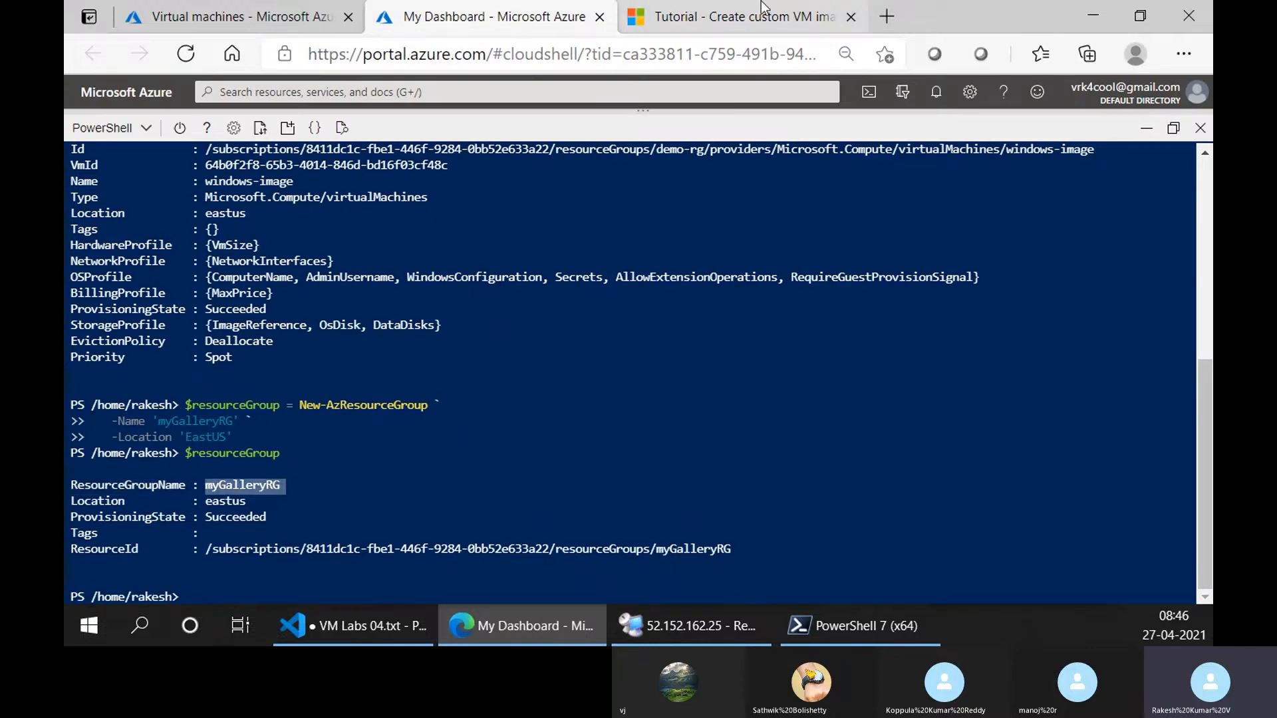
left_click(701, 17)
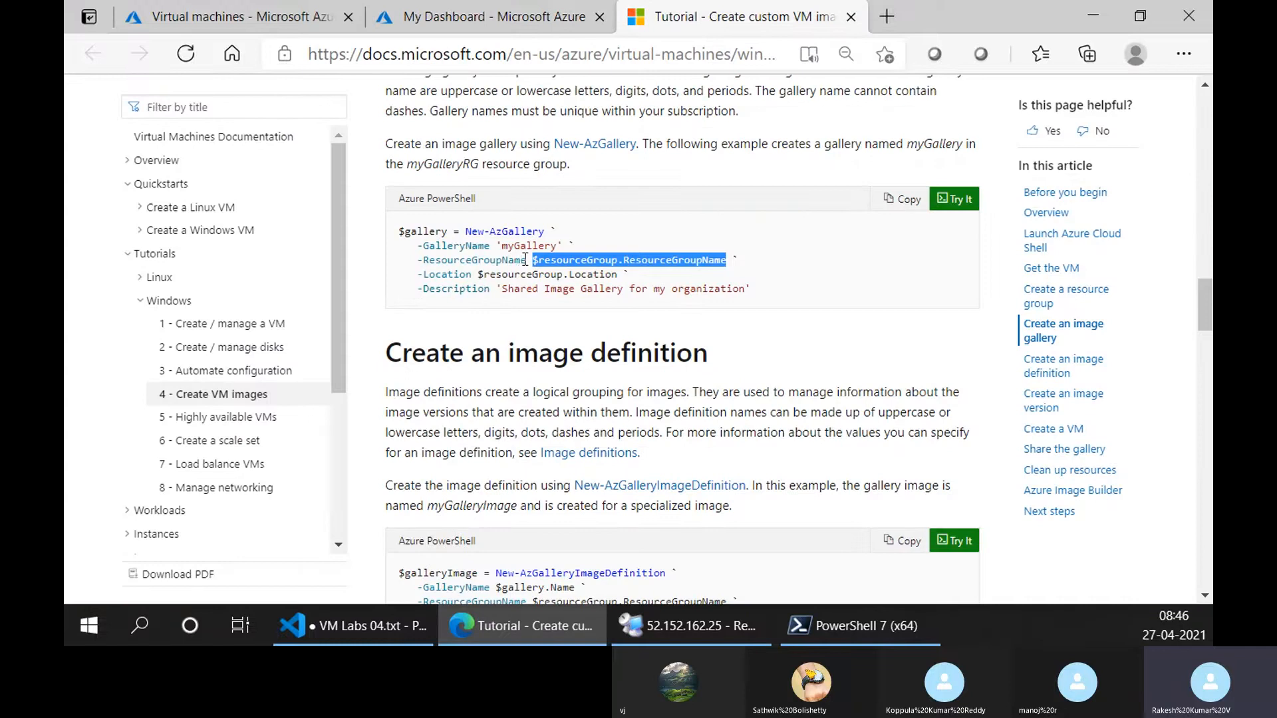
left_click_drag(527, 260, 421, 262)
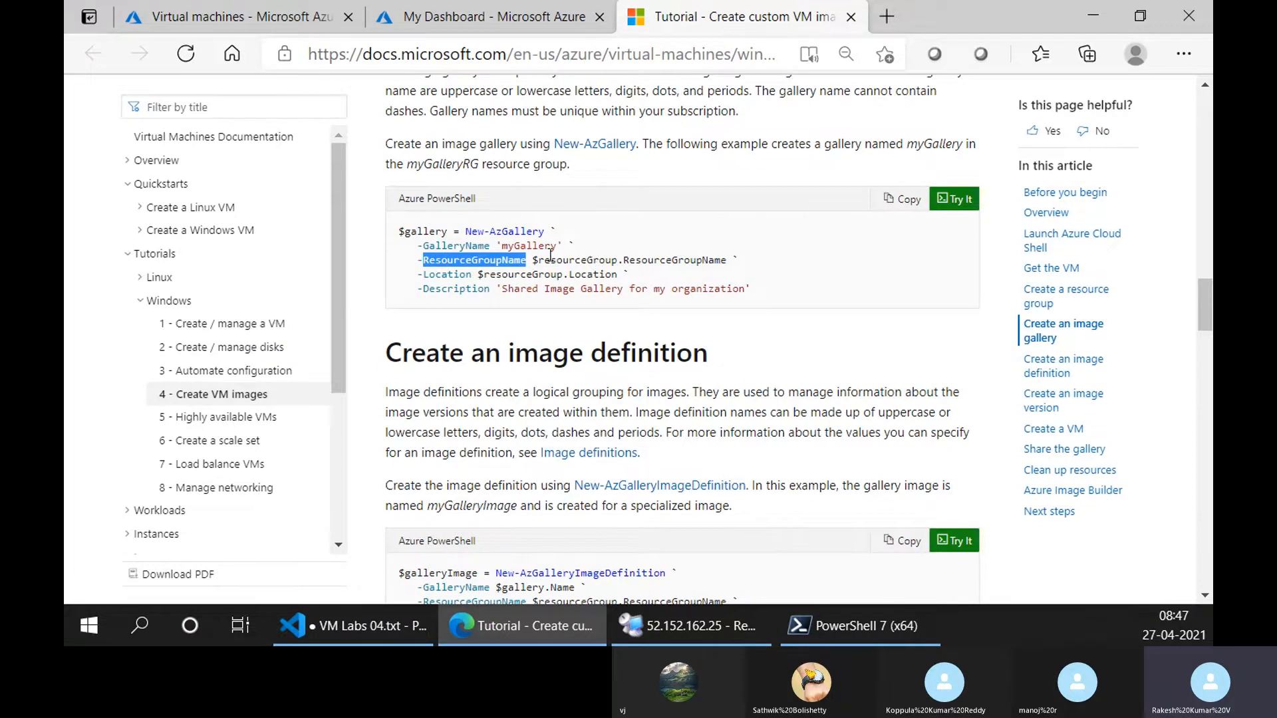
left_click_drag(539, 261, 719, 266)
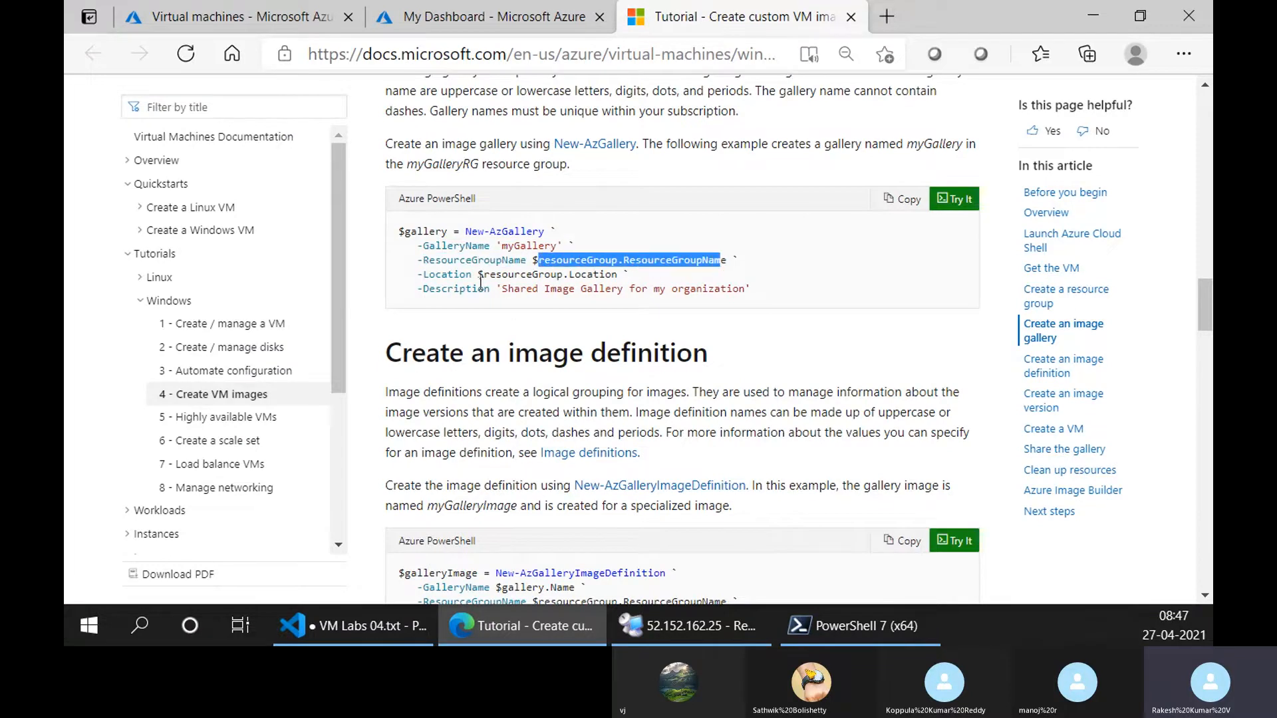
Match the sample's $resourceGroup.Location reference to the Location property in Cloud Shell's $resourceGroup output.
left_click_drag(480, 279, 625, 275)
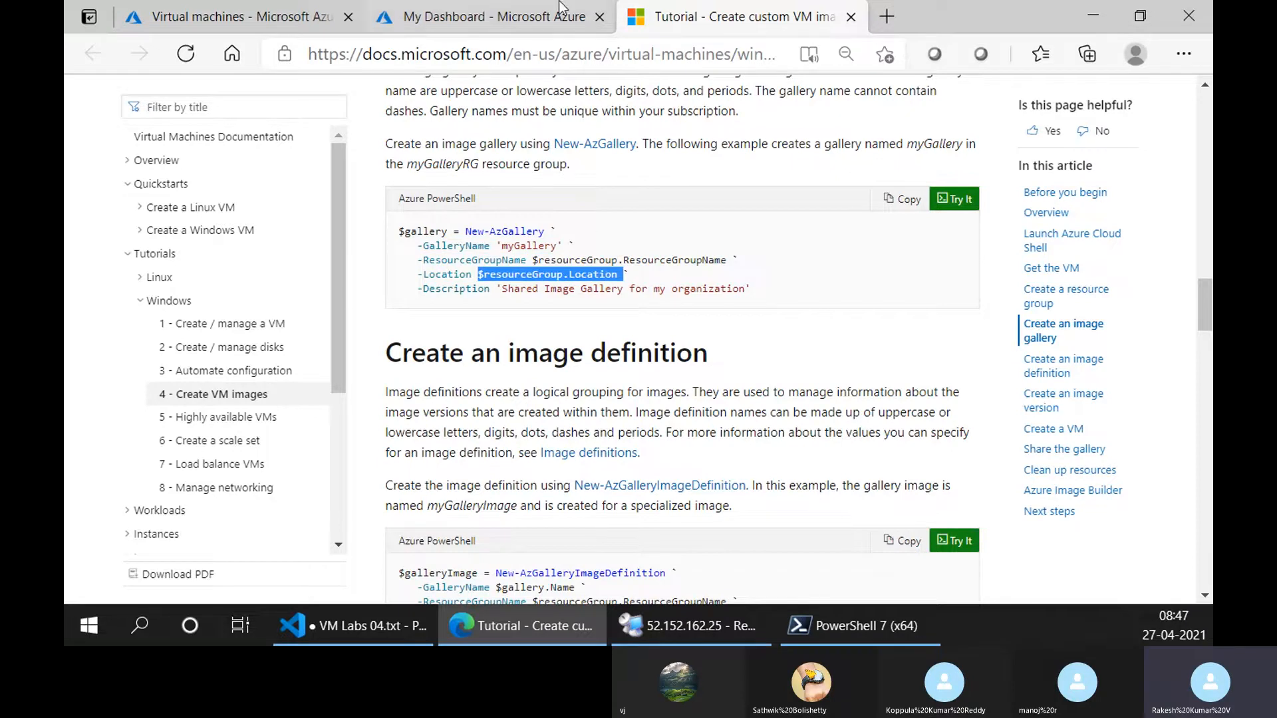
left_click(492, 17)
left_click_drag(186, 453, 280, 453)
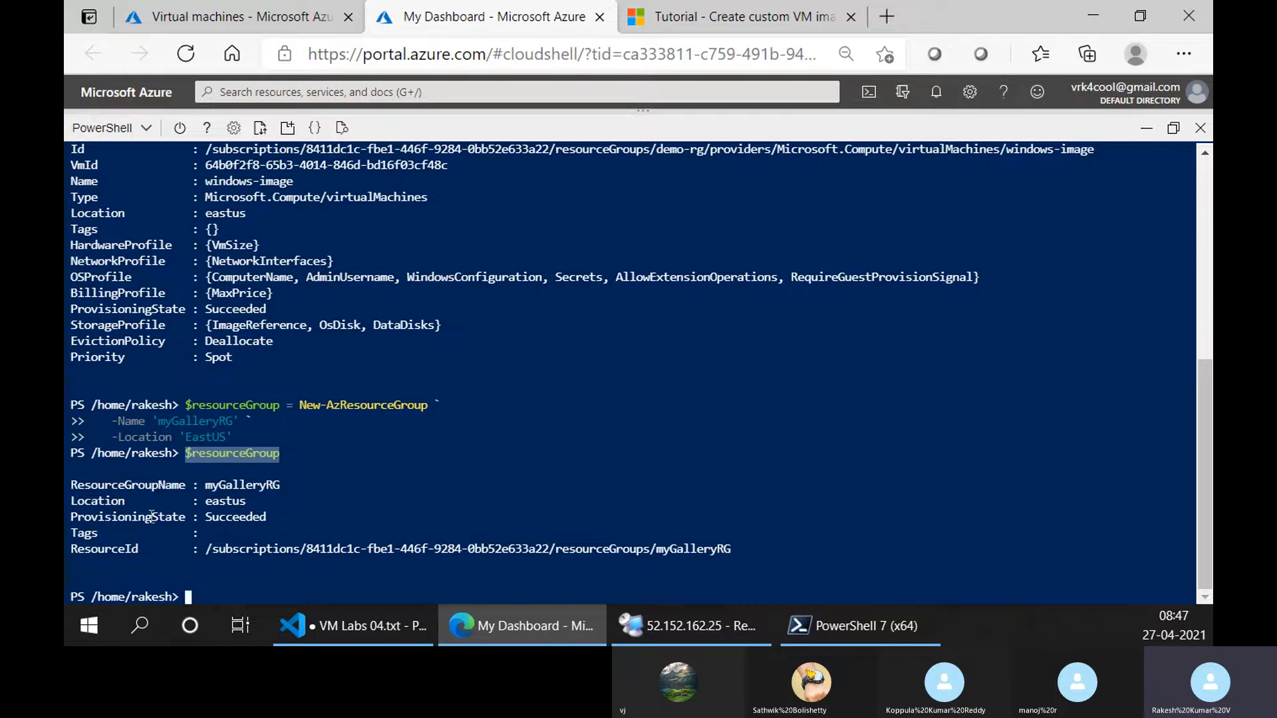
left_click_drag(125, 503, 70, 506)
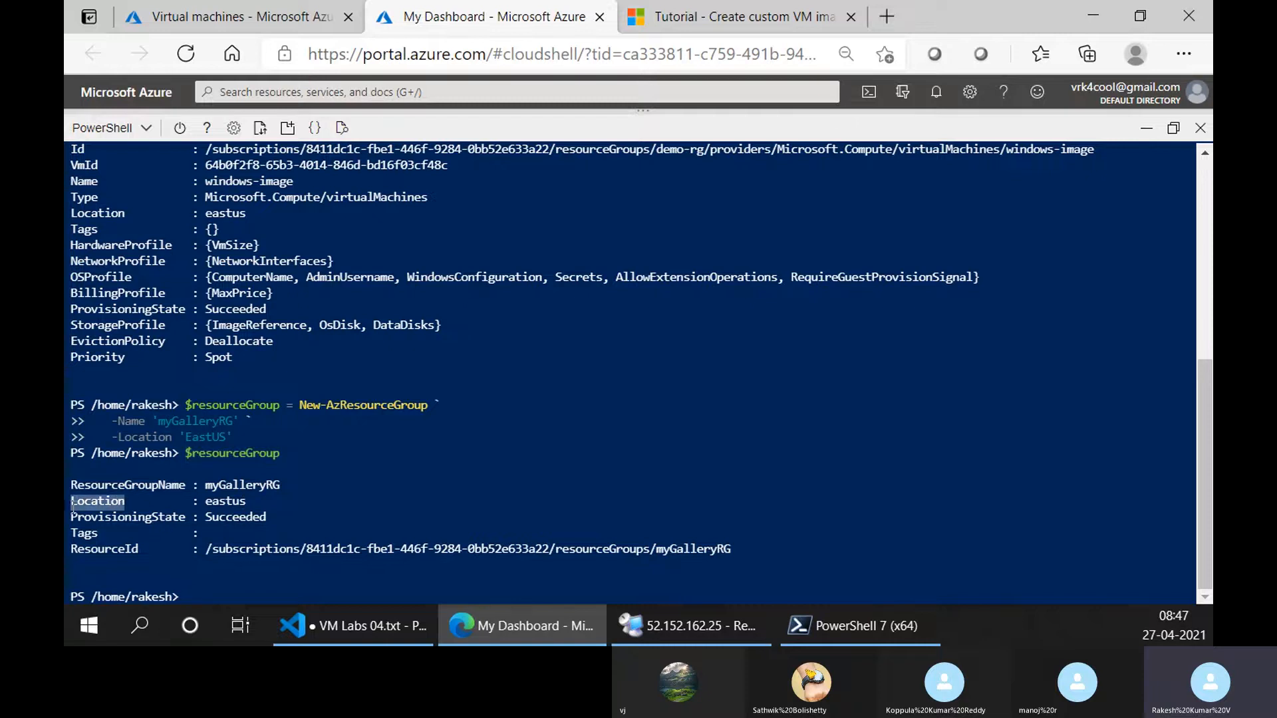
left_click(738, 16)
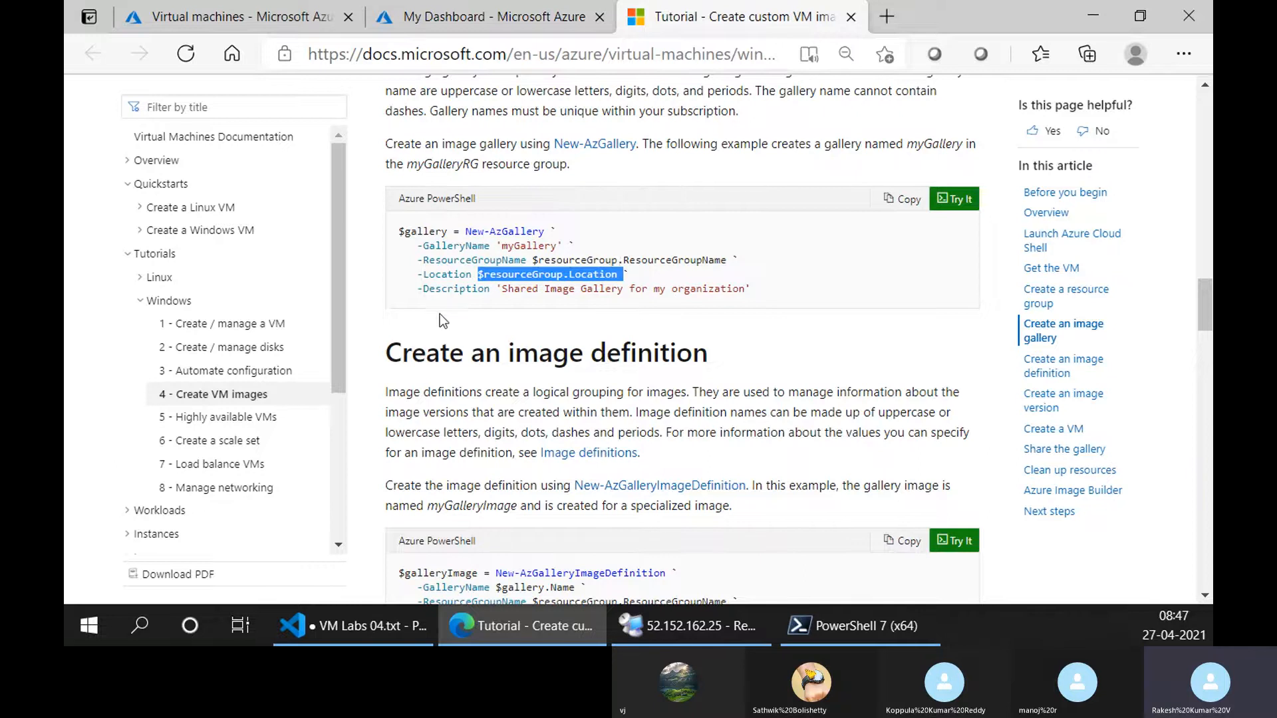
Copy the tutorial's New-AzGallery sample and run it in Cloud Shell to create the myGallery image gallery.
left_click(891, 197)
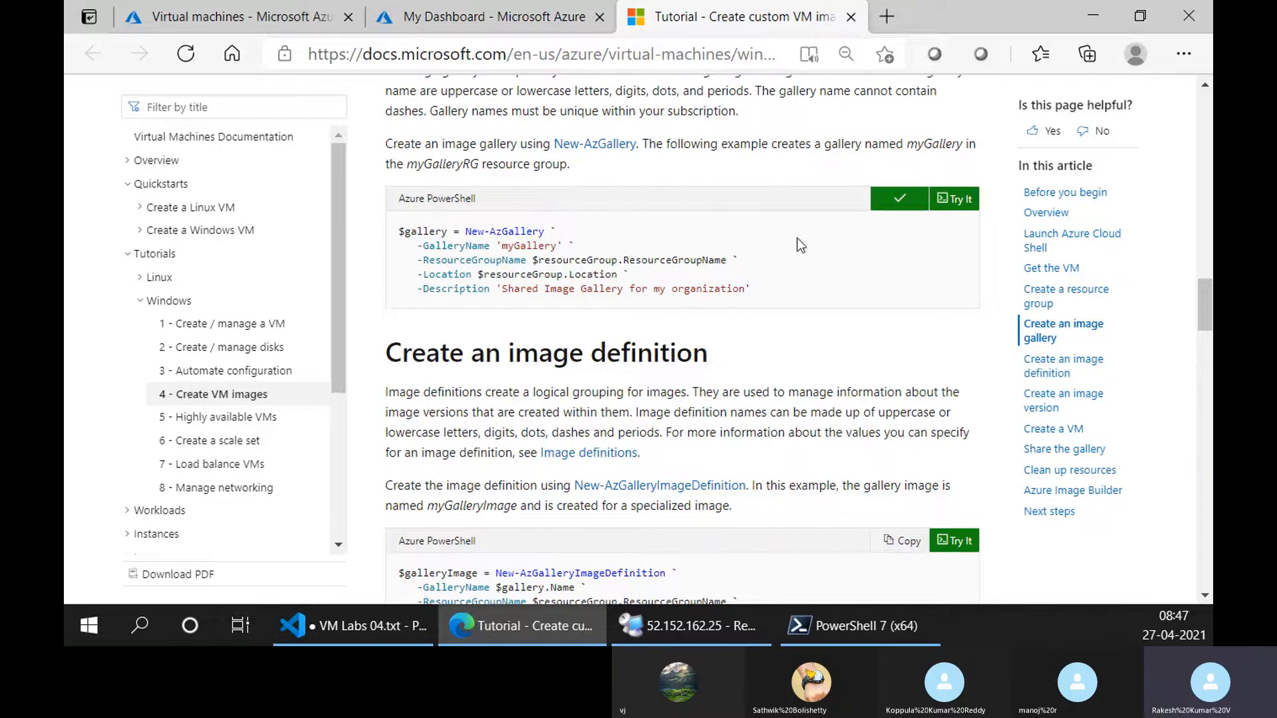
left_click(493, 16)
right_click(372, 439)
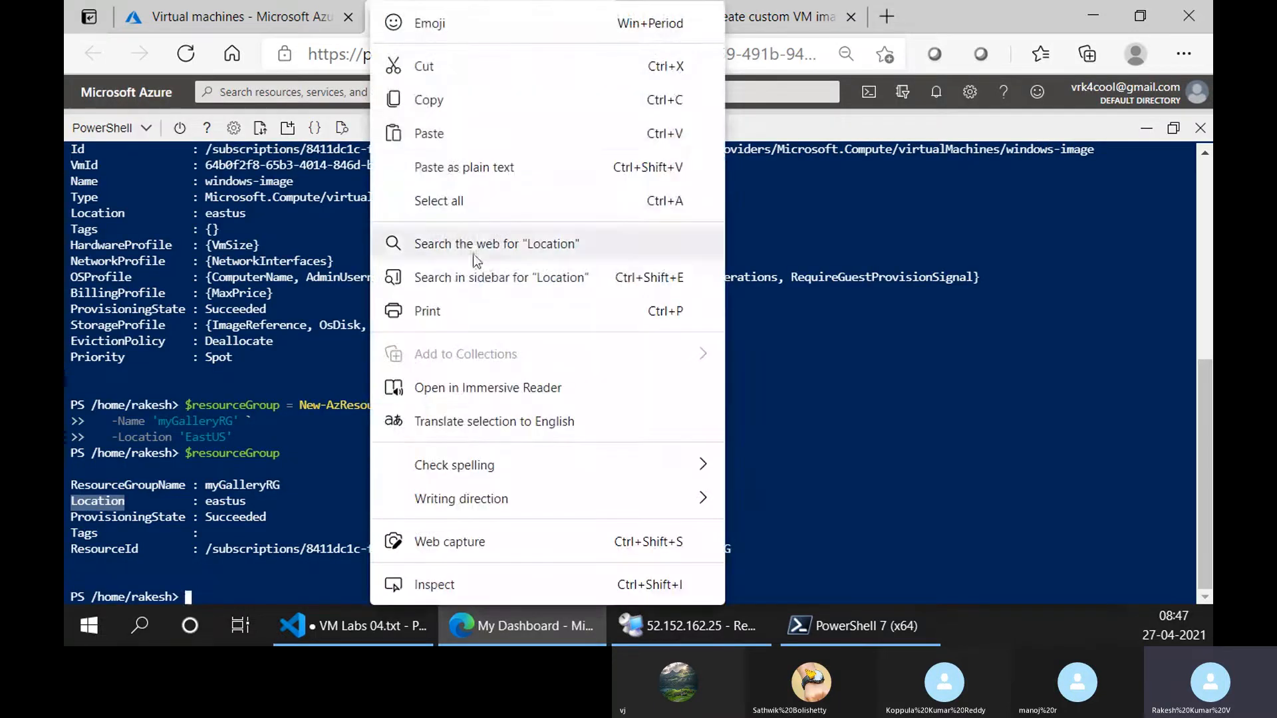
left_click(467, 133)
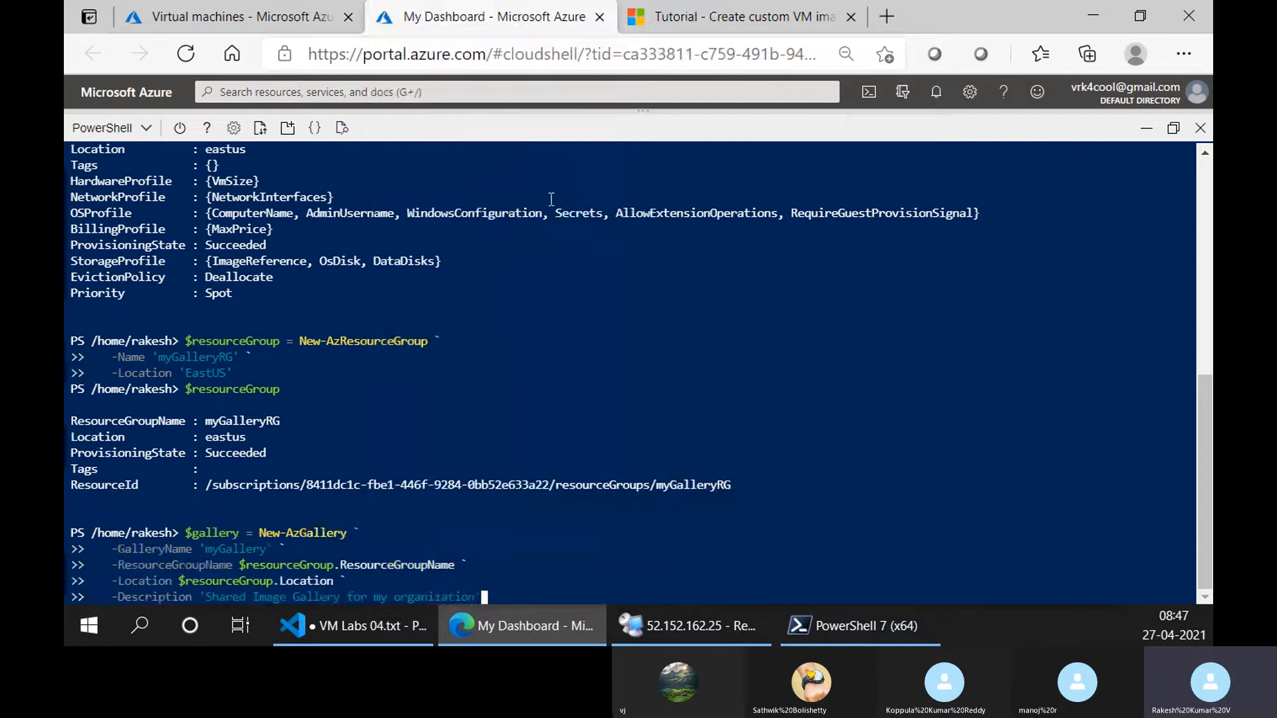
key("Return")
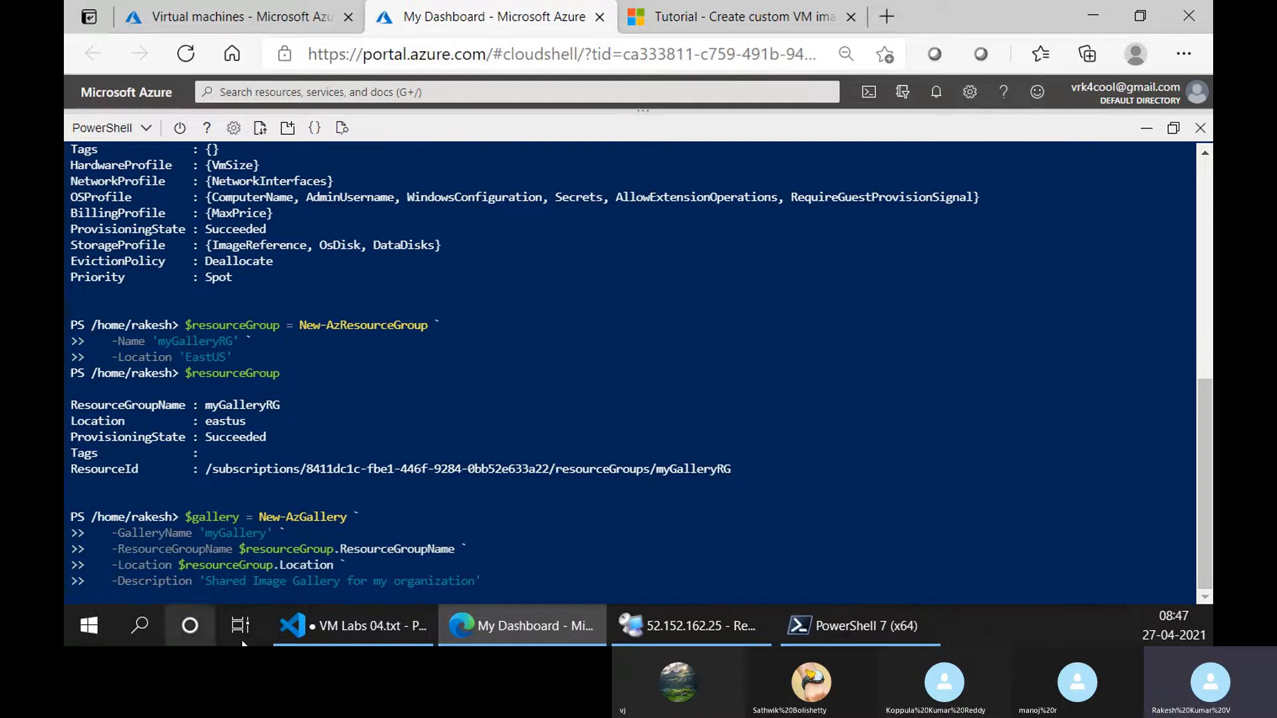
Preview the tutorial's sections on creating an image definition, an image version and a VM.
left_click(749, 1)
scroll(509, 355, "down", 3)
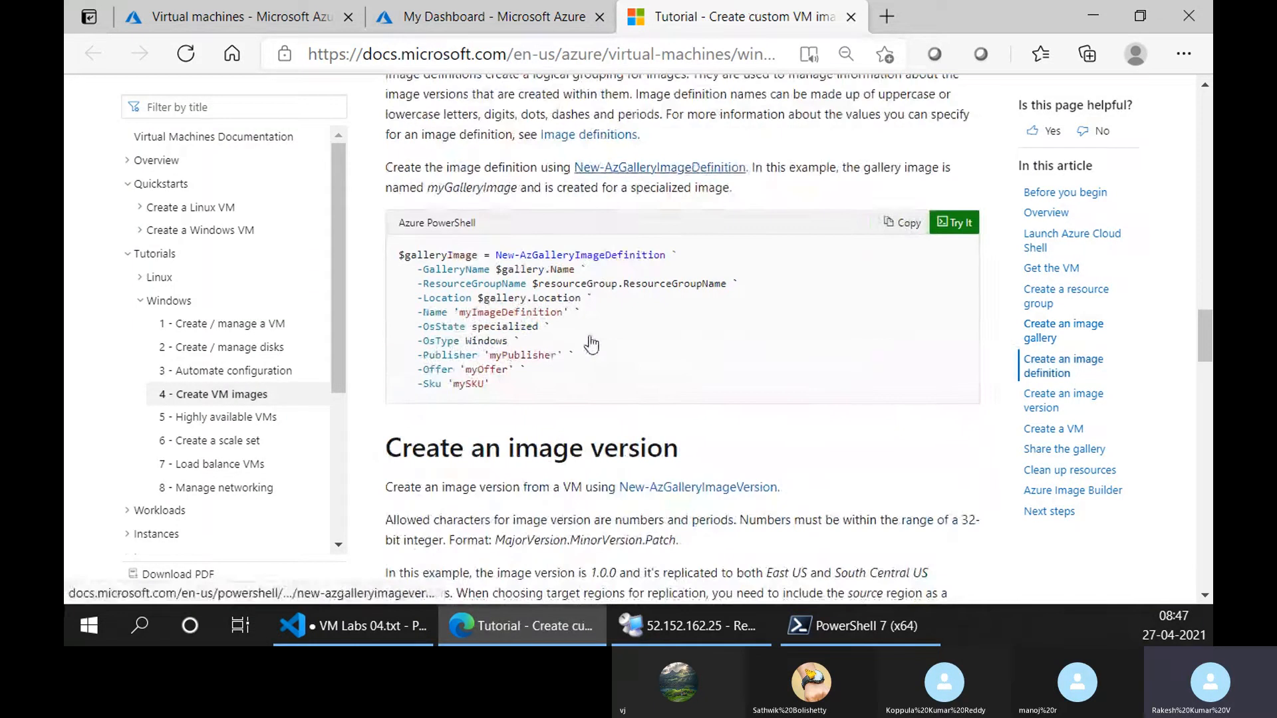
scroll(509, 355, "down", 3)
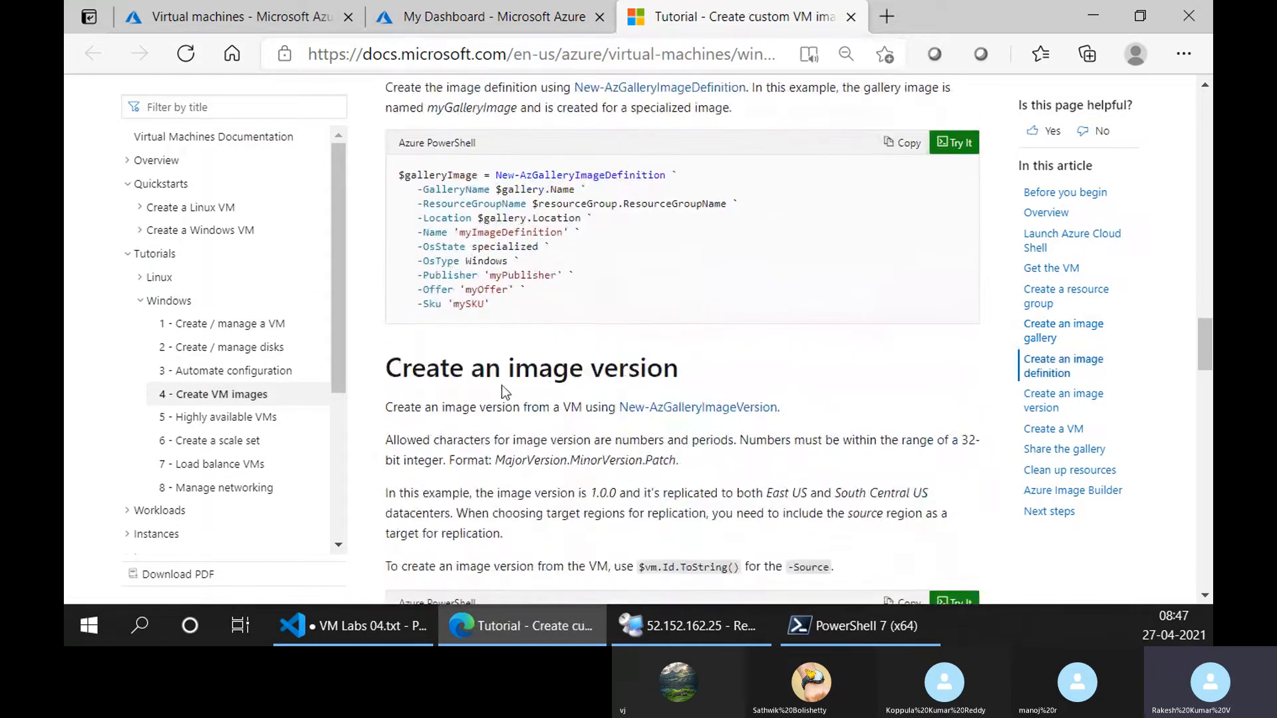
scroll(497, 381, "down", 5)
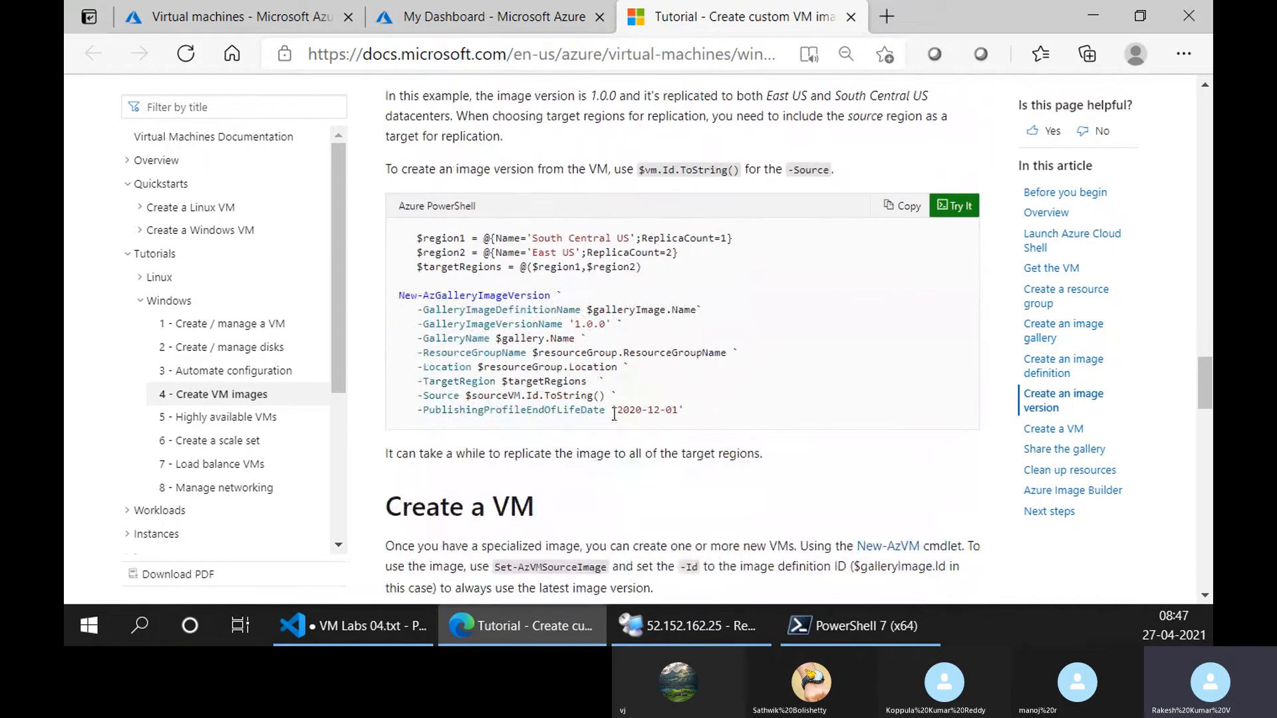
scroll(619, 437, "down", 3)
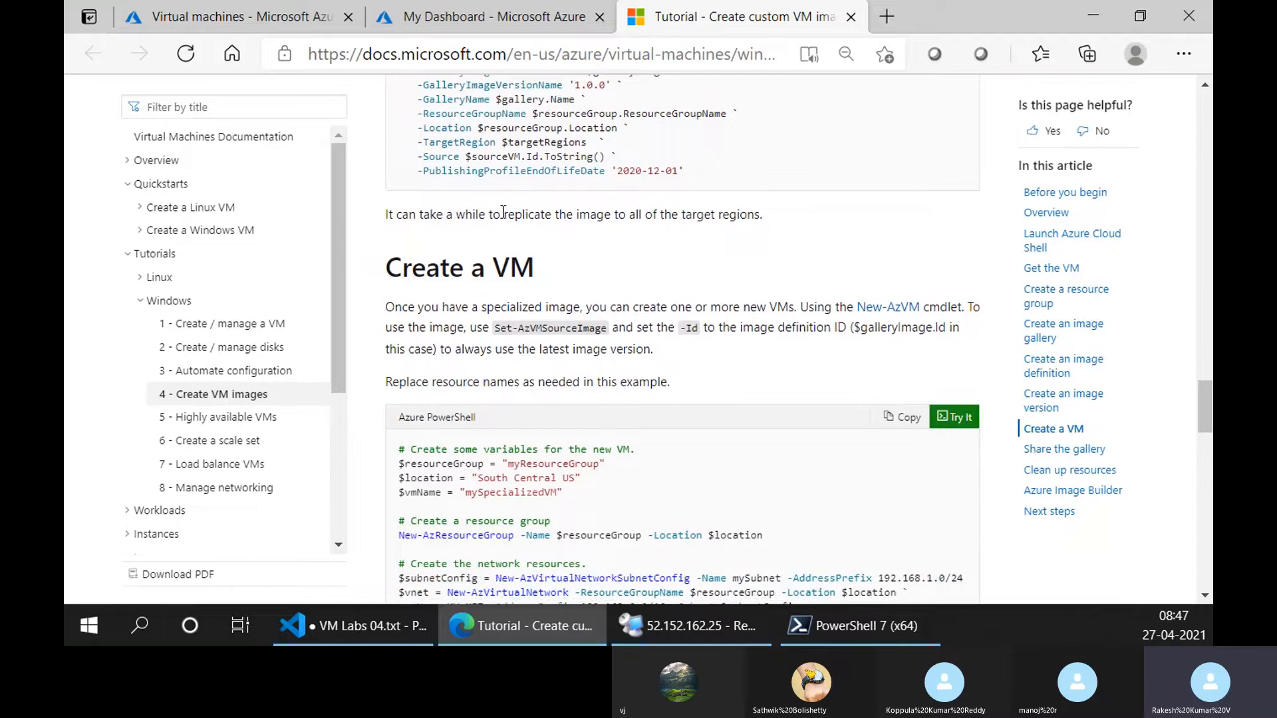
scroll(525, 448, "down", 2)
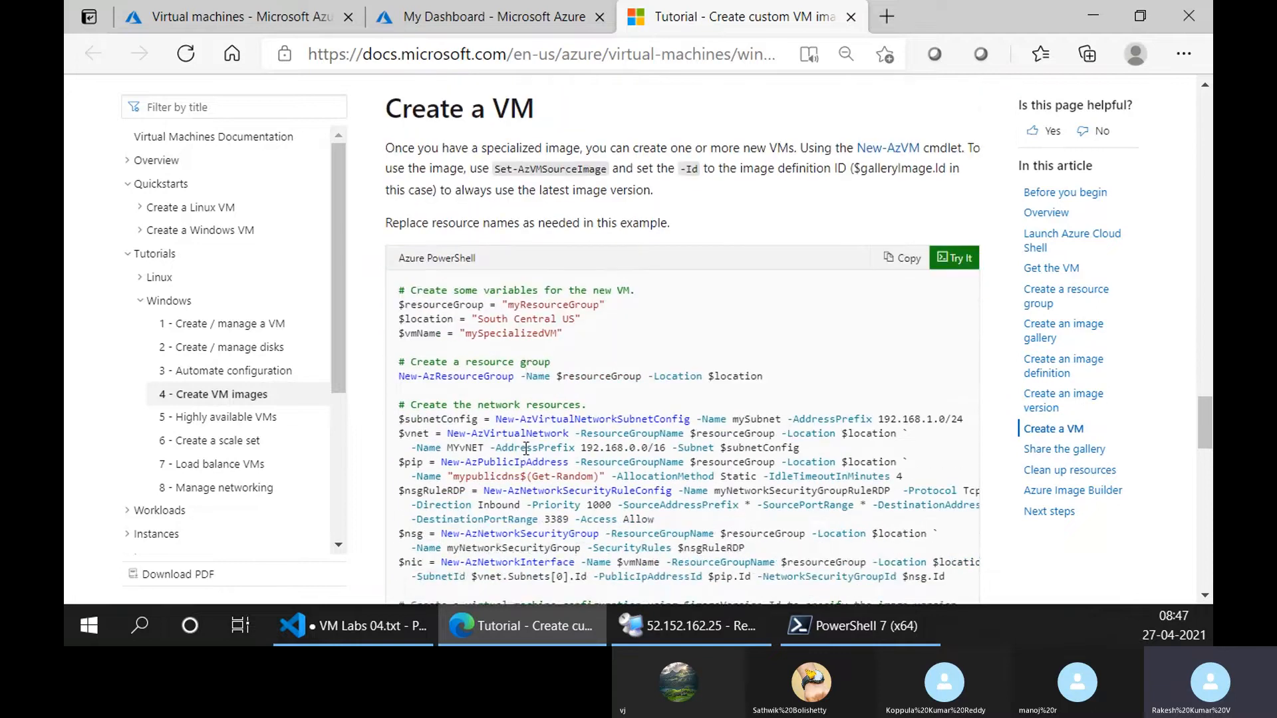
scroll(525, 448, "up", 15)
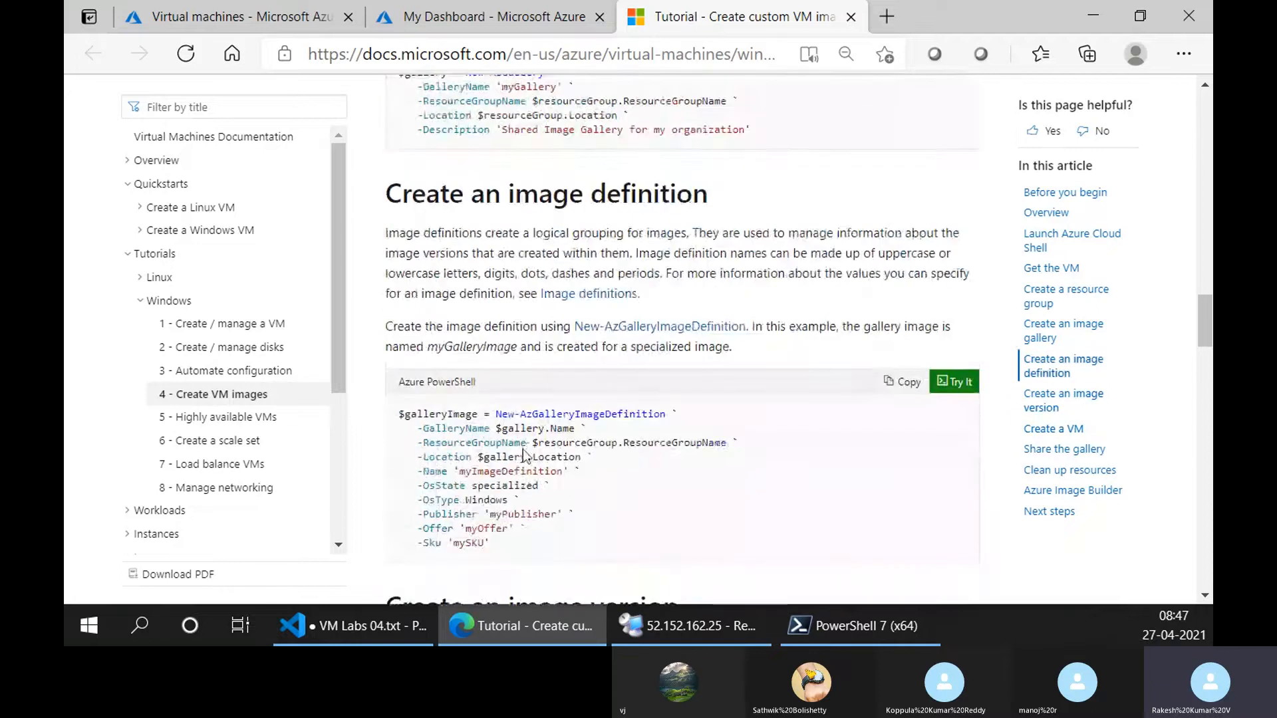
Check the gallery command in Cloud Shell and open the myGalleryRG resource group in the Azure portal to view its resources.
left_click(526, 15)
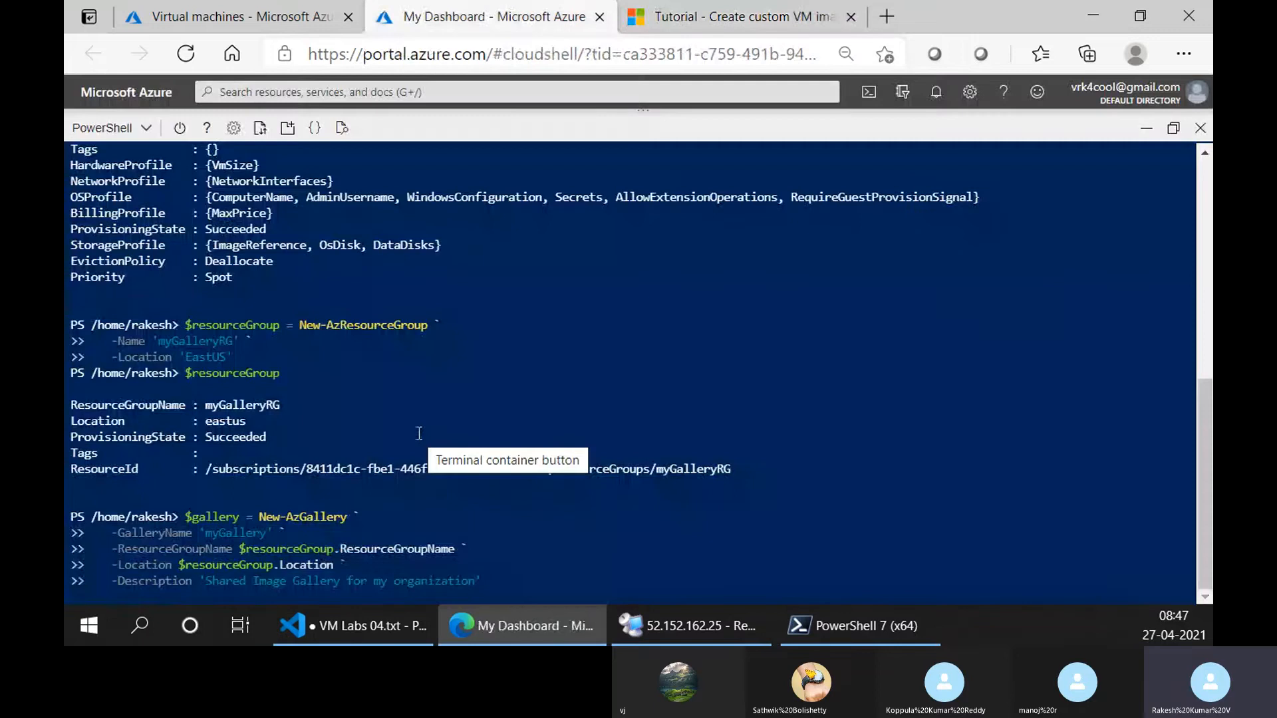
left_click(207, 15)
left_click(137, 126)
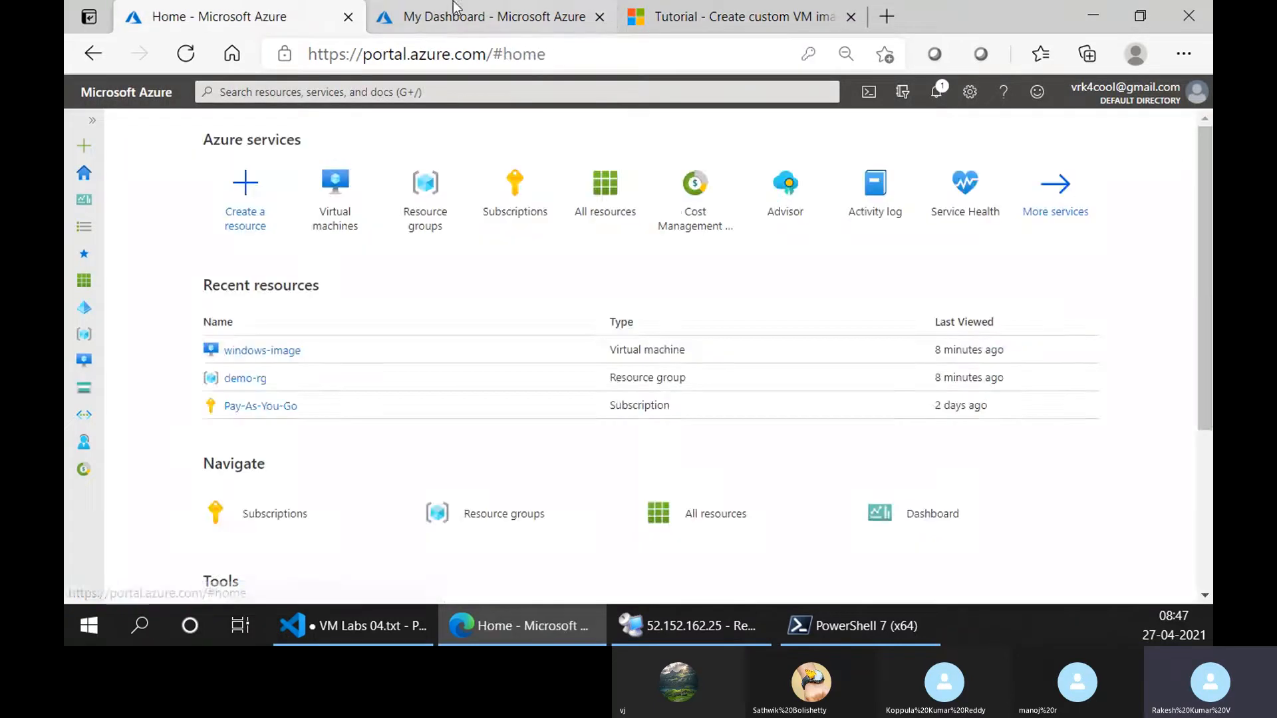
left_click(492, 16)
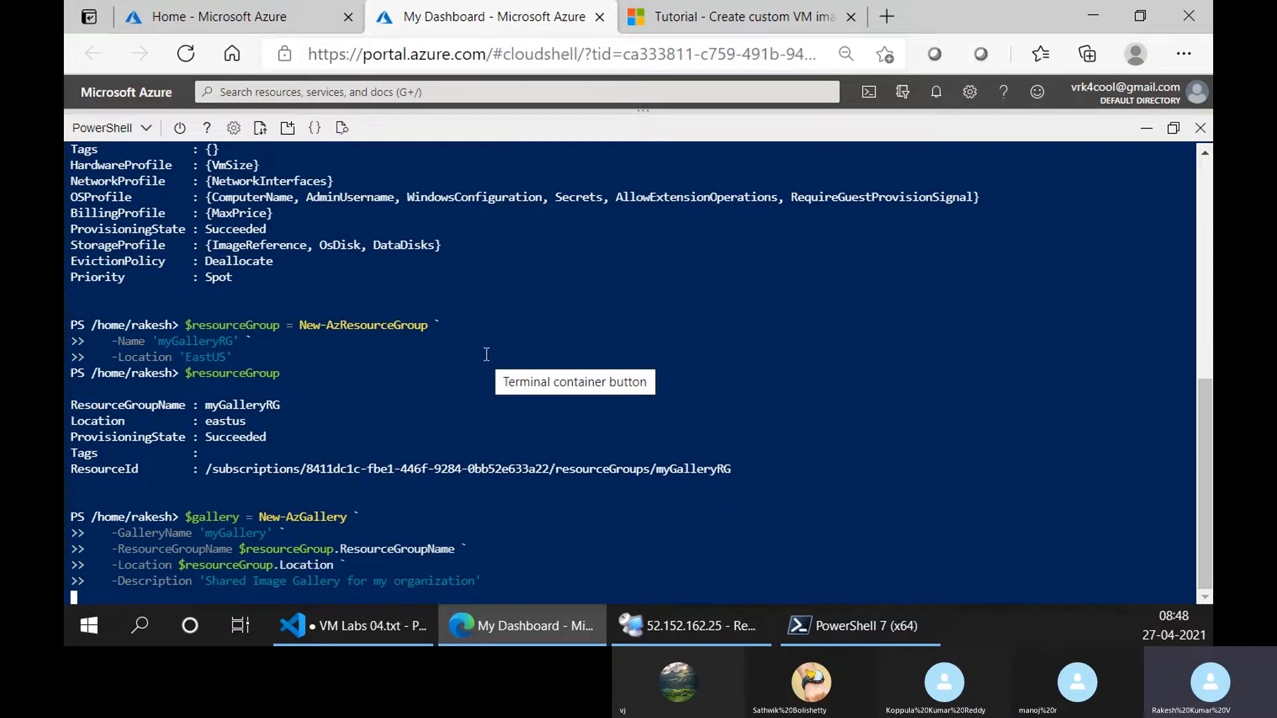
left_click(261, 6)
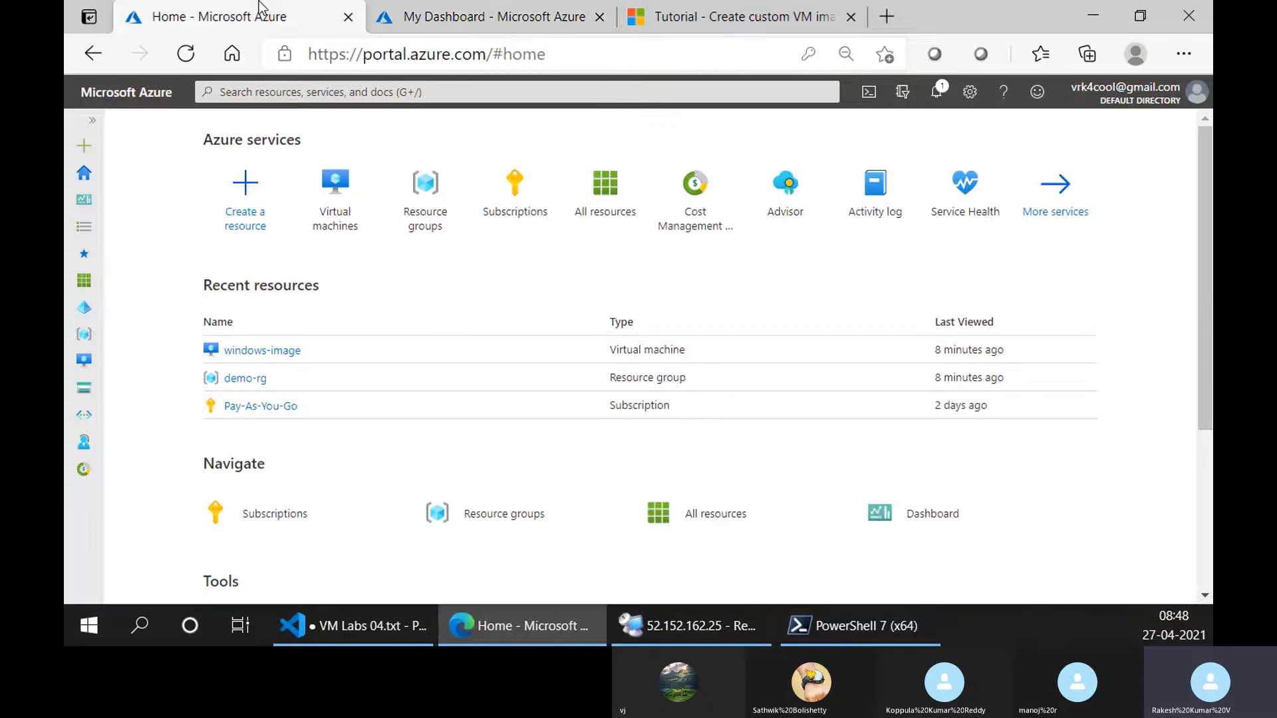
left_click(440, 214)
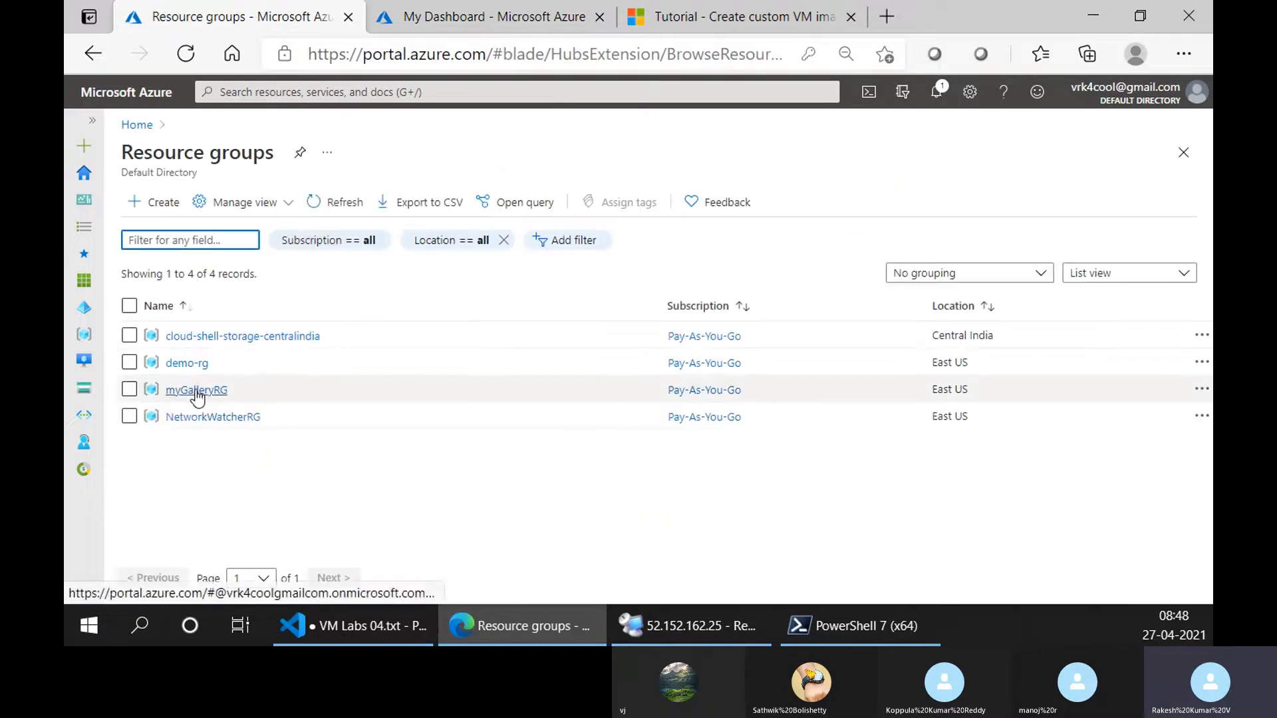
left_click(197, 391)
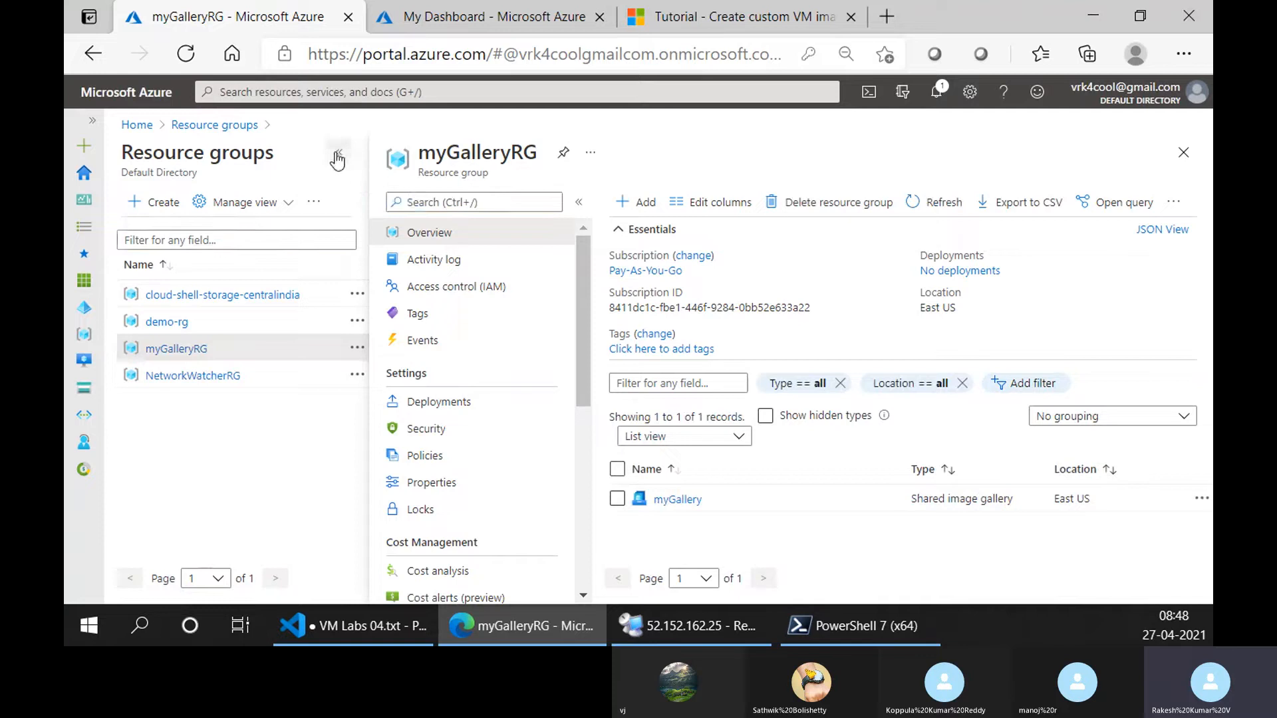
Open the myGallery shared image gallery from myGalleryRG and examine the tutorial's New-AzGalleryImageDefinition sample.
left_click(337, 155)
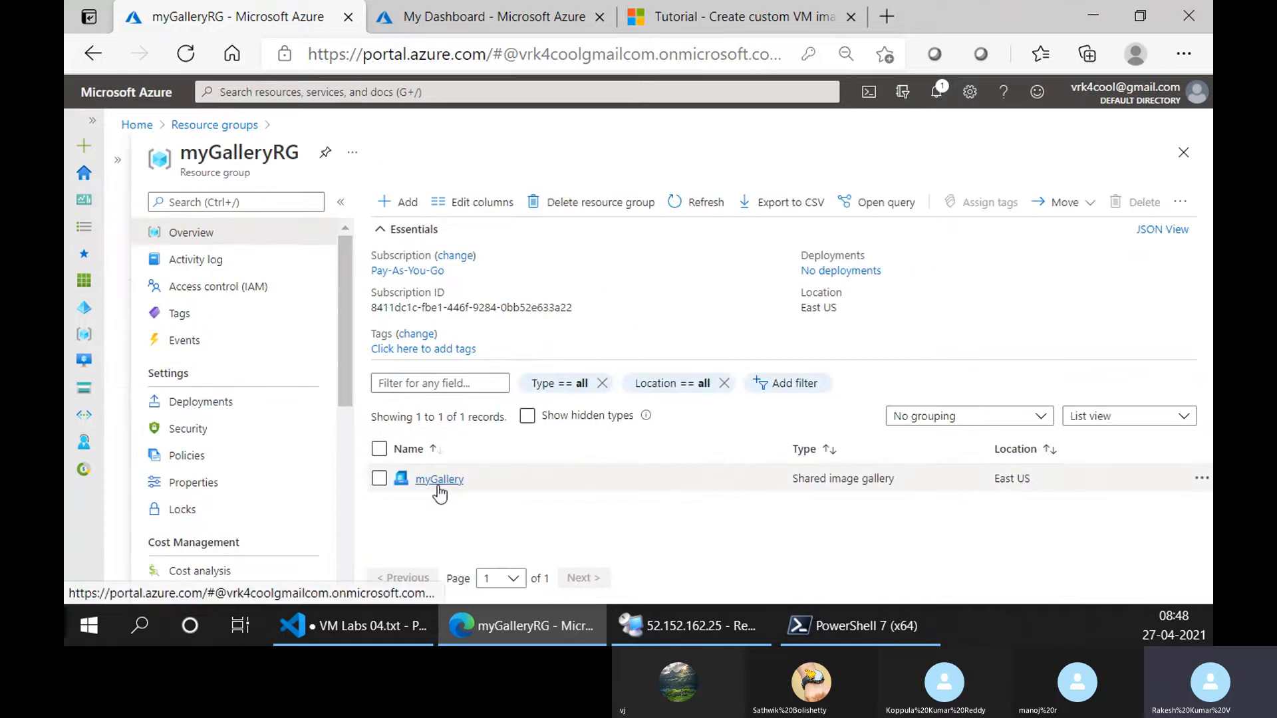
left_click(438, 484)
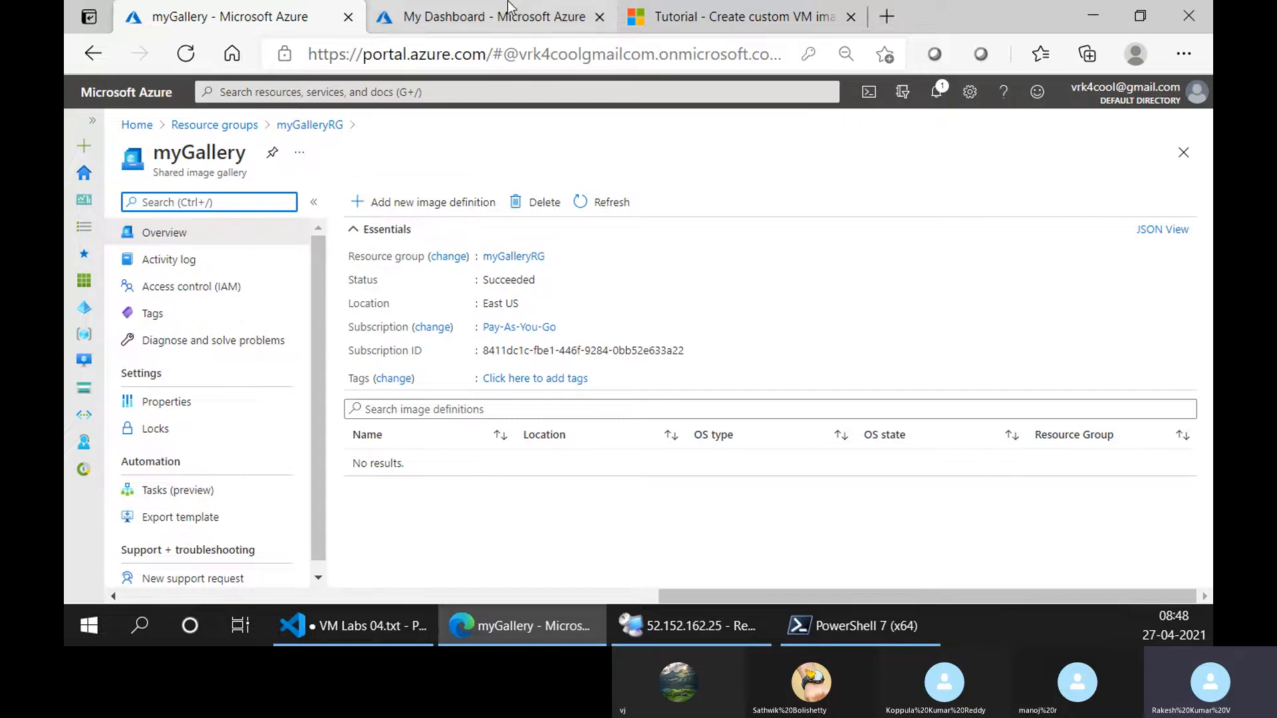
left_click(566, 16)
left_click(644, 10)
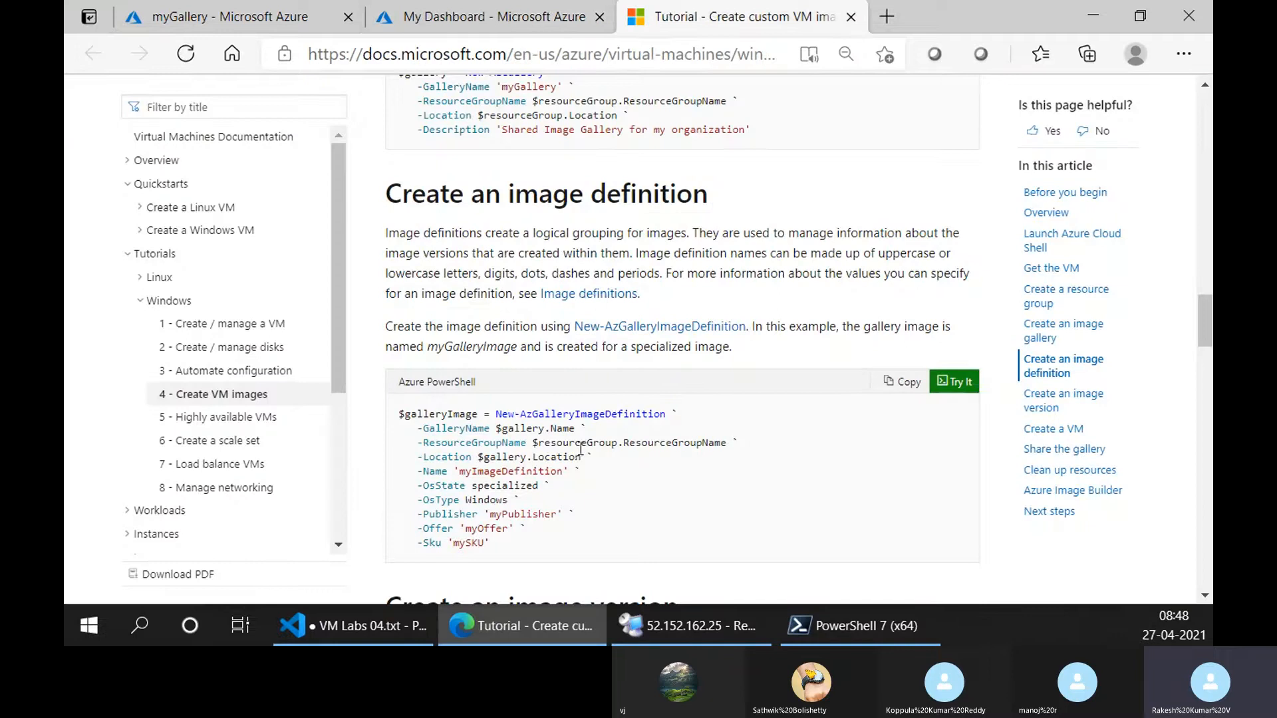
scroll(580, 450, "down", 1)
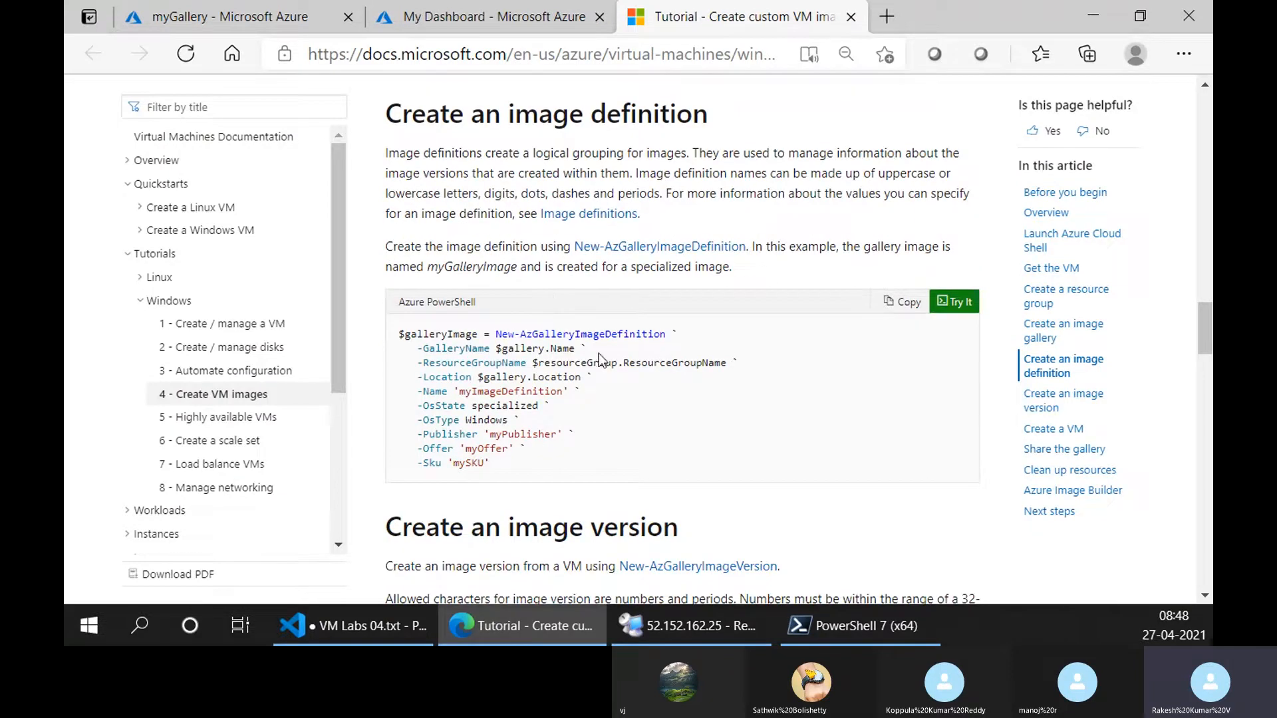
left_click_drag(507, 338, 668, 334)
left_click(502, 338)
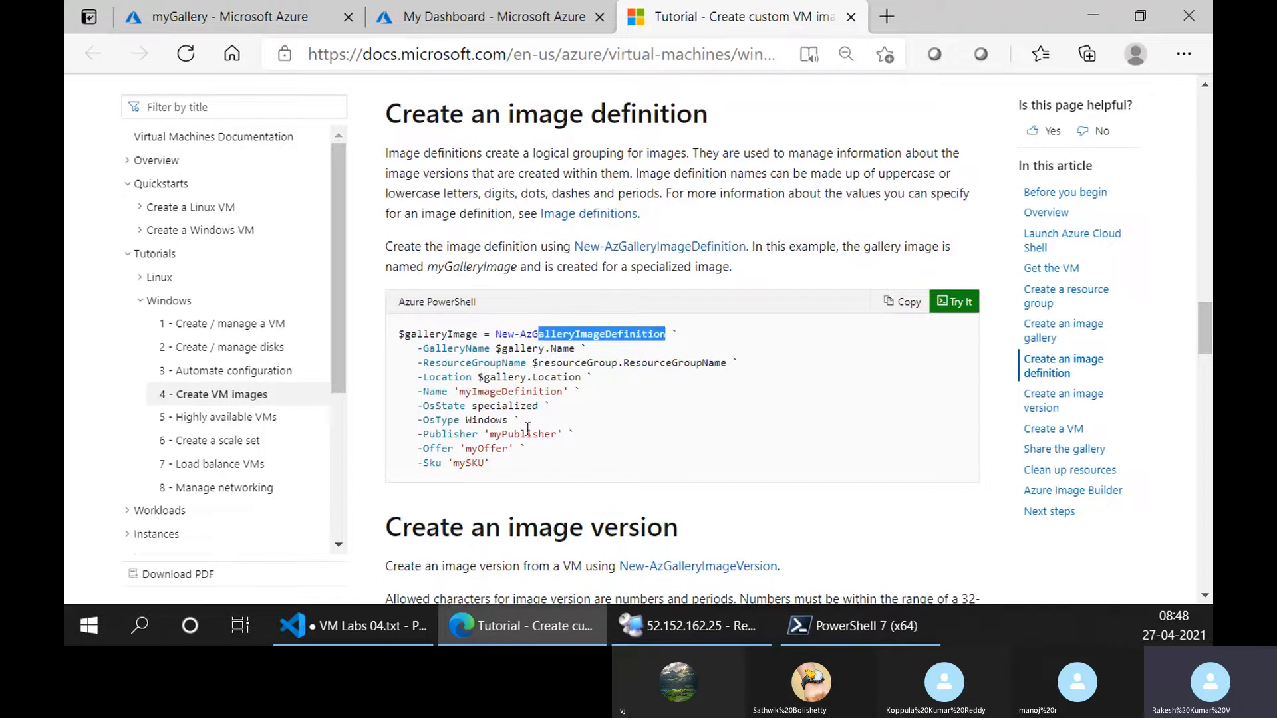
left_click(461, 360)
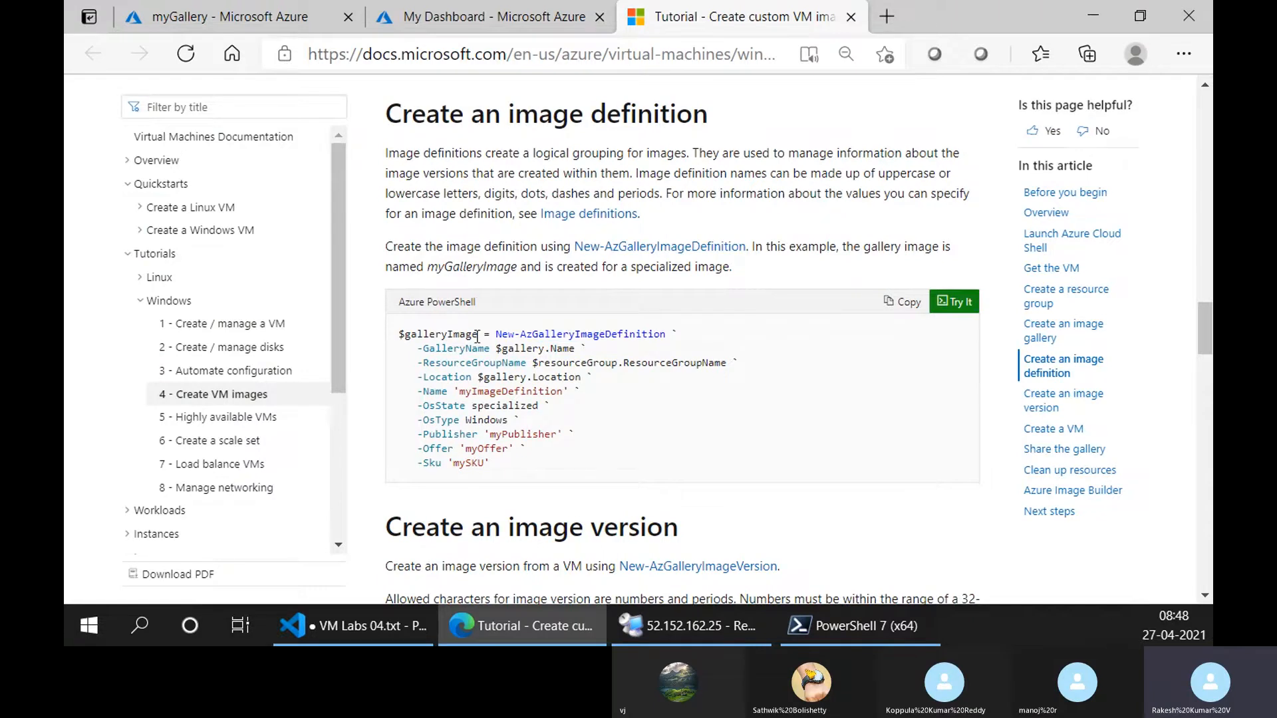
Output the tutorial's $gallery variable in Cloud Shell and compare its Name property with the gallery in the Azure portal.
left_click(227, 16)
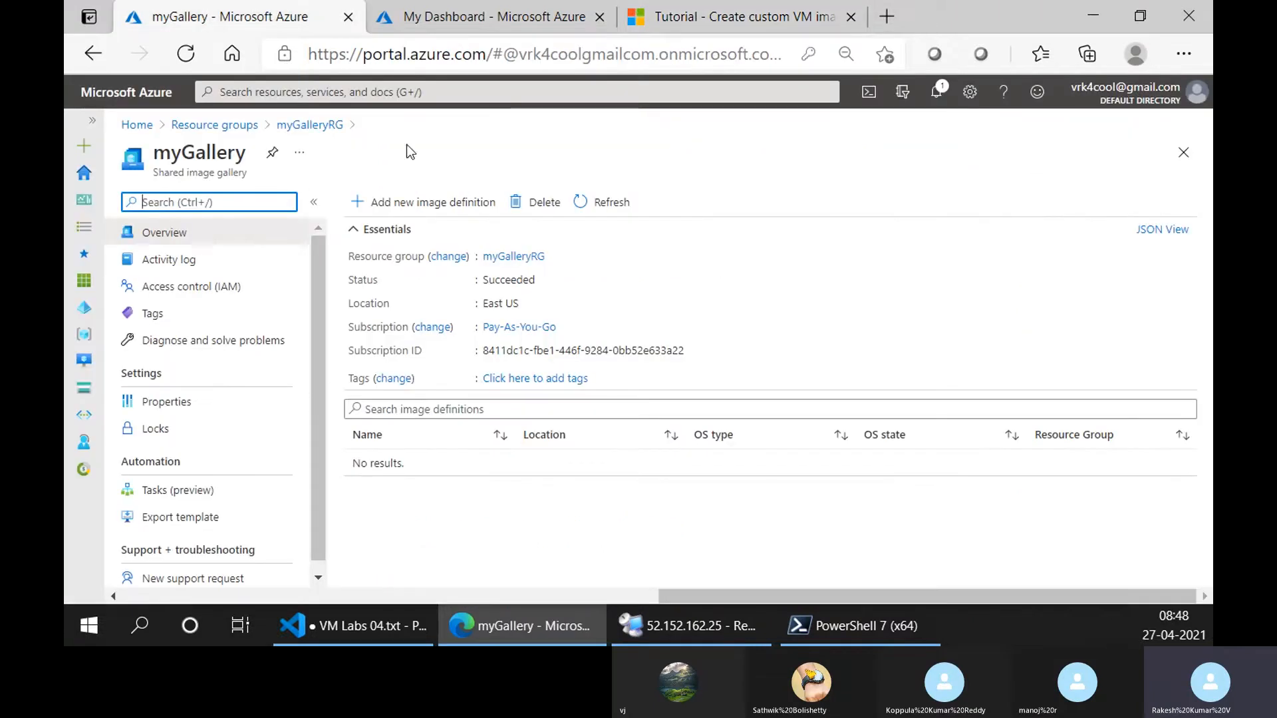
left_click(731, 17)
scroll(509, 351, "up", 1)
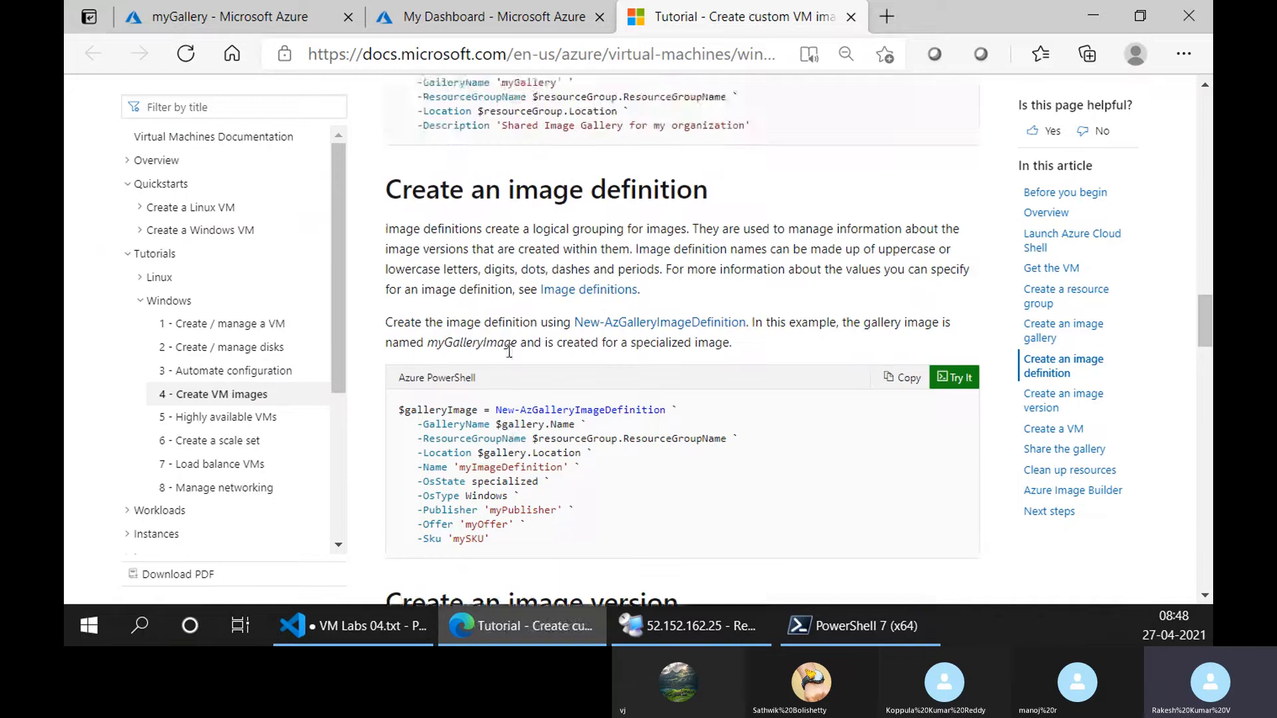
scroll(509, 350, "up", 2)
left_click_drag(447, 232, 400, 231)
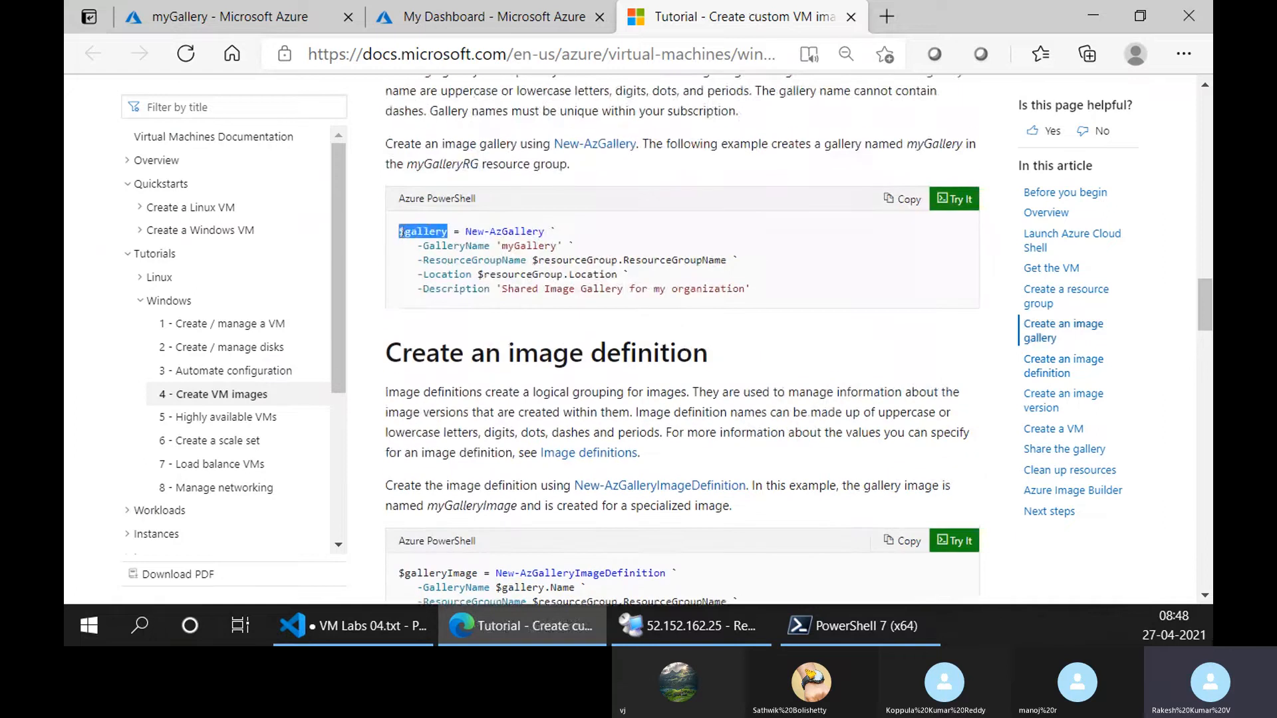
left_click(456, 15)
type("$ga")
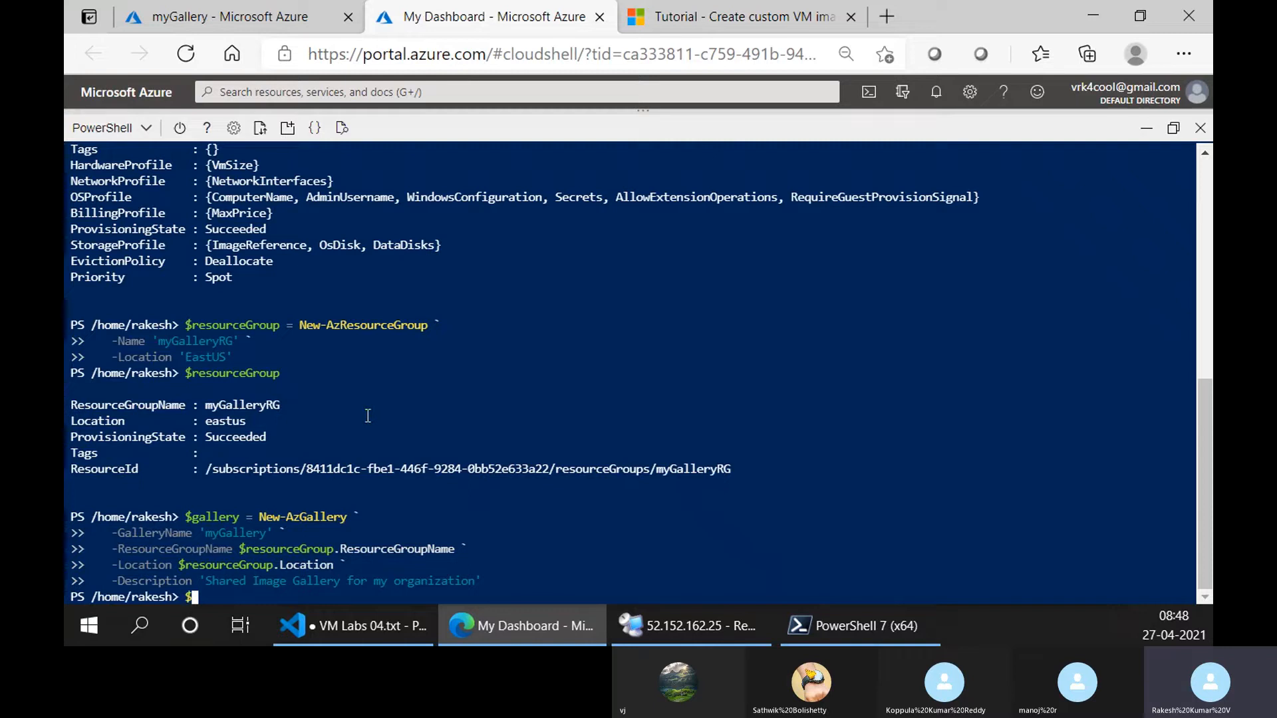
type("llery")
key("Return")
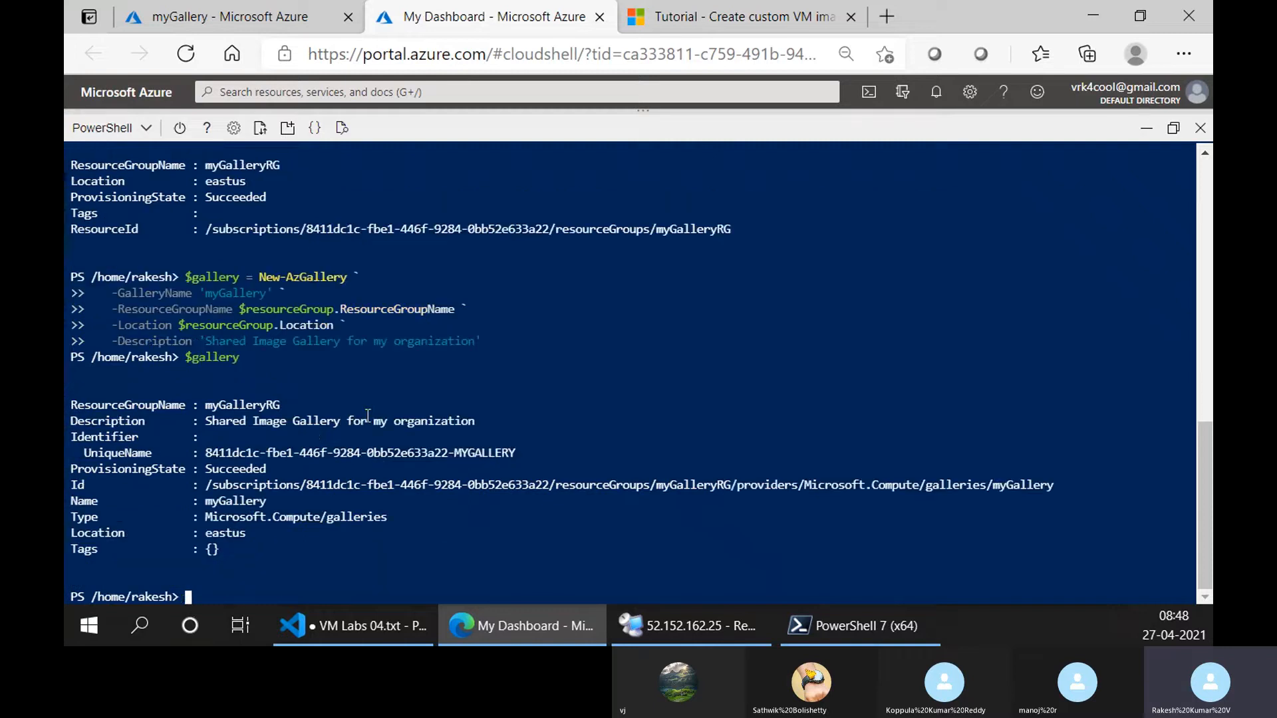
double_click(85, 504)
left_click(242, 8)
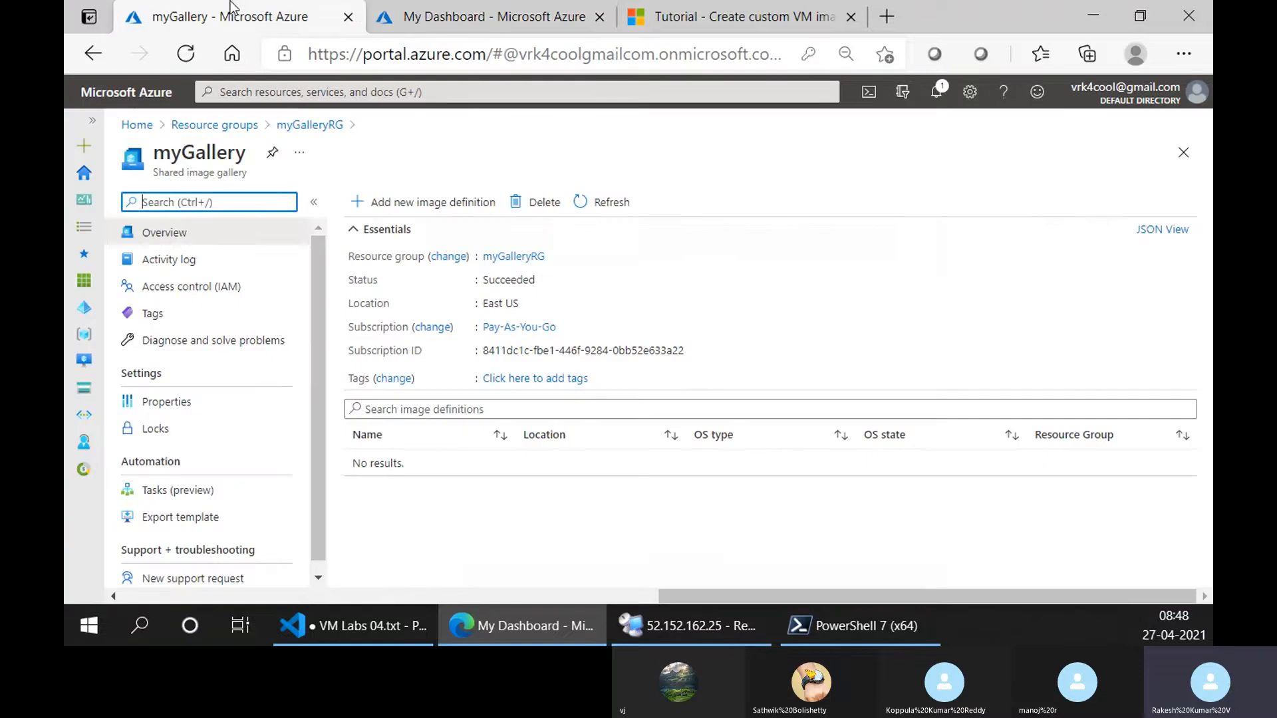
Examine the parameters of the tutorial's image definition sample, including ResourceGroupName, Name, OsState, OsType, Publisher, Offer and Sku.
left_click(732, 16)
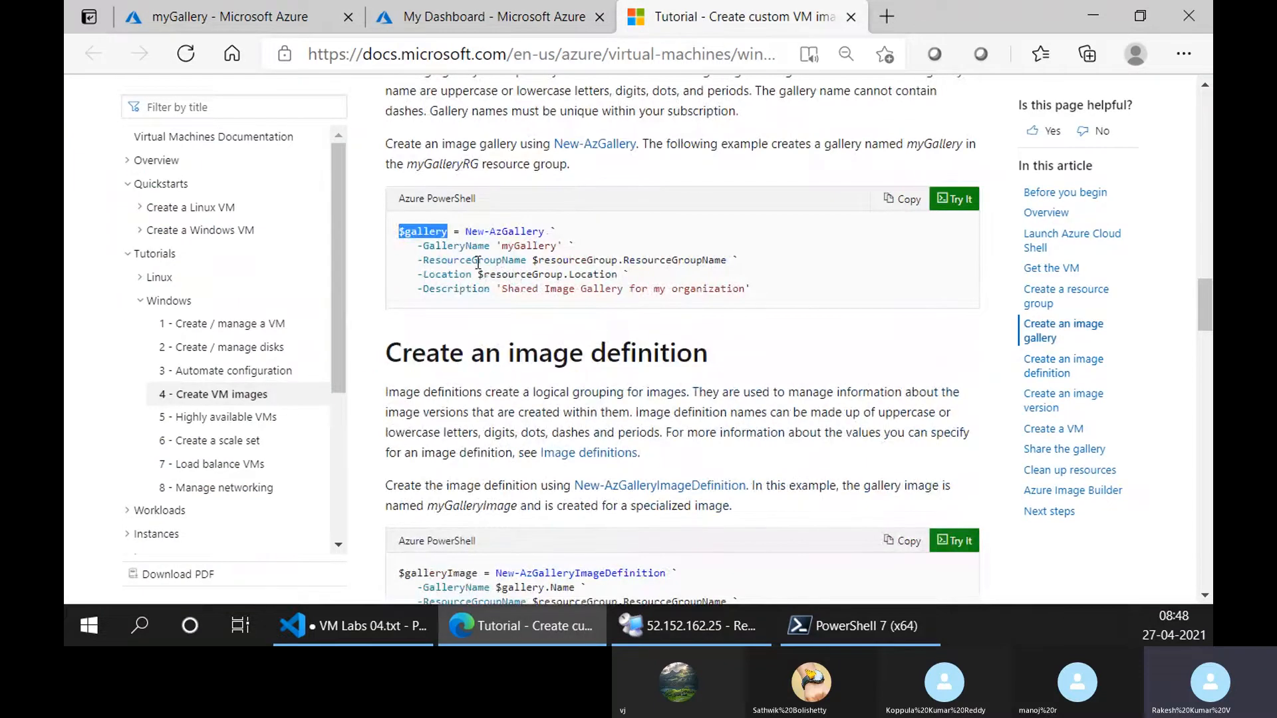
scroll(509, 341, "down", 5)
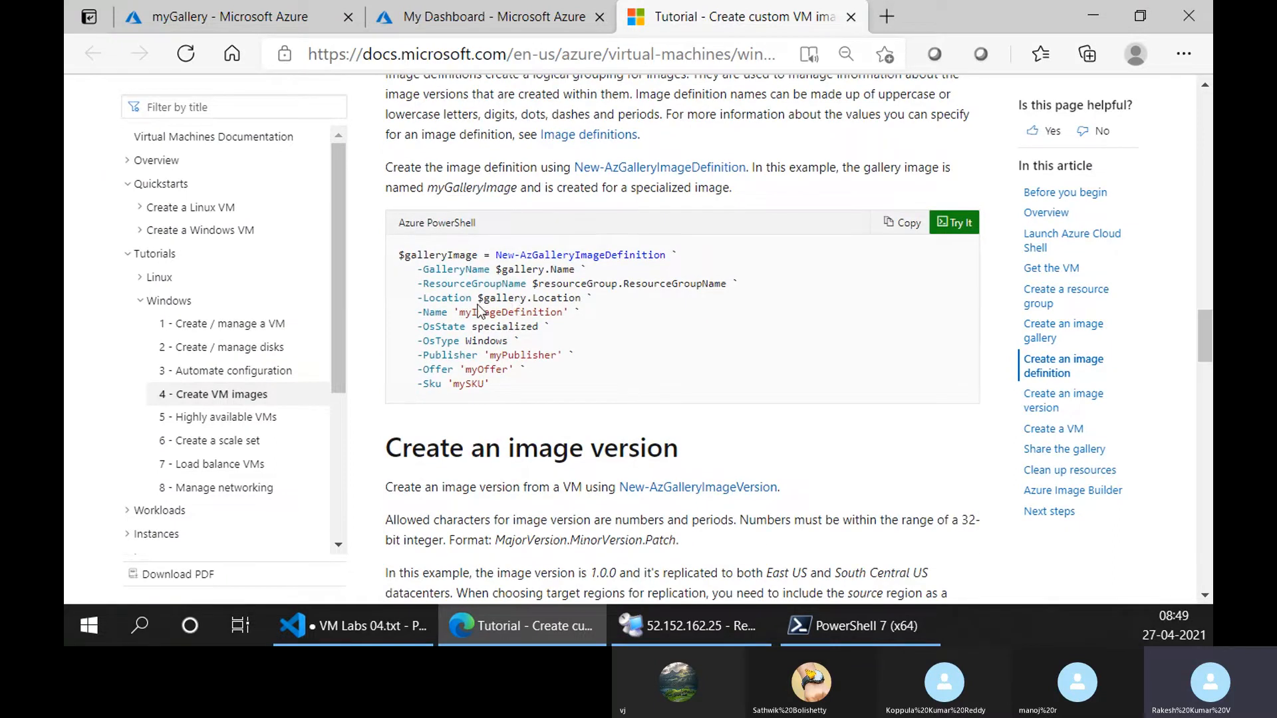
left_click_drag(483, 299, 722, 284)
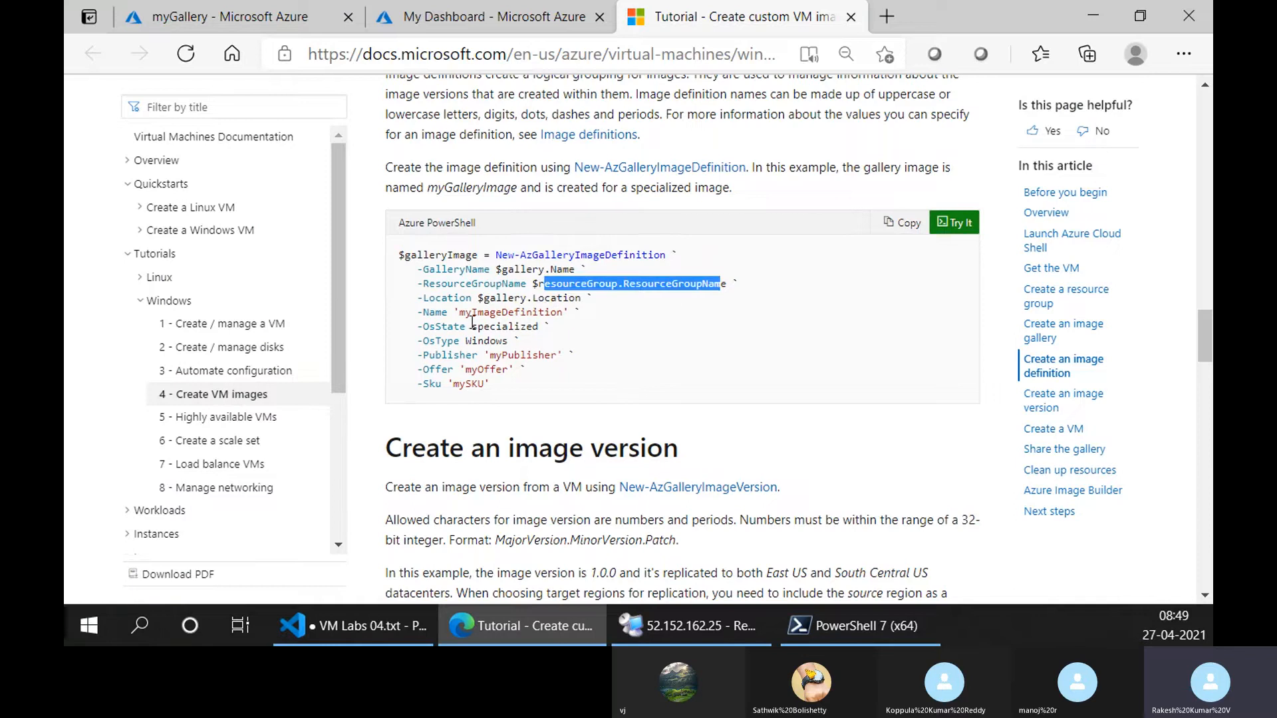
left_click_drag(464, 313, 570, 313)
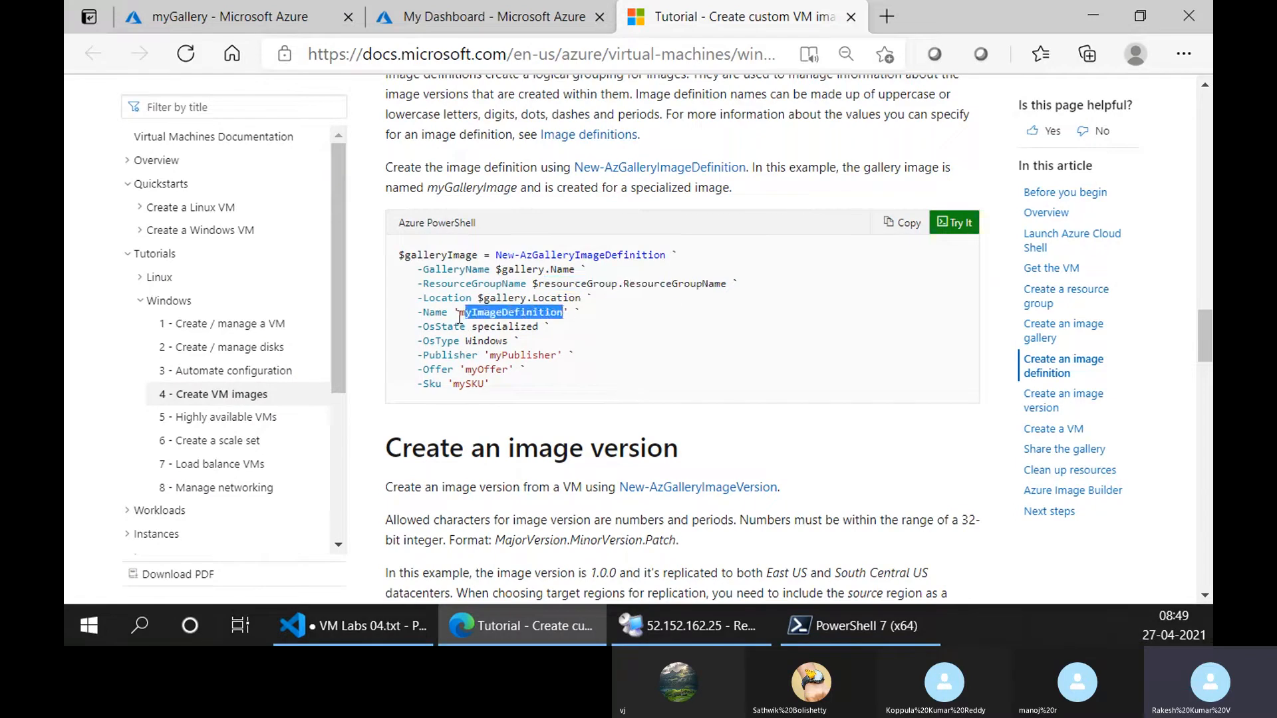
left_click_drag(459, 313, 563, 314)
left_click(437, 331)
left_click_drag(477, 330, 558, 356)
double_click(477, 386)
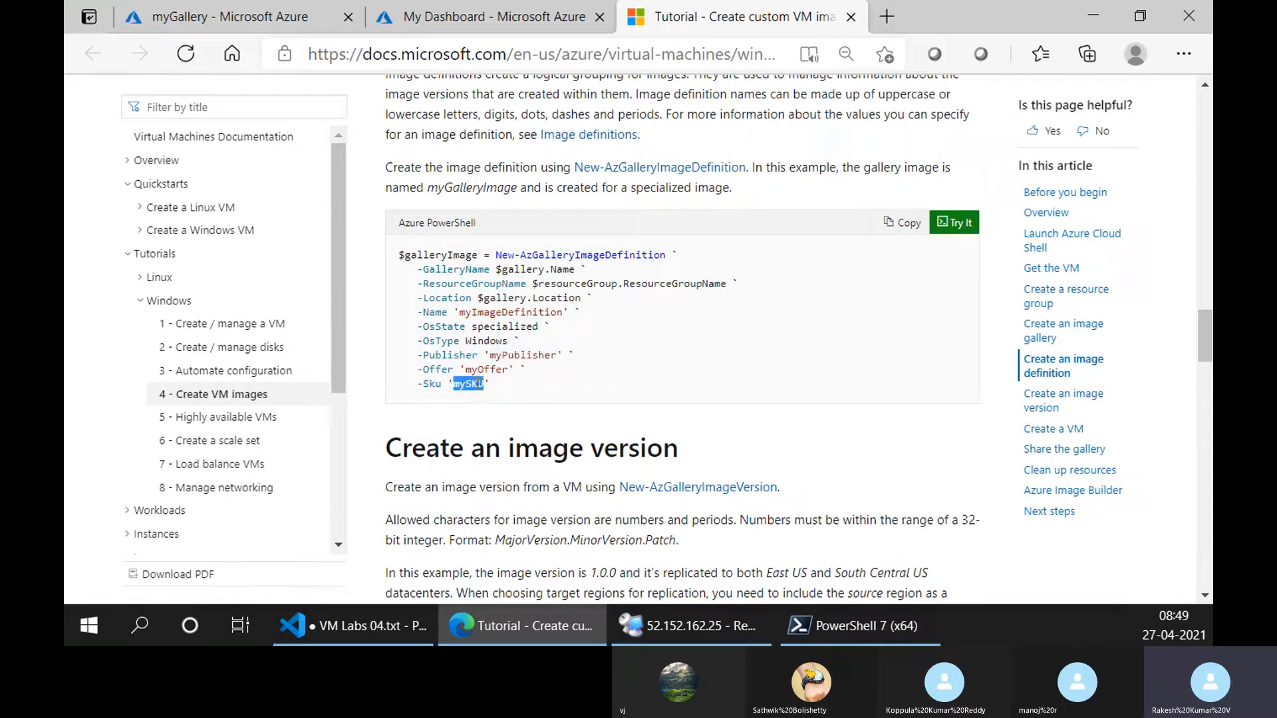
double_click(486, 370)
left_click_drag(492, 386, 447, 326)
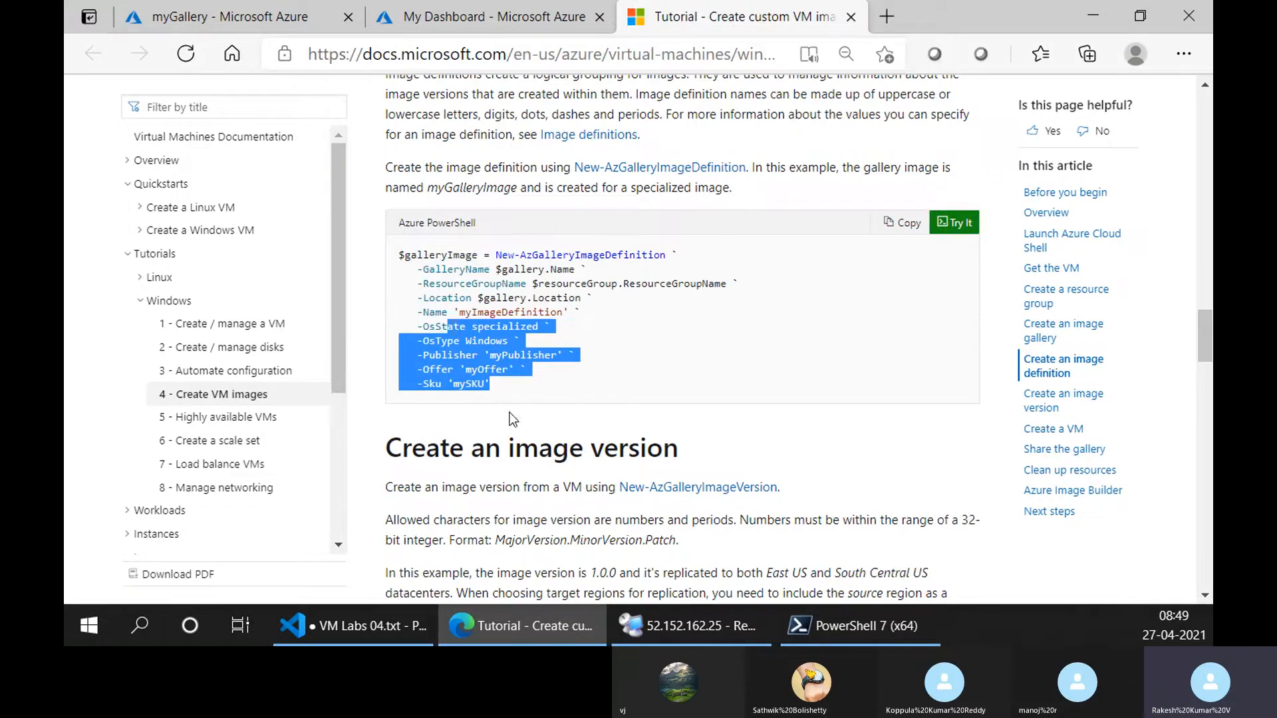
left_click(488, 389)
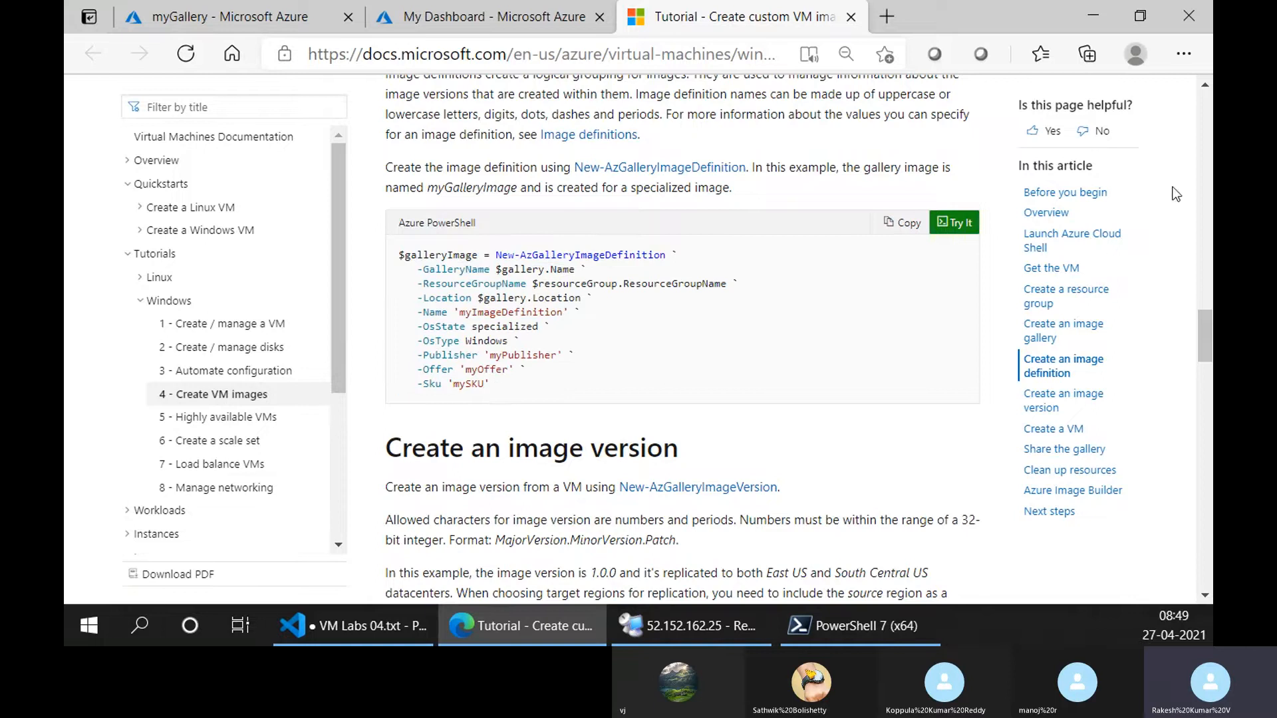
Copy the tutorial's New-AzGalleryImageDefinition sample and run it in Cloud Shell to create the Windows image definition myImageDefinition.
left_click(903, 226)
left_click(468, 3)
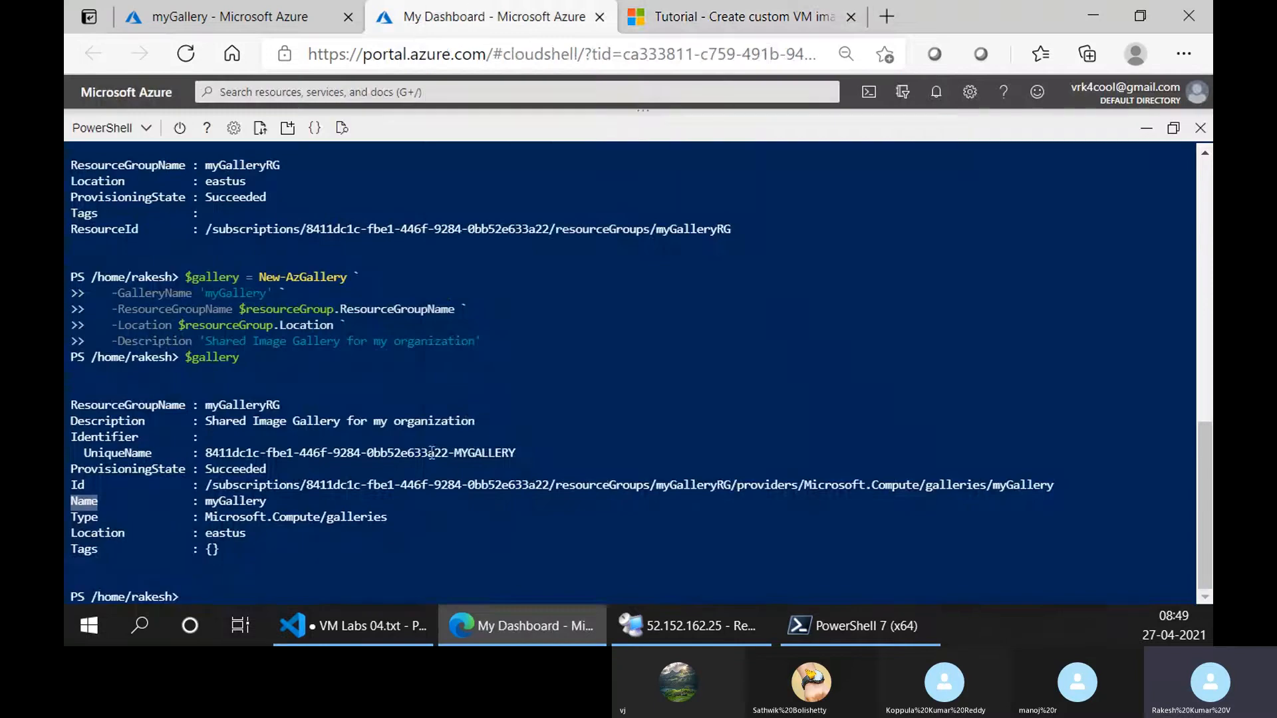
right_click(431, 449)
left_click(507, 125)
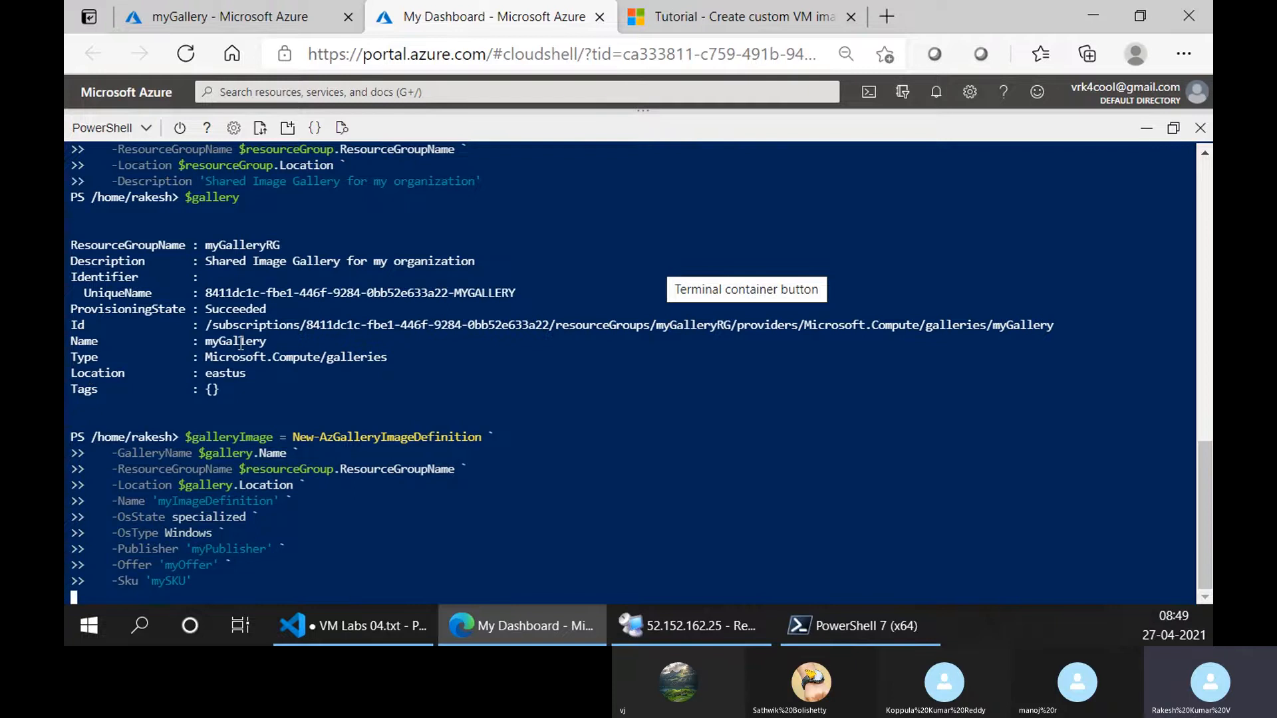
Review the tutorial's New-AzGalleryImageDefinition cmdlet and its ResourceGroupName, Name and OsType parameters while the Cloud Shell command runs.
left_click(795, 17)
left_click(492, 17)
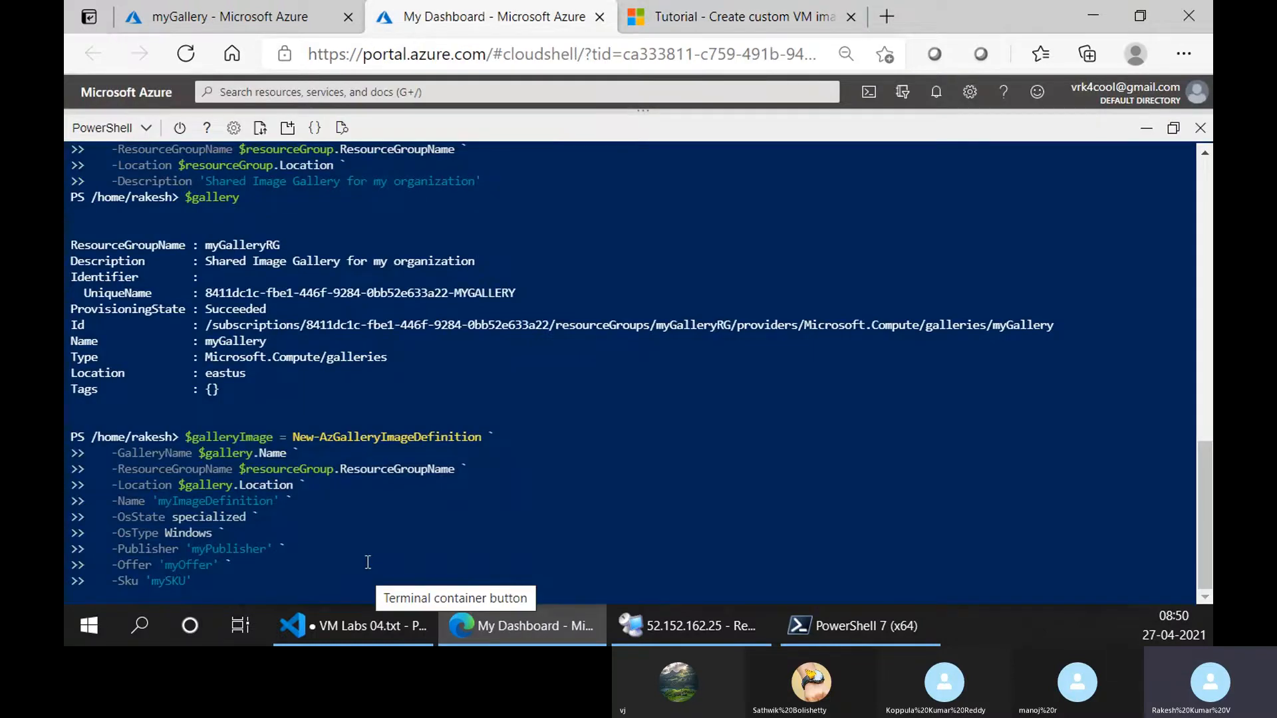
left_click(655, 20)
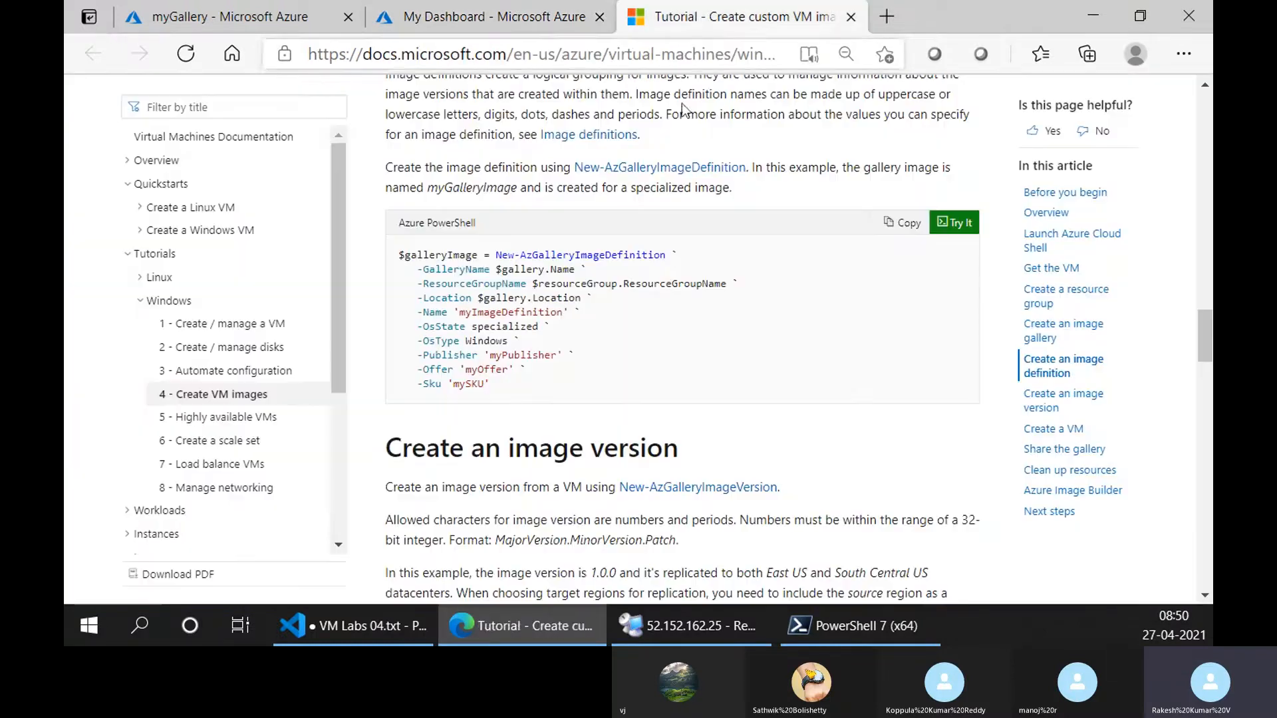
scroll(607, 353, "up", 2)
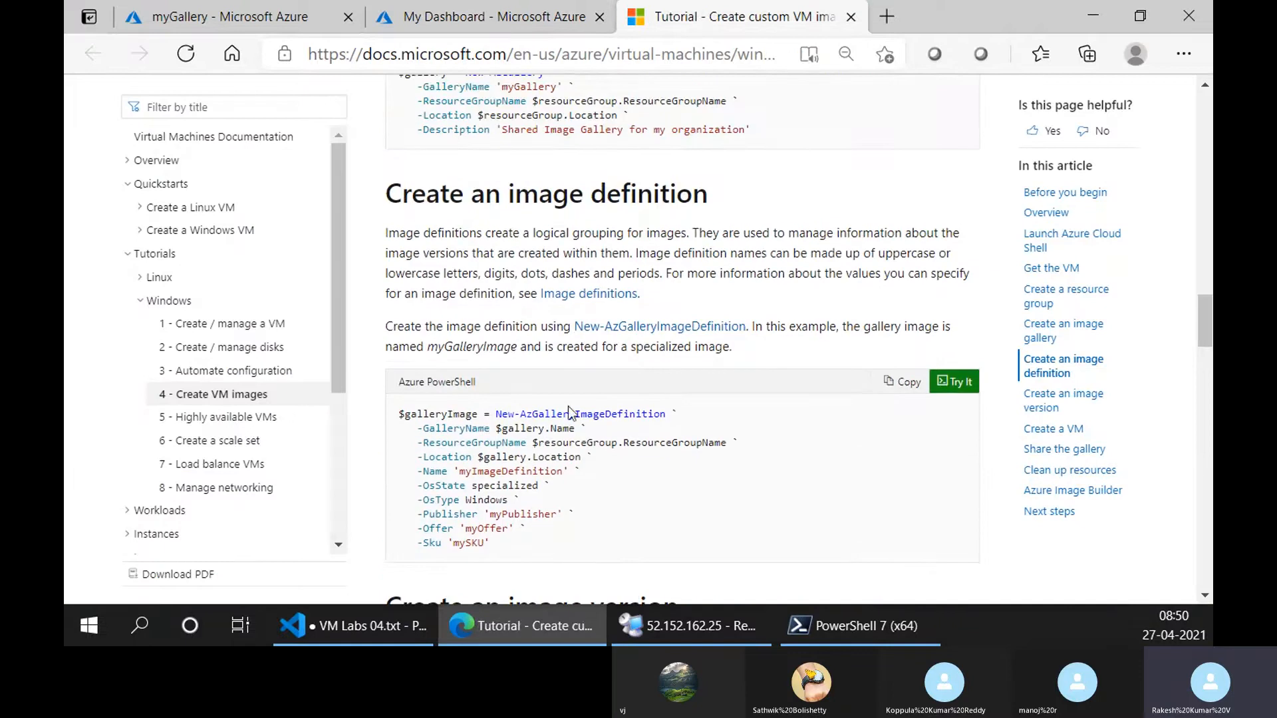
left_click_drag(500, 413, 661, 415)
left_click_drag(424, 429, 525, 444)
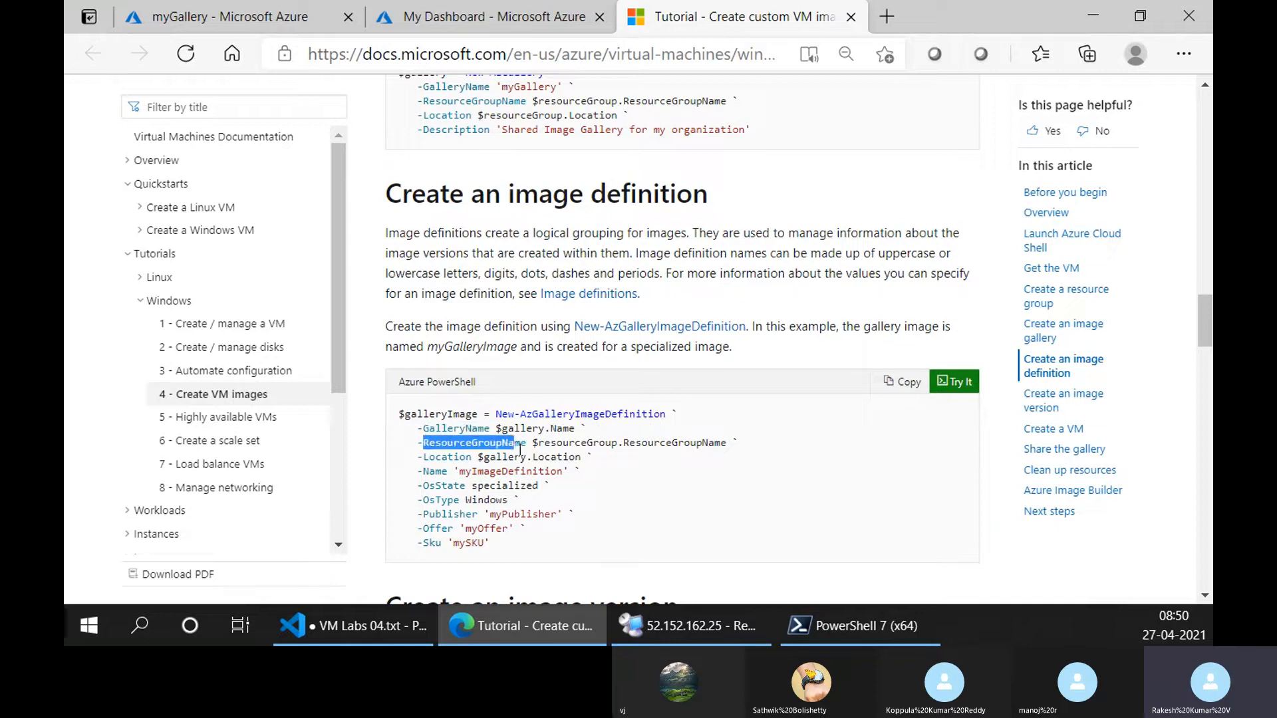
left_click_drag(427, 472, 459, 500)
left_click(433, 492)
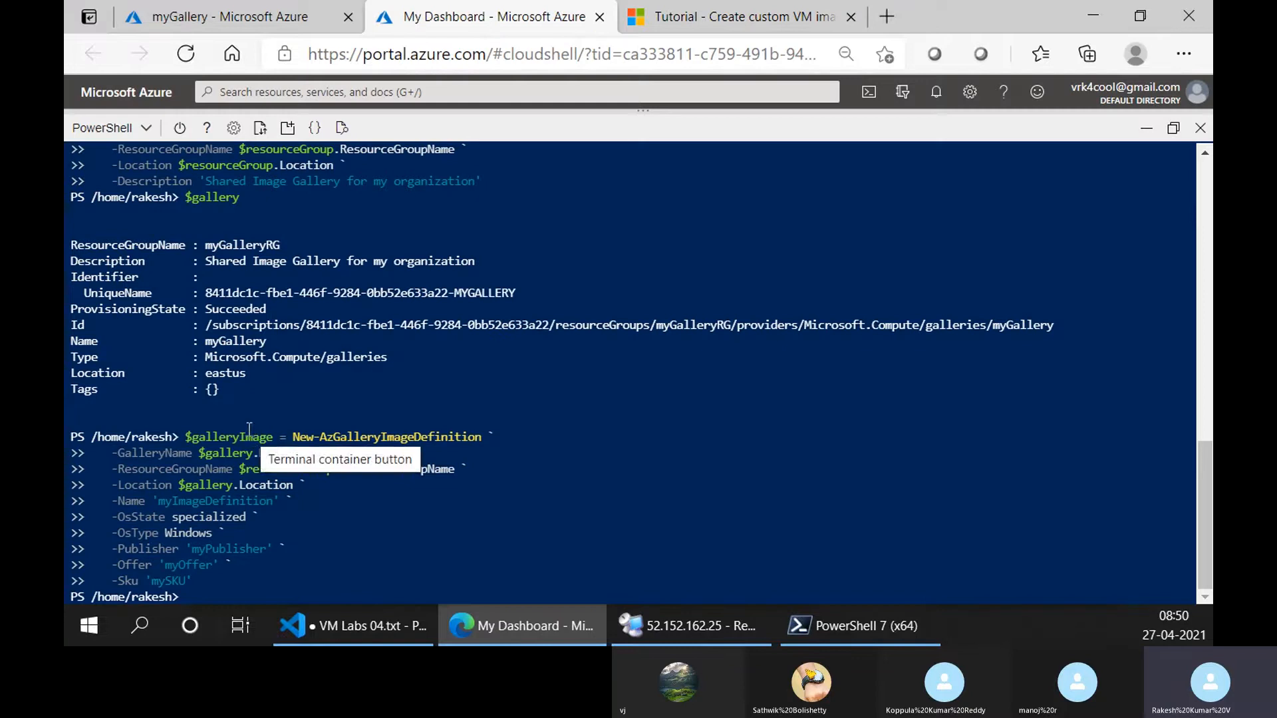
Check the image definition command in Cloud Shell and refresh myGallery in the Azure portal to view its image definitions.
left_click(701, 8)
scroll(476, 542, "down", 3)
left_click(439, 8)
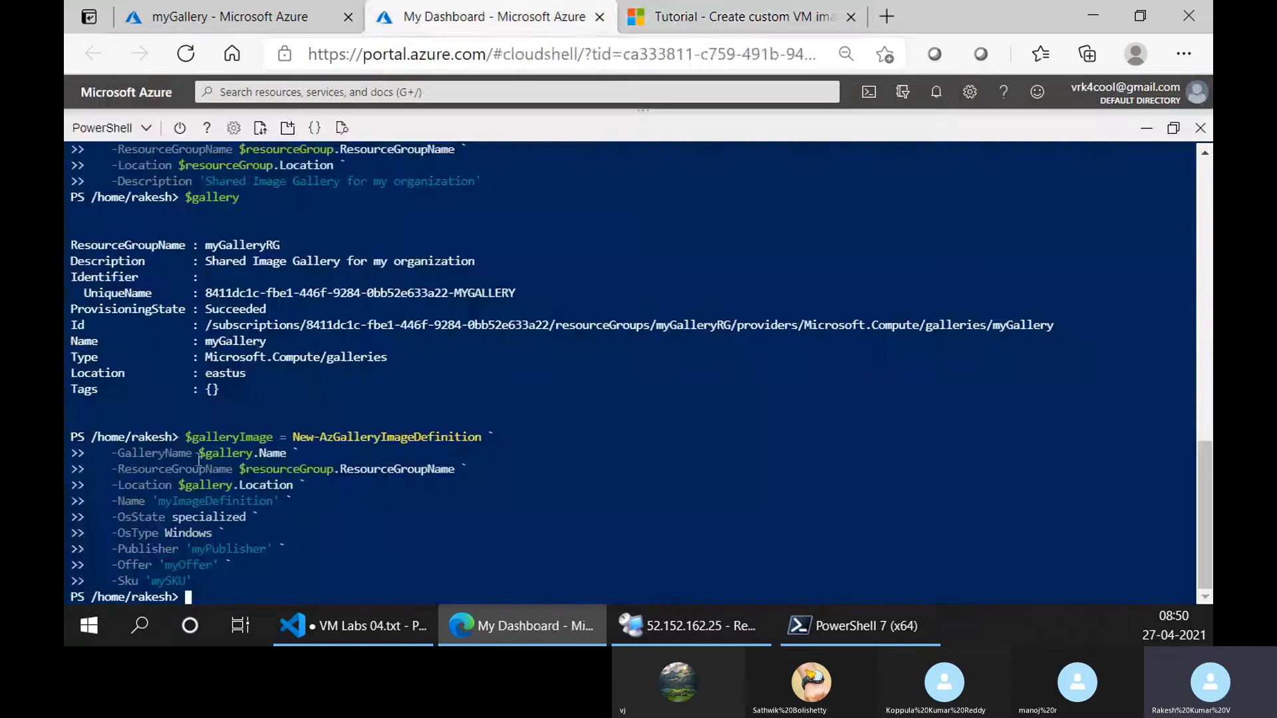
left_click(219, 16)
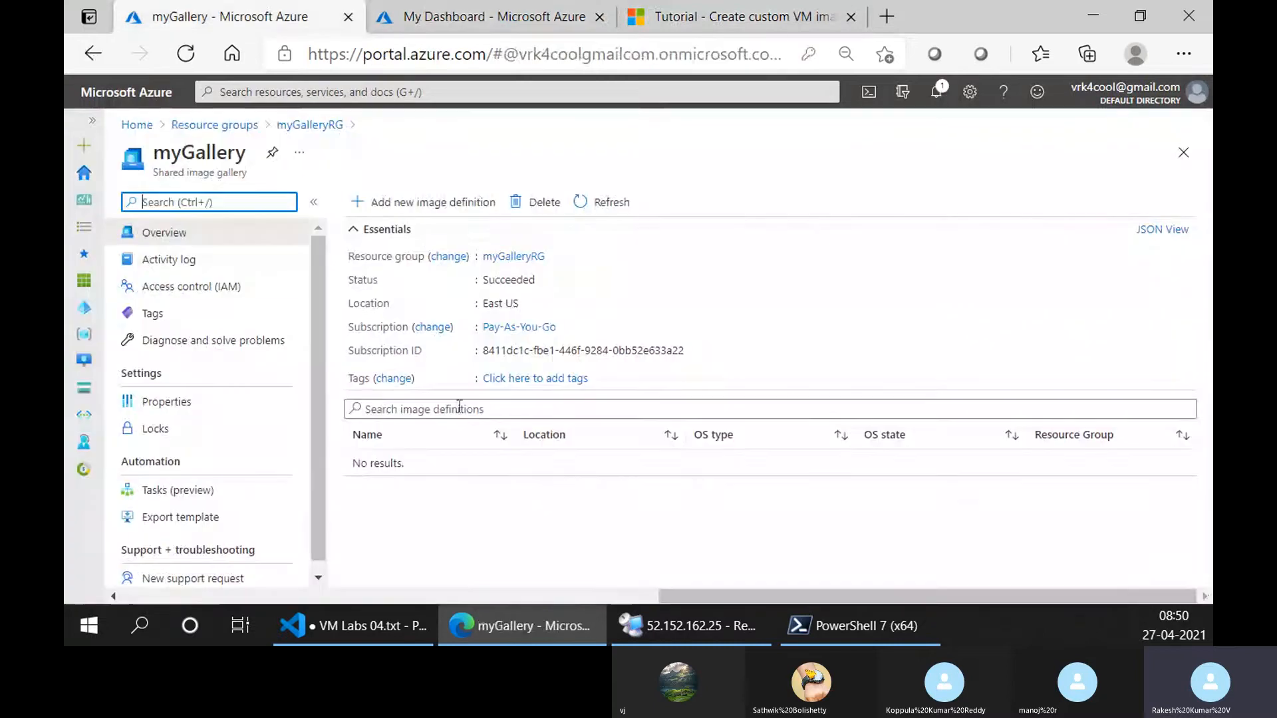
left_click(601, 202)
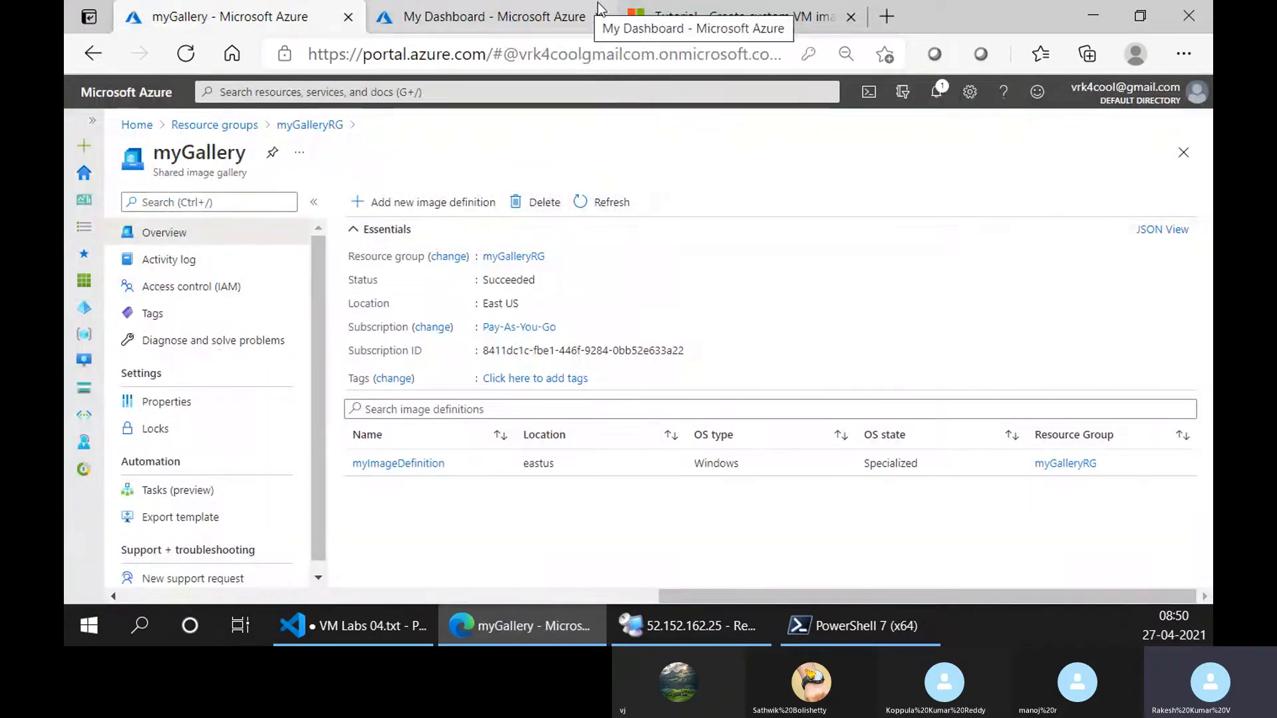
Open myImageDefinition in myGallery and view its details and image versions.
left_click(671, 15)
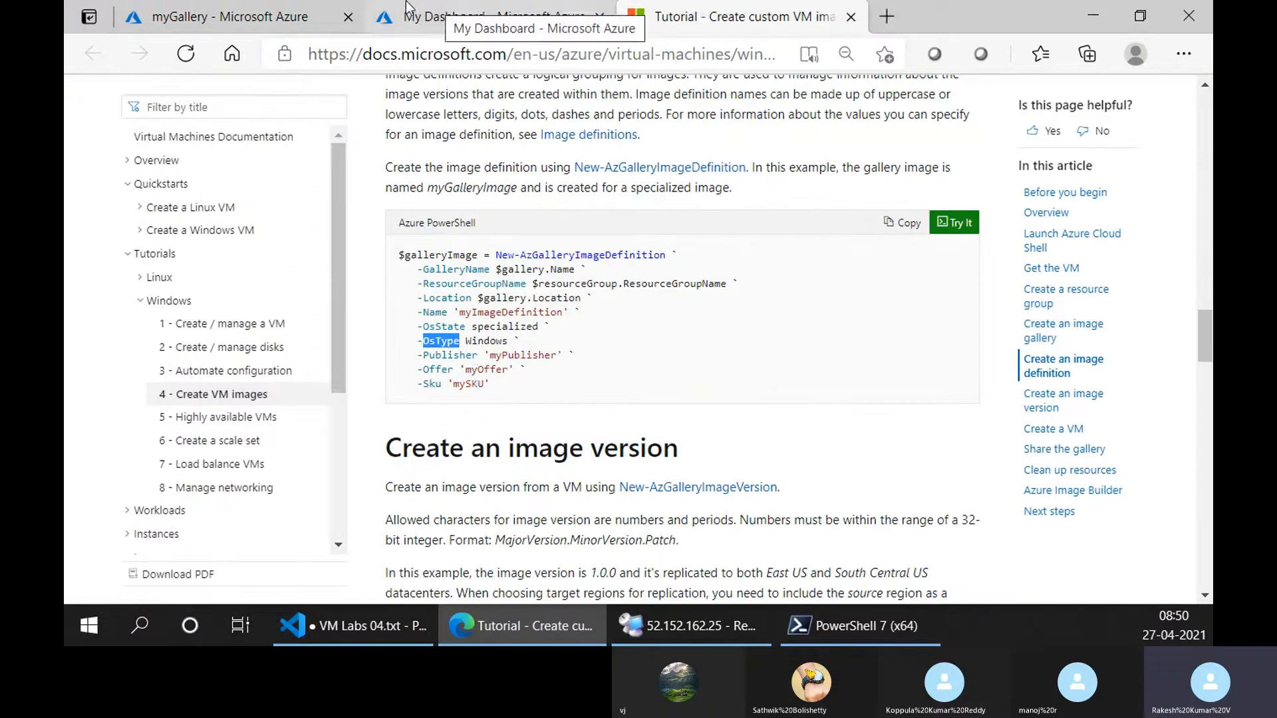
left_click(253, 16)
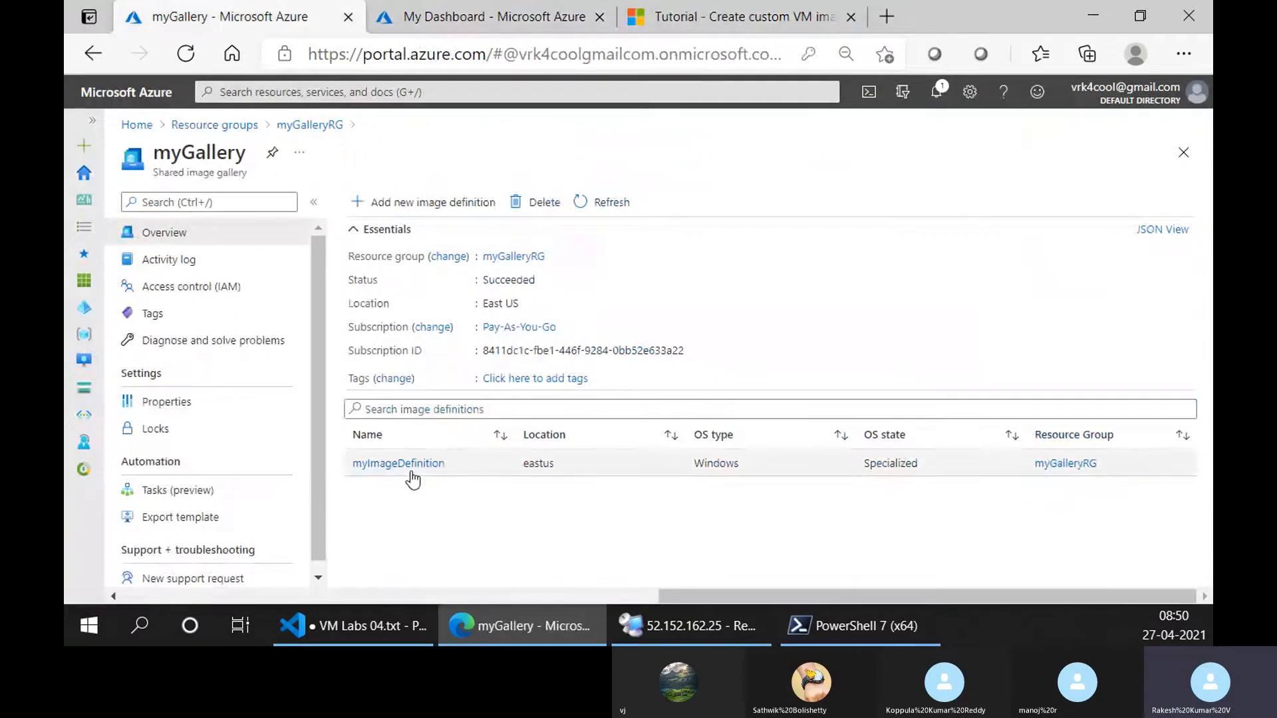
left_click(404, 466)
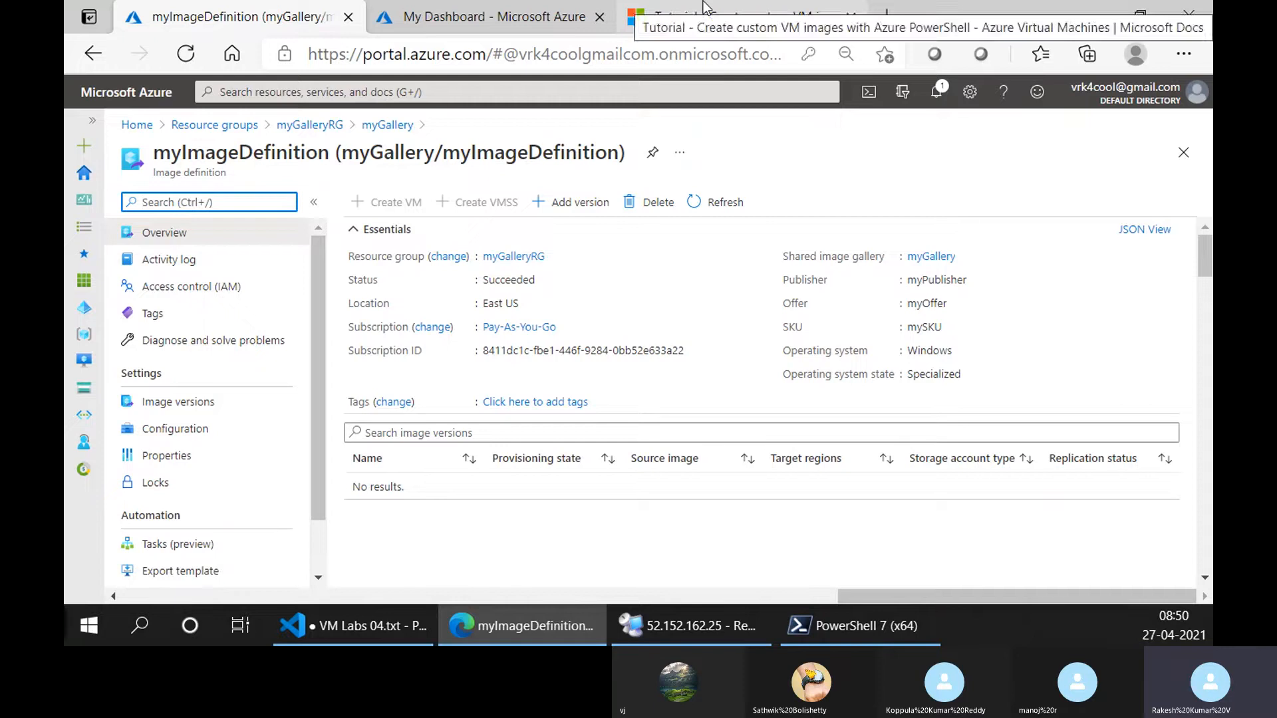
left_click(381, 126)
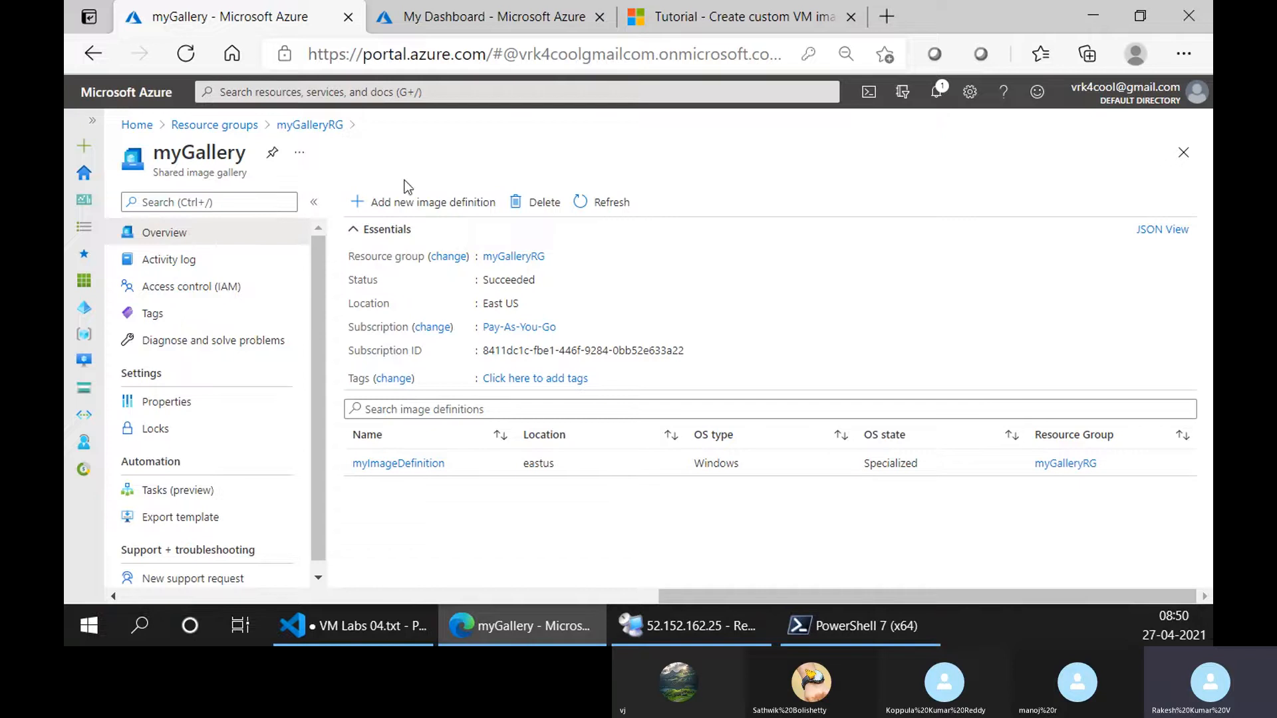
left_click(395, 464)
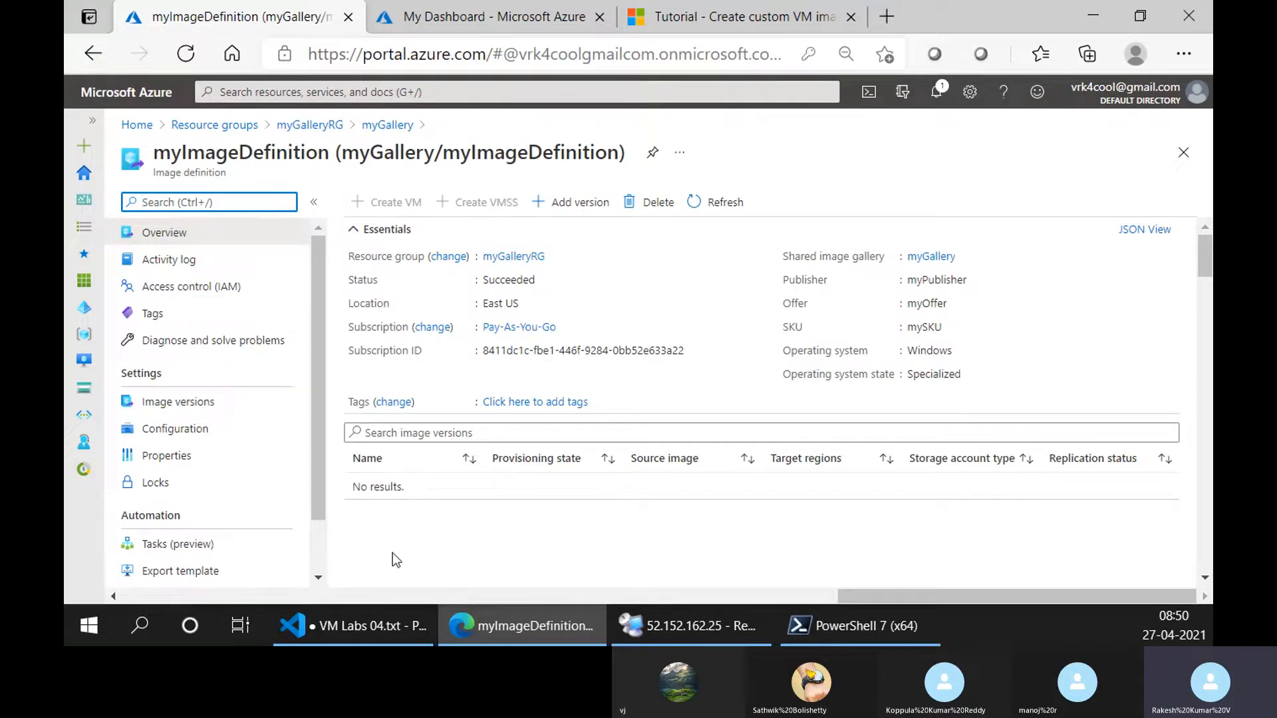
left_click(241, 406)
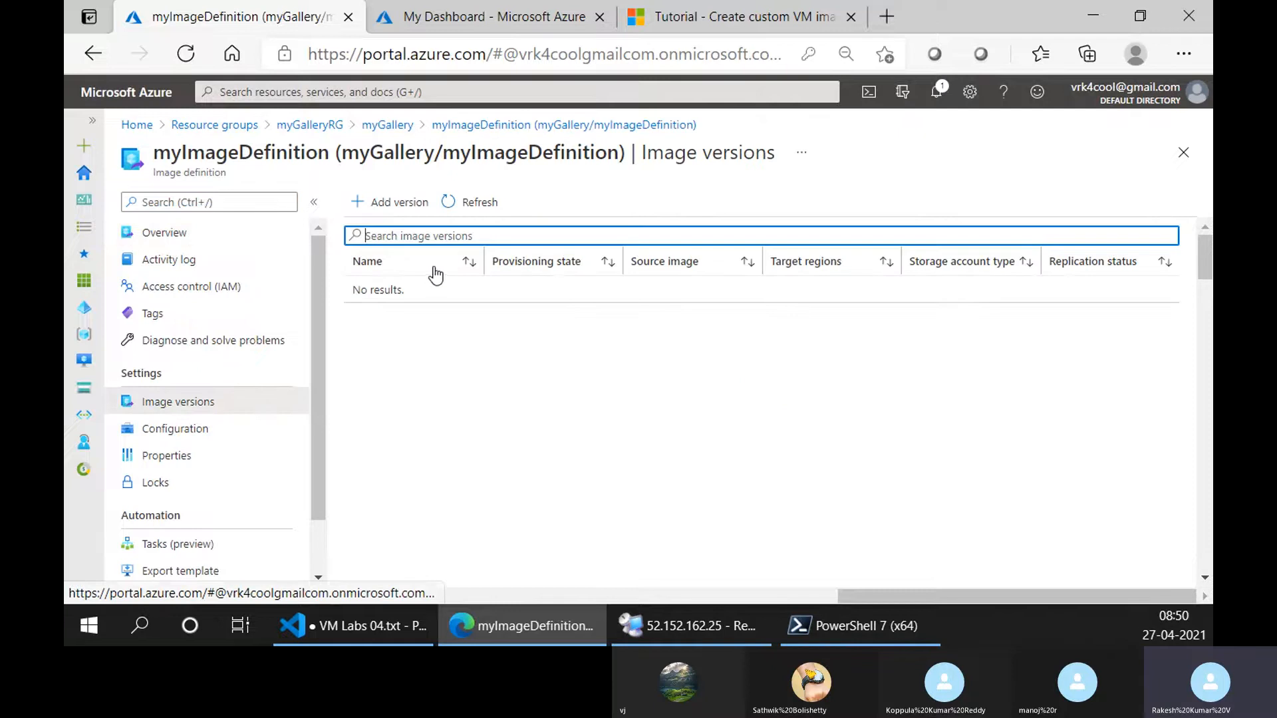
Reopen the overview of myImageDefinition and read the tutorial's Create an image version section with its New-AzGalleryImageVersion sample.
left_click(189, 236)
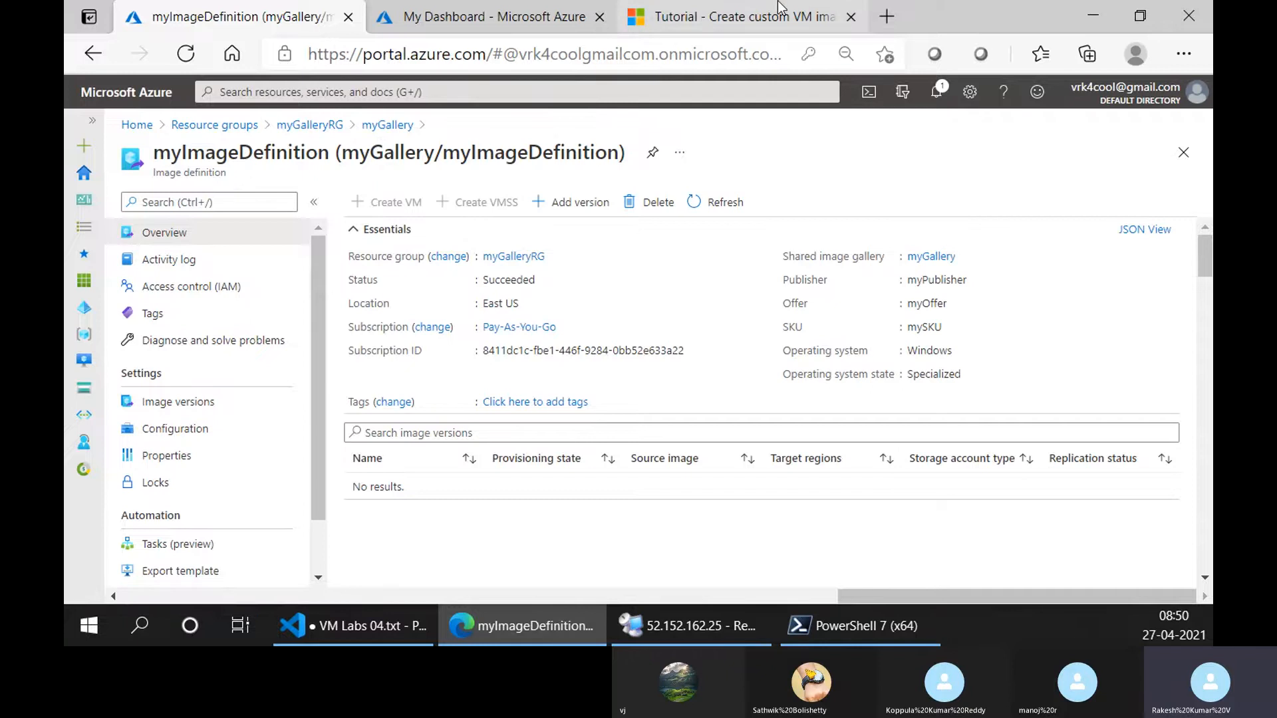
left_click(825, 16)
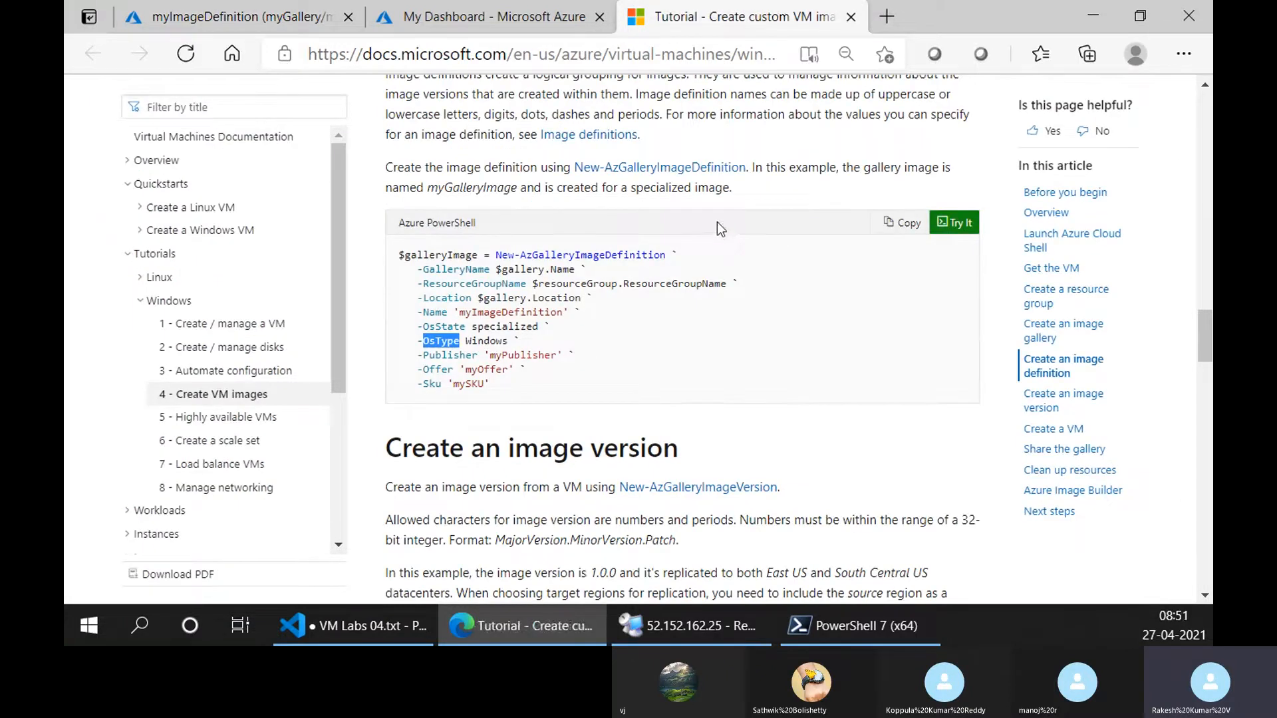
scroll(695, 338, "down", 5)
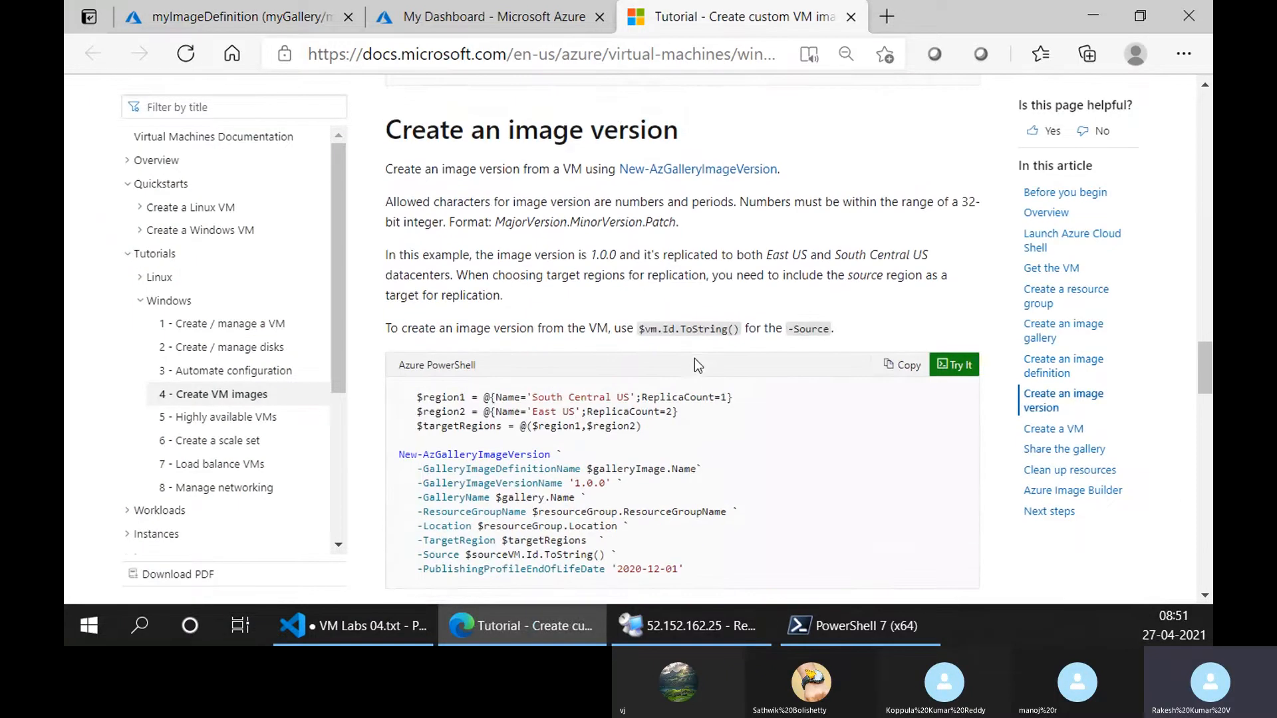
scroll(694, 358, "down", 4)
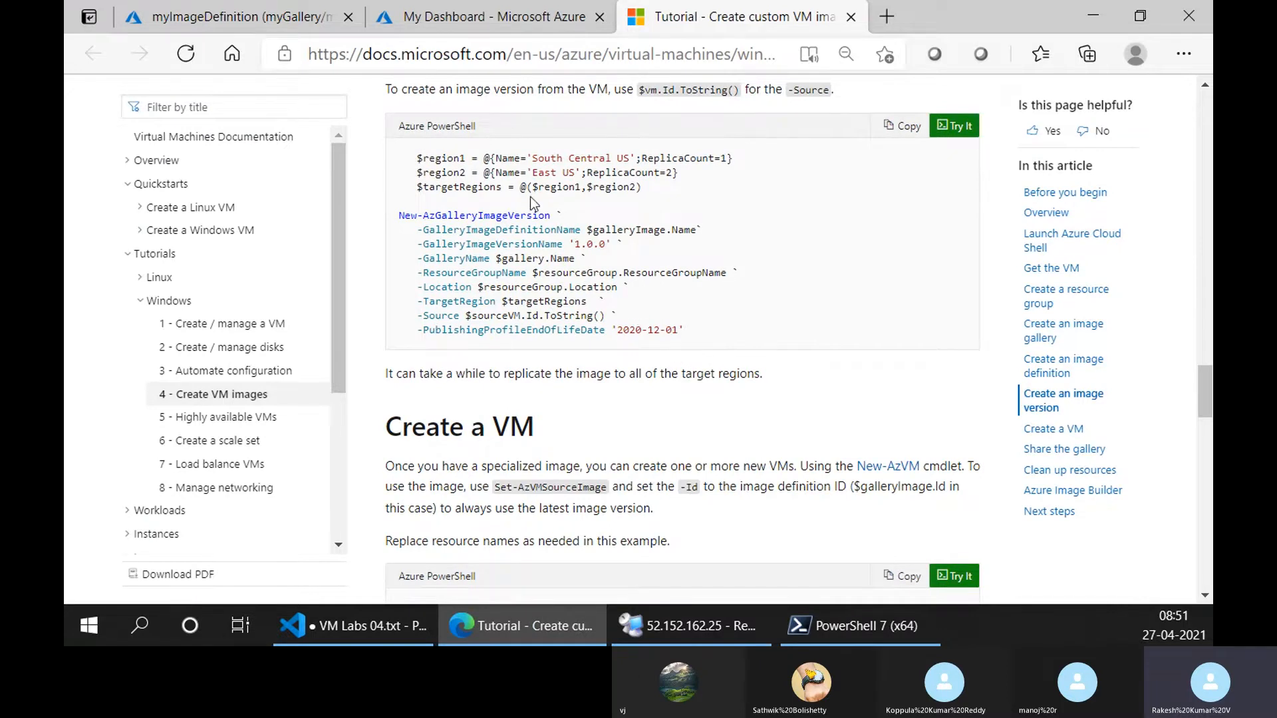
scroll(529, 197, "up", 2)
scroll(448, 334, "down", 4)
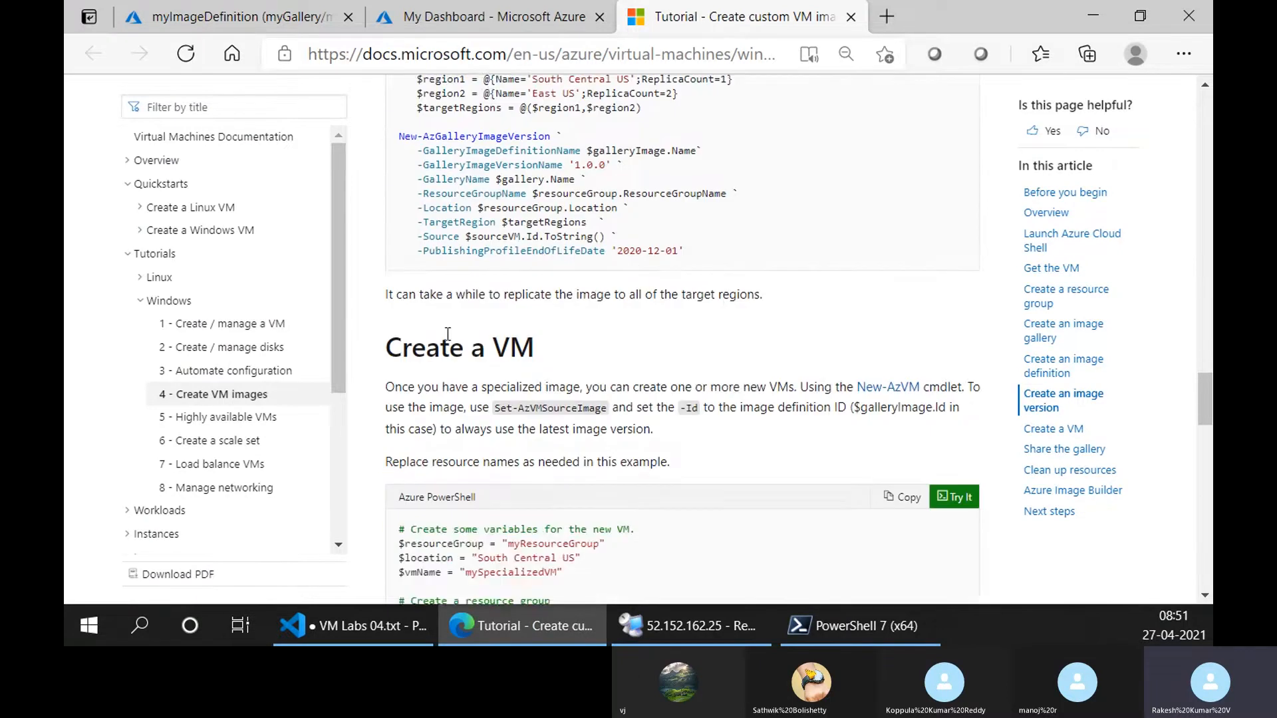
scroll(596, 352, "up", 1)
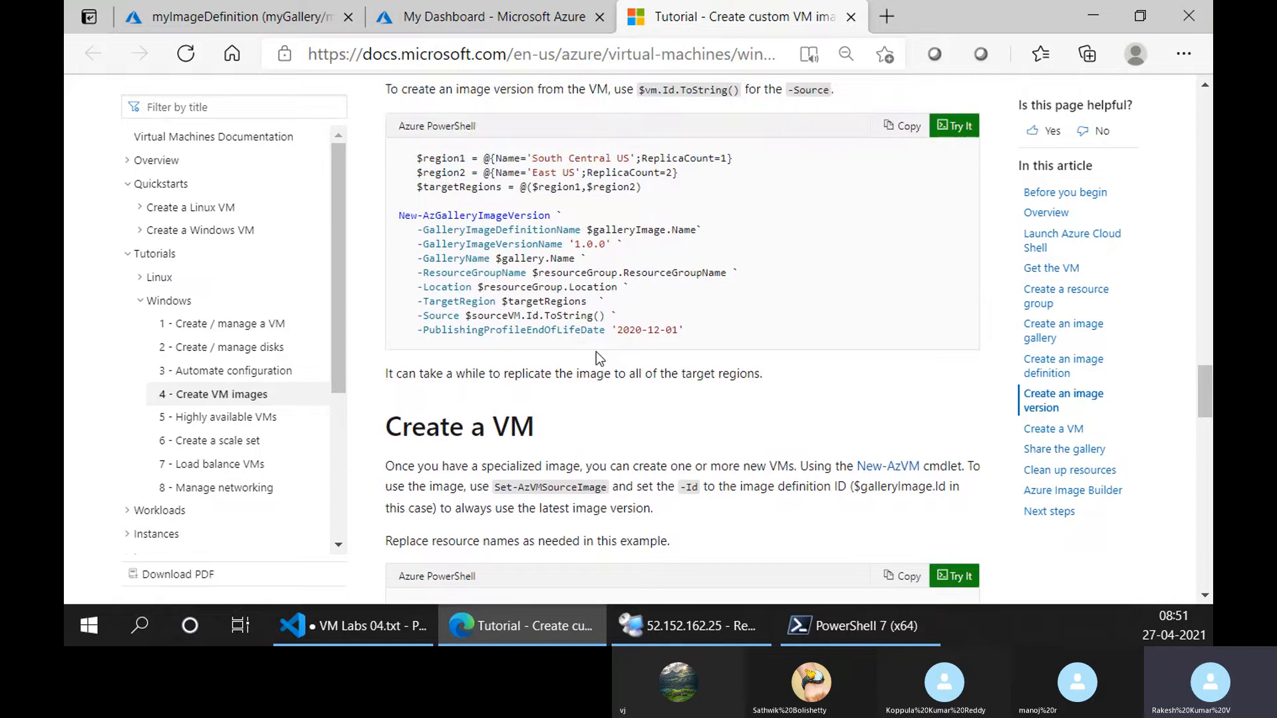
scroll(596, 353, "up", 1)
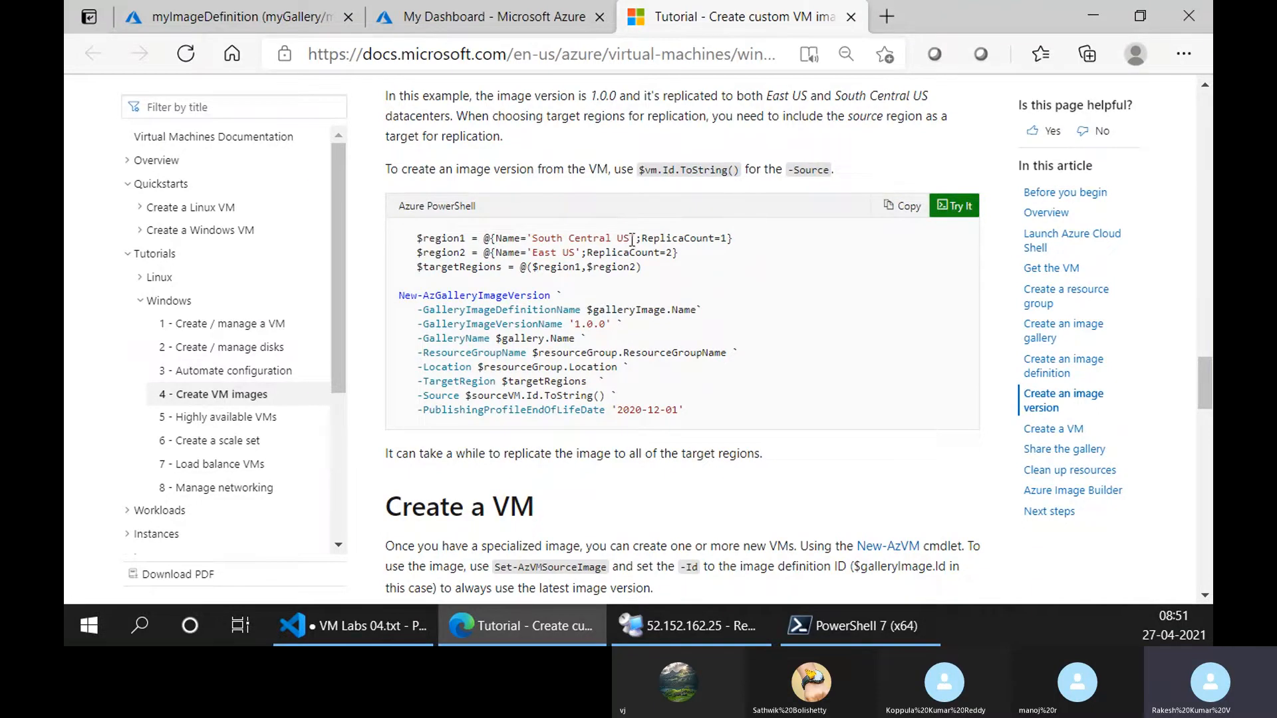
scroll(632, 240, "up", 4)
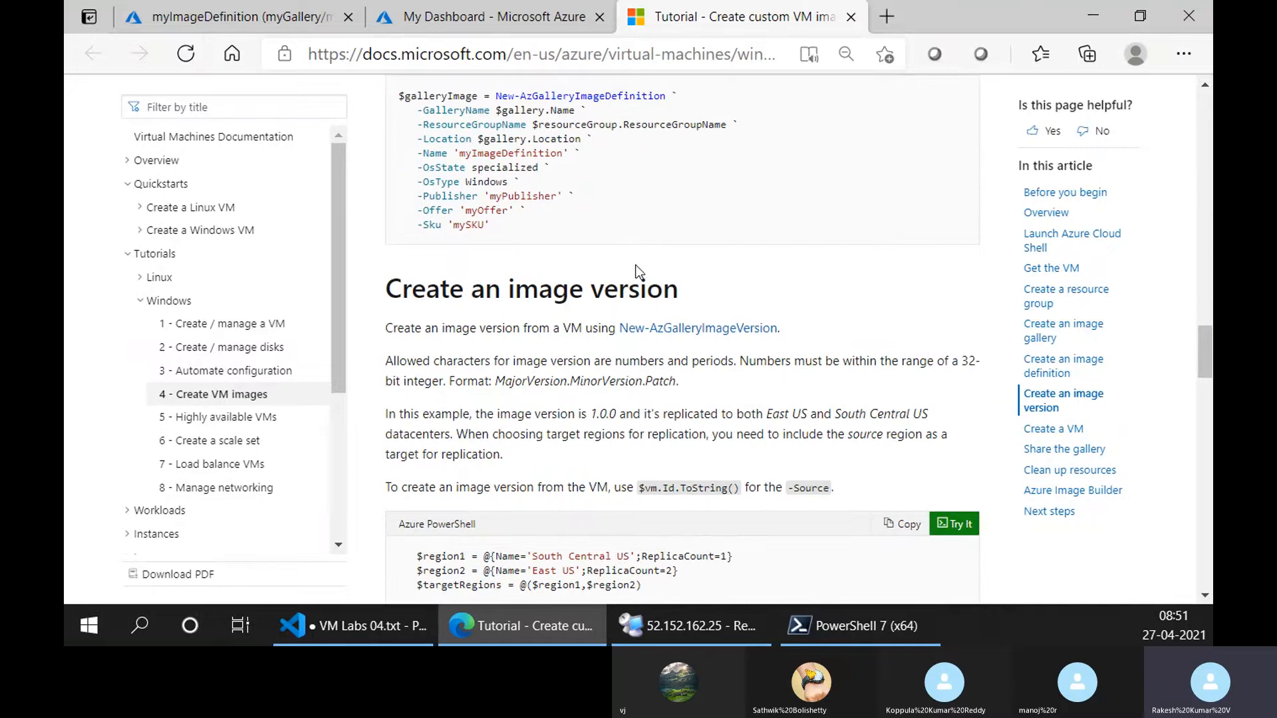
scroll(609, 346, "down", 1)
scroll(609, 350, "down", 2)
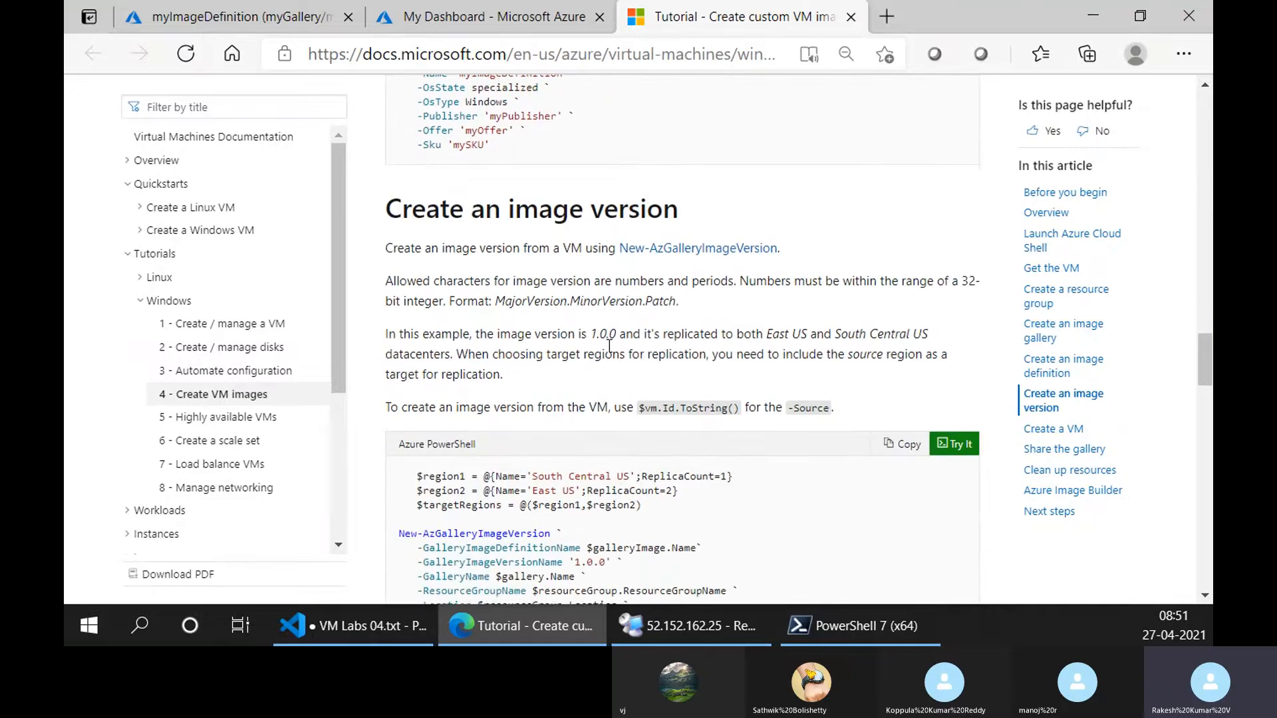
left_click_drag(431, 455, 546, 459)
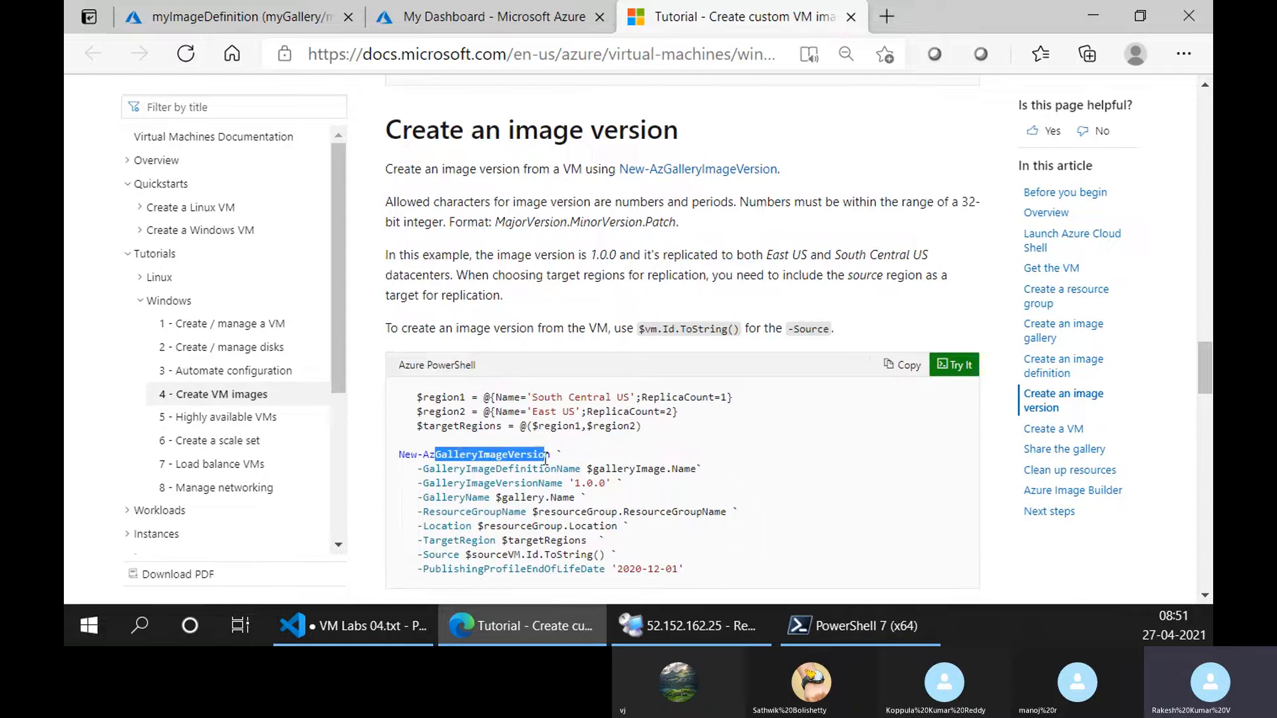
scroll(665, 386, "down", 1)
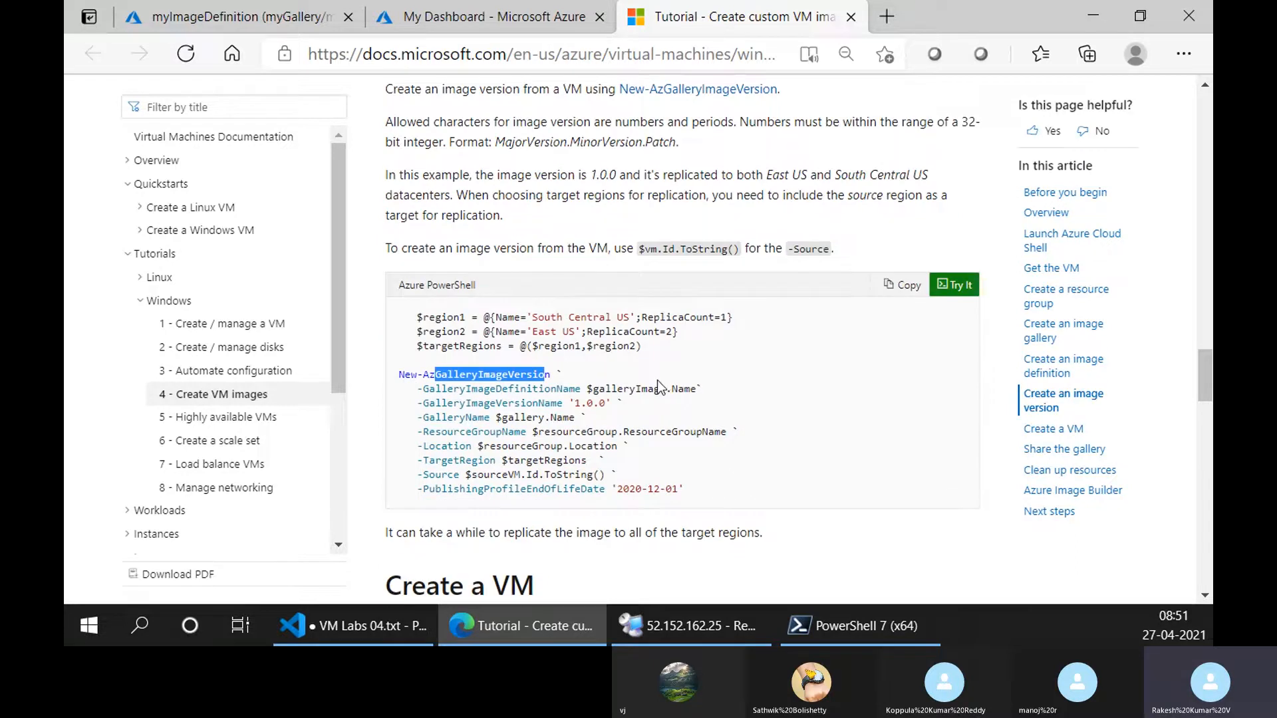
Examine the sample's region variables for South Central US and East US and how they set the replication targets.
left_click(660, 361)
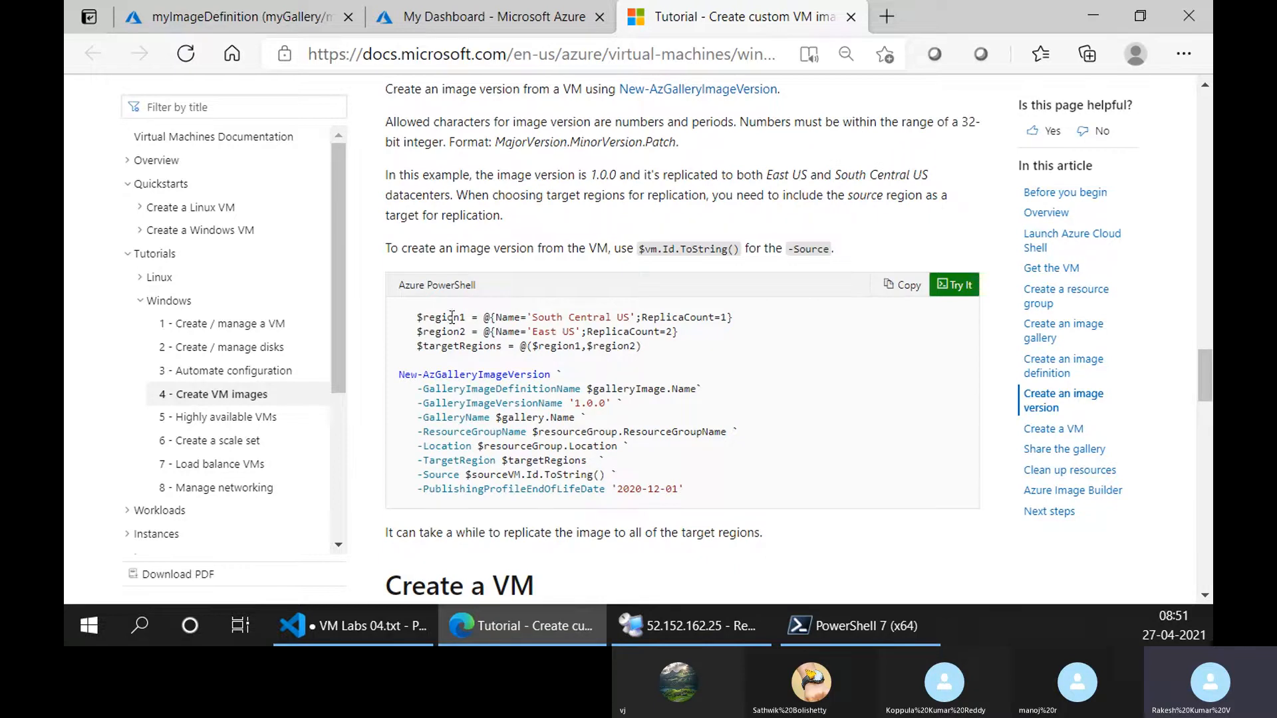
left_click_drag(574, 318, 626, 321)
left_click_drag(534, 332, 570, 332)
scroll(574, 351, "up", 8)
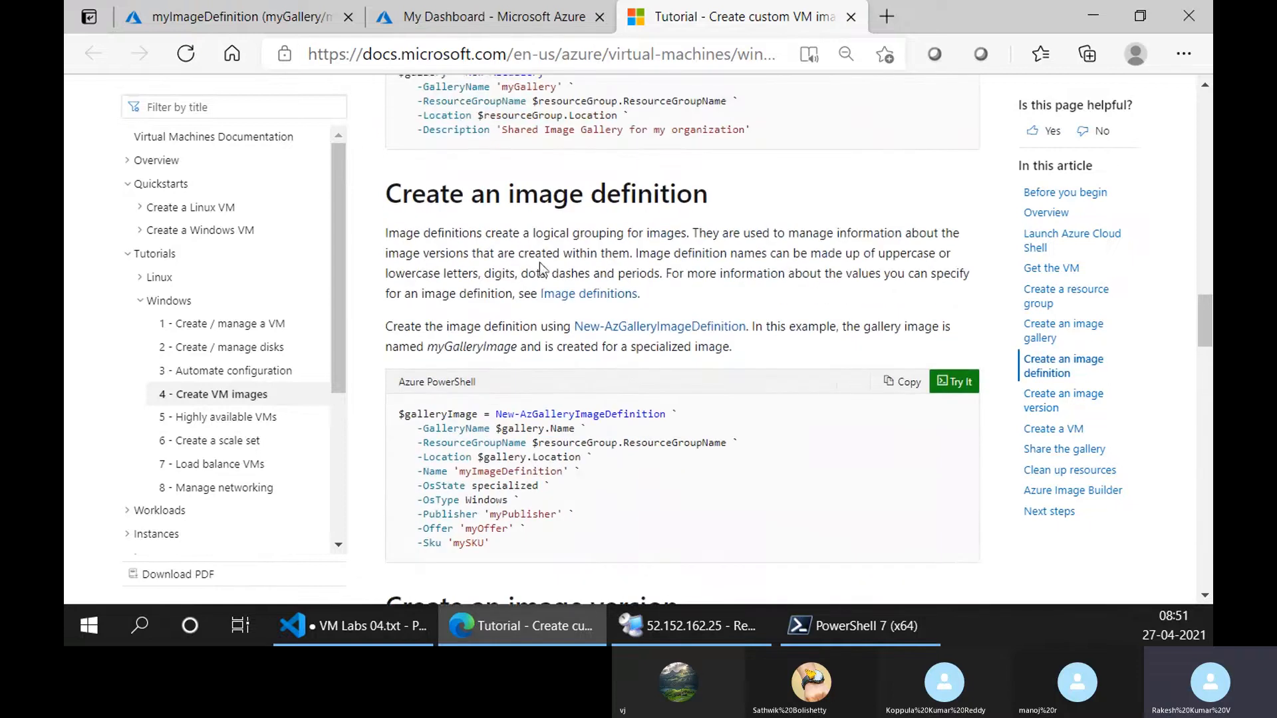
scroll(542, 263, "up", 6)
scroll(541, 262, "down", 12)
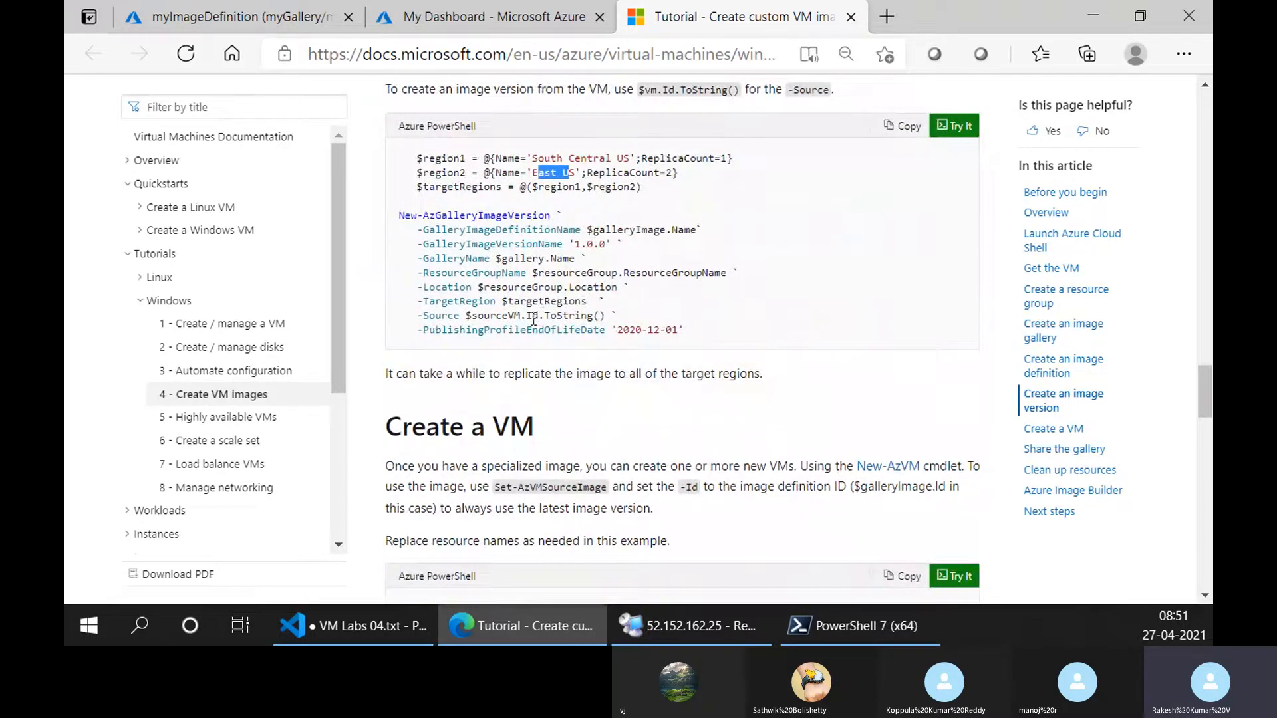
scroll(533, 311, "up", 1)
left_click(475, 247)
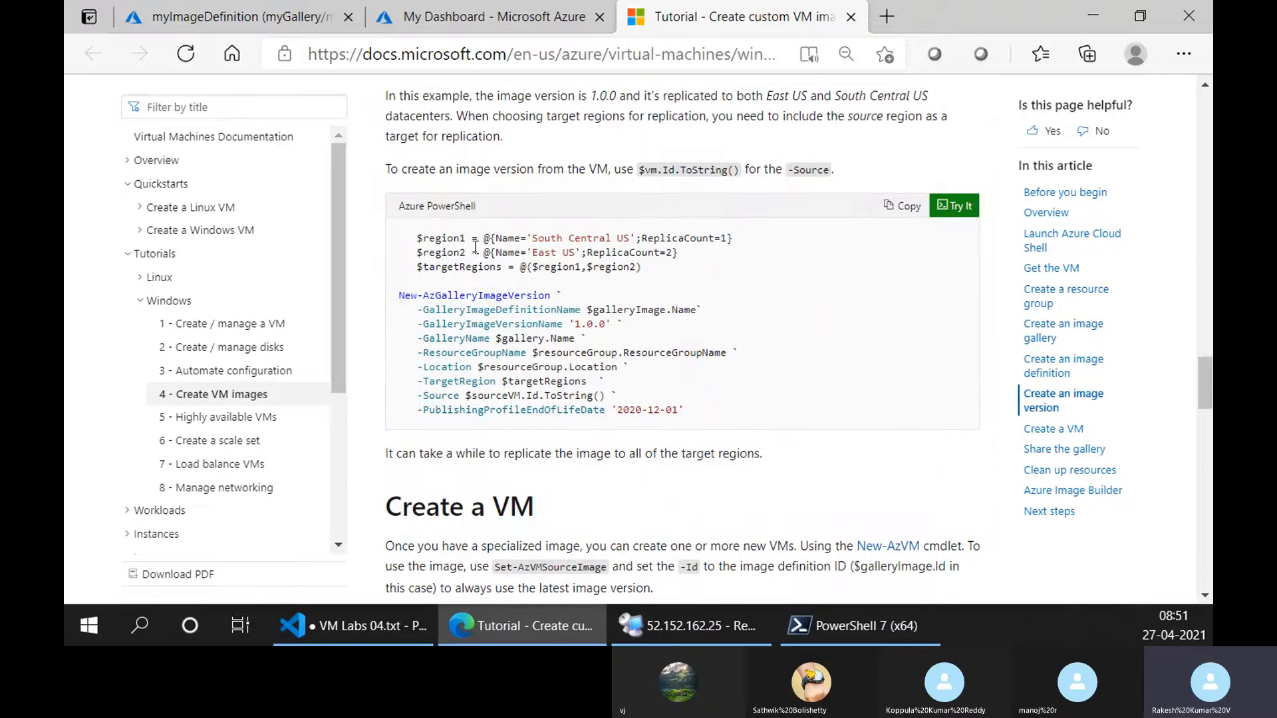
left_click_drag(534, 253, 572, 249)
left_click(573, 286)
scroll(401, 311, "down", 1)
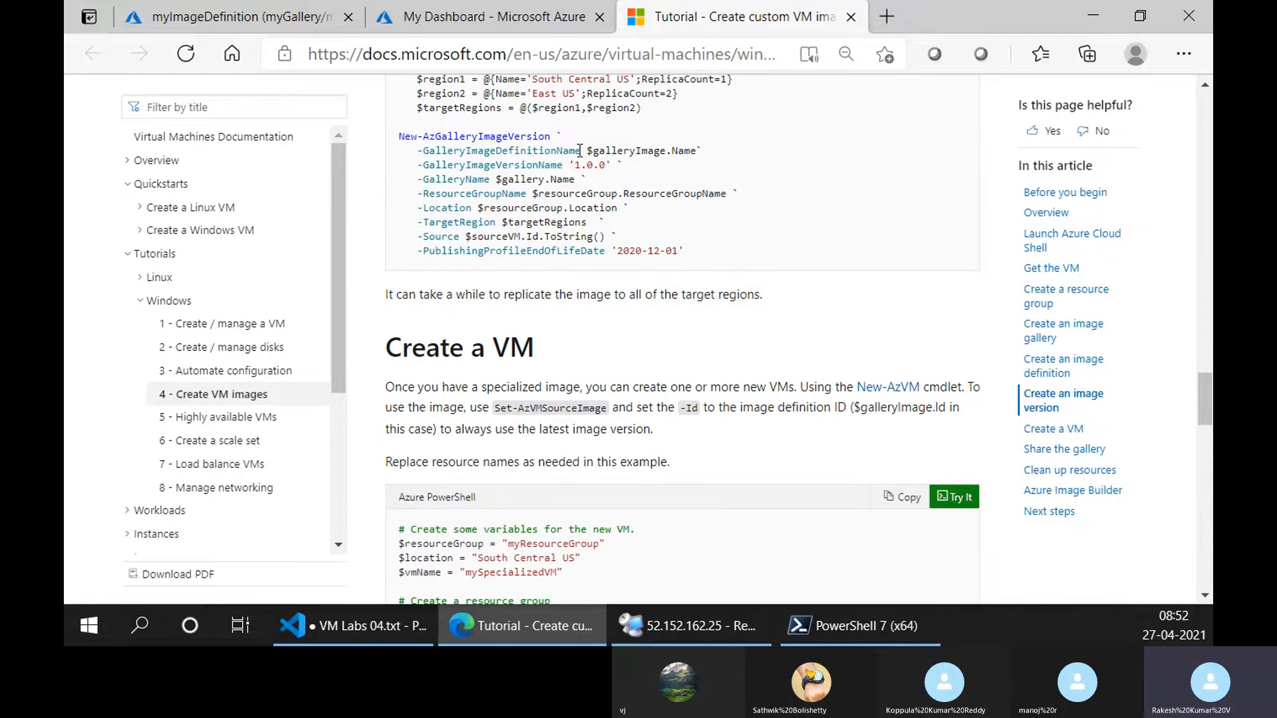
Check the sample's GalleryImageDefinitionName parameter and output the $galleryImage variable in Cloud Shell.
mouse_move(440, 216)
left_mouse_down()
mouse_move(548, 217)
mouse_move(572, 231)
mouse_move(423, 231)
left_mouse_up()
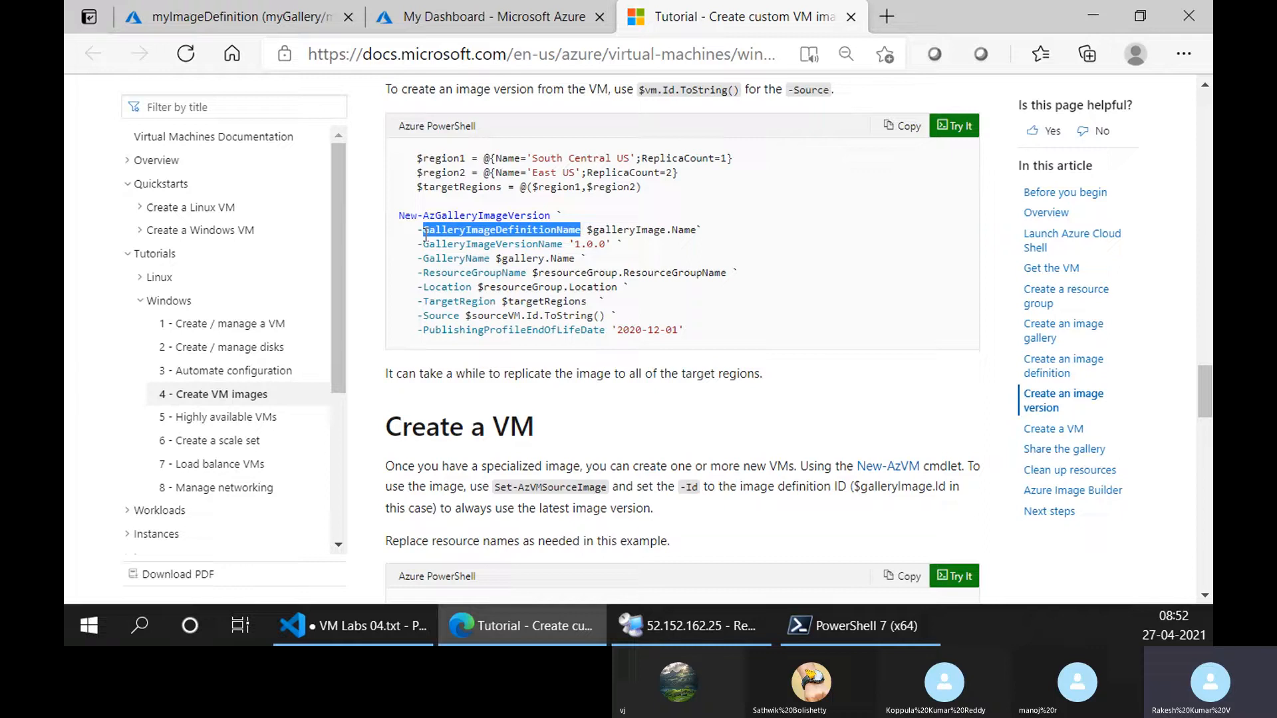
left_click(424, 5)
left_click_drag(186, 437, 281, 441)
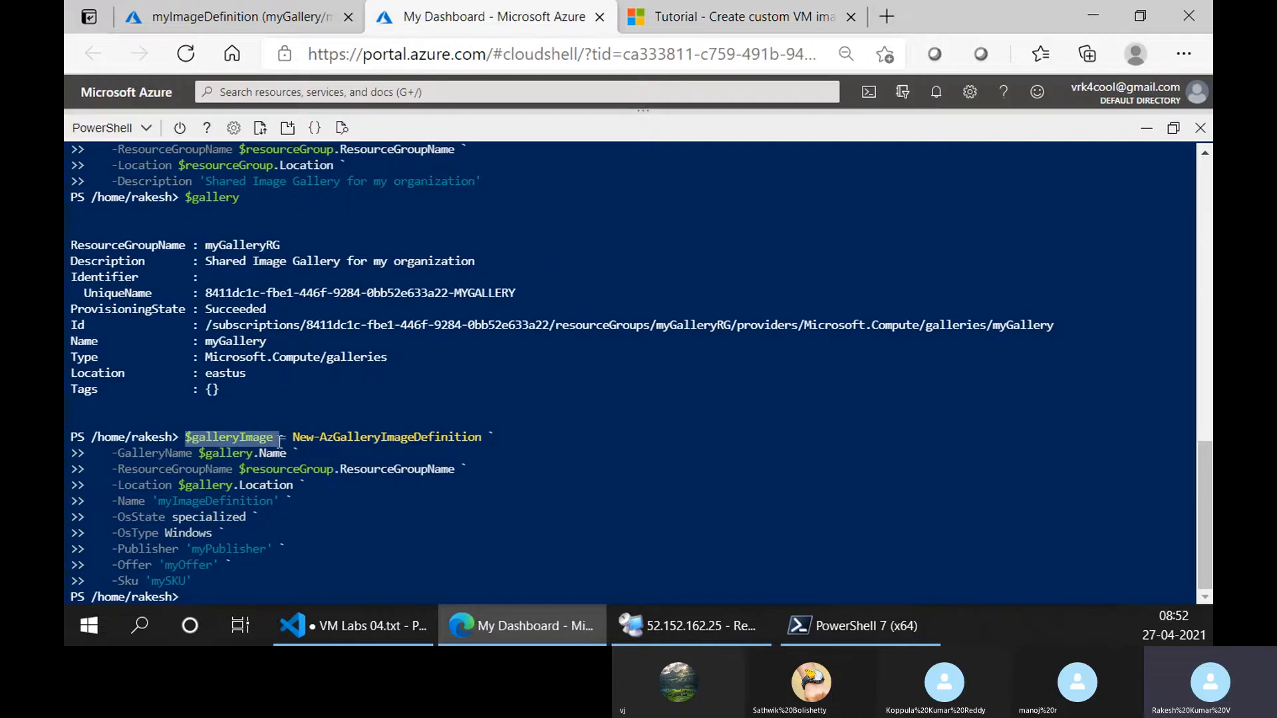
right_click(263, 438)
left_click(386, 102)
right_click(424, 476)
left_click(478, 132)
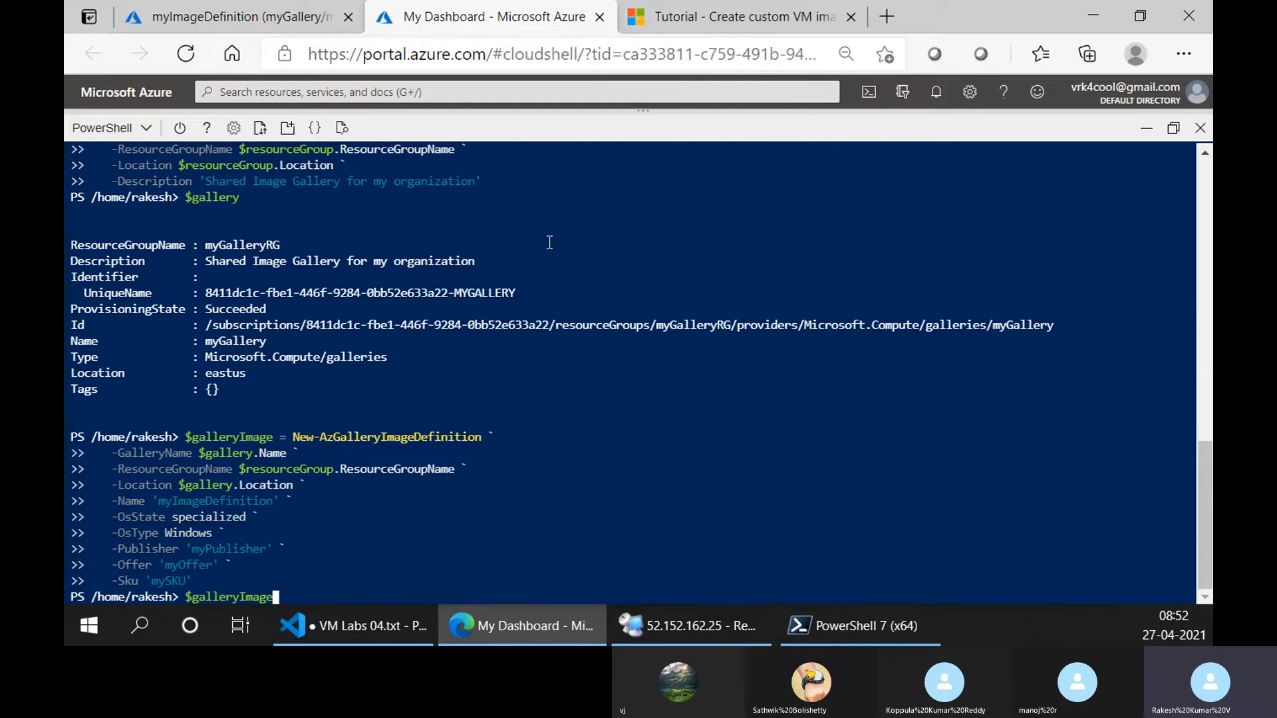
key("Return")
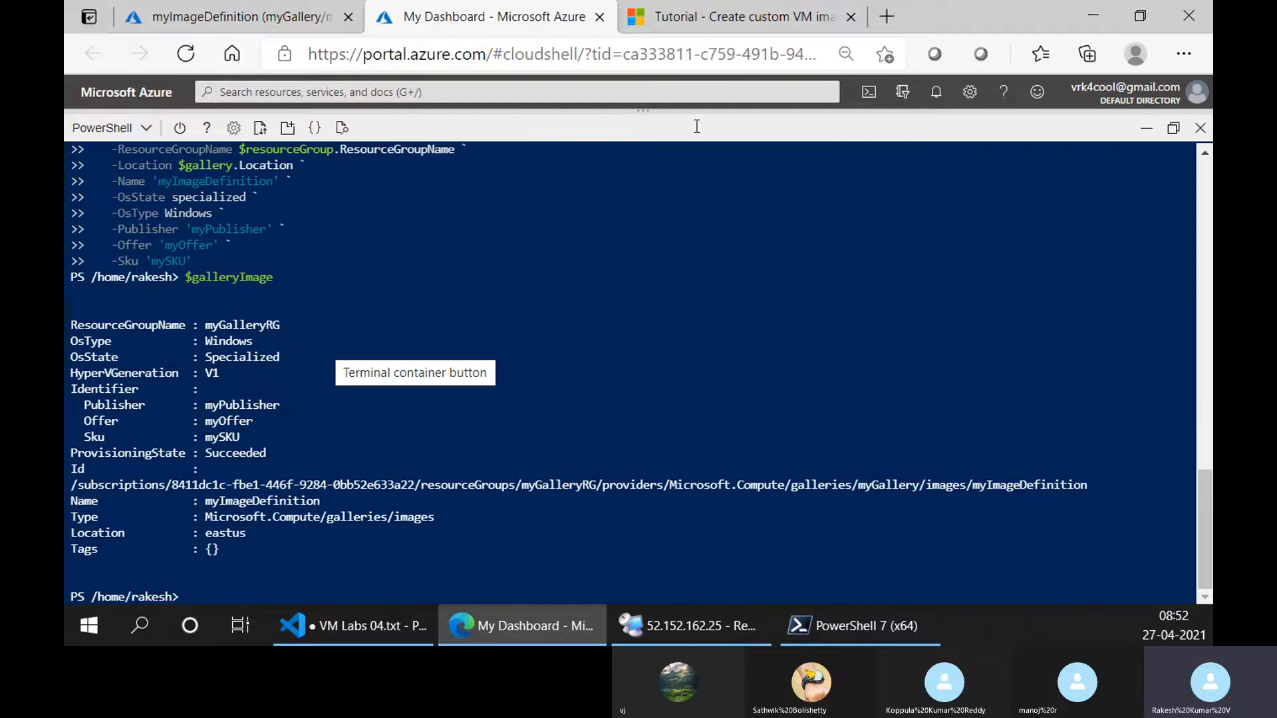
Compare the tutorial's $galleryImage.Name reference with the Name property in the Cloud Shell output.
left_click(709, 15)
left_click(634, 228)
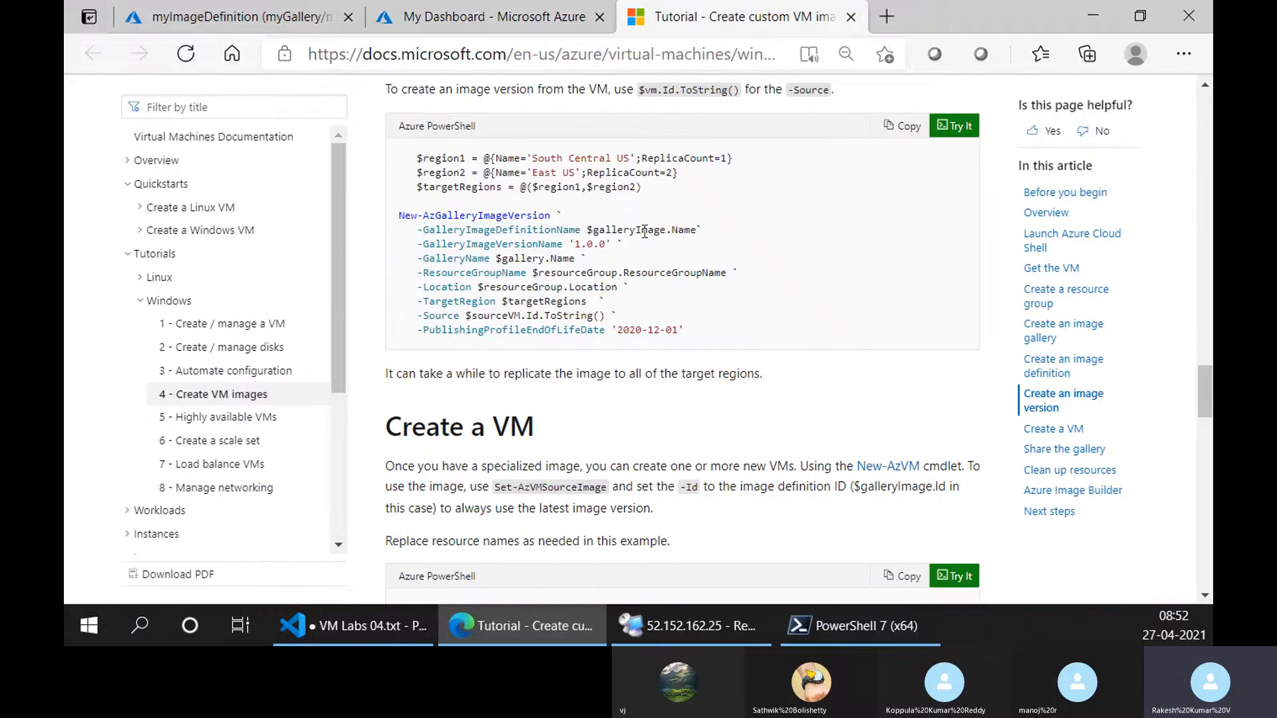
left_click(546, 12)
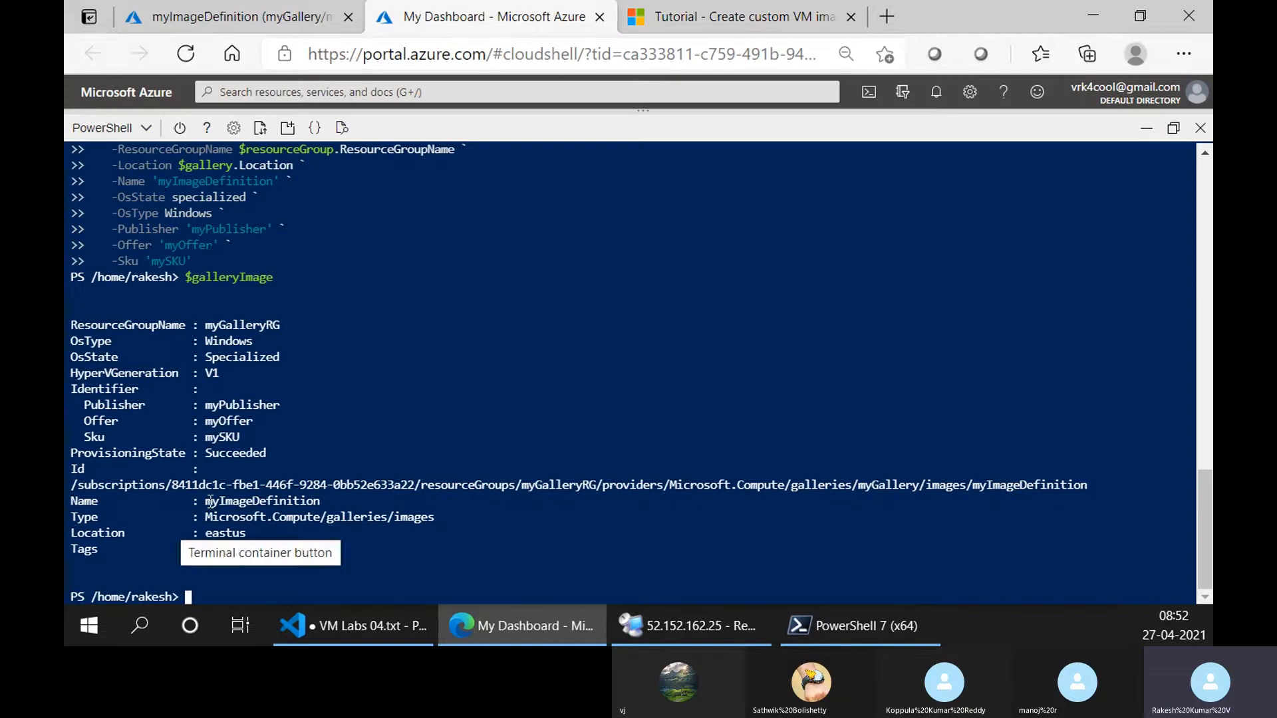
left_click_drag(206, 502, 315, 503)
left_click(641, 12)
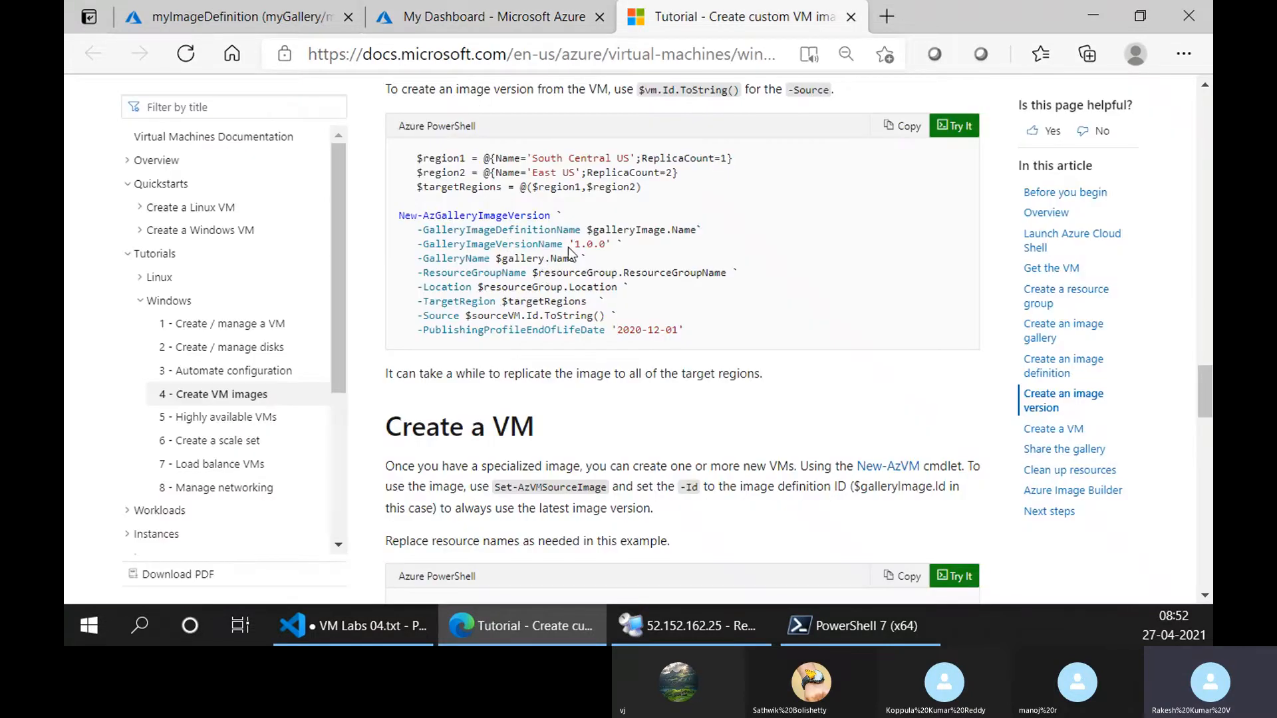
Review the sample's version name, ResourceGroupName, Location and TargetRegion parameters in the tutorial.
left_click_drag(576, 244, 608, 245)
left_click_drag(496, 260, 726, 273)
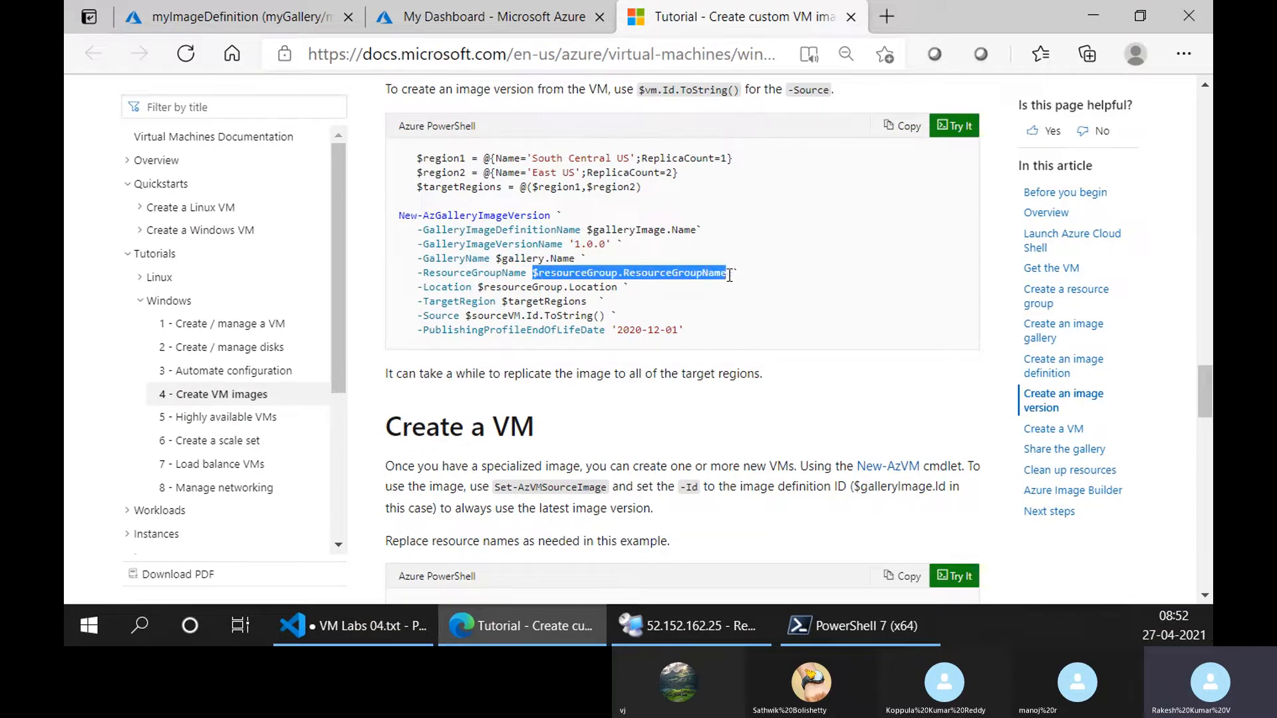
left_click_drag(479, 287, 618, 286)
left_click(479, 304)
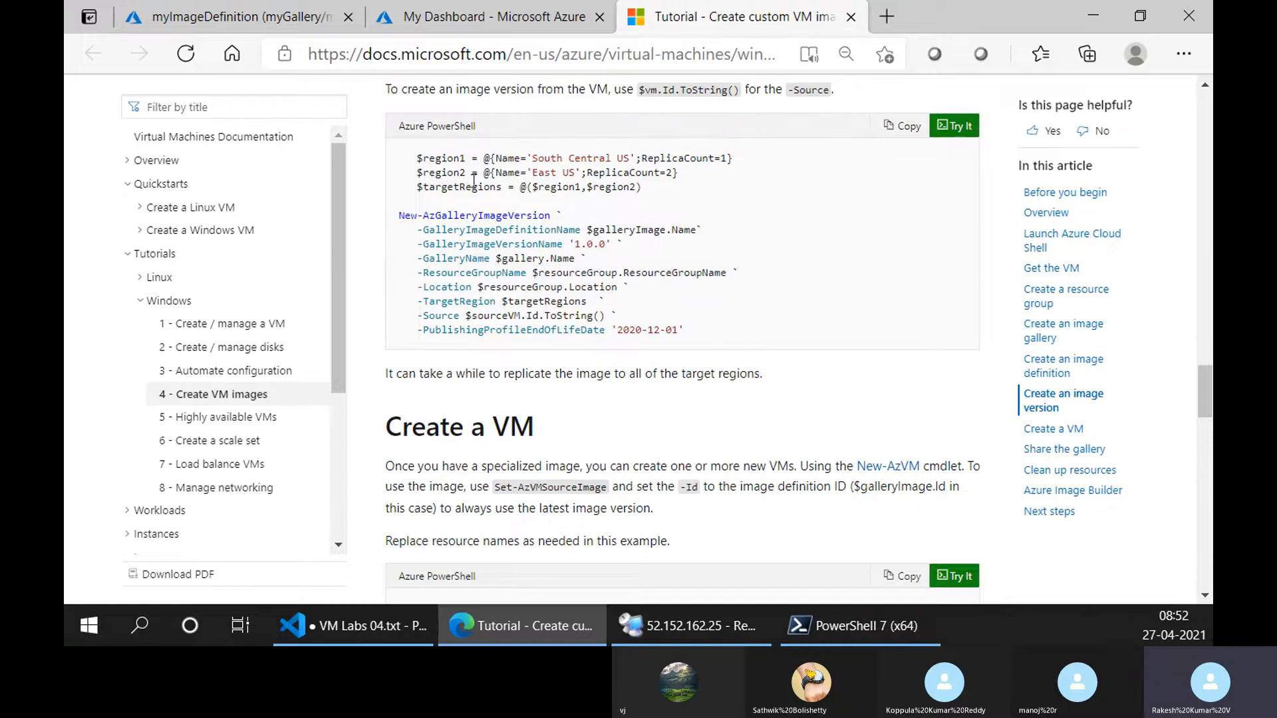
left_click_drag(418, 183, 644, 186)
left_click(546, 301)
Trace the sample's Source parameter back to the $sourceVM variable defined with Get-AzVM in Cloud Shell.
left_click_drag(419, 318, 460, 319)
left_click(489, 17)
scroll(382, 276, "up", 20)
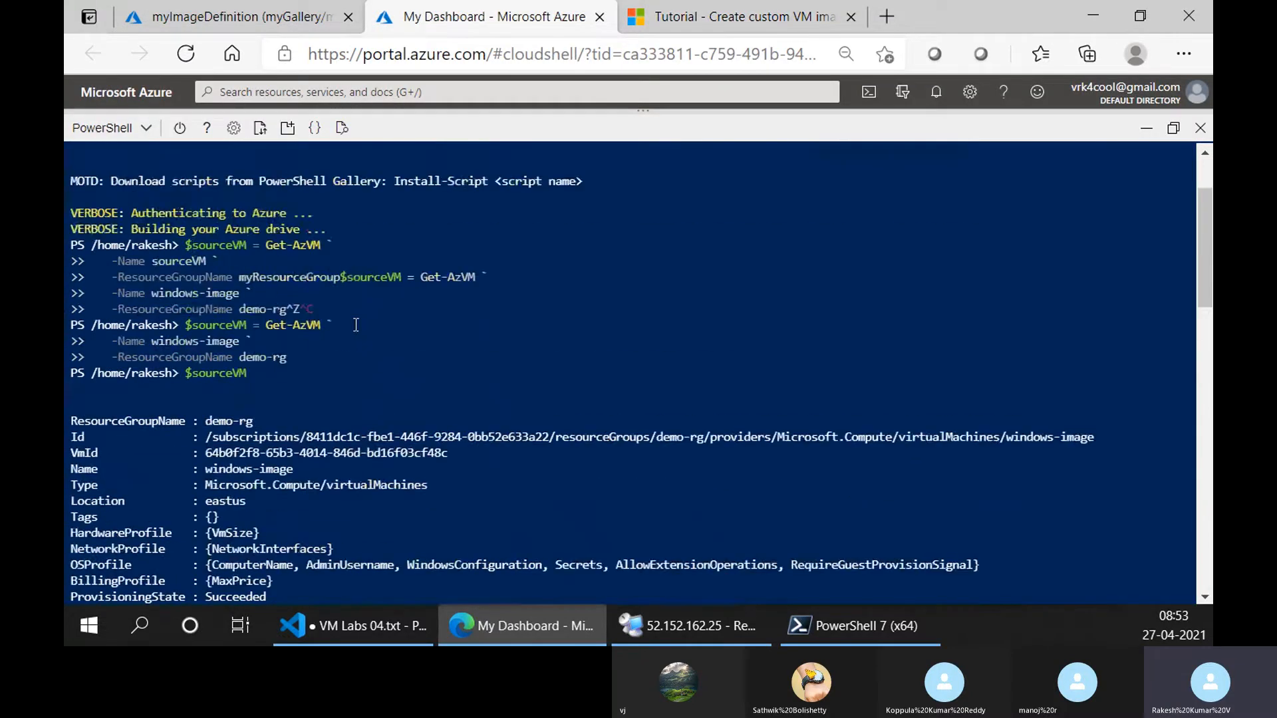
left_click_drag(187, 247, 246, 246)
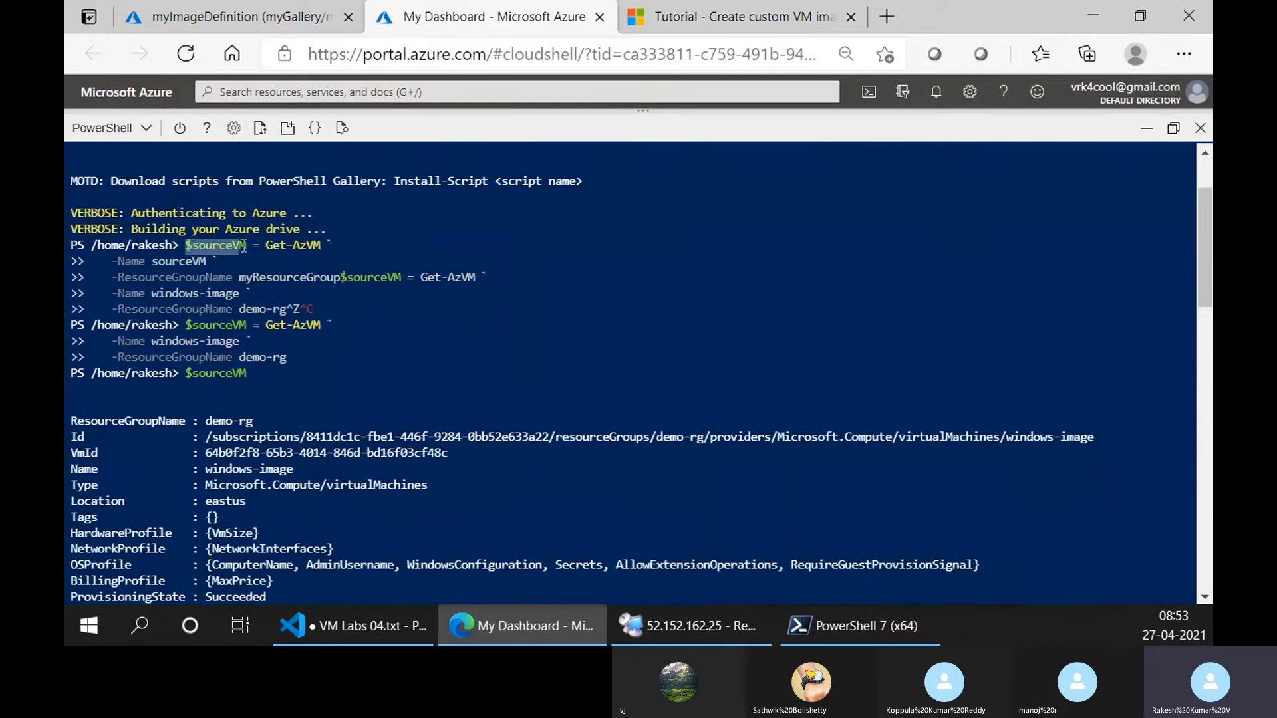
left_click(630, 27)
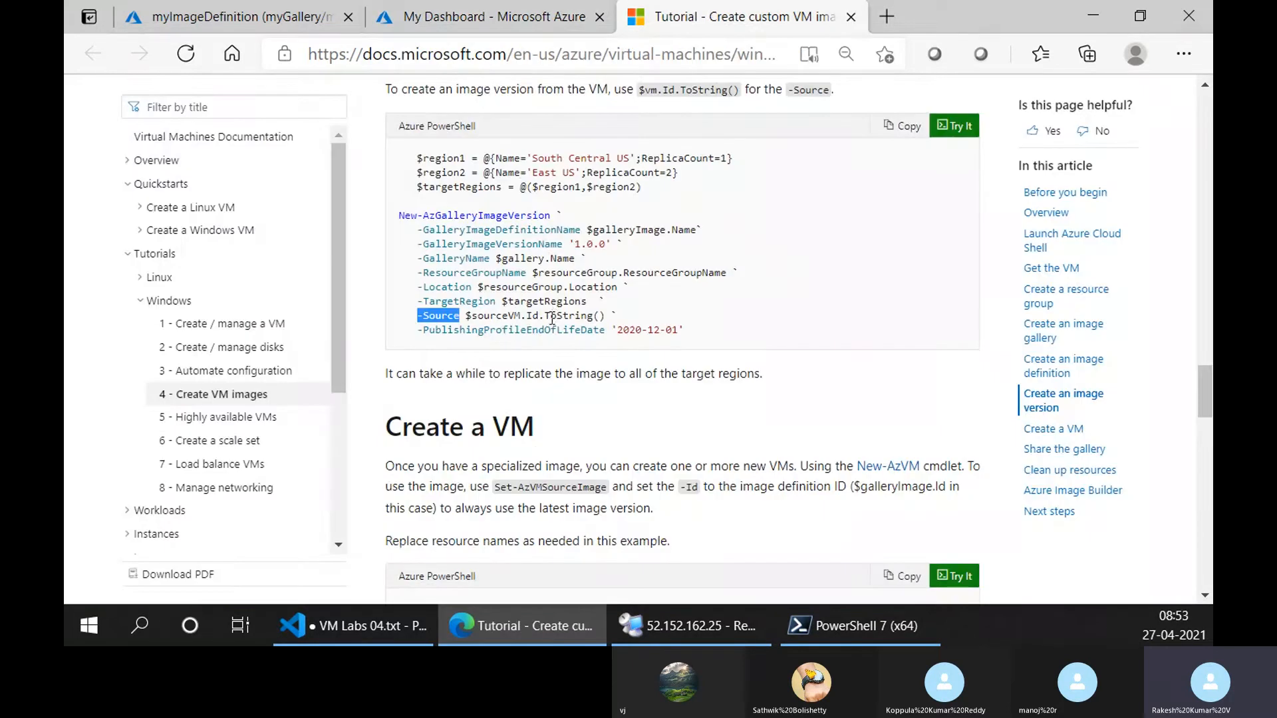
left_click(580, 28)
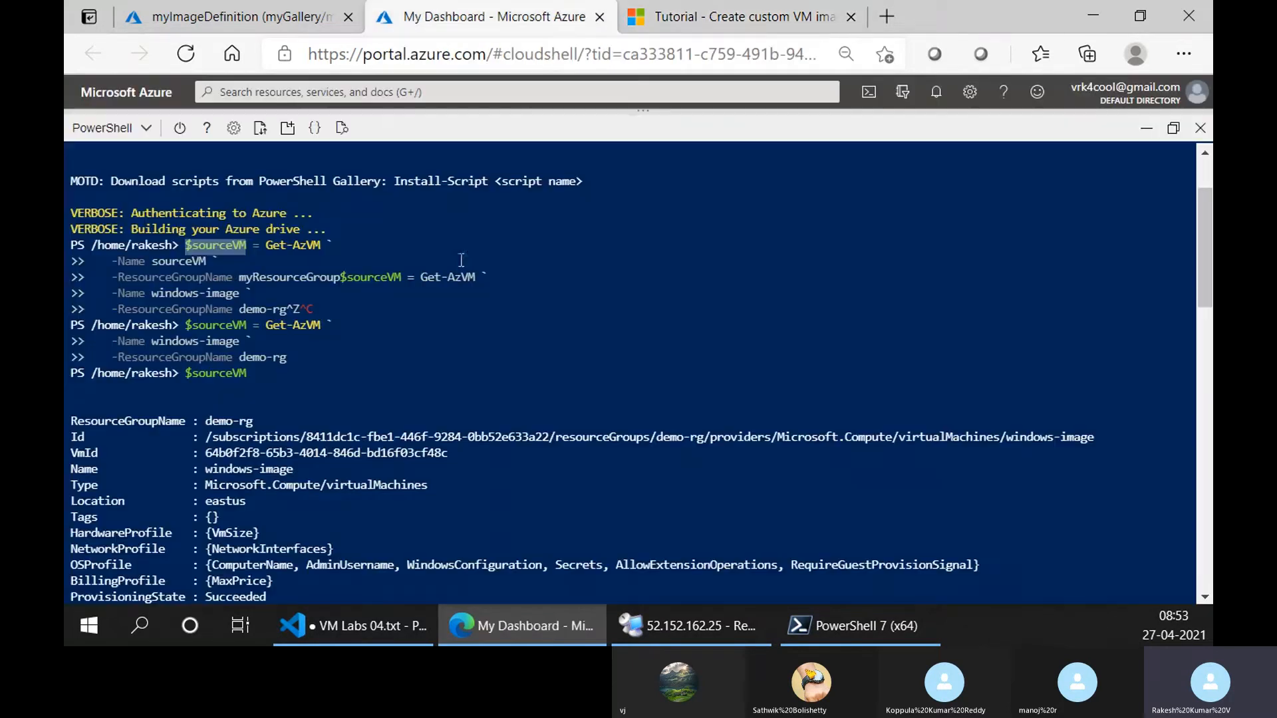
left_click(792, 13)
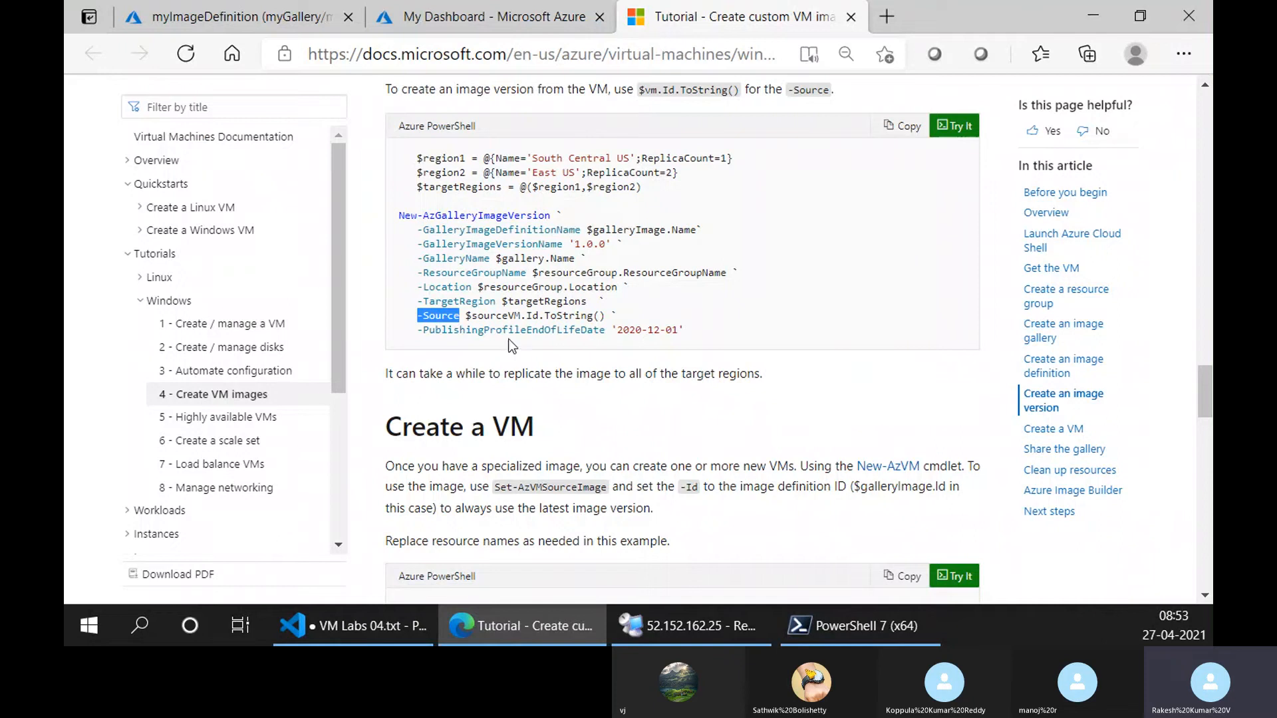
Copy the New-AzGalleryImageVersion sample into VM Labs 04.txt in Visual Studio Code, below the Get-AzVM command and separated by a blank line.
left_click_drag(425, 332, 608, 330)
left_click(685, 316)
left_click(903, 131)
left_click(421, 625)
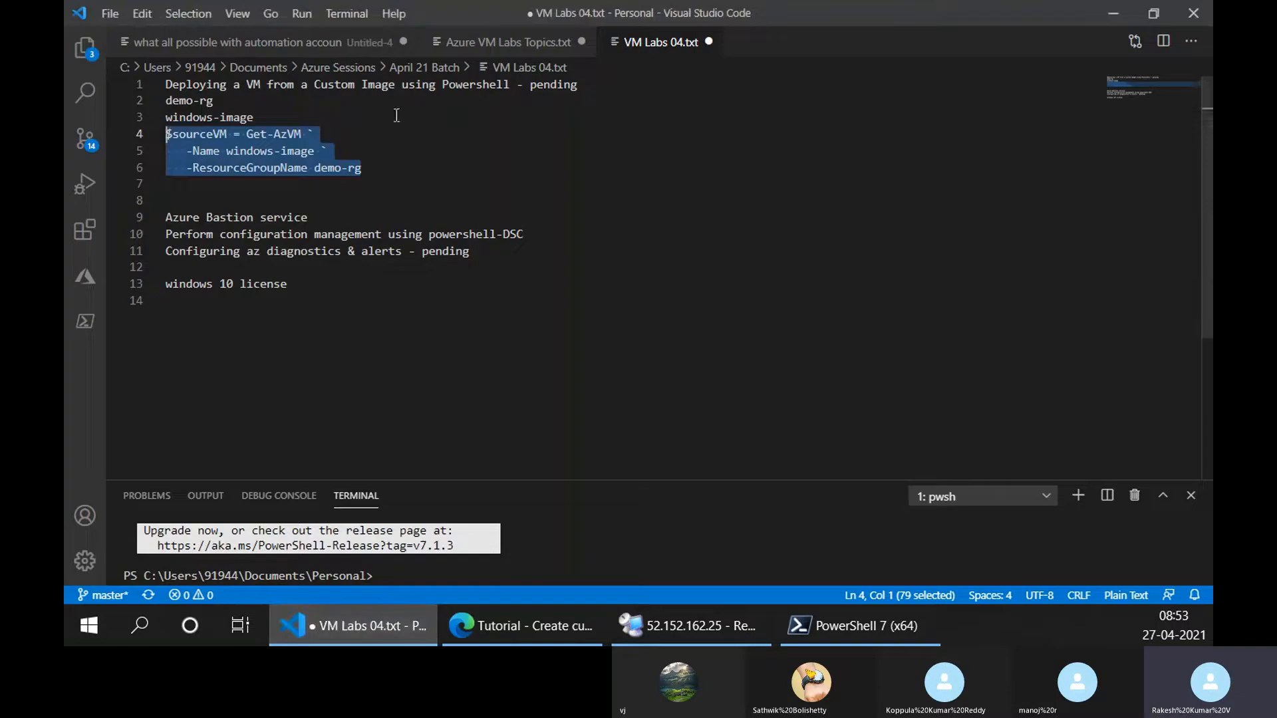
left_click(292, 189)
key("ctrl+v")
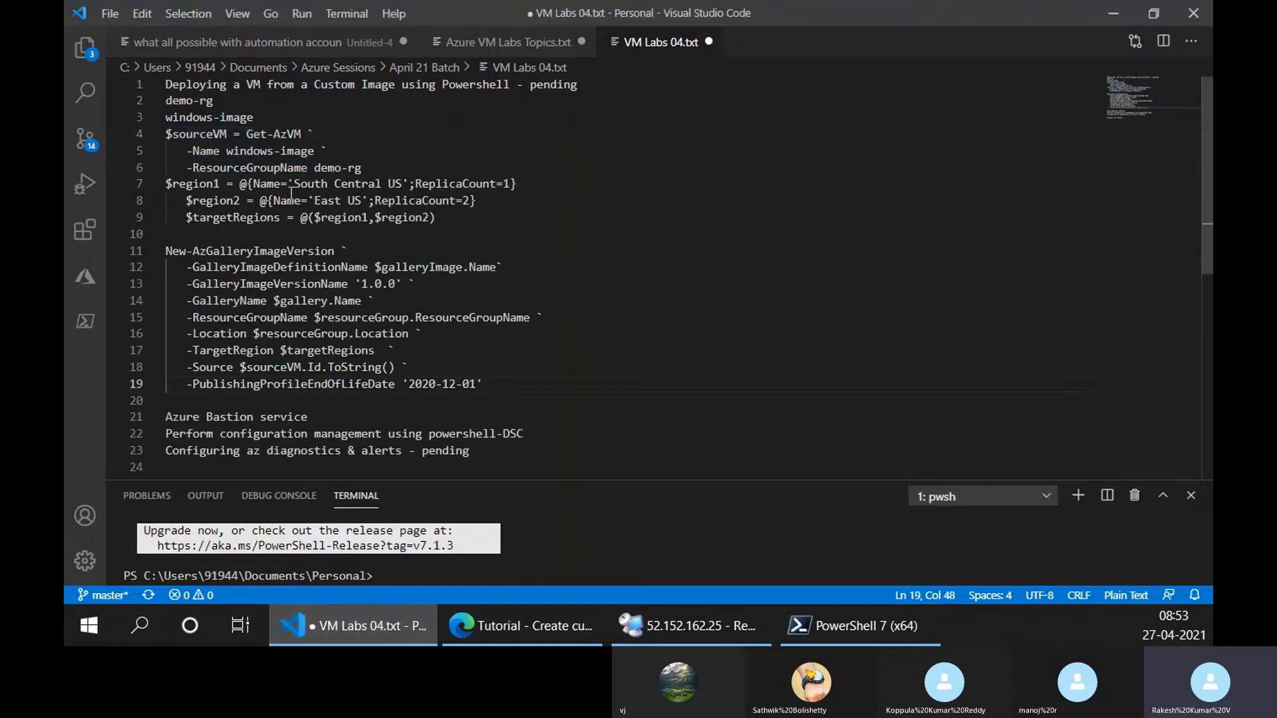
left_click(443, 169)
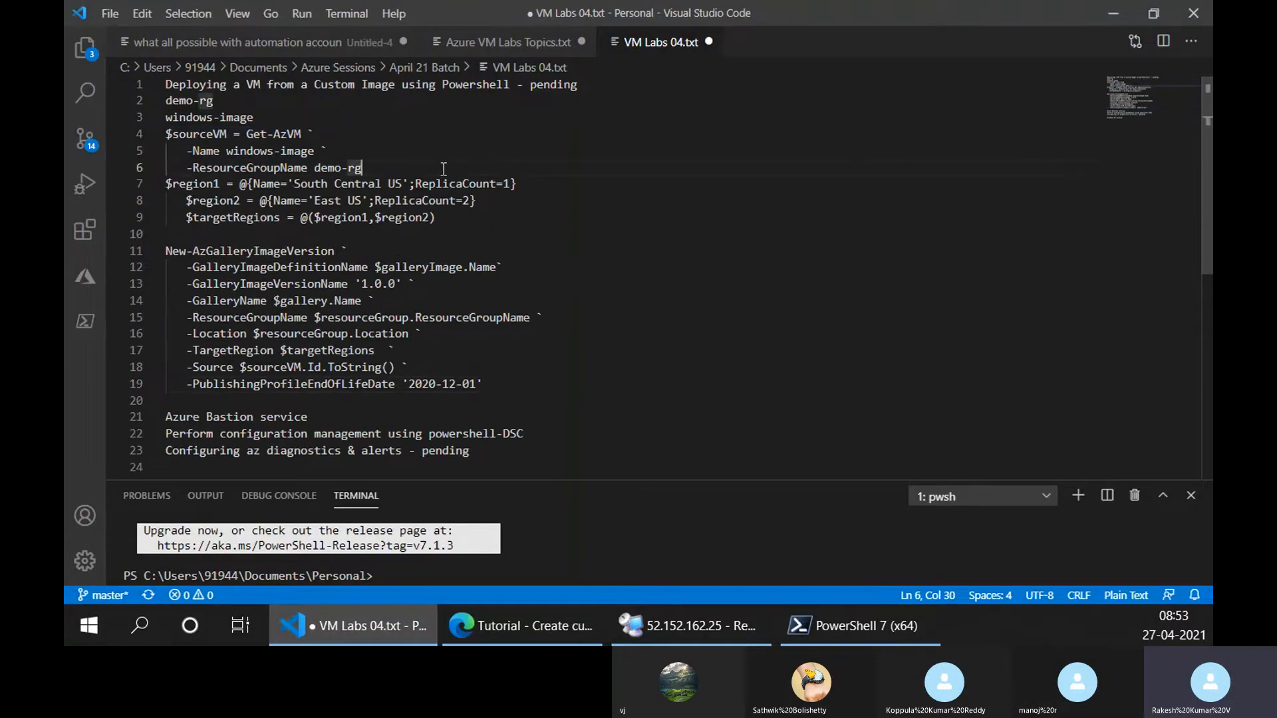
key("Return")
Set the PublishingProfileEndOfLifeDate of the New-AzGalleryImageVersion command in VM Labs 04.txt to '2021-12-01'.
scroll(448, 293, "down", 2)
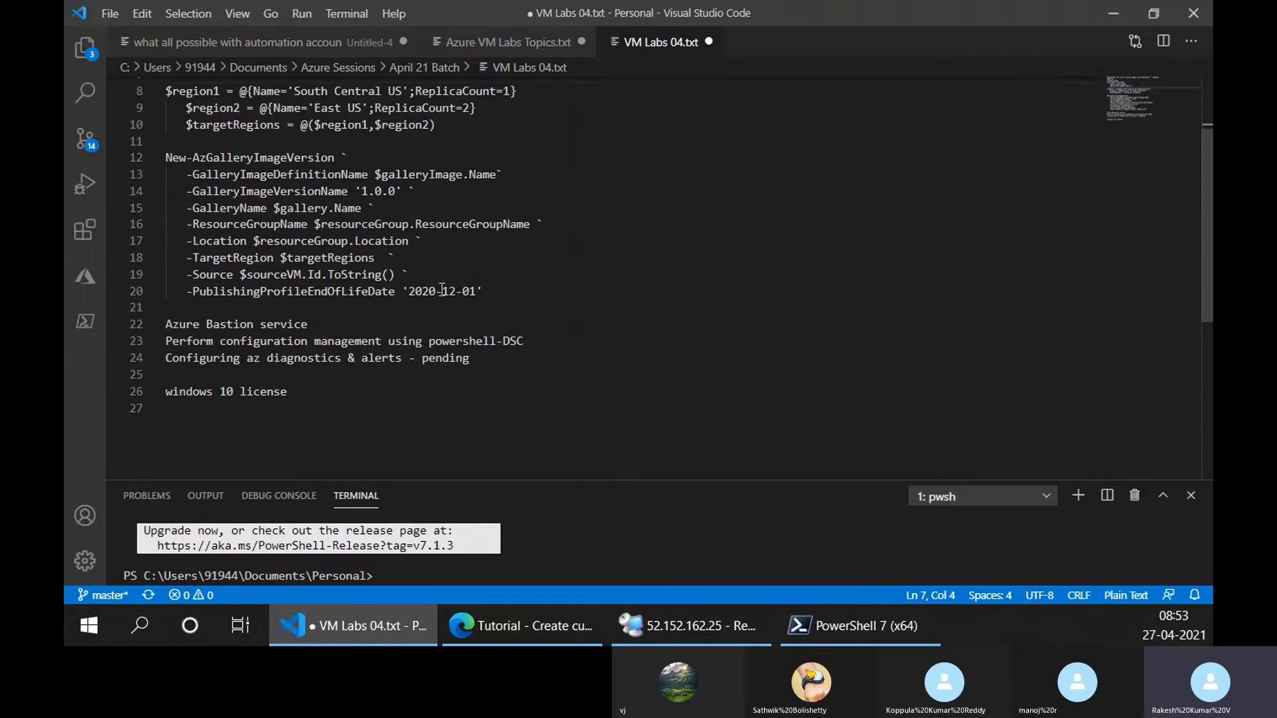
double_click(435, 291)
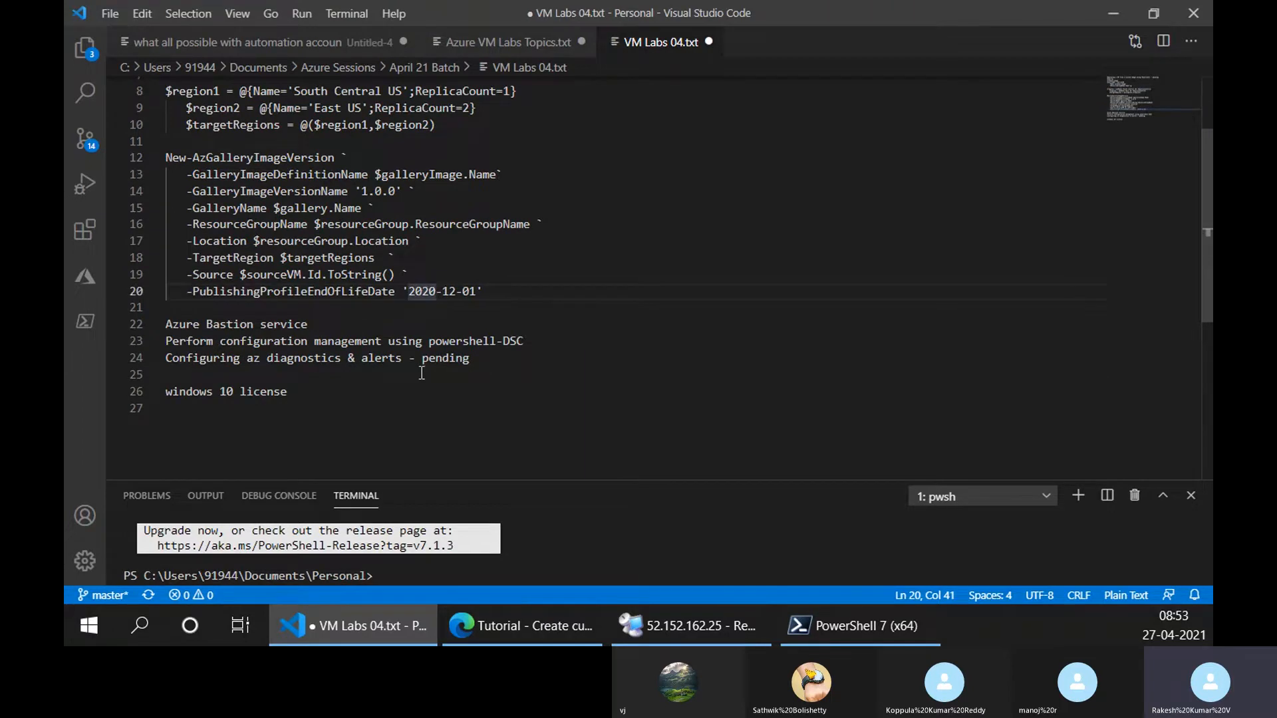
type("2021")
Try to run the edited New-AzGalleryImageVersion command from VM Labs 04.txt in Azure Cloud Shell.
left_click_drag(487, 293, 166, 159)
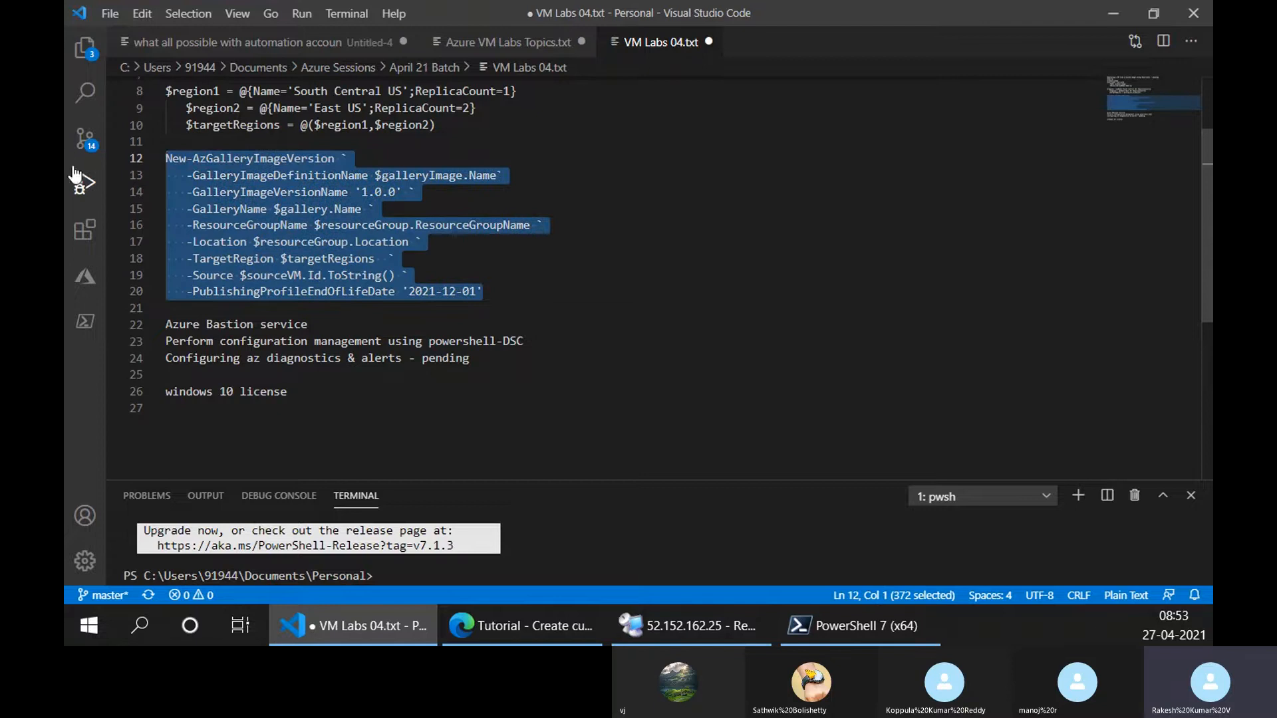
key("alt+Tab")
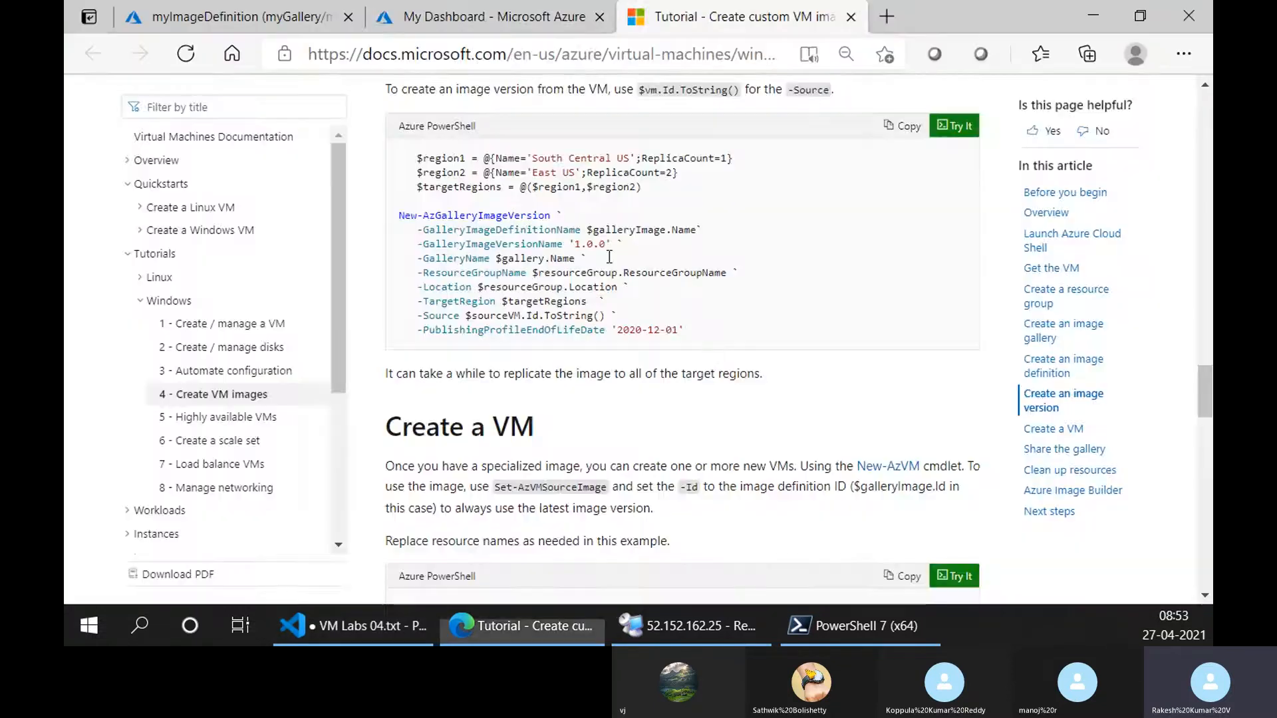
left_click(528, 14)
scroll(497, 353, "down", 1)
scroll(496, 355, "down", 5)
key("ctrl+Tab")
left_click_drag(678, 330, 608, 333)
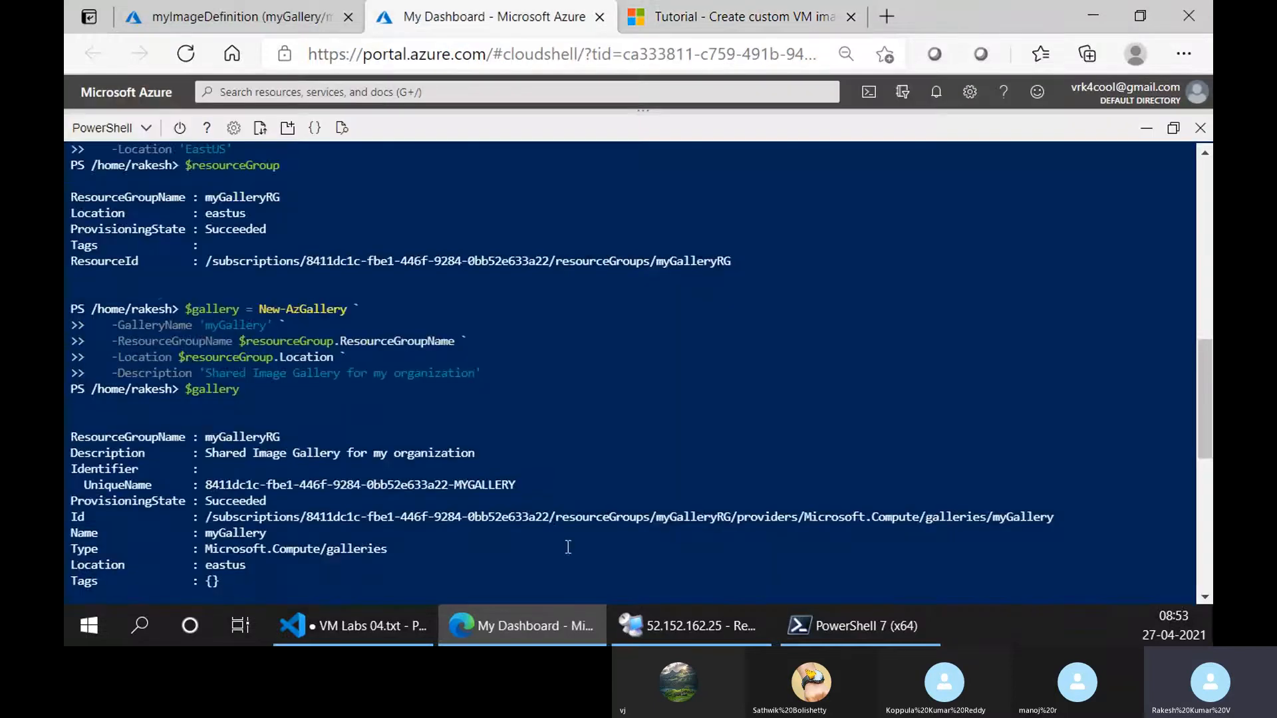
left_click(465, 3)
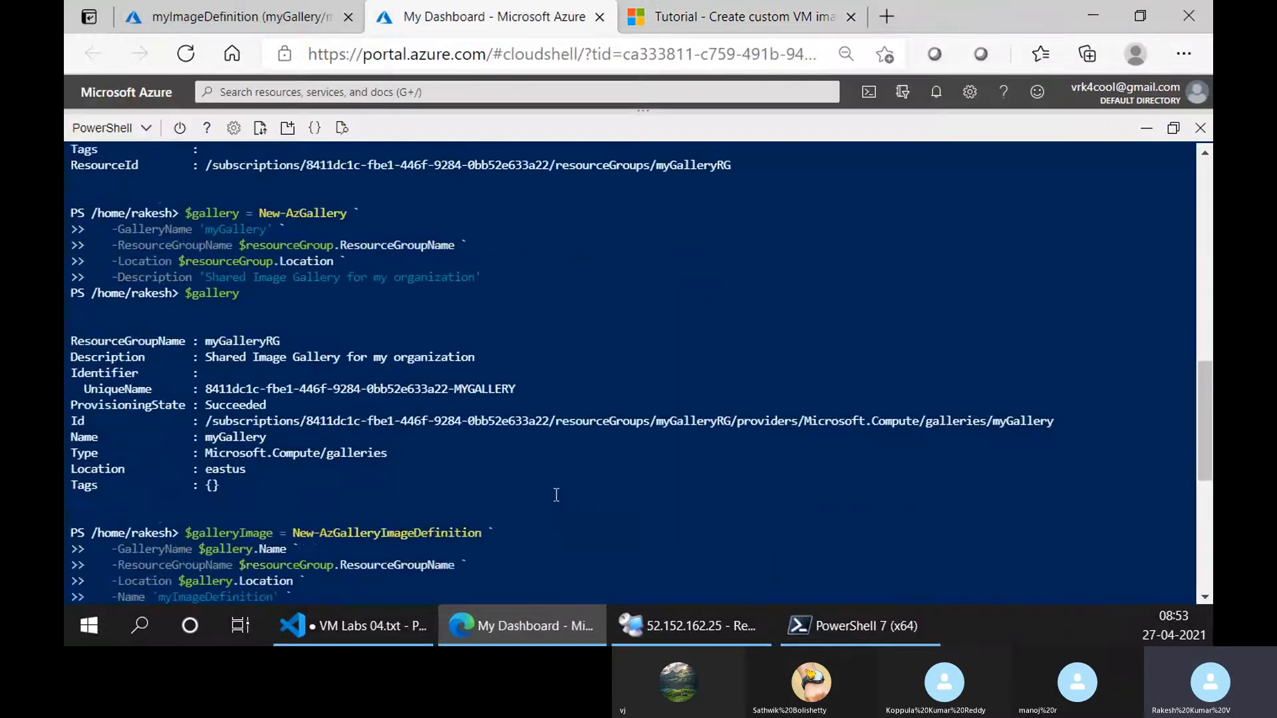
right_click(547, 439)
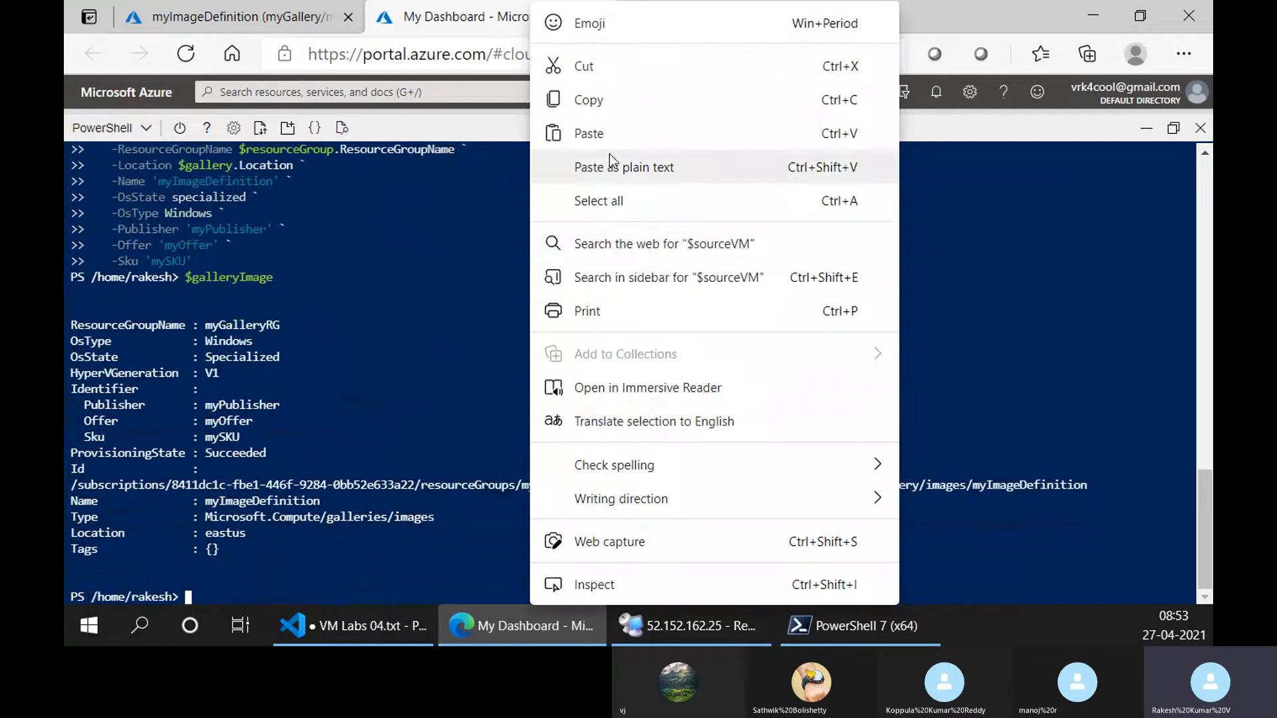
left_click(612, 133)
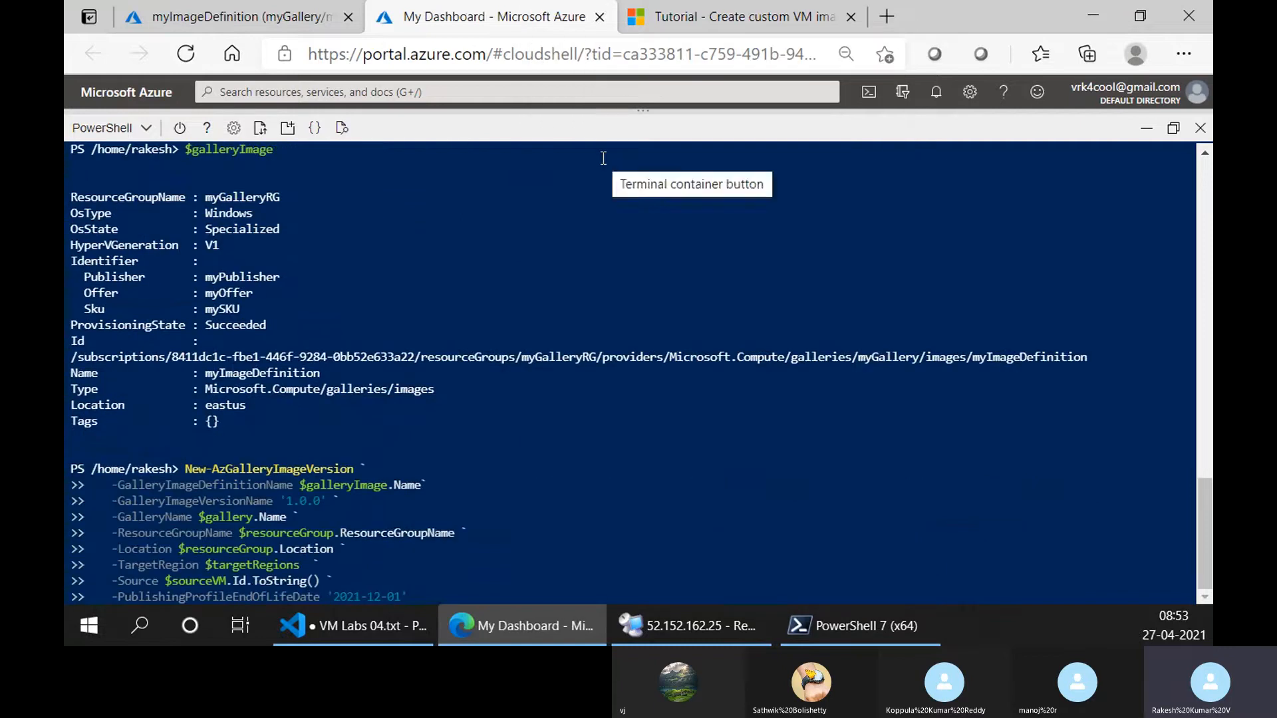
key("Return")
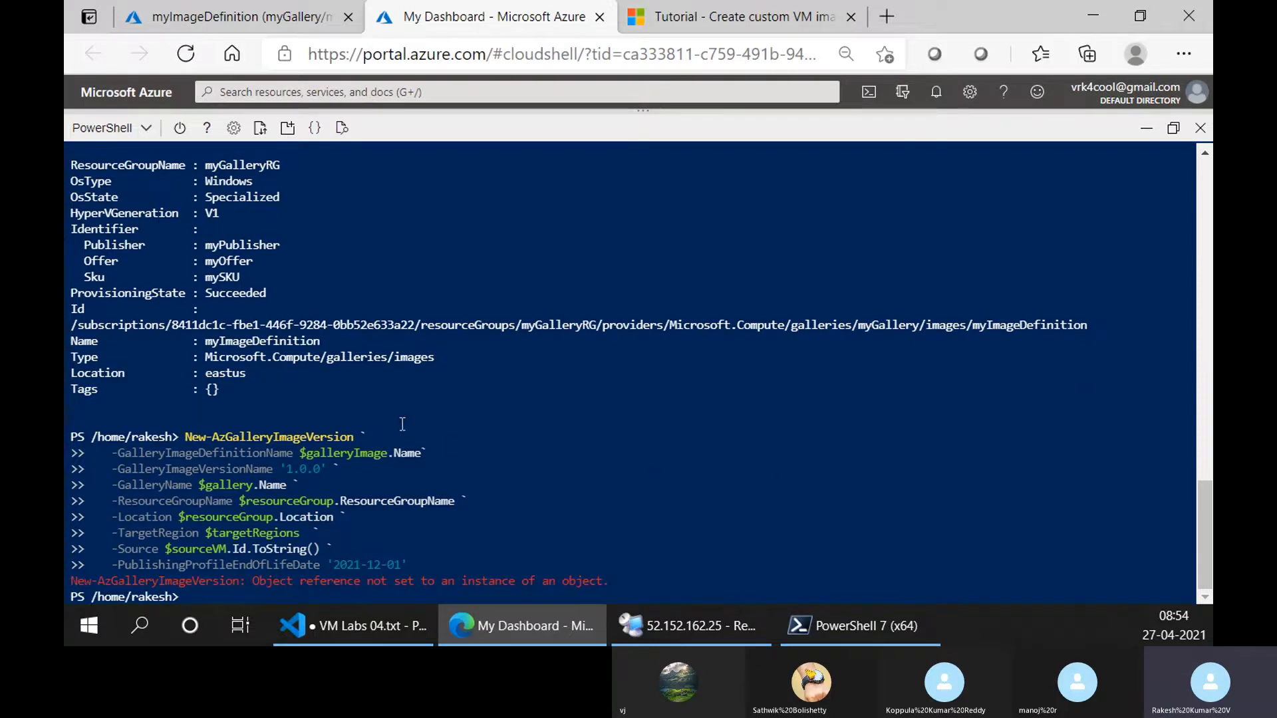
Copy the $region1, $region2 and $targetRegions definitions from the tutorial and run them in Cloud Shell.
left_click(673, 8)
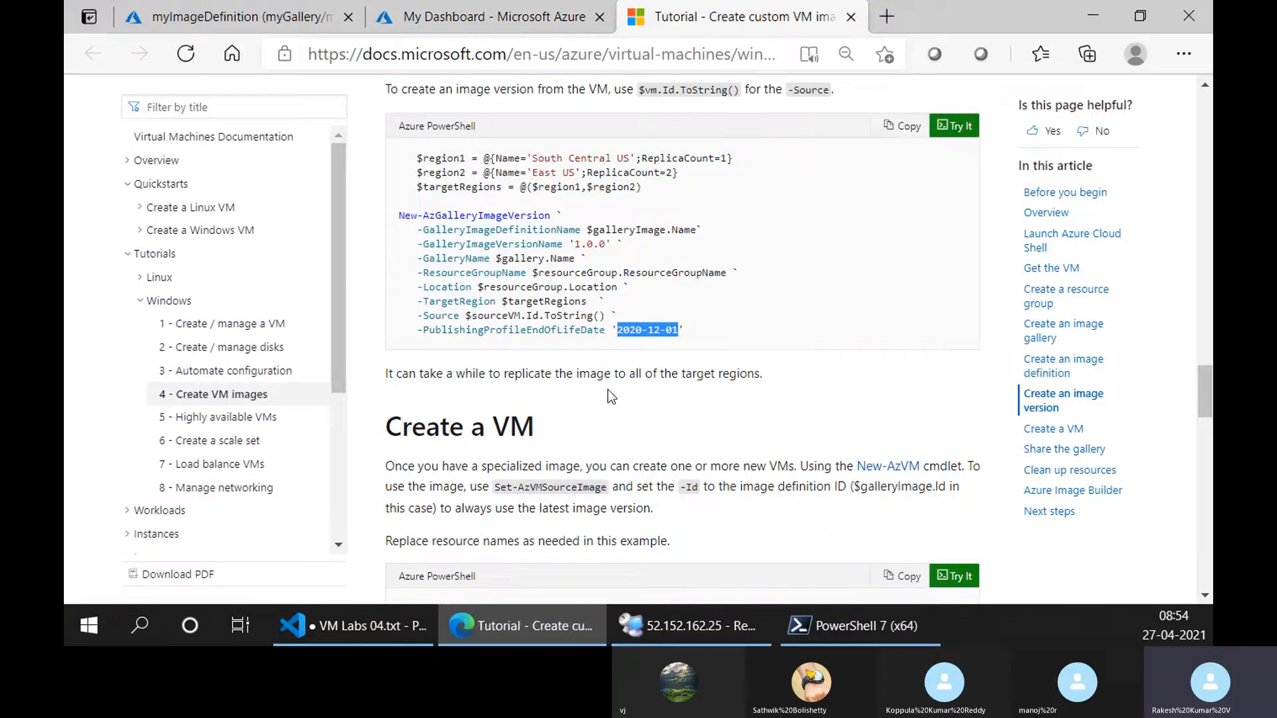
left_click(513, 3)
left_click(708, 6)
left_click_drag(643, 188, 417, 158)
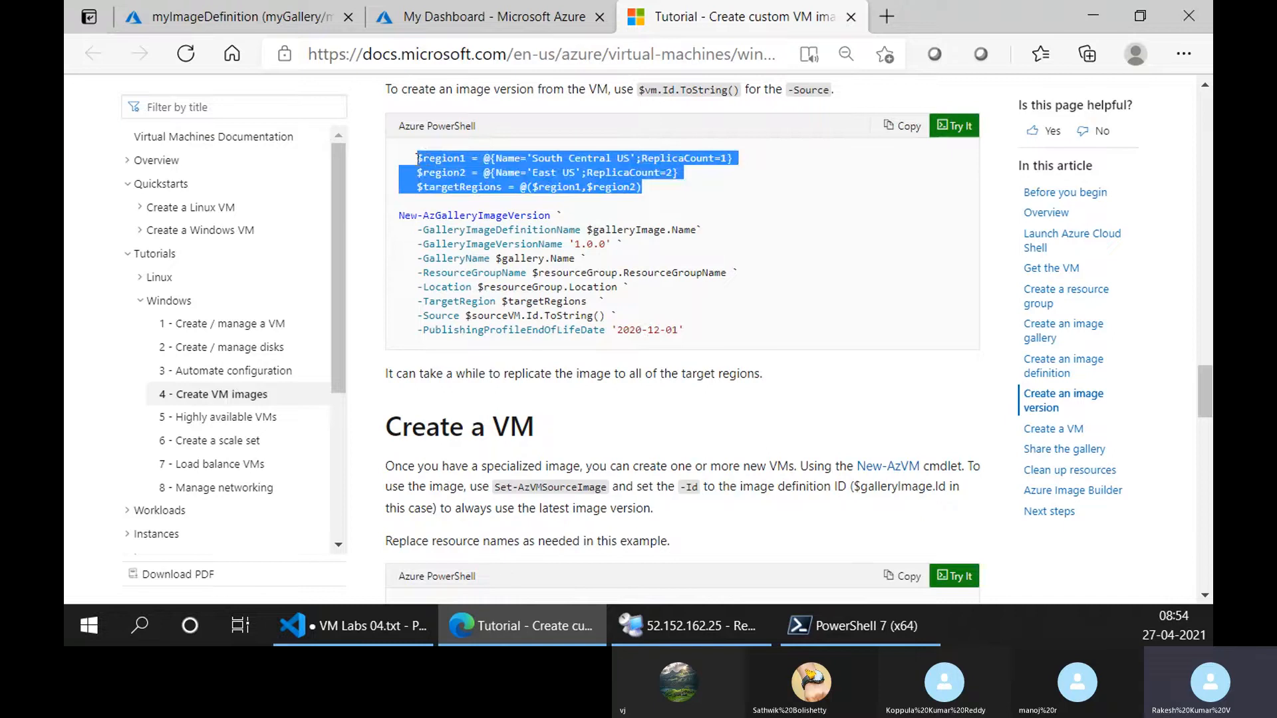
left_click(454, 12)
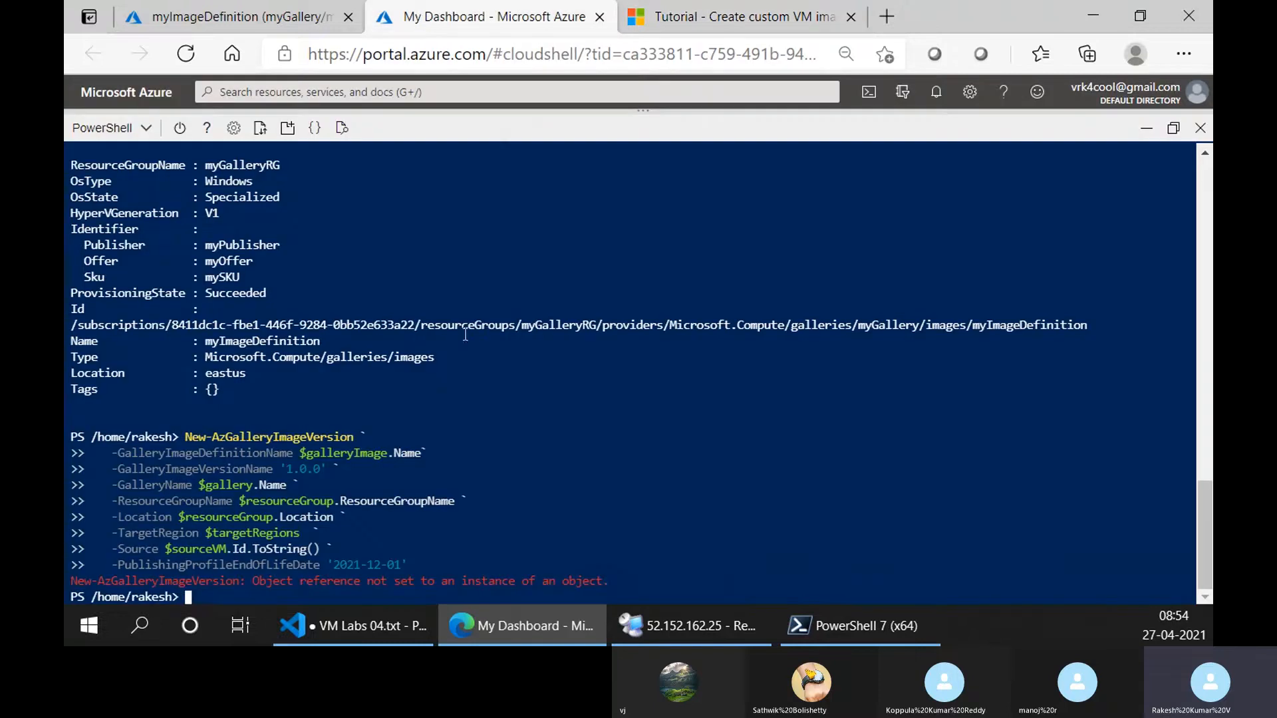
right_click(469, 445)
left_click(553, 303)
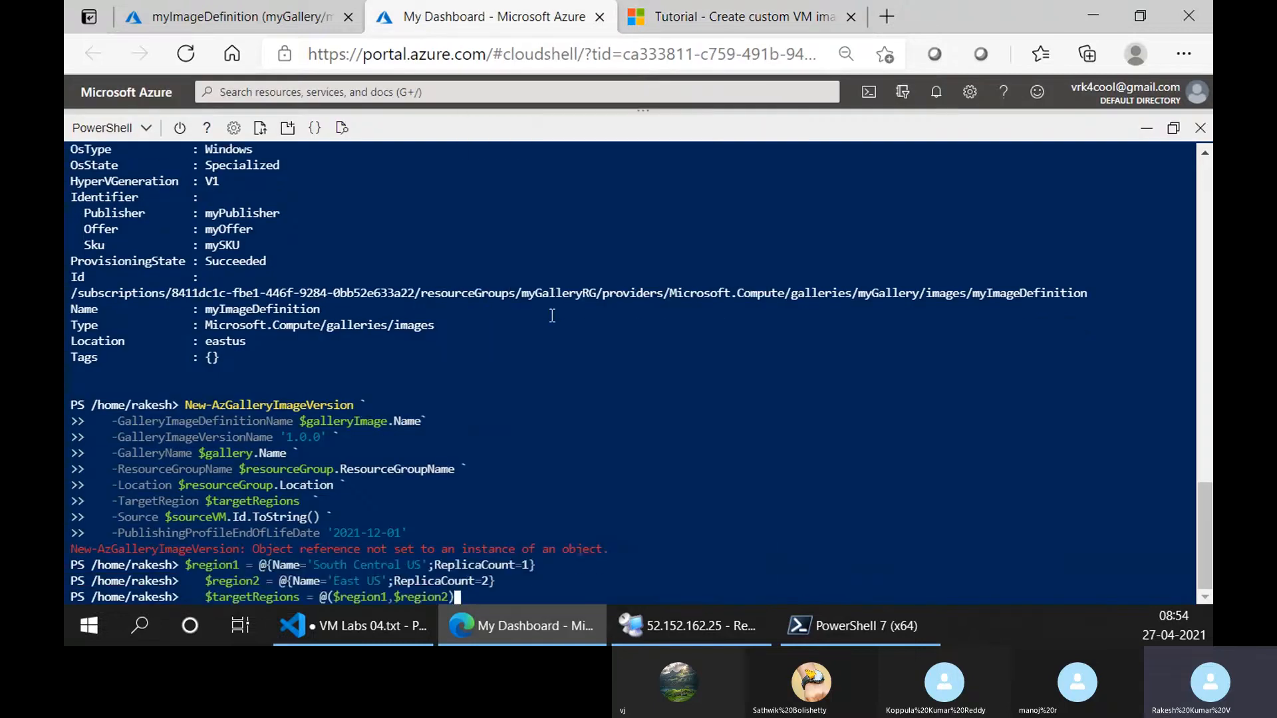
key("Return")
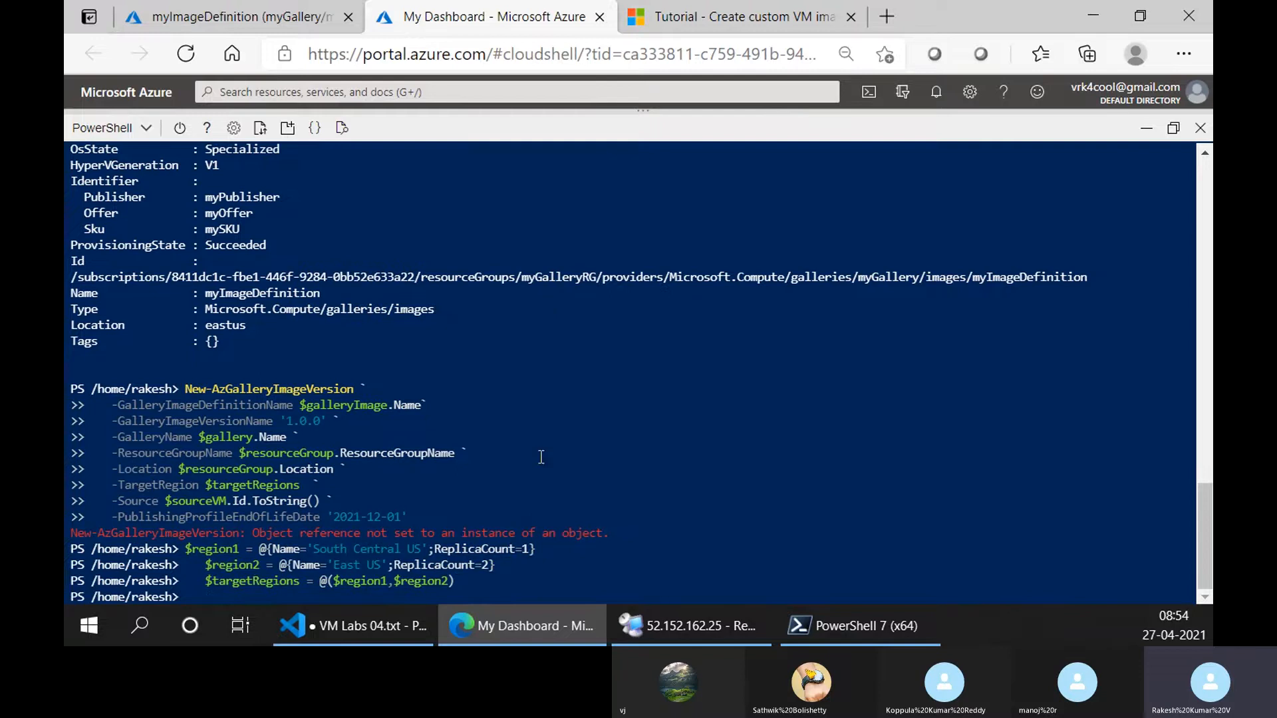
Copy the tutorial's complete image version sample, including the region variables and the '2020-12-01' end-of-life date, and run it in Cloud Shell.
left_click(687, 12)
left_click(684, 327)
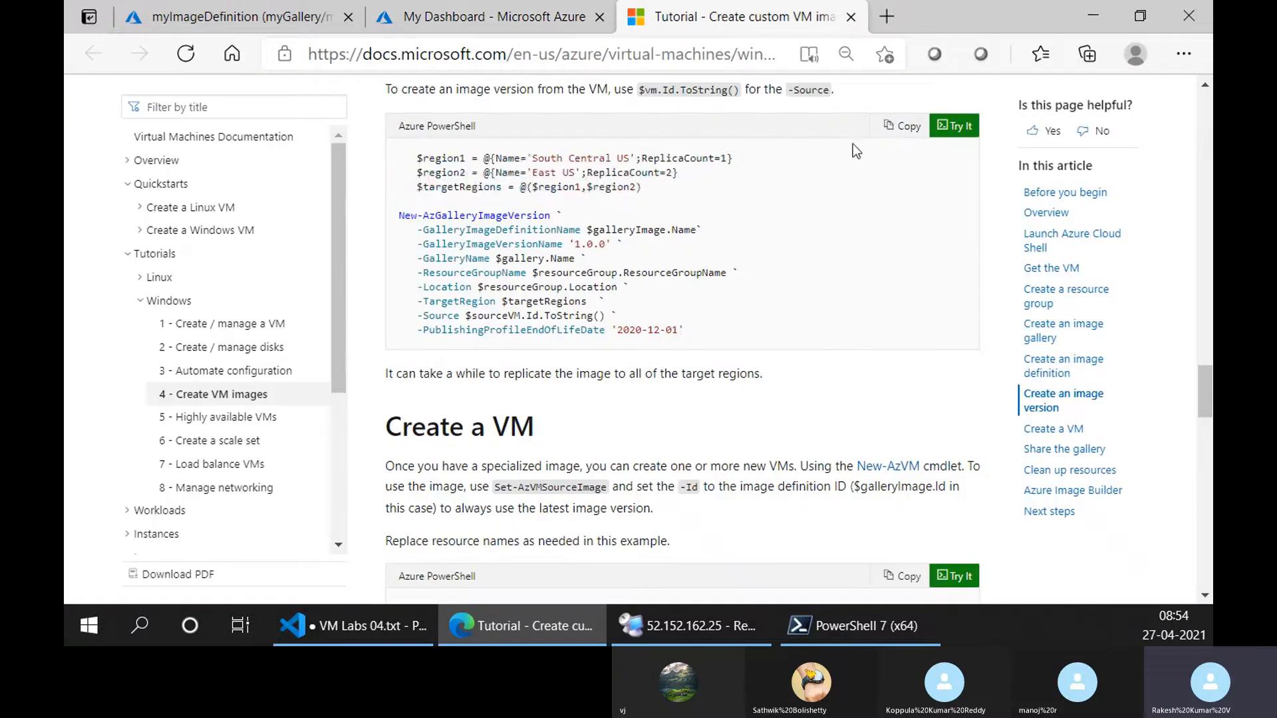
left_click(907, 125)
left_click(493, 16)
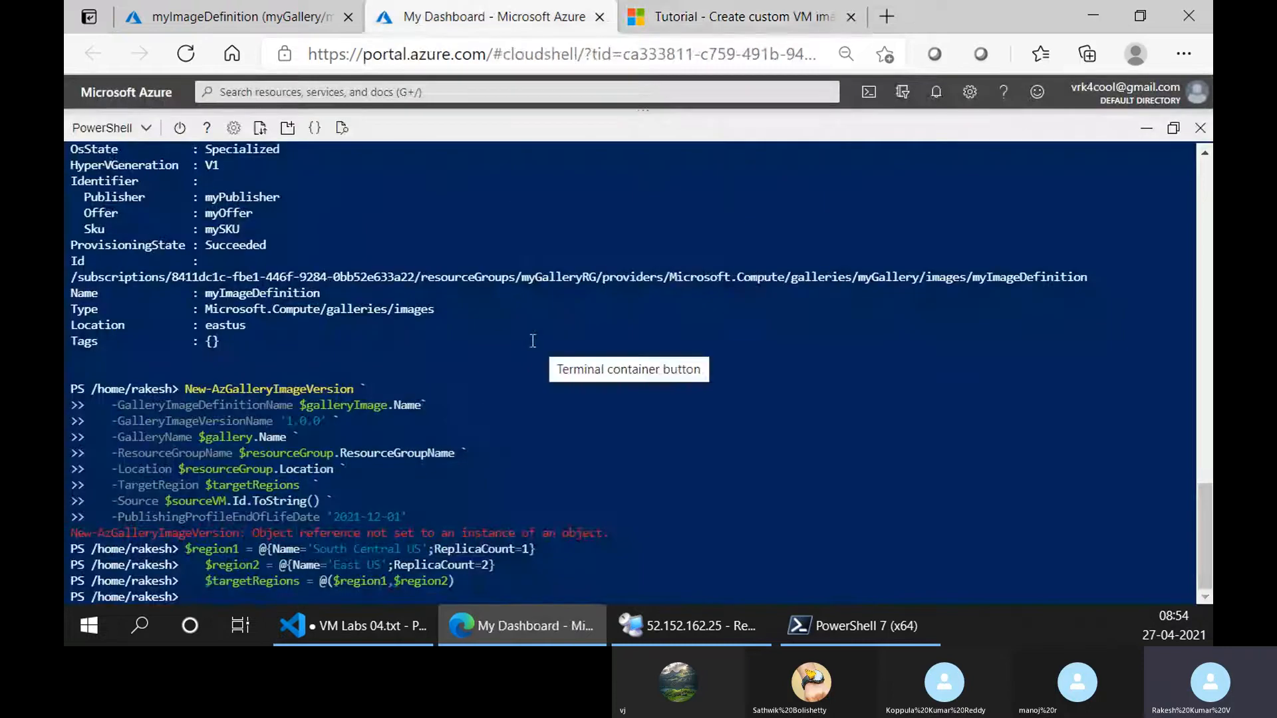
right_click(531, 334)
left_click(618, 303)
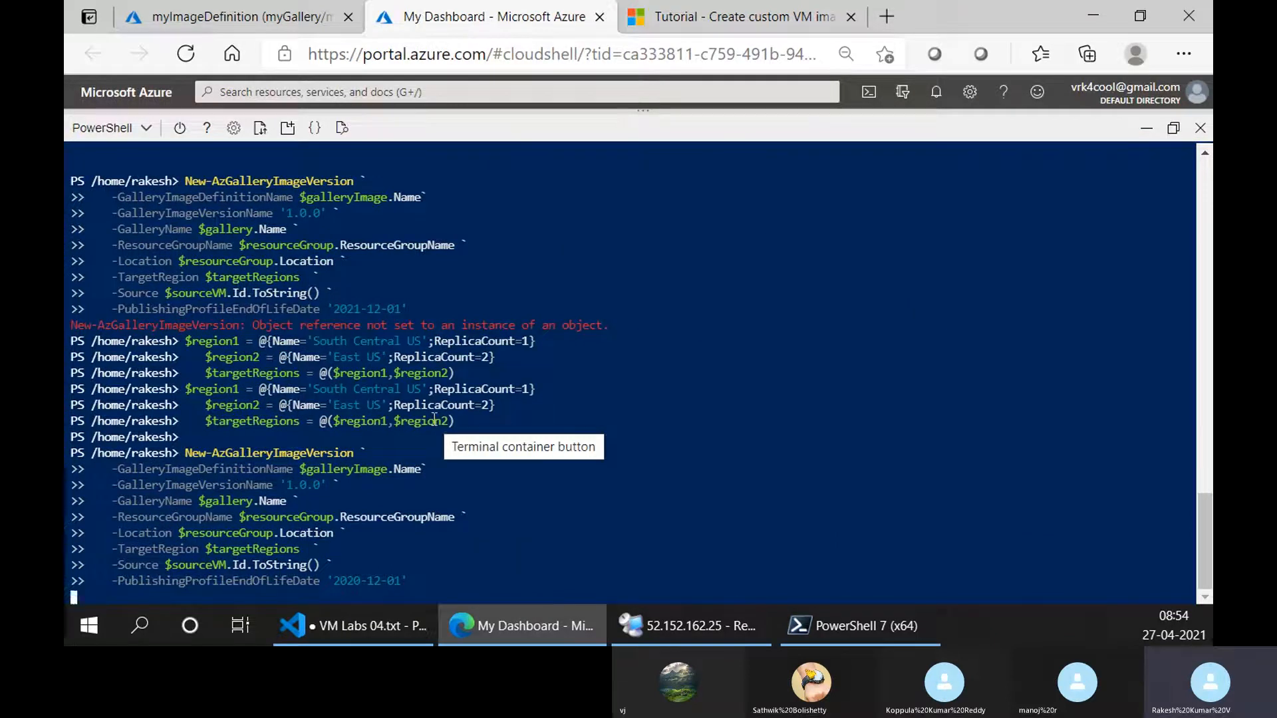
Rerun the last New-AzGalleryImageVersion command in Cloud Shell with PublishingProfileEndOfLifeDate set to '2021-12-01'.
left_click(353, 626)
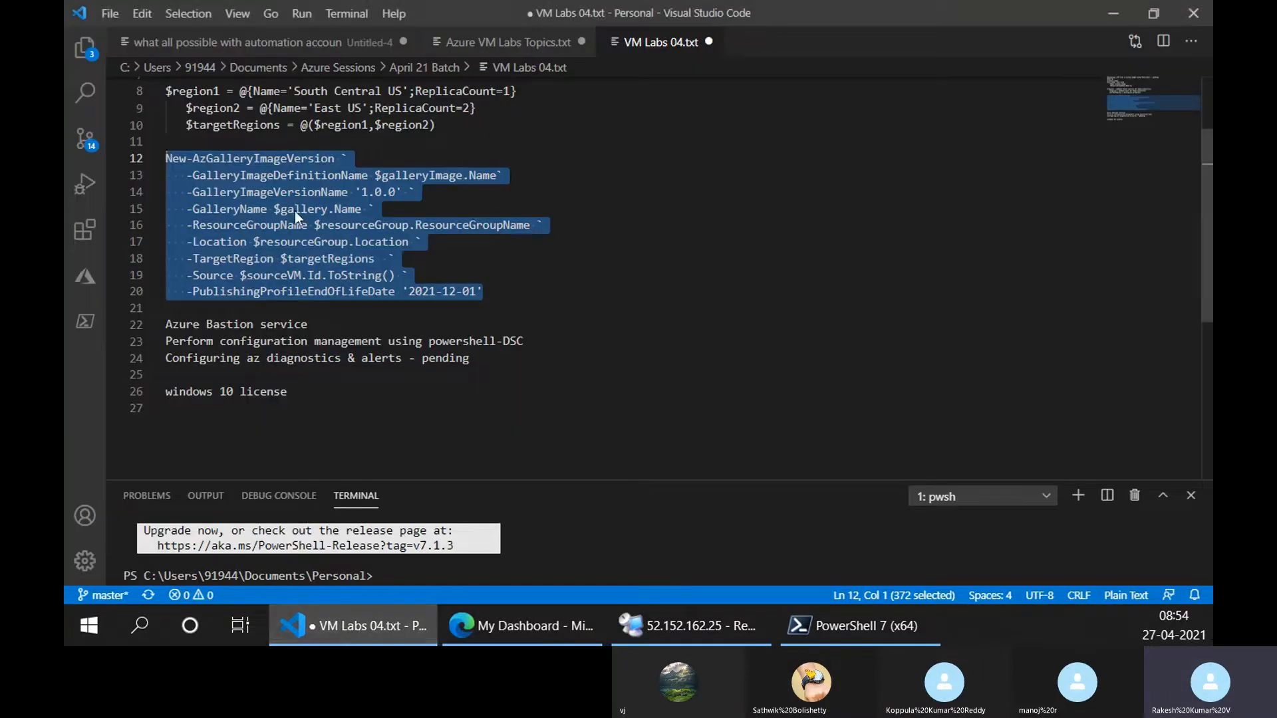
left_click(526, 626)
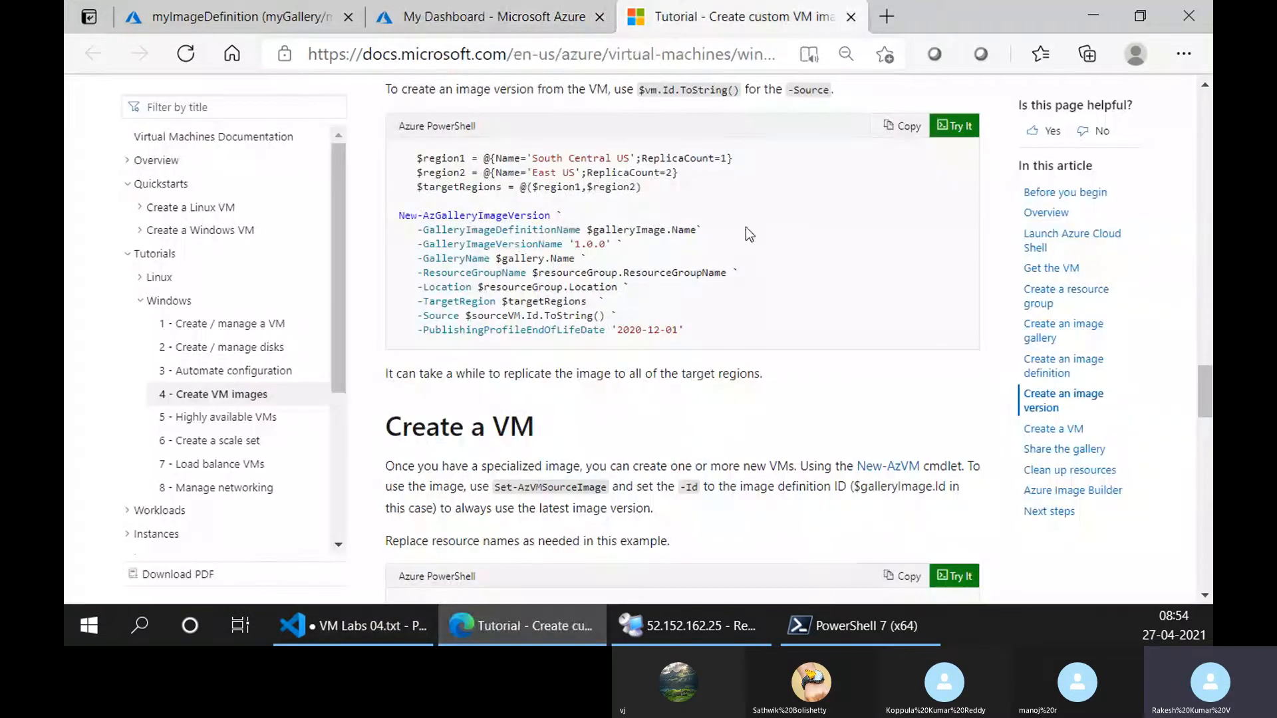
left_click(737, 15)
left_click(543, 6)
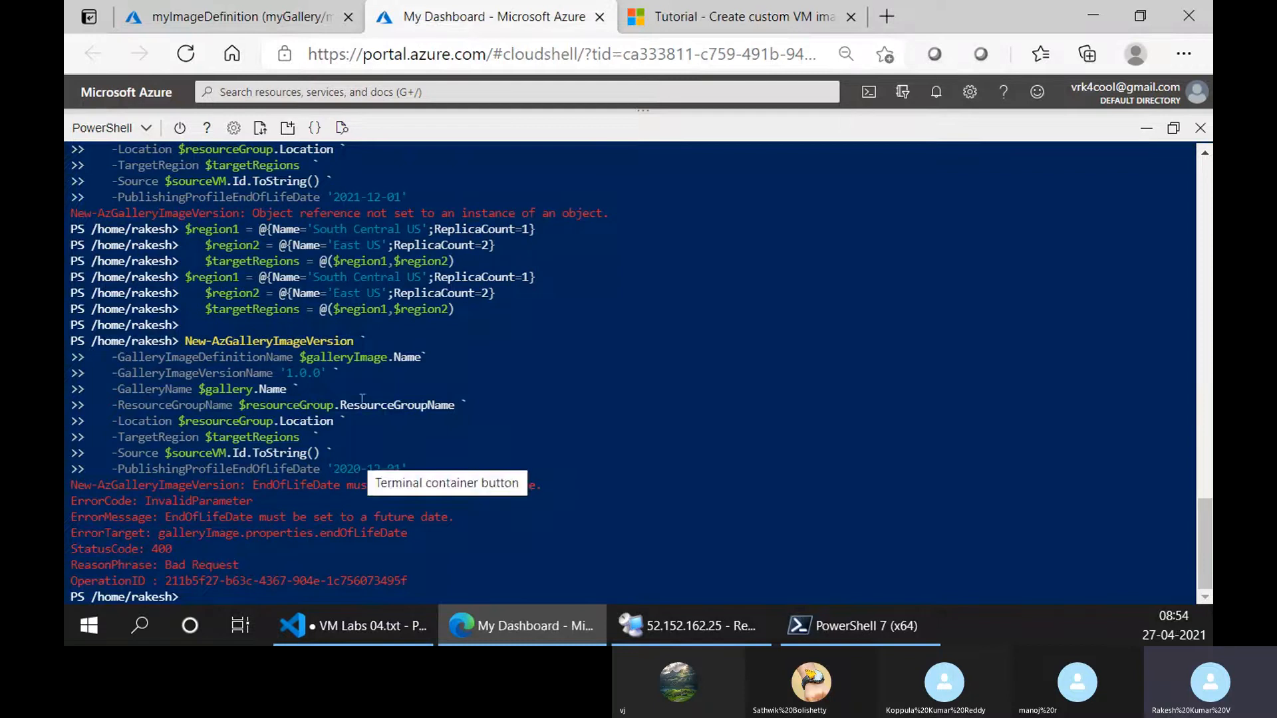
key("Up")
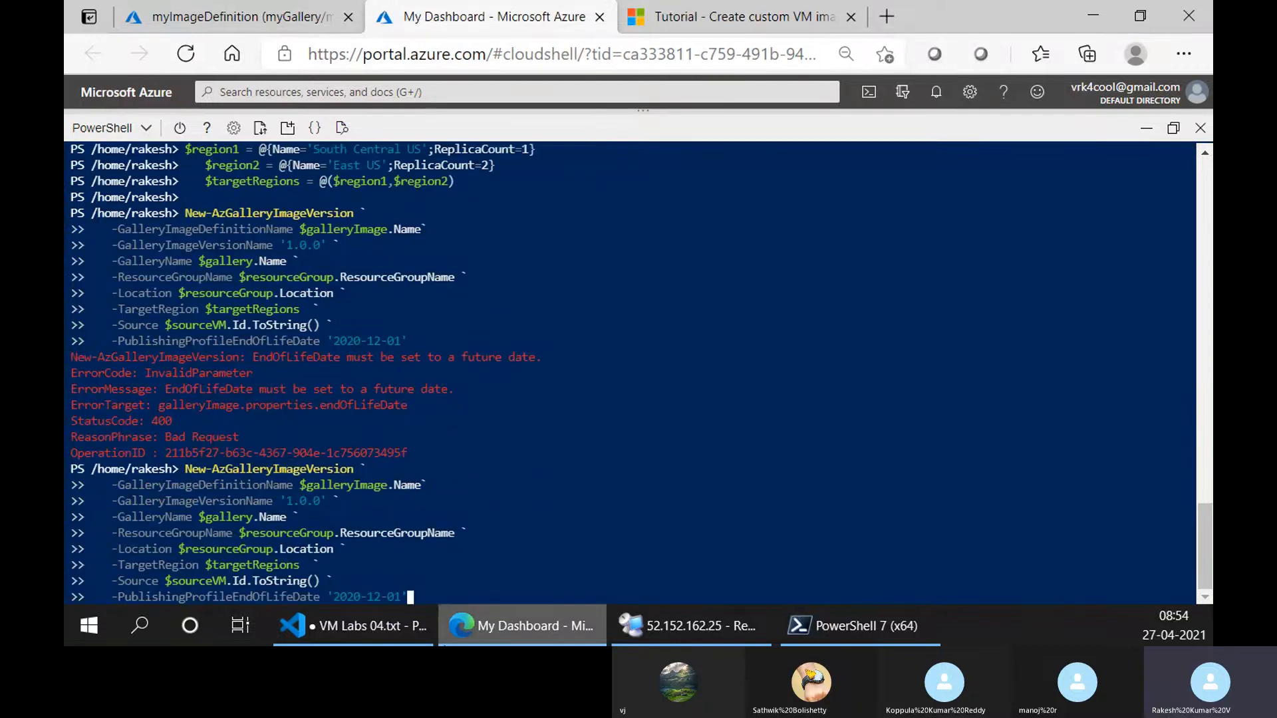
key("Left")
key("Left")
key("Left")
key("Left")
key("Left")
key("Left")
key("Left")
key("Left")
key("Delete")
type("1")
key("Return")
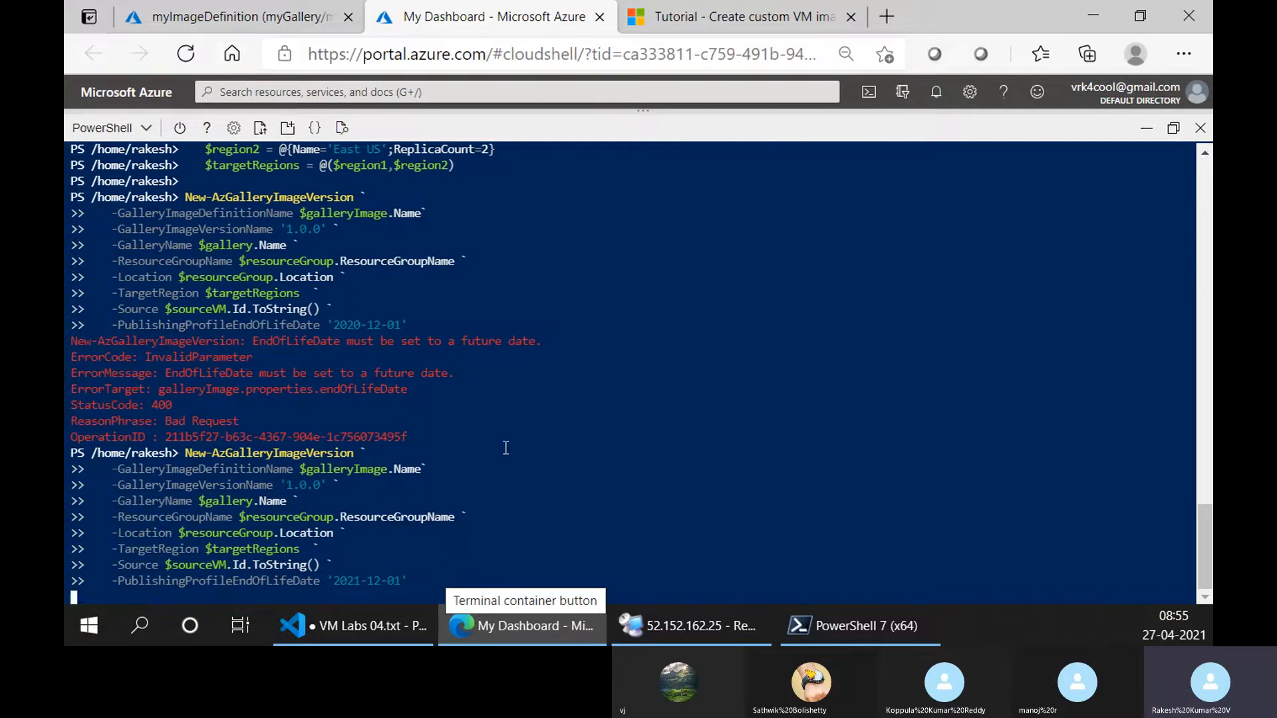
Refresh the myImageDefinition overview and check the new image version's provisioning state alongside the Cloud Shell command and the tutorial.
key("ctrl+shift+Tab")
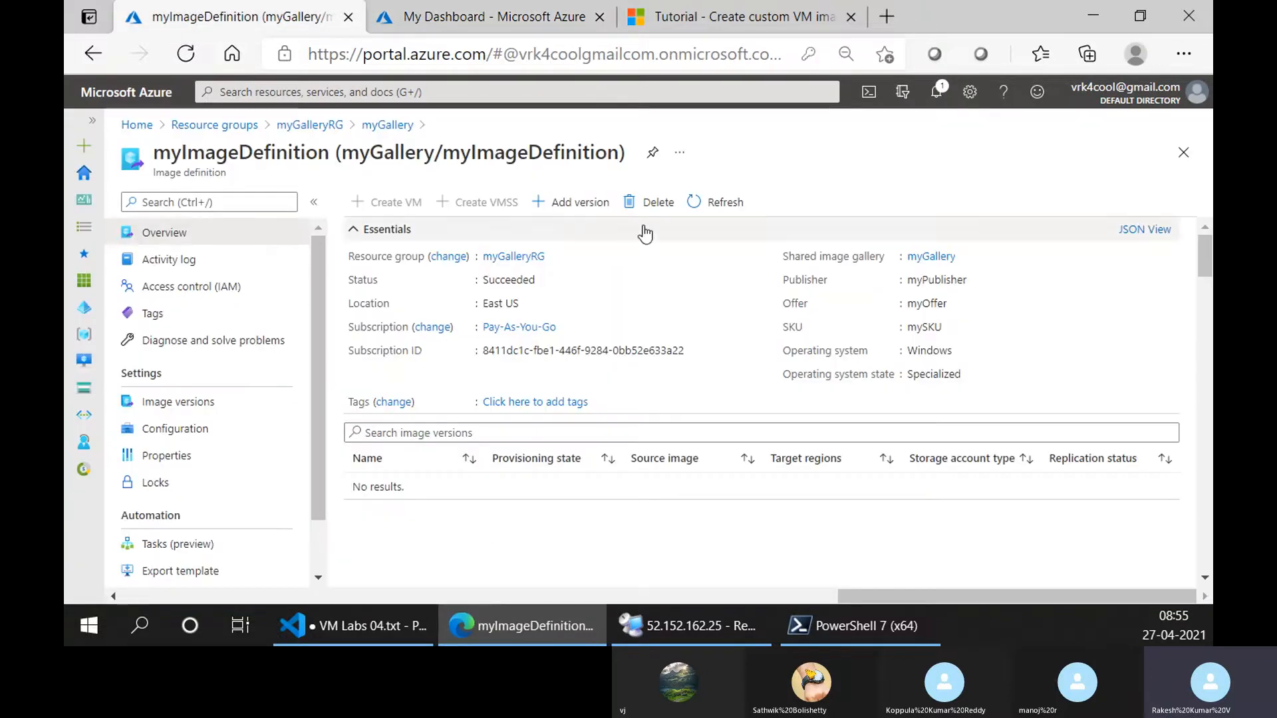
left_click(705, 203)
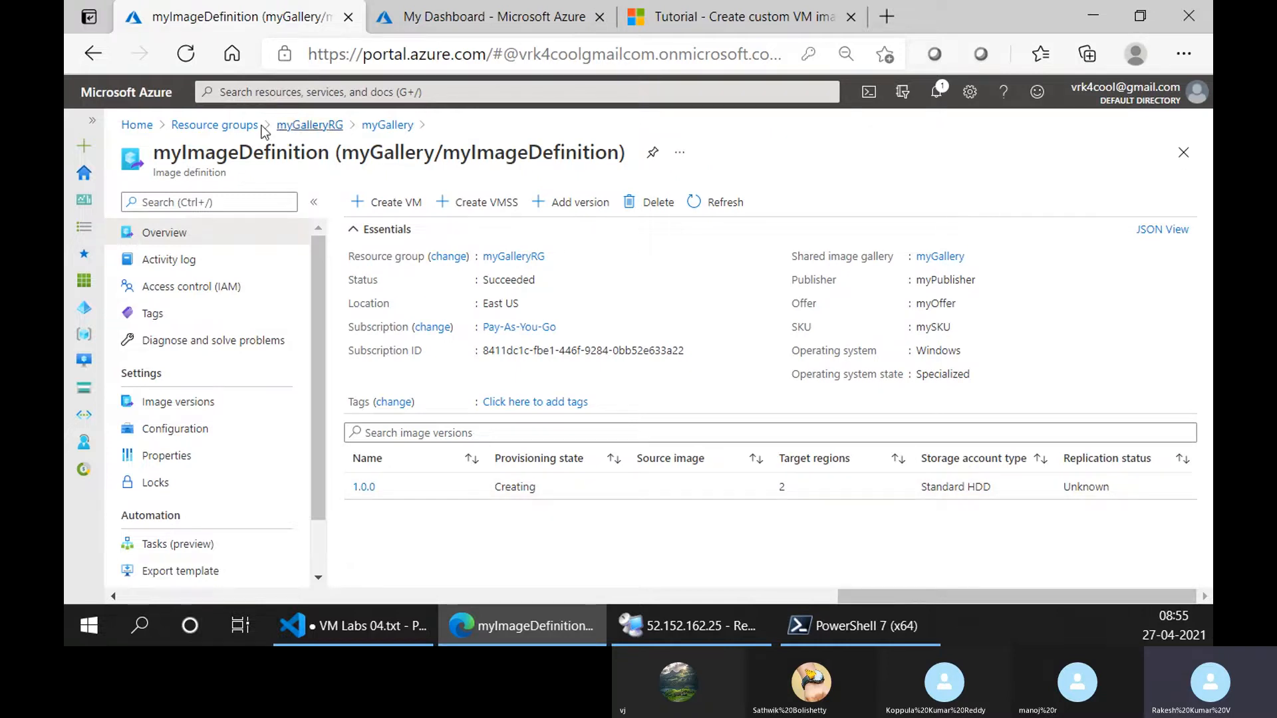
left_click(419, 22)
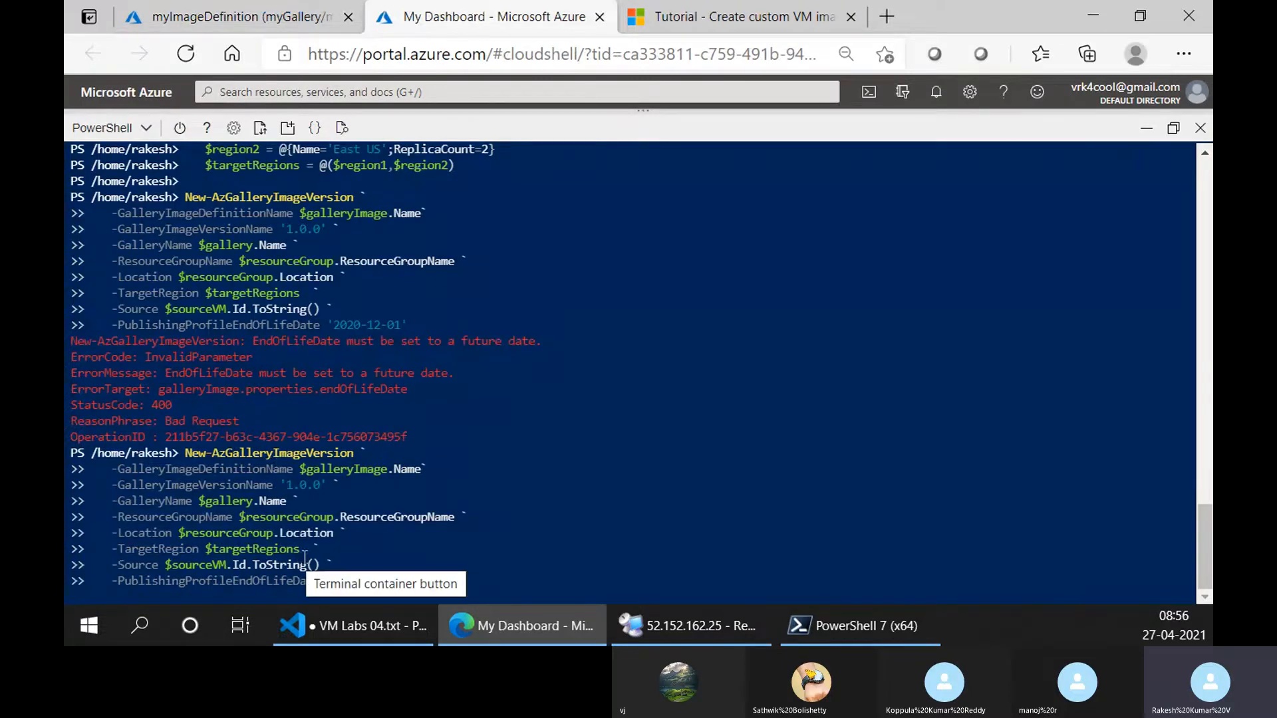
left_click(301, 19)
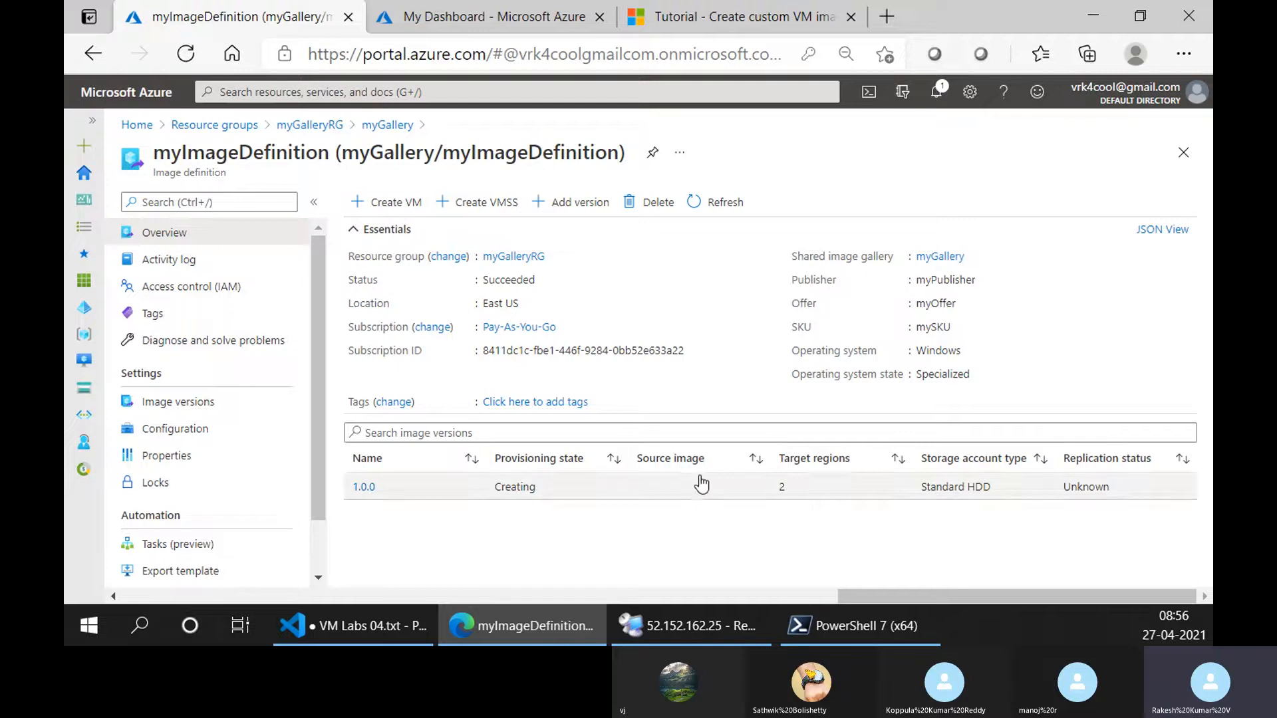
left_click(421, 8)
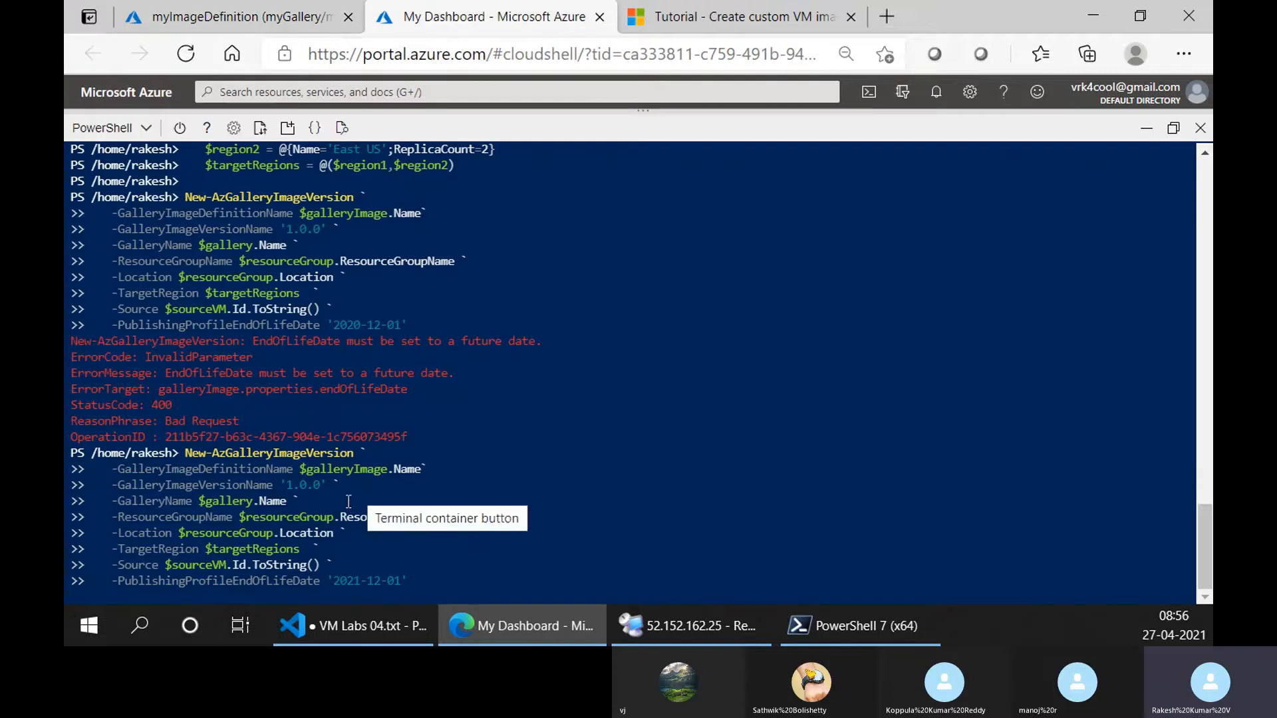
left_click(761, 6)
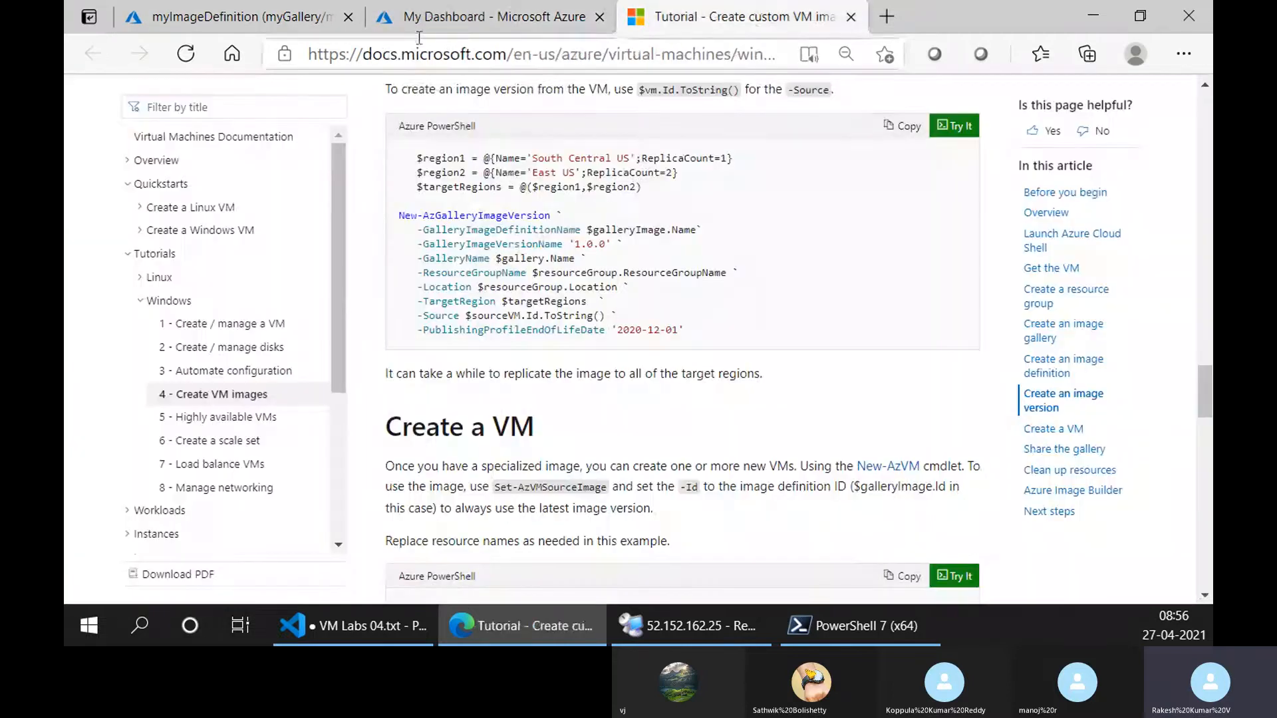
left_click(226, 17)
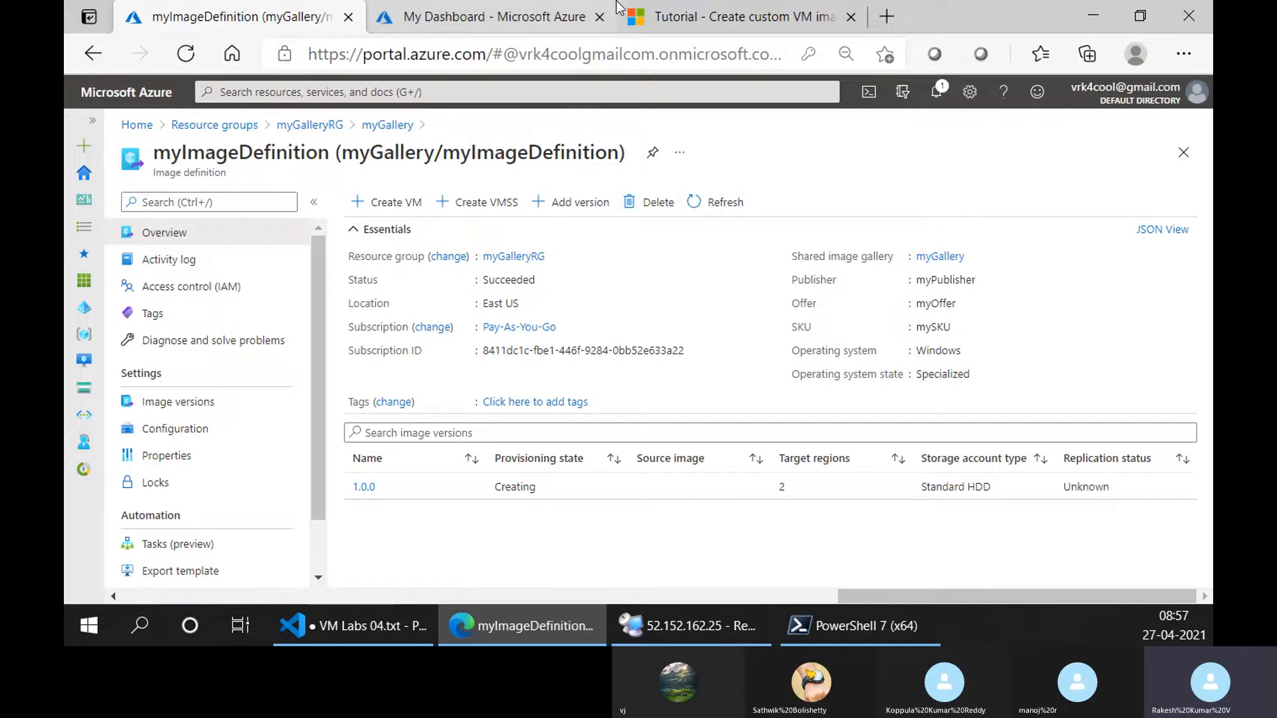
left_click(473, 1)
left_click_drag(290, 10, 512, 1)
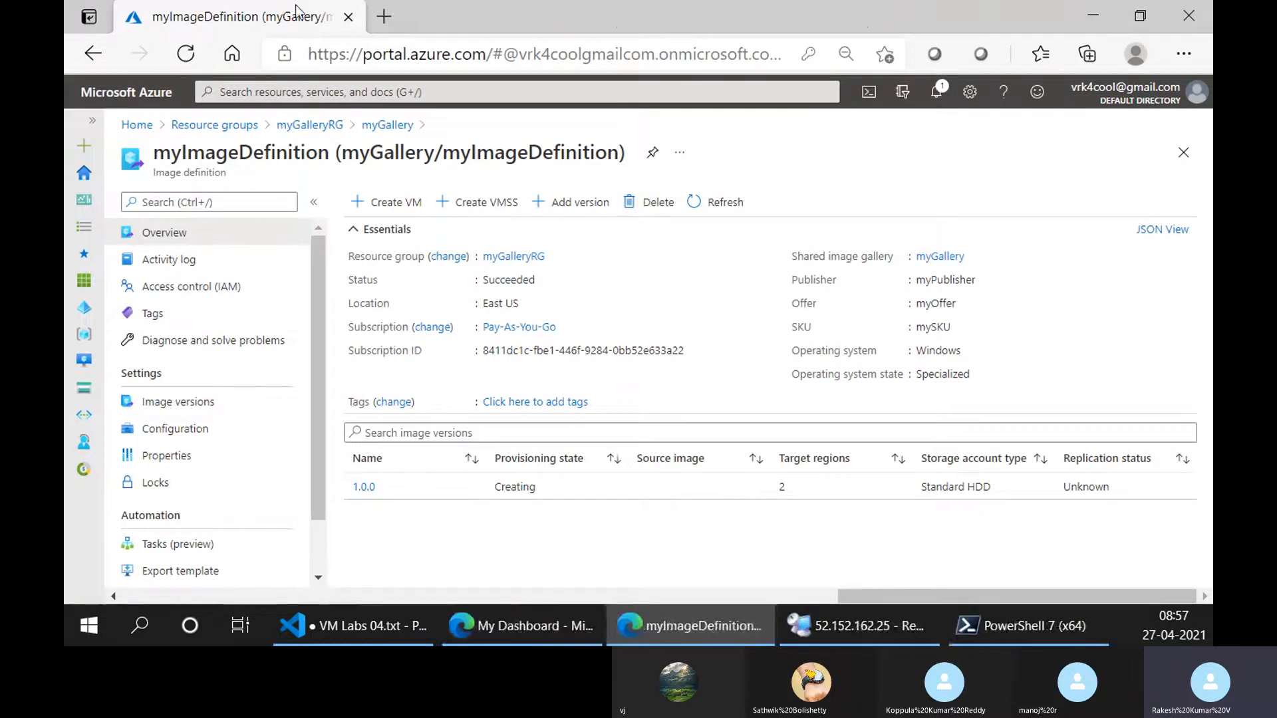
left_click_drag(254, 3, 198, 4)
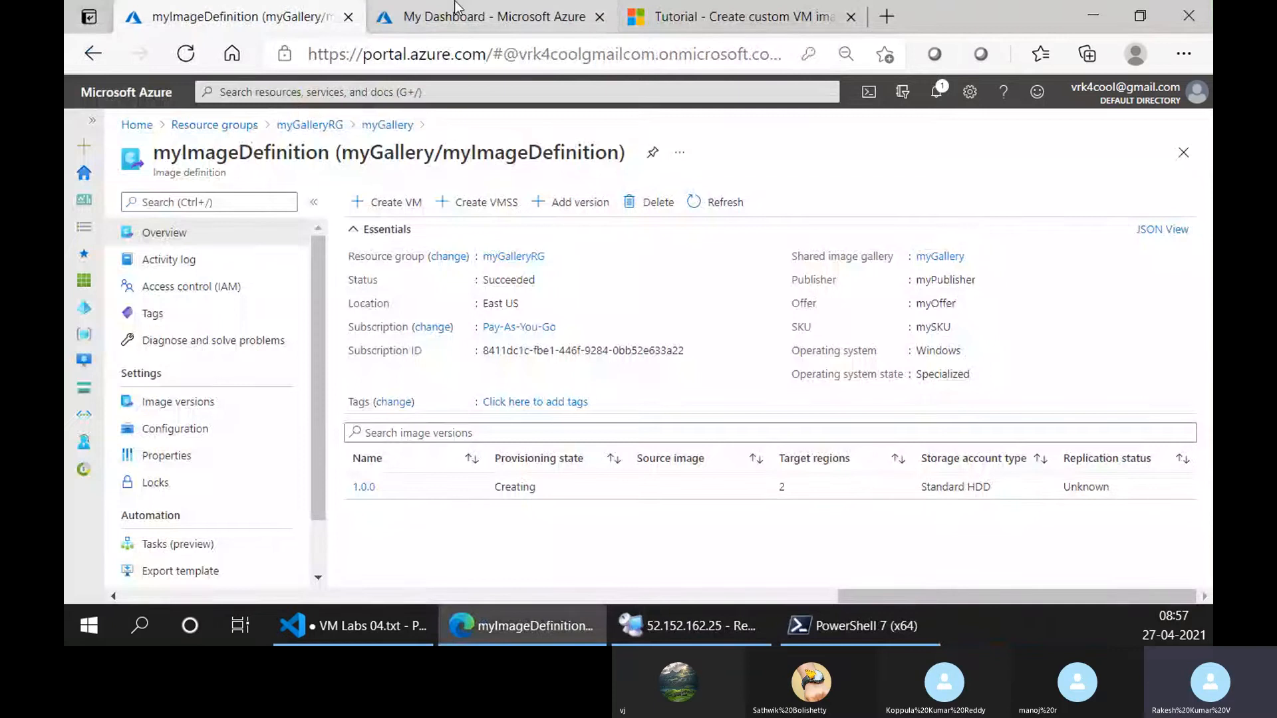
Recheck the Cloud Shell command's progress and the image version's provisioning state, and return to the tutorial's image version section.
left_click(478, 17)
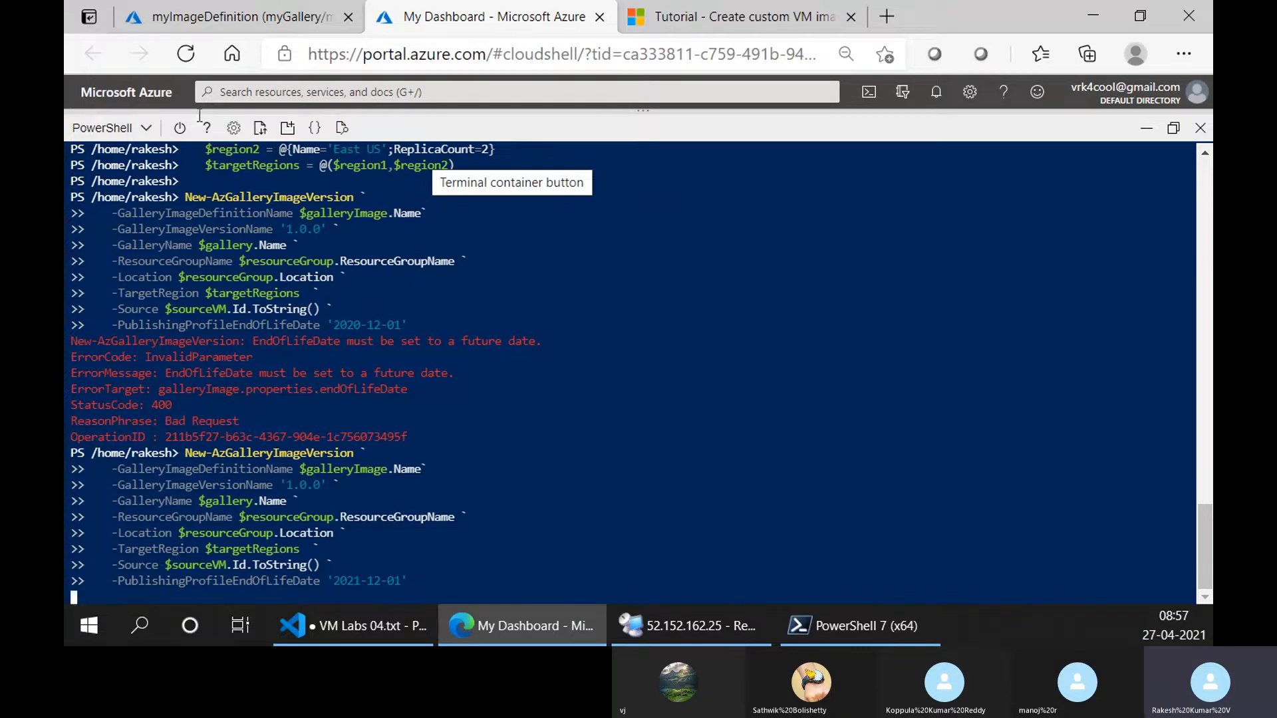
left_click(233, 17)
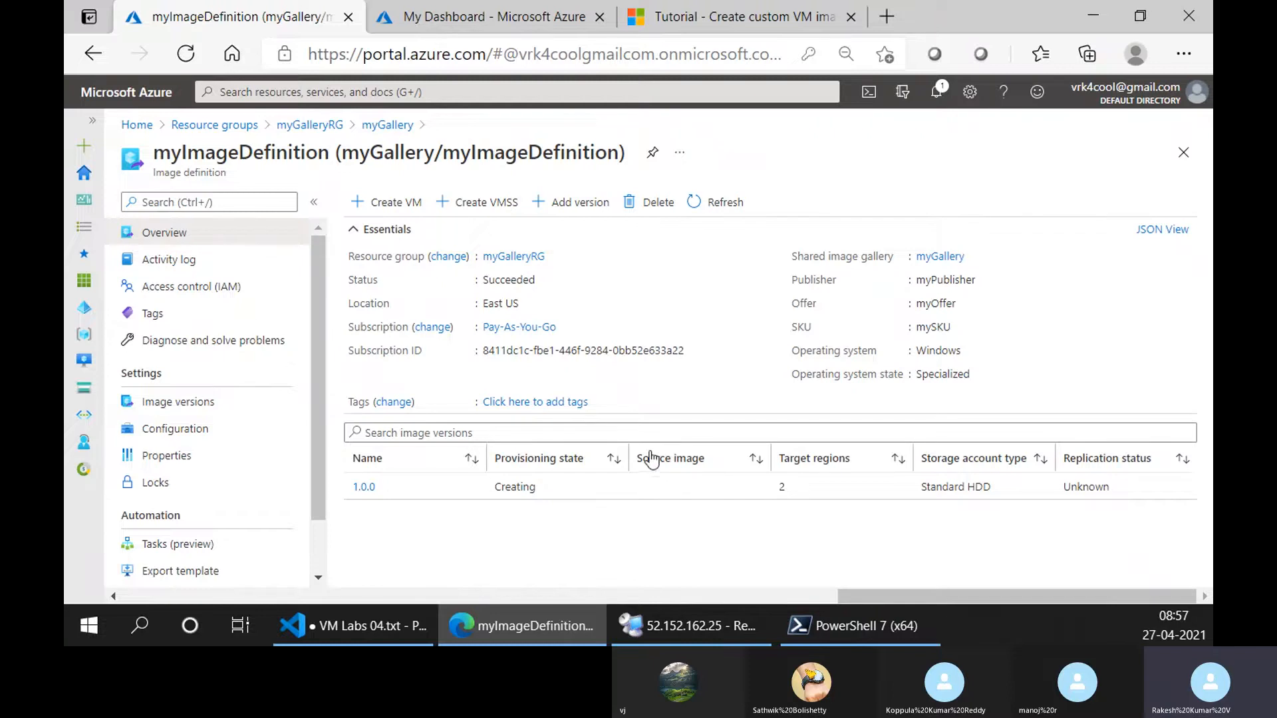
left_click(537, 8)
left_click(732, 17)
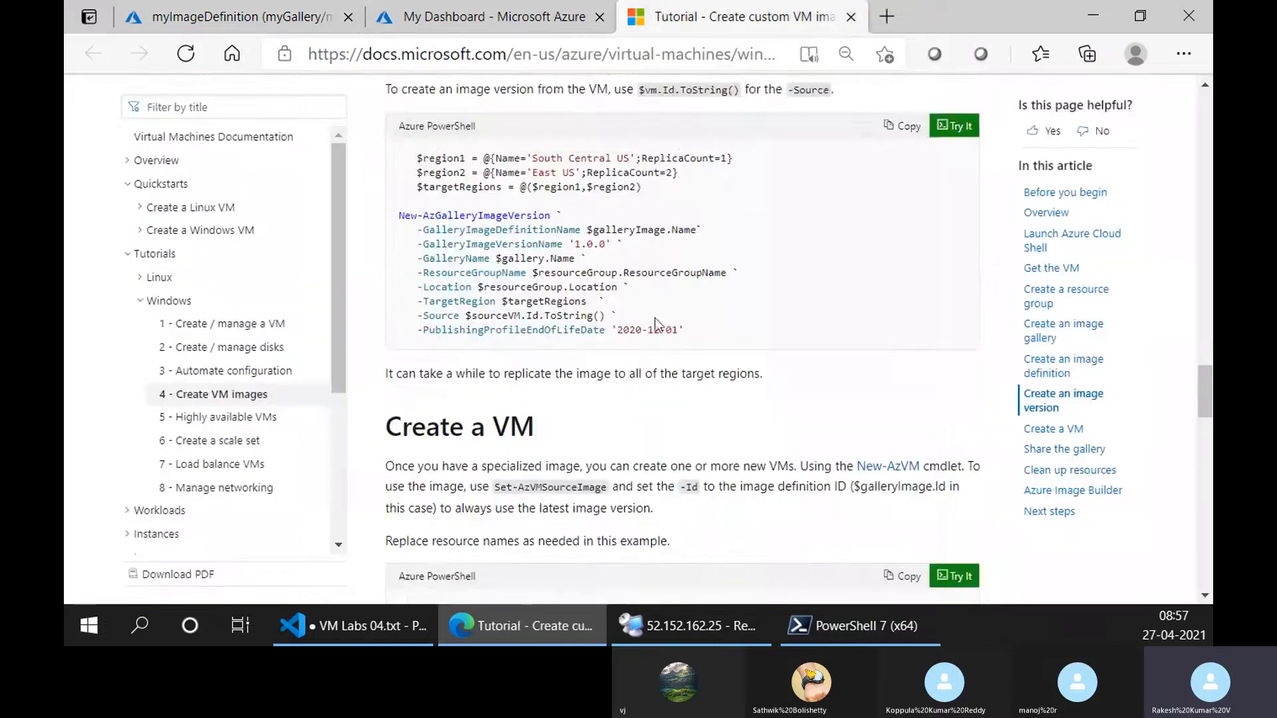
Review the tutorial's sections on creating a VM from the image and sharing access at the gallery level.
scroll(584, 239, "down", 1)
scroll(584, 239, "down", 3)
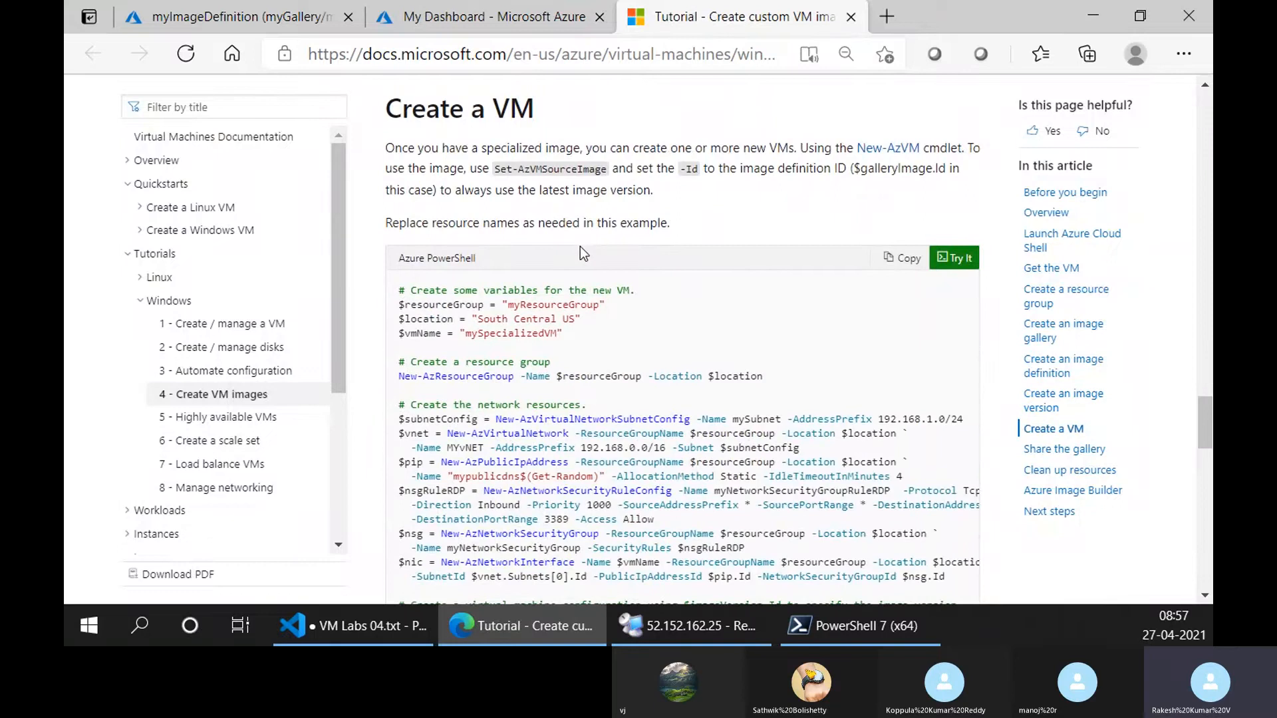
scroll(578, 243, "down", 8)
scroll(576, 245, "down", 4)
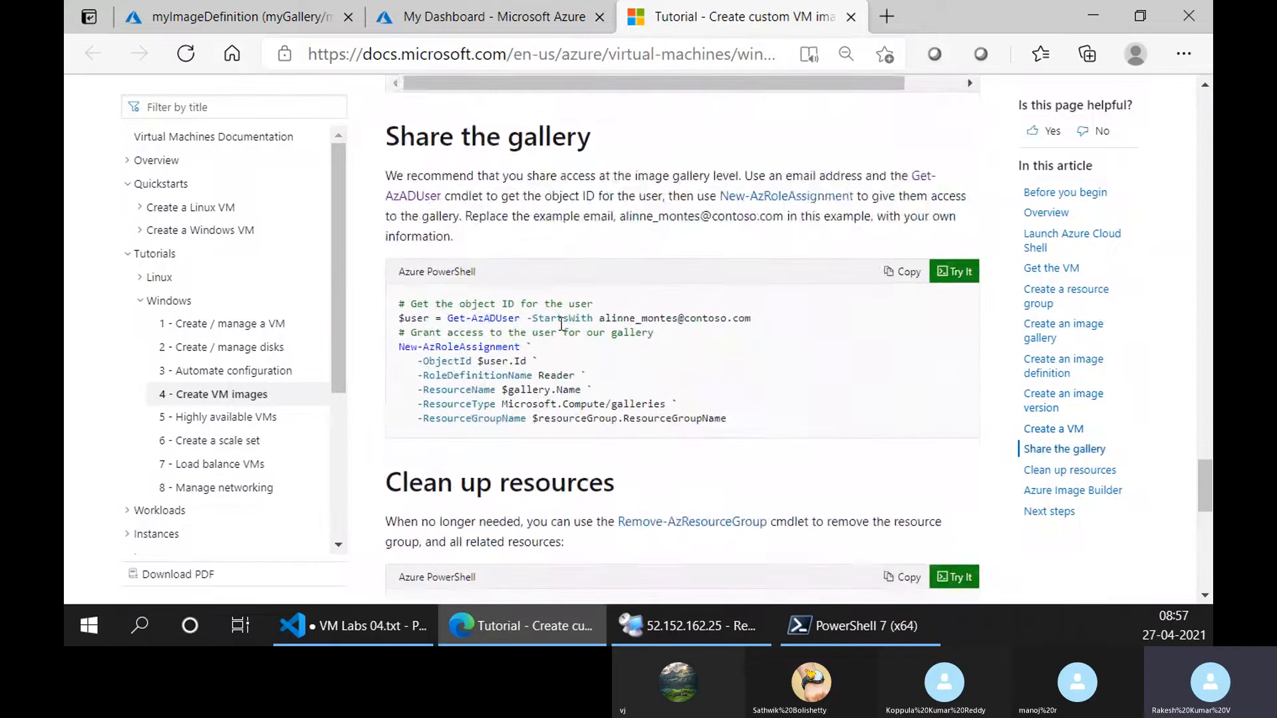
scroll(559, 300, "down", 4)
scroll(542, 347, "up", 2)
scroll(542, 347, "up", 2)
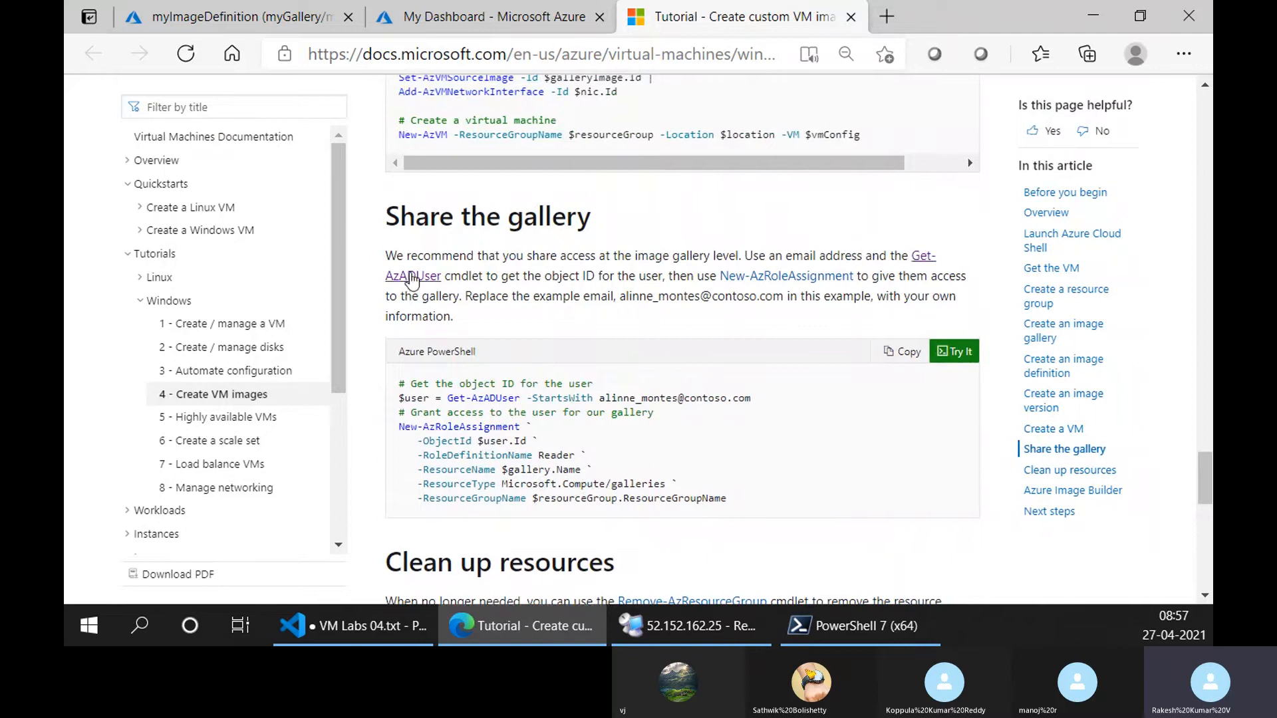
left_click_drag(425, 255, 825, 255)
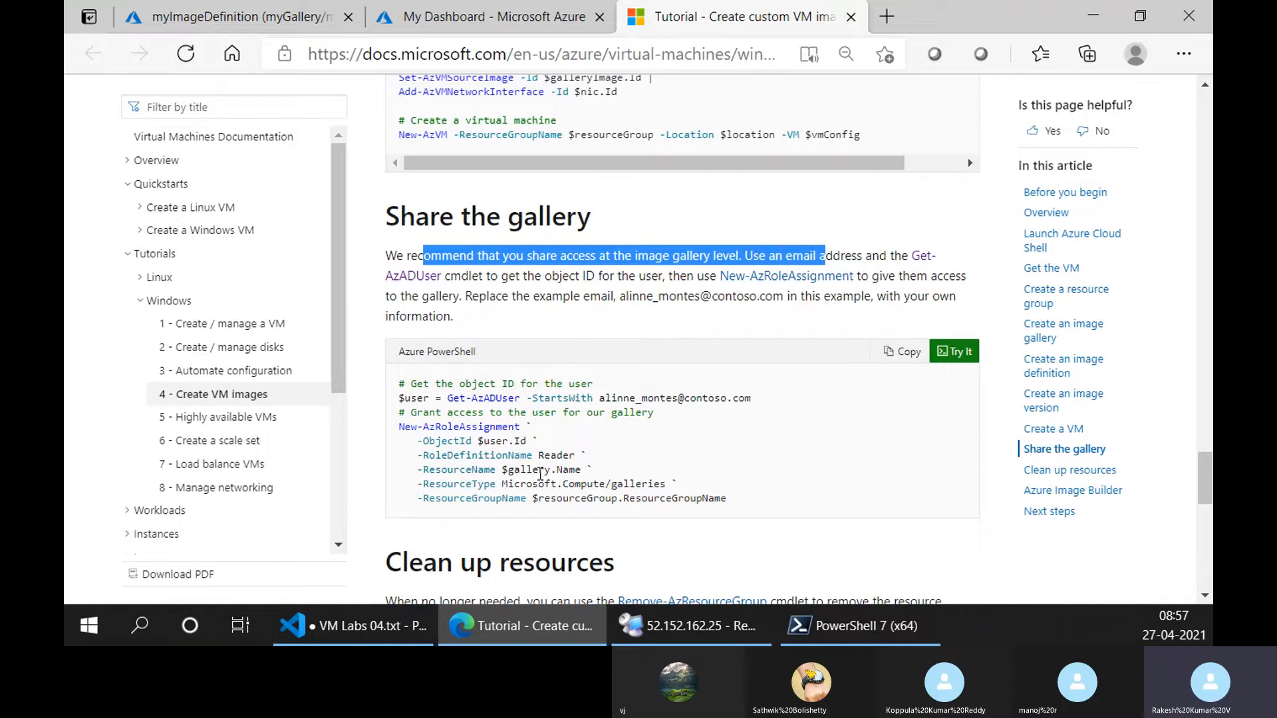
Return to the Azure portal and inspect the myGallery overview and the version status under myImageDefinition.
left_click(470, 8)
left_click(233, 16)
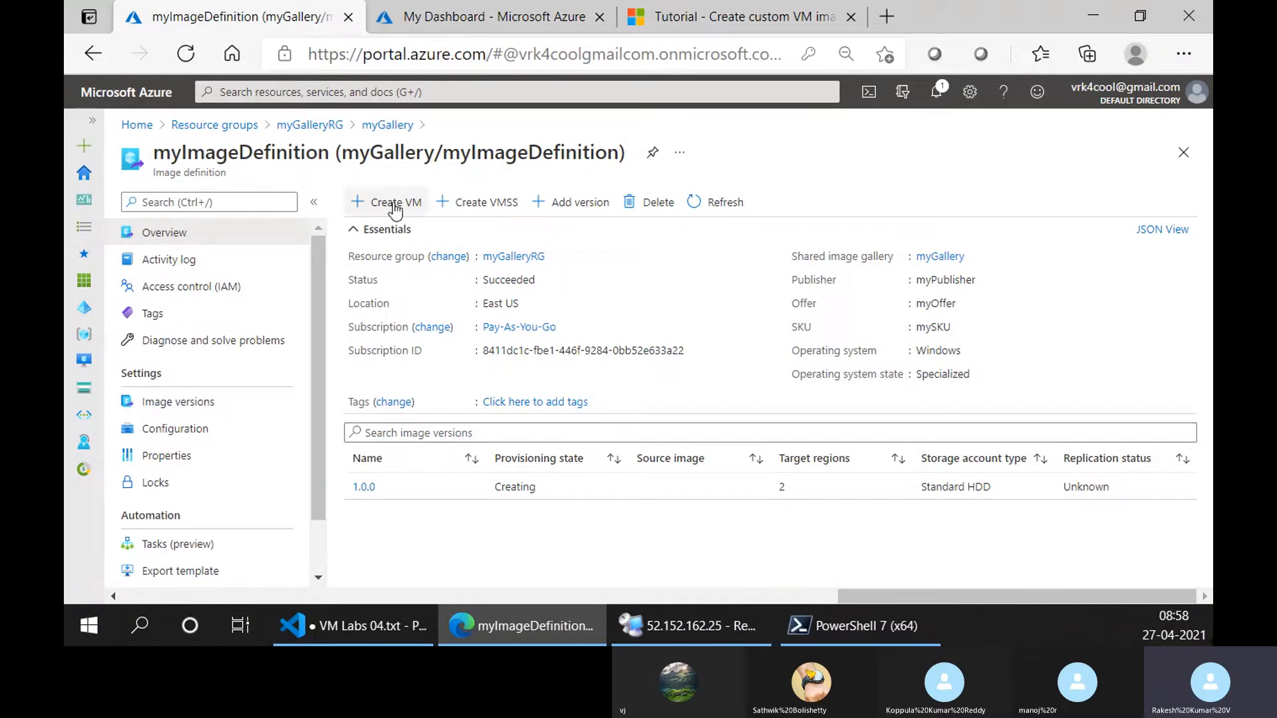
left_click(385, 126)
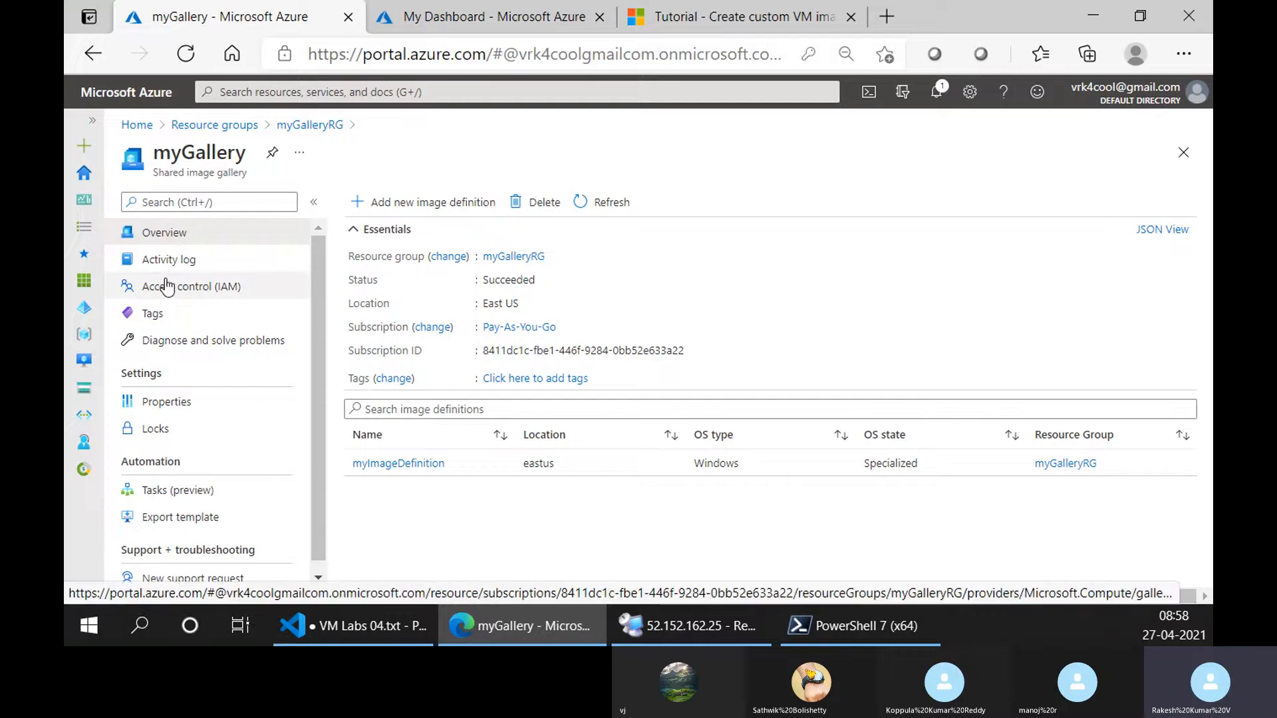
left_click(413, 464)
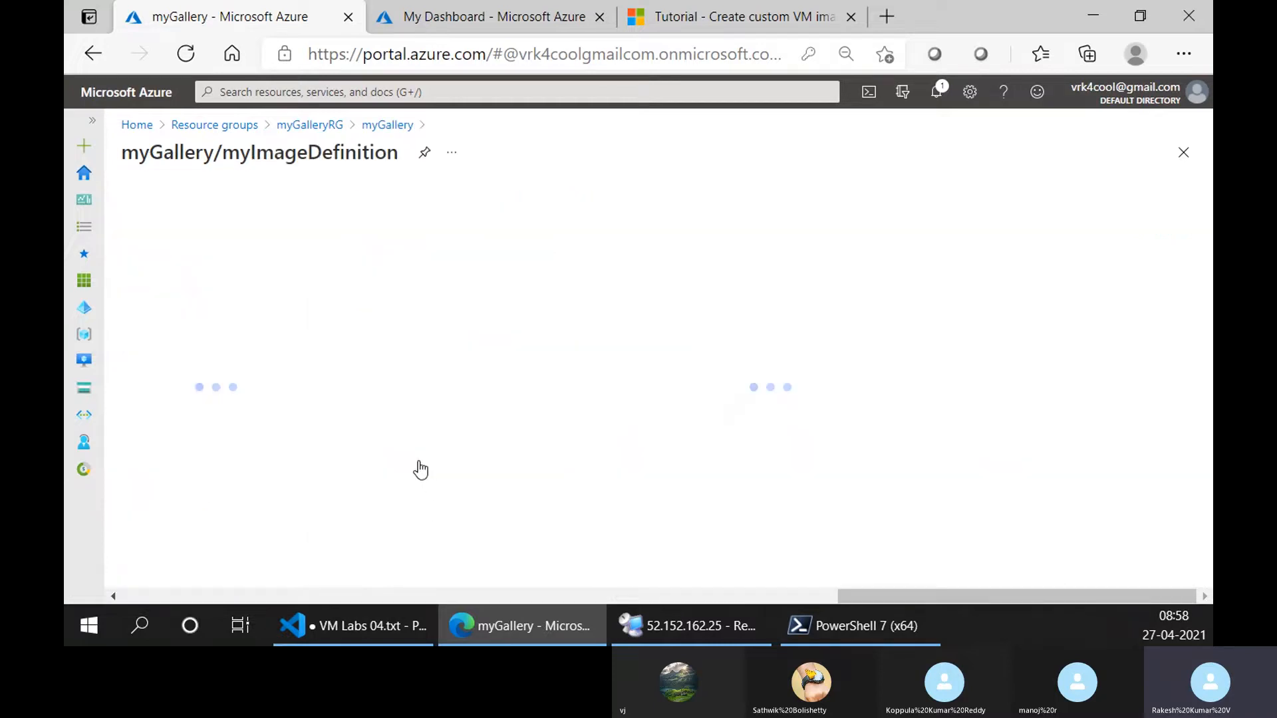
left_click(389, 126)
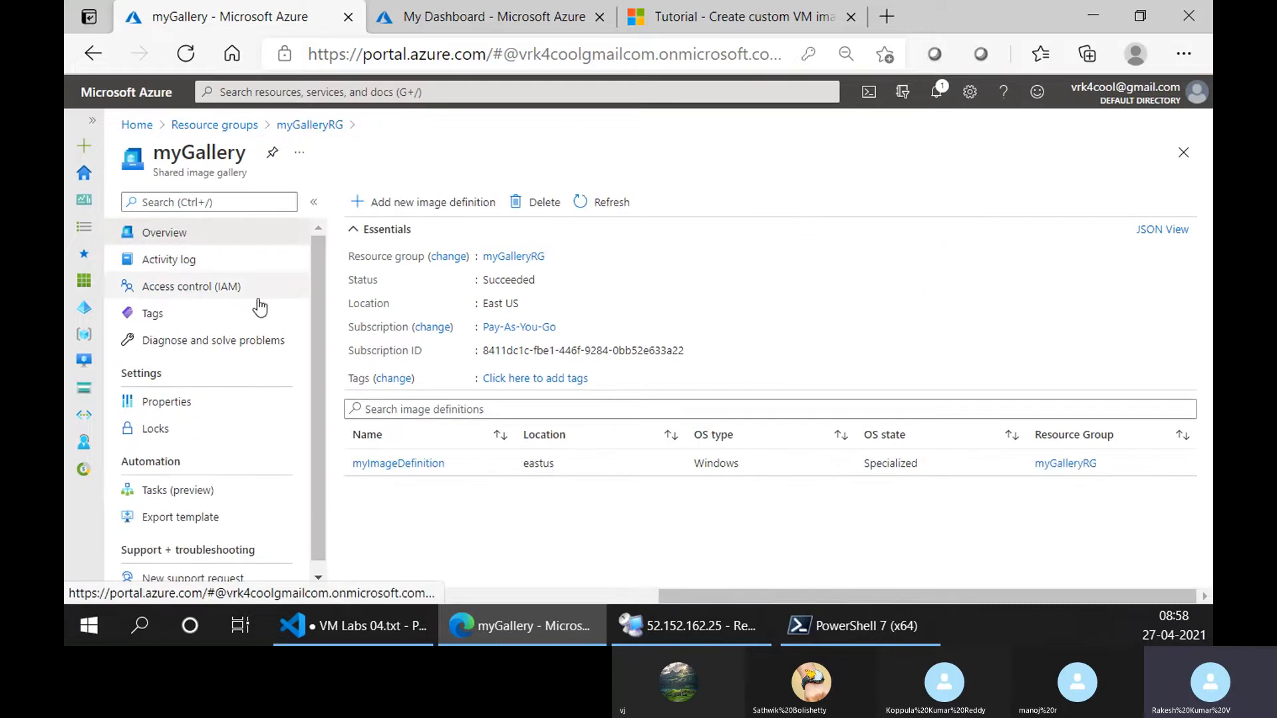
left_click(401, 464)
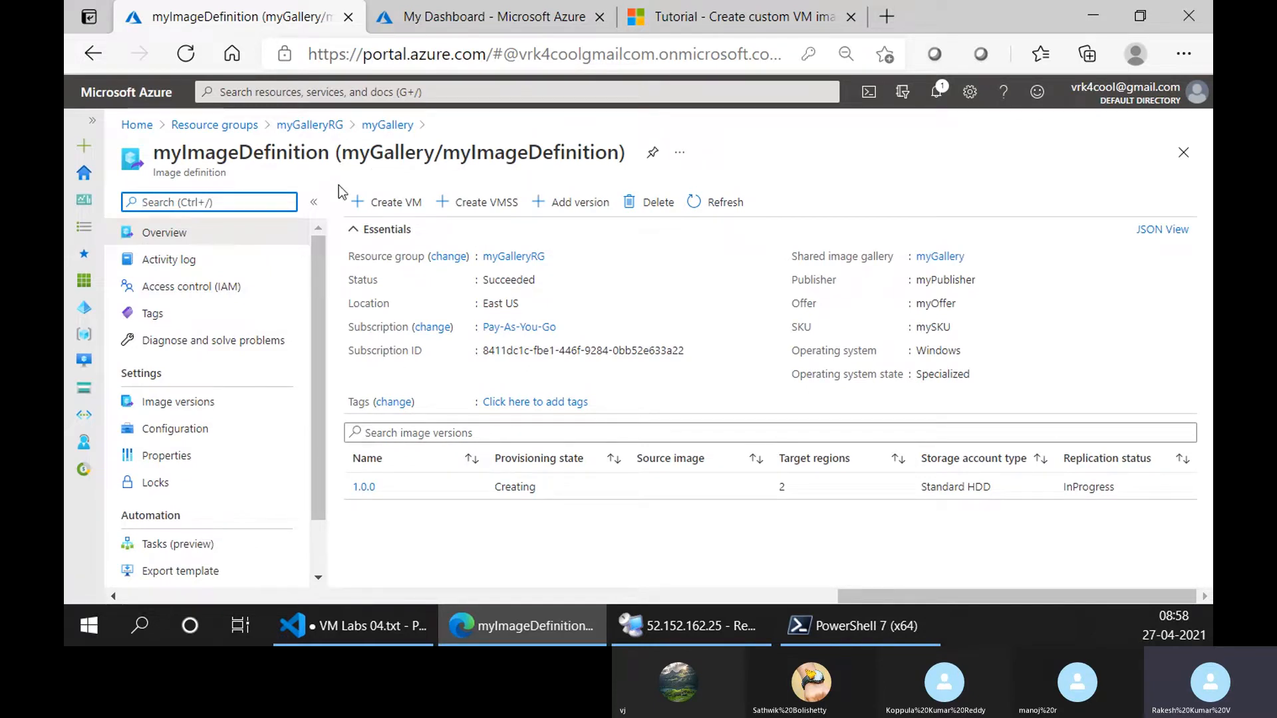
Look through the VM creation form started from myImageDefinition, including its image setting, and return to myGallery.
left_click(386, 202)
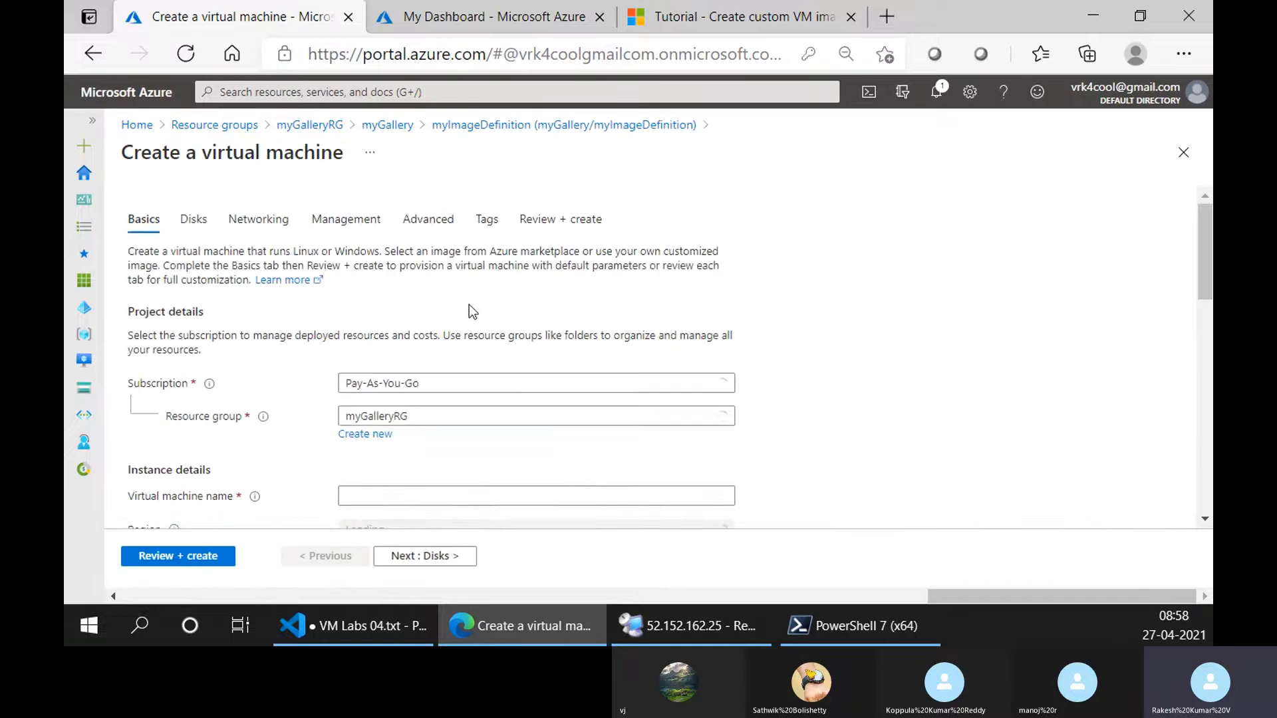
scroll(427, 385, "down", 4)
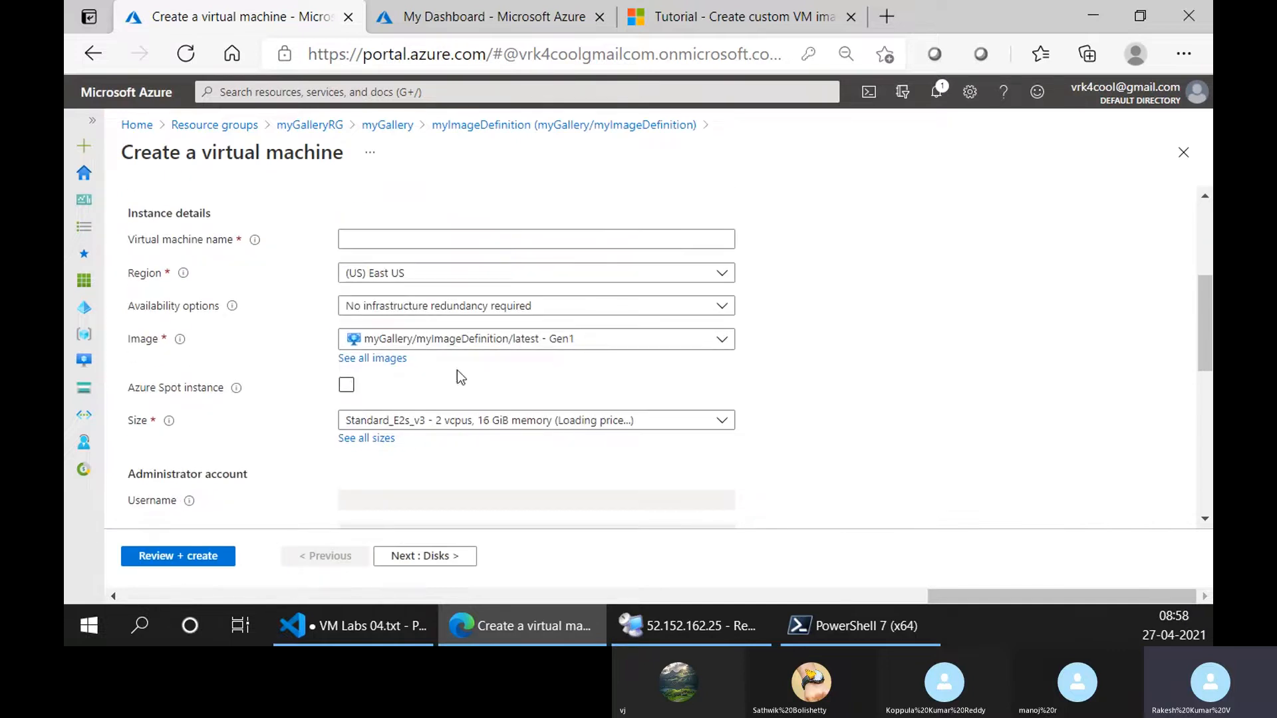
scroll(549, 372, "up", 4)
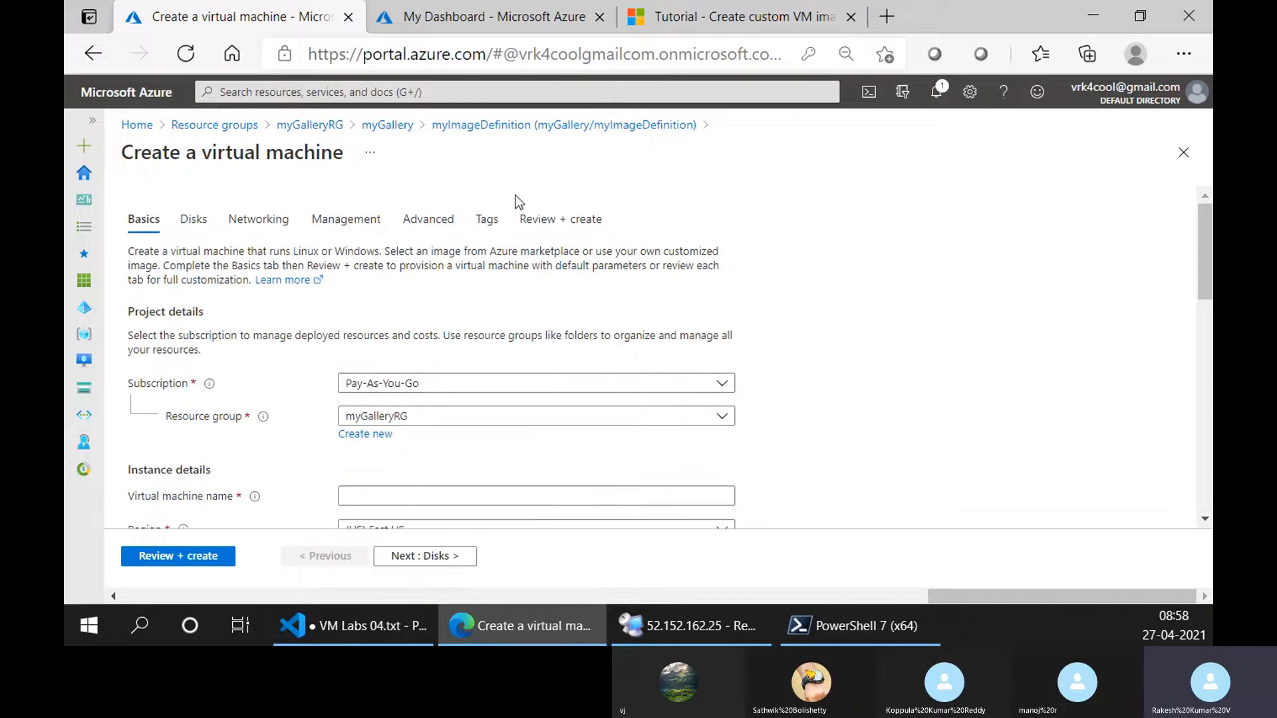
left_click(401, 126)
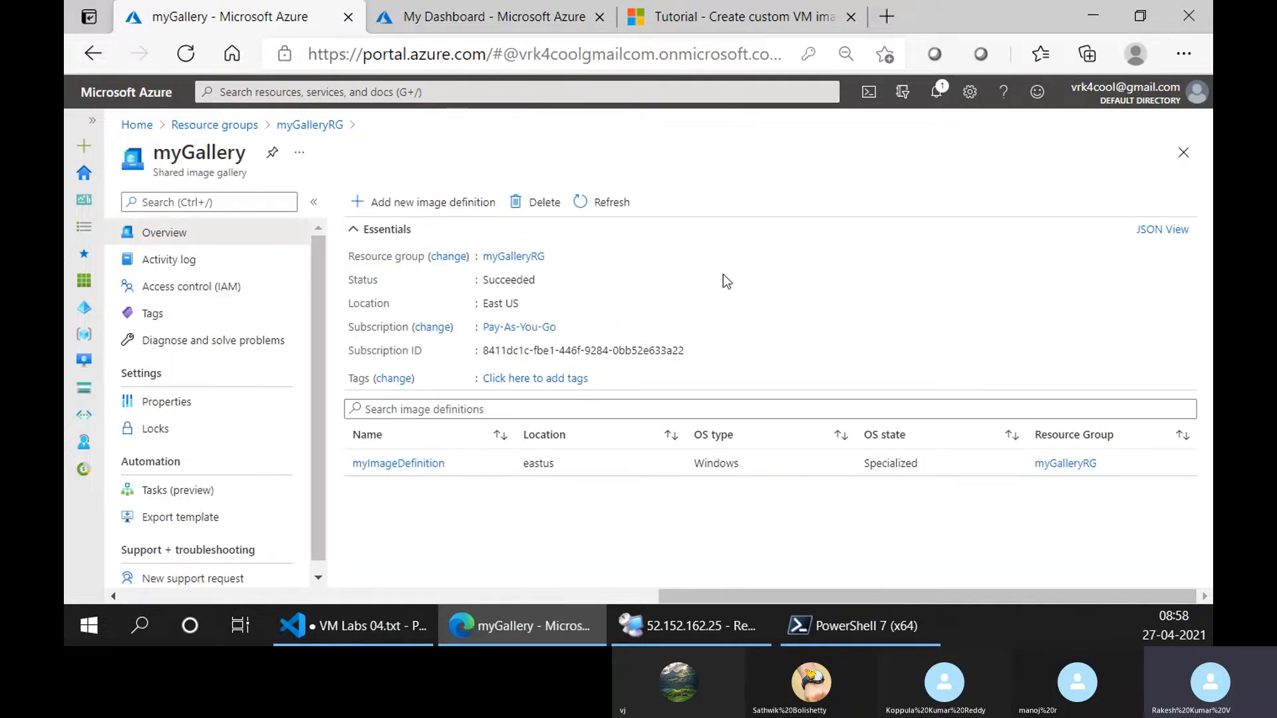
Check the running image version command in Cloud Shell and skim the tutorial's overview, image definition and VM creation sections.
left_click(469, 2)
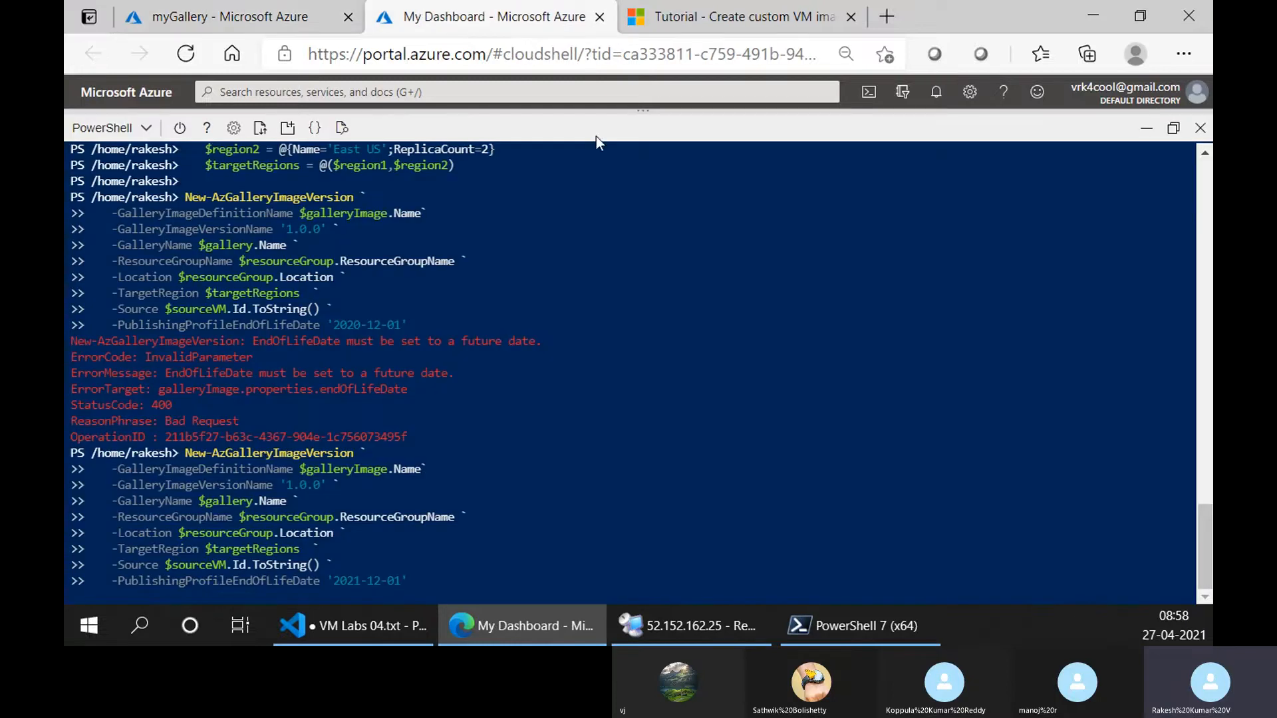
left_click(657, 6)
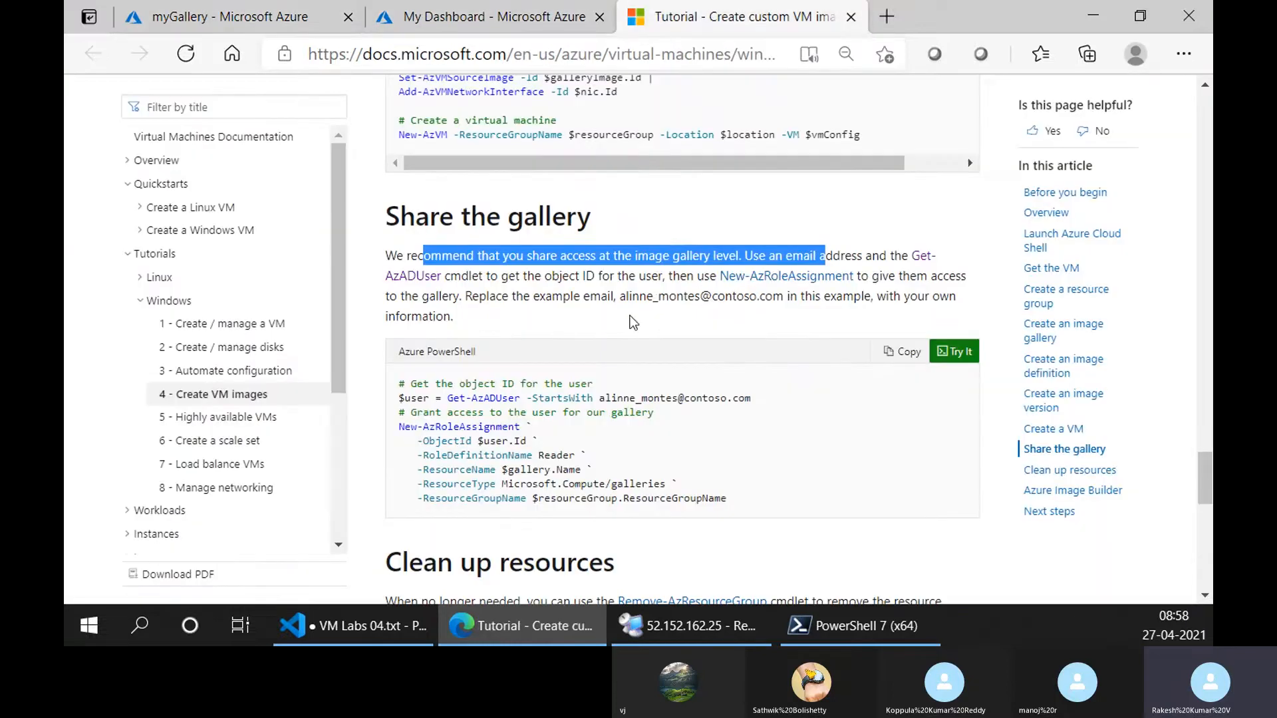
scroll(632, 322, "down", 5)
scroll(627, 344, "up", 15)
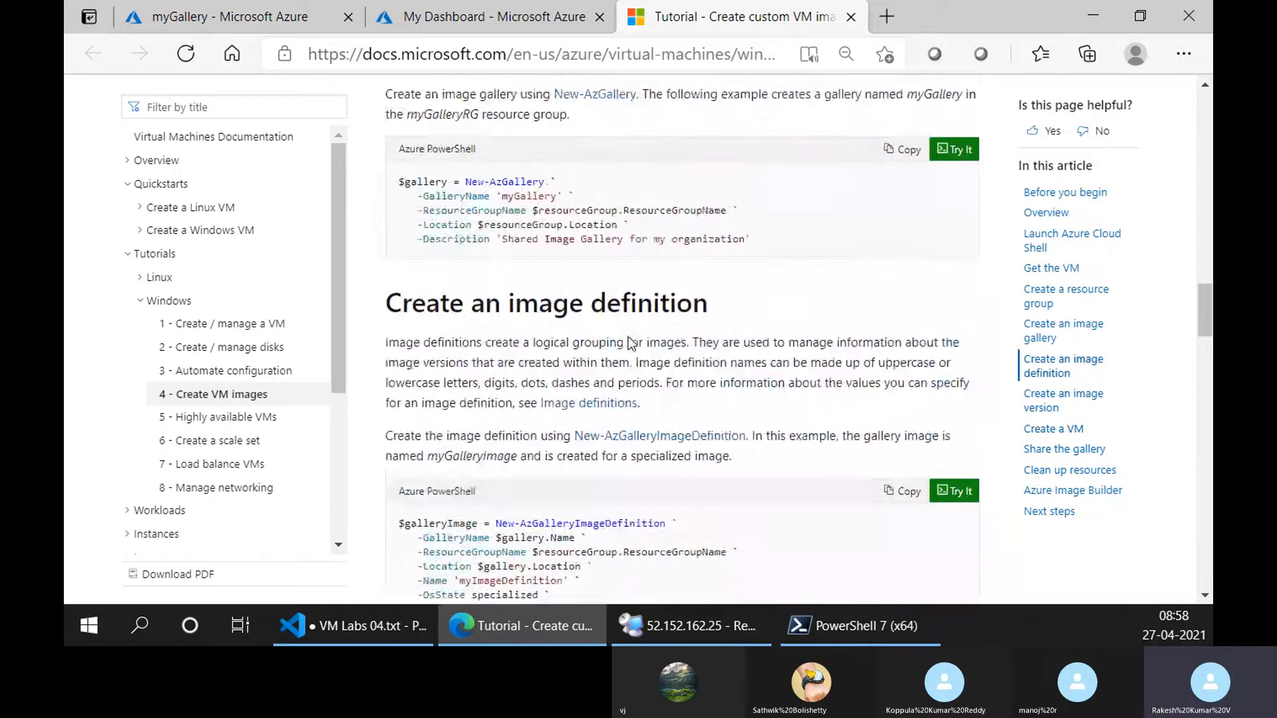
scroll(763, 347, "up", 15)
scroll(763, 349, "down", 3)
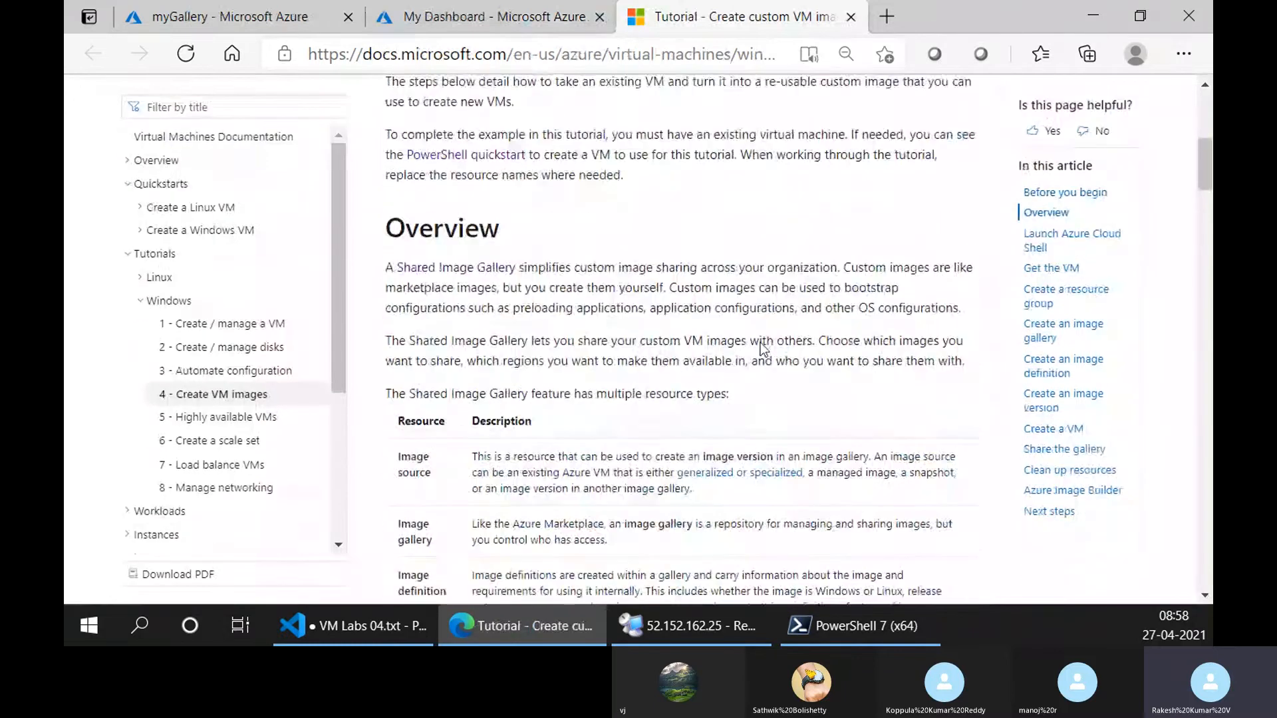
scroll(763, 347, "down", 15)
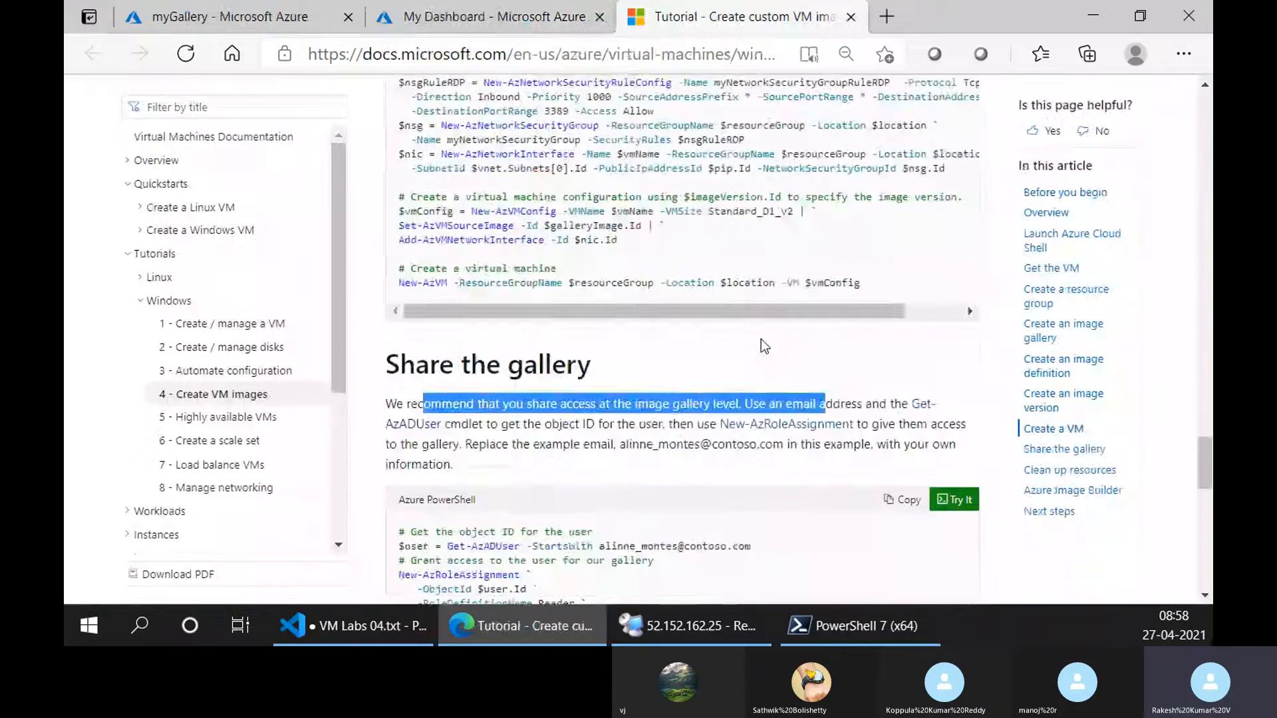
scroll(761, 339, "up", 10)
scroll(761, 339, "down", 4)
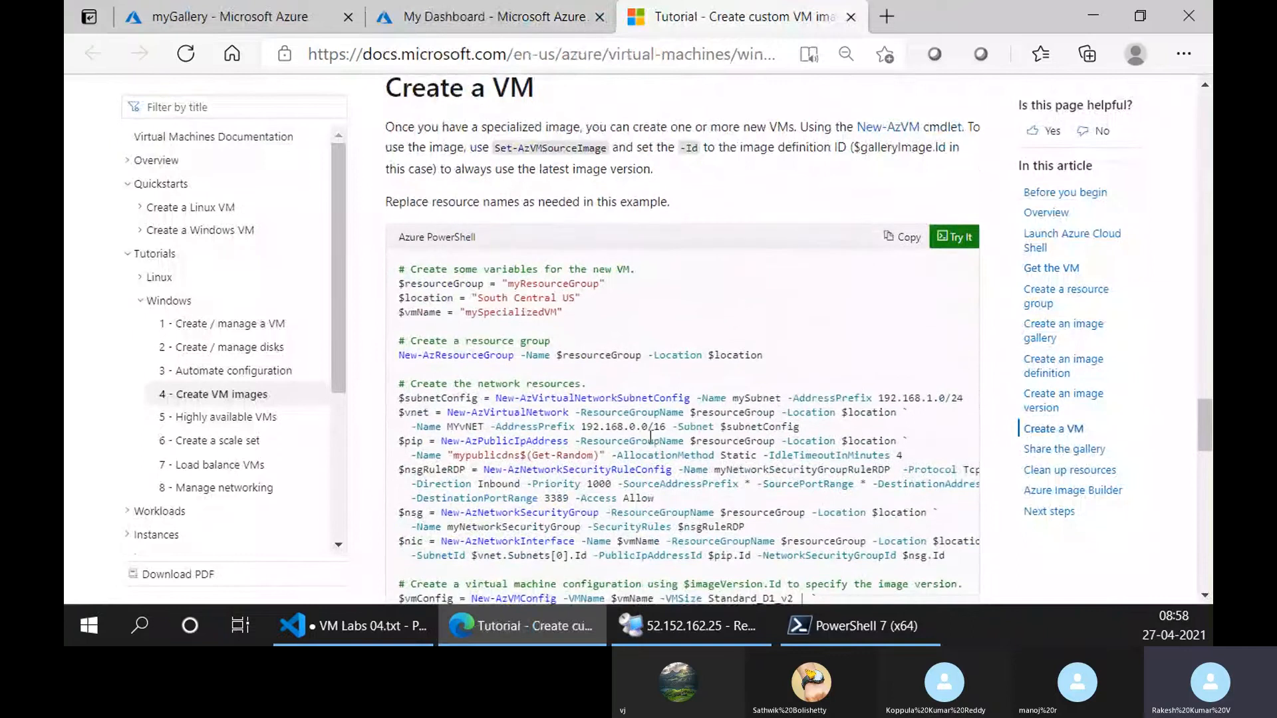
scroll(651, 435, "down", 2)
Switch to Visual Studio Code and separate the Azure Bastion, powershell-DSC and az diagnostics lines in VM Labs 04.txt with blank lines.
left_click(358, 620)
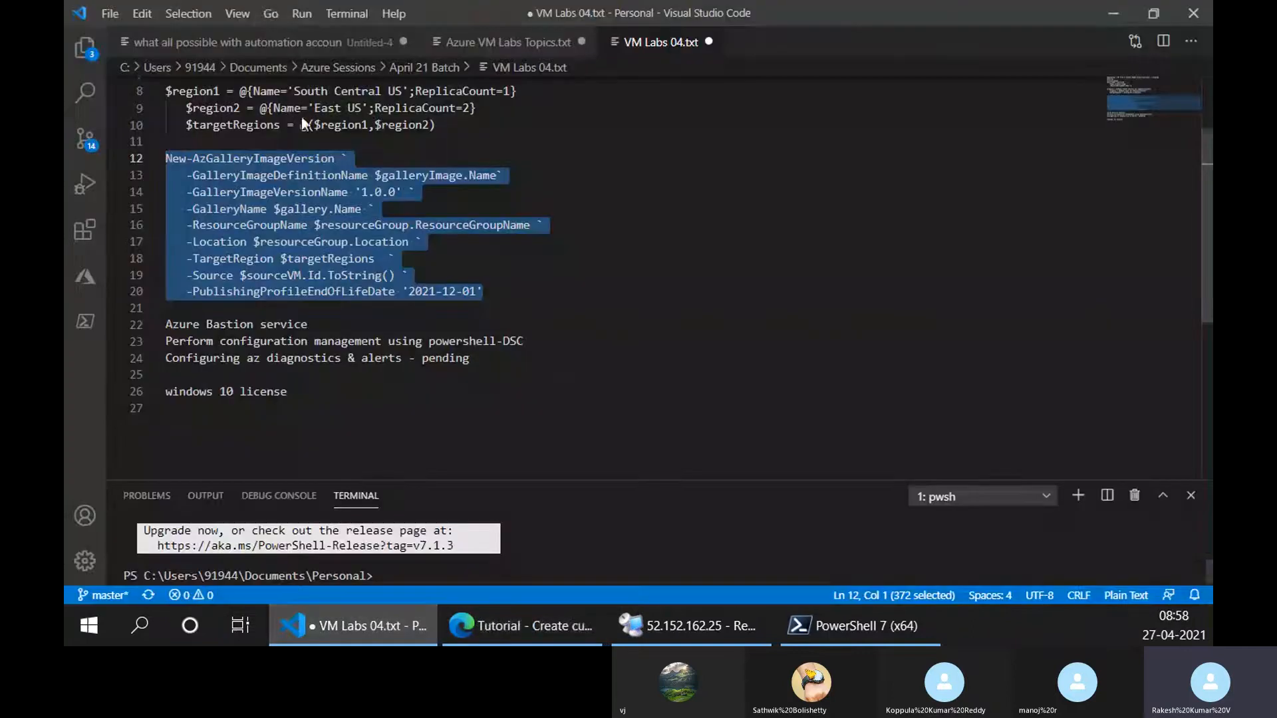
left_click(401, 144)
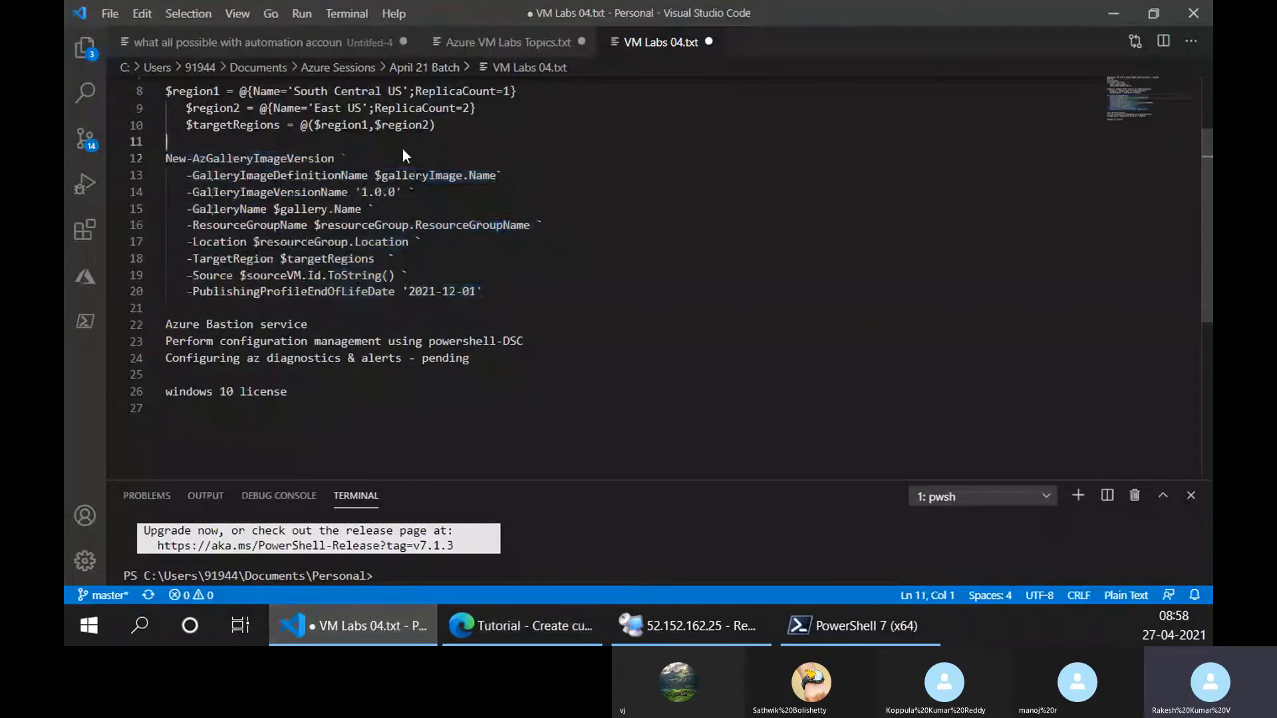
left_click(349, 320)
key("Return")
key("Return")
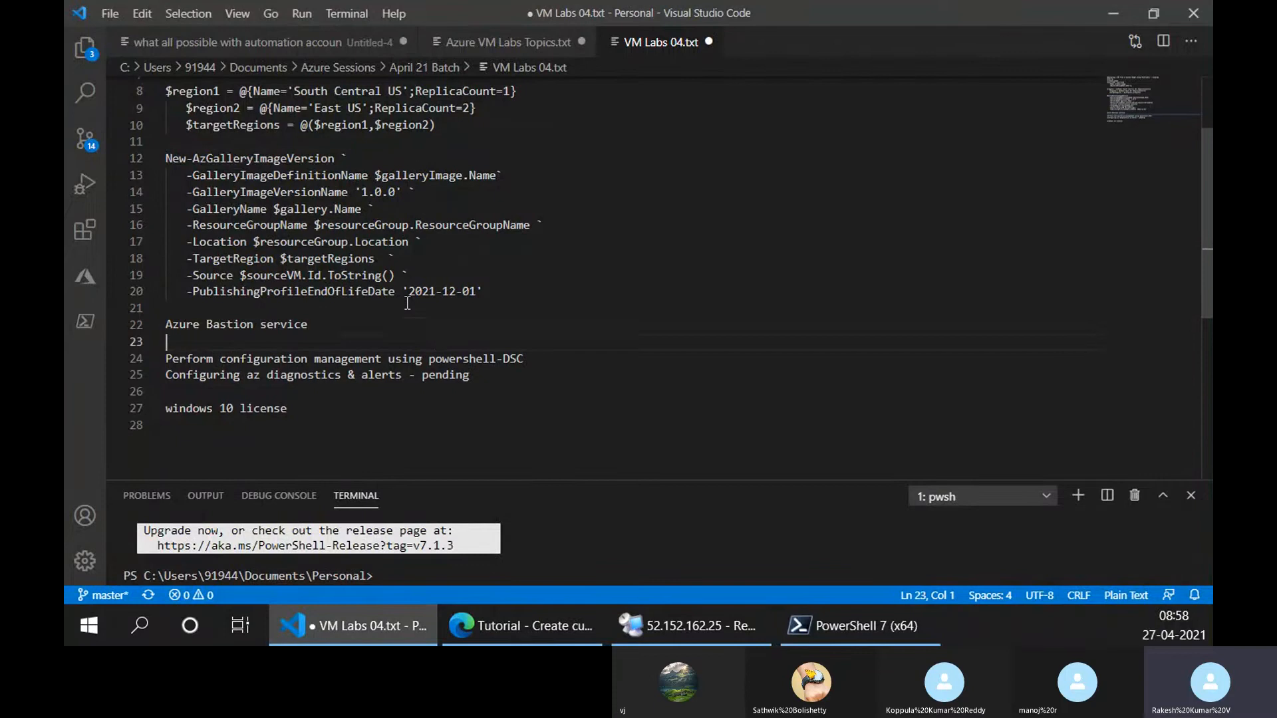
key("BackSpace")
left_click(573, 355)
key("Return")
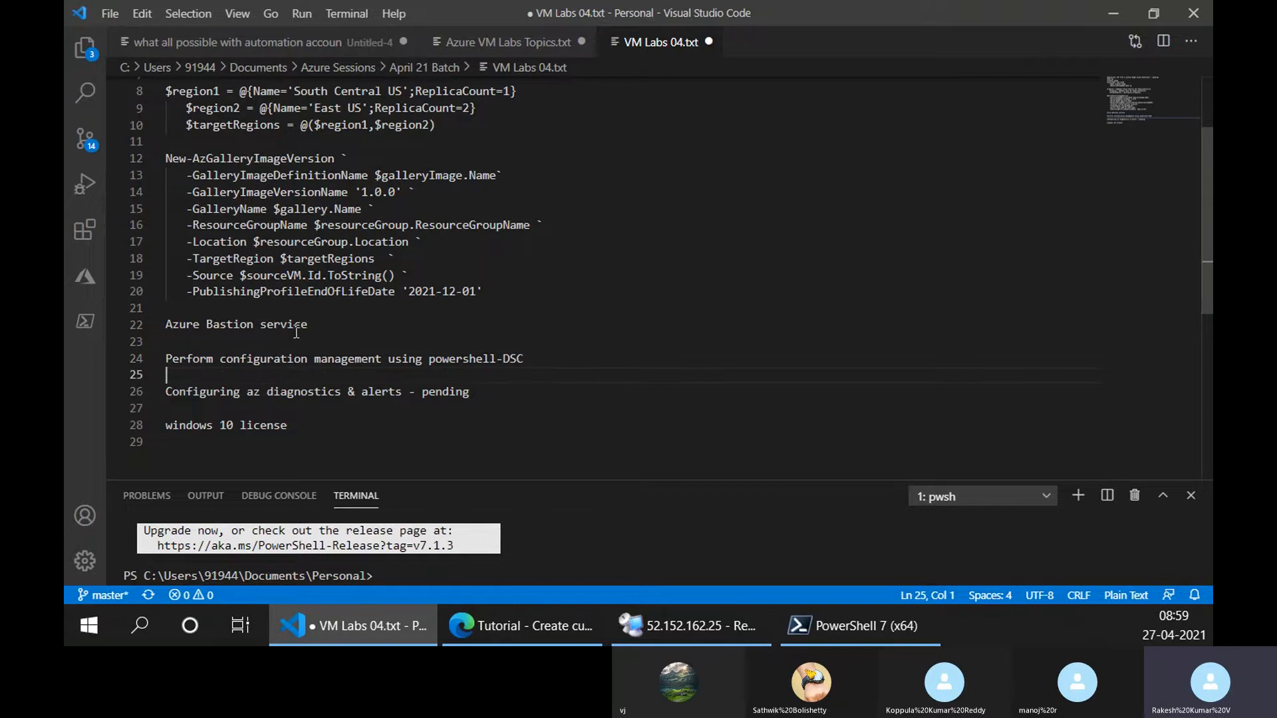
Append "- RDP from browser" to the Azure Bastion service line in the lab notes.
left_click(324, 330)
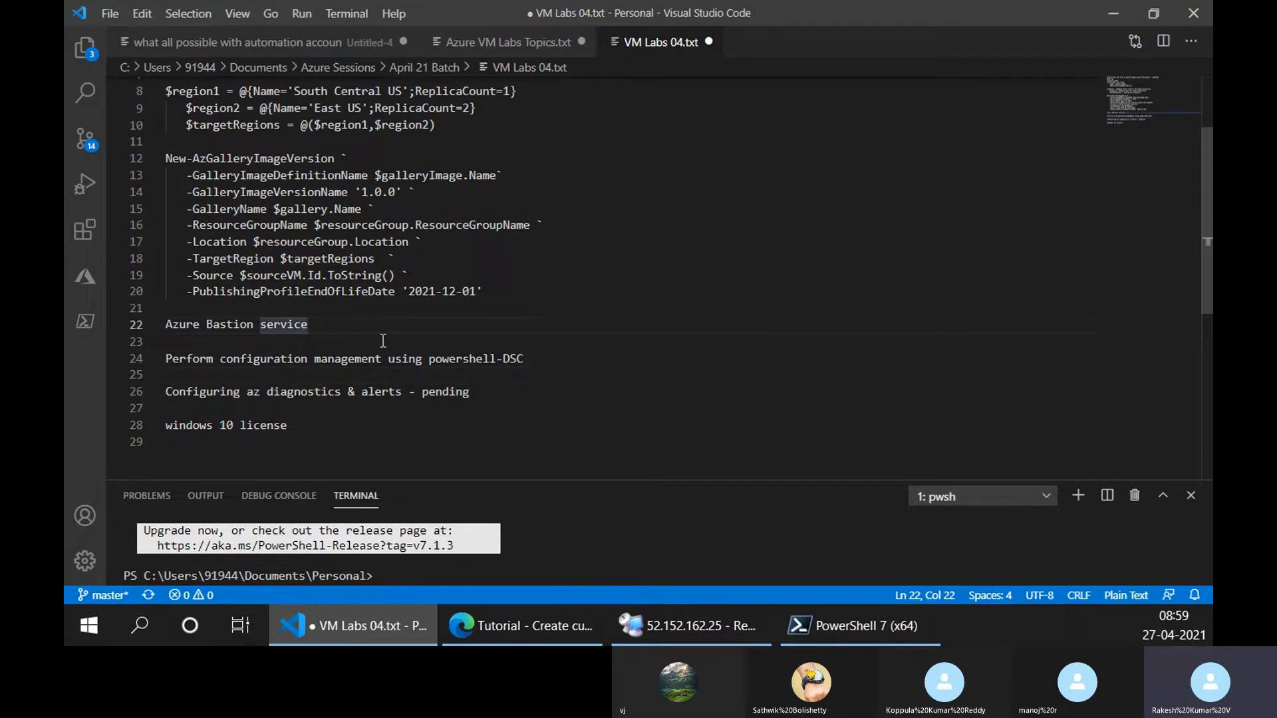
type("- RDP")
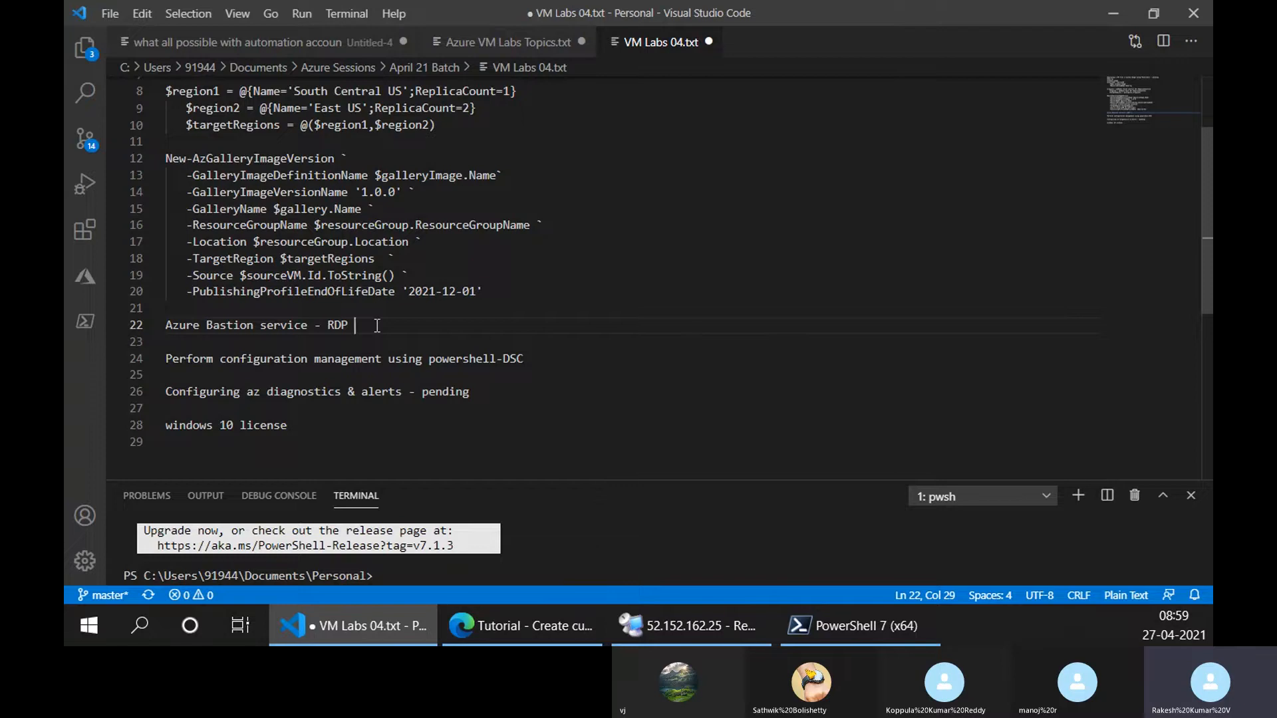
type("from brwos")
key("BackSpace")
key("BackSpace")
key("BackSpace")
type("owser")
Switch to Edge, check the Cloud Shell command's progress, and open the demo-rg resource group in the portal.
left_click(522, 626)
left_click(463, 9)
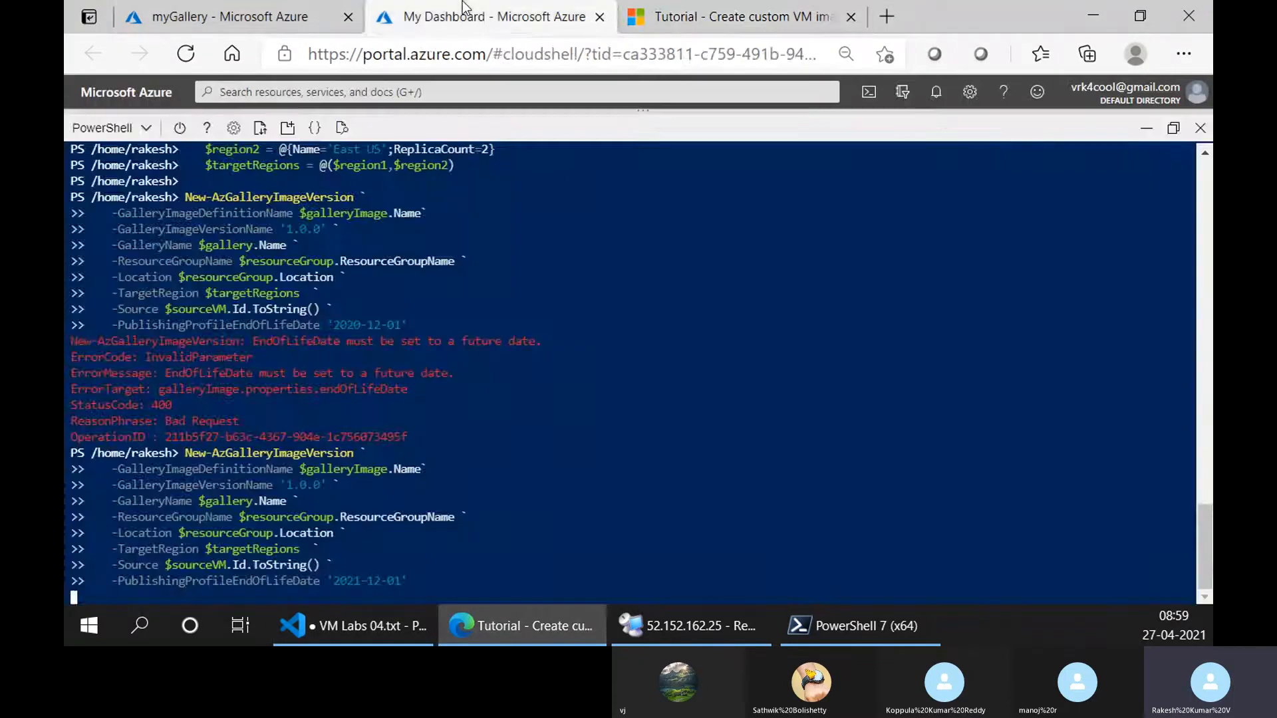
left_click(230, 16)
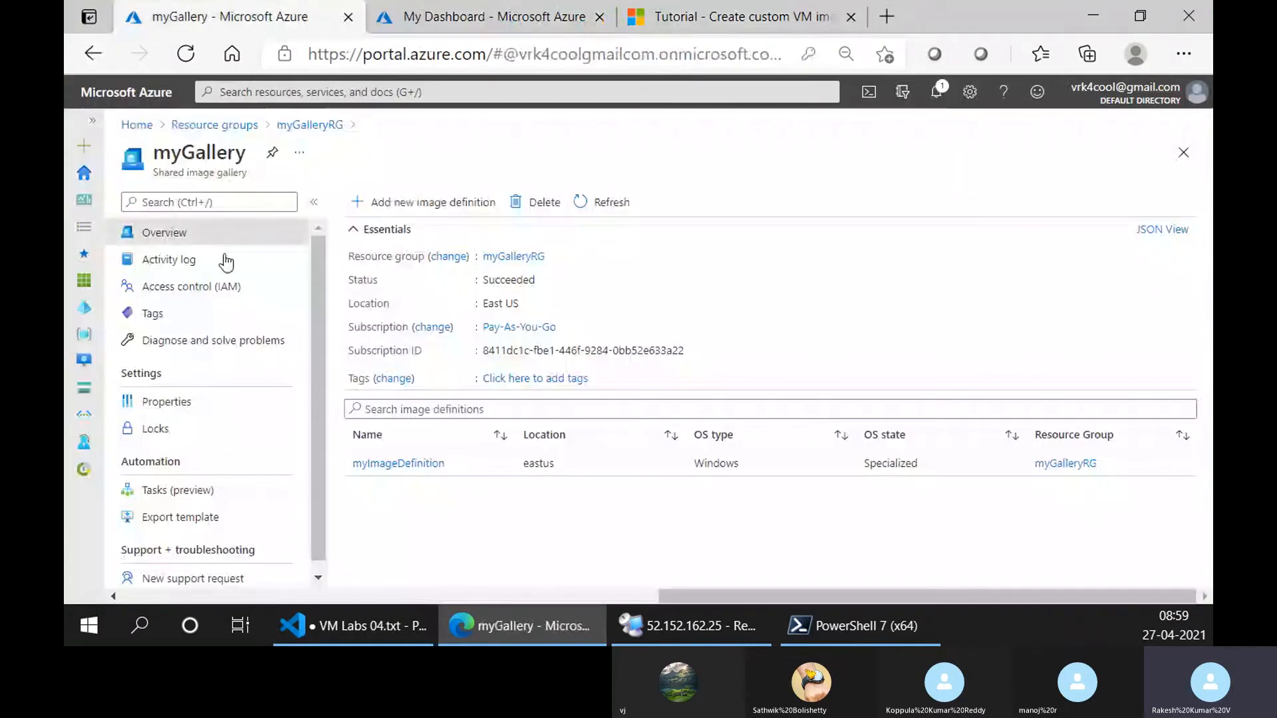
left_click(247, 126)
left_click(196, 362)
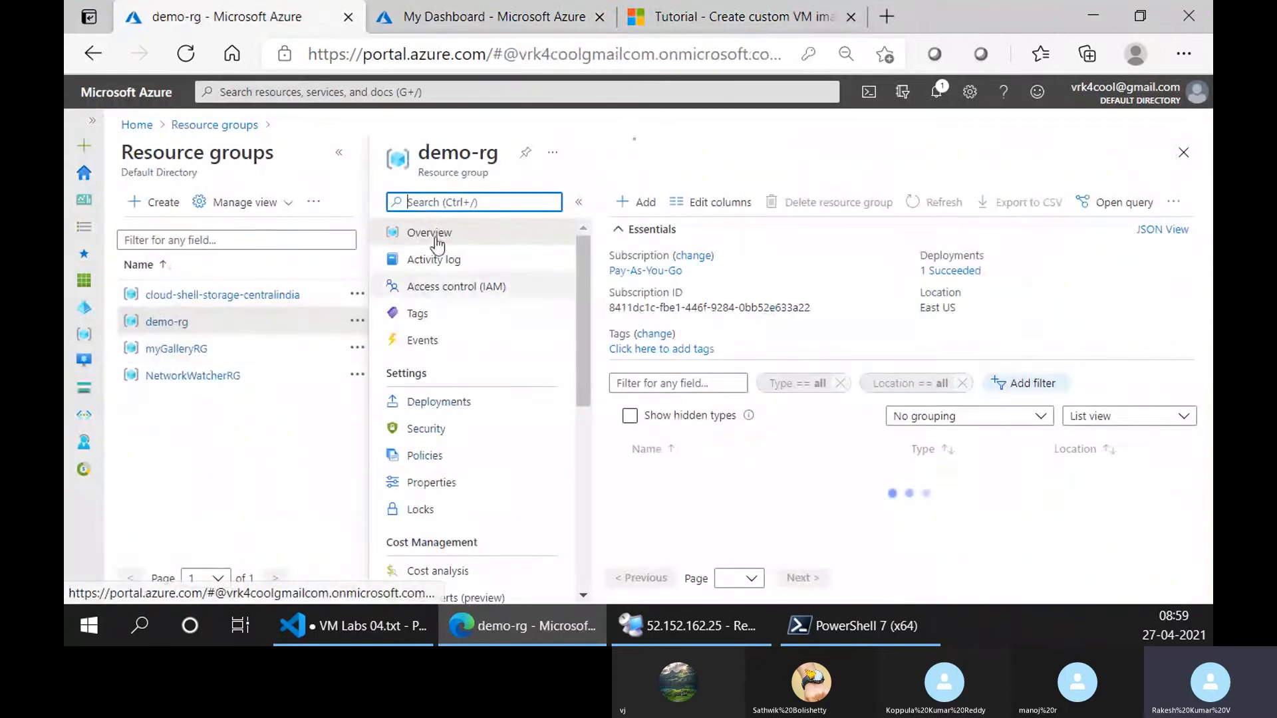
left_click(339, 152)
Look through the demo-rg resources and open the windows-image virtual machine.
scroll(490, 508, "down", 2)
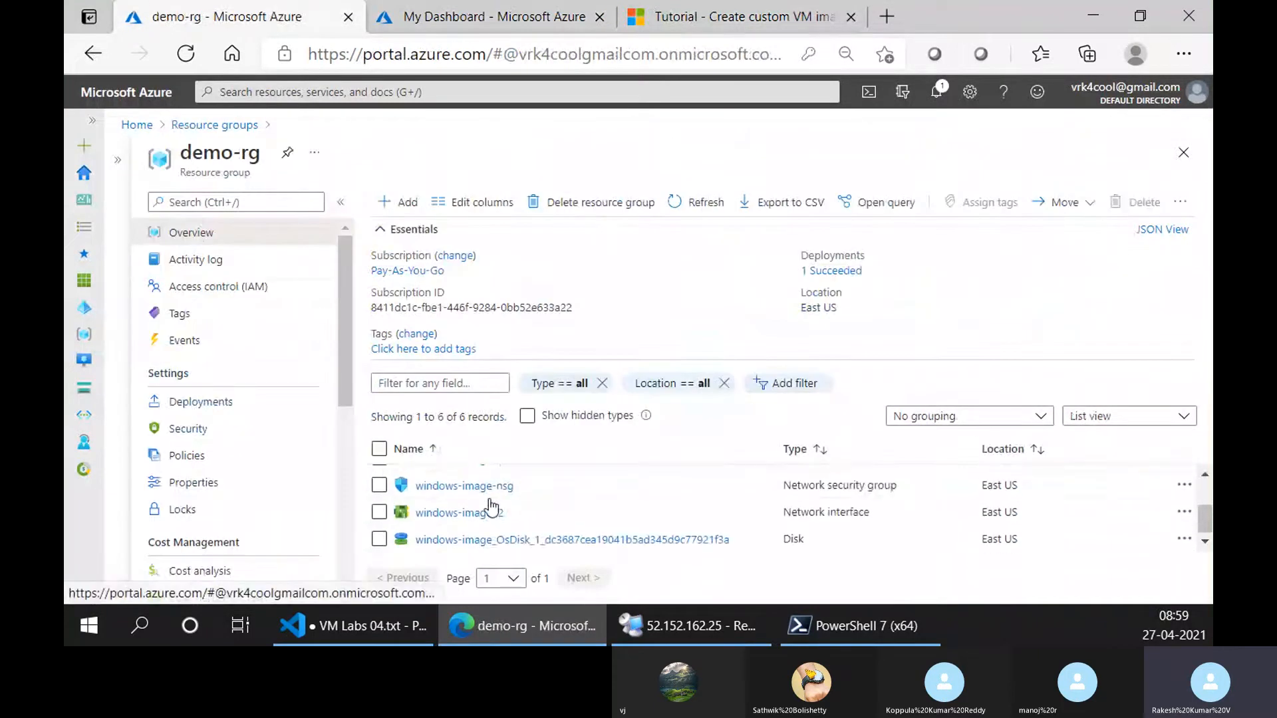
scroll(490, 515, "up", 3)
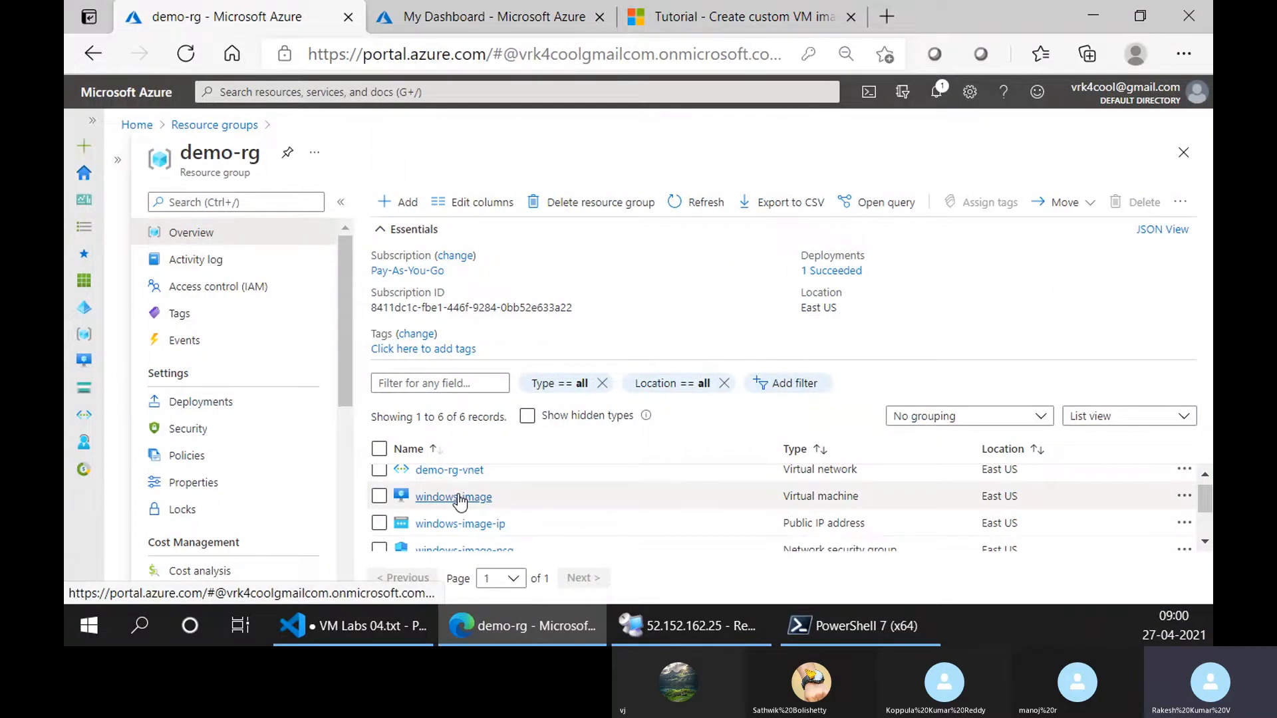
scroll(679, 532, "down", 1)
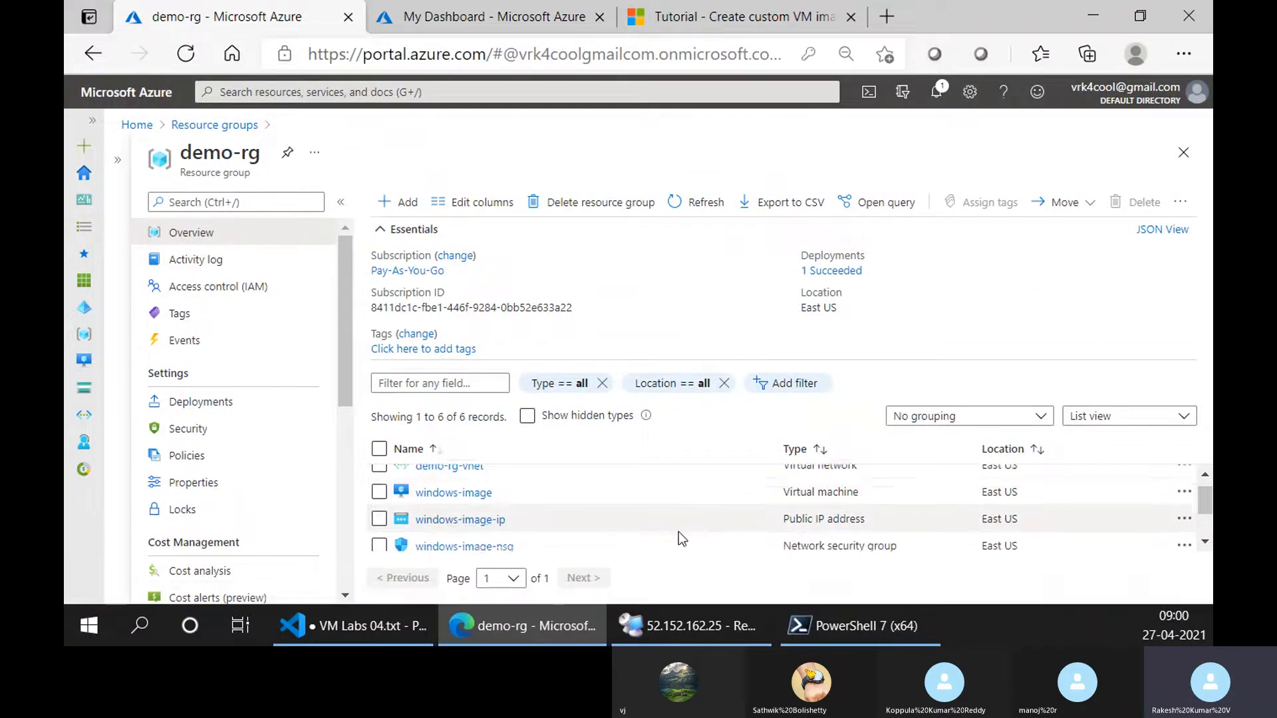
scroll(683, 493, "up", 1)
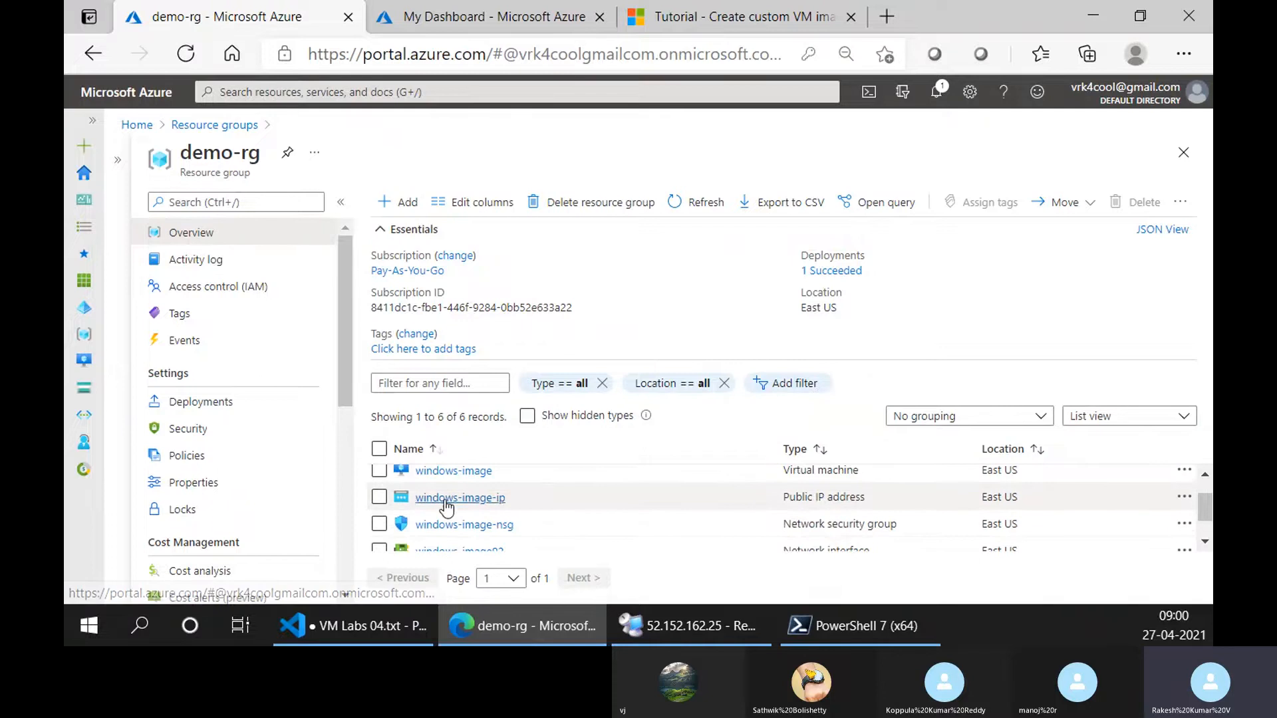
scroll(572, 500, "up", 1)
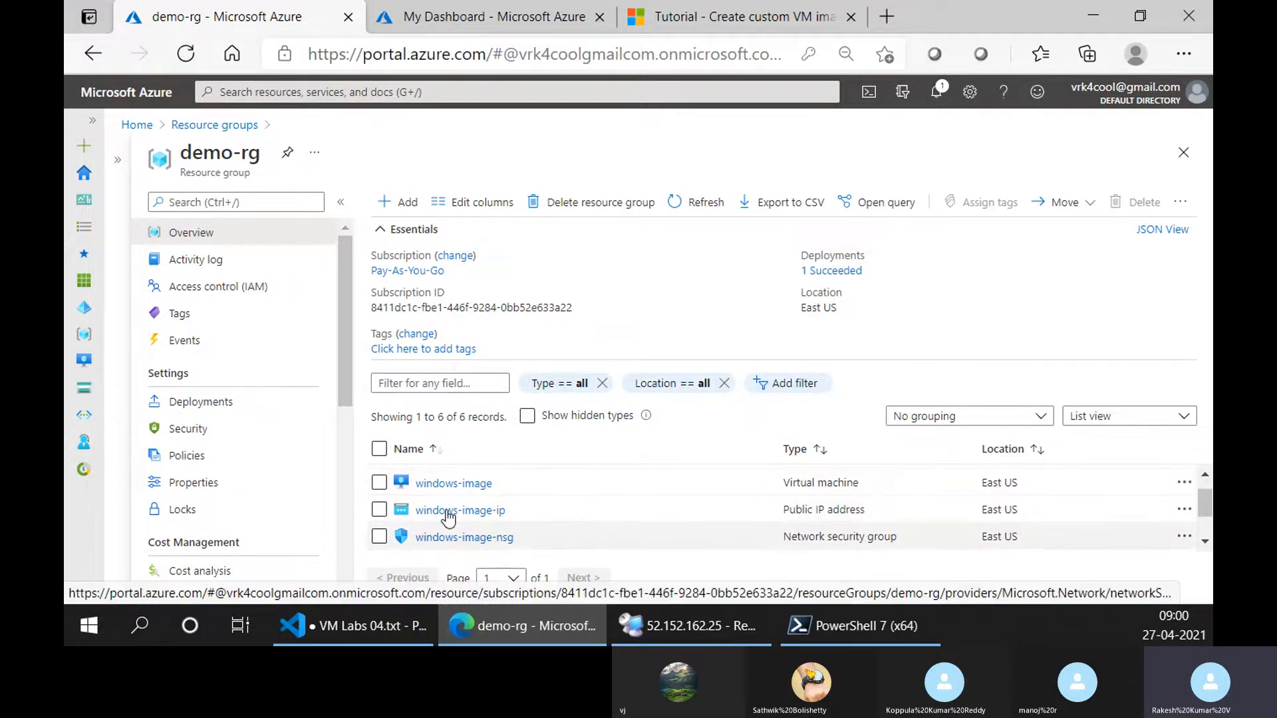
left_click(449, 485)
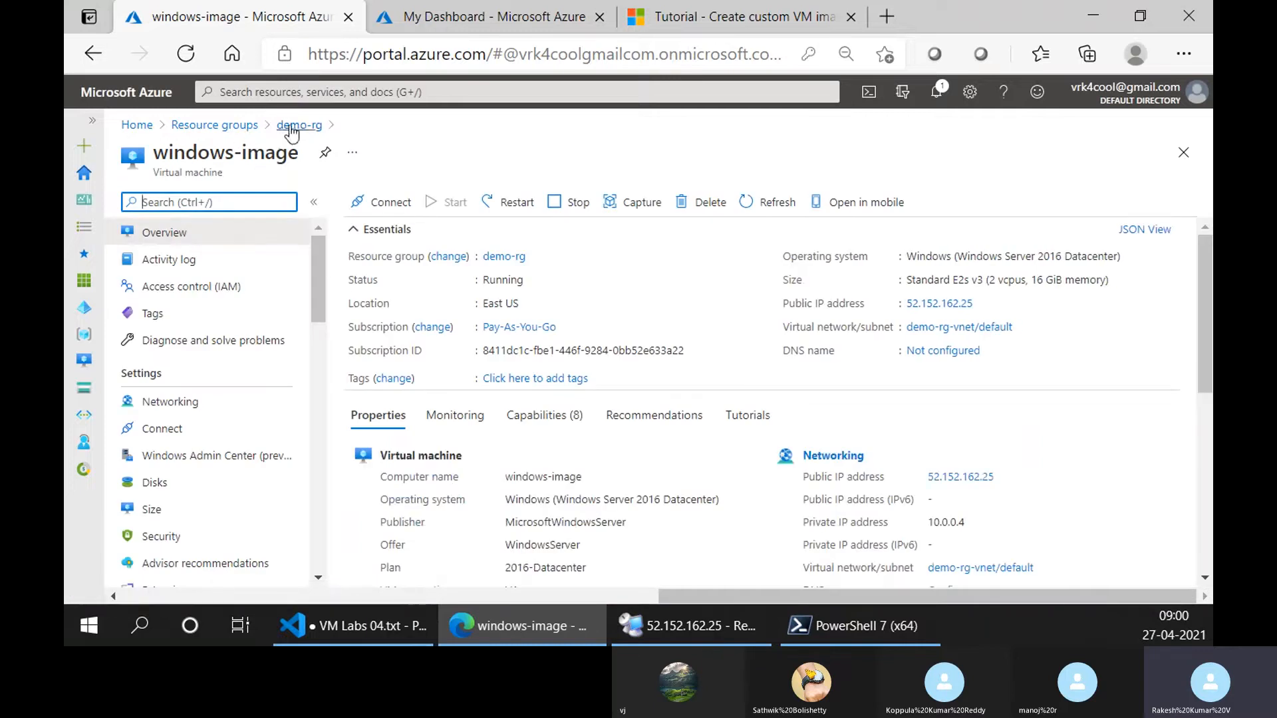
Choose Bastion as the connection method for windows-image, read its service description, and proceed to the Bastion setup.
left_click(391, 203)
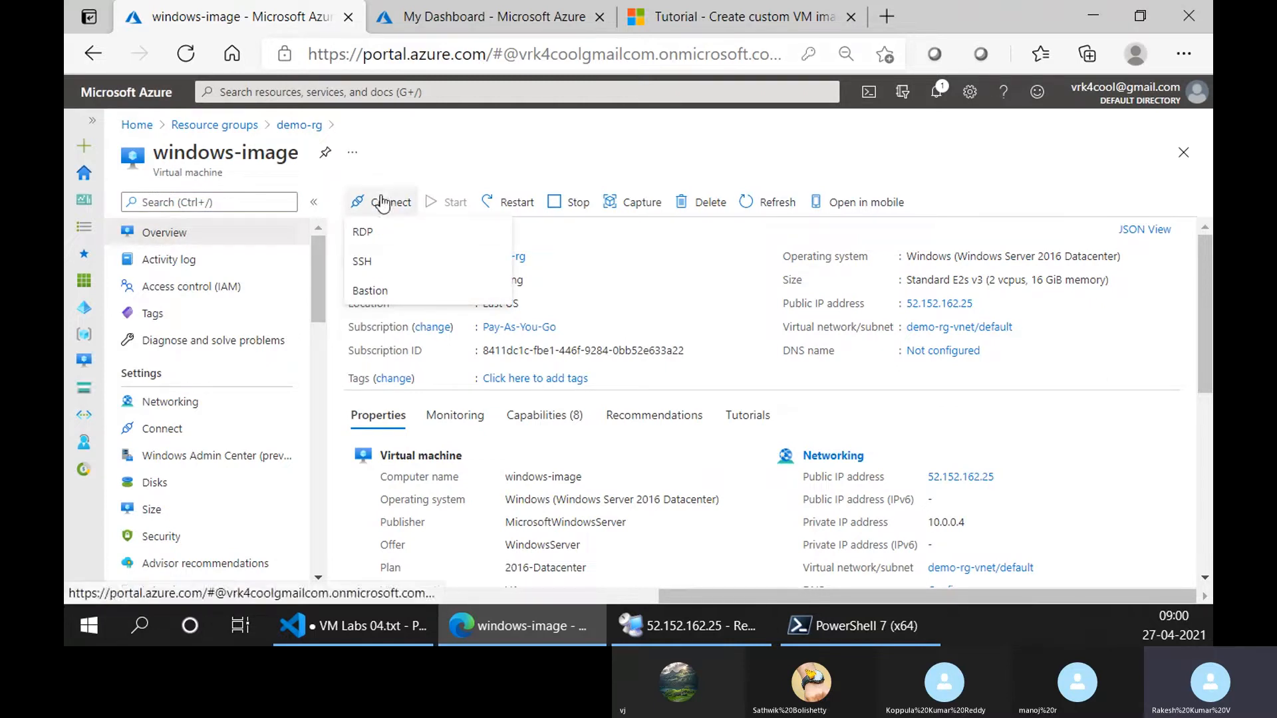
left_click(371, 293)
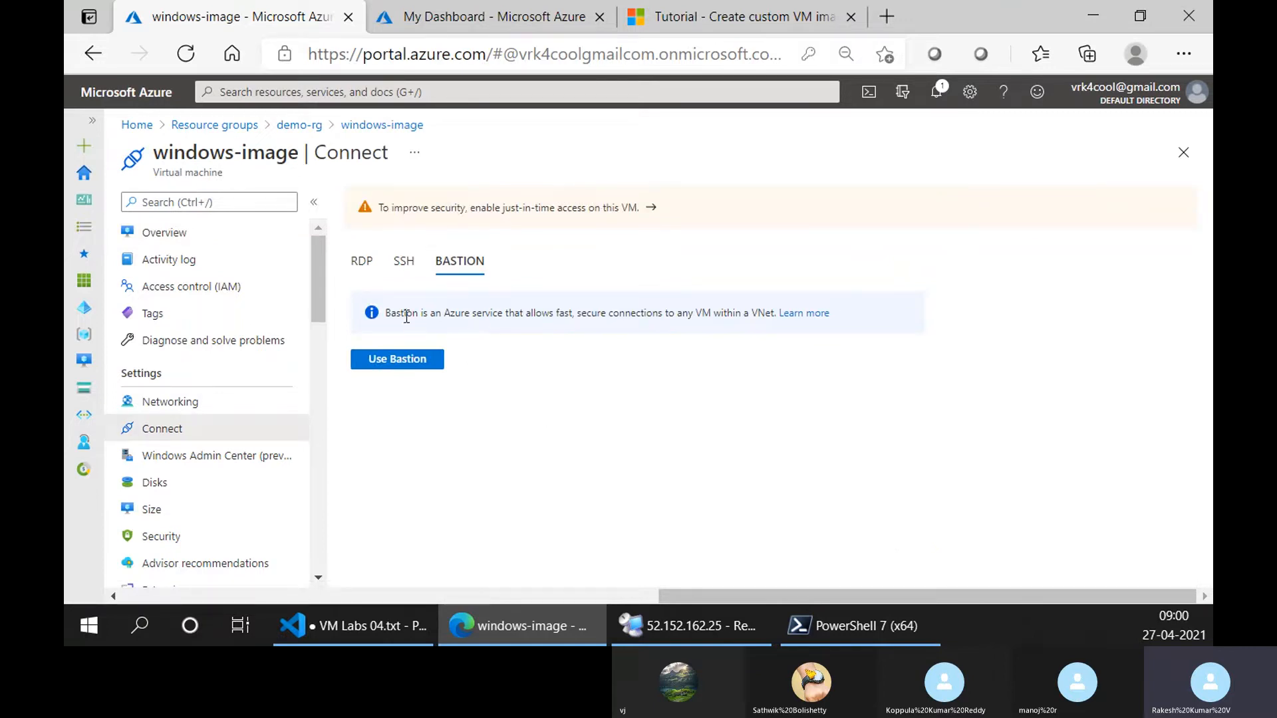
left_click_drag(407, 312, 739, 314)
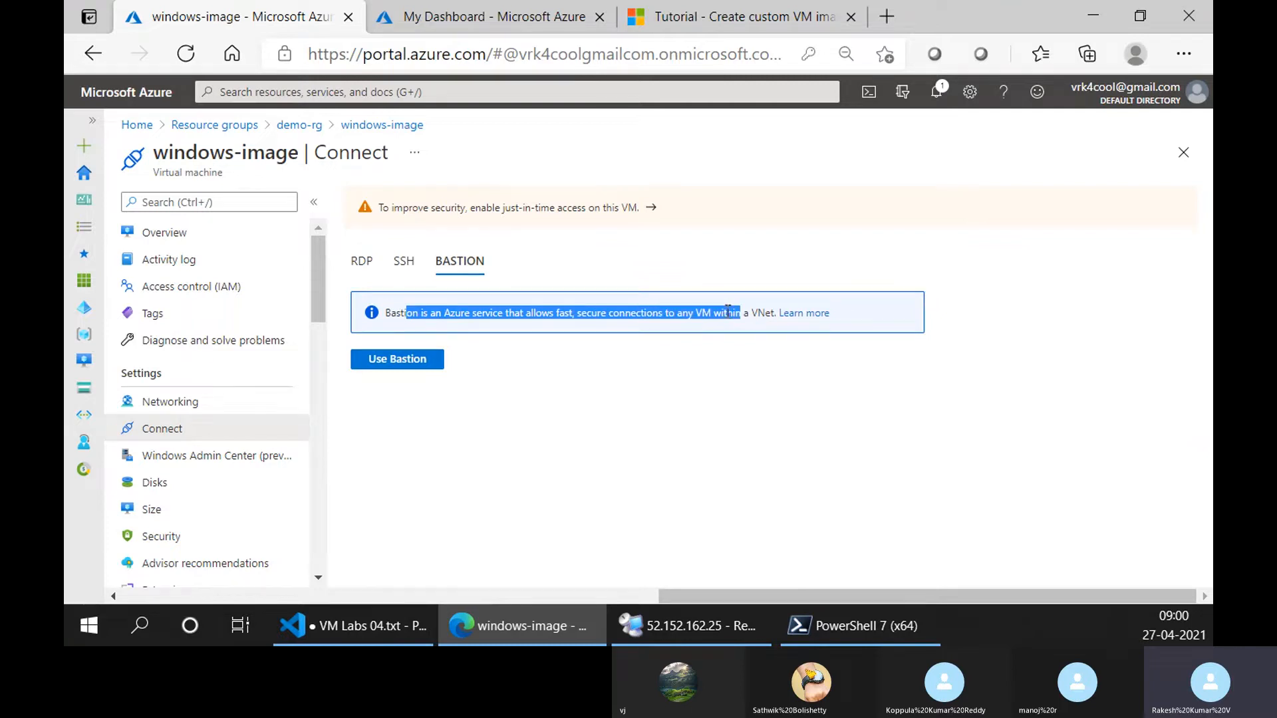
left_click(729, 311)
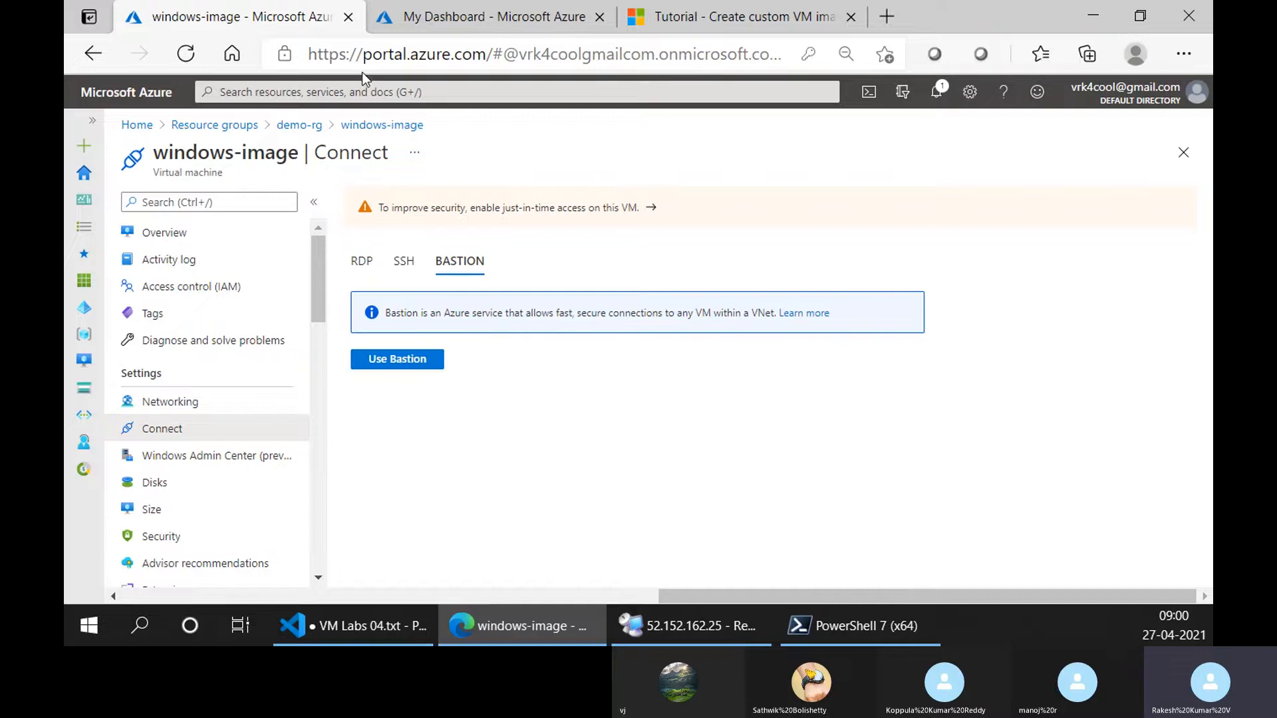
left_click(887, 20)
key("ctrl+w")
left_click(418, 360)
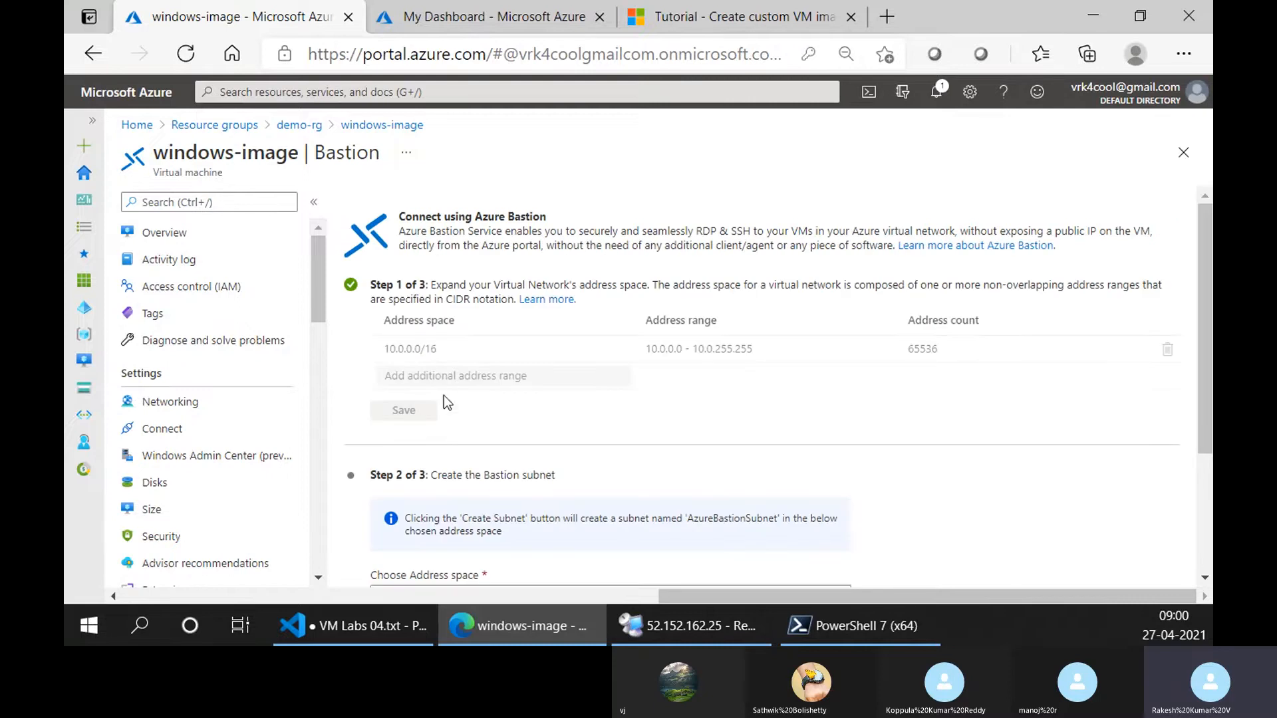
Examine the Bastion setup stages, including the virtual network address space and the Bastion subnet settings.
scroll(434, 412, "down", 1)
scroll(435, 392, "up", 1)
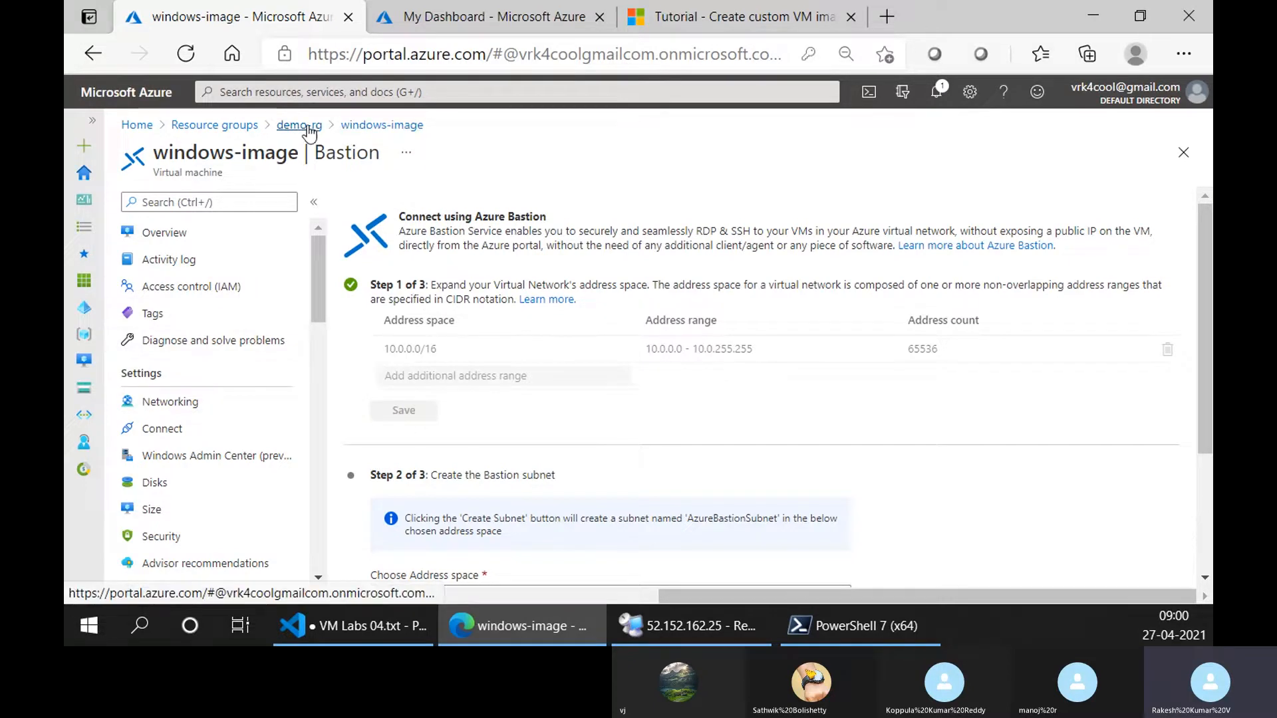
scroll(482, 393, "down", 3)
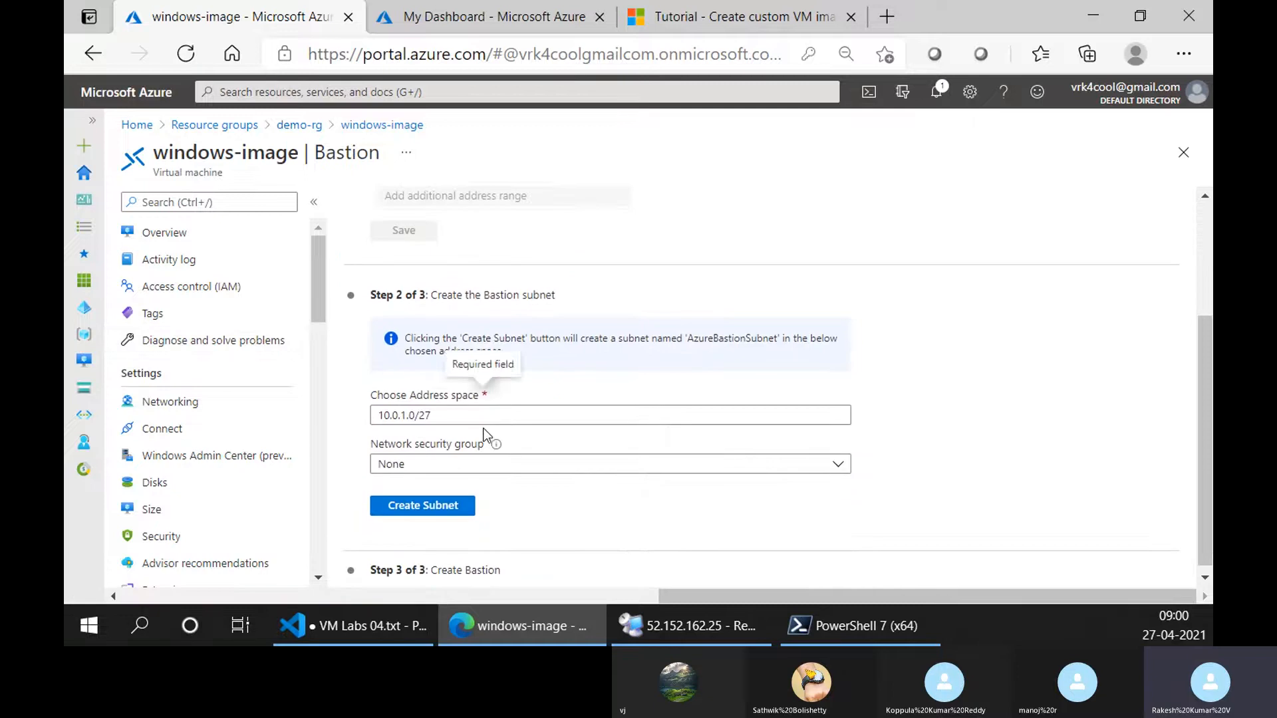
scroll(484, 430, "up", 1)
scroll(484, 430, "up", 1)
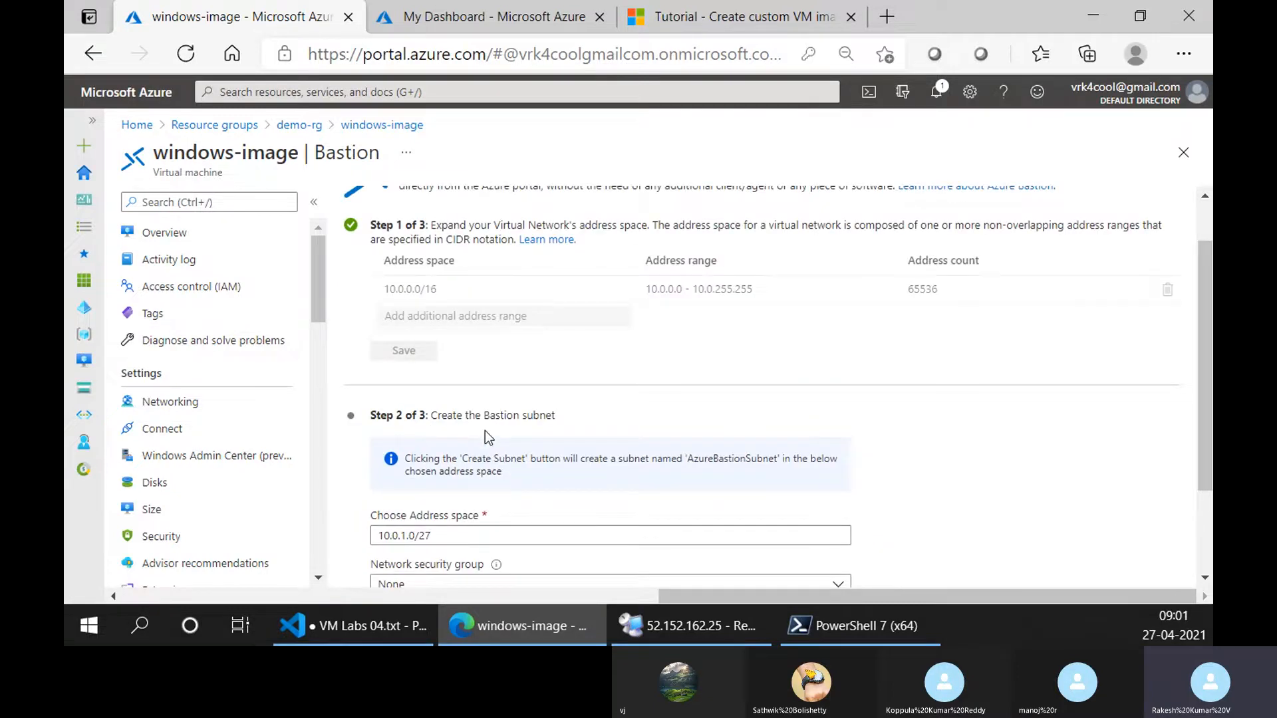
scroll(485, 431, "down", 3)
scroll(486, 432, "up", 2)
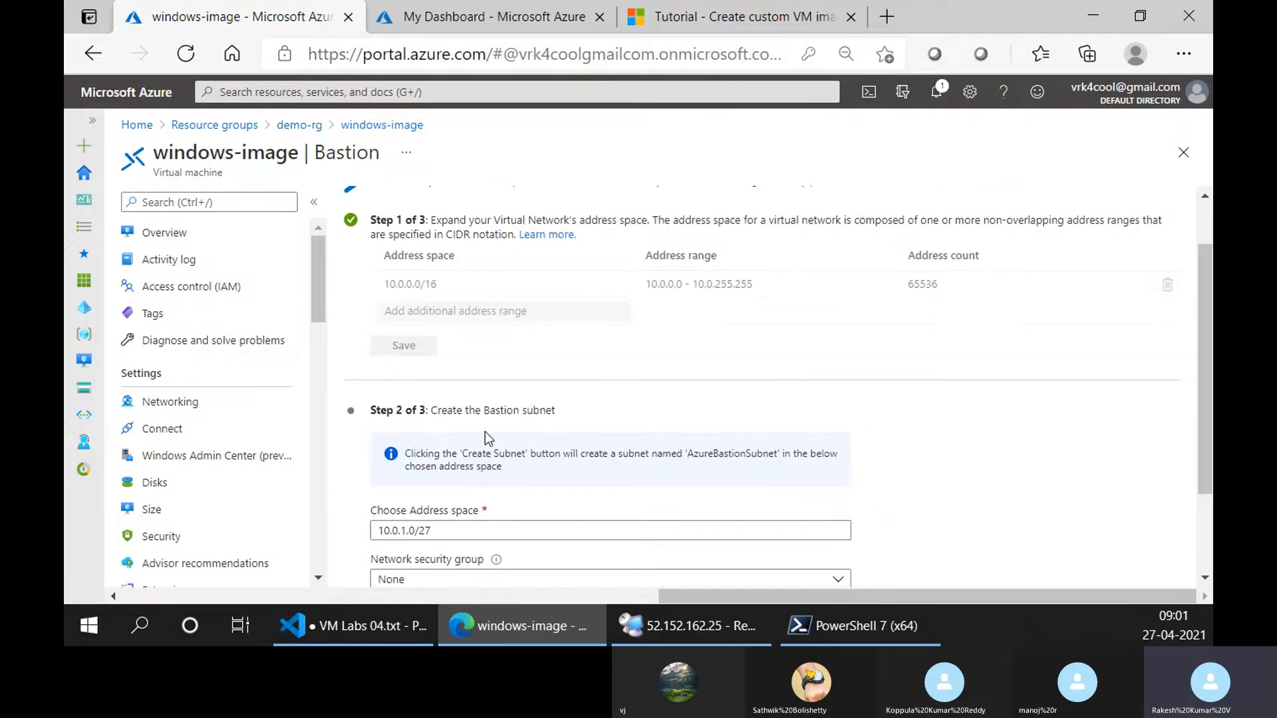
scroll(485, 432, "down", 2)
scroll(484, 432, "up", 3)
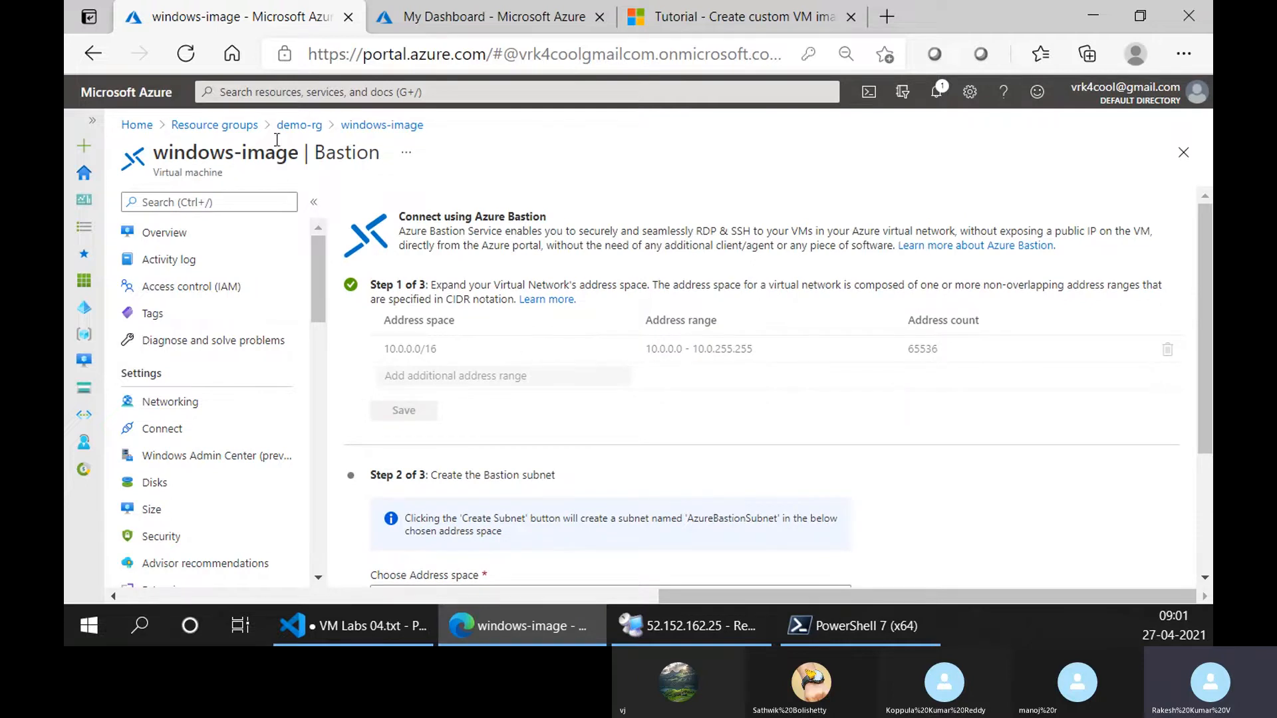
Return to the demo-rg resource group and inspect the address space of the demo-rg-vnet virtual network.
left_click(299, 124)
scroll(494, 495, "down", 3)
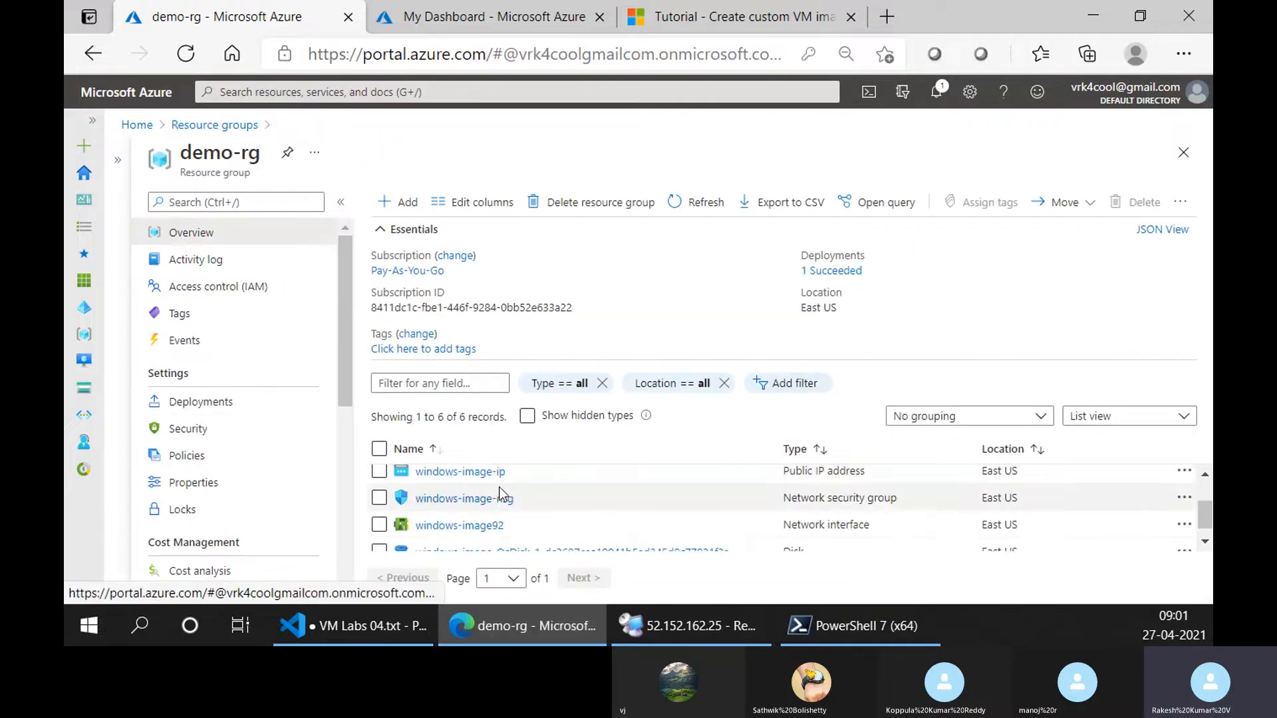
scroll(497, 532, "up", 1)
scroll(489, 522, "up", 3)
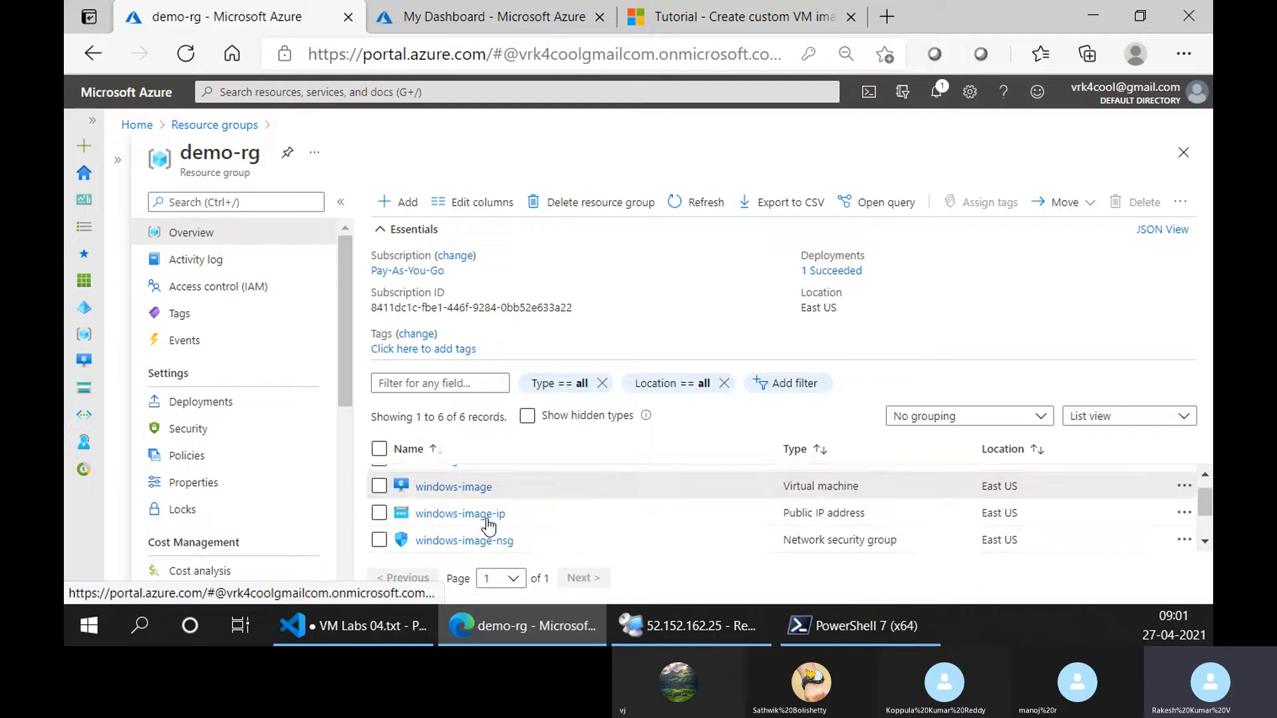
left_click(474, 479)
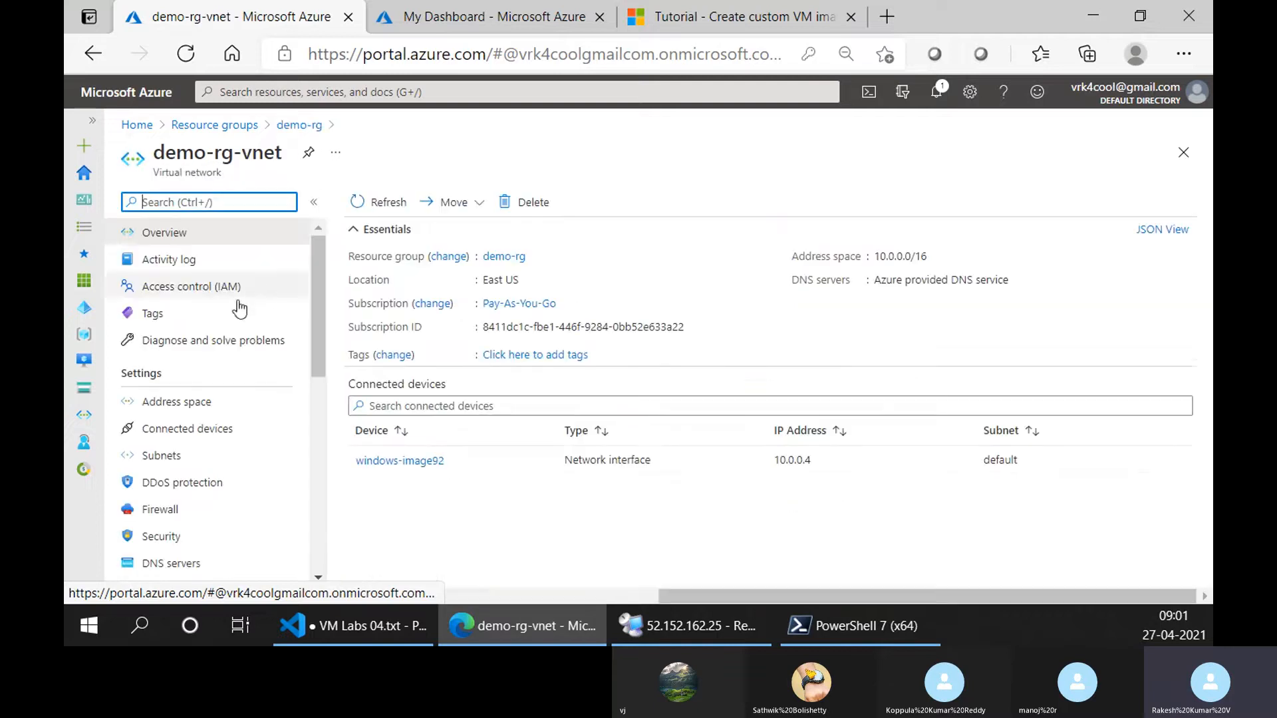
left_click(212, 402)
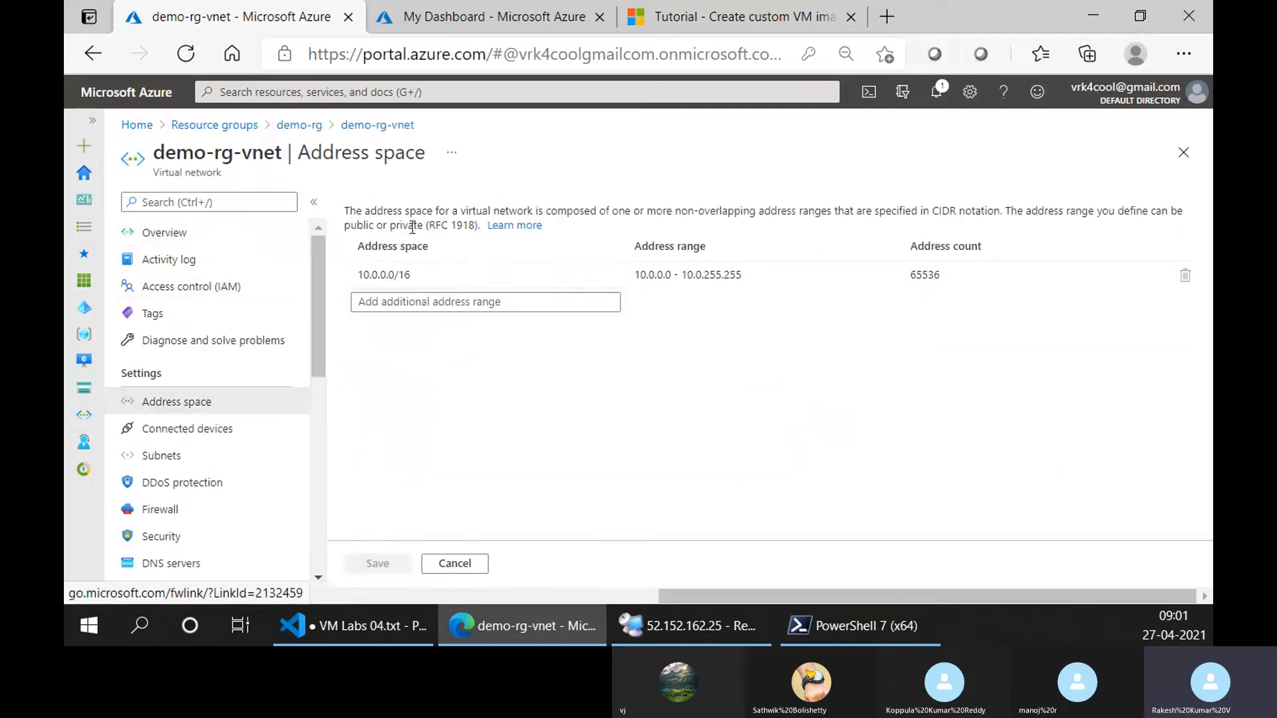
left_click(418, 274)
Go back through demo-rg to the windows-image VM and reopen its Bastion setup.
left_click(301, 125)
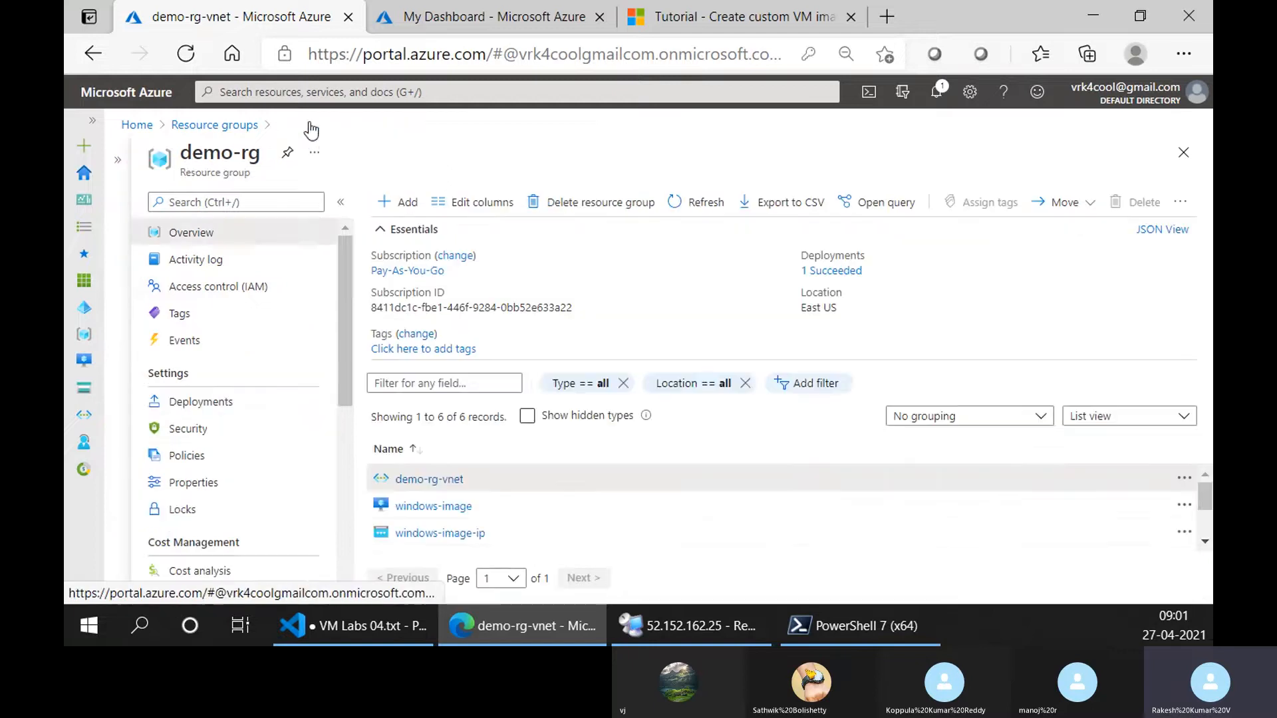
left_click(441, 507)
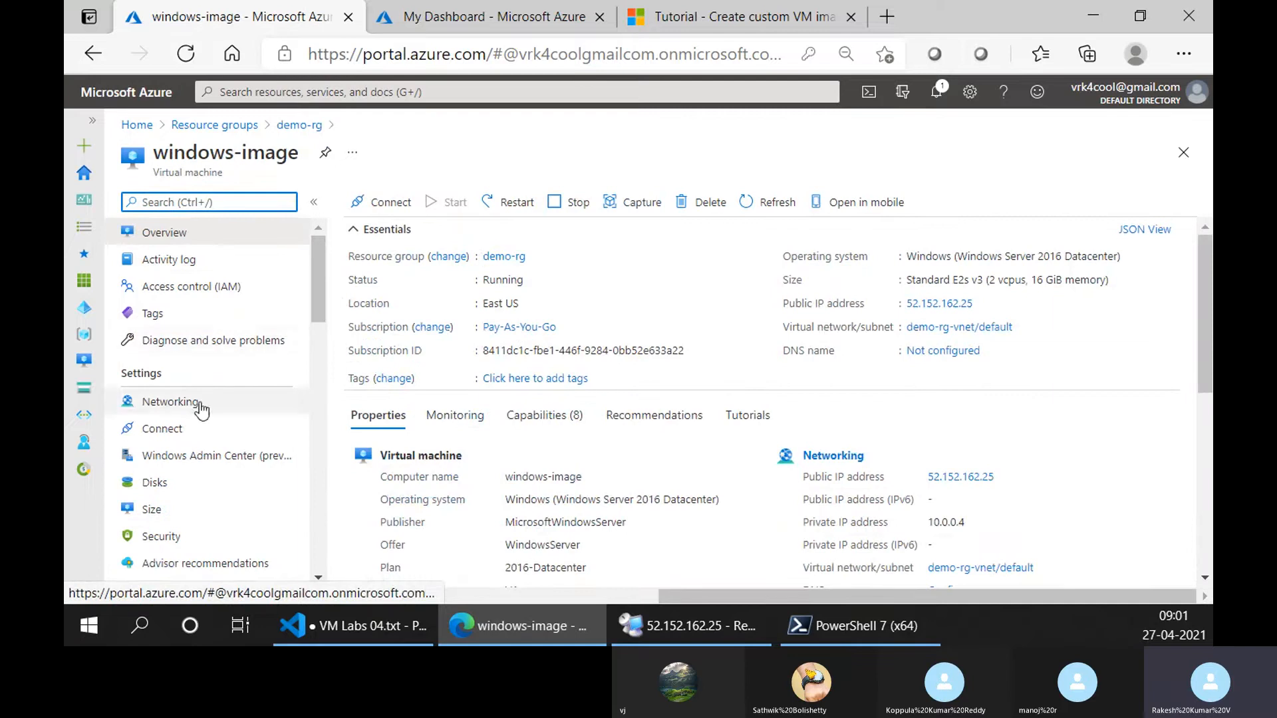
left_click(383, 202)
left_click(380, 289)
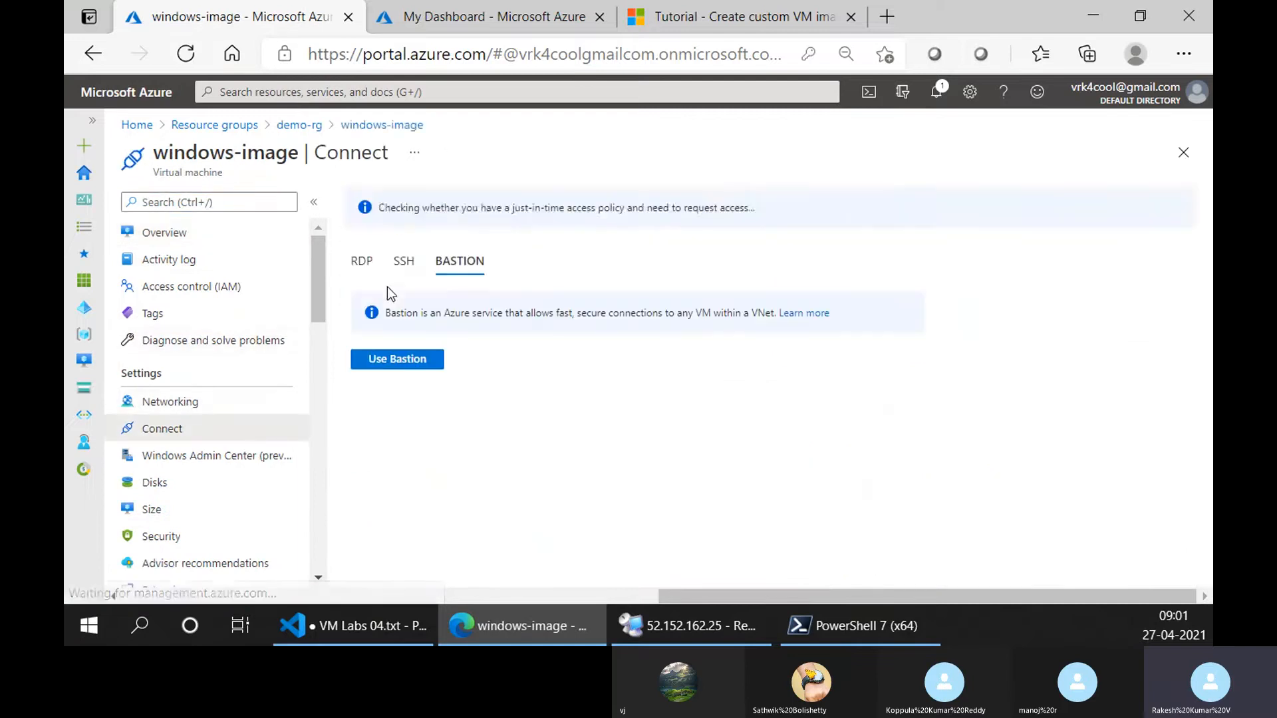
left_click(411, 359)
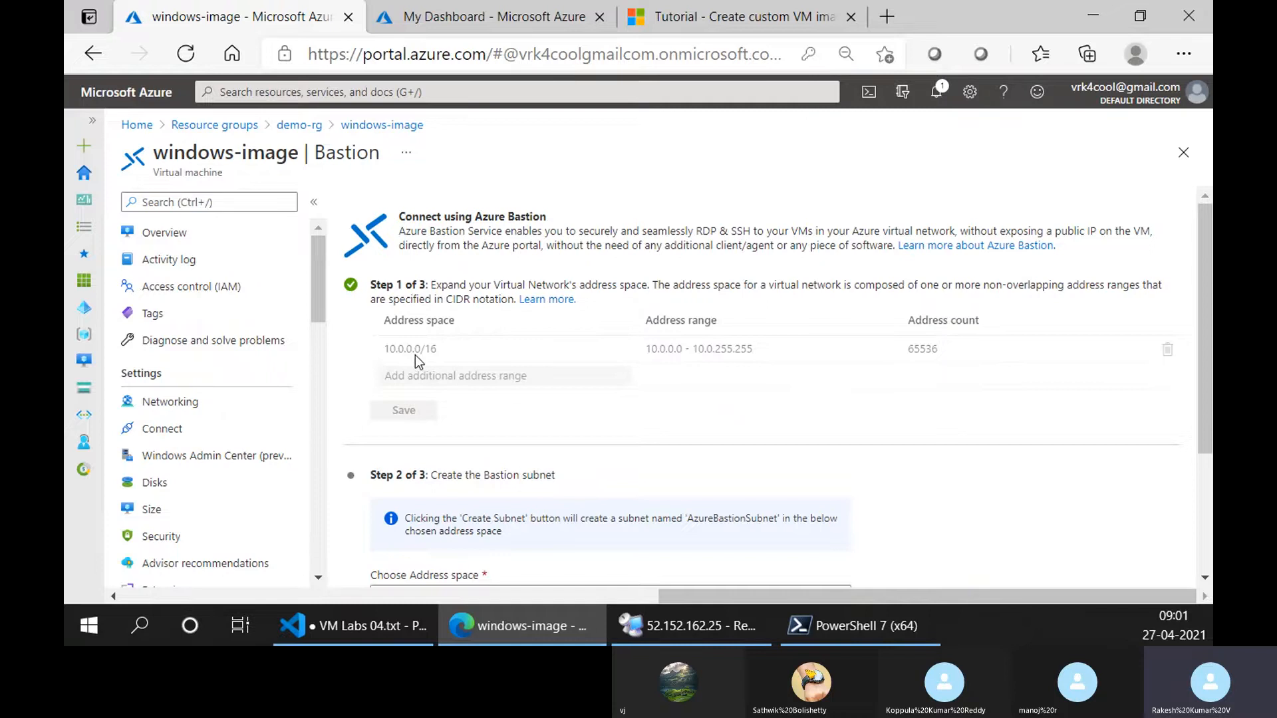
Compare the virtual network's address space, range and address count with the address space proposed for the Bastion subnet.
scroll(421, 482, "down", 2)
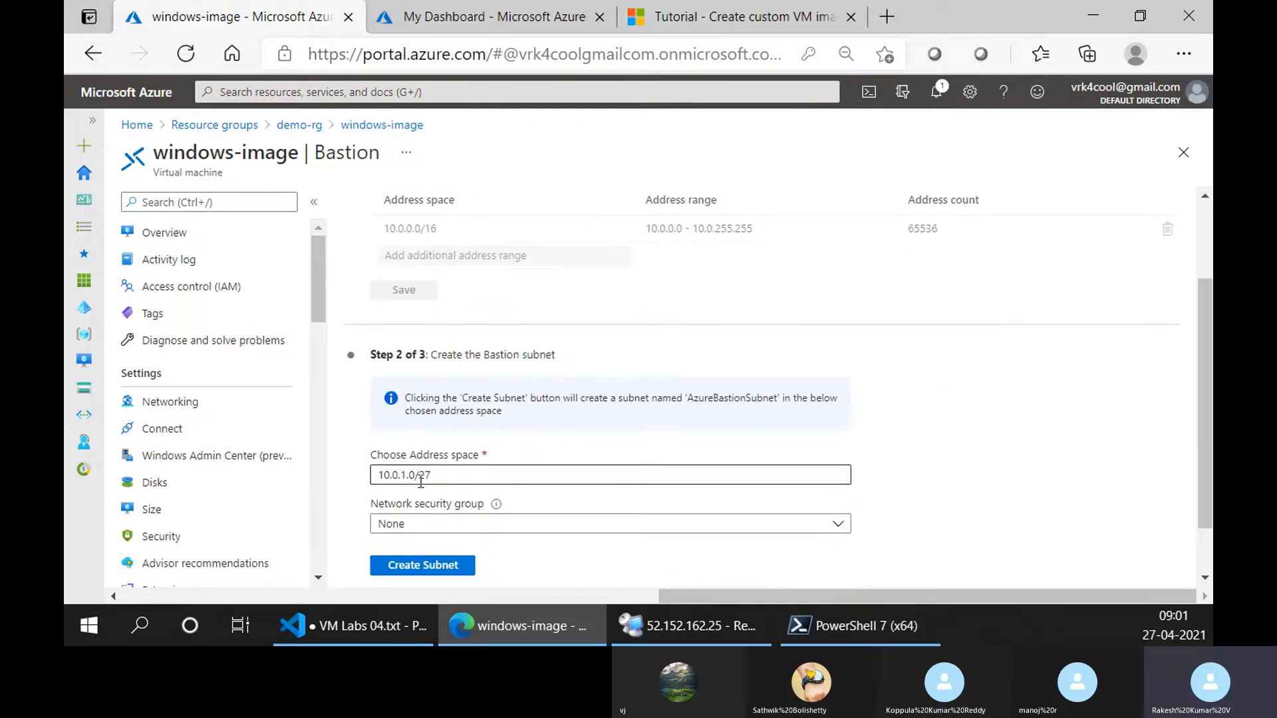
scroll(457, 432, "down", 1)
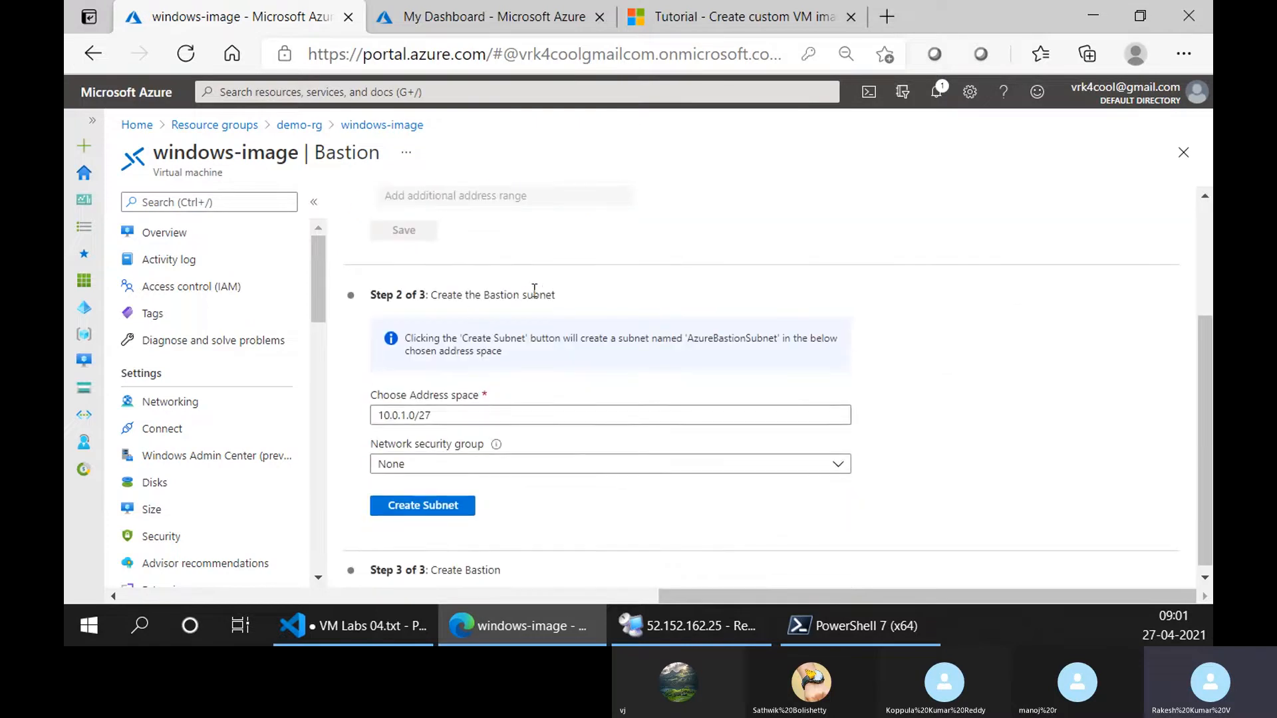
left_click(452, 413)
double_click(452, 413)
scroll(552, 351, "up", 3)
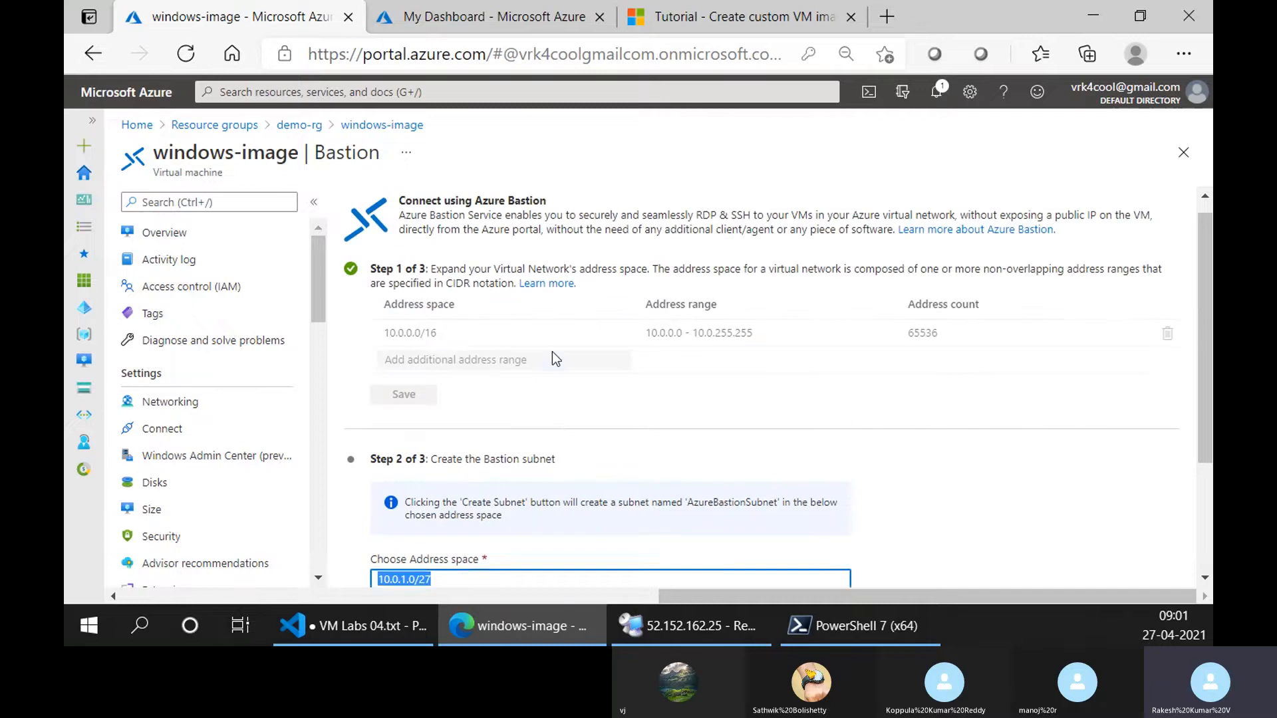
double_click(427, 348)
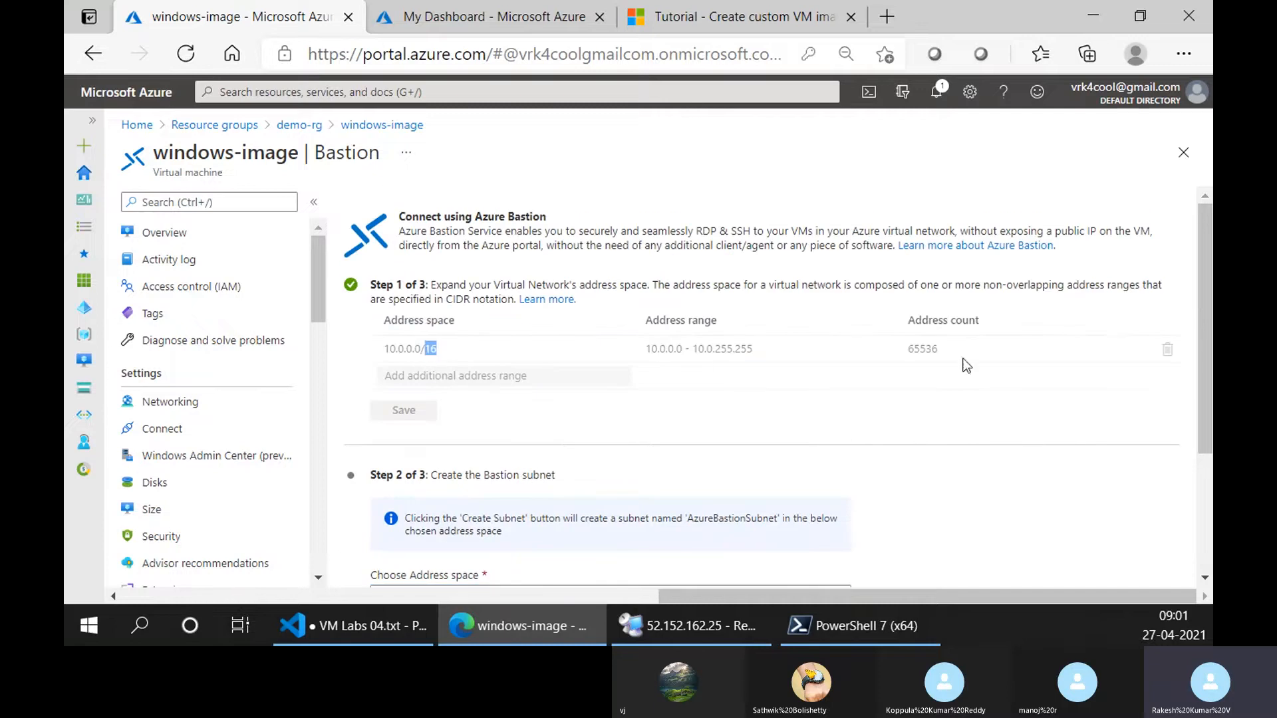
left_click_drag(930, 350, 905, 349)
scroll(564, 459, "down", 3)
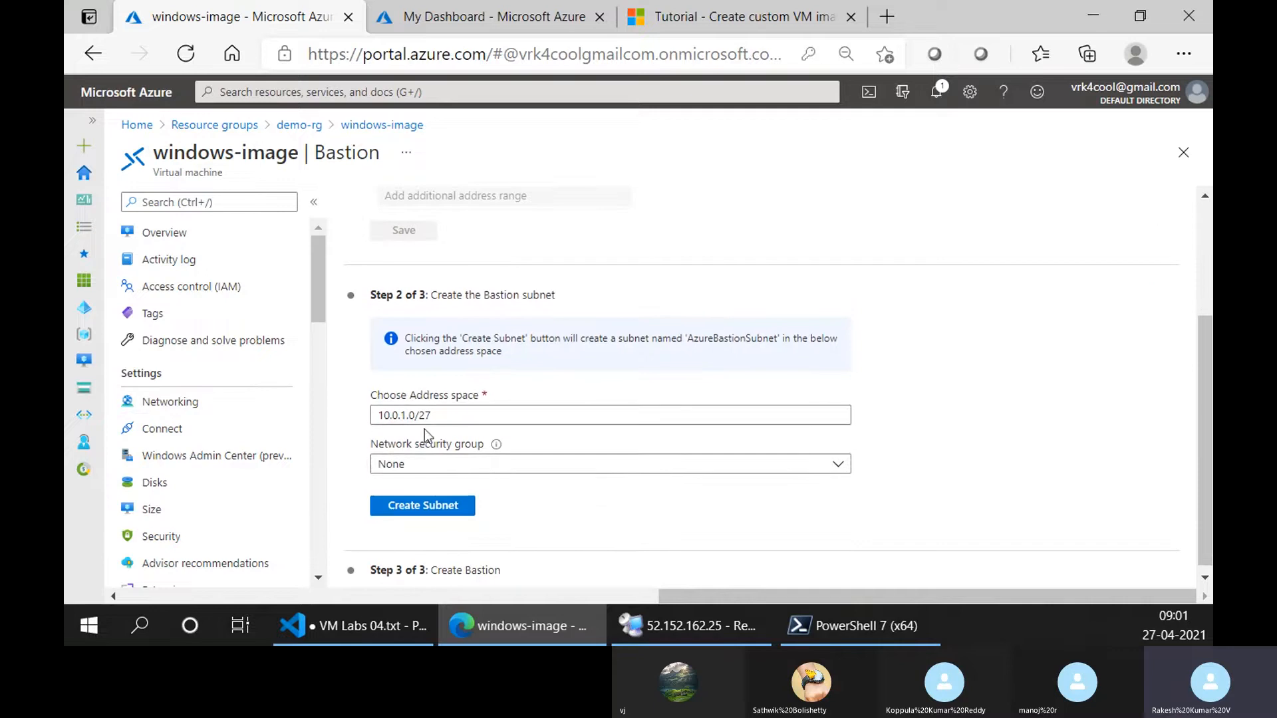
left_click_drag(484, 296, 556, 297)
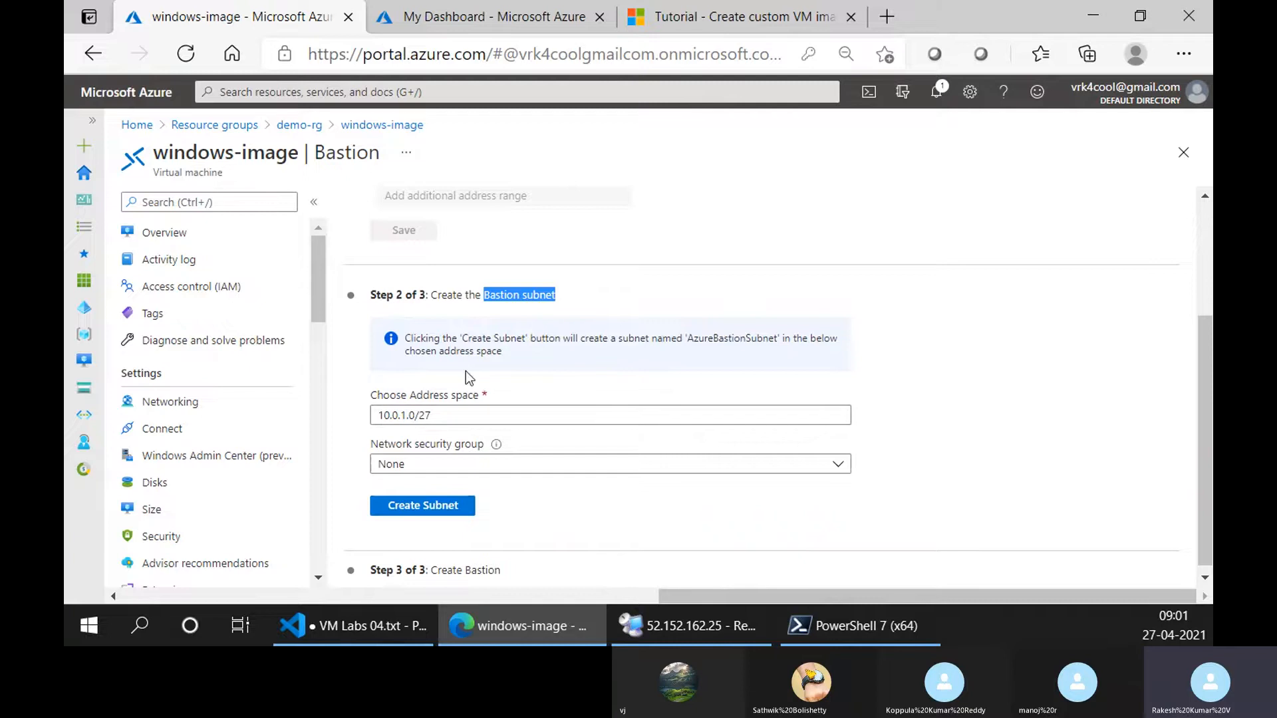
scroll(465, 371, "up", 1)
scroll(482, 363, "down", 2)
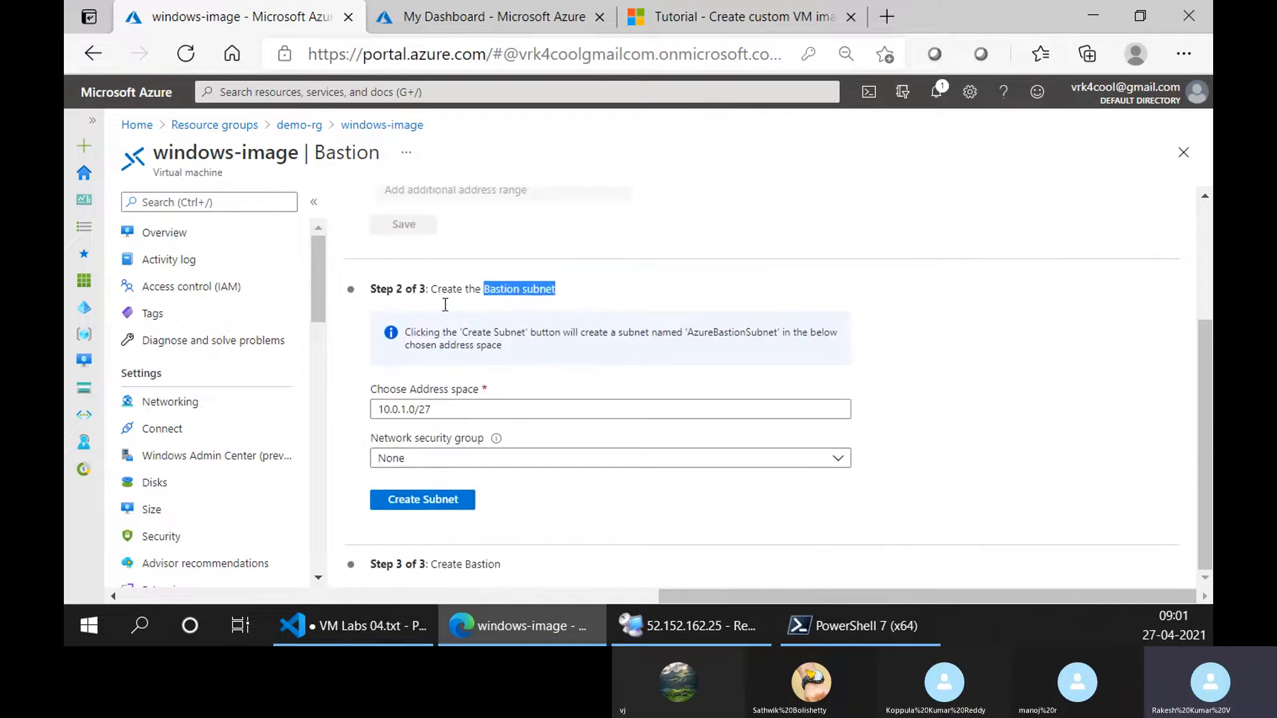
scroll(453, 301, "up", 3)
left_click_drag(390, 343, 951, 347)
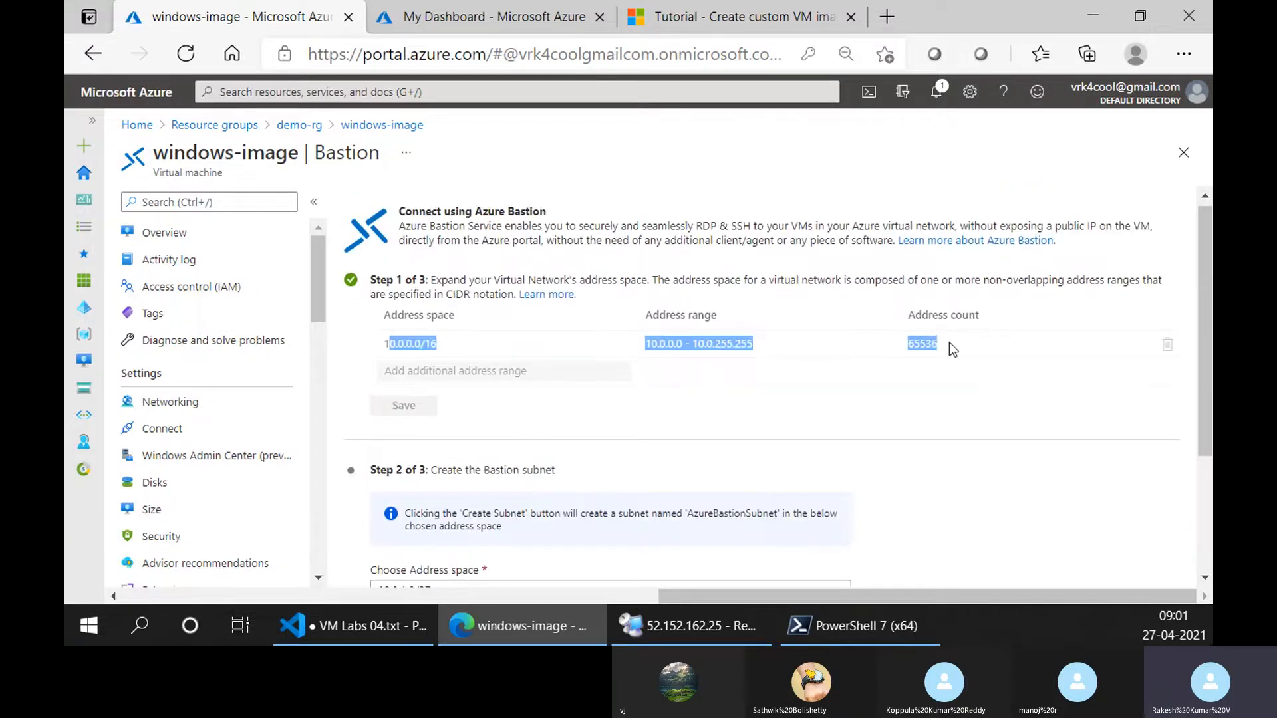
Create the Bastion subnet with address space 10.0.1.0/27 and no network security group.
scroll(403, 346, "down", 2)
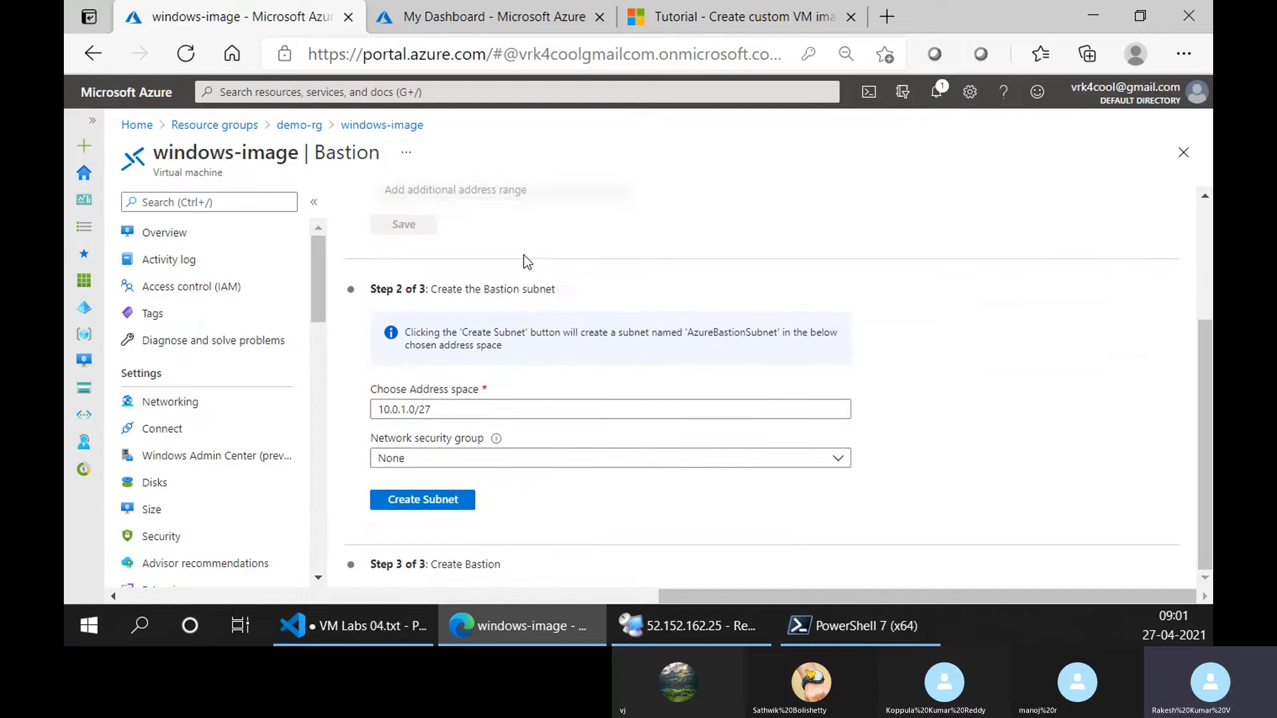
scroll(354, 299, "up", 2)
scroll(691, 394, "down", 3)
left_click(422, 505)
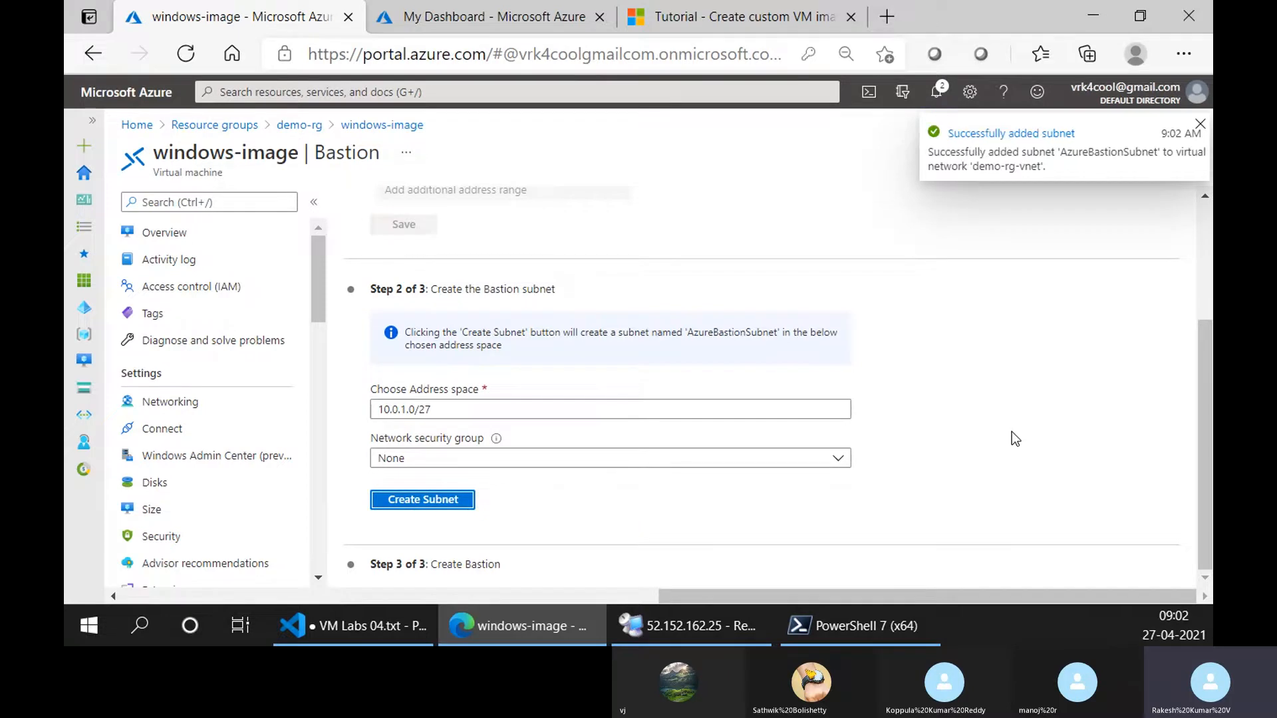
scroll(1012, 432, "up", 3)
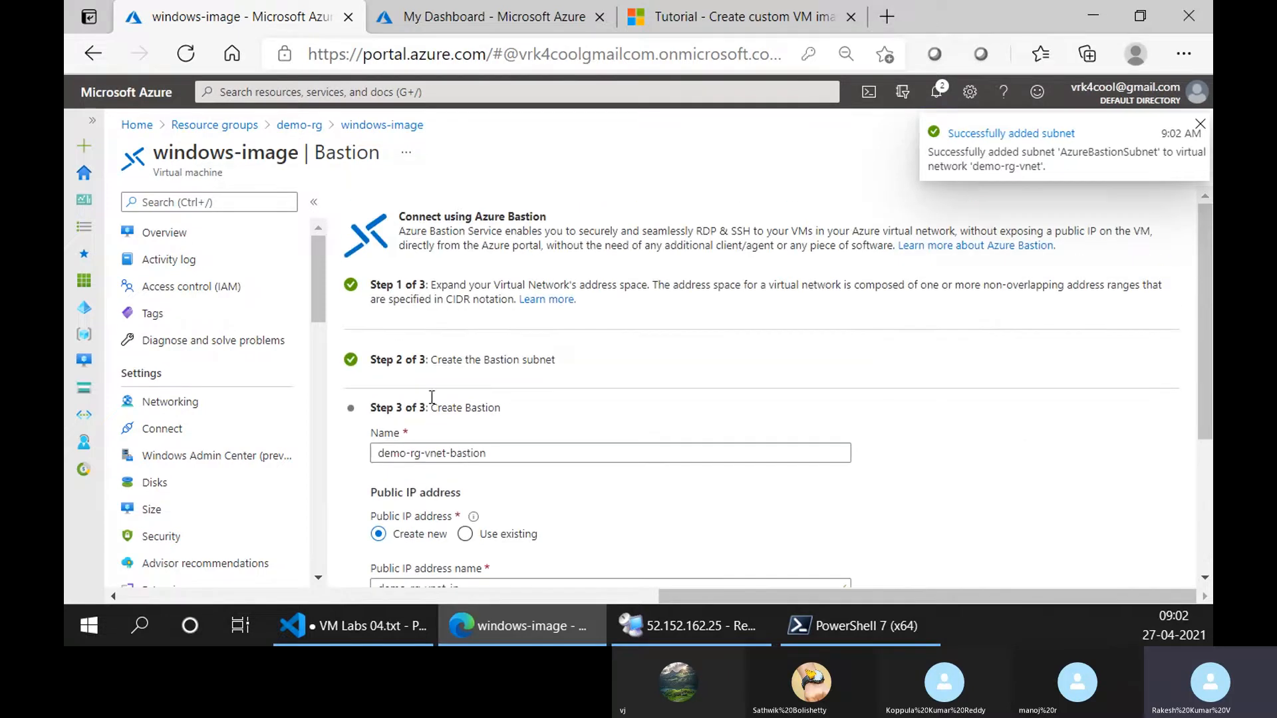
Review the Bastion creation settings: the proposed name, public IP address name, SKU and assignment, plus the setup stages before them.
scroll(473, 362, "down", 3)
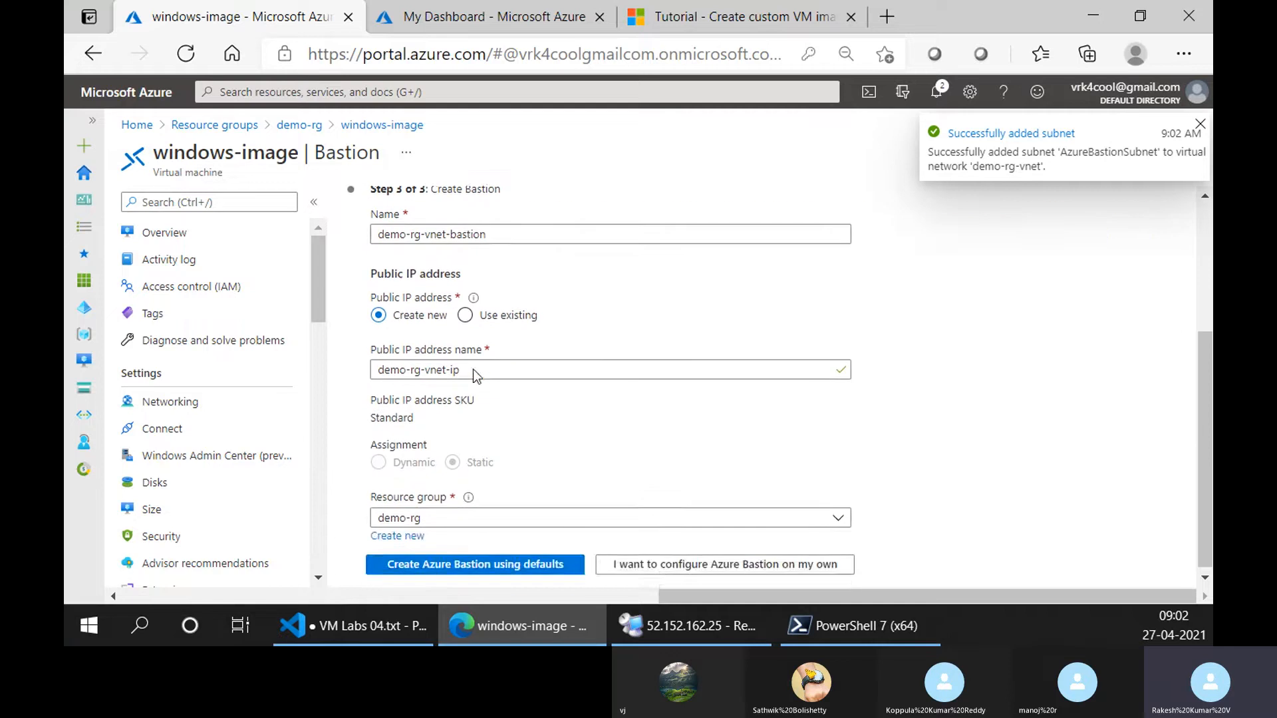
scroll(439, 312, "up", 1)
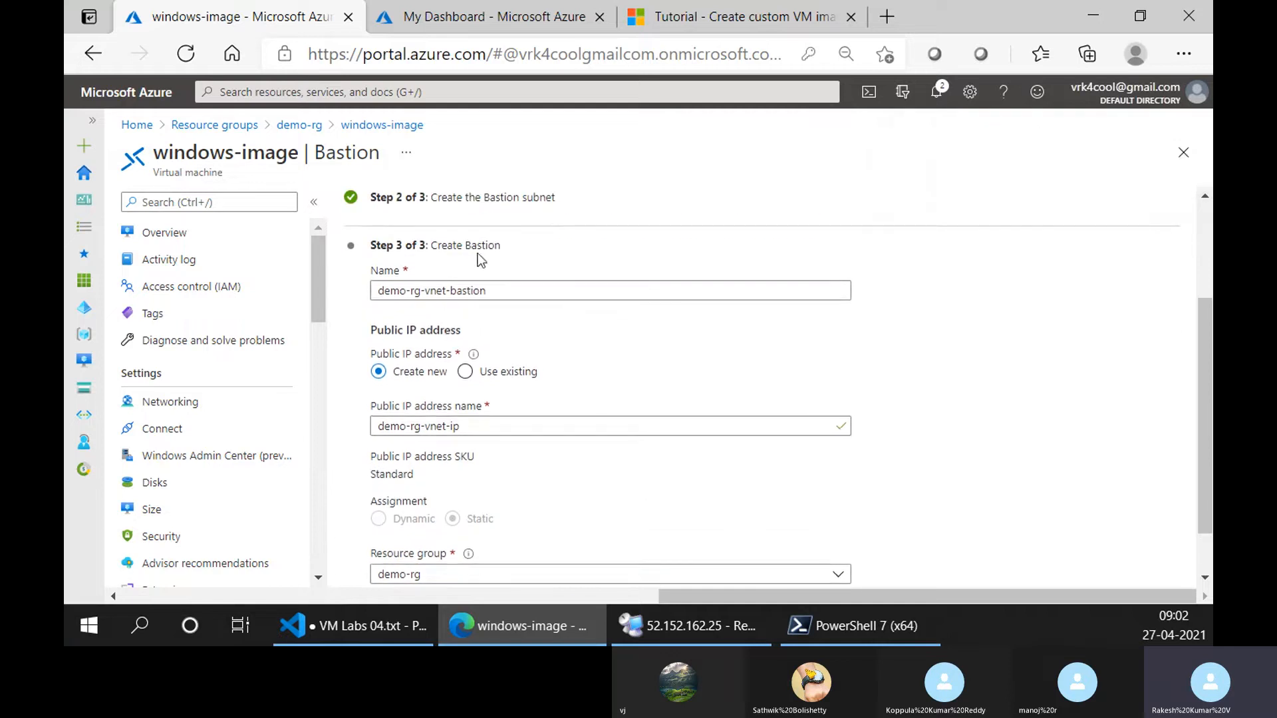
left_click_drag(484, 298, 334, 300)
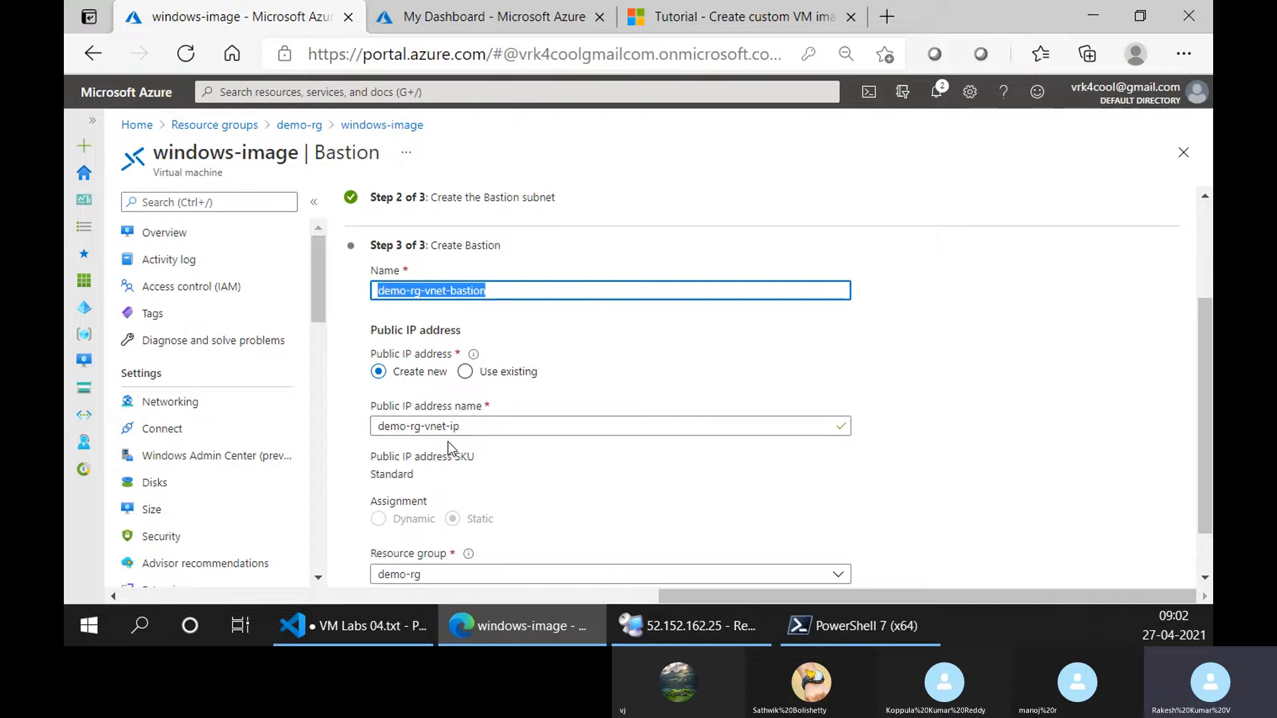
left_click_drag(407, 477, 375, 479)
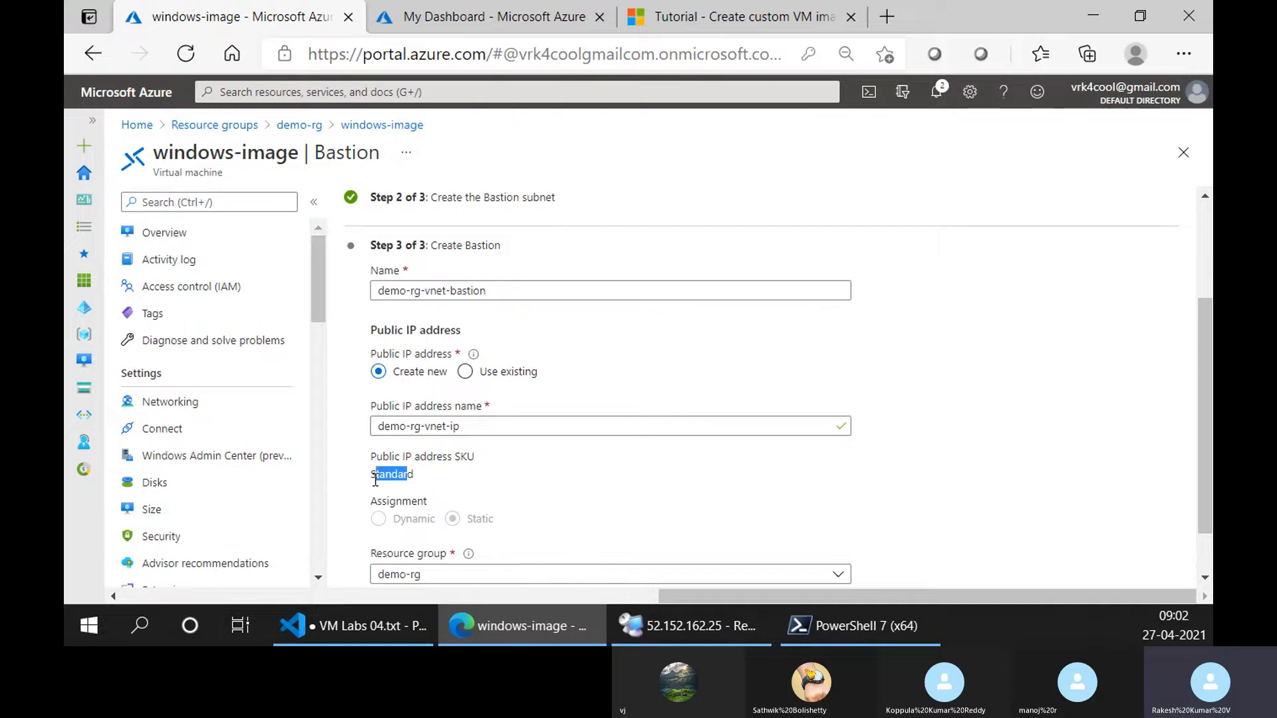
scroll(495, 469, "down", 1)
left_click_drag(488, 460, 472, 460)
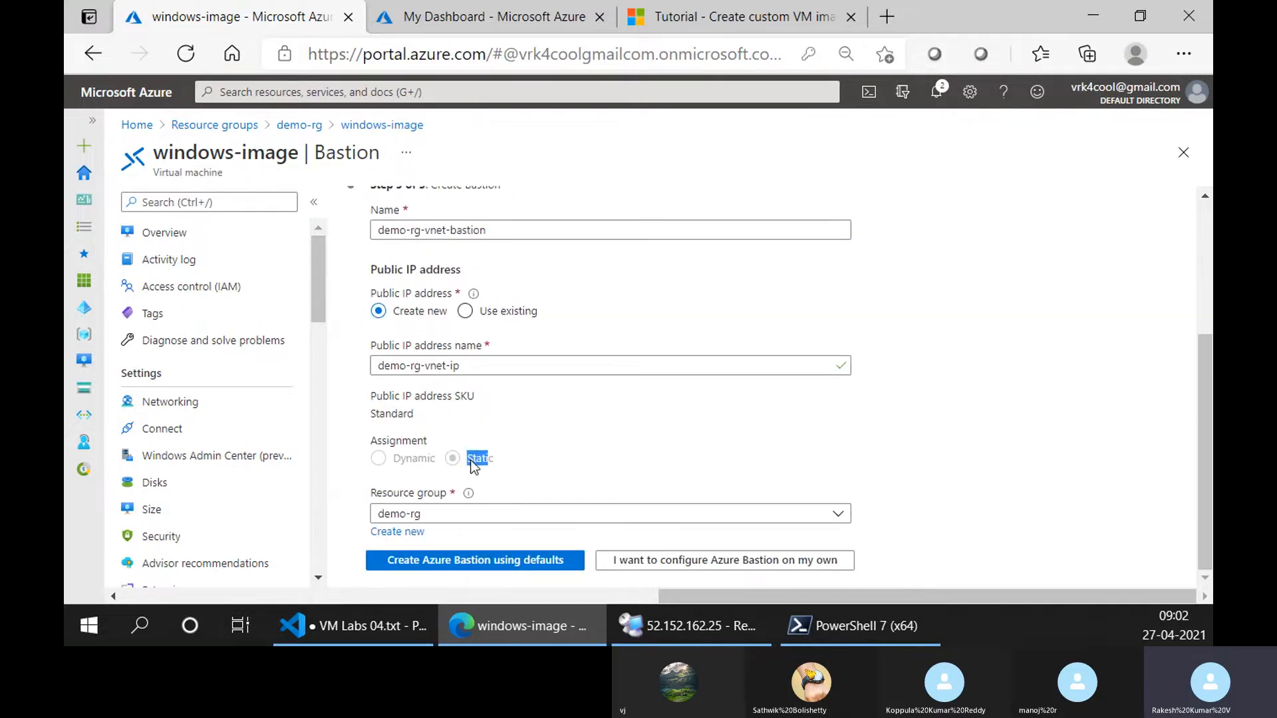
left_click(382, 392)
scroll(382, 392, "up", 4)
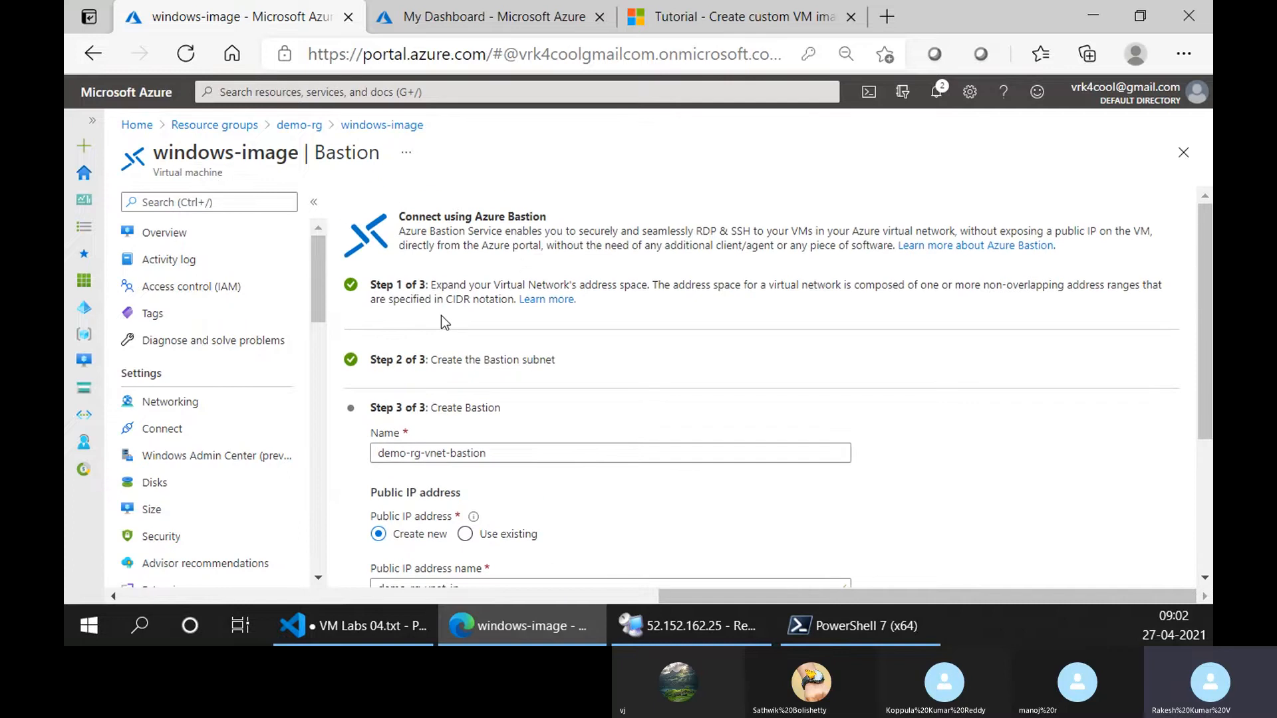
Examine the Dynamic and Static assignment options alongside the SKU of the Bastion's public IP address.
scroll(500, 371, "down", 4)
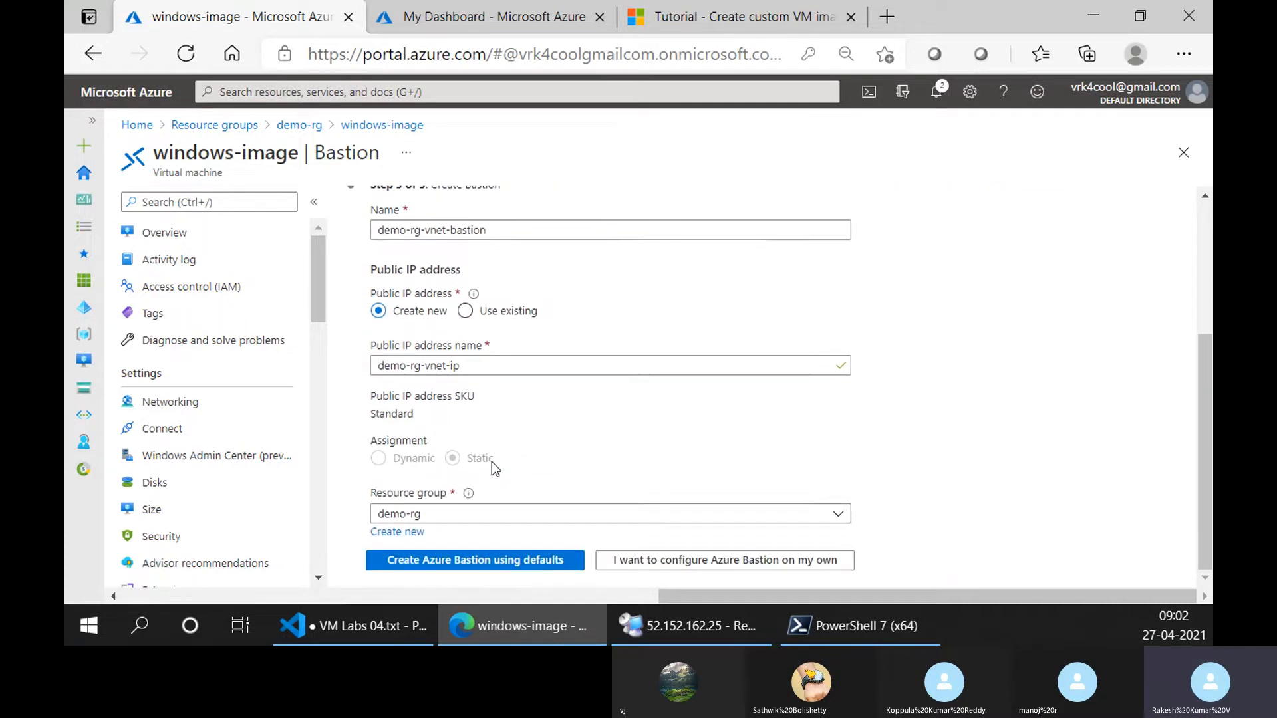
left_click_drag(435, 459, 397, 459)
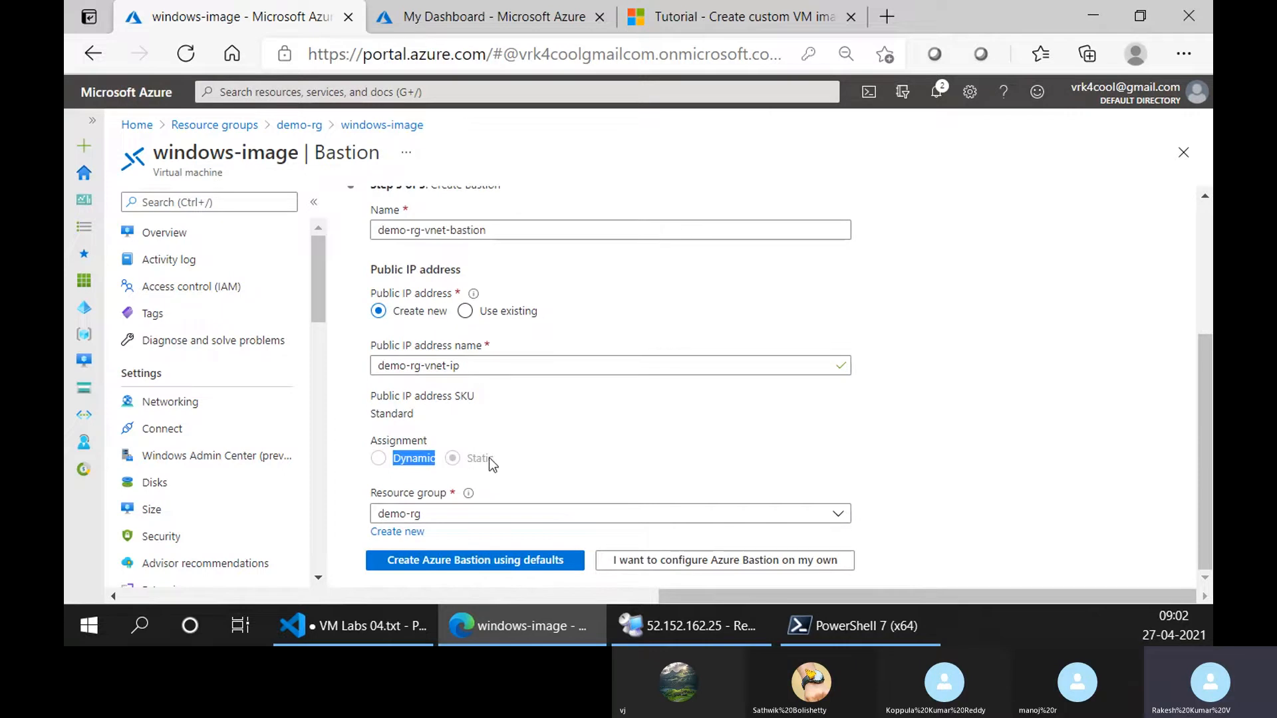
left_click_drag(489, 458, 464, 462)
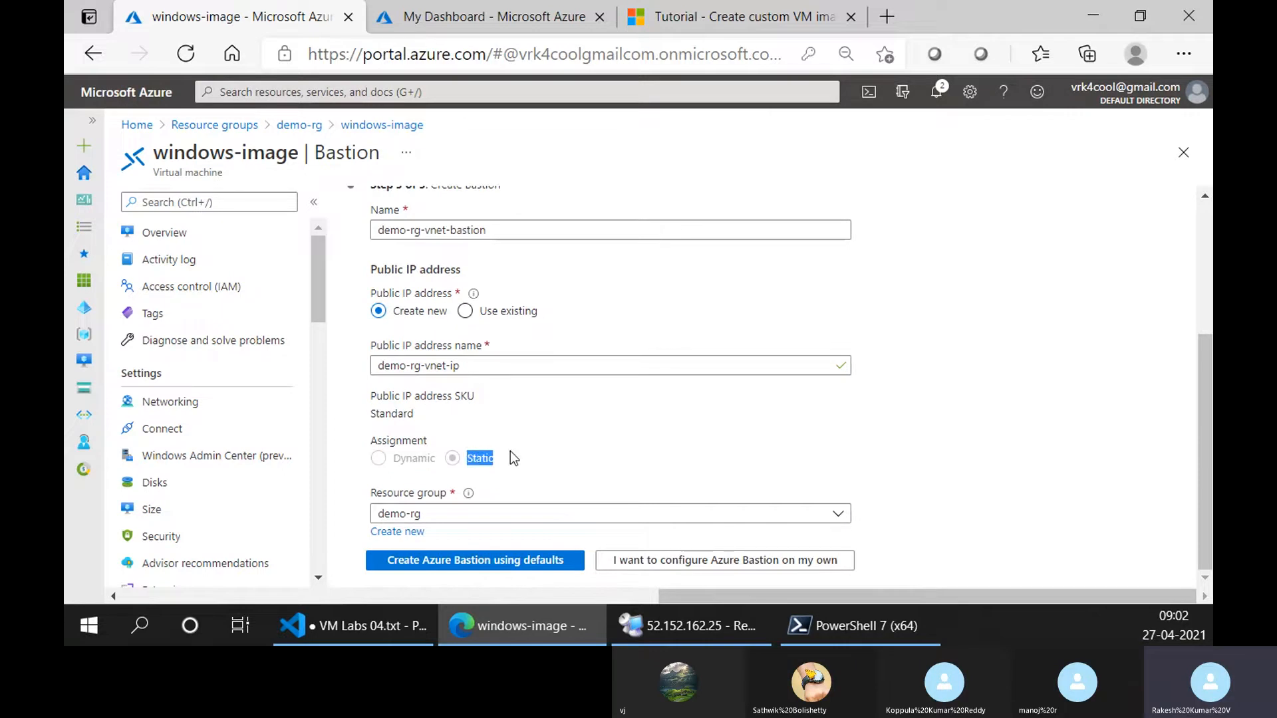
scroll(478, 422, "up", 1)
left_click_drag(414, 476, 377, 475)
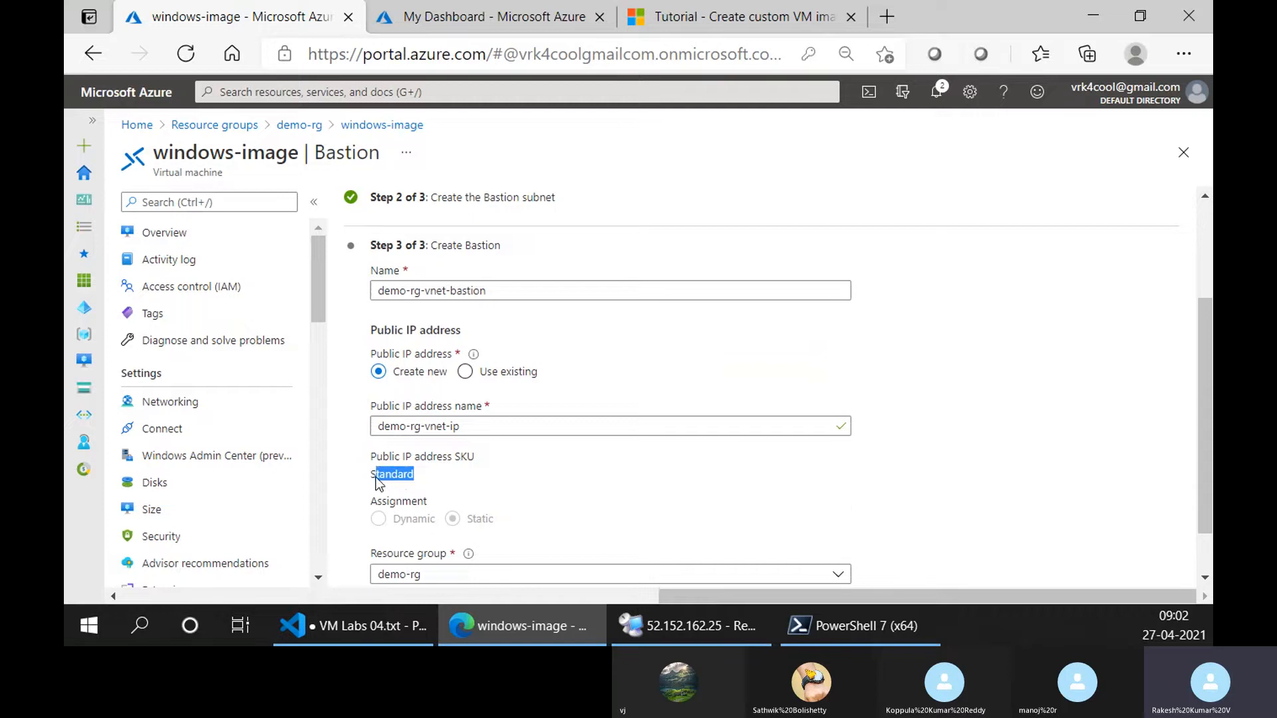
scroll(577, 452, "down", 1)
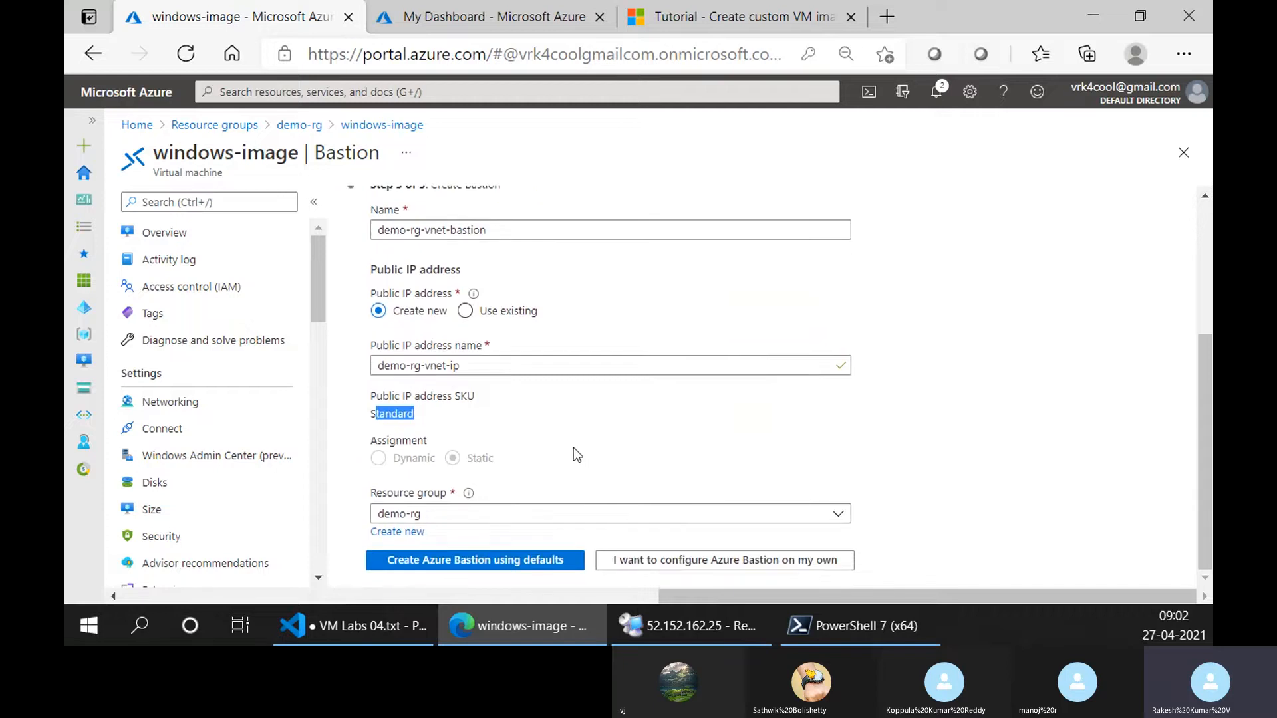
triple_click(459, 404)
double_click(461, 399)
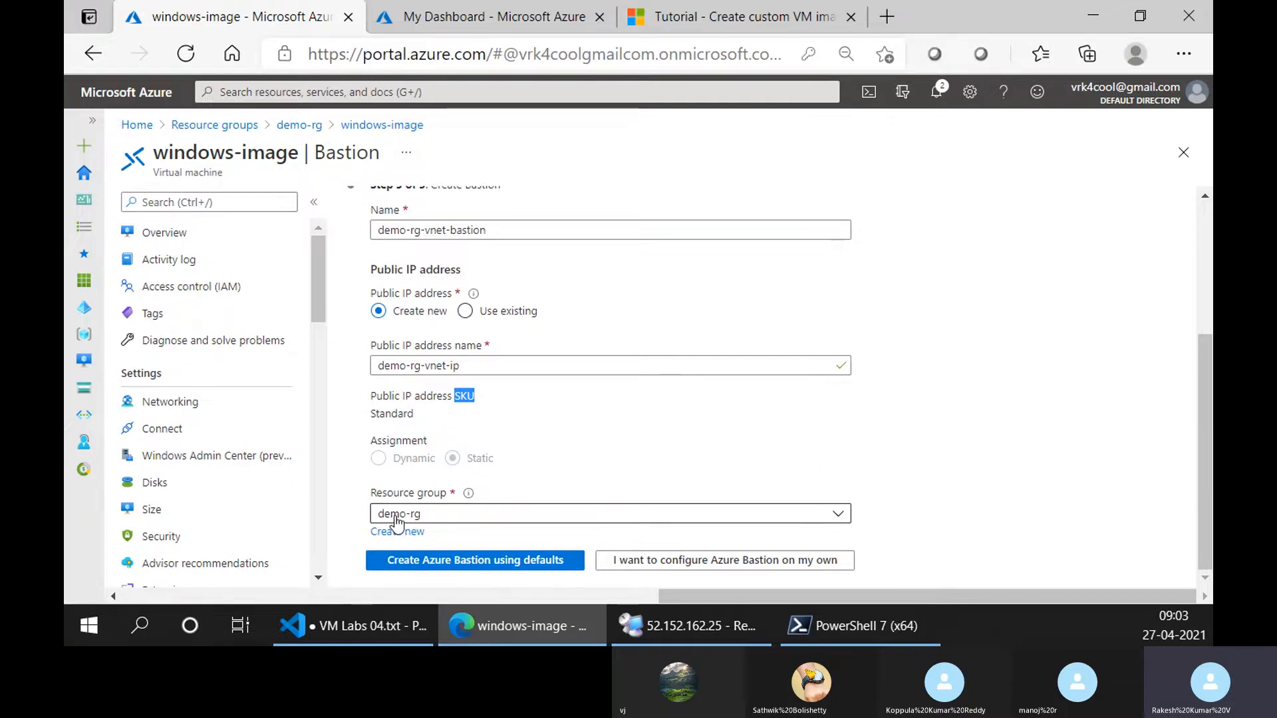
Create Azure Bastion demo-rg-vnet-bastion using the defaults, with new public IP address demo-rg-vnet-ip in resource group demo-rg.
scroll(387, 395, "up", 3)
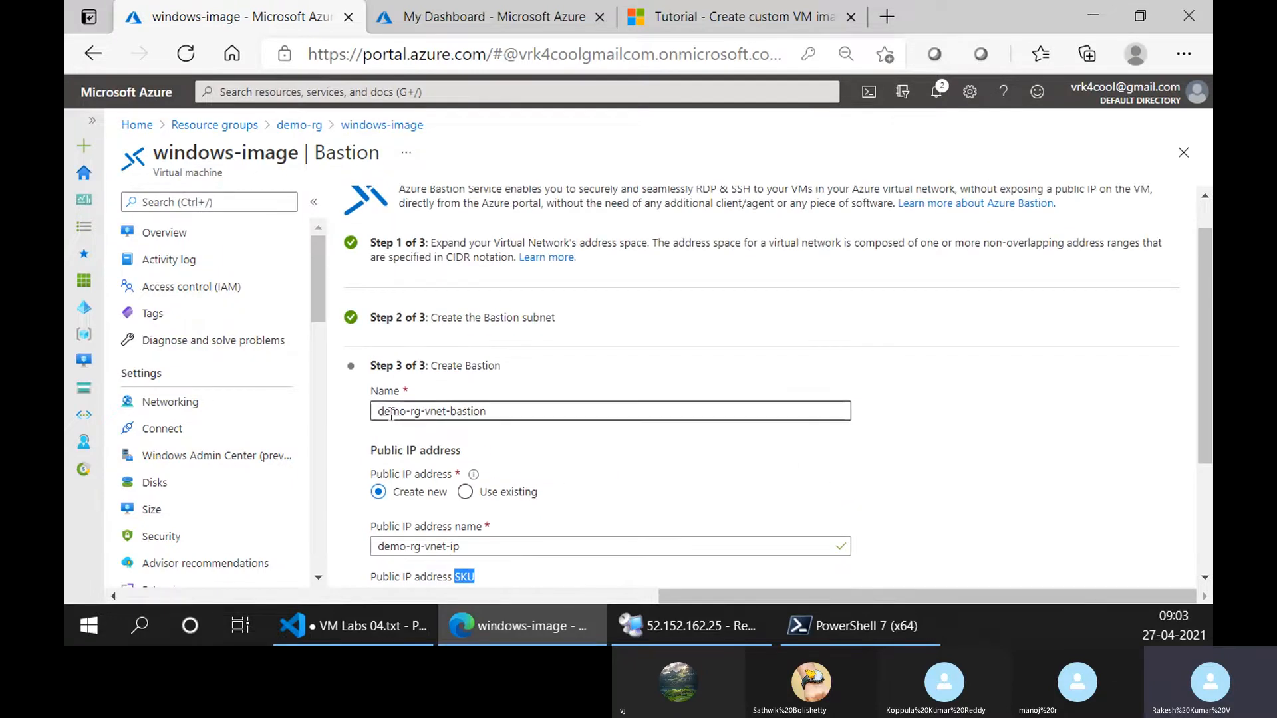
scroll(493, 413, "down", 3)
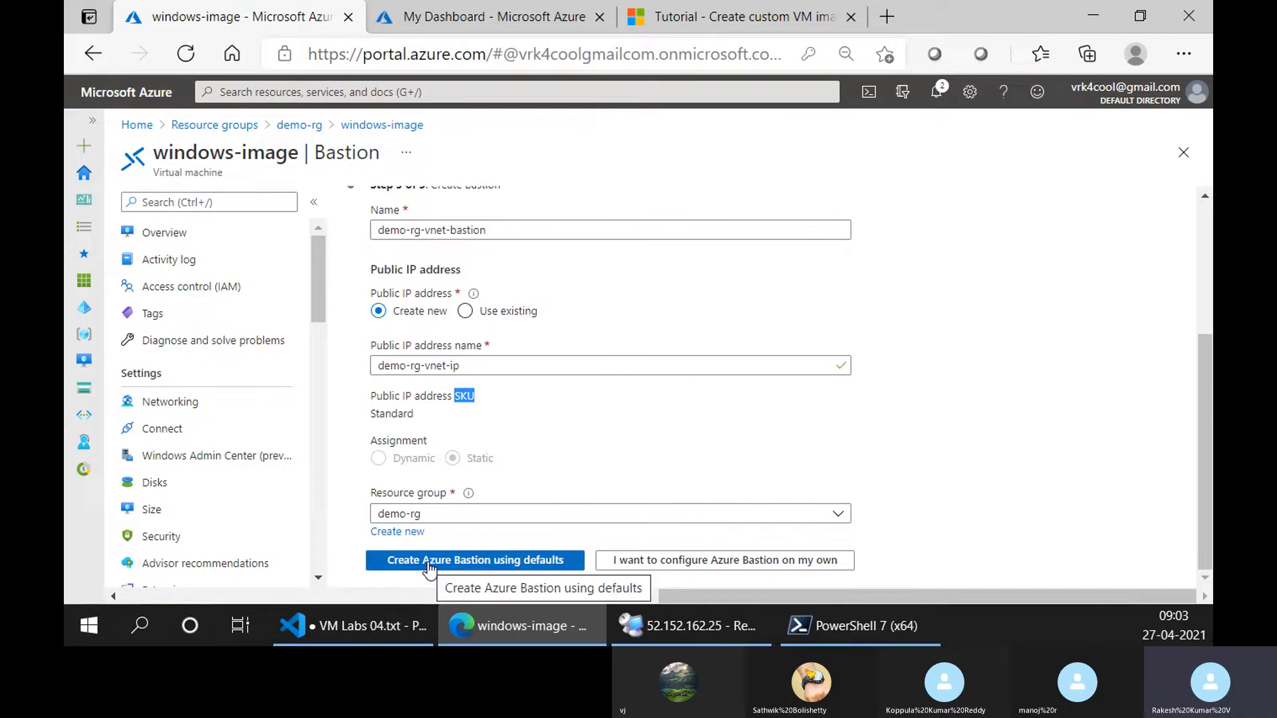
left_click(543, 567)
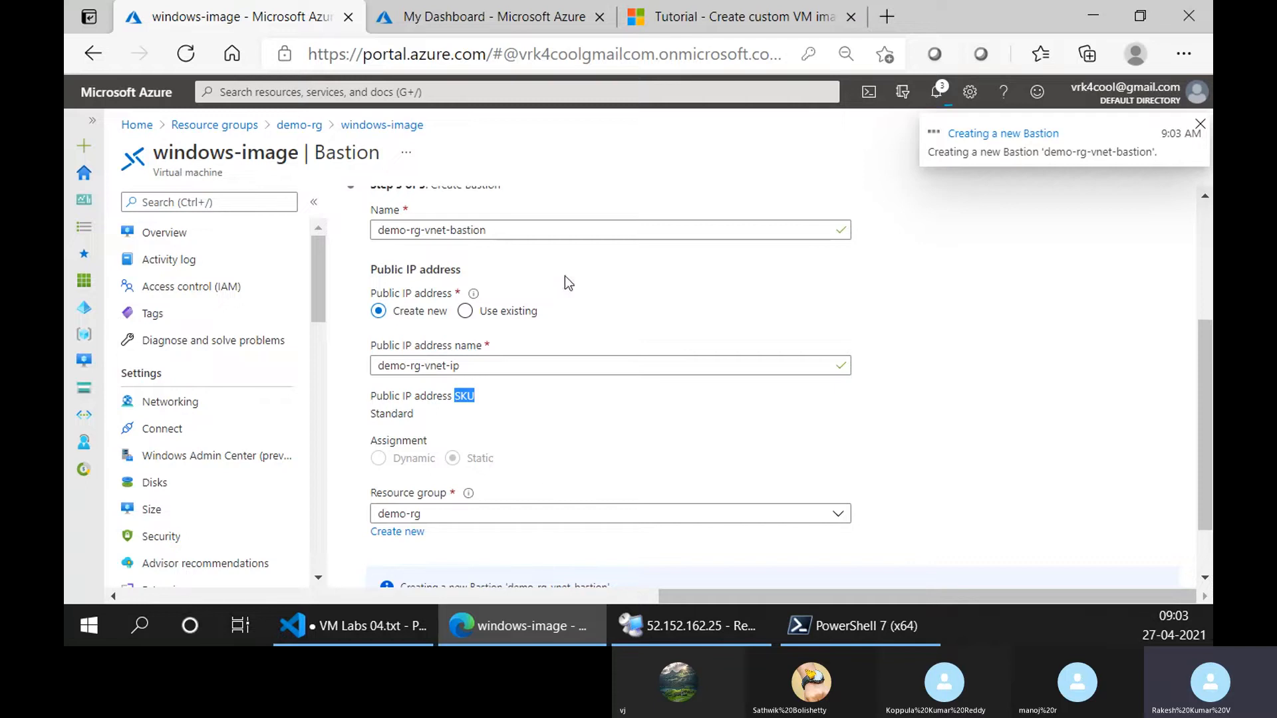
Check the progress of the Bastion creation on the setup page and in the portal notifications.
scroll(550, 373, "down", 1)
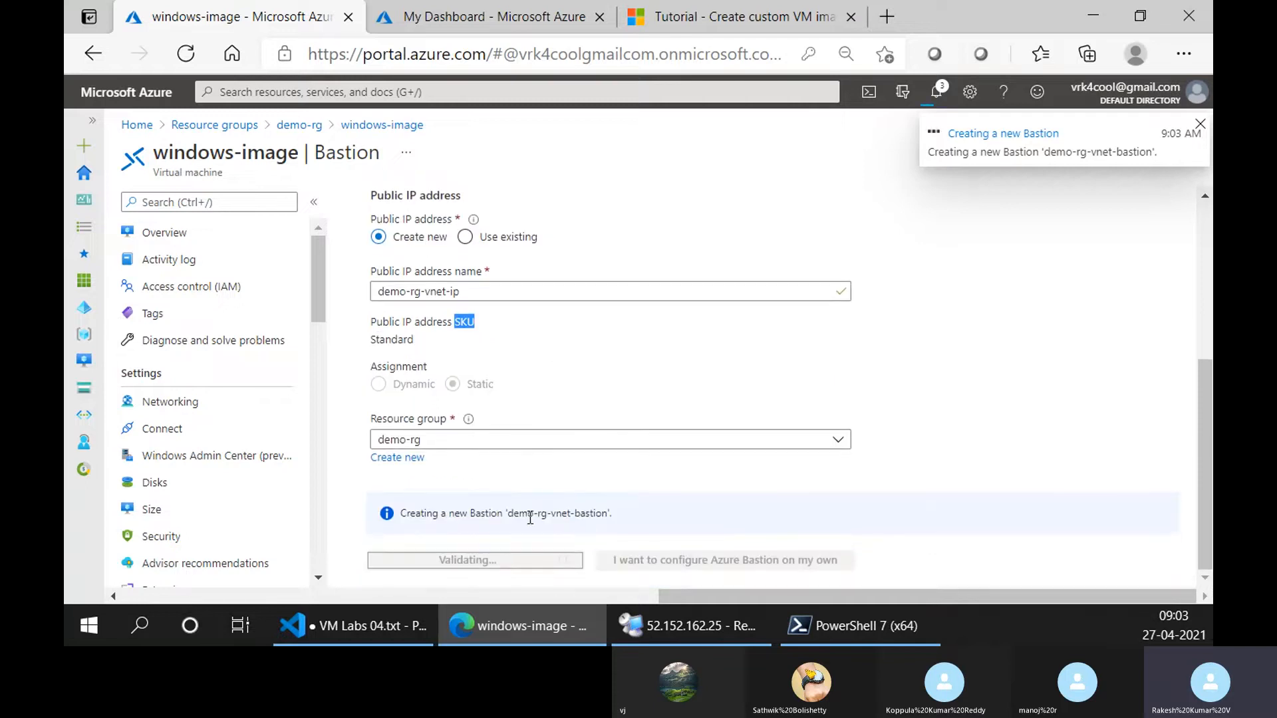
left_click_drag(510, 515, 607, 516)
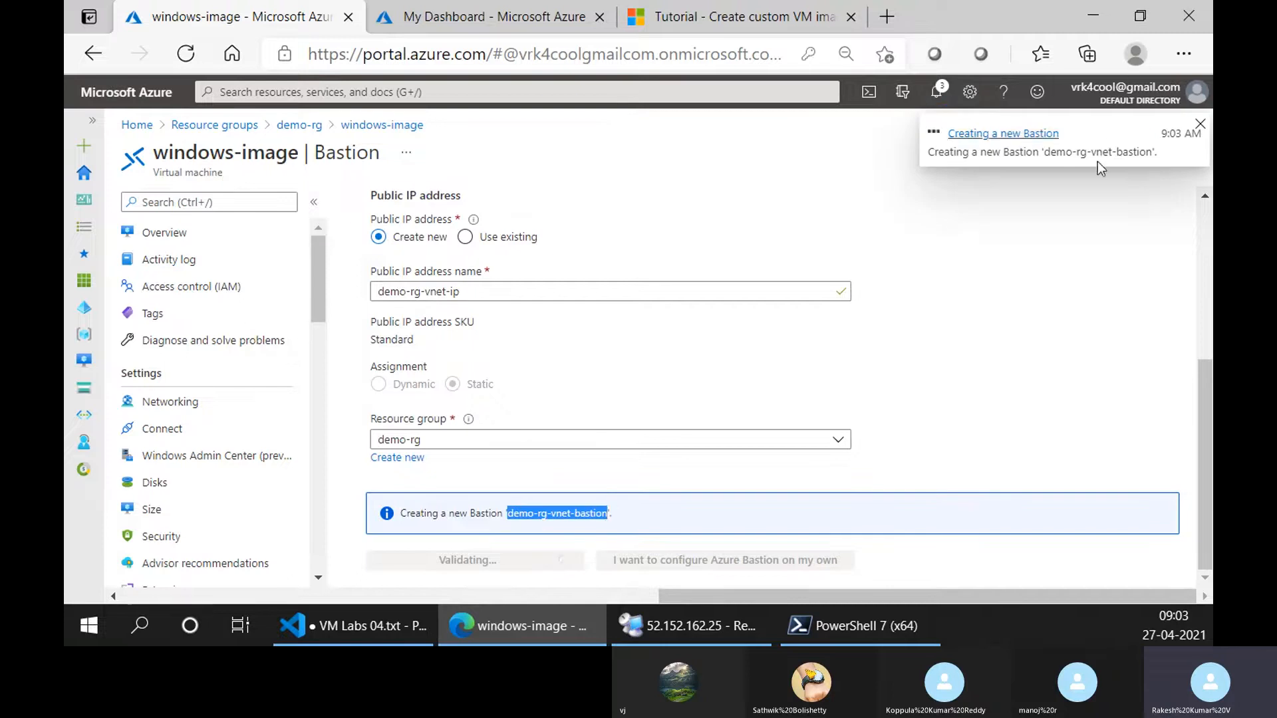
left_click(1067, 255)
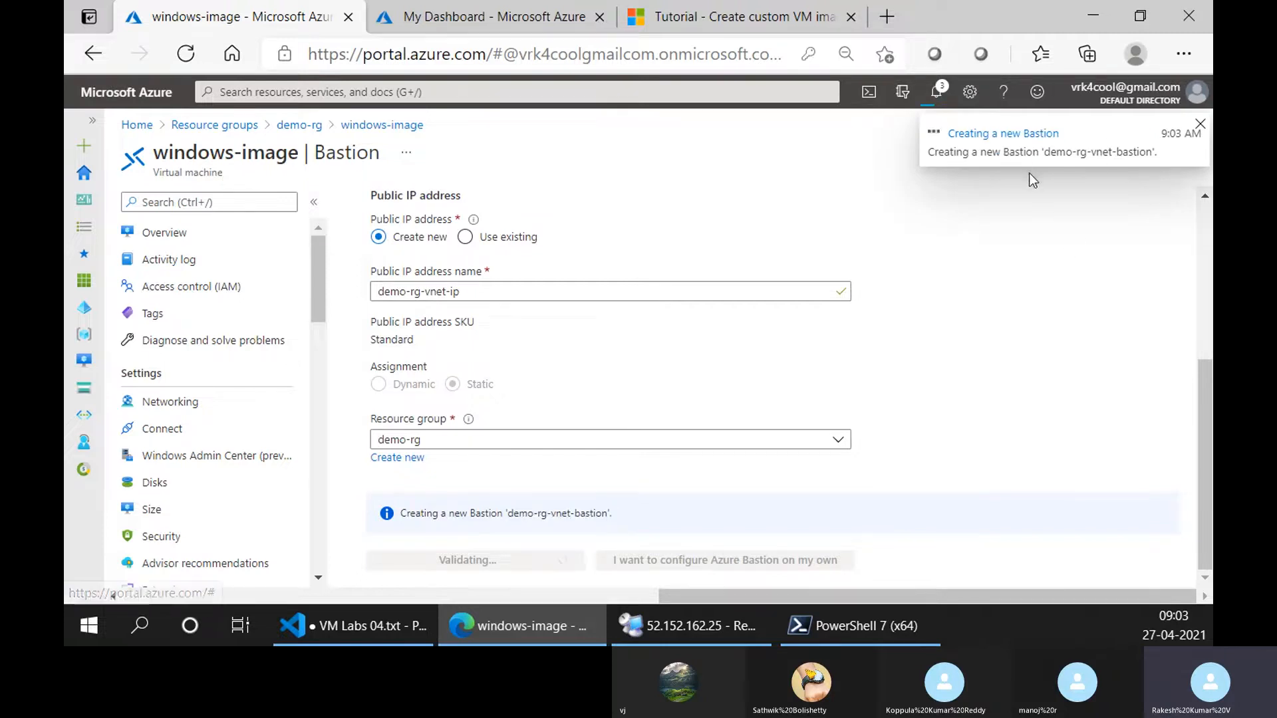
left_click(935, 97)
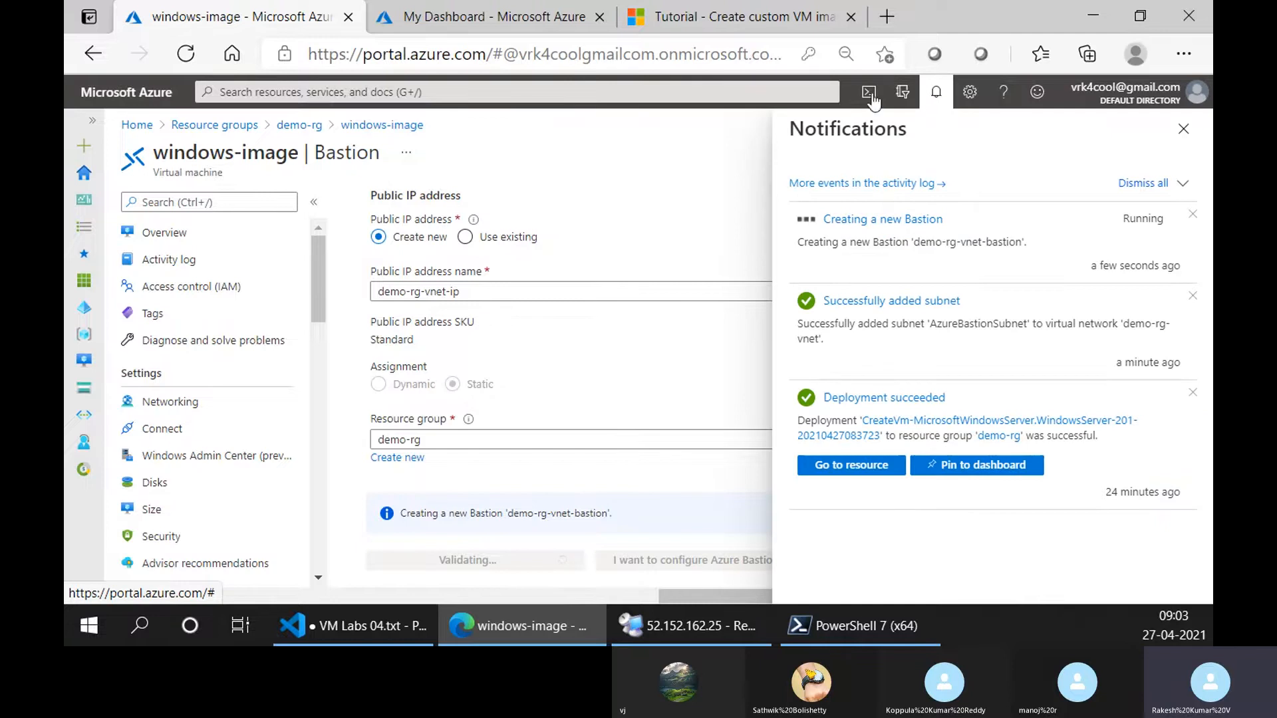
Check the image version command still running in Cloud Shell, and return to the windows-image VM's Bastion page.
left_click(476, 17)
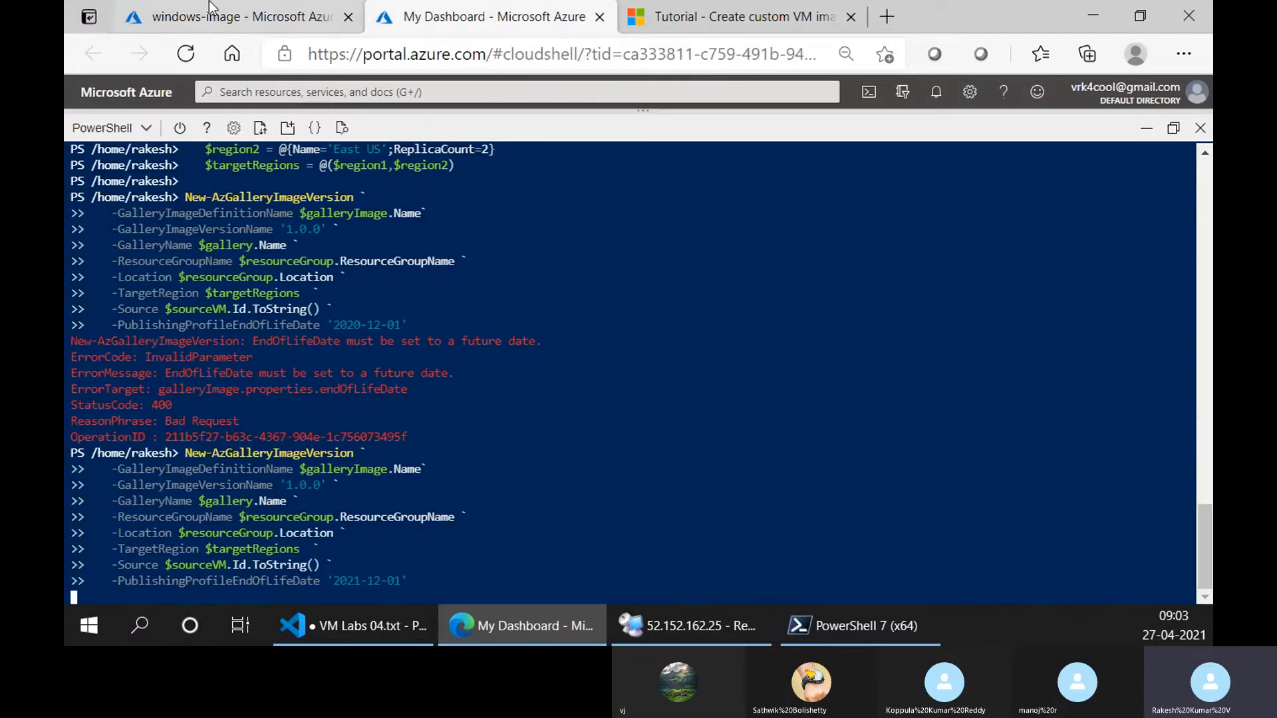
left_click(227, 16)
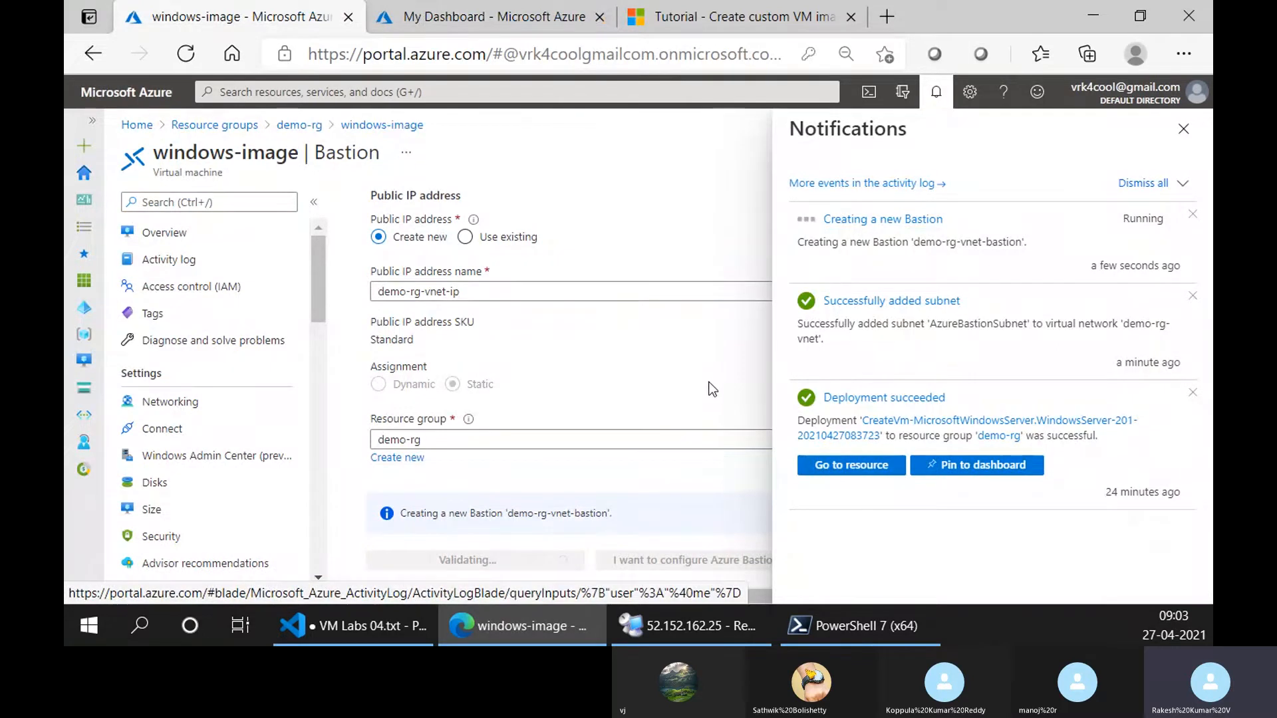
left_click(468, 17)
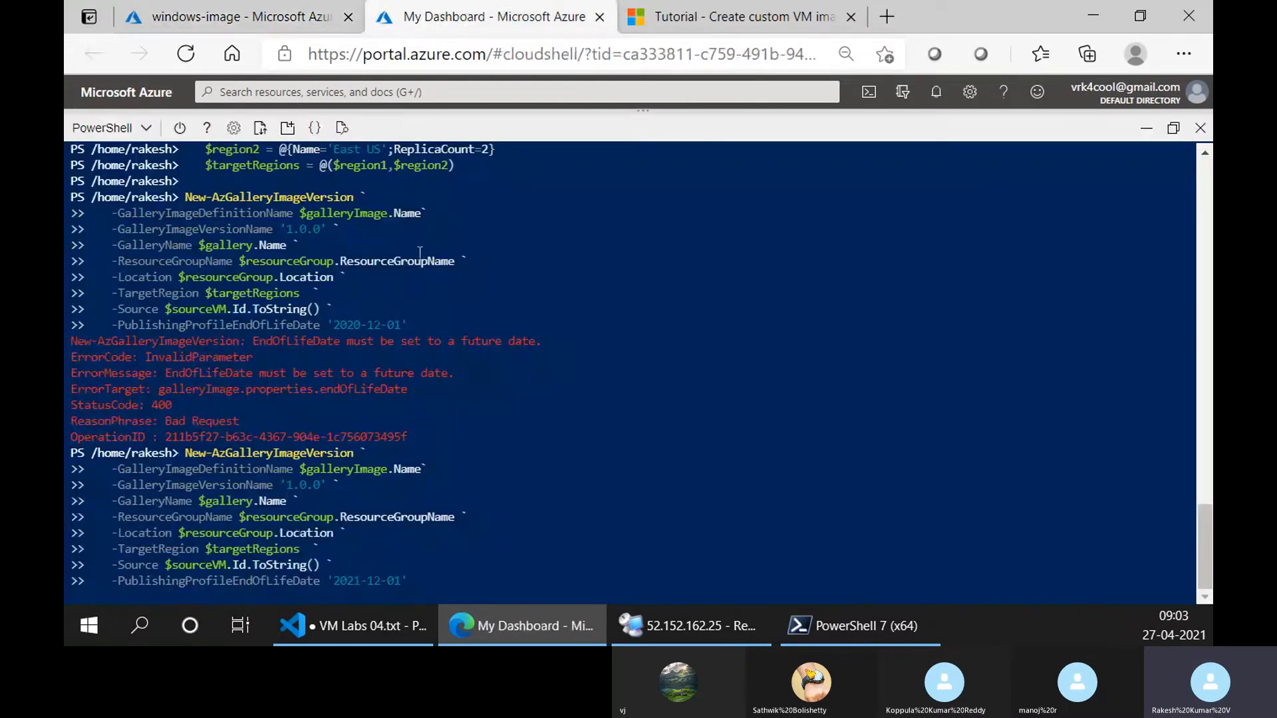
left_click(247, 13)
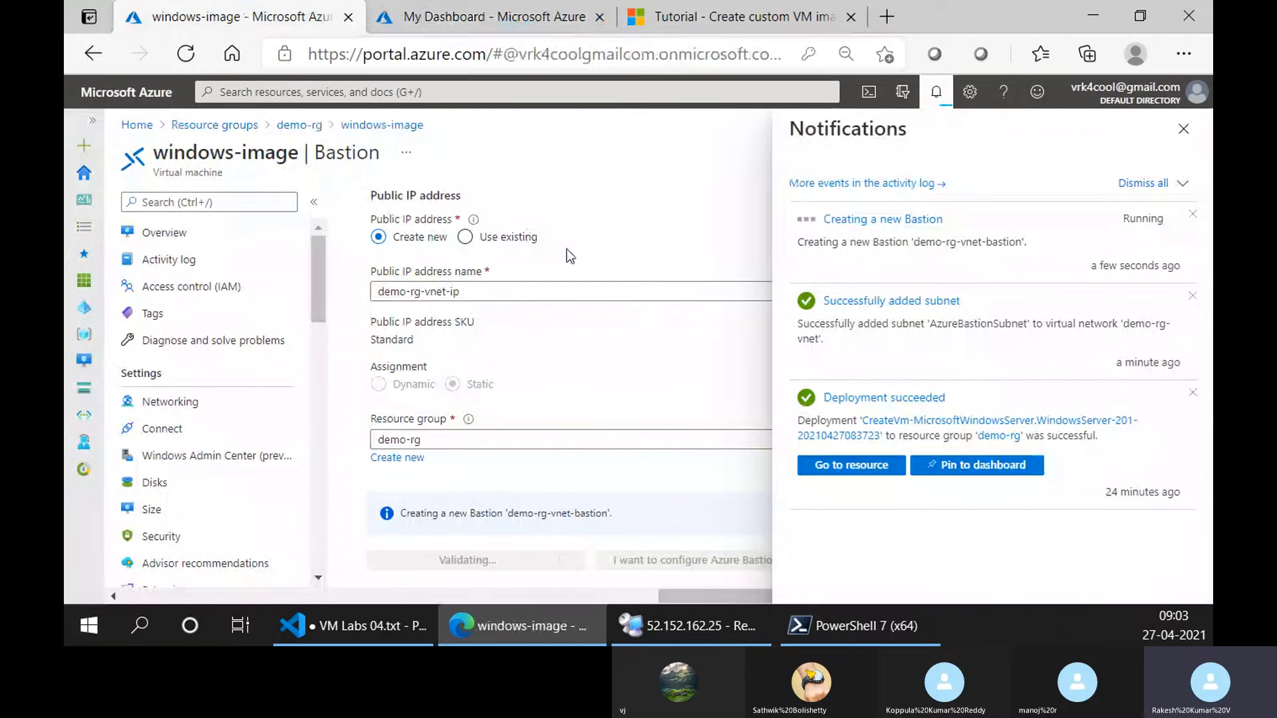
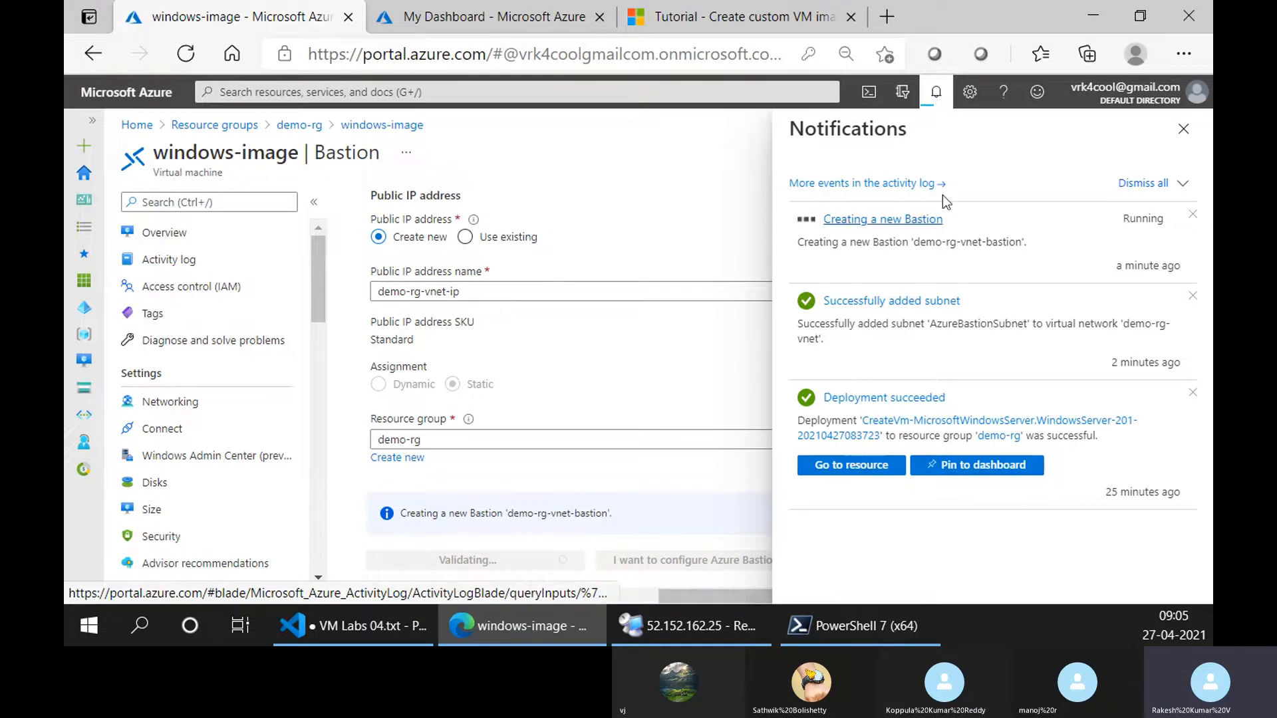
Dismiss the notifications, check the image version command in Cloud Shell, and review the Bastion creation progress for windows-image.
left_click(1184, 139)
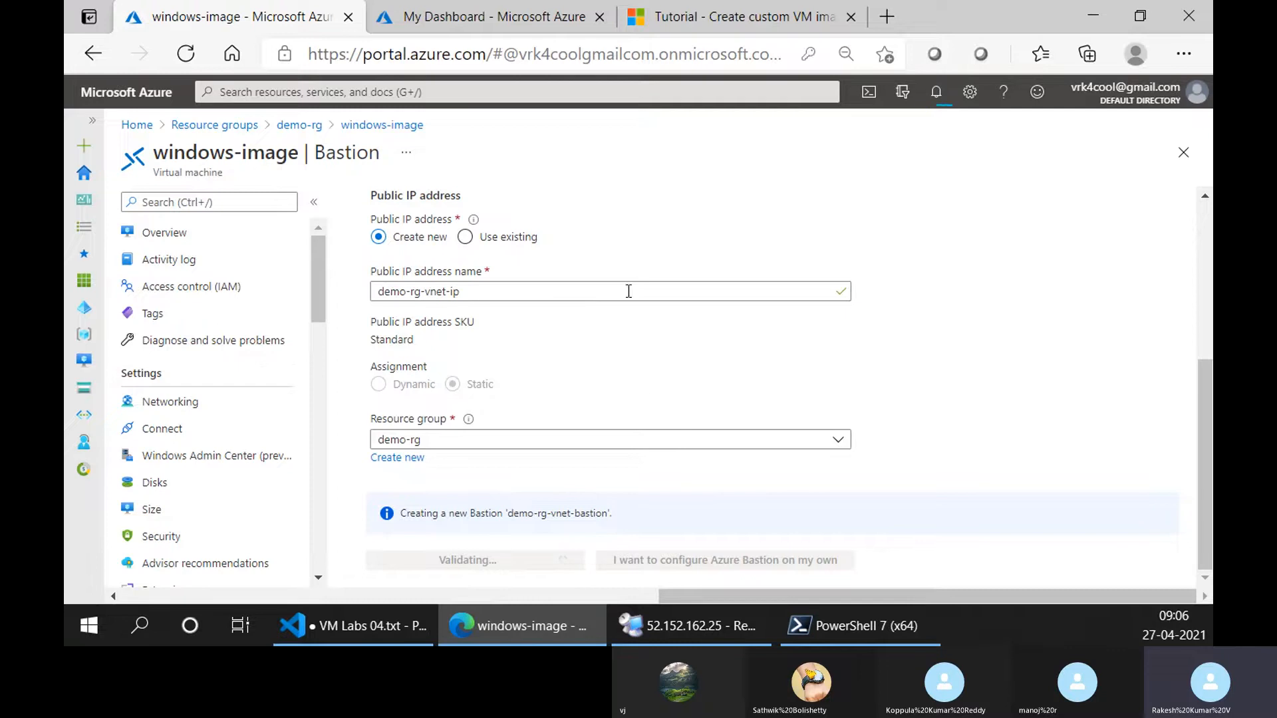
left_click(522, 13)
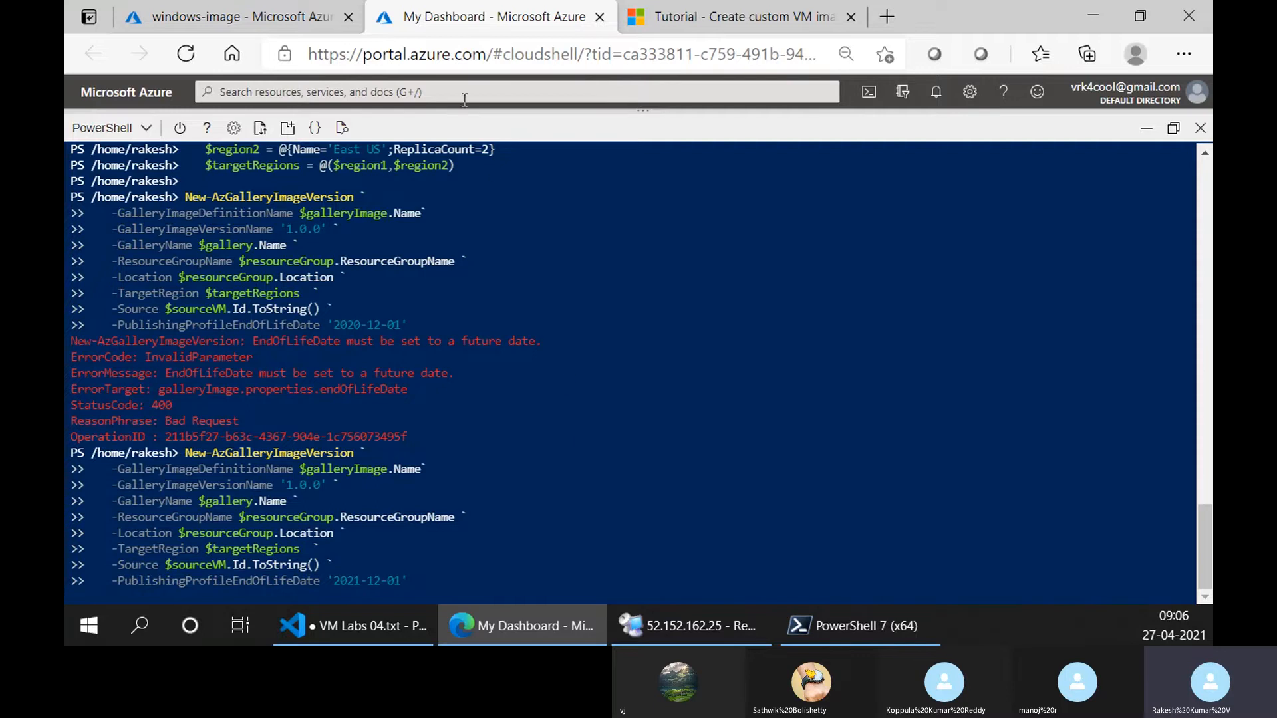
left_click(233, 17)
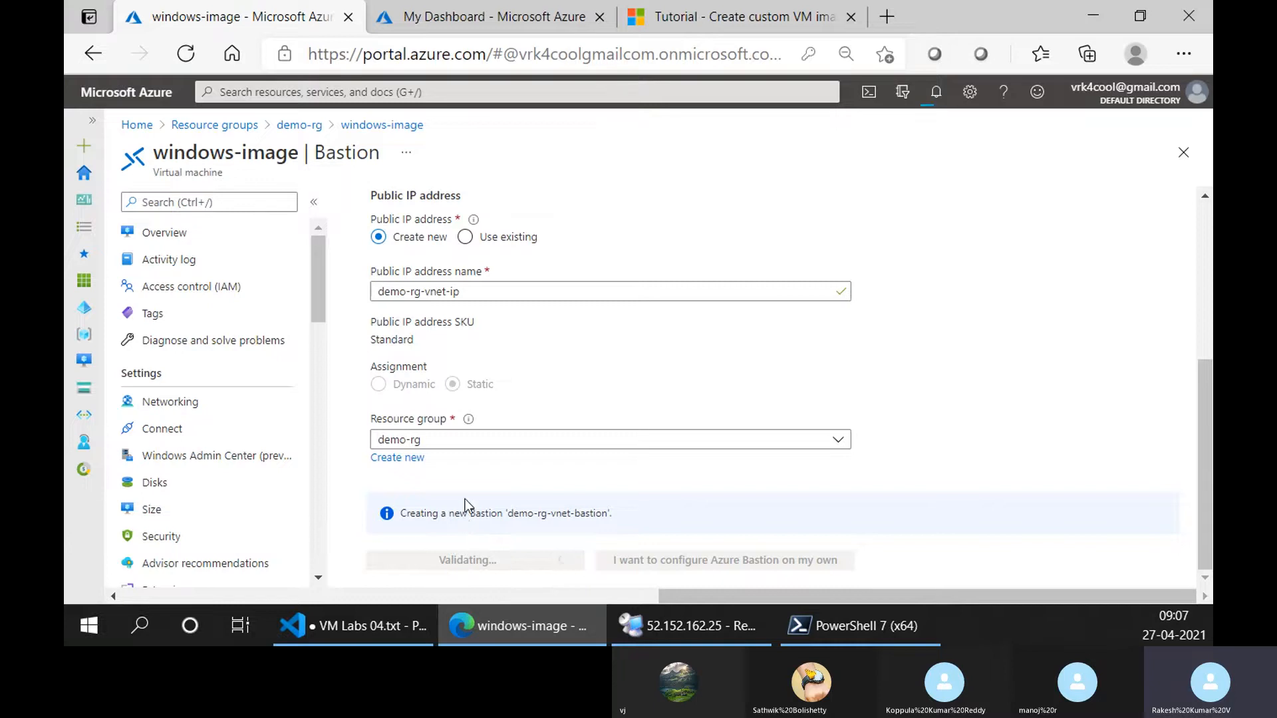
scroll(465, 499, "up", 5)
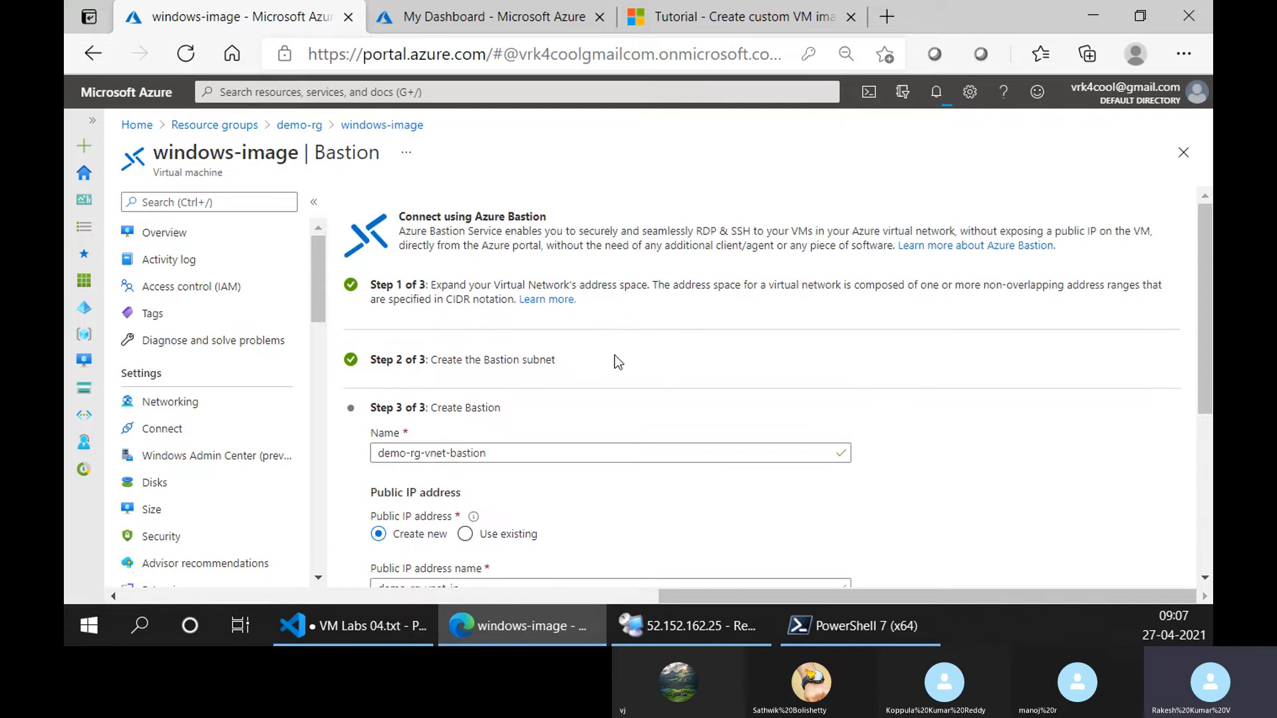
scroll(615, 355, "down", 3)
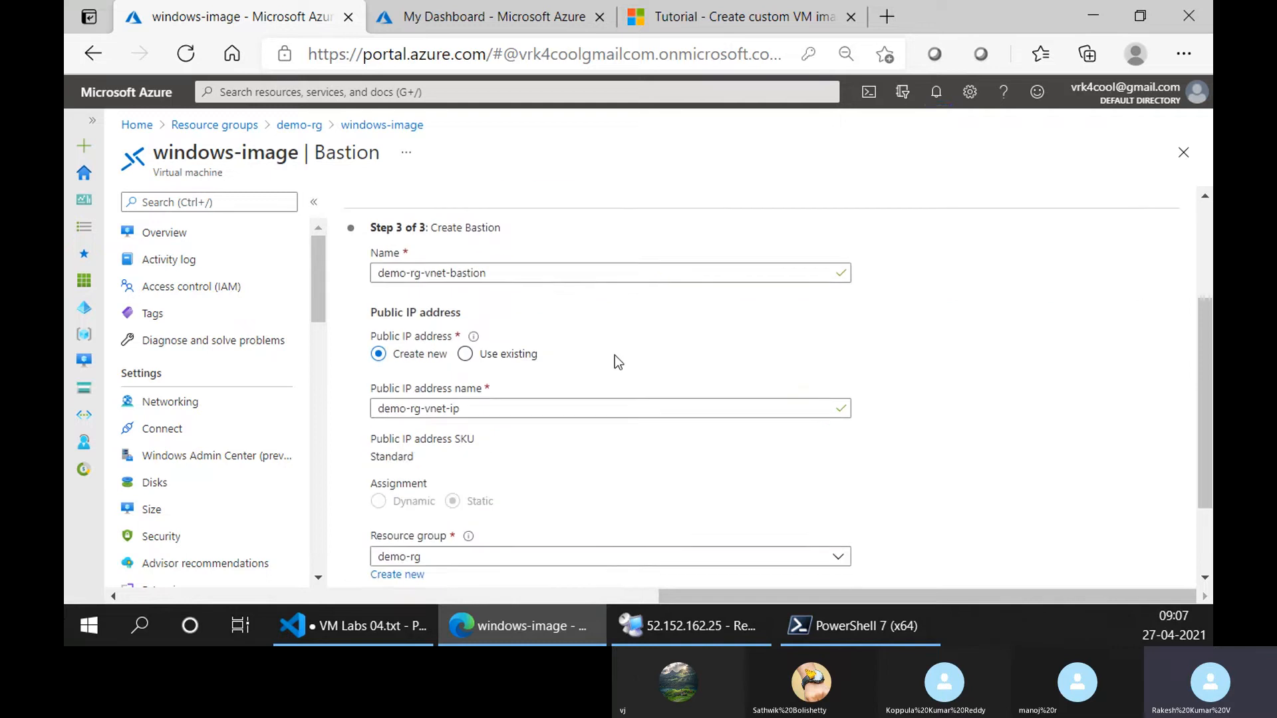
scroll(615, 355, "down", 2)
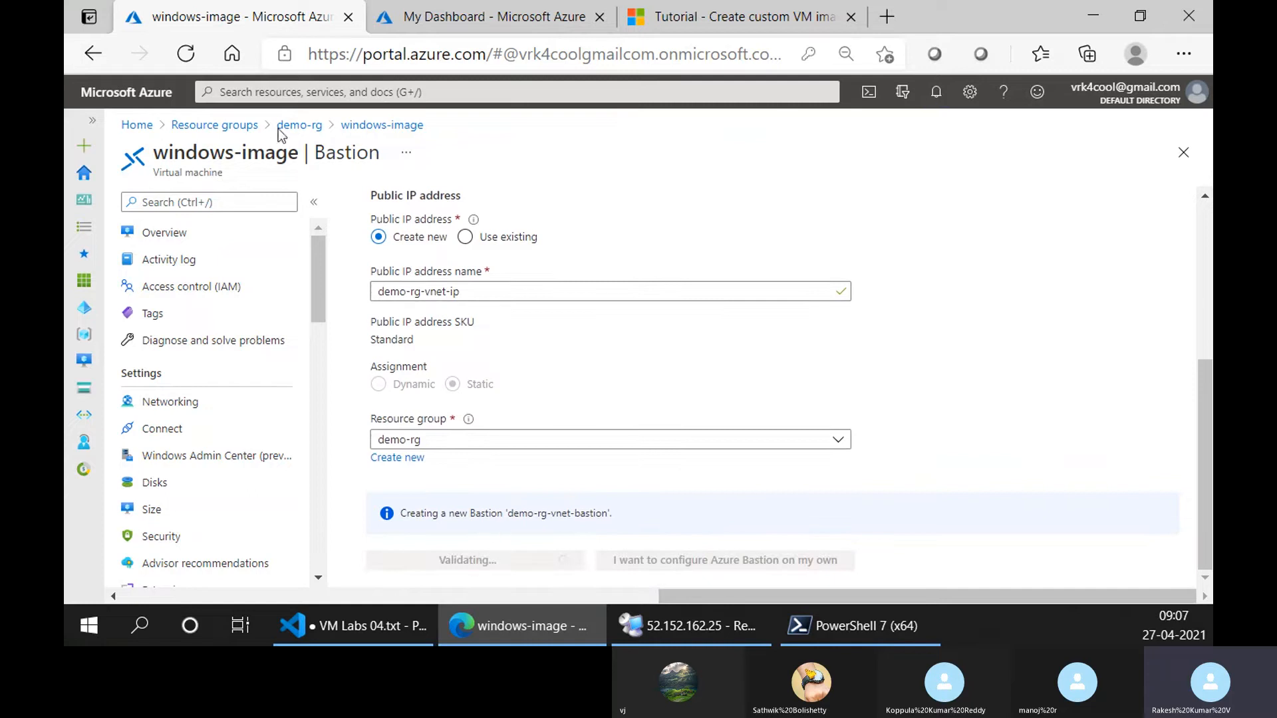
Open resource group demo-rg, collapse its Essentials section, and refresh the resource list to look for the Bastion resources.
left_click(299, 125)
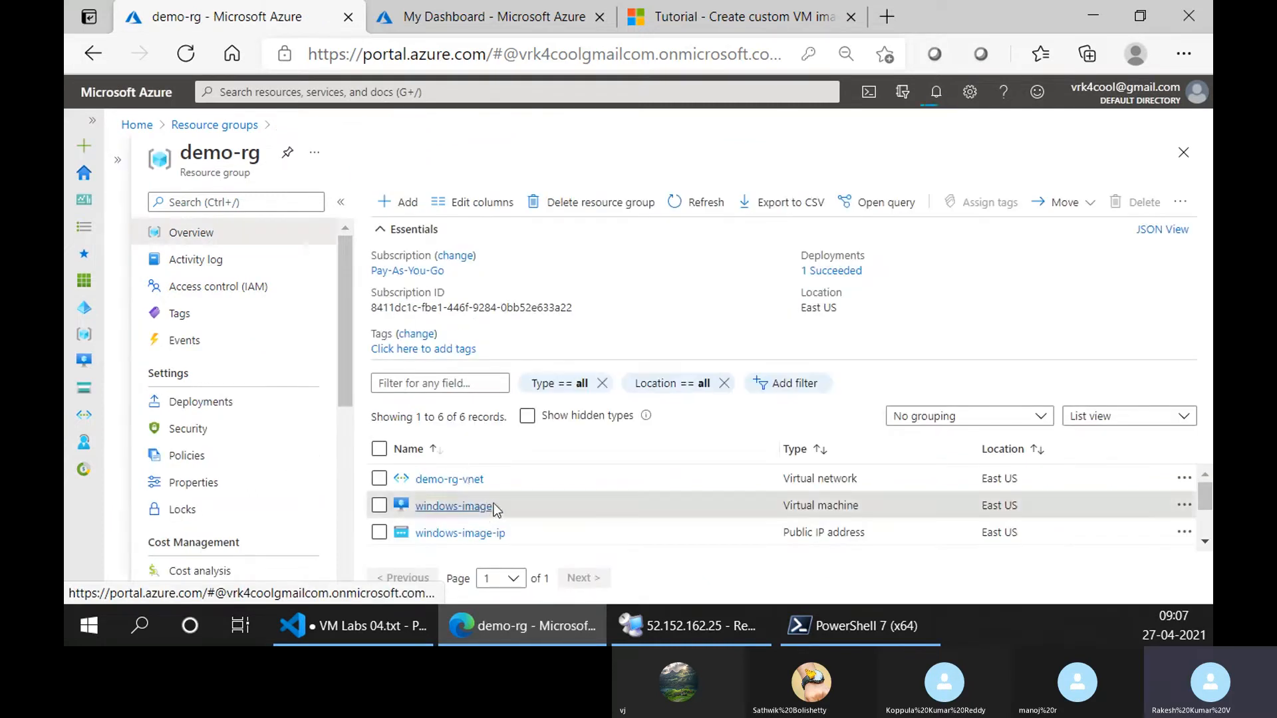
scroll(494, 510, "down", 1)
left_click(412, 229)
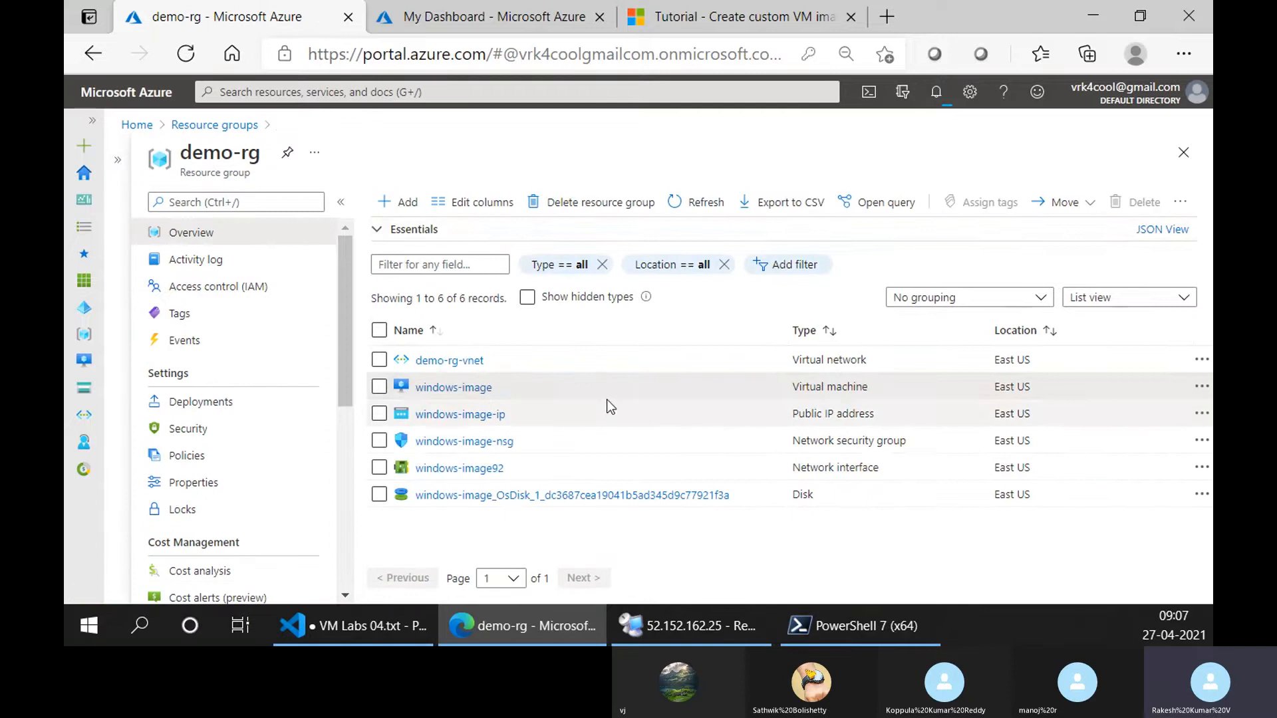
left_click(692, 204)
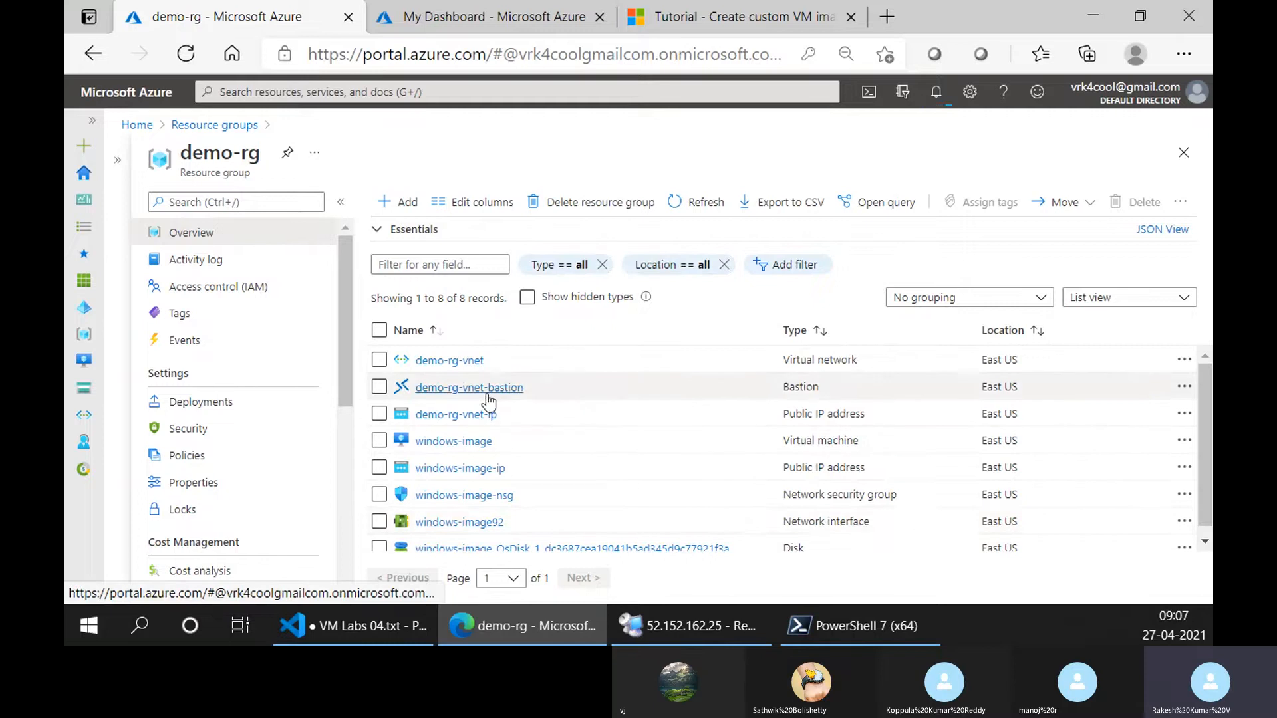
Open the windows-image VM from demo-rg, checking the image version command in Cloud Shell while its overview loads.
left_click(453, 442)
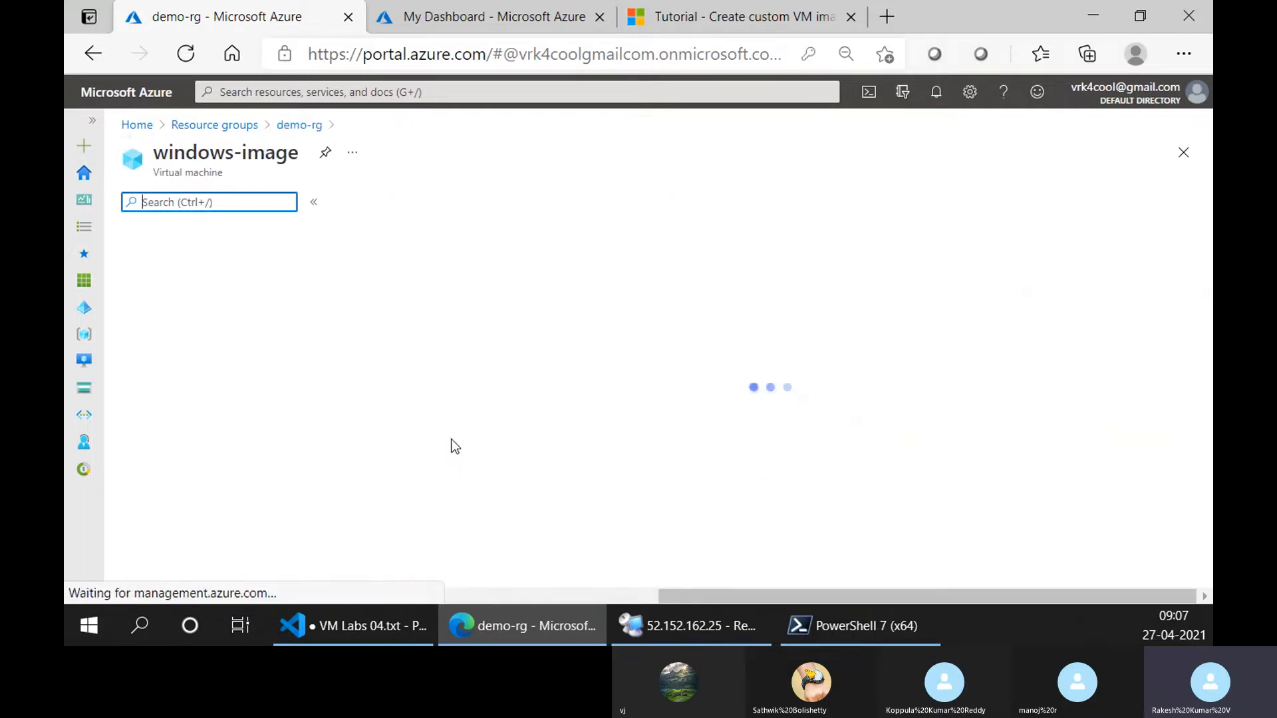
left_click(501, 9)
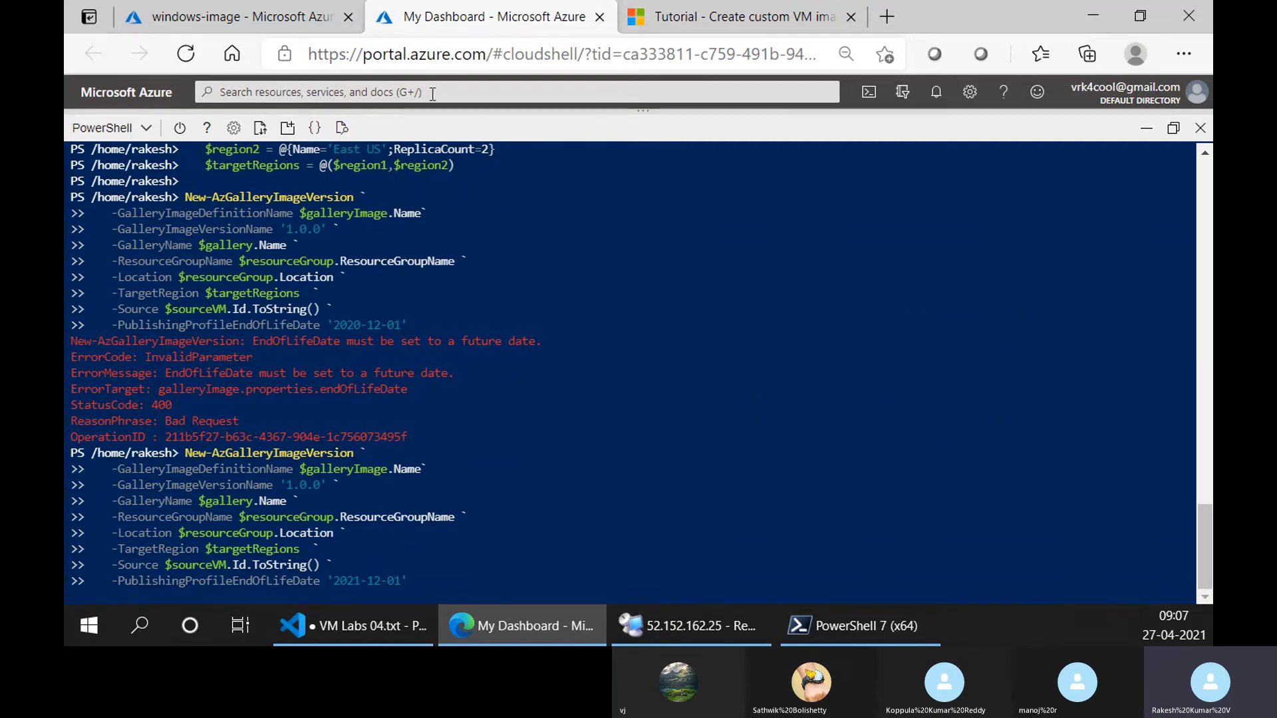
left_click(262, 8)
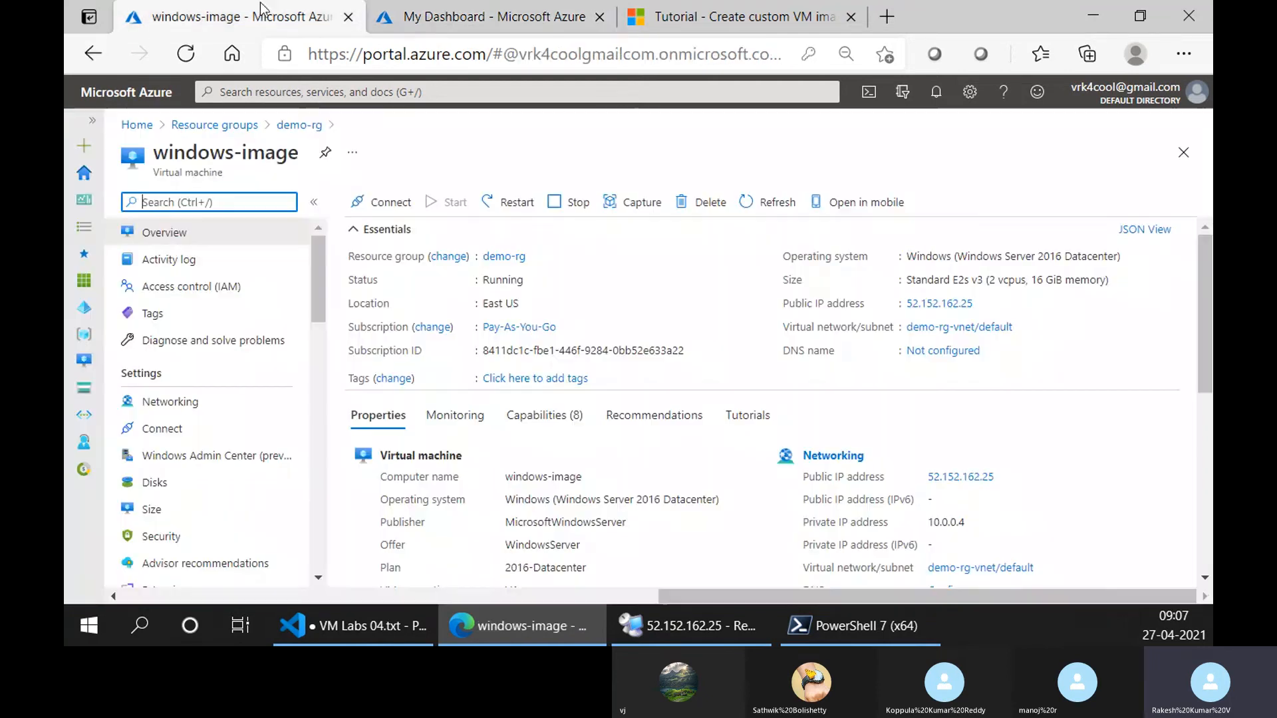
Look over the capabilities offered for the windows-image VM, from Azure Policy to Auto-shutdown and Insights.
left_click(527, 414)
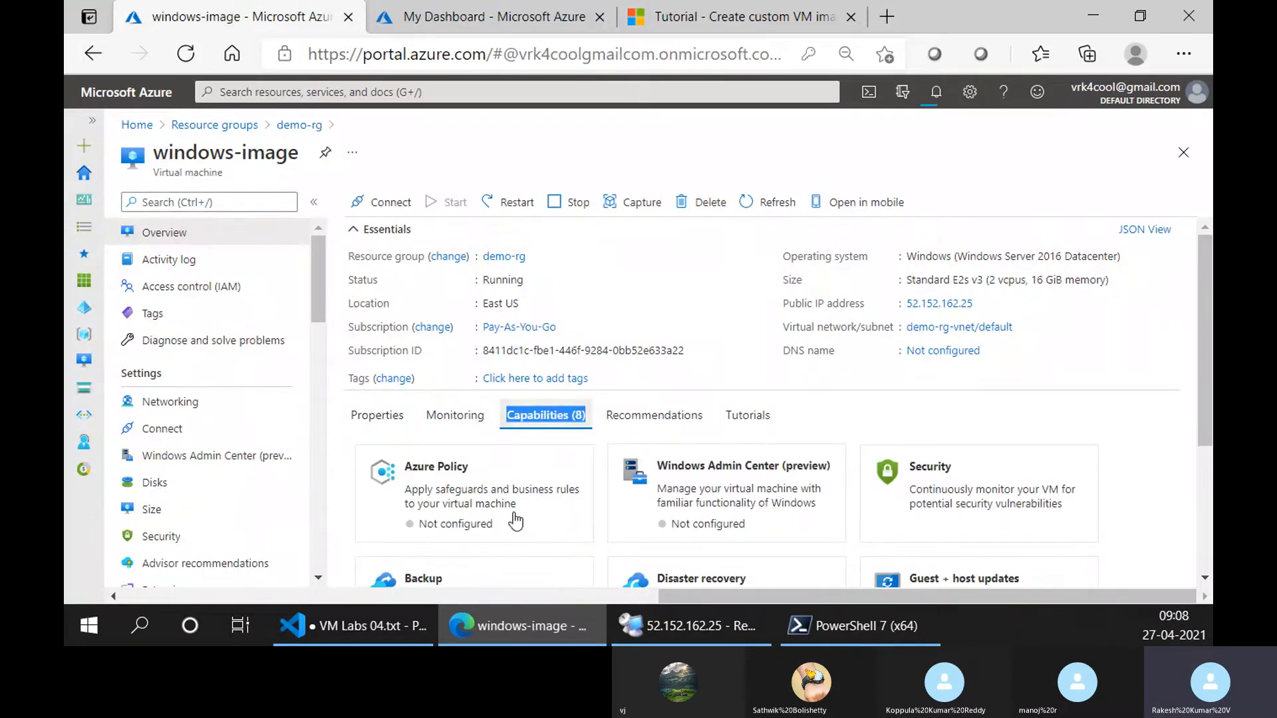
scroll(542, 522, "down", 3)
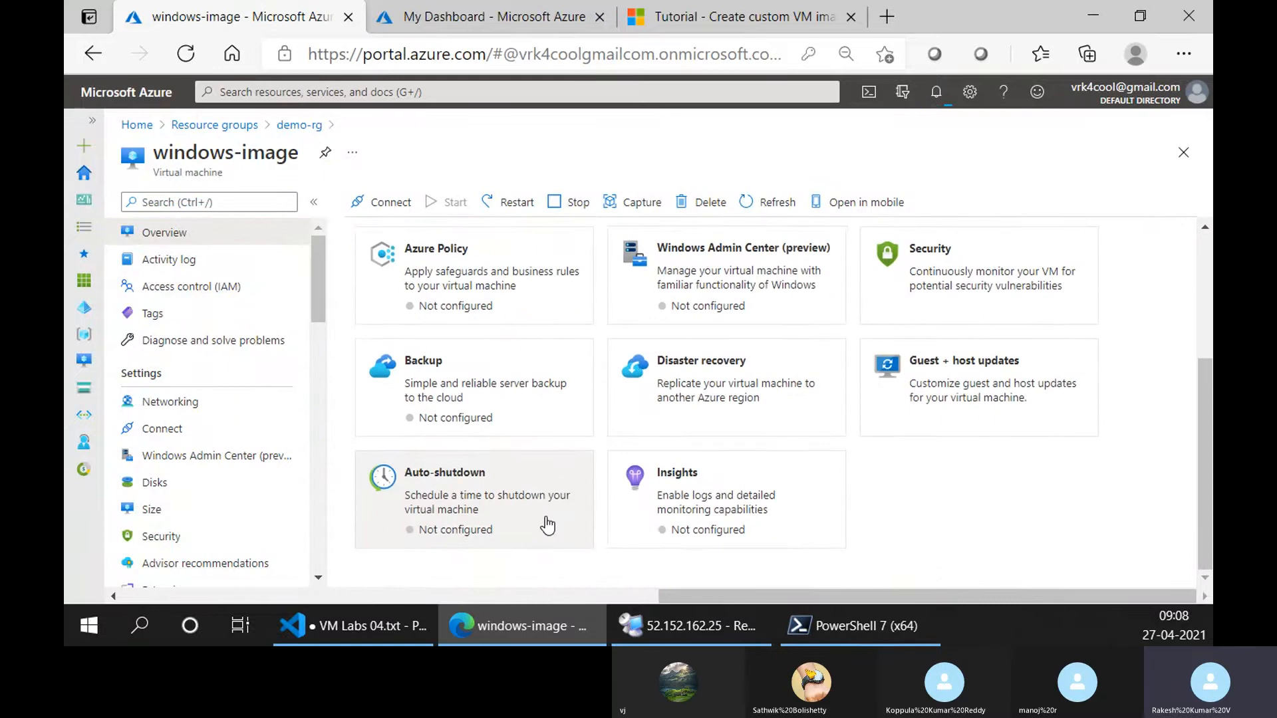
scroll(541, 521, "up", 3)
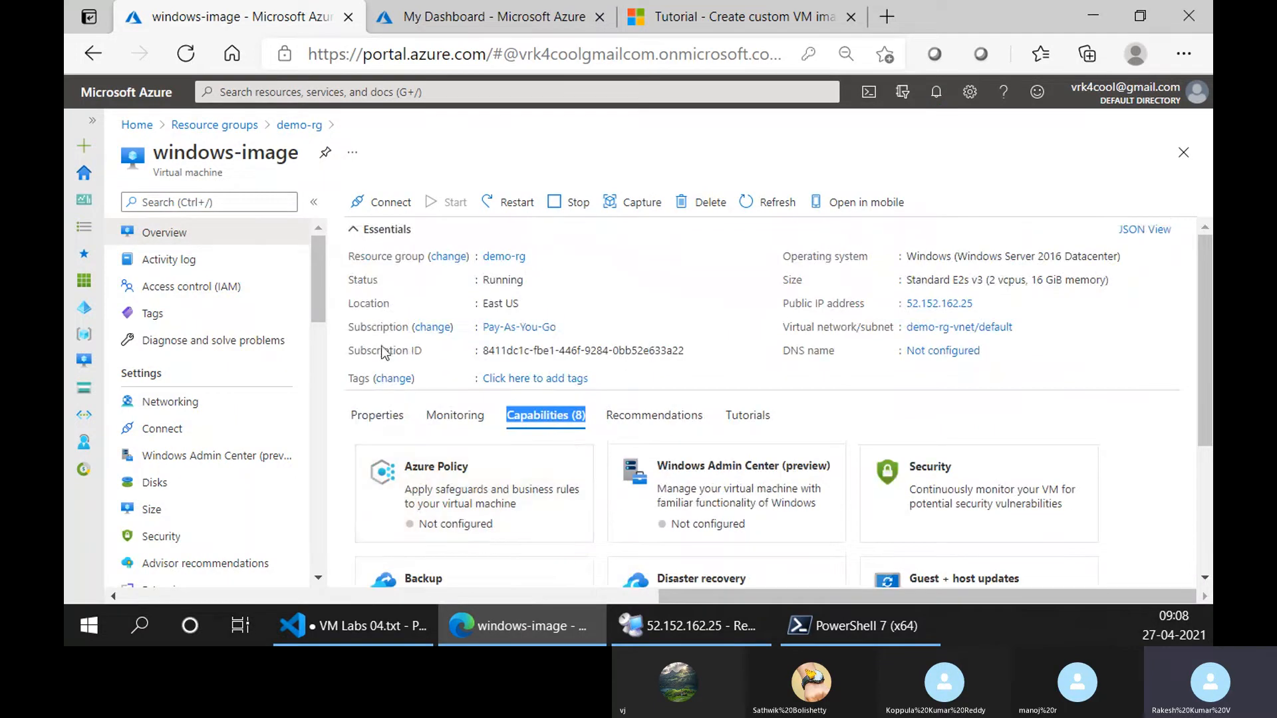
left_click(1030, 393)
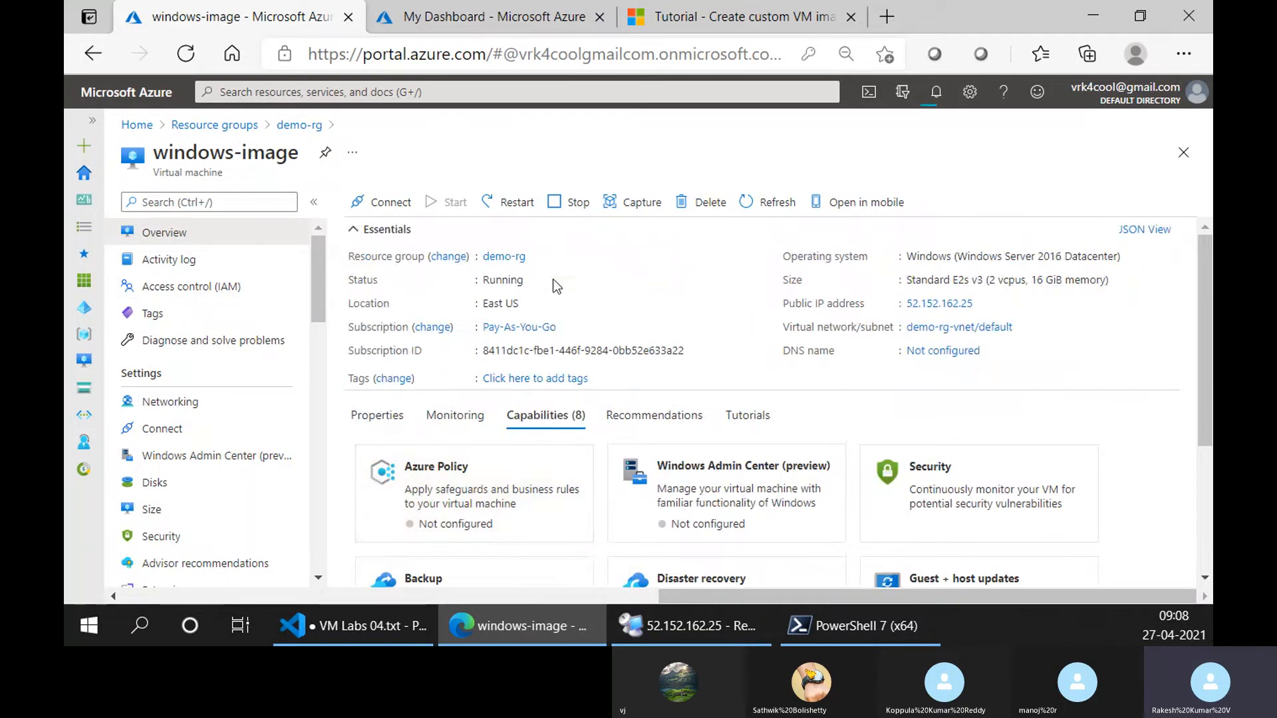
Collapse the Essentials section and examine the windows-image VM's properties, including networking, size, disk, availability and Azure Spot details.
left_click(377, 416)
scroll(693, 404, "down", 3)
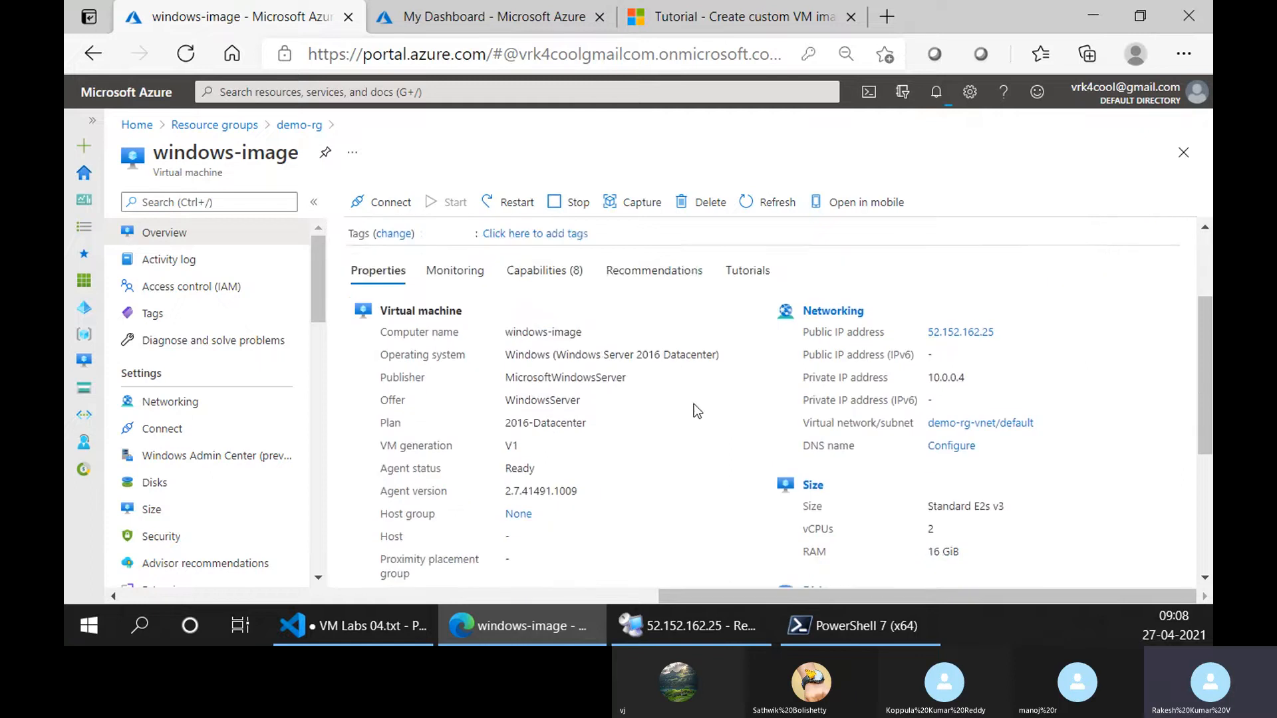
scroll(447, 308, "up", 3)
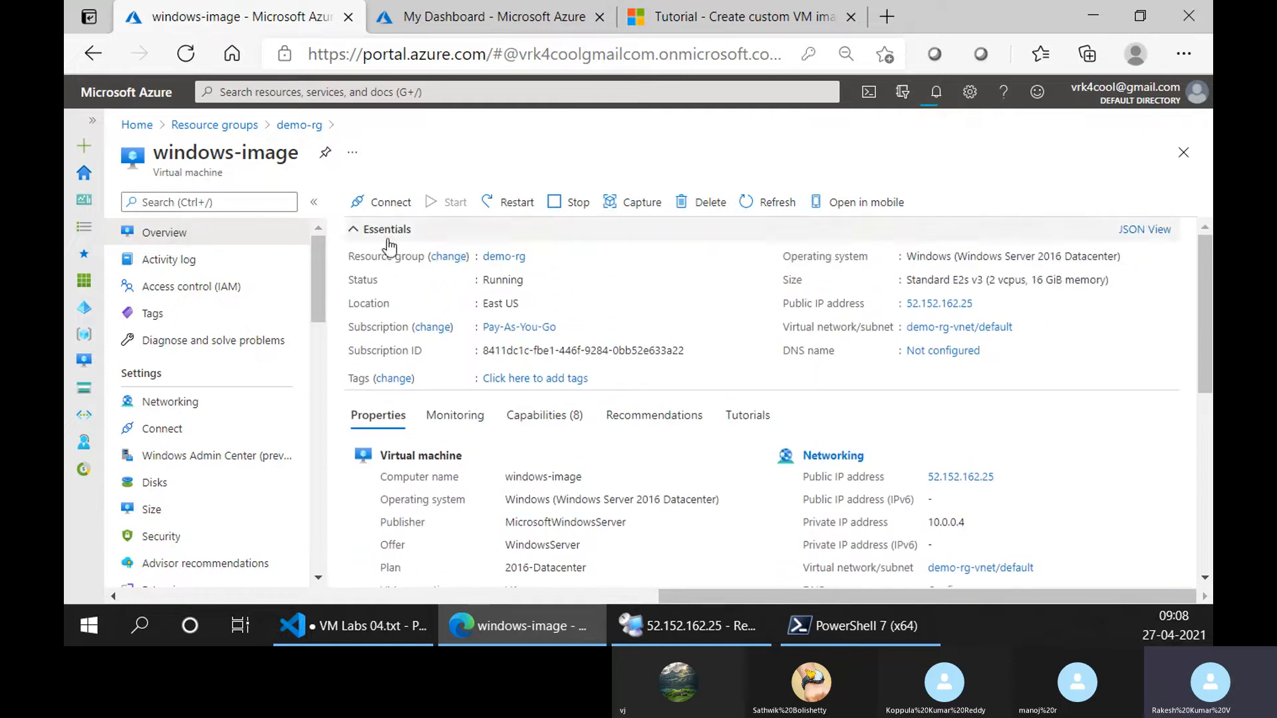
left_click(386, 234)
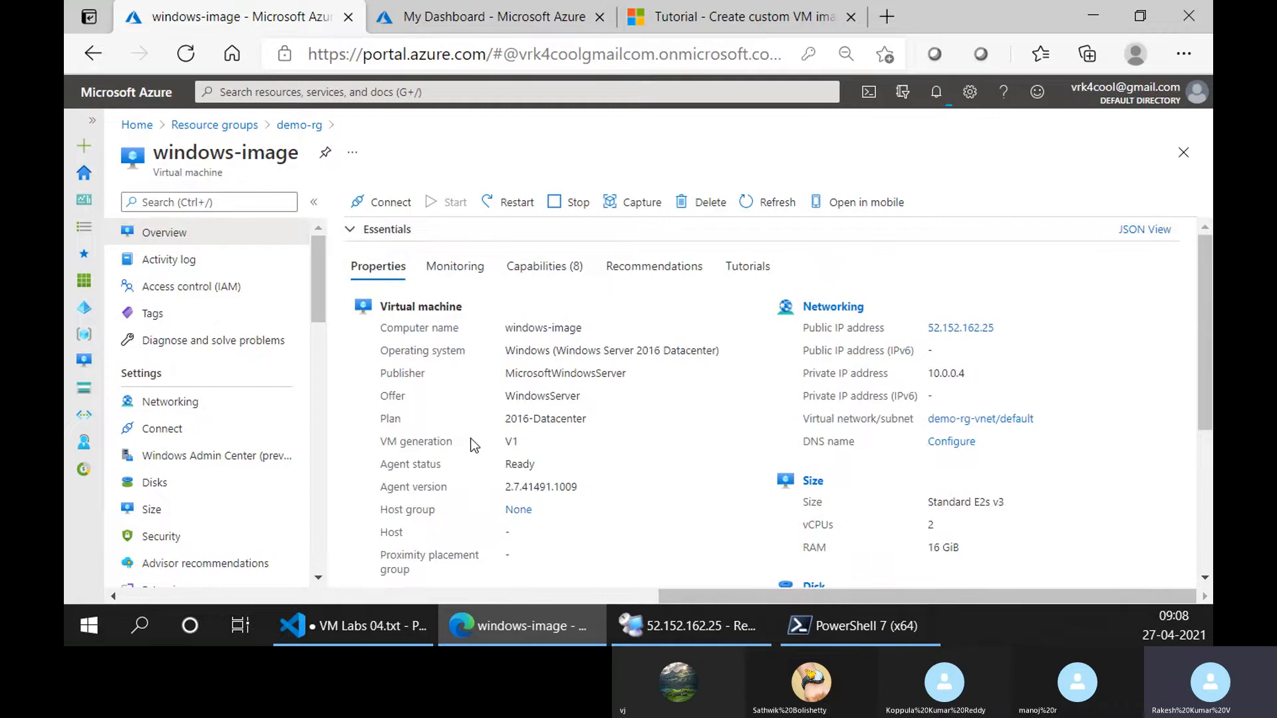
scroll(473, 445, "down", 4)
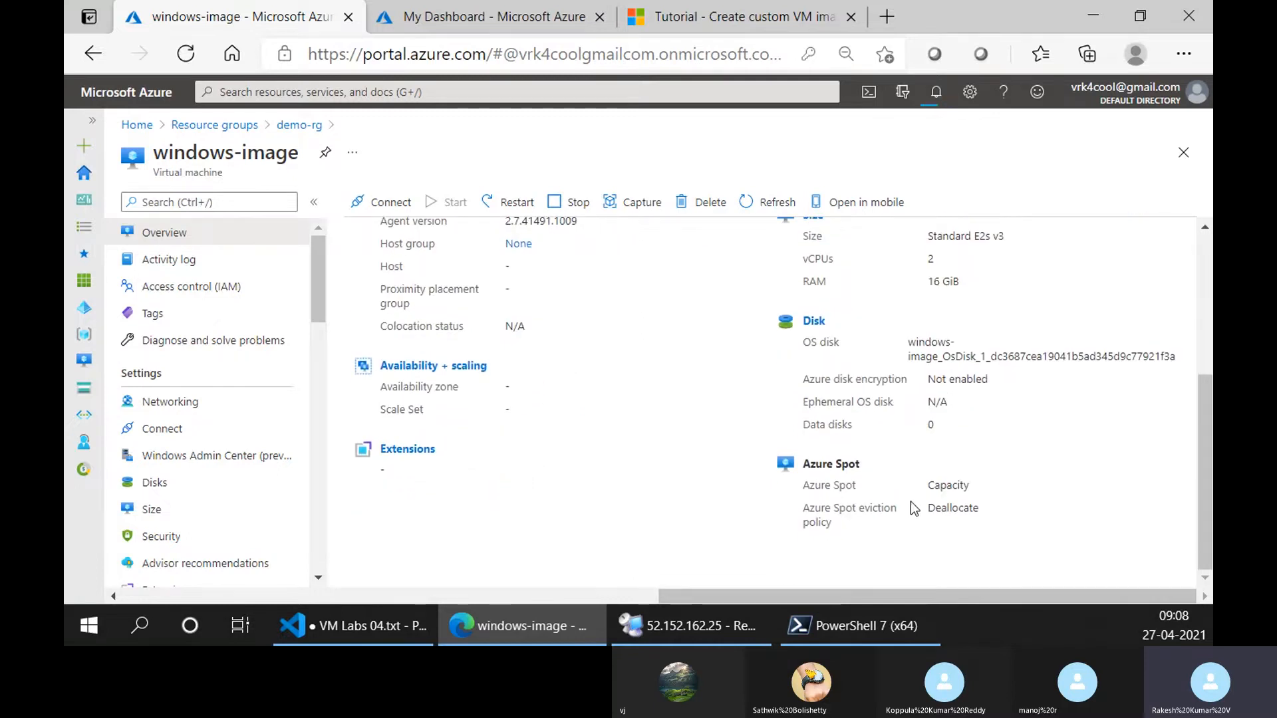
scroll(917, 497, "up", 1)
scroll(928, 522, "down", 1)
scroll(917, 493, "up", 5)
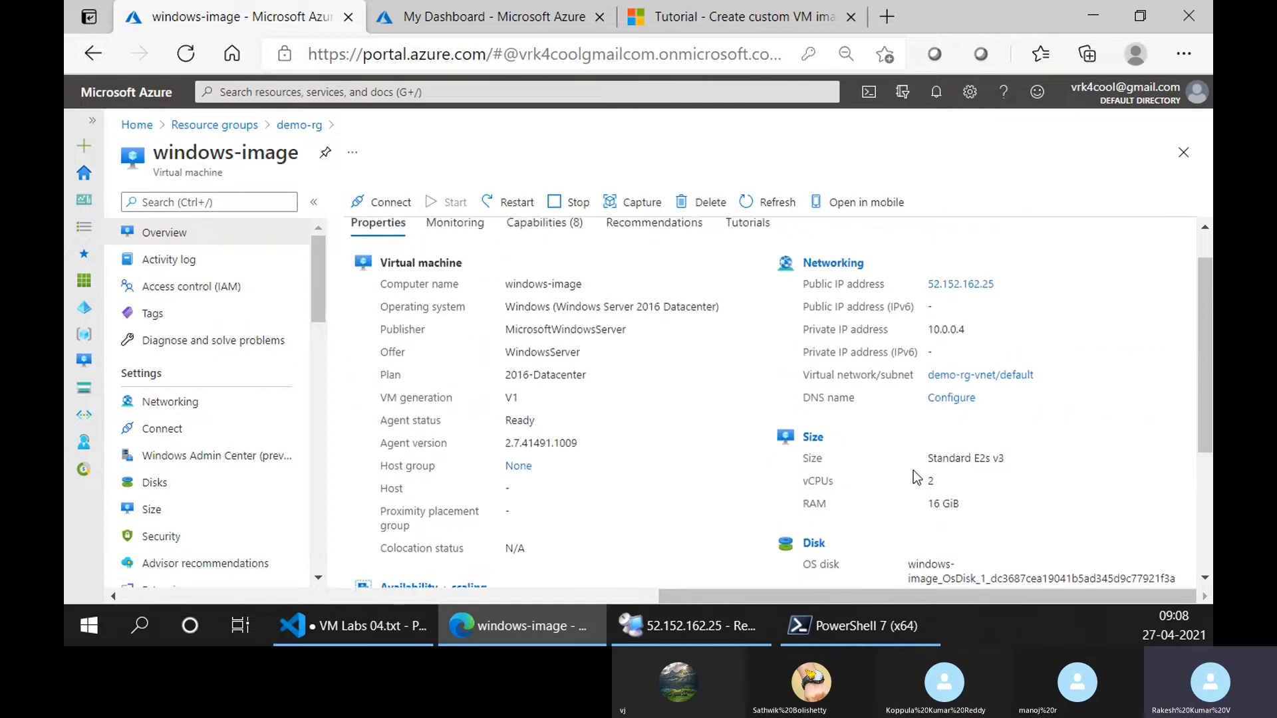
scroll(927, 516, "down", 4)
scroll(924, 545, "up", 2)
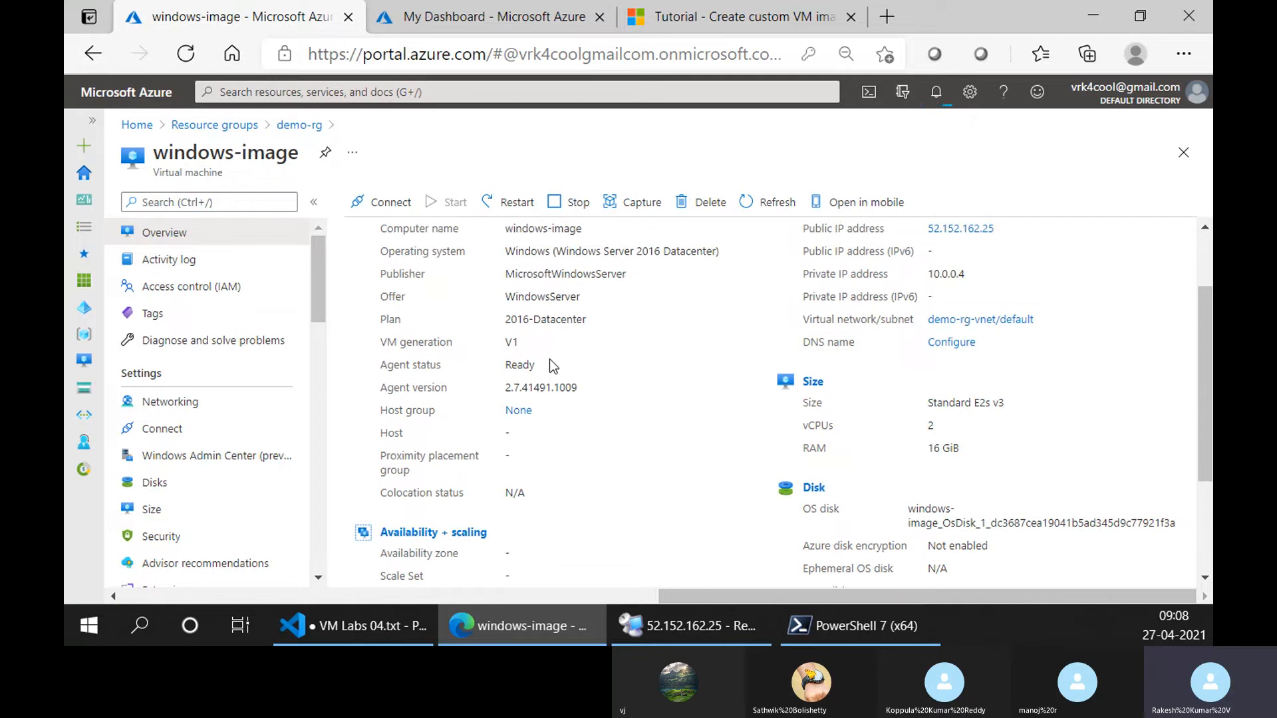
scroll(550, 365, "up", 2)
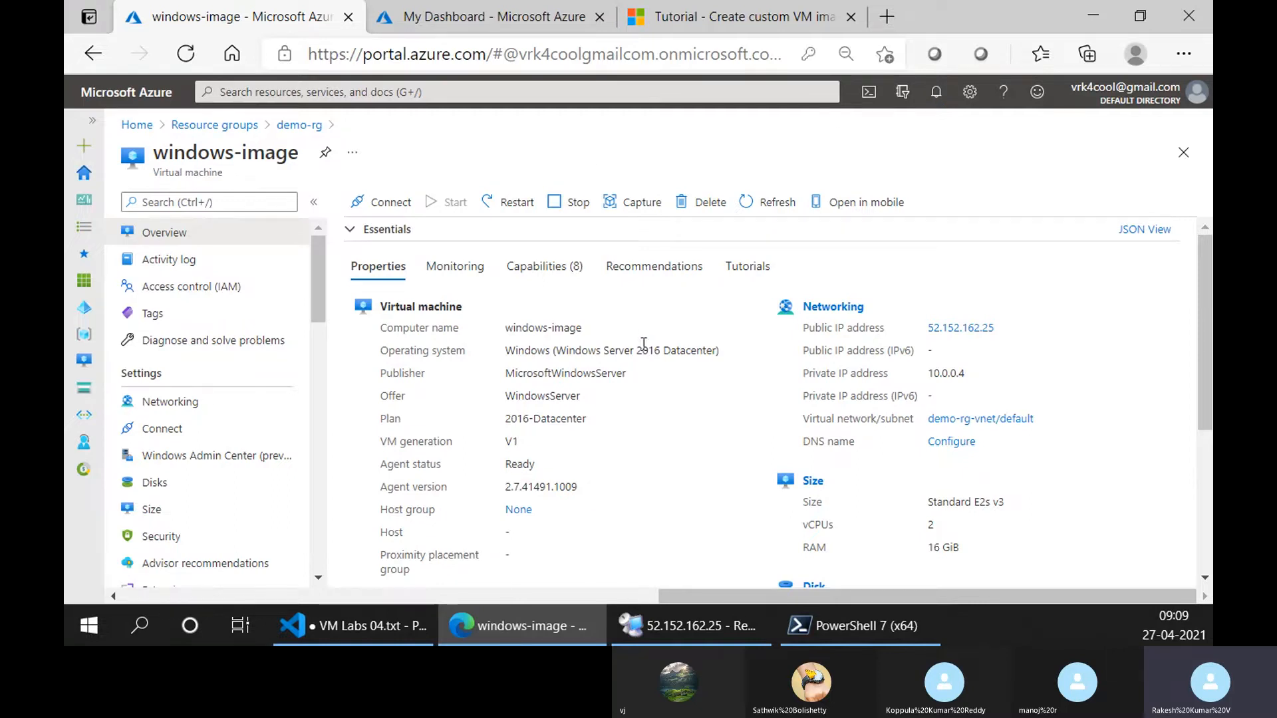
scroll(841, 356, "down", 4)
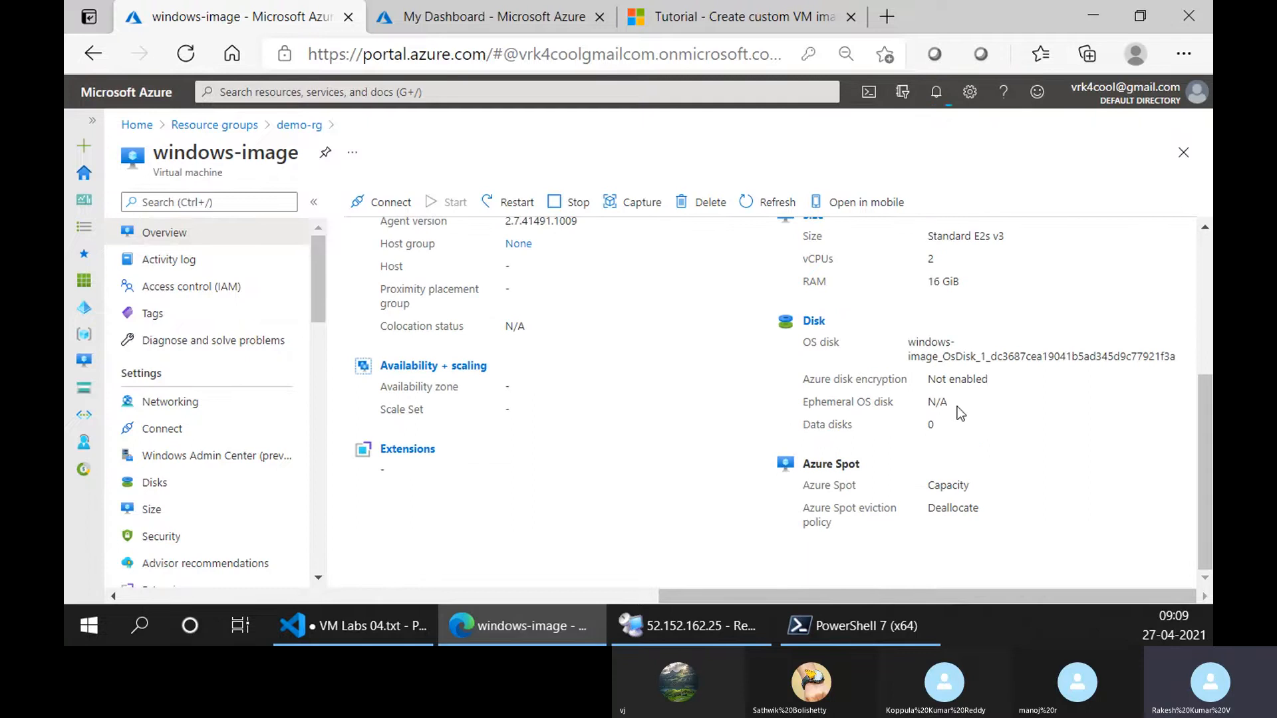
scroll(943, 433, "up", 5)
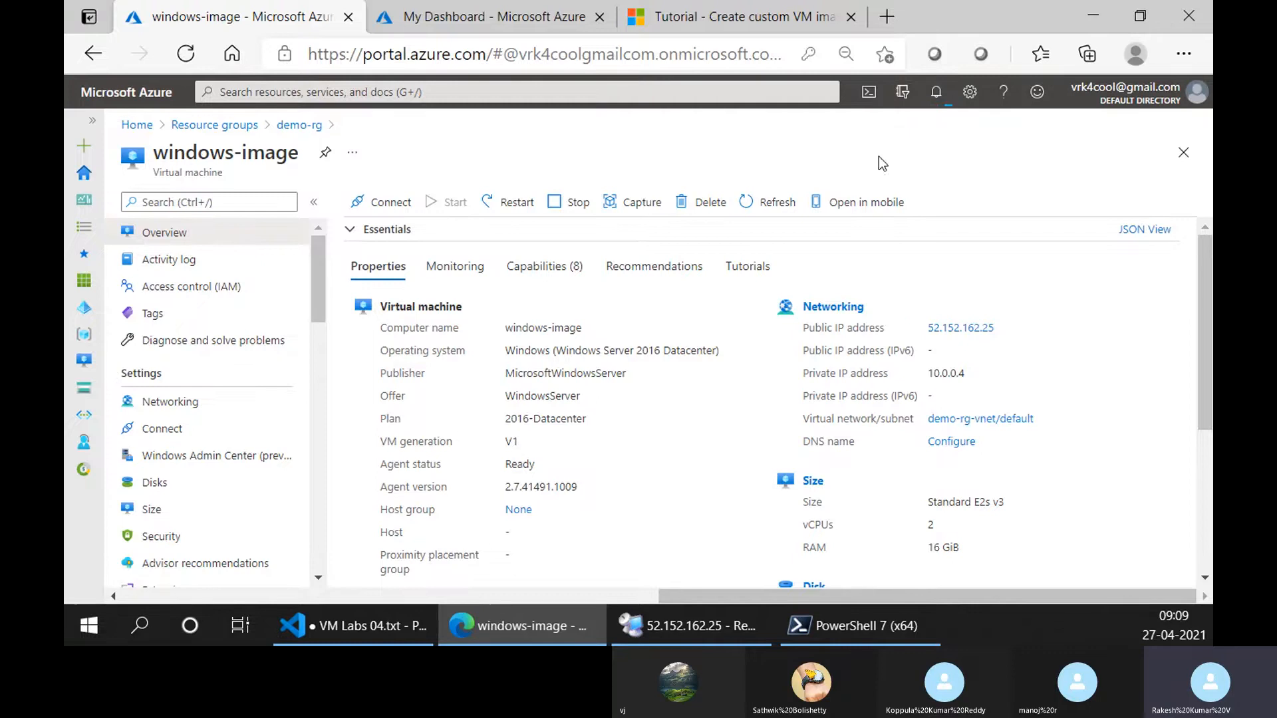
scroll(844, 459, "down", 4)
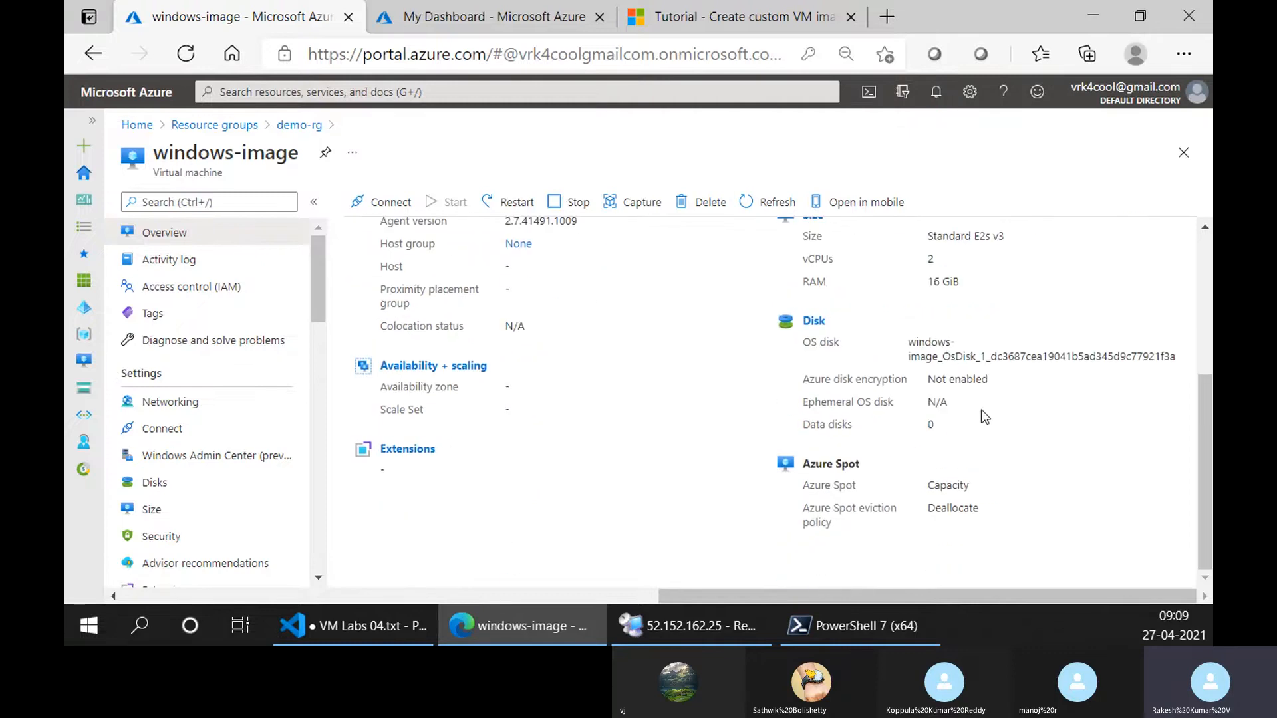
scroll(991, 379, "up", 4)
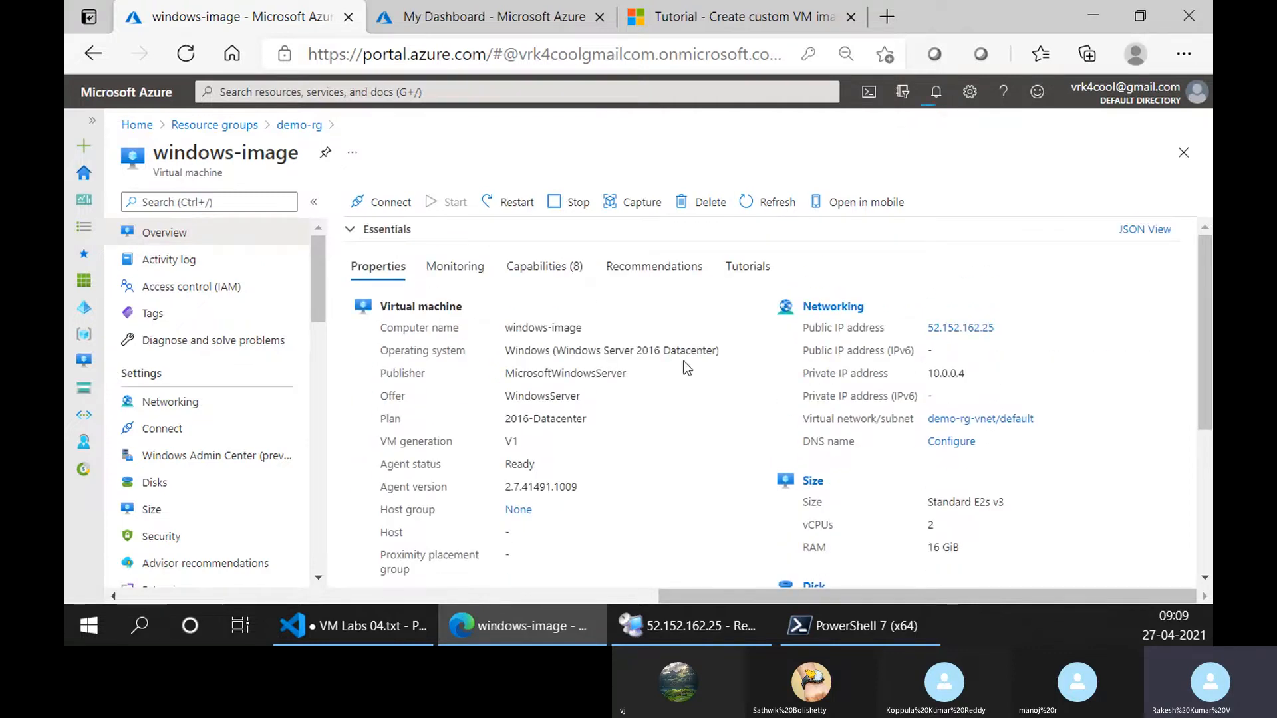
Examine the VM's monitoring charts for CPU, network and disk activity, along with the additional Azure Monitor tools.
left_click(480, 273)
scroll(788, 359, "down", 2)
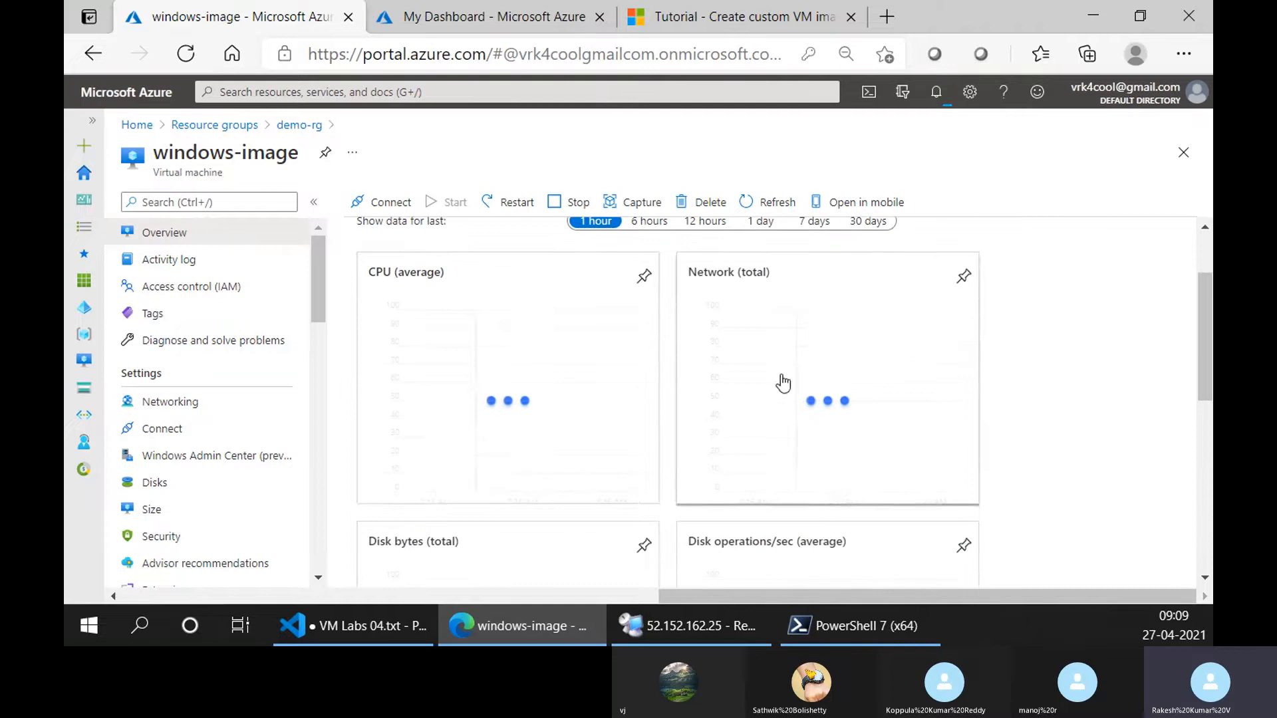
scroll(574, 379, "down", 7)
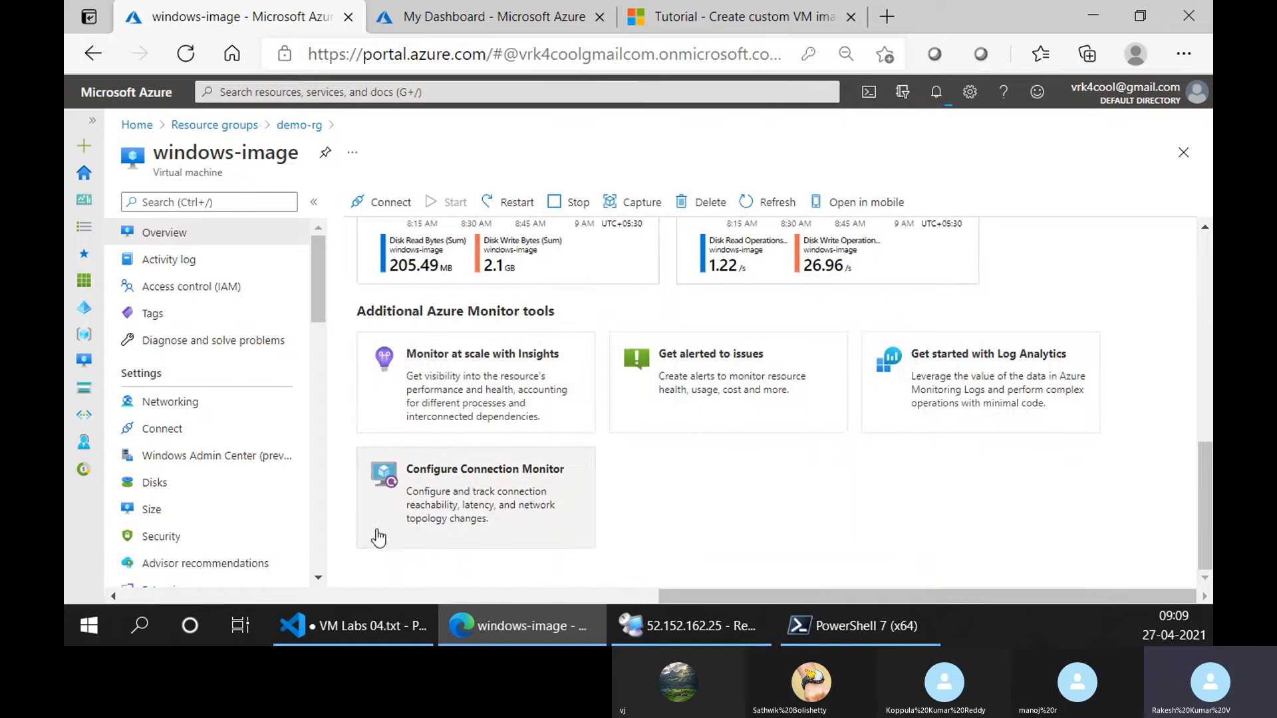
scroll(665, 502, "up", 3)
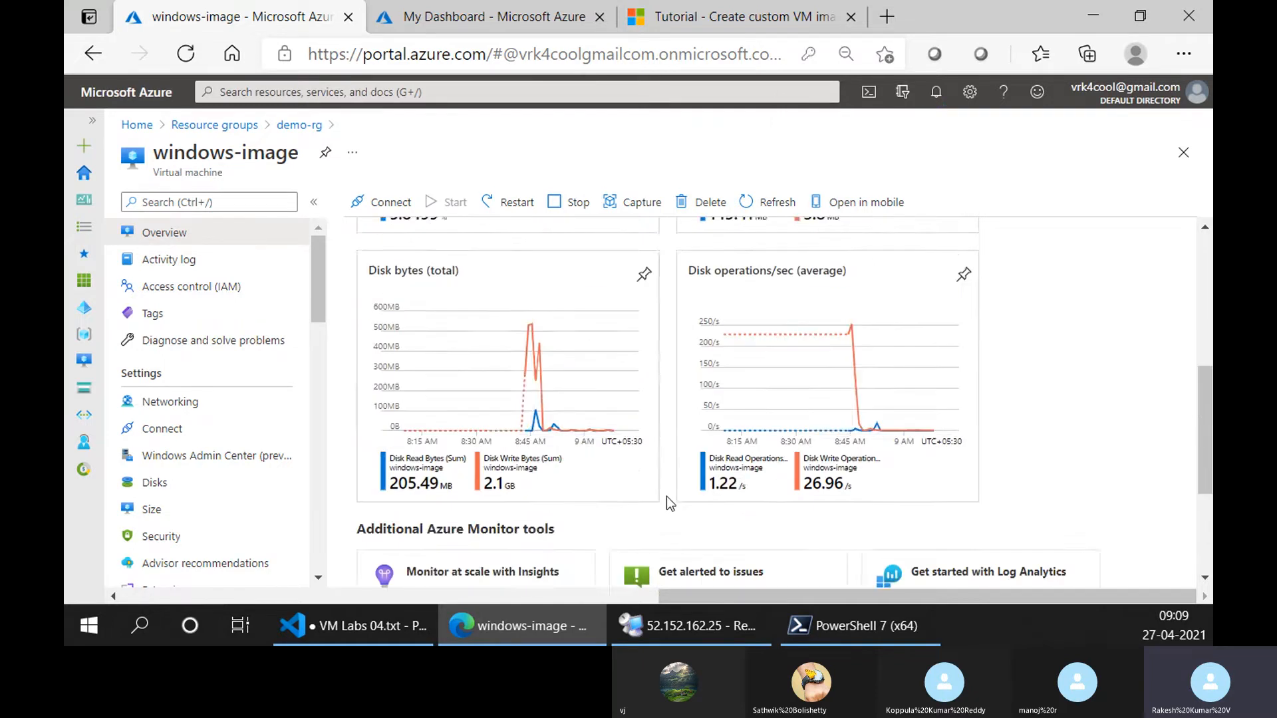
scroll(525, 447, "up", 1)
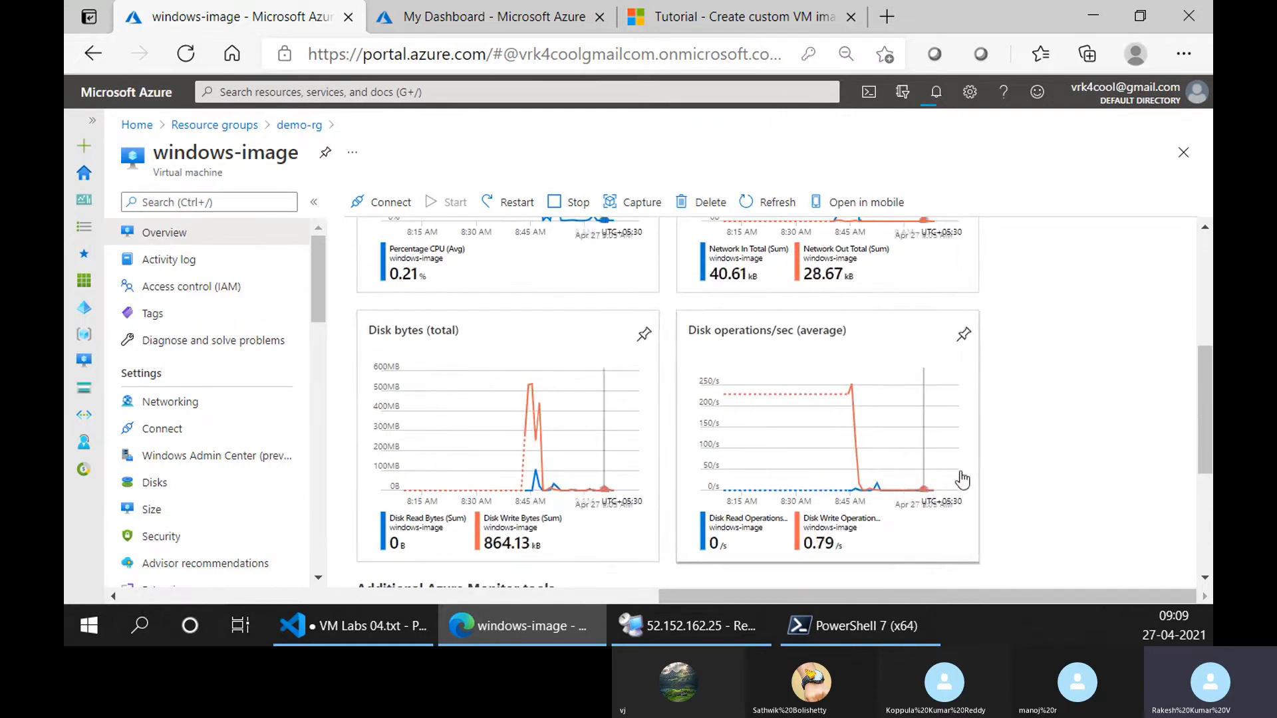
scroll(1079, 428, "up", 5)
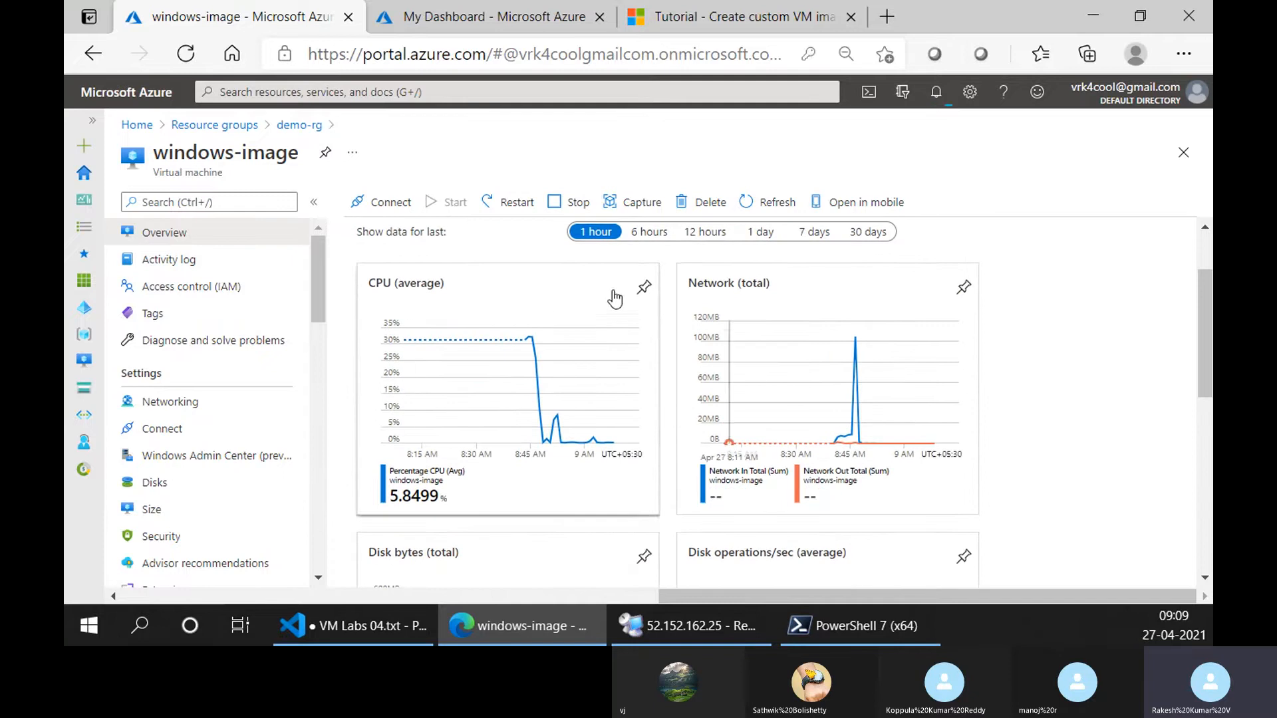
Review the VM's capabilities again, examining the Backup, Disaster recovery, Guest + host updates and Auto-shutdown options.
left_click(544, 266)
scroll(914, 373, "down", 1)
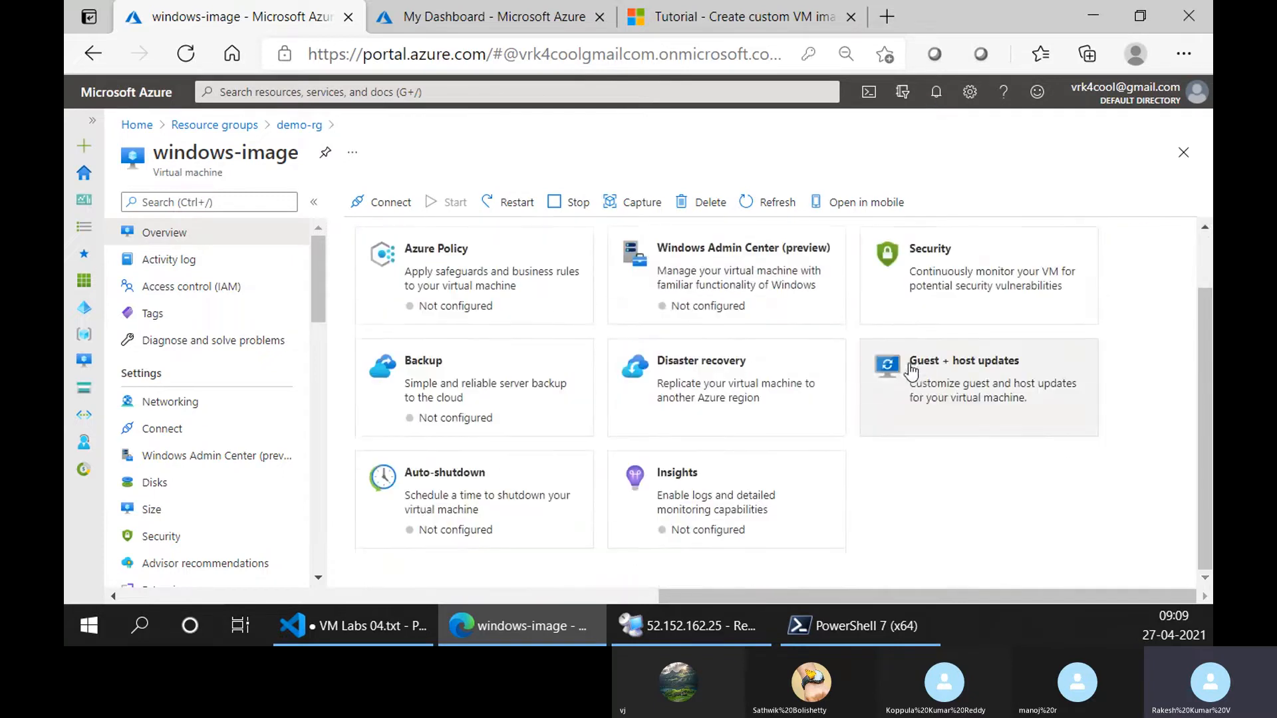
scroll(585, 451, "up", 1)
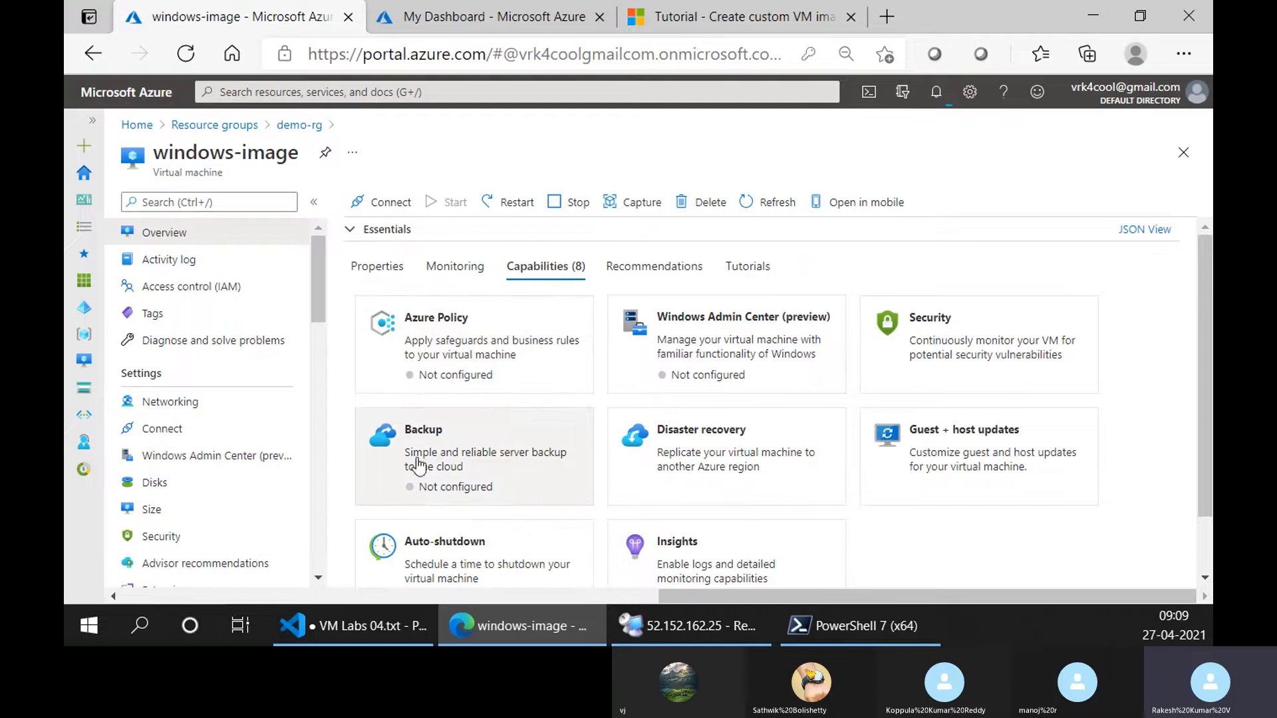
scroll(408, 393, "down", 1)
scroll(389, 439, "down", 1)
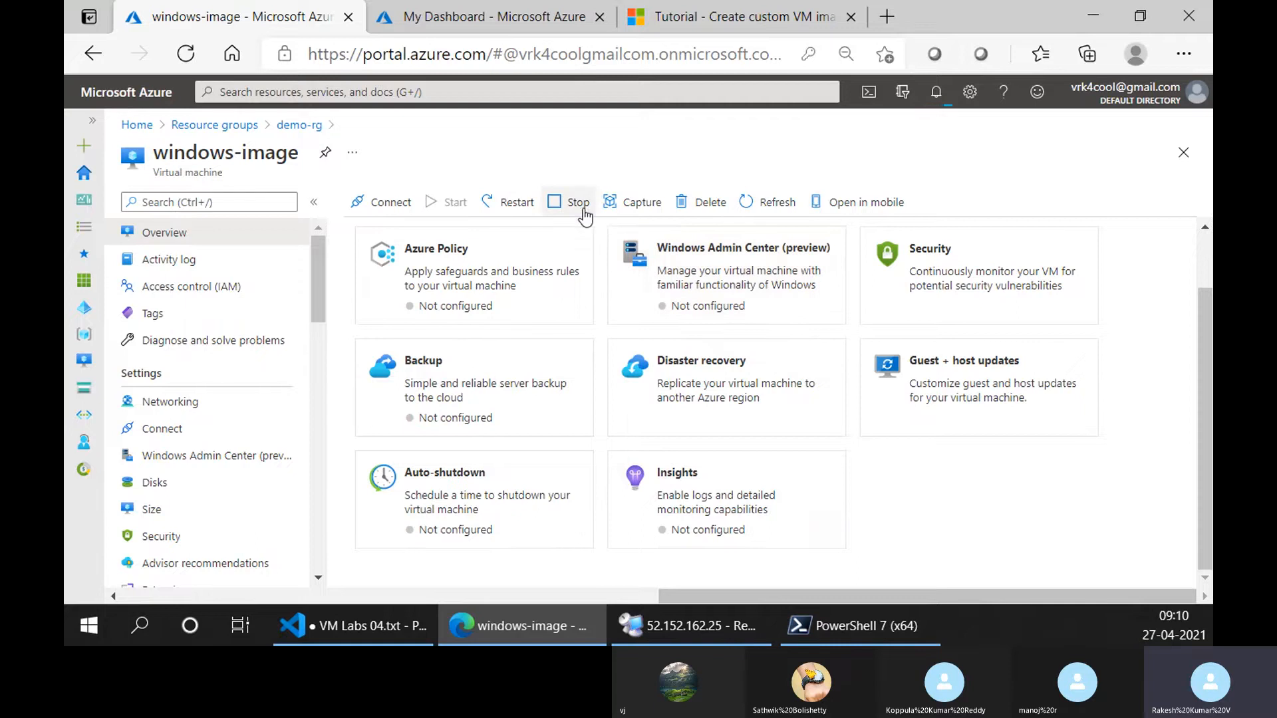
Review the Advisor recommendations and the free training tutorials offered for the windows-image VM.
scroll(680, 384, "up", 1)
left_click(644, 266)
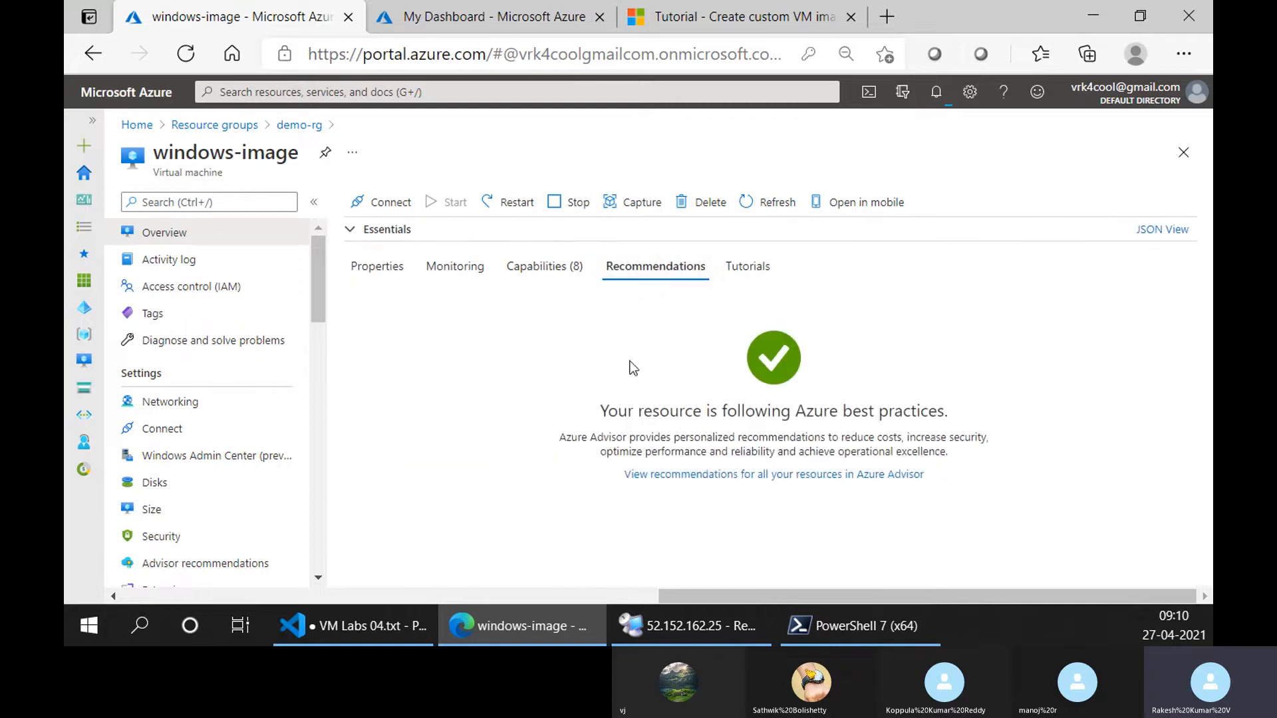
left_click(737, 264)
scroll(472, 432, "down", 5)
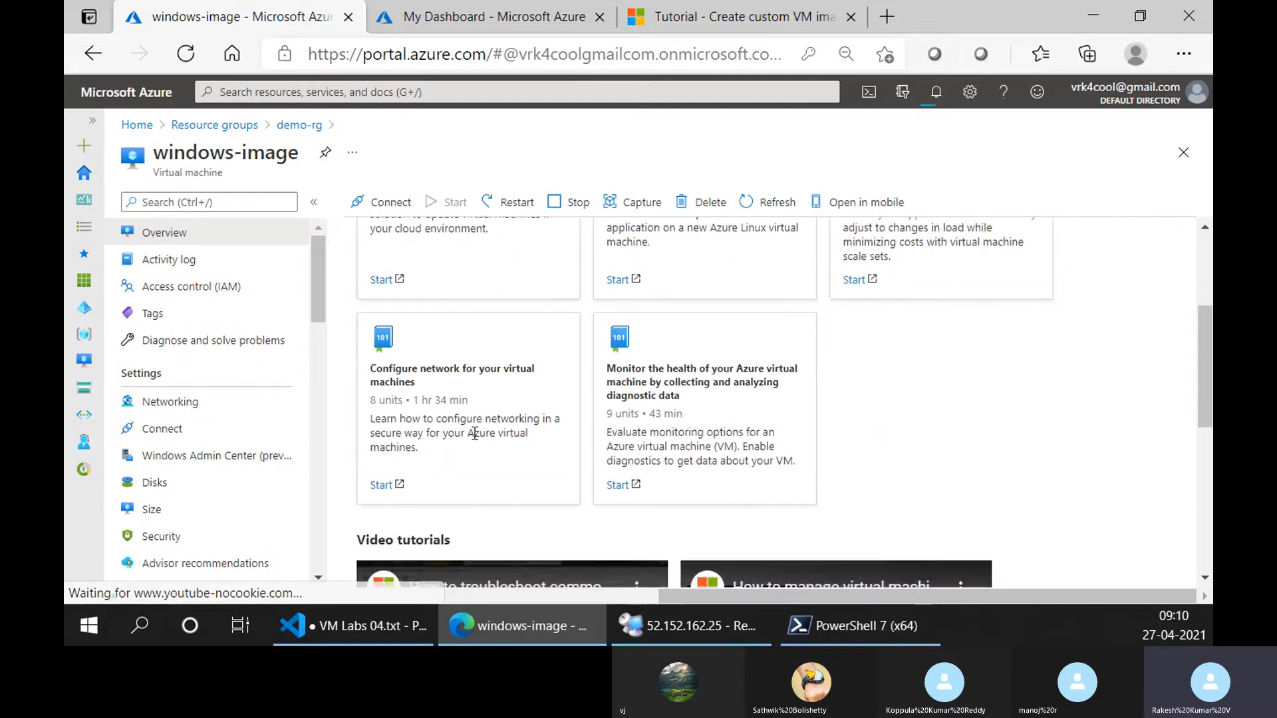
scroll(481, 436, "up", 3)
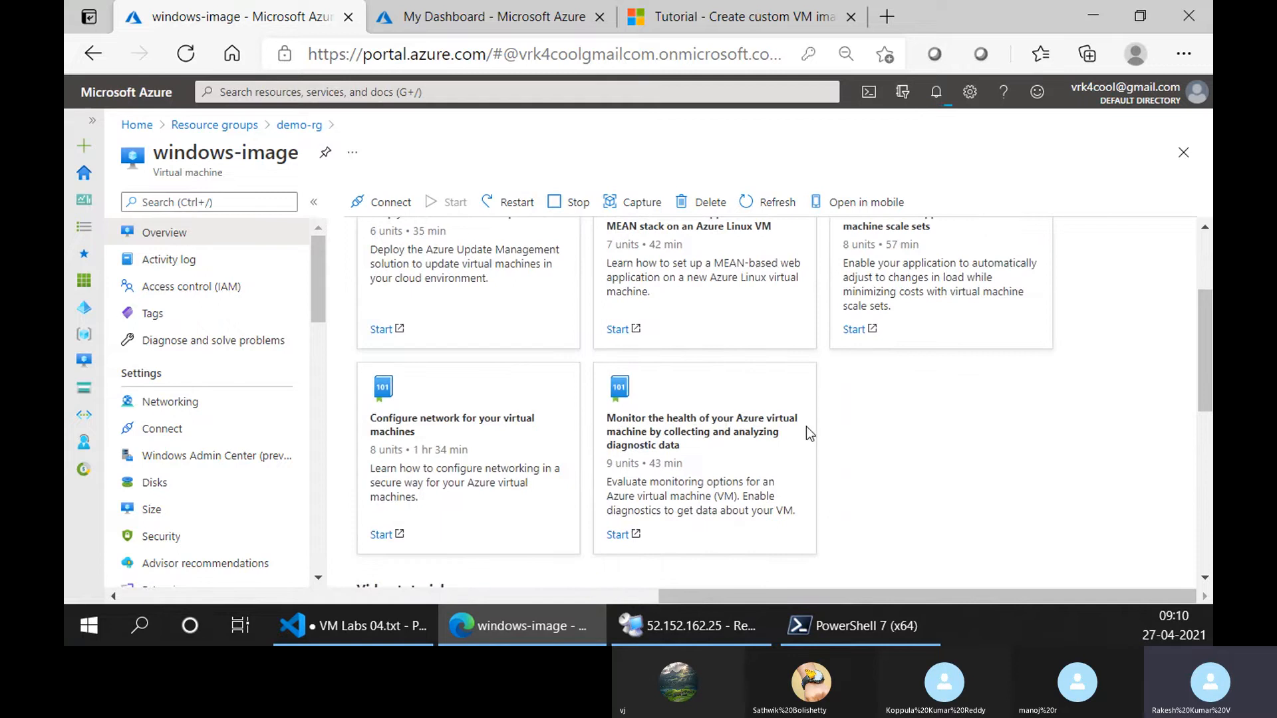
scroll(800, 426, "up", 2)
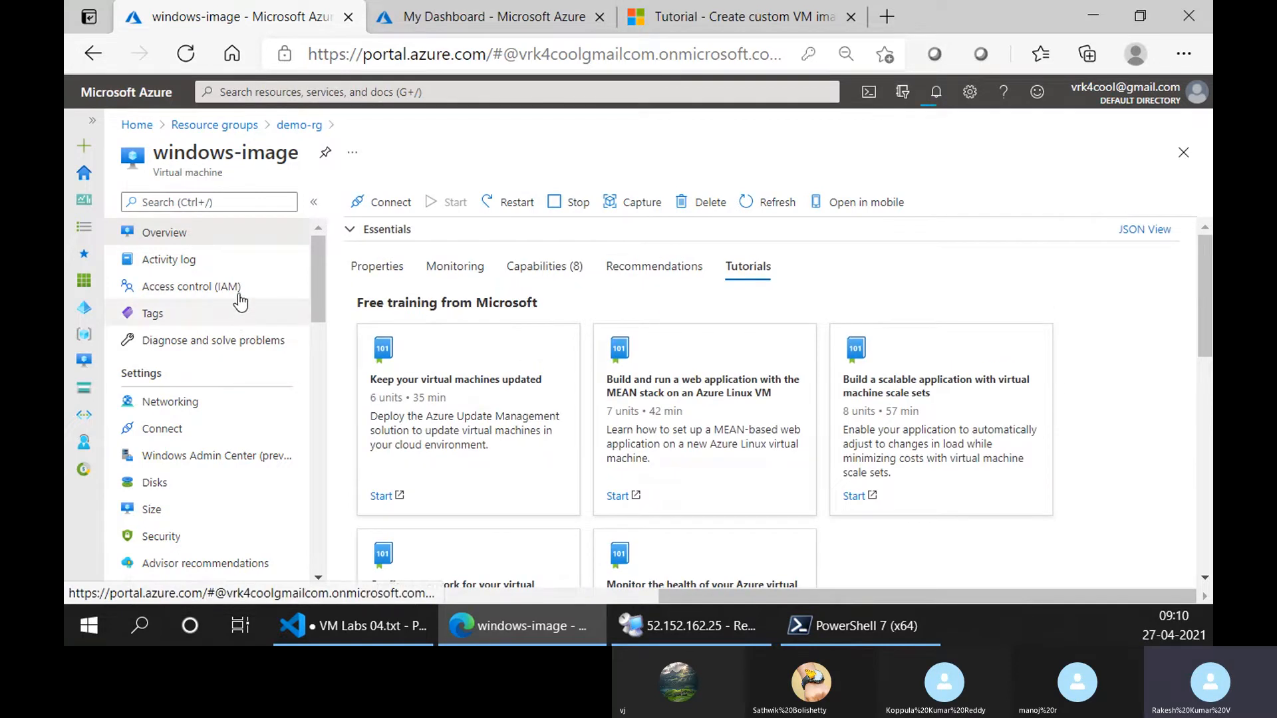
Return to the demo-rg resource group, check the Bastion deployment notification and look at the image version command in Cloud Shell.
left_click(298, 125)
left_click(940, 101)
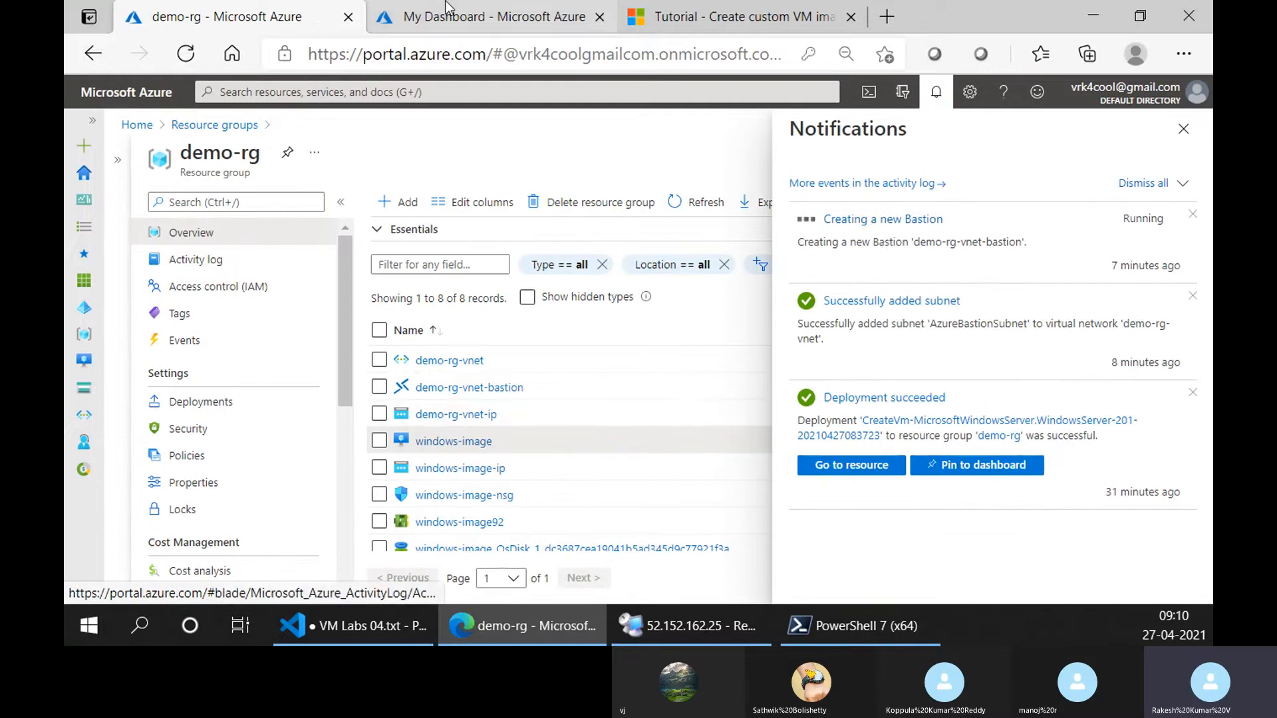
left_click(492, 17)
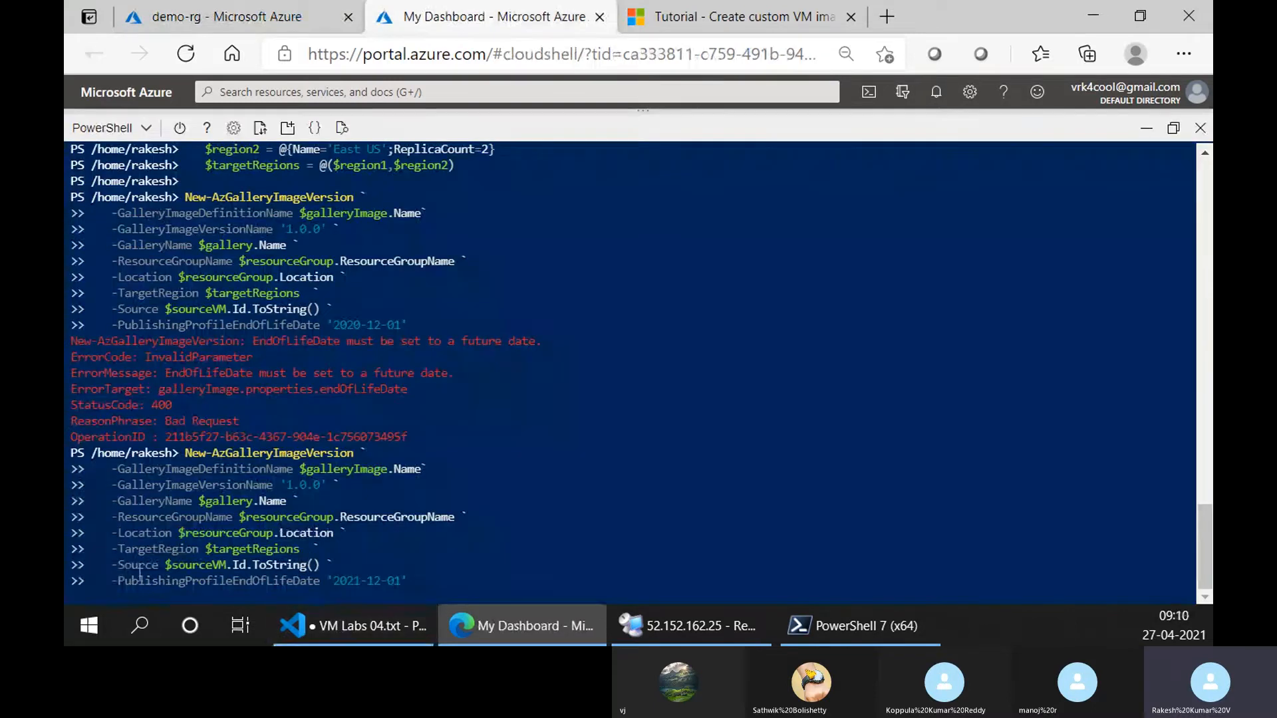
Switch to Visual Studio Code and highlight "az diagnostics & alerts" among the remaining topics in VM Labs 04.txt.
left_click(389, 628)
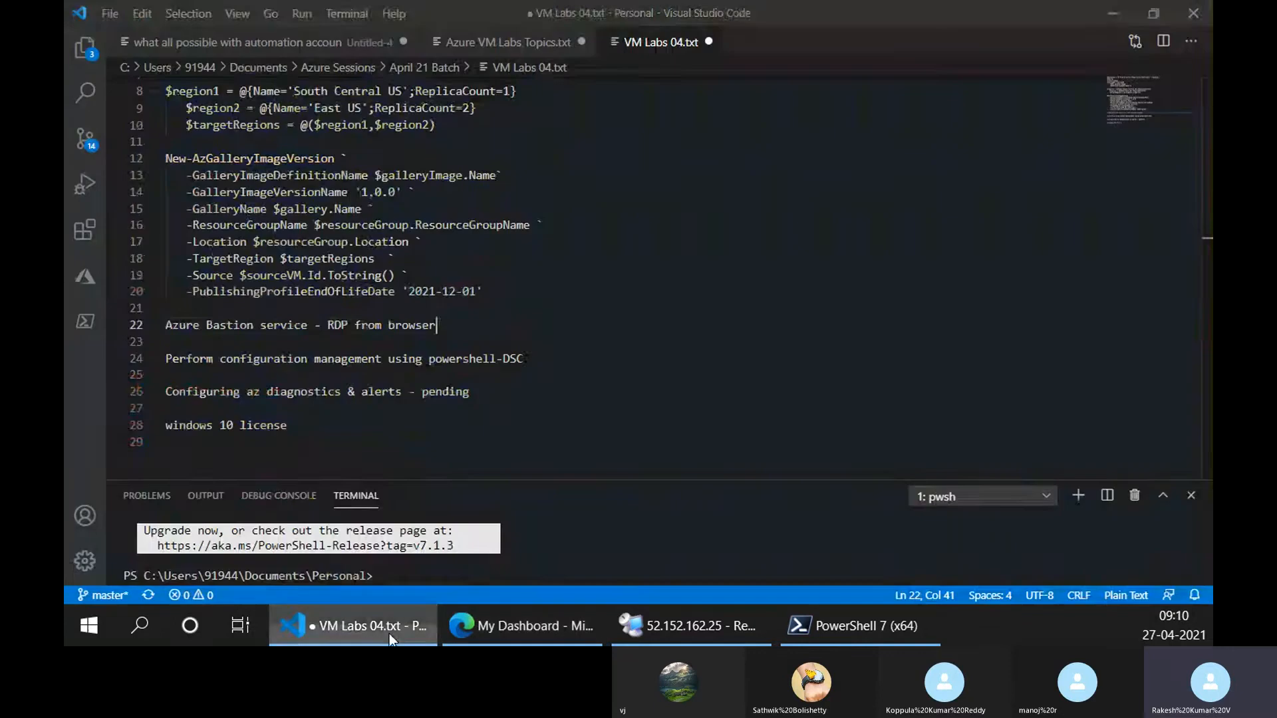
scroll(409, 374, "down", 1)
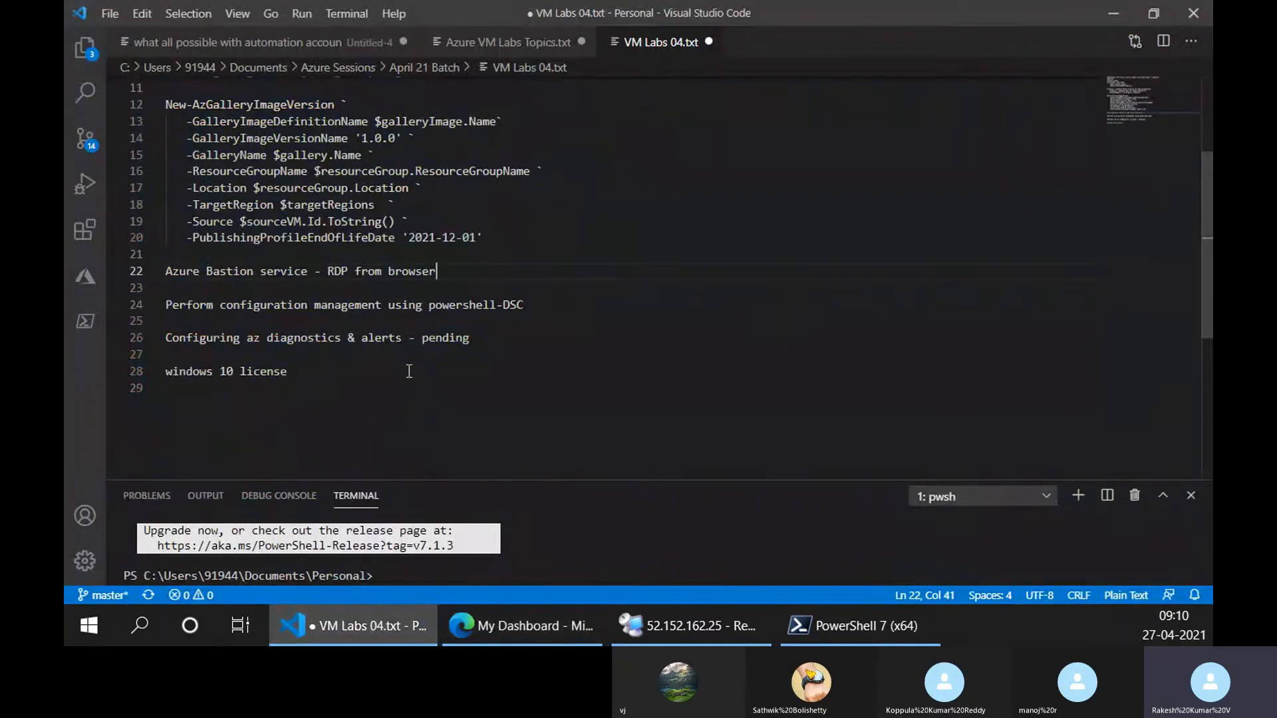
left_click_drag(247, 337, 405, 339)
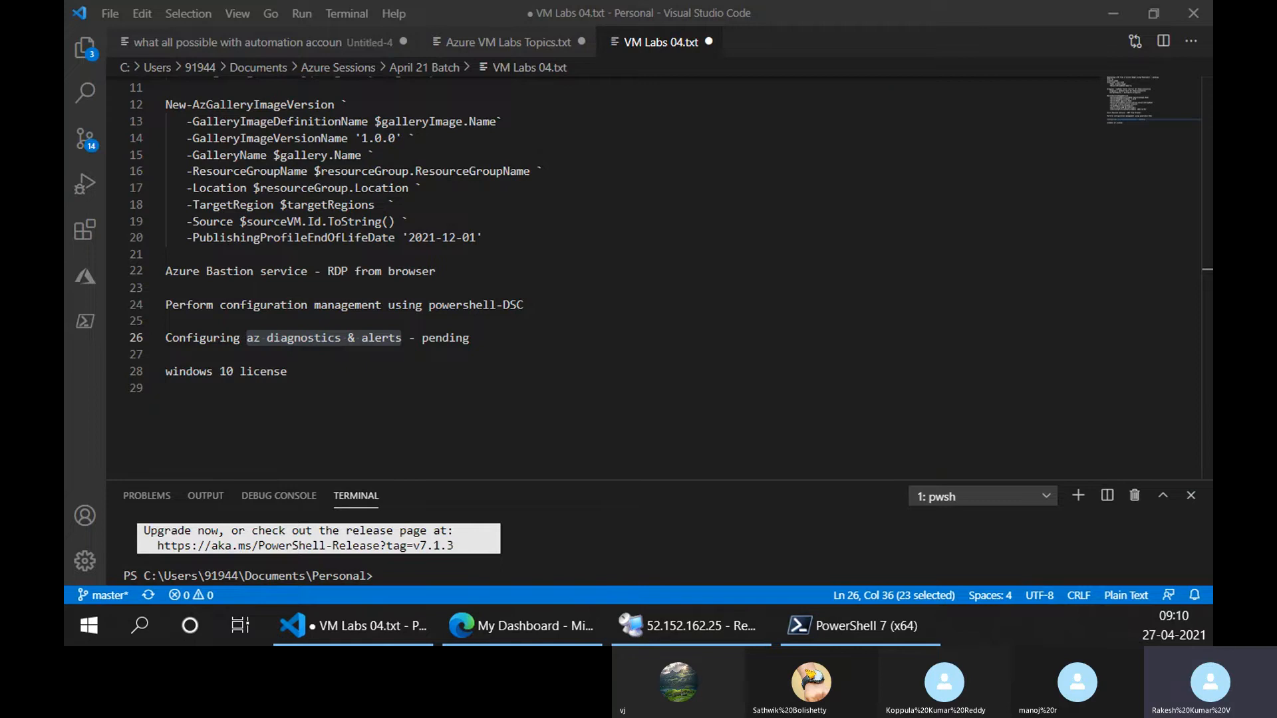
Switch to Edge, bring the "Monitoring Azure virtual machines with Azure Monitor" article into the window and skim to its Monitoring data section.
left_click(522, 625)
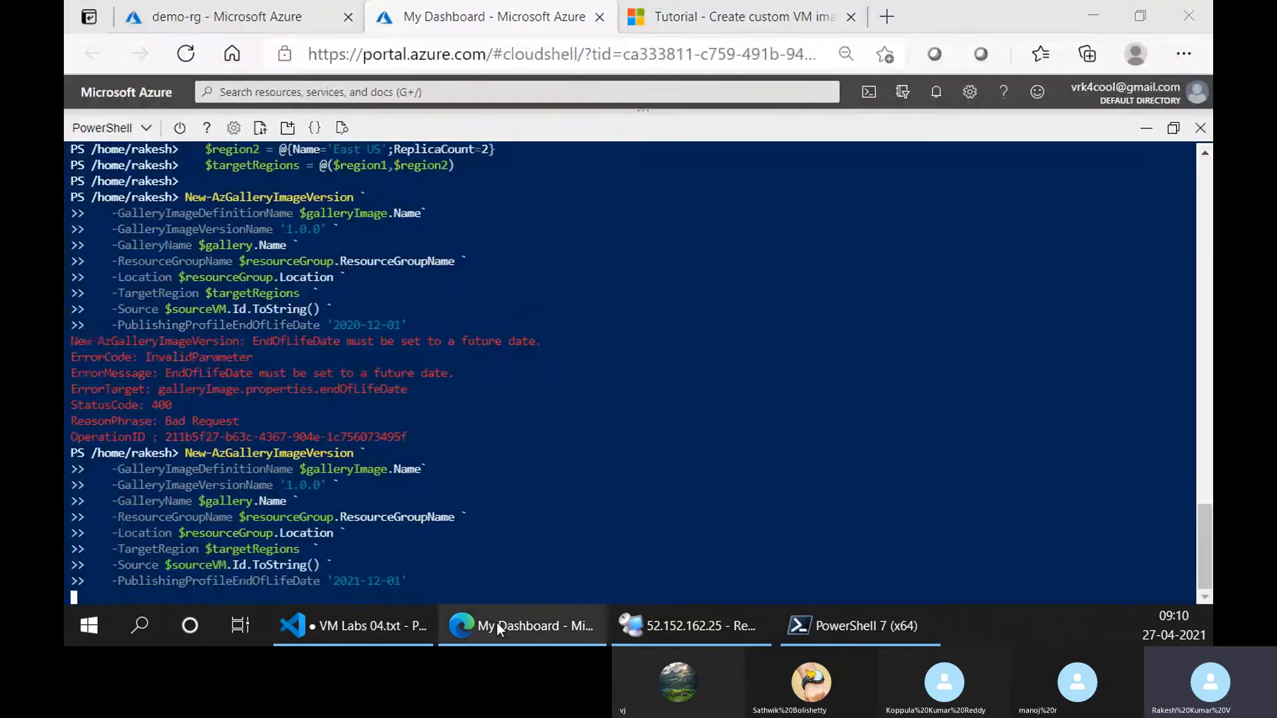
left_click_drag(426, 645, 421, 30)
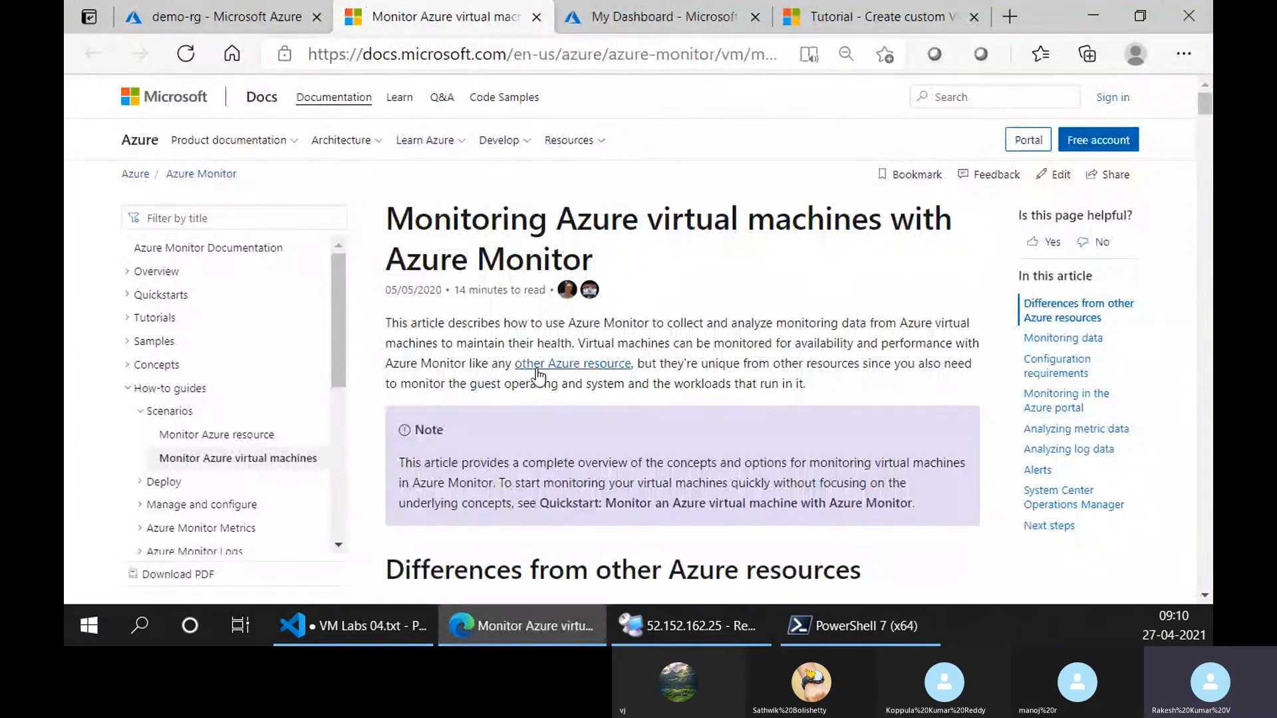
scroll(650, 411, "down", 3)
scroll(650, 410, "down", 6)
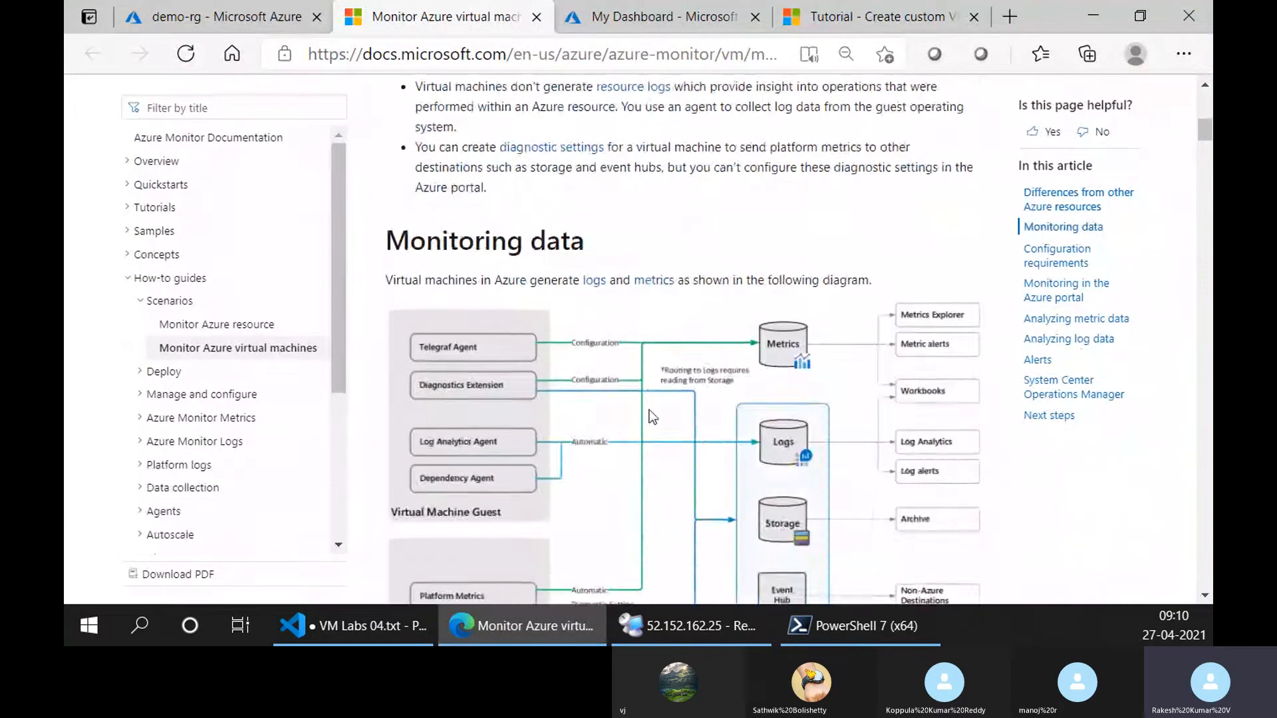
Examine the article's differences from other Azure resources and its diagram of monitoring data flowing to metrics, logs, storage and event hub.
scroll(645, 400, "up", 10)
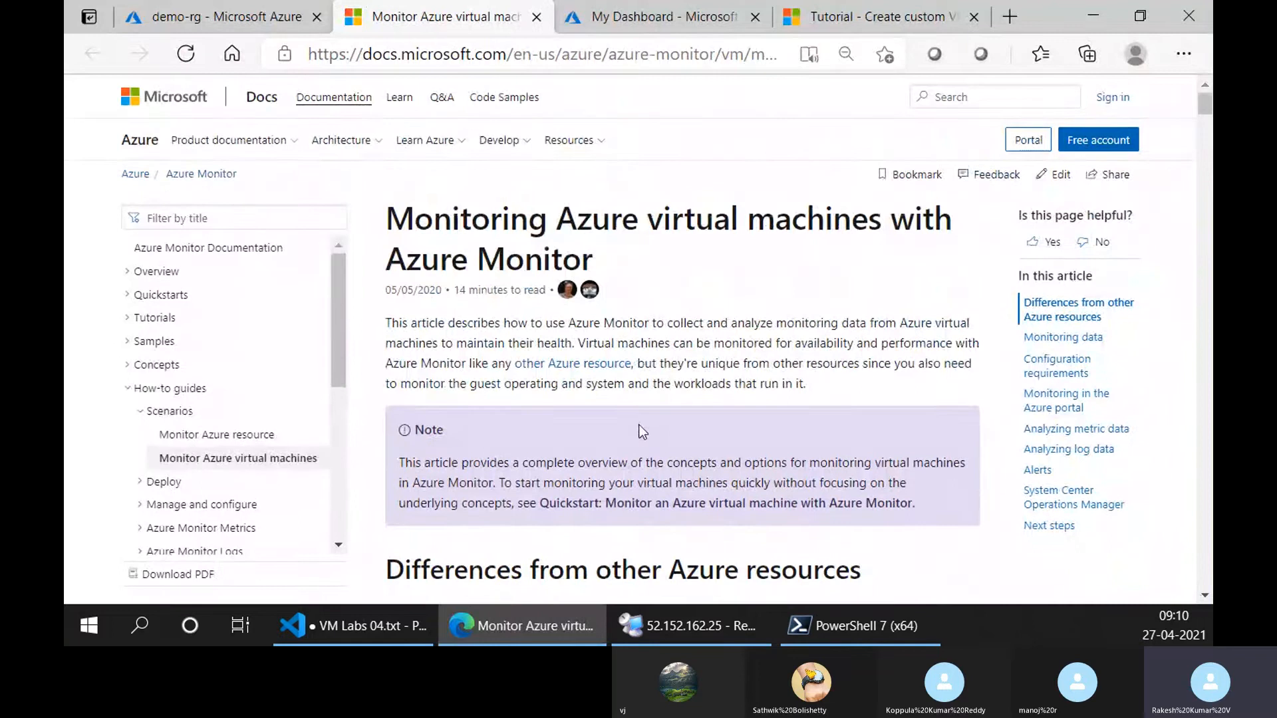
scroll(637, 450, "down", 12)
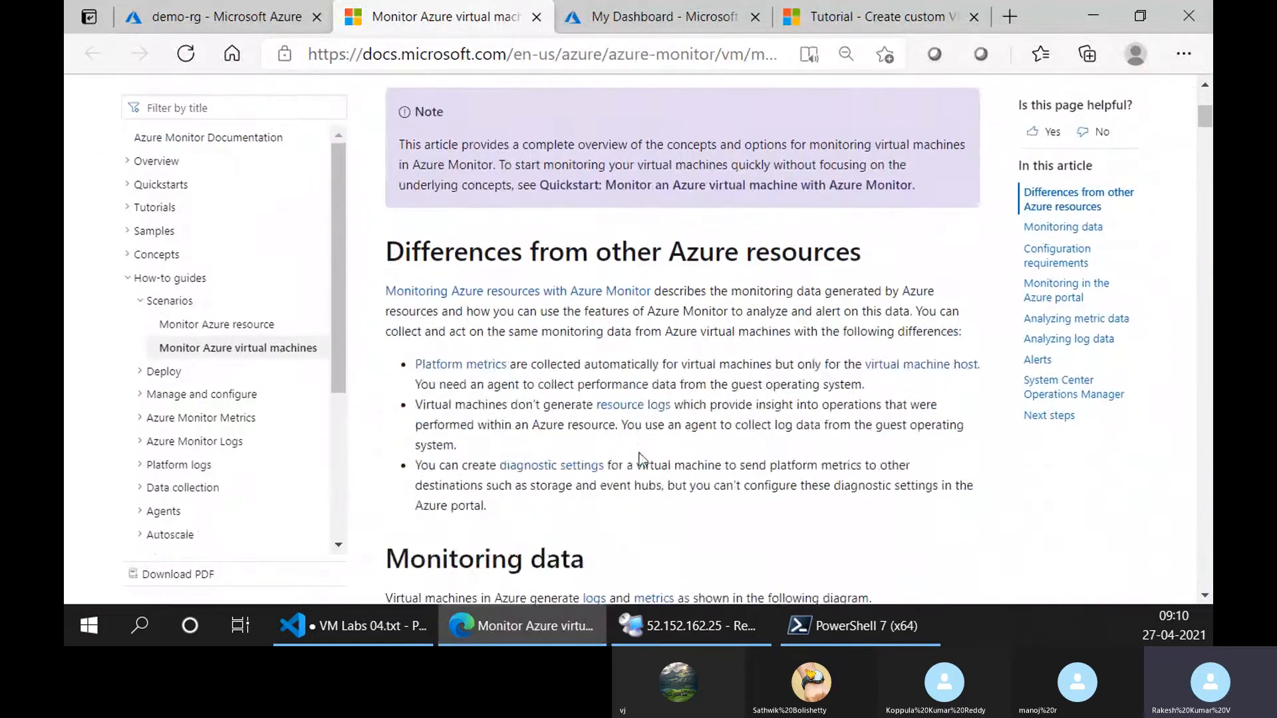
scroll(638, 456, "up", 10)
scroll(640, 458, "up", 2)
scroll(637, 452, "down", 9)
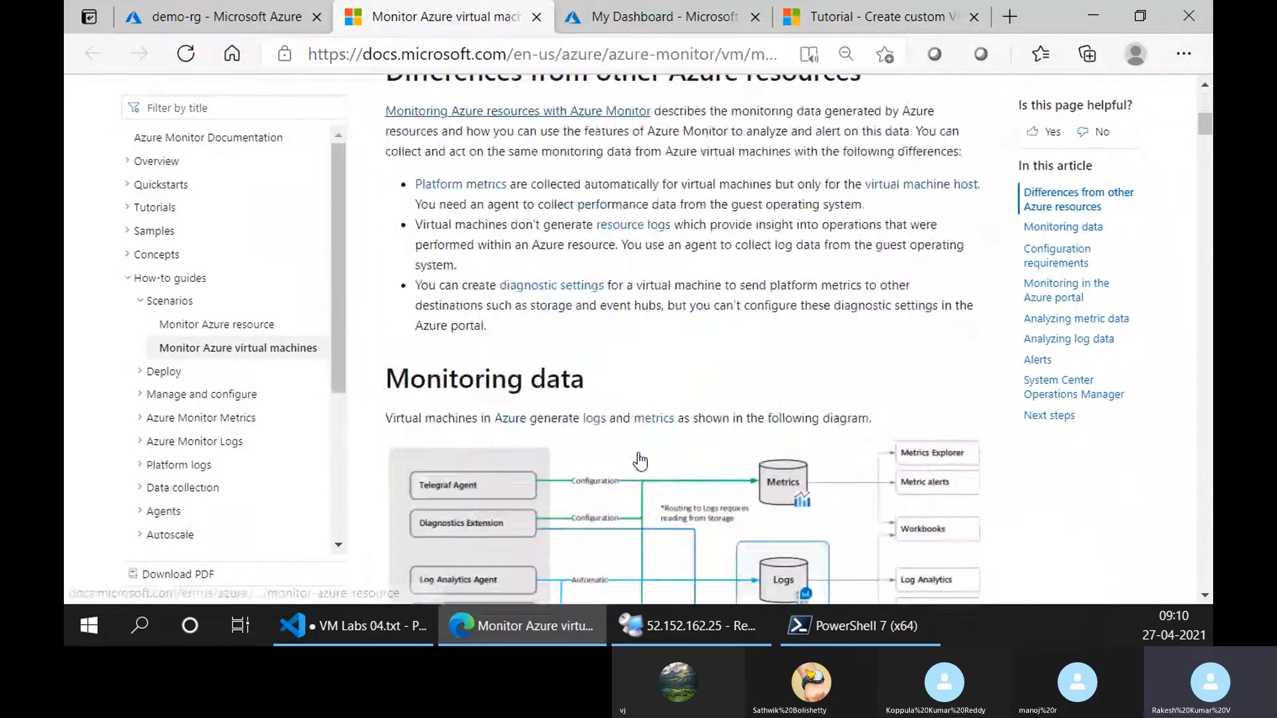
scroll(636, 449, "down", 3)
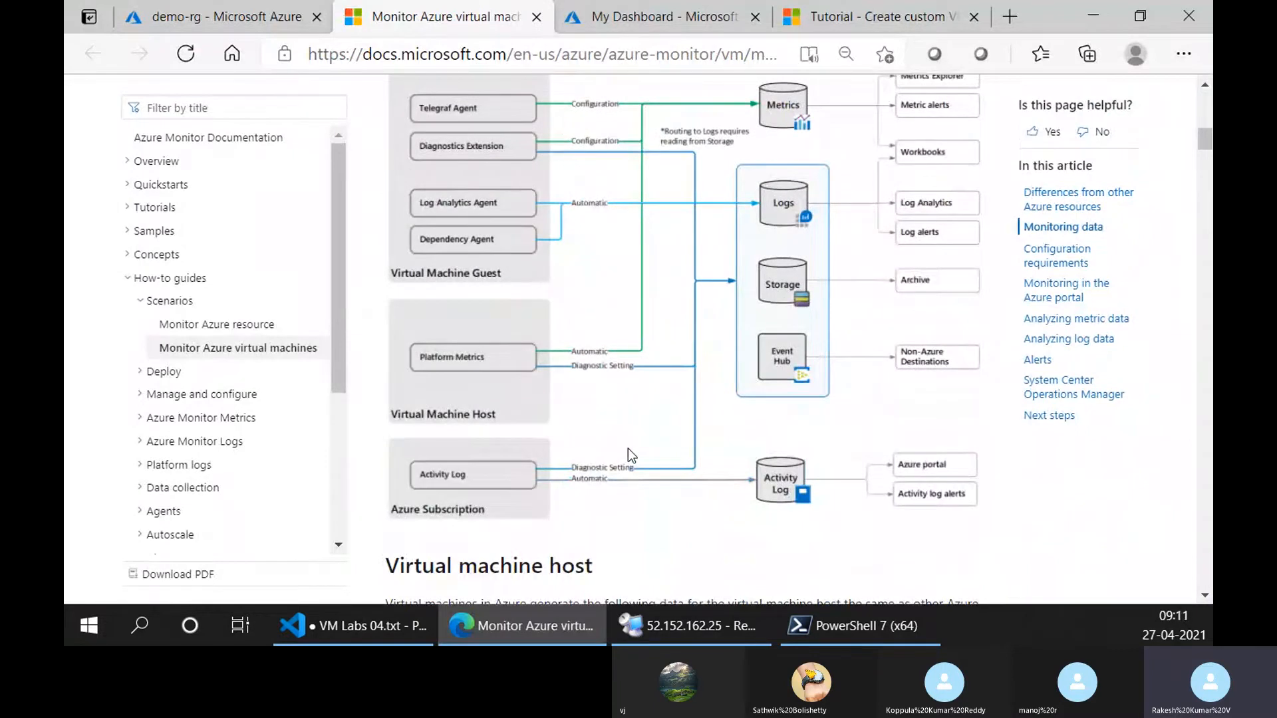
scroll(628, 449, "up", 2)
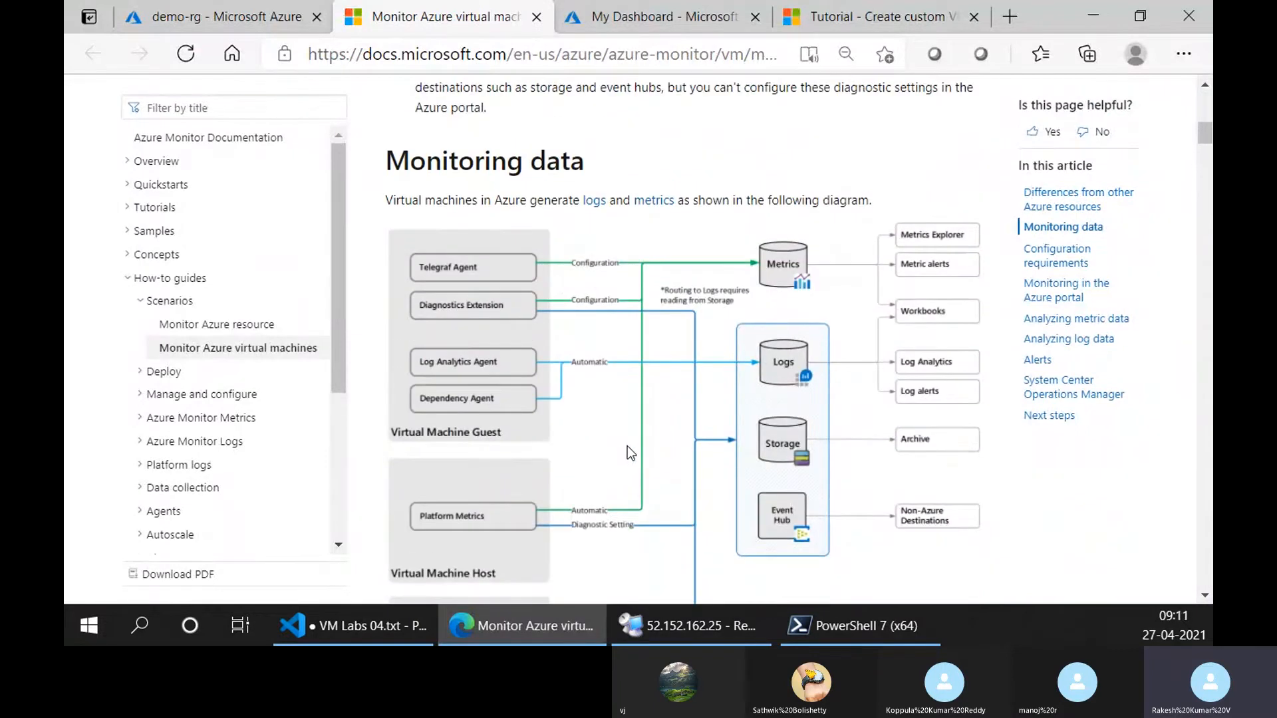
scroll(634, 453, "up", 4)
scroll(642, 454, "up", 1)
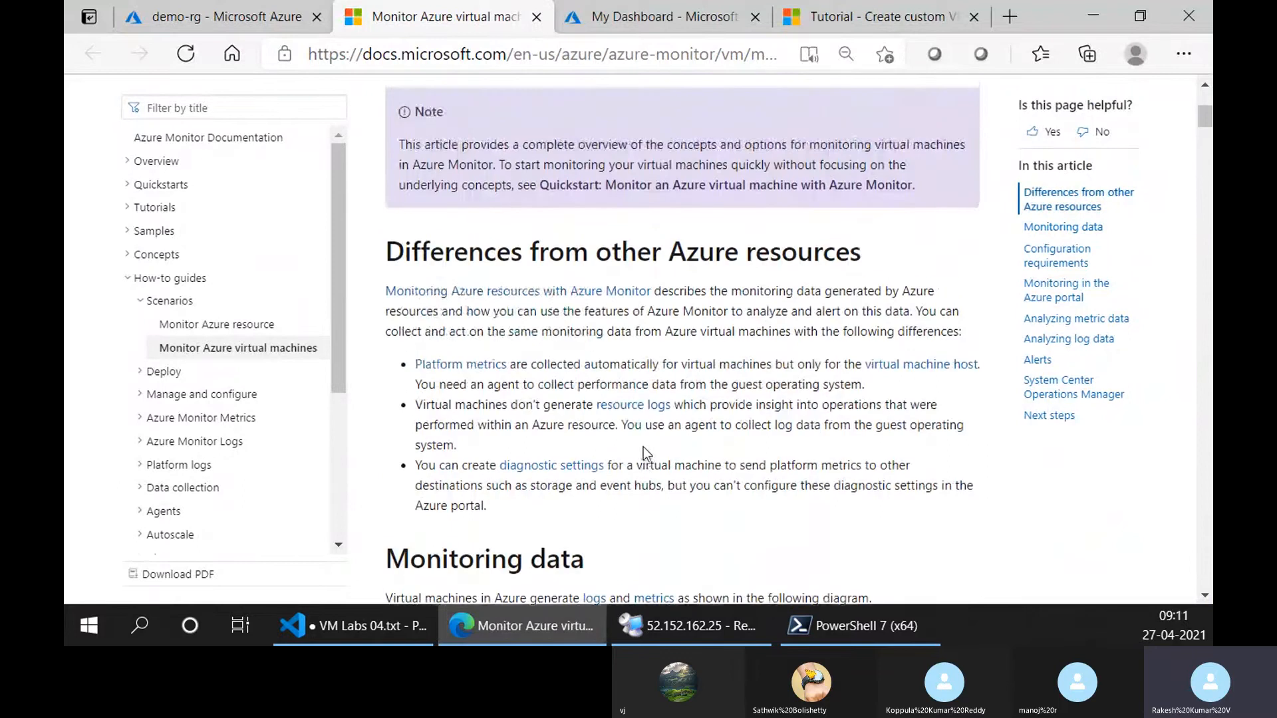
Read the Azure Monitor article's introduction and highlight the phrase about collecting and analyzing monitoring data from Azure virtual machines.
scroll(644, 451, "up", 3)
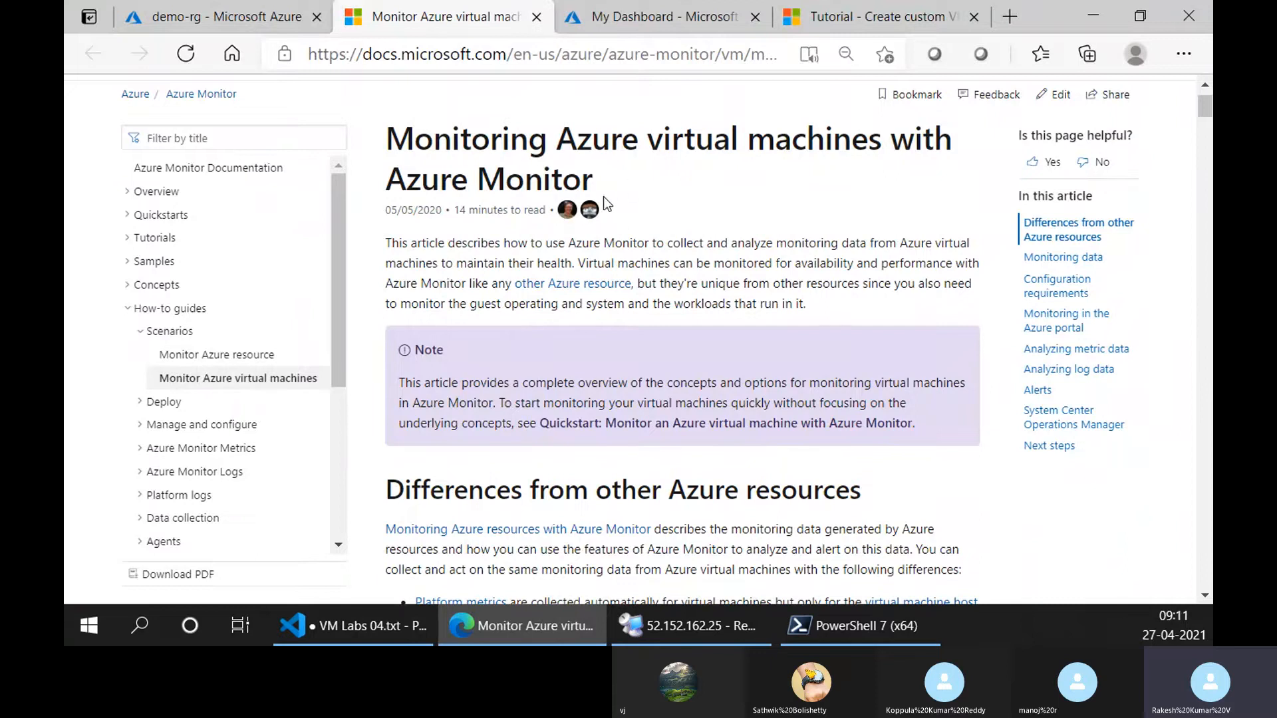
scroll(604, 197, "down", 5)
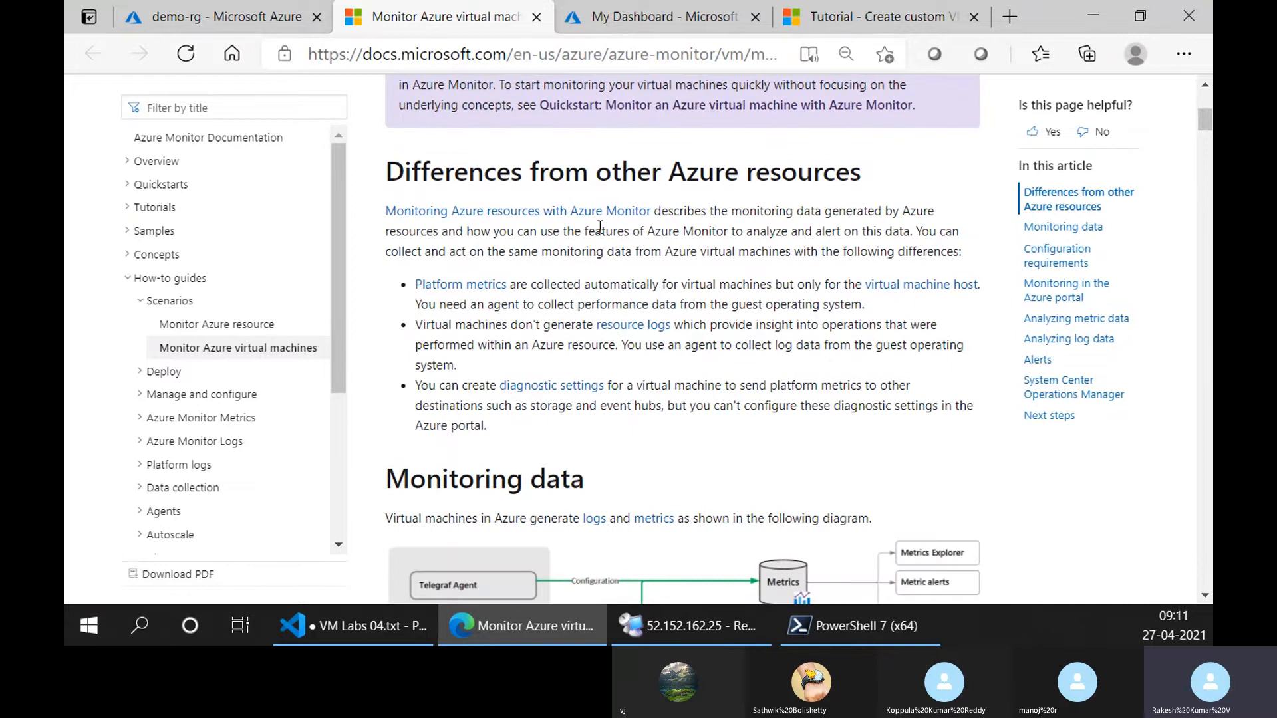
scroll(574, 313, "up", 6)
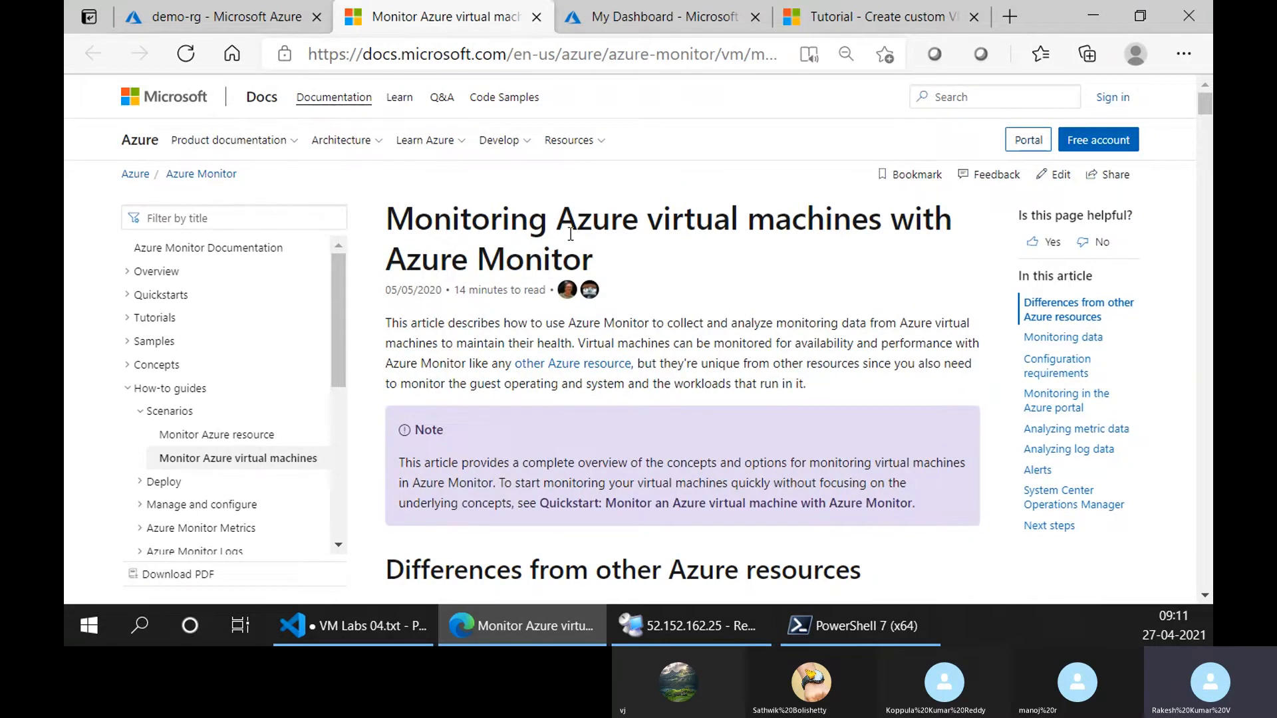
scroll(566, 266, "down", 2)
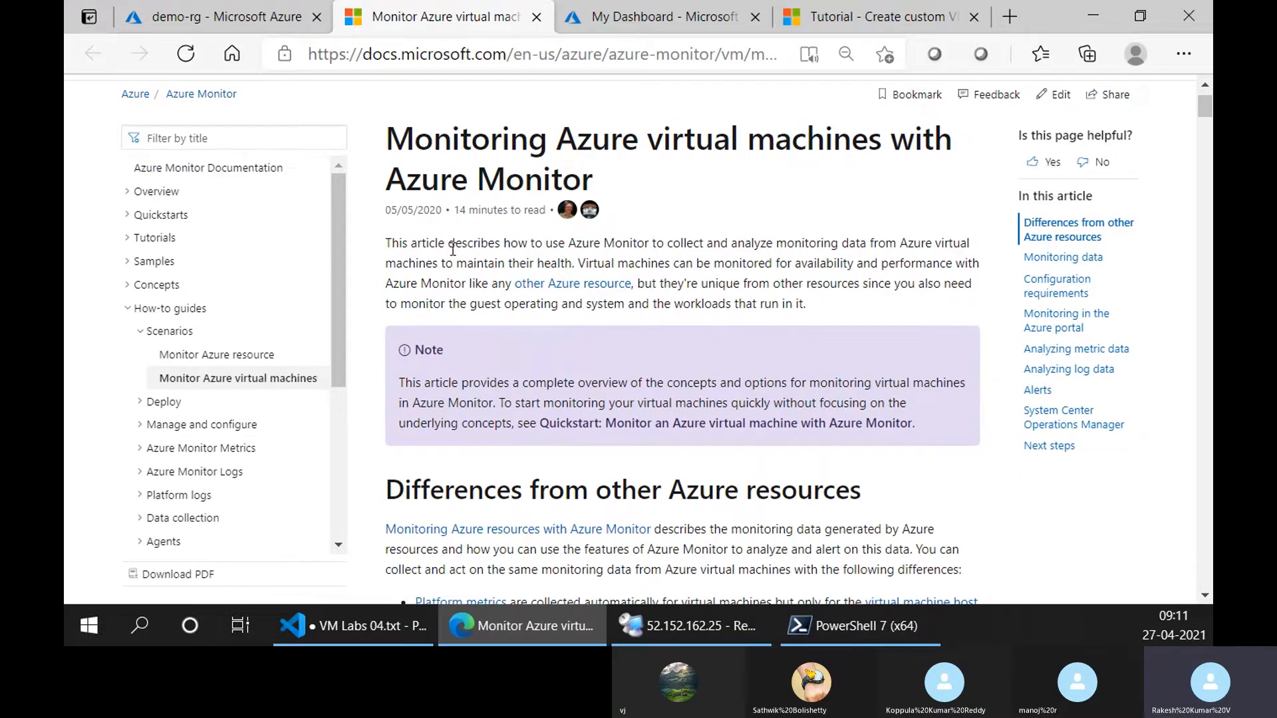
left_click_drag(651, 243, 455, 259)
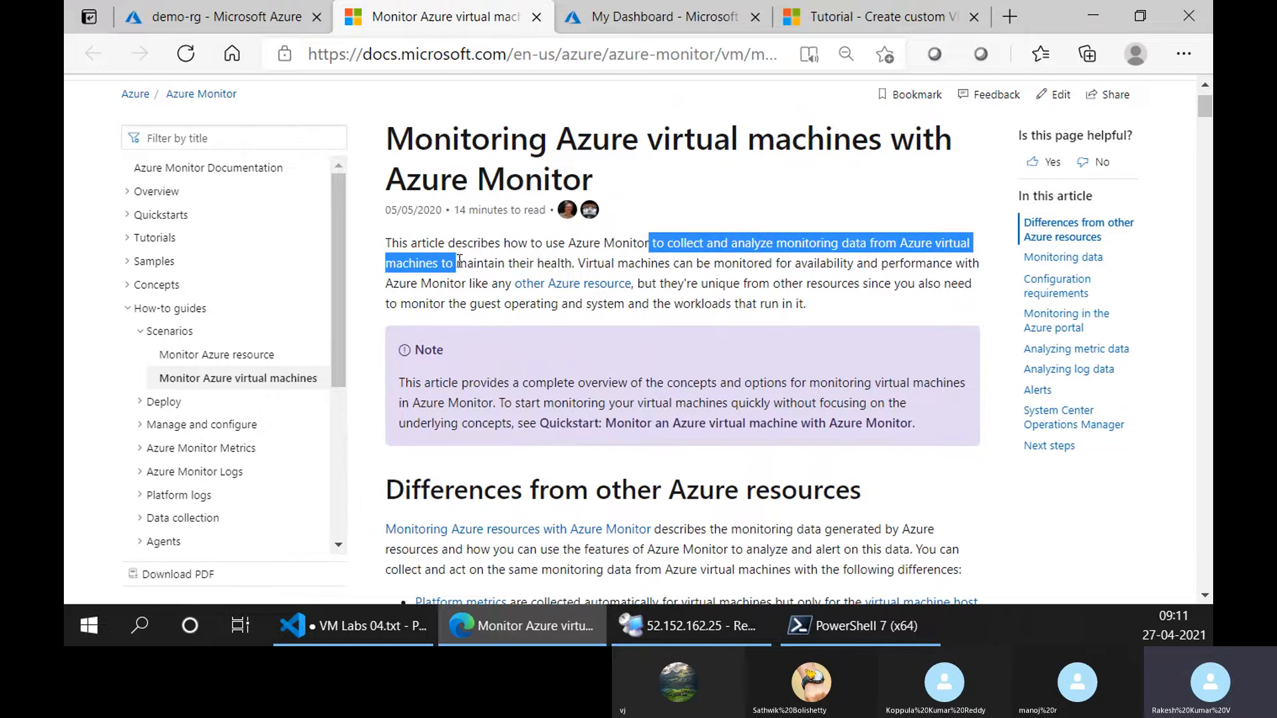
Return to demo-rg, open the windows-image VM's overview and check the portal notifications.
left_click(622, 14)
left_click(235, 14)
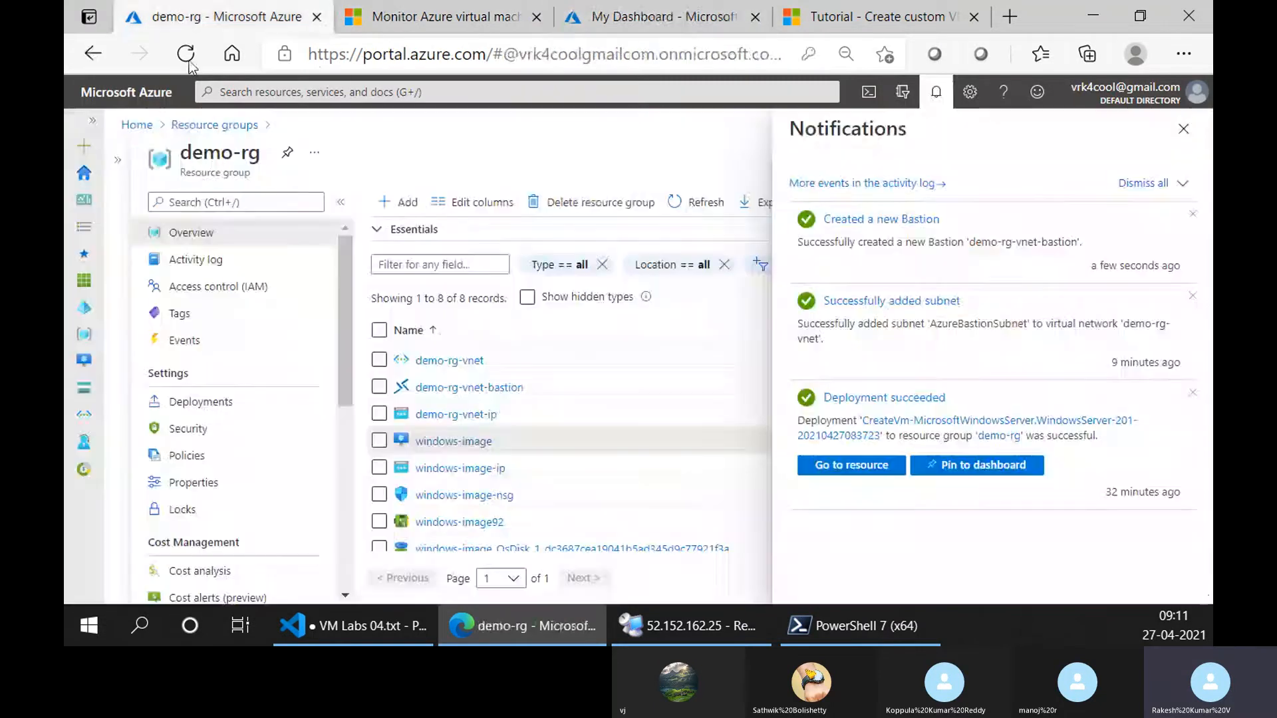
left_click(456, 443)
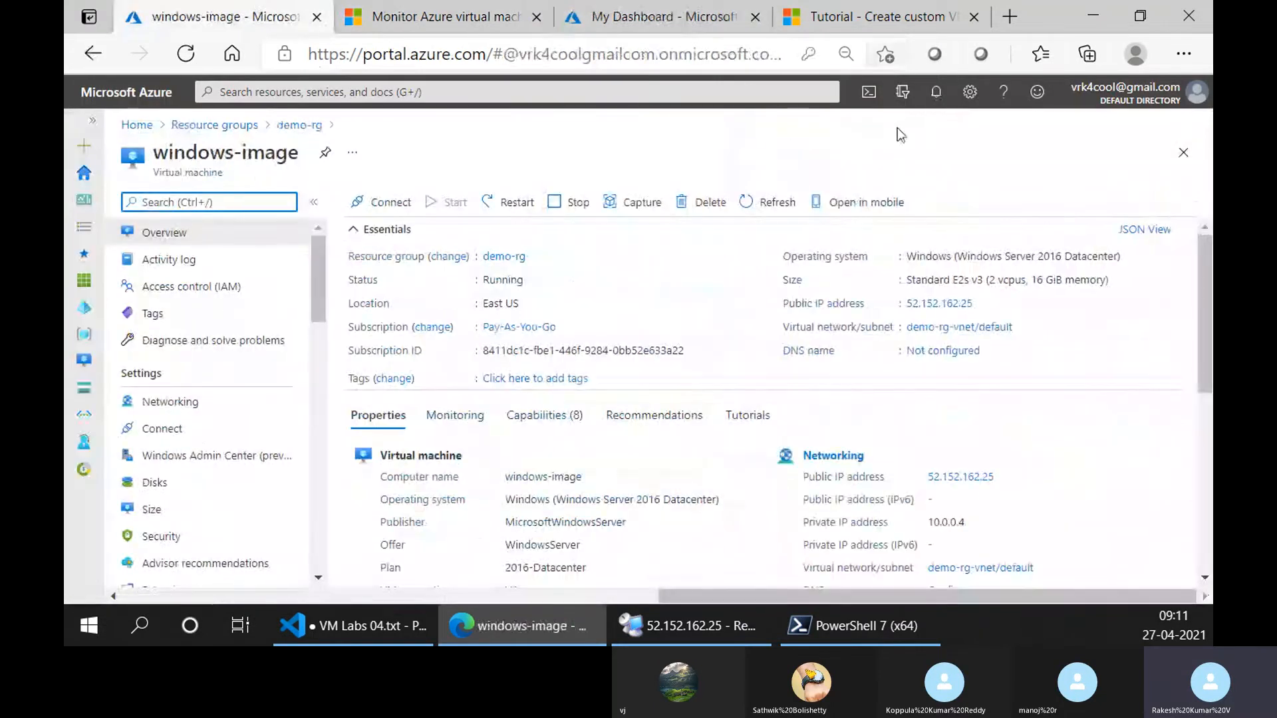
left_click(936, 91)
left_click(1183, 130)
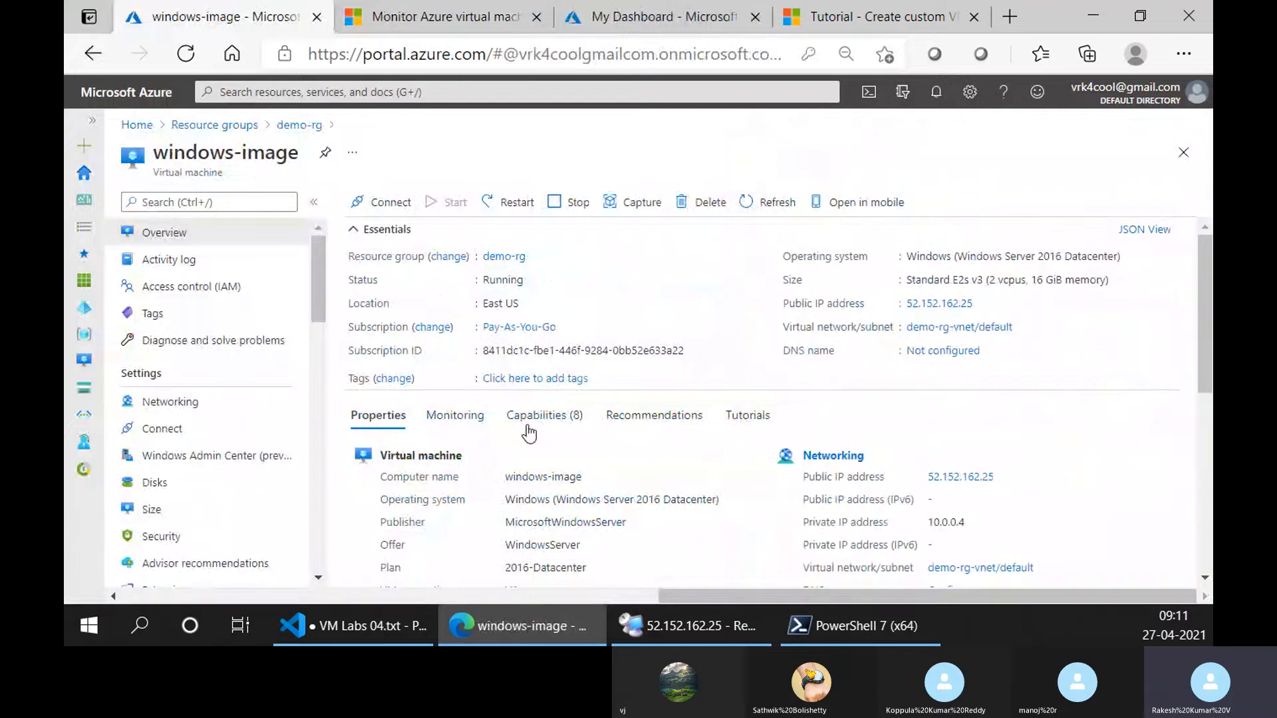
Look through the windows-image VM's capability options for anything related to monitoring, including Insights.
left_click(566, 415)
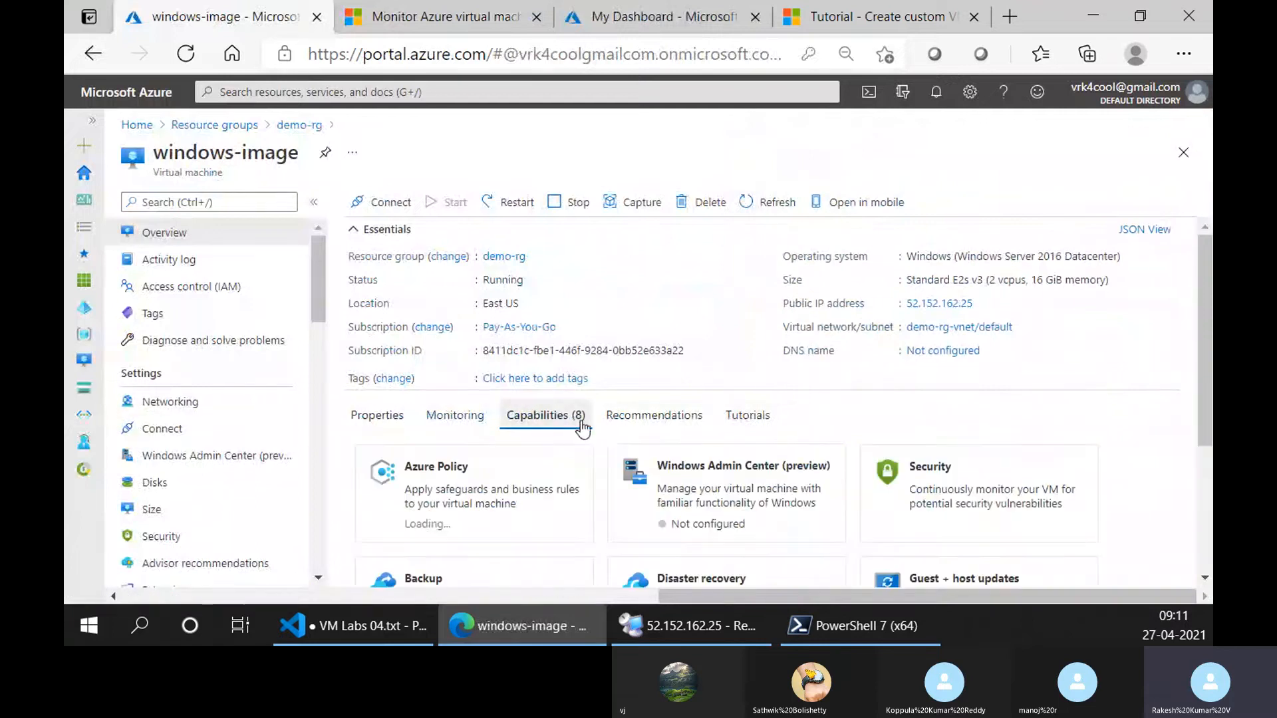
scroll(602, 449, "down", 3)
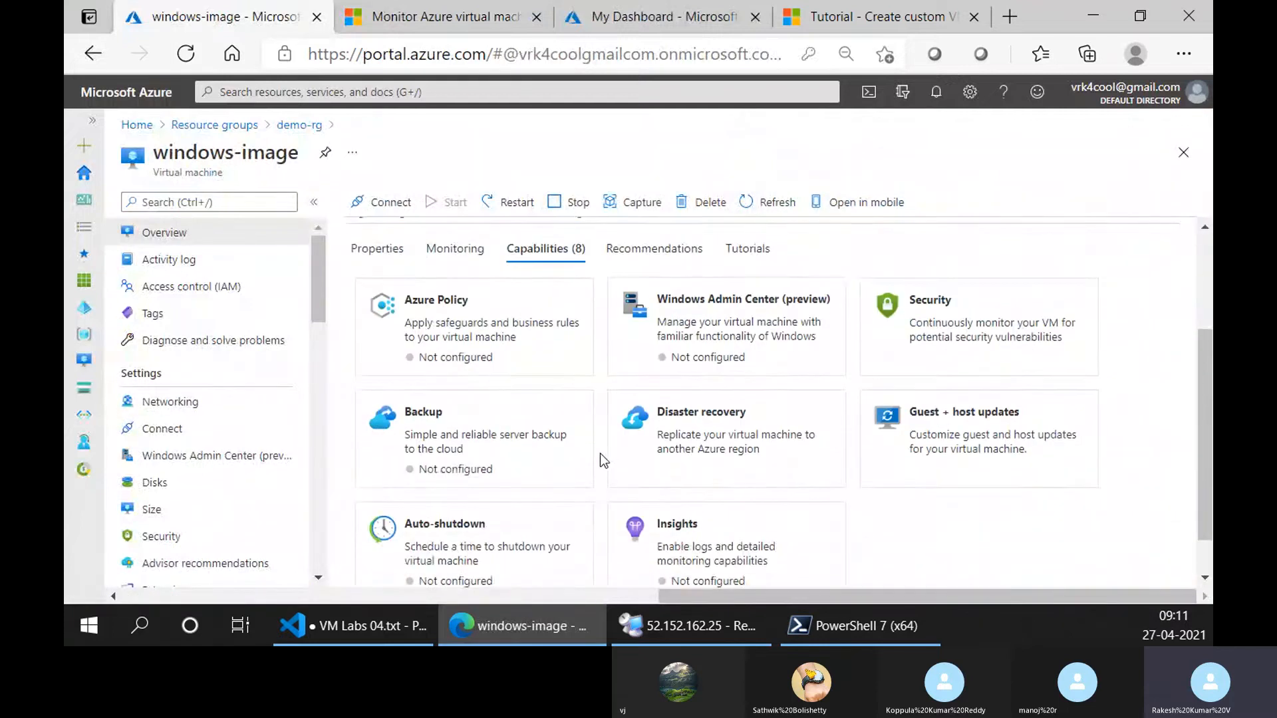
scroll(600, 453, "down", 1)
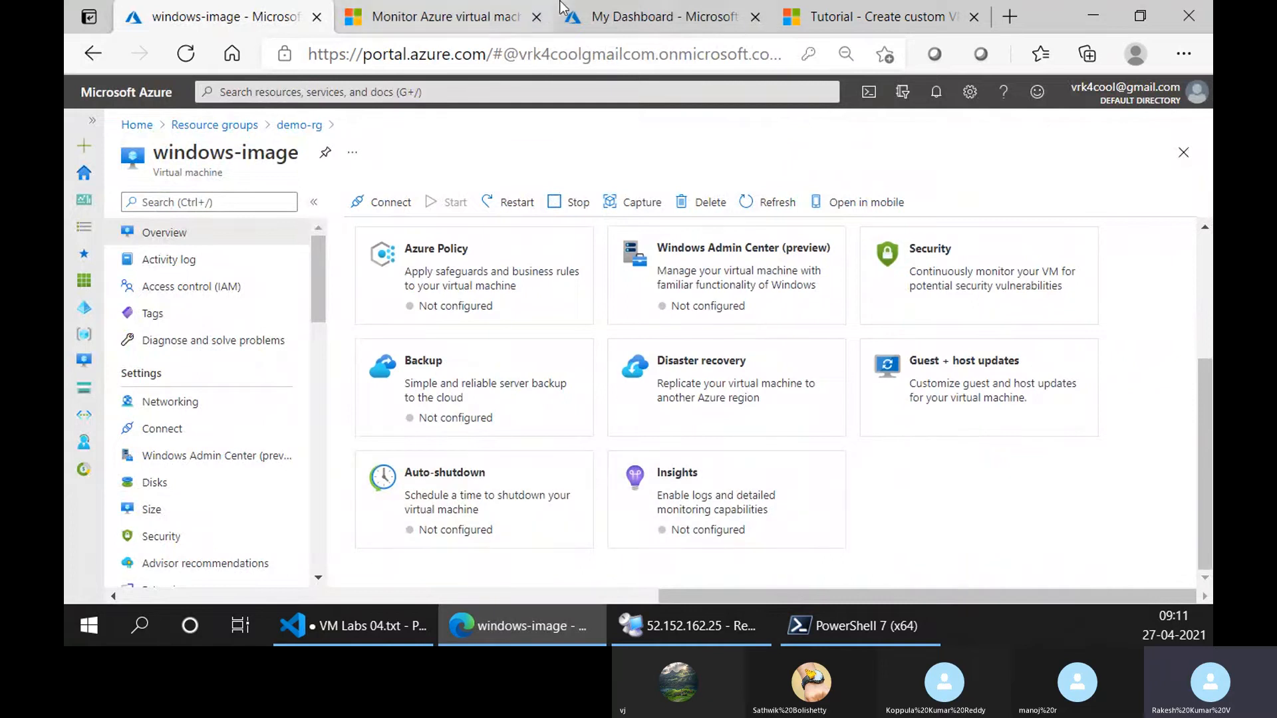
scroll(595, 453, "up", 3)
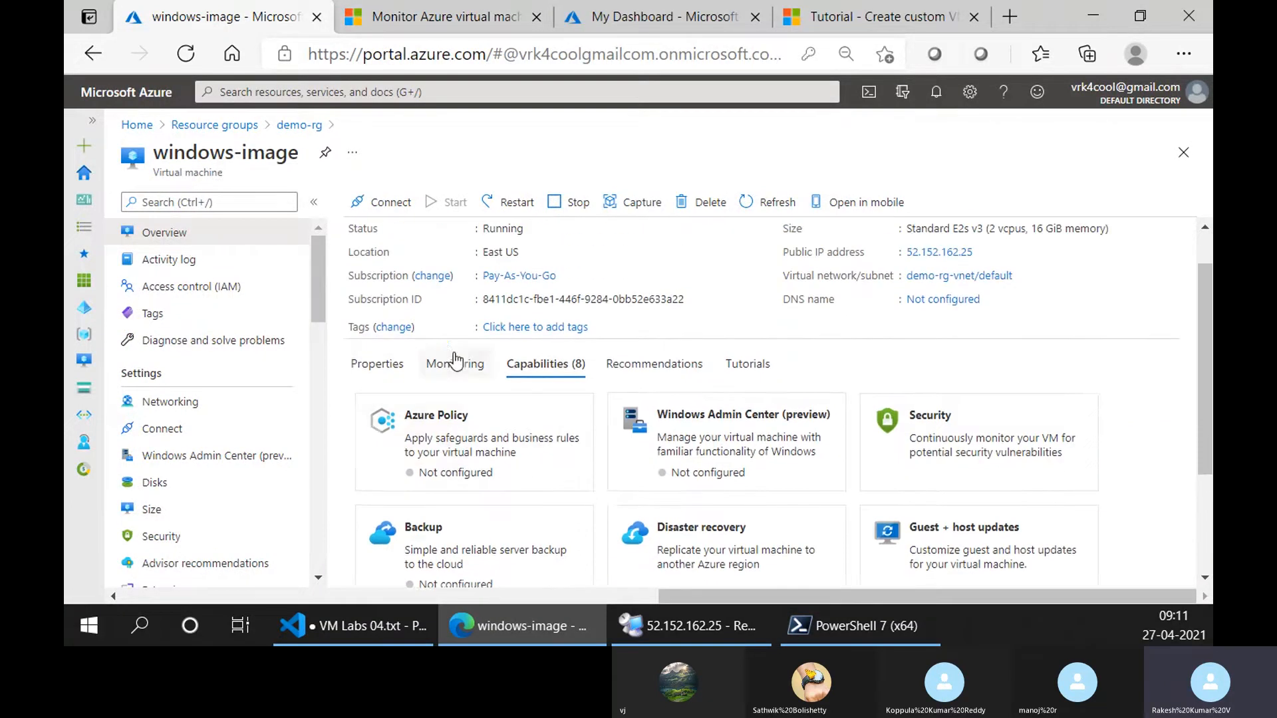
Examine the VM's monitoring charts and the additional Azure Monitor tools for Insights, alerts, Log Analytics and Connection Monitor.
left_click(377, 364)
left_click(455, 364)
scroll(638, 422, "down", 5)
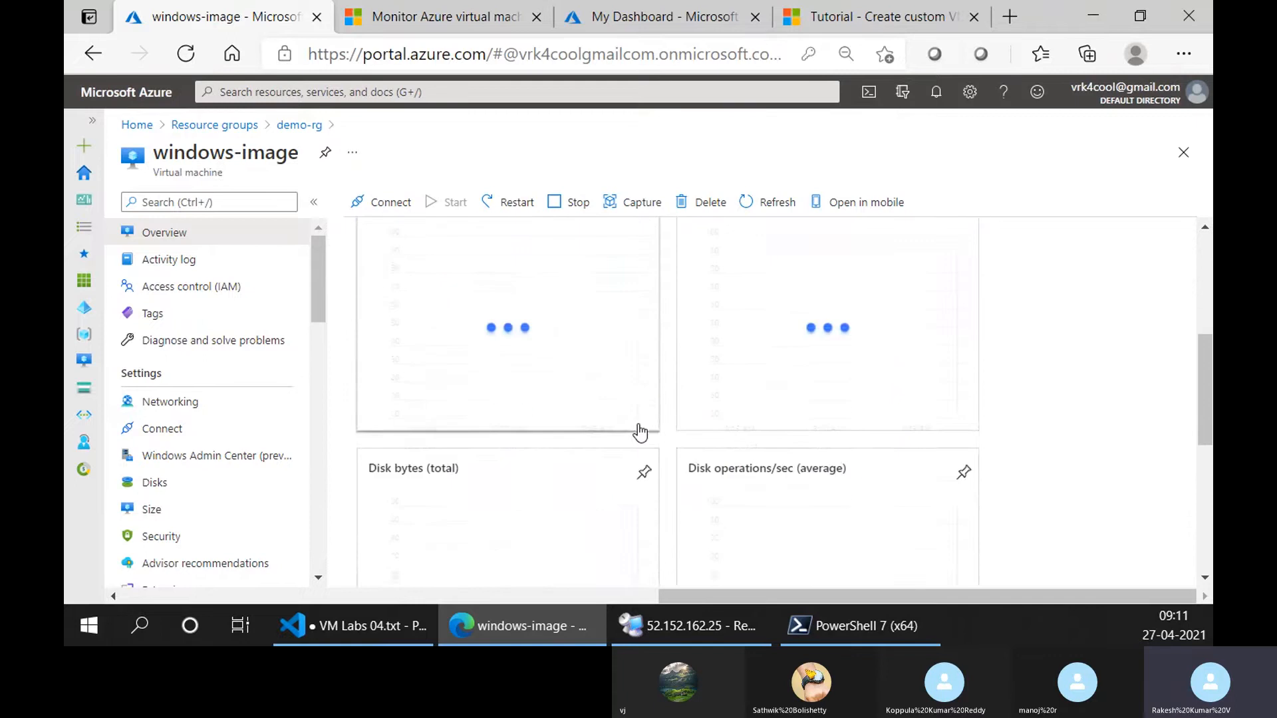
scroll(640, 433, "down", 6)
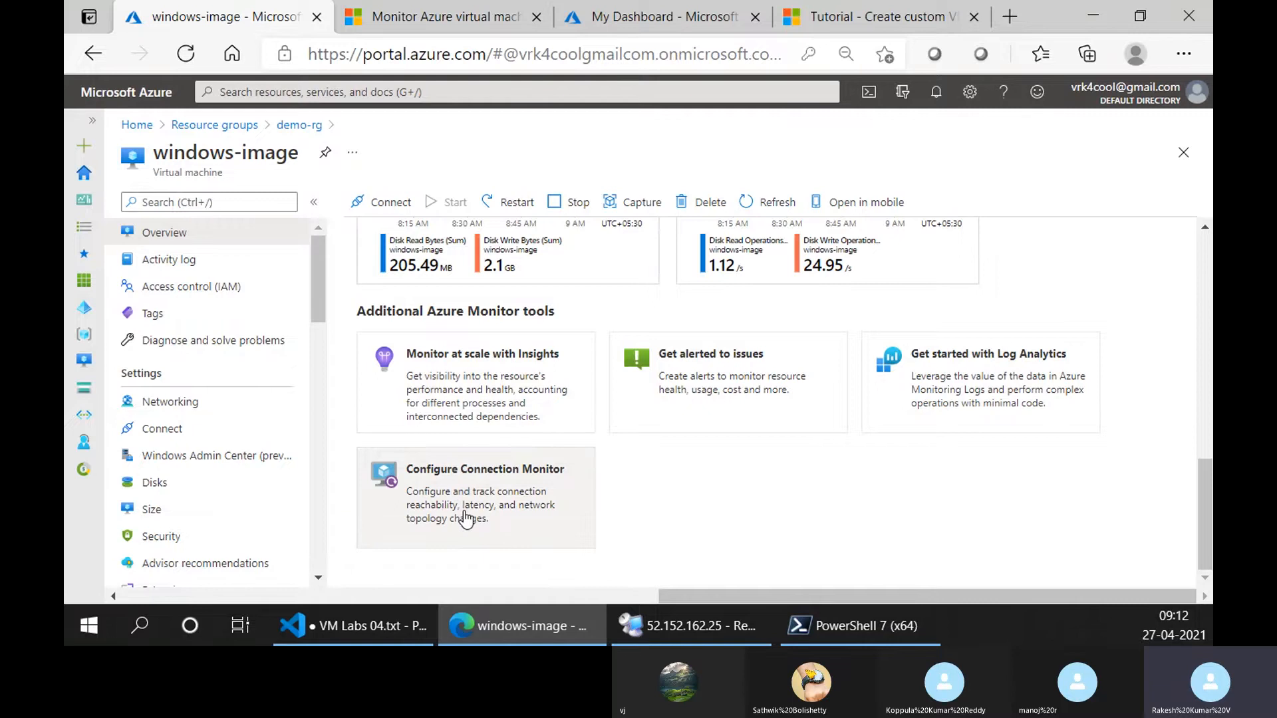
Go back to the Azure Monitor article and highlight the introductory wording on analyzing monitoring data and maintaining the virtual machines' health.
left_click(419, 17)
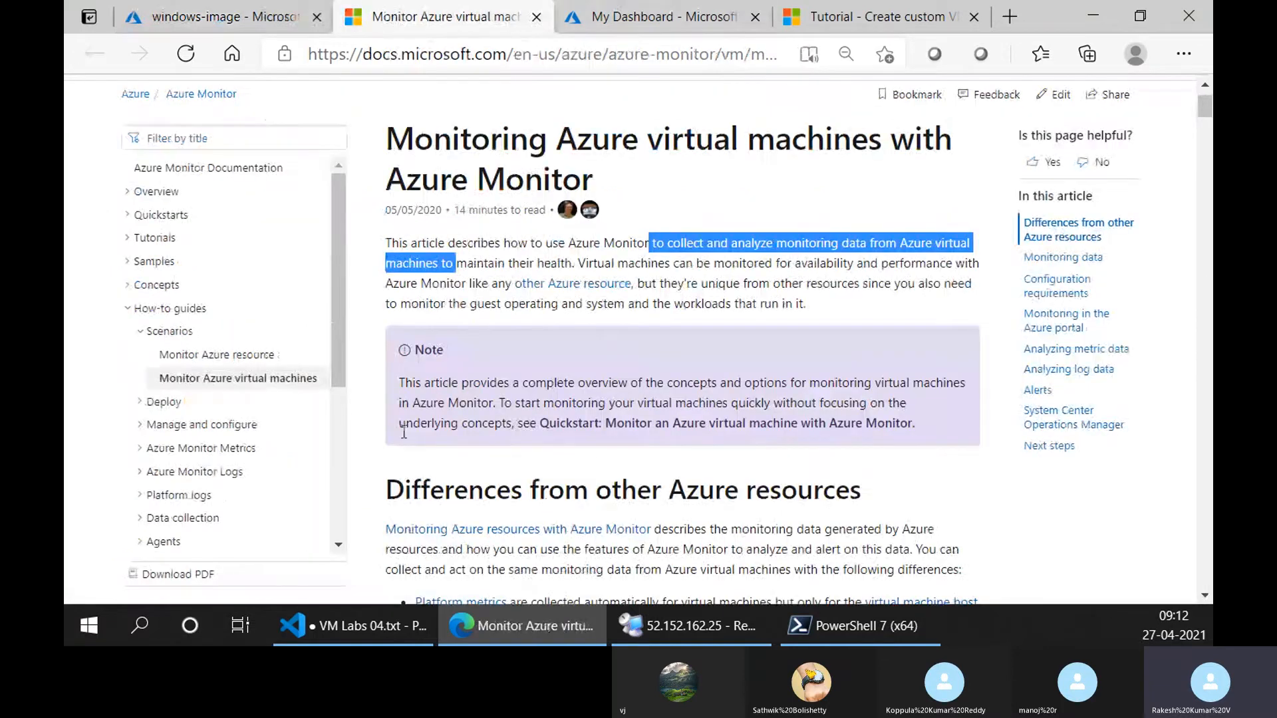
left_click(501, 268)
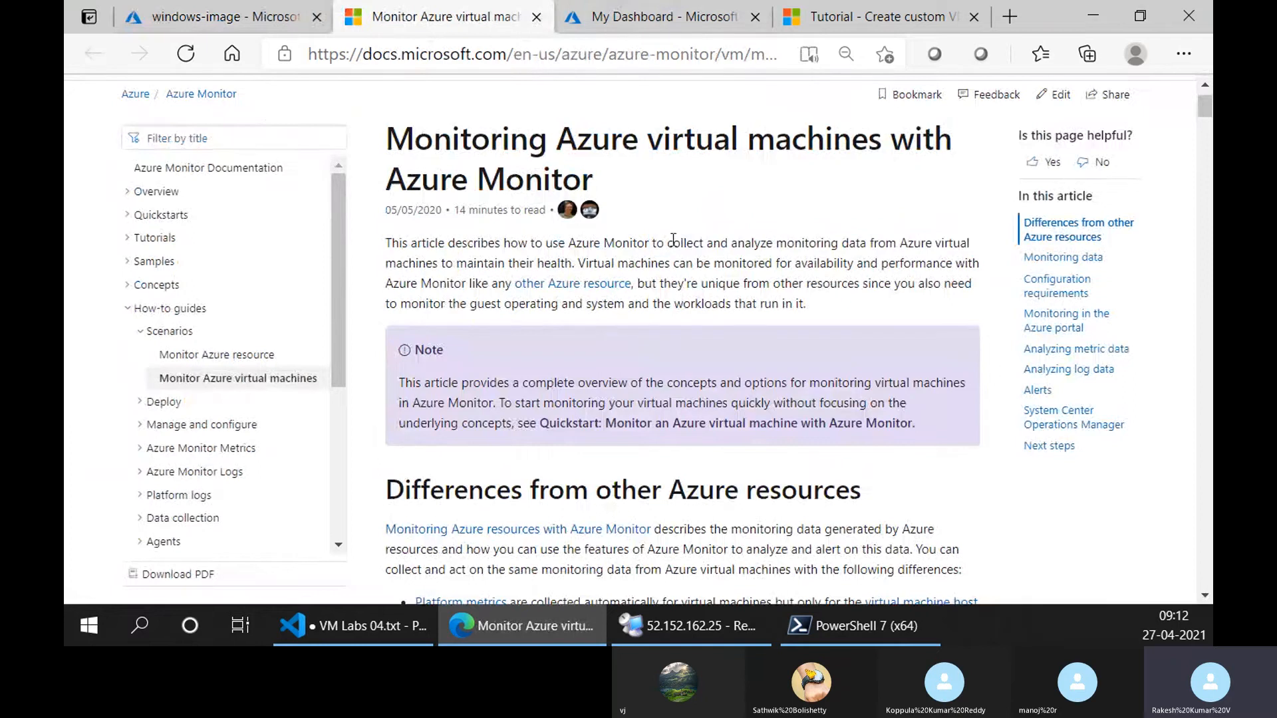
left_click_drag(673, 243, 953, 245)
left_click_drag(496, 268, 571, 268)
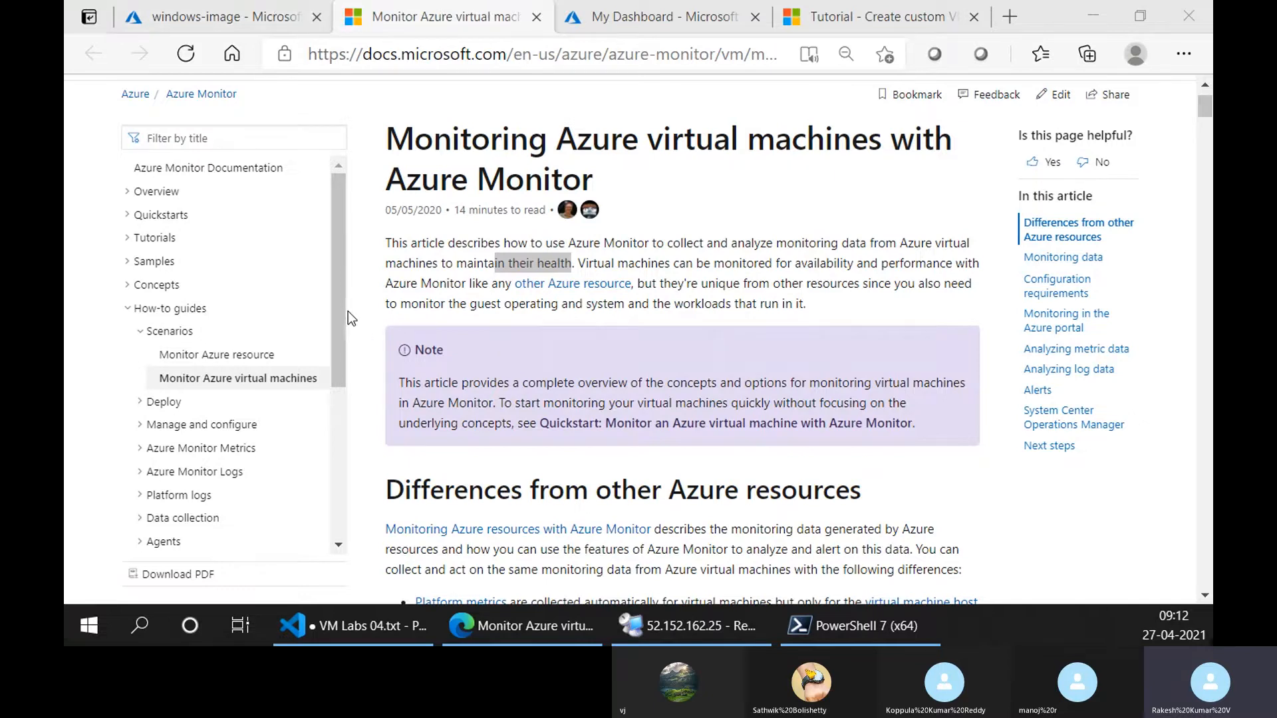
Switch to VM Labs 04.txt in Visual Studio Code and add the note "find username" below "windows 10 license".
left_click(419, 627)
left_click(413, 406)
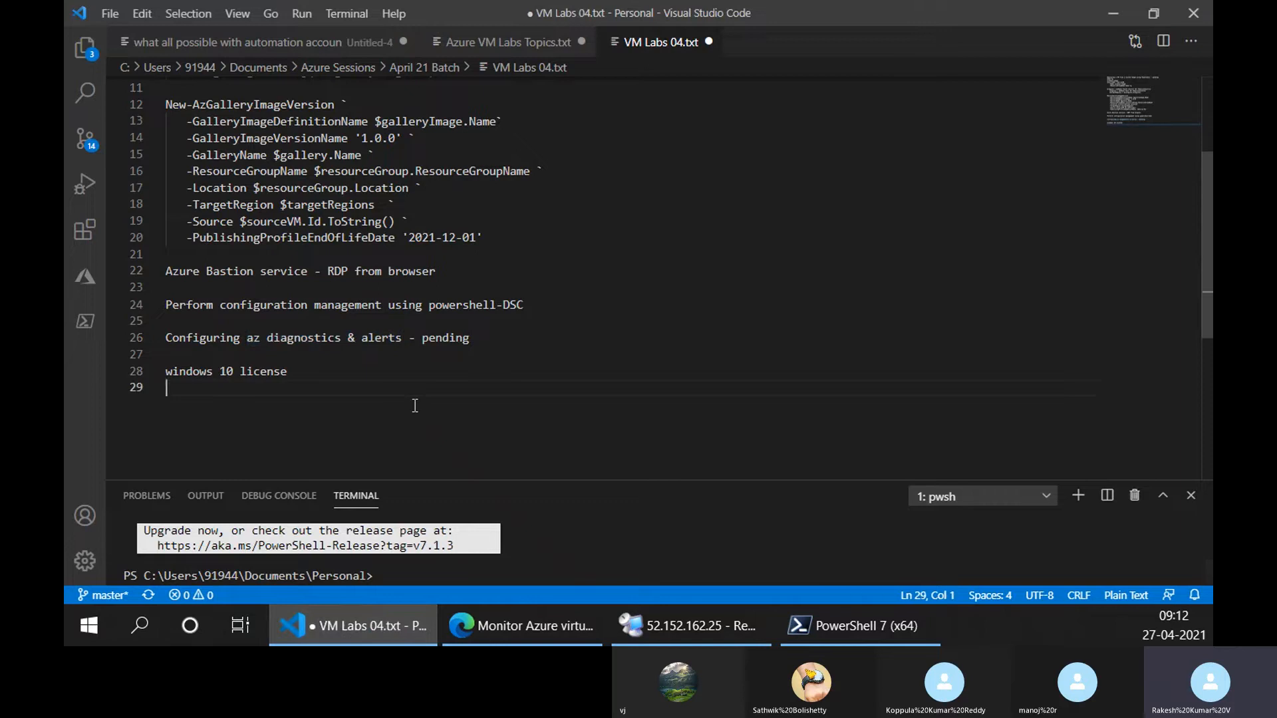
type("username")
key("Home")
type("find")
Return to the Azure Monitor article in the browser and highlight the introduction's wording on monitoring virtual machines for availability and performance.
left_click(524, 632)
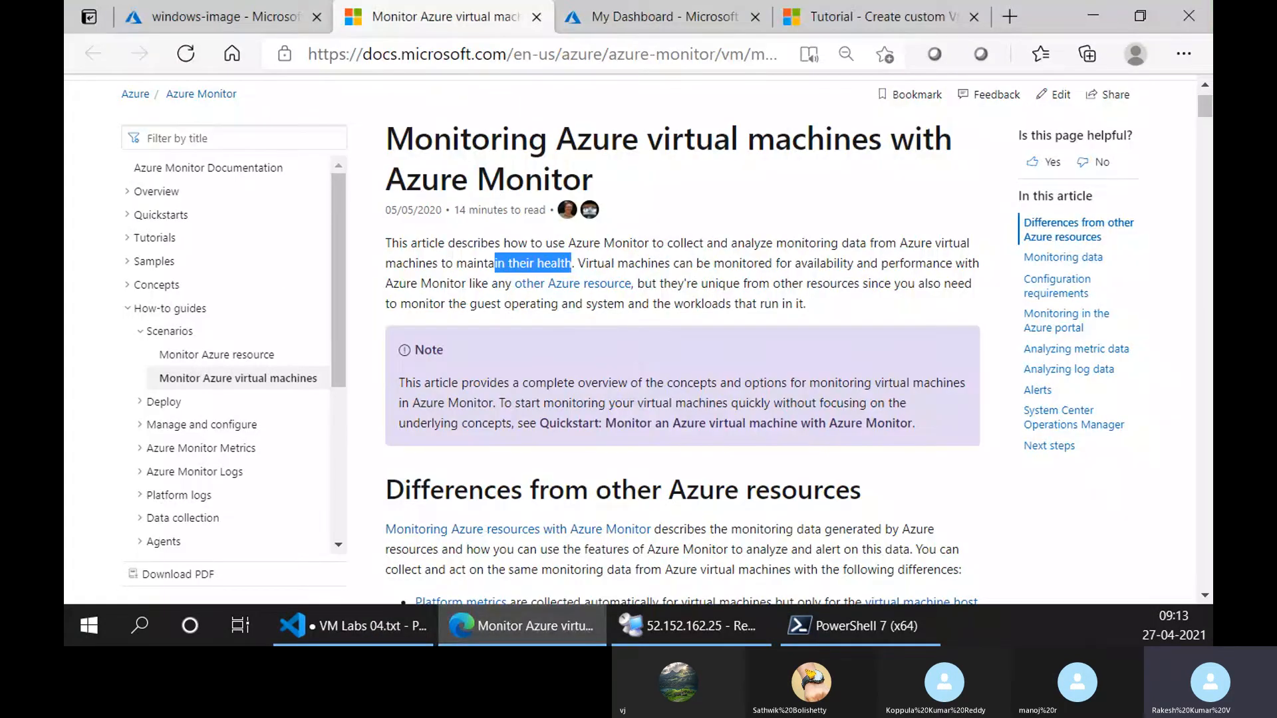
left_click(712, 375)
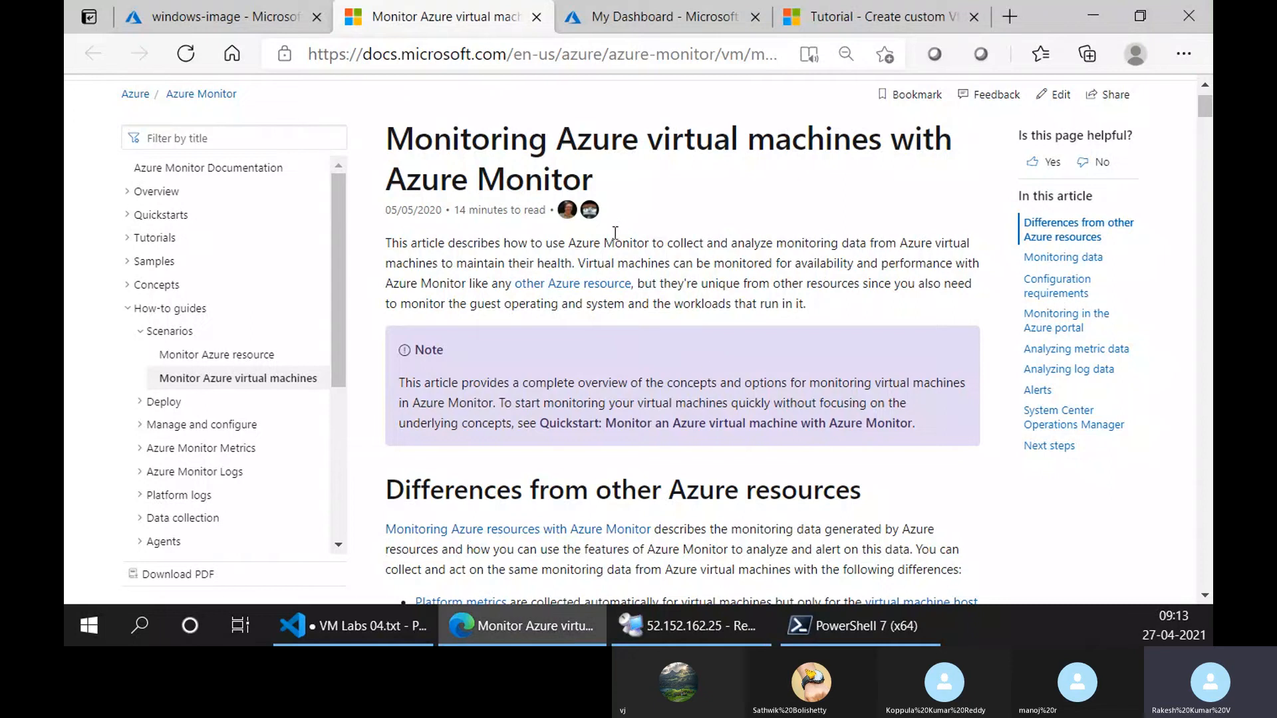
left_click_drag(544, 257, 668, 263)
left_click(677, 265)
left_click_drag(641, 261, 941, 261)
scroll(923, 315, "down", 1)
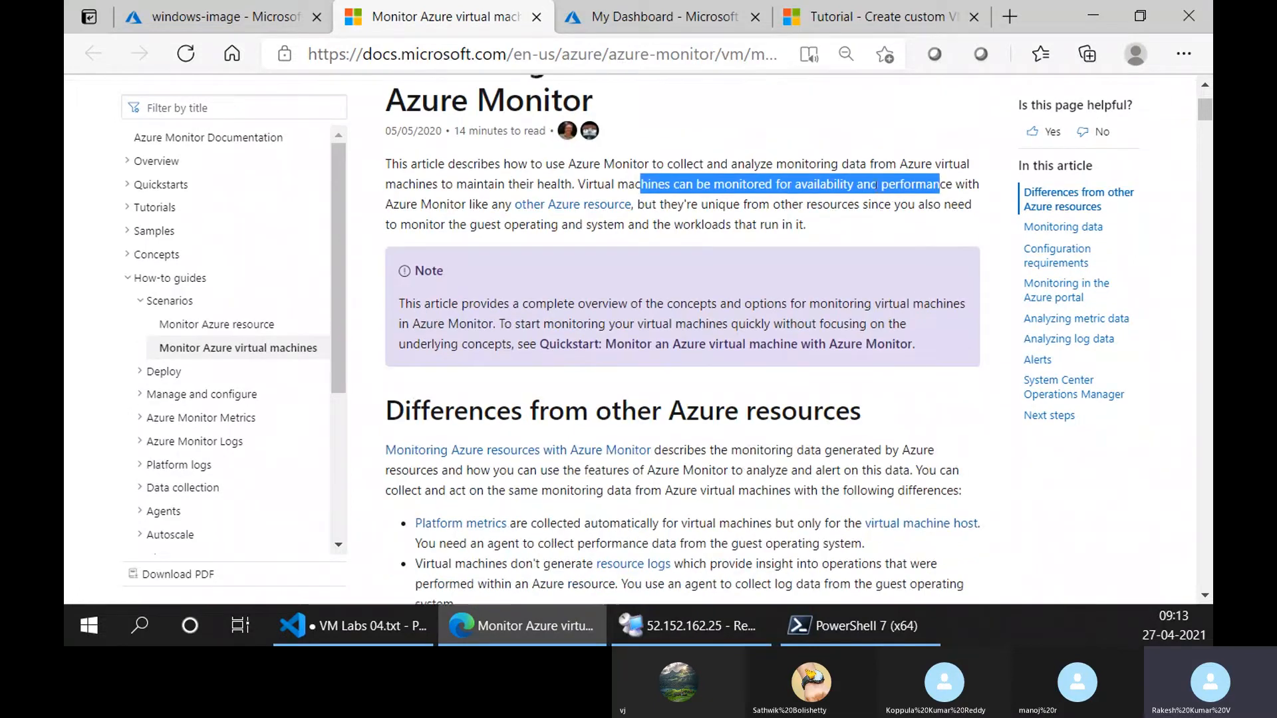
left_click(794, 184)
left_click_drag(795, 186, 872, 189)
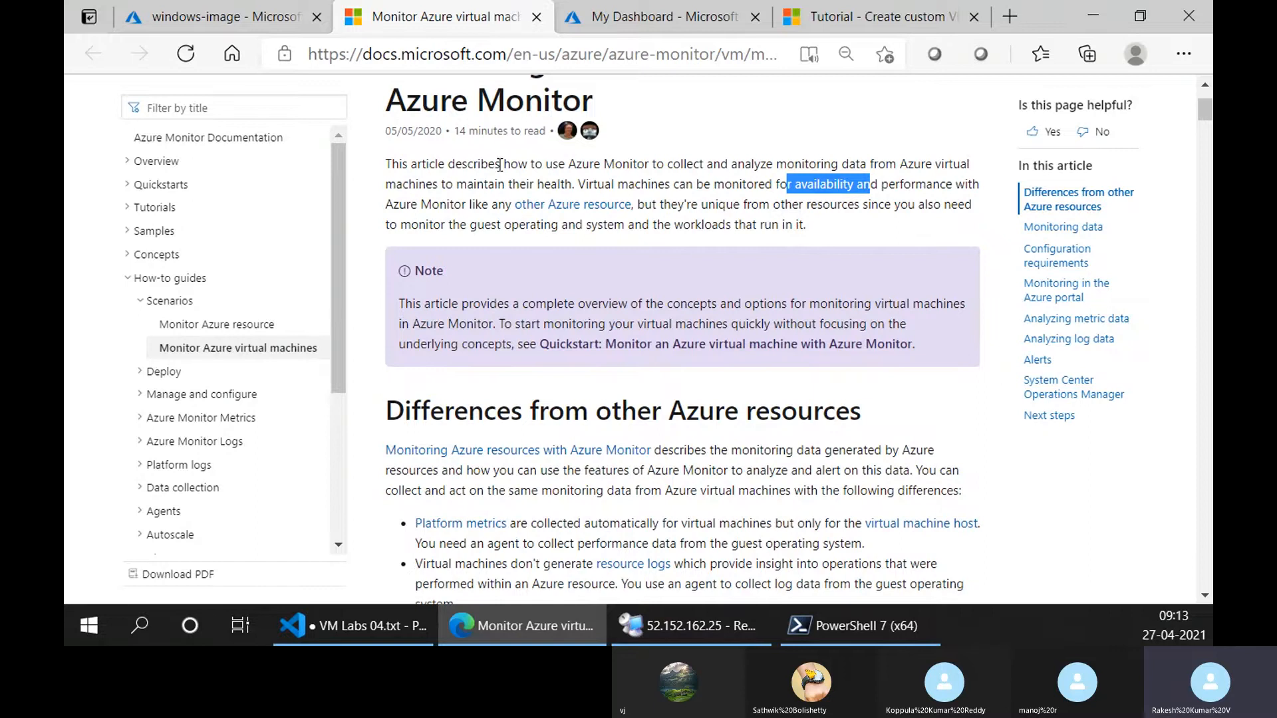
Highlight the introduction's passage on also monitoring the guest operating system and its workloads, then clear the selection.
scroll(721, 223, "down", 1)
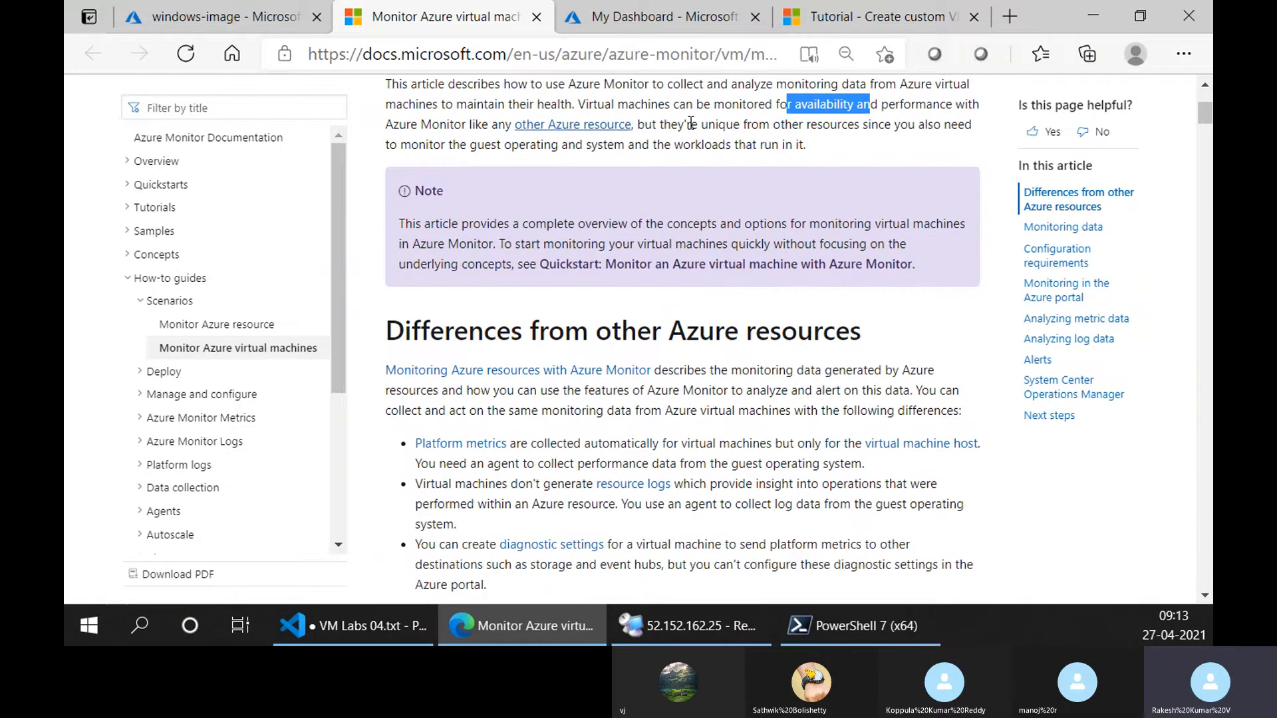
left_click_drag(679, 124, 927, 153)
left_click_drag(843, 153, 627, 145)
left_click_drag(631, 146, 771, 147)
scroll(728, 189, "down", 3)
scroll(637, 246, "up", 4)
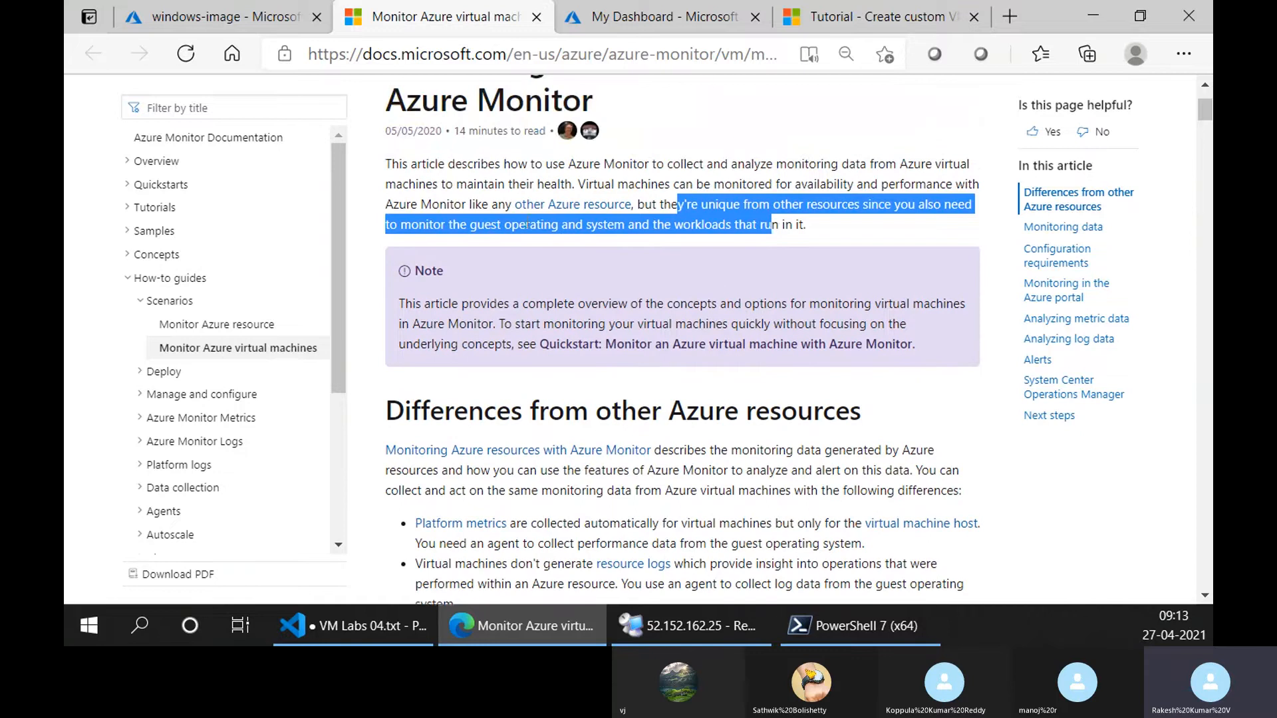
left_click(527, 221)
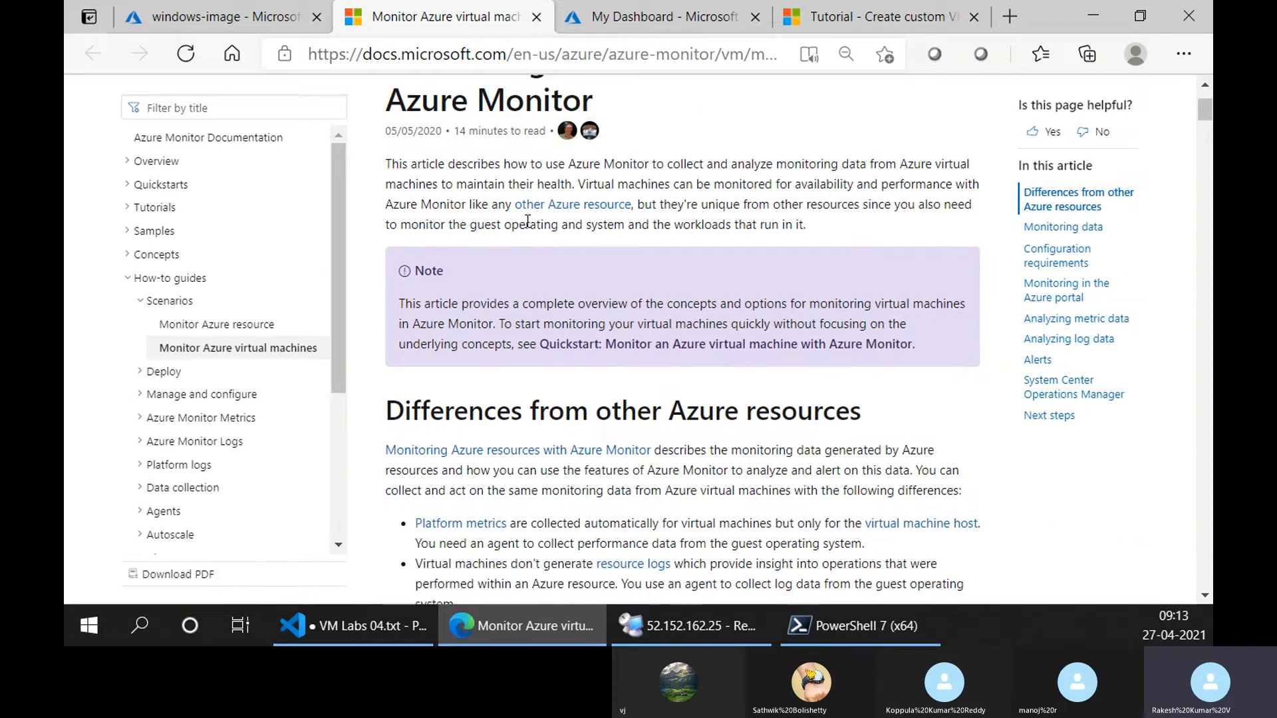
Read the article's "Differences from other Azure resources" section, marking its heading.
scroll(615, 253, "down", 3)
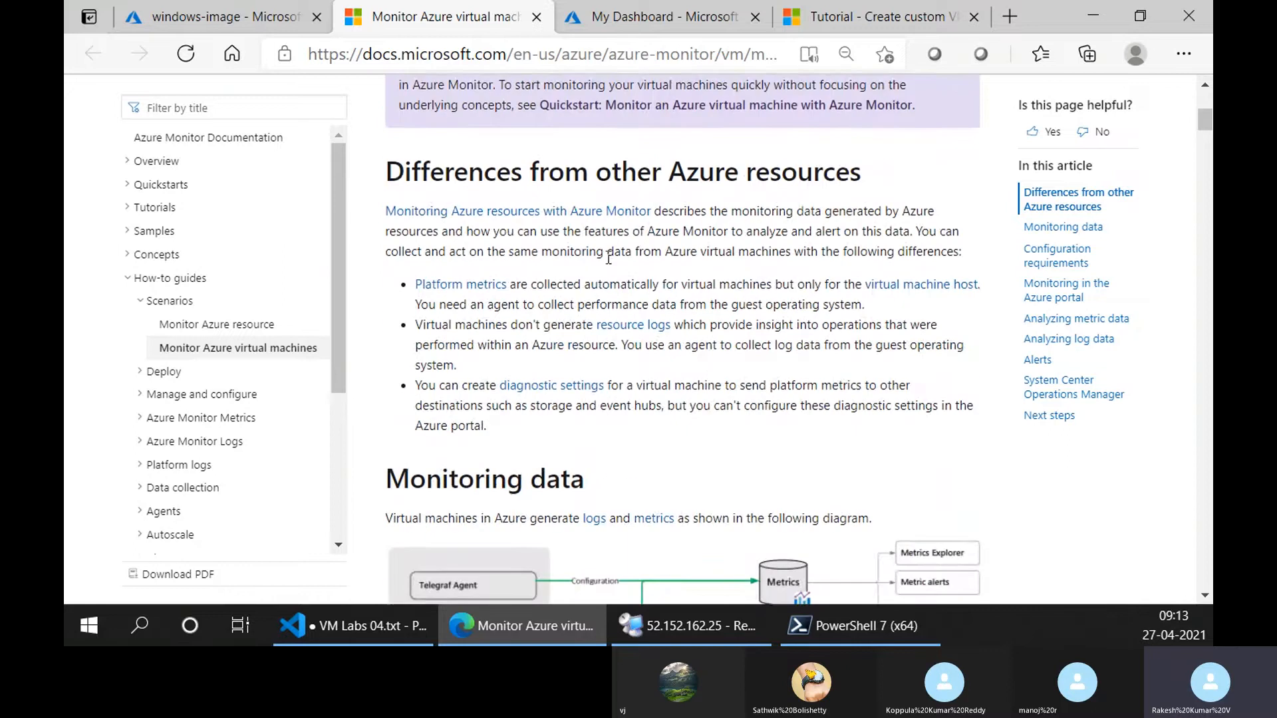
left_click_drag(444, 174, 817, 173)
scroll(817, 173, "down", 2)
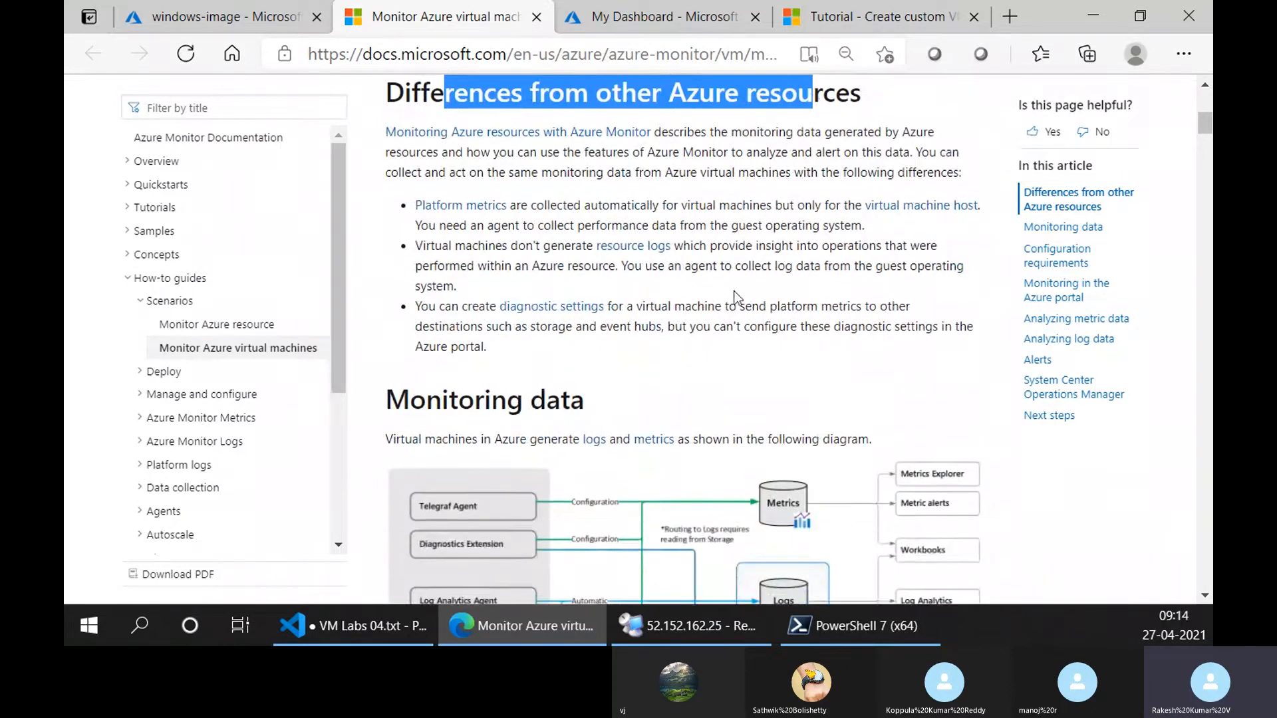
scroll(738, 292, "up", 2)
left_click(738, 218)
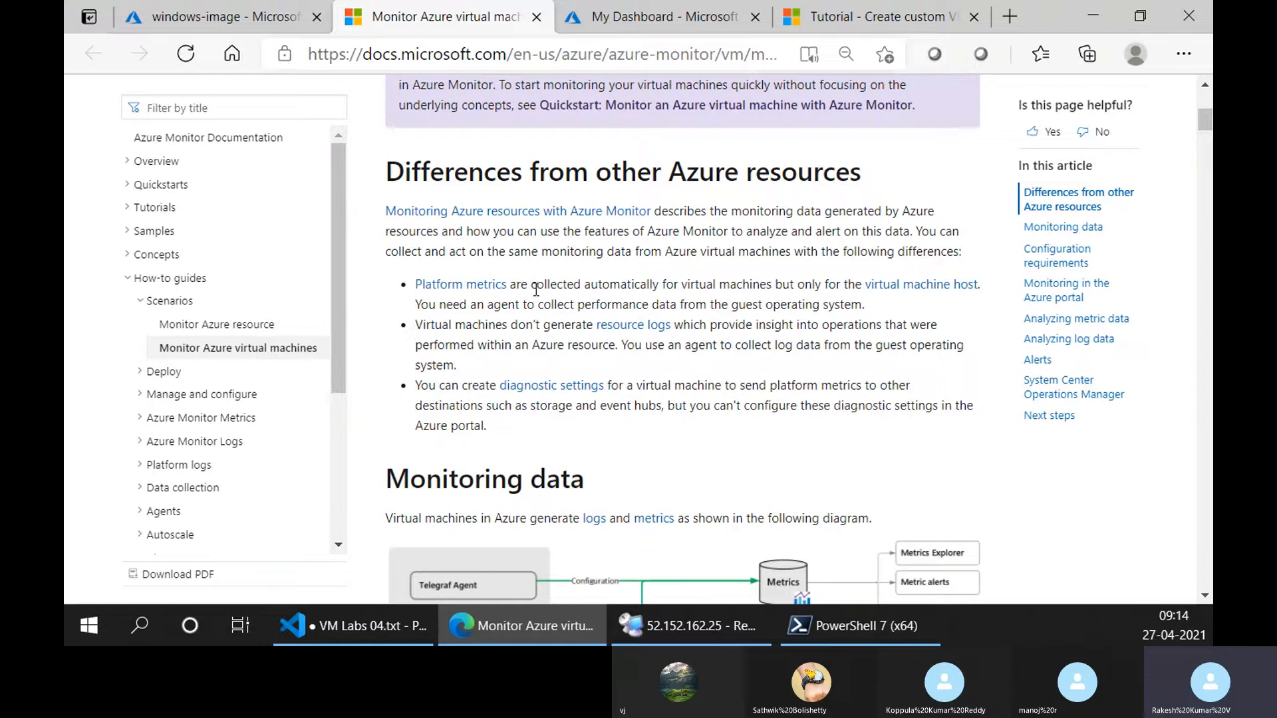
Highlight the platform metrics item and its wording on needing an agent to collect guest operating system performance data.
left_click_drag(522, 286, 415, 286)
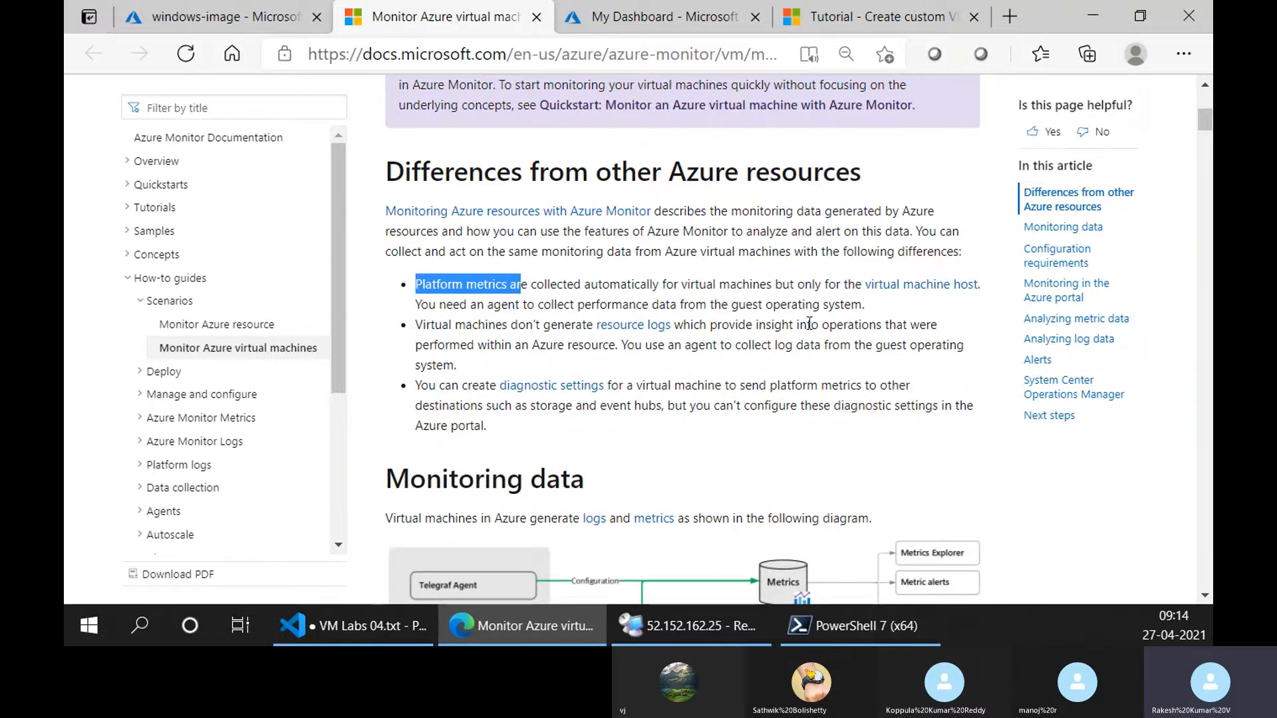
left_click_drag(864, 305, 569, 310)
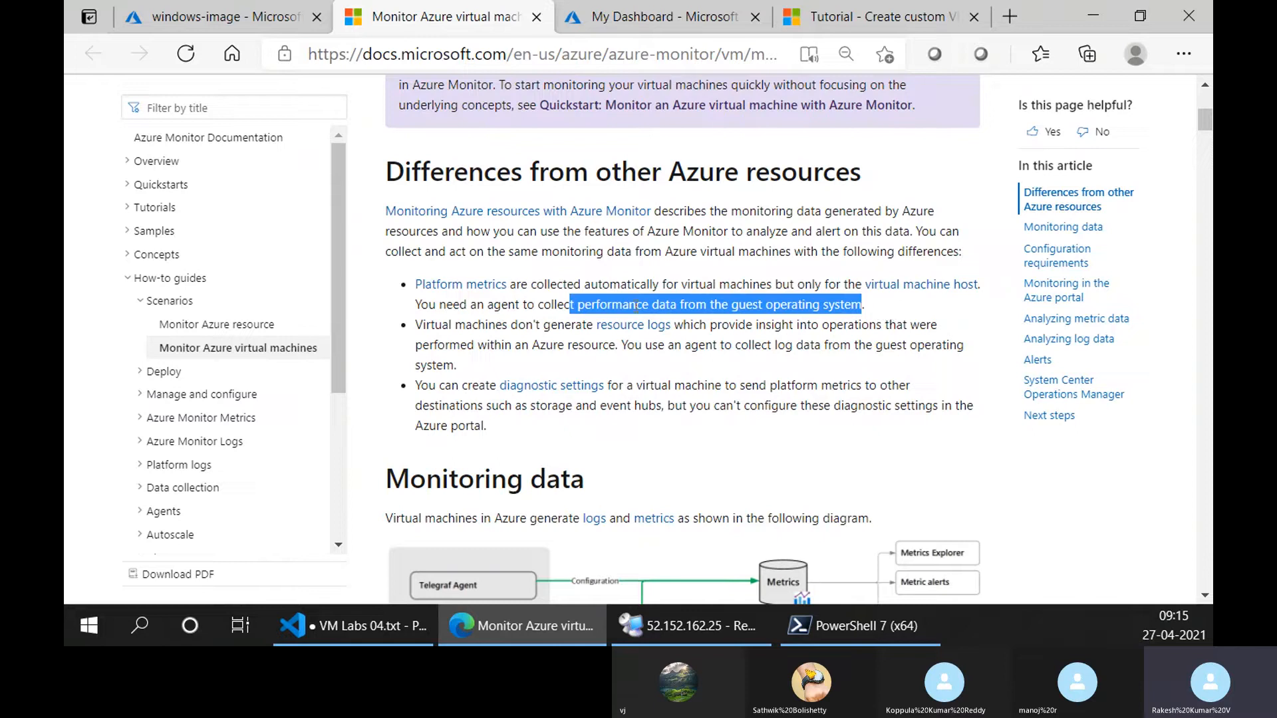
left_click_drag(453, 304, 866, 304)
left_click(470, 327)
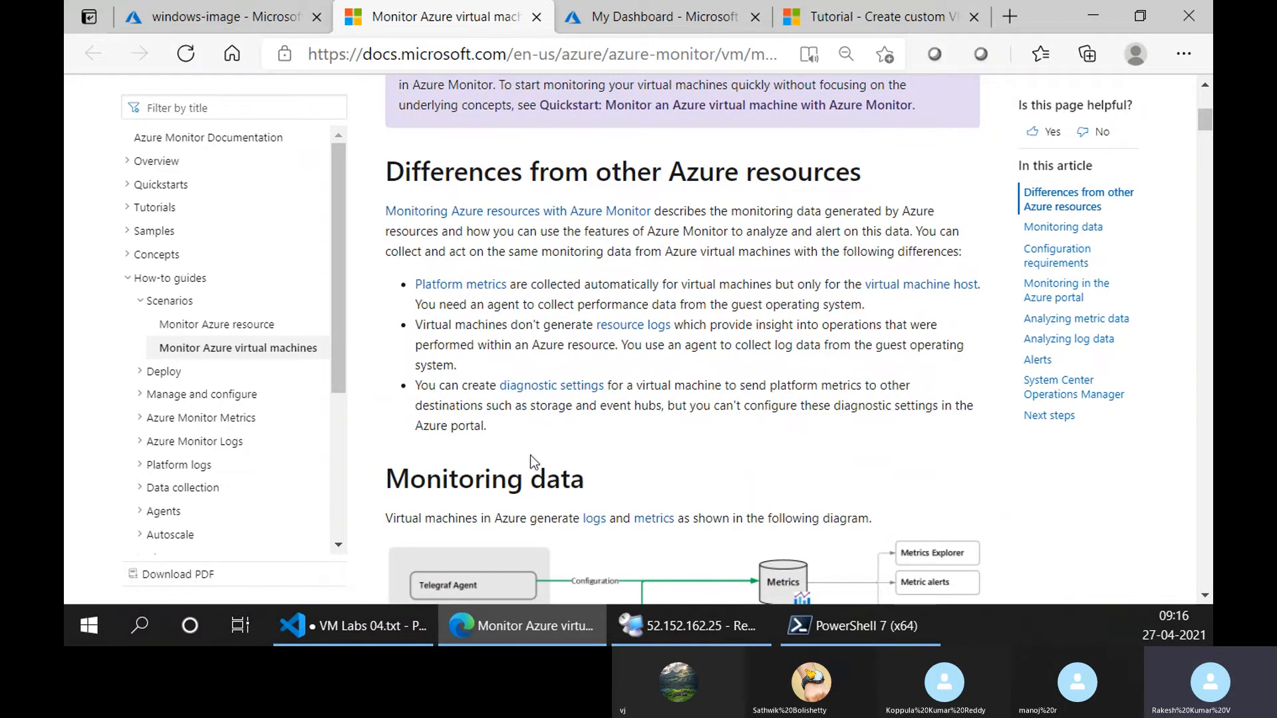
scroll(489, 413, "down", 1)
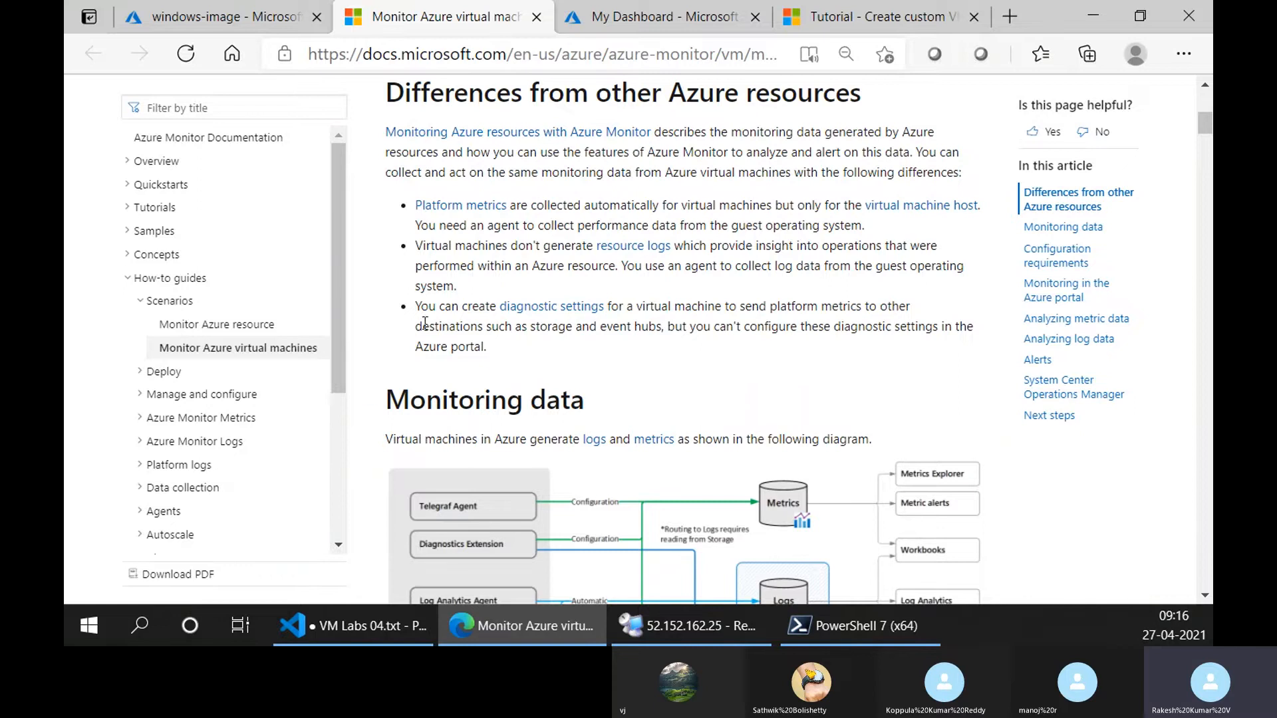
Go back to the windows-image VM in the Azure portal and open its Diagnostic settings.
left_click(263, 17)
scroll(200, 507, "down", 5)
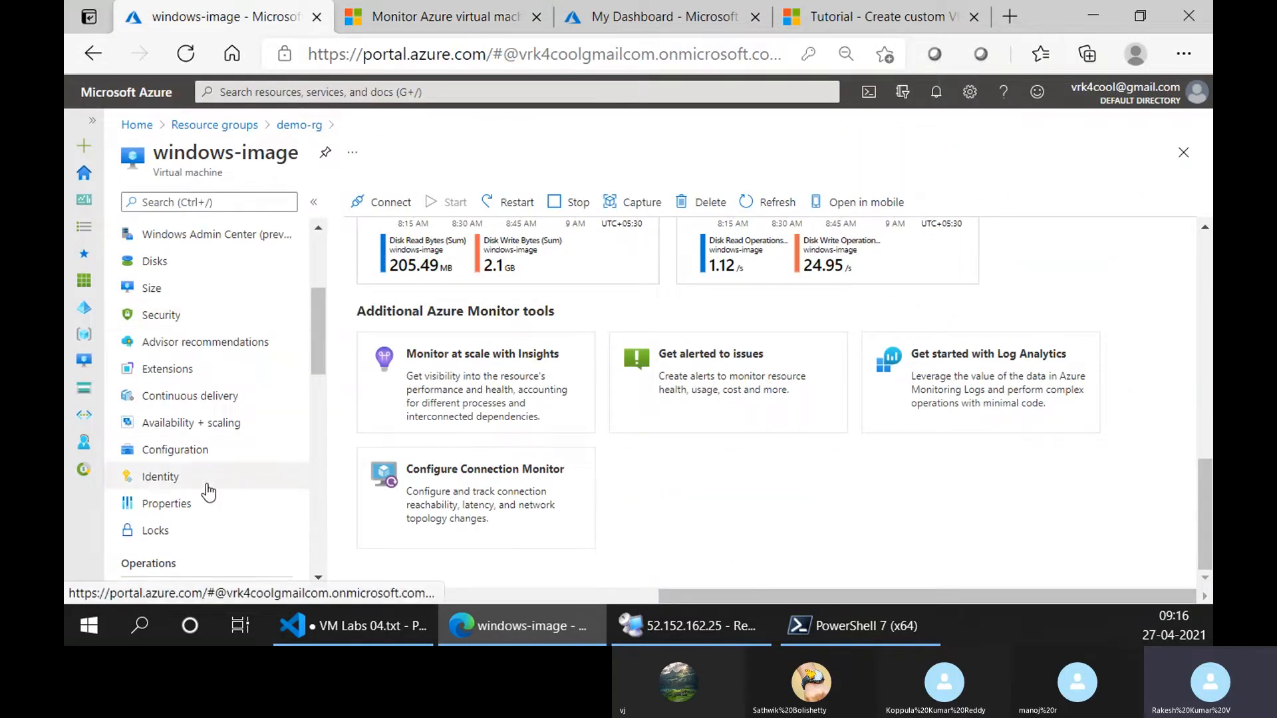
scroll(208, 492, "up", 3)
scroll(208, 492, "down", 7)
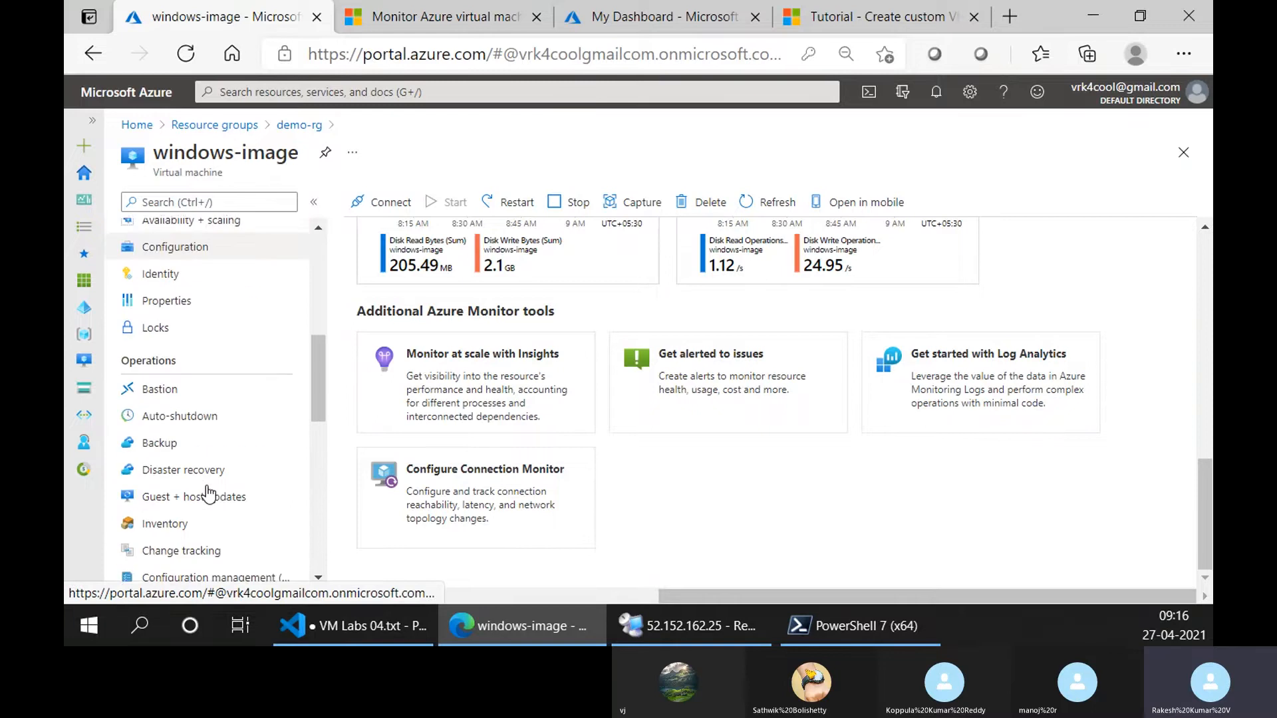
scroll(220, 506, "down", 2)
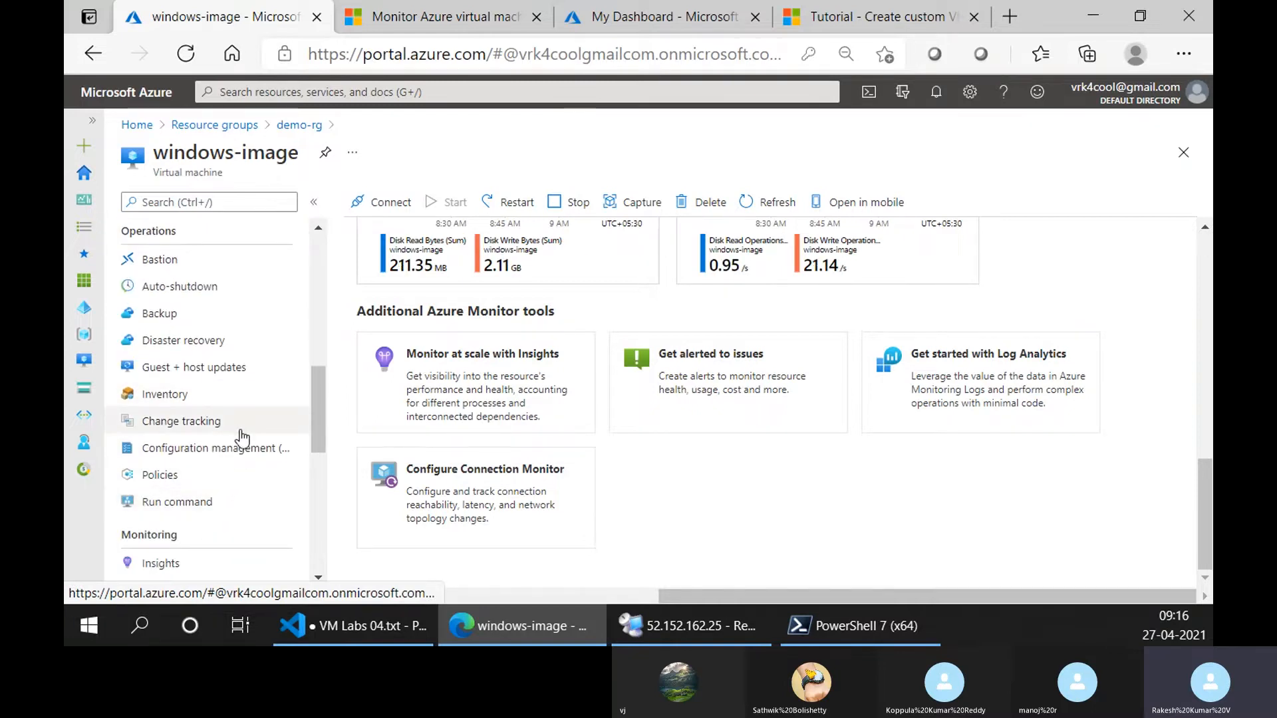
scroll(243, 441, "down", 1)
scroll(242, 441, "down", 3)
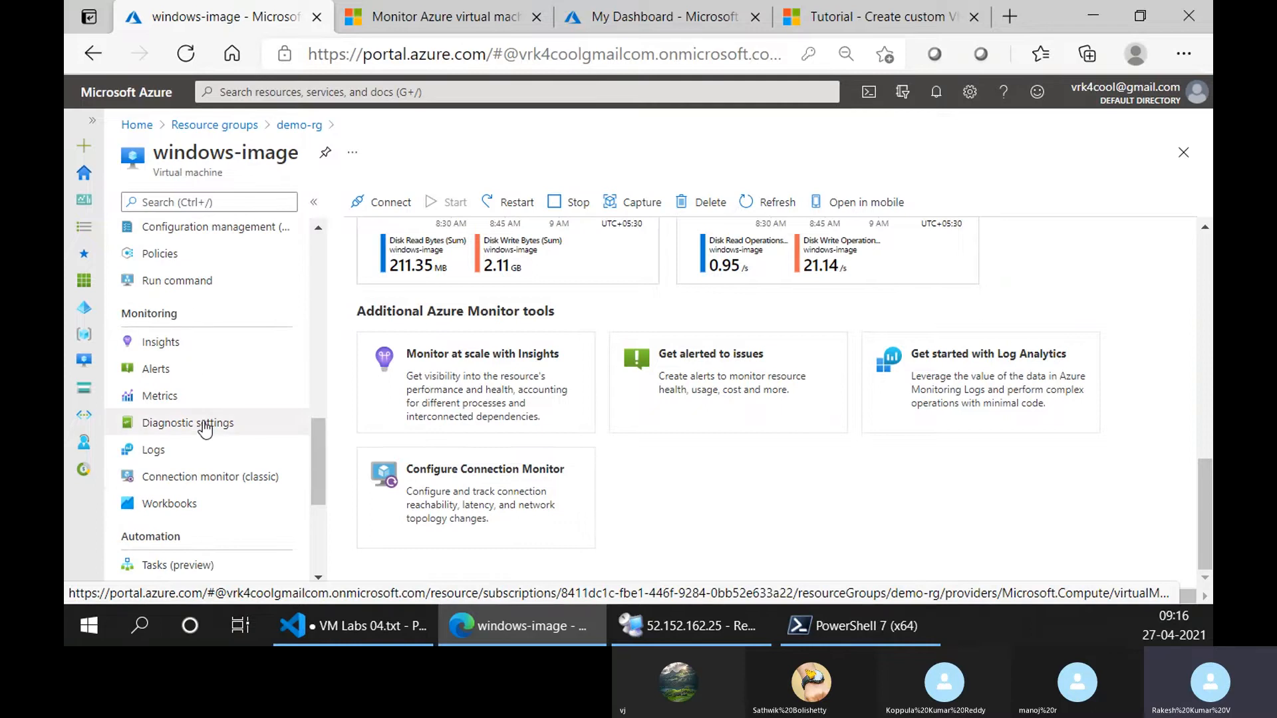
left_click(208, 433)
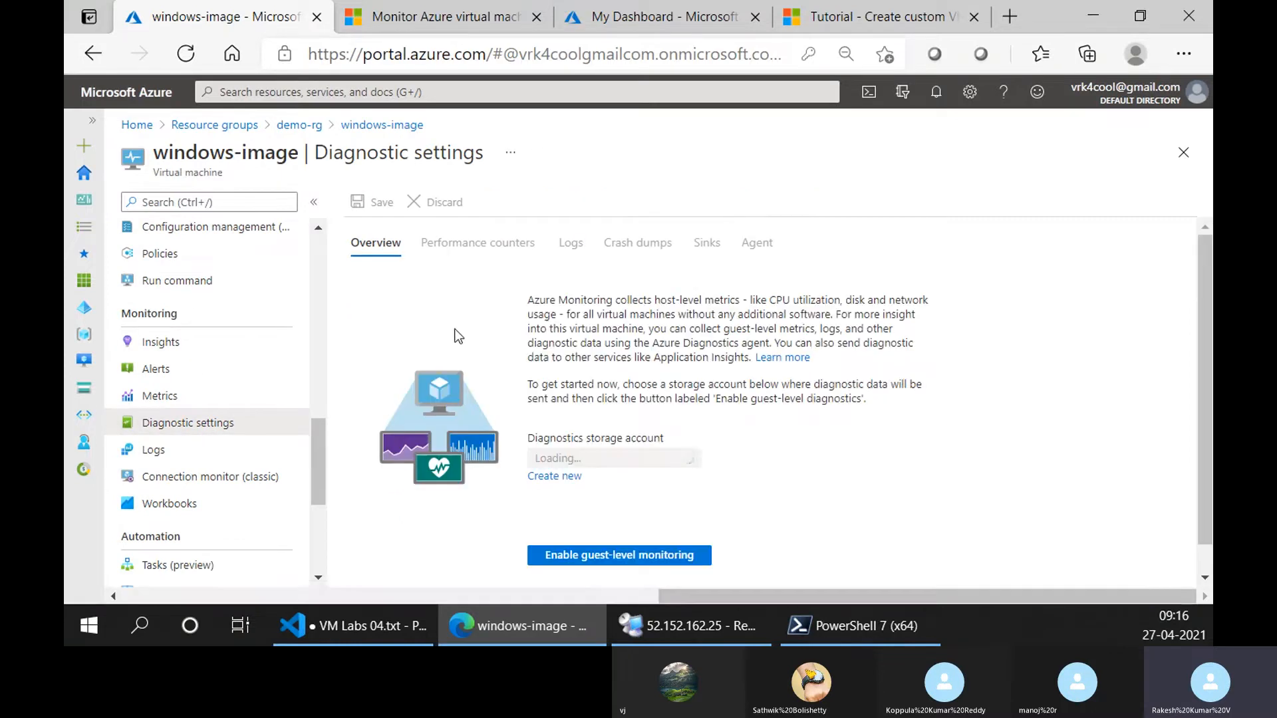
Check which diagnostics storage accounts are offered for guest-level monitoring, leaving the selection as it is.
scroll(471, 341, "down", 1)
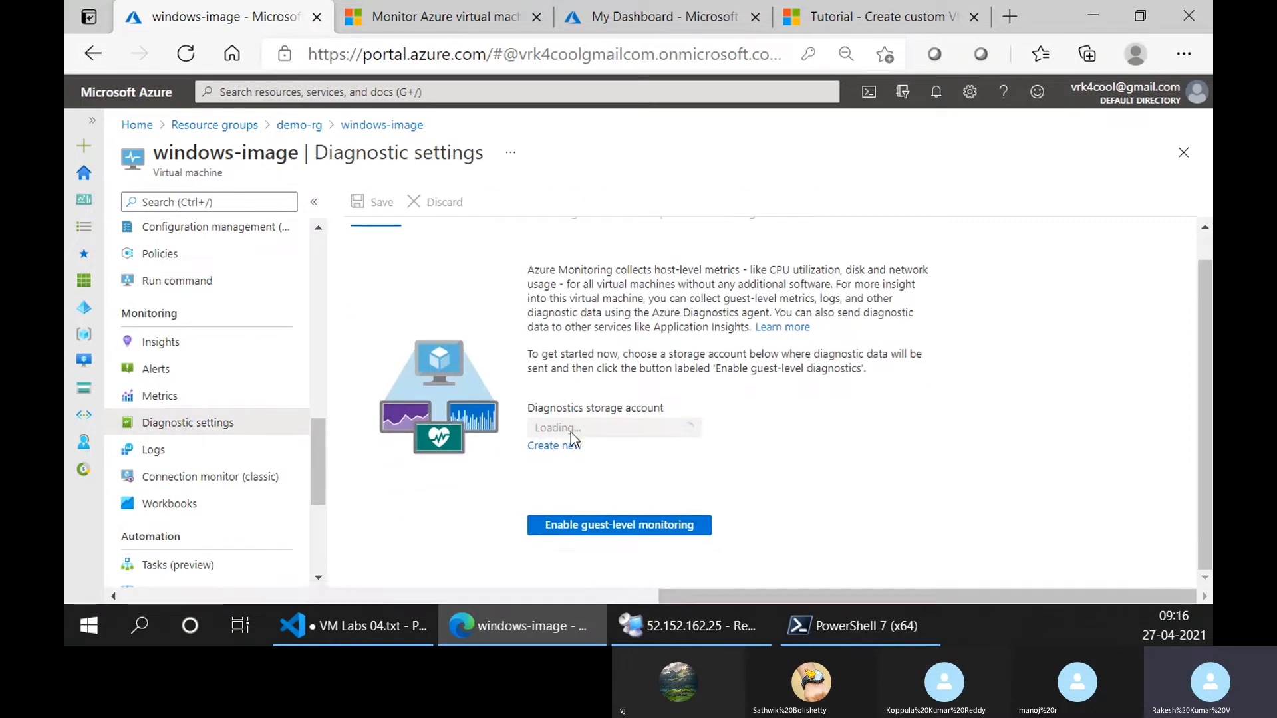
left_click(662, 428)
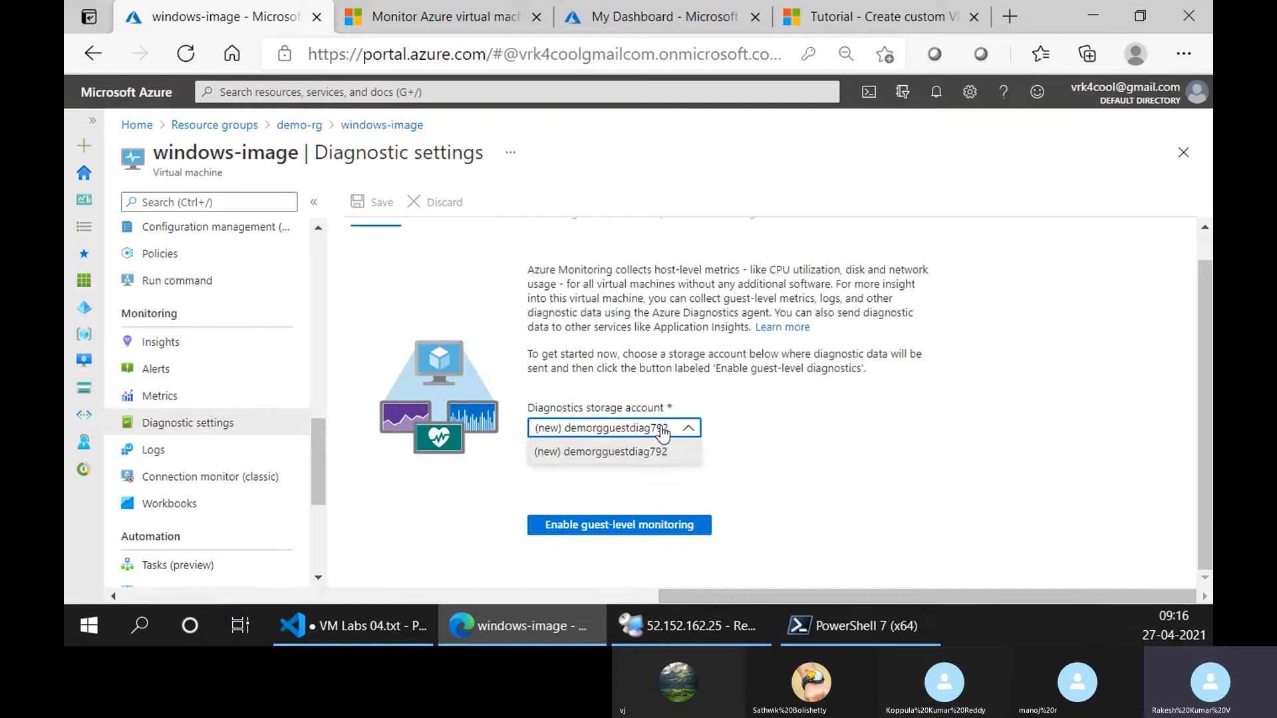
left_click(781, 445)
scroll(788, 436, "up", 1)
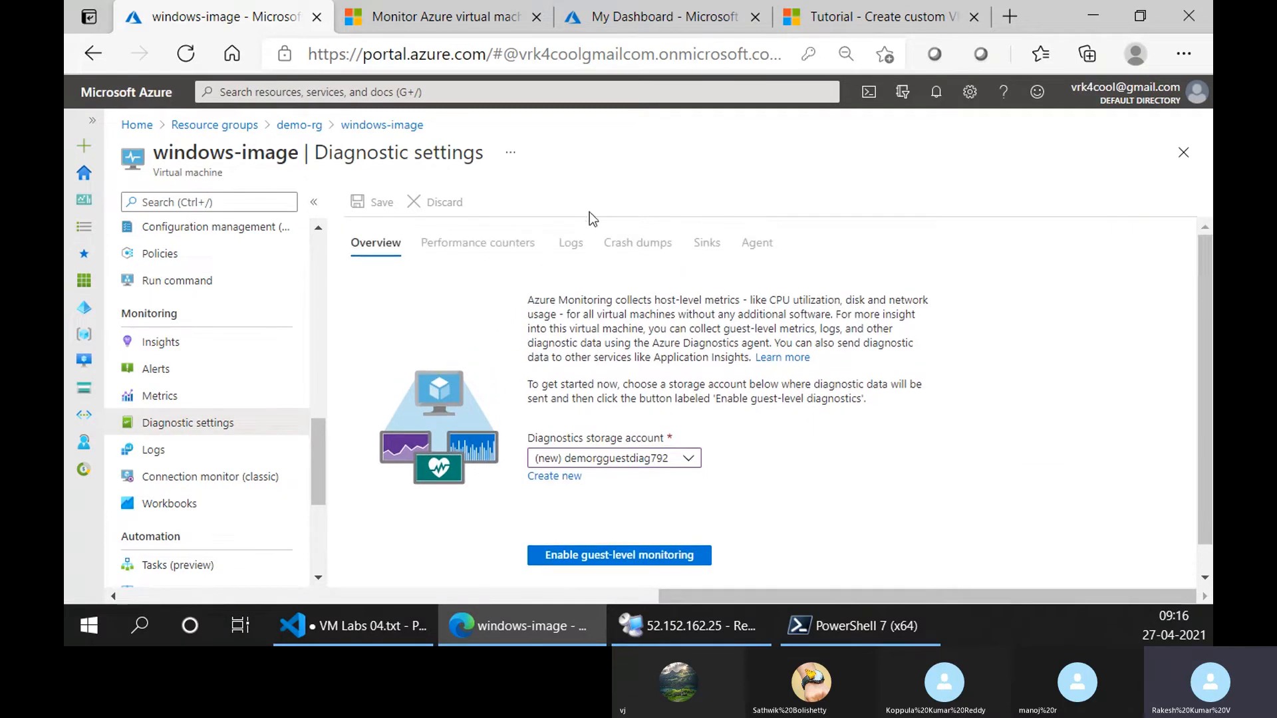
Return to the Azure Monitor article, highlight storage and event hubs as diagnostic destinations, and view the Monitoring data diagram.
left_click(432, 16)
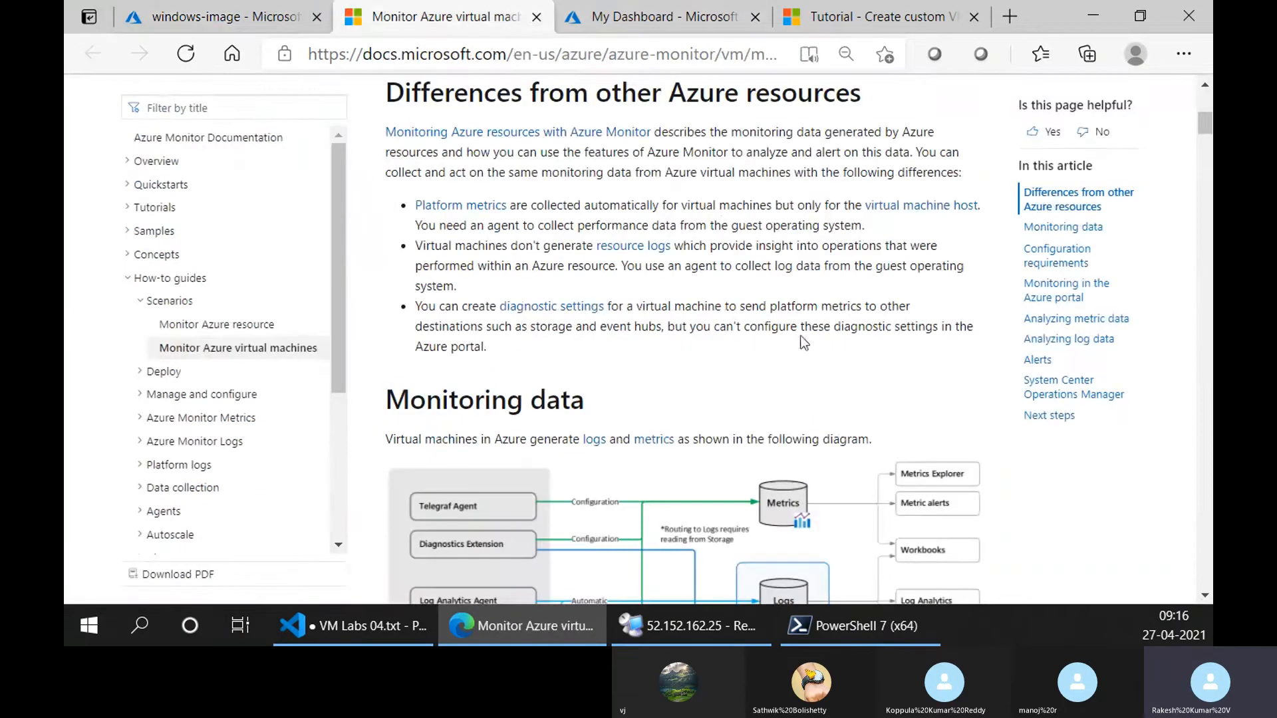
left_click_drag(661, 326, 602, 326)
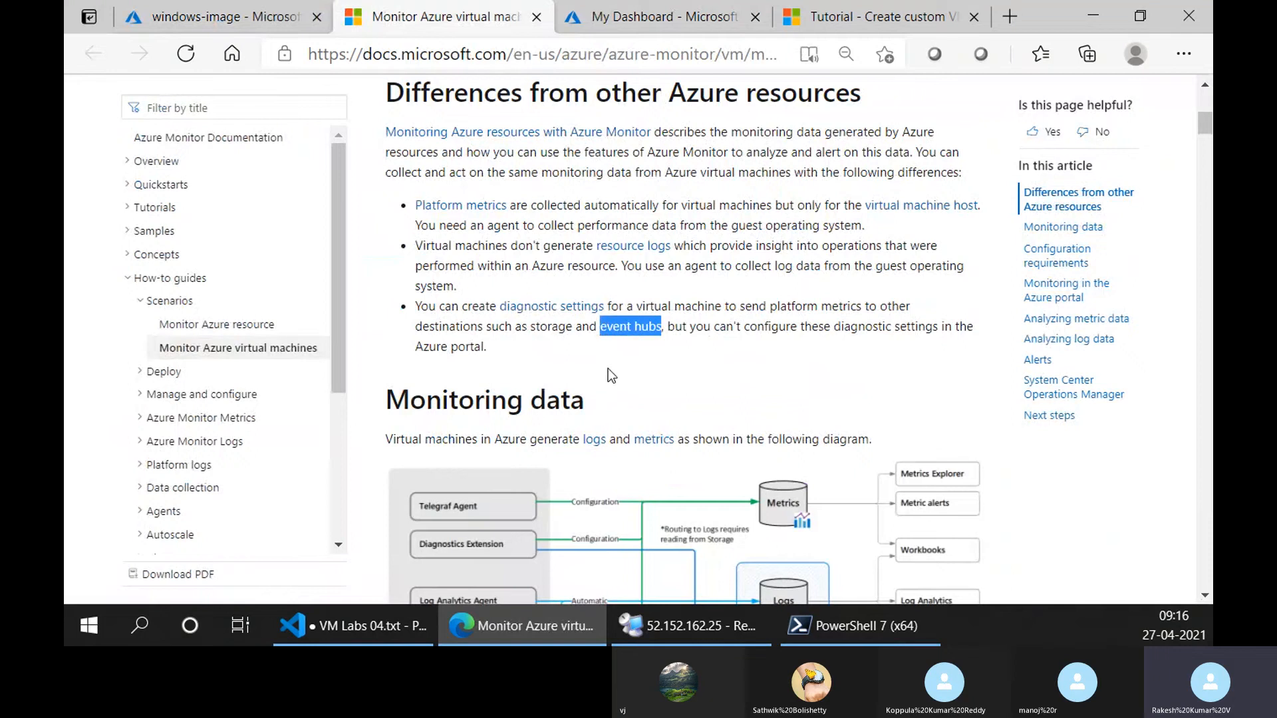
double_click(552, 327)
left_click_drag(601, 327, 659, 333)
scroll(678, 359, "down", 4)
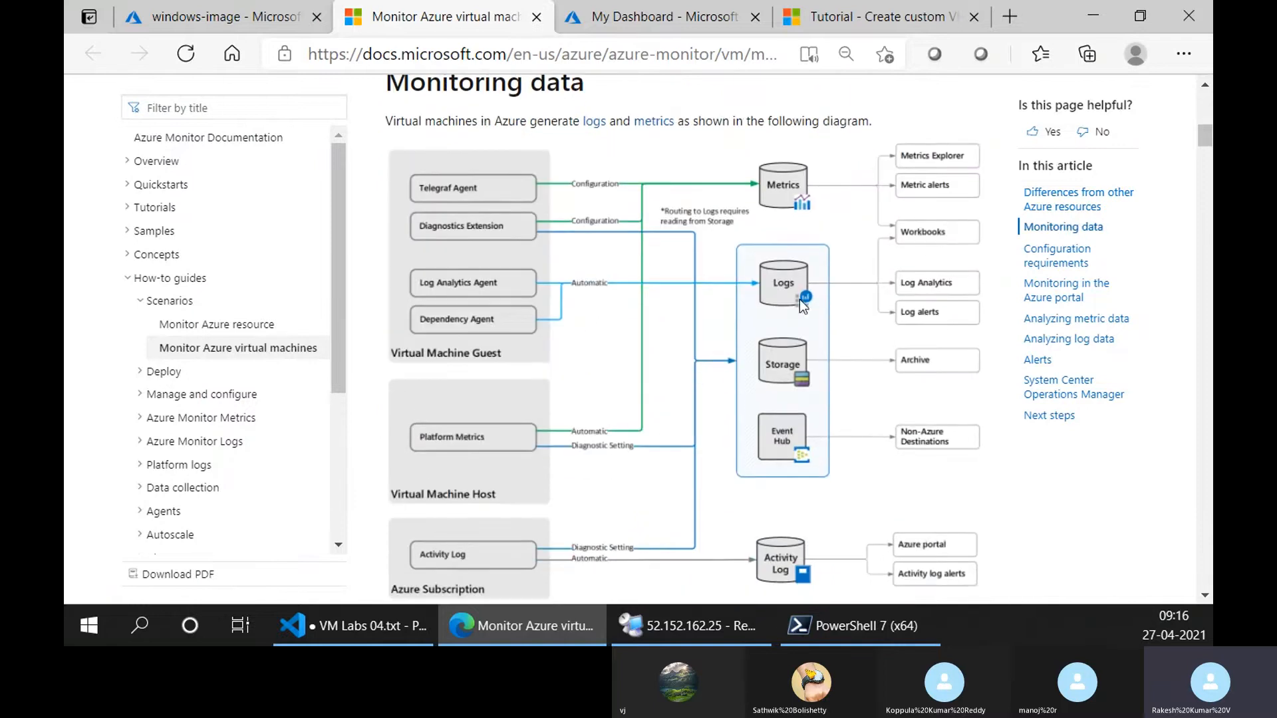
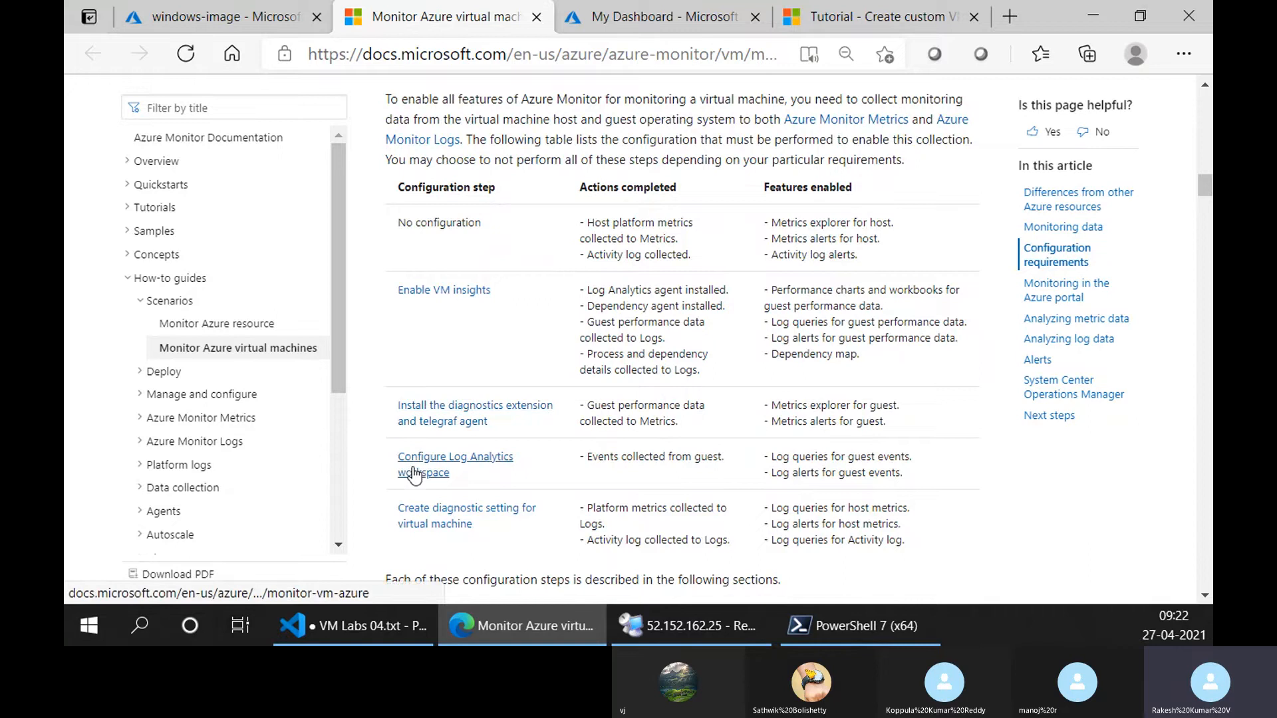
Review the article's Monitoring data diagram, the configuration steps table and the Enable VM insights section.
scroll(517, 458, "up", 1)
scroll(516, 458, "up", 15)
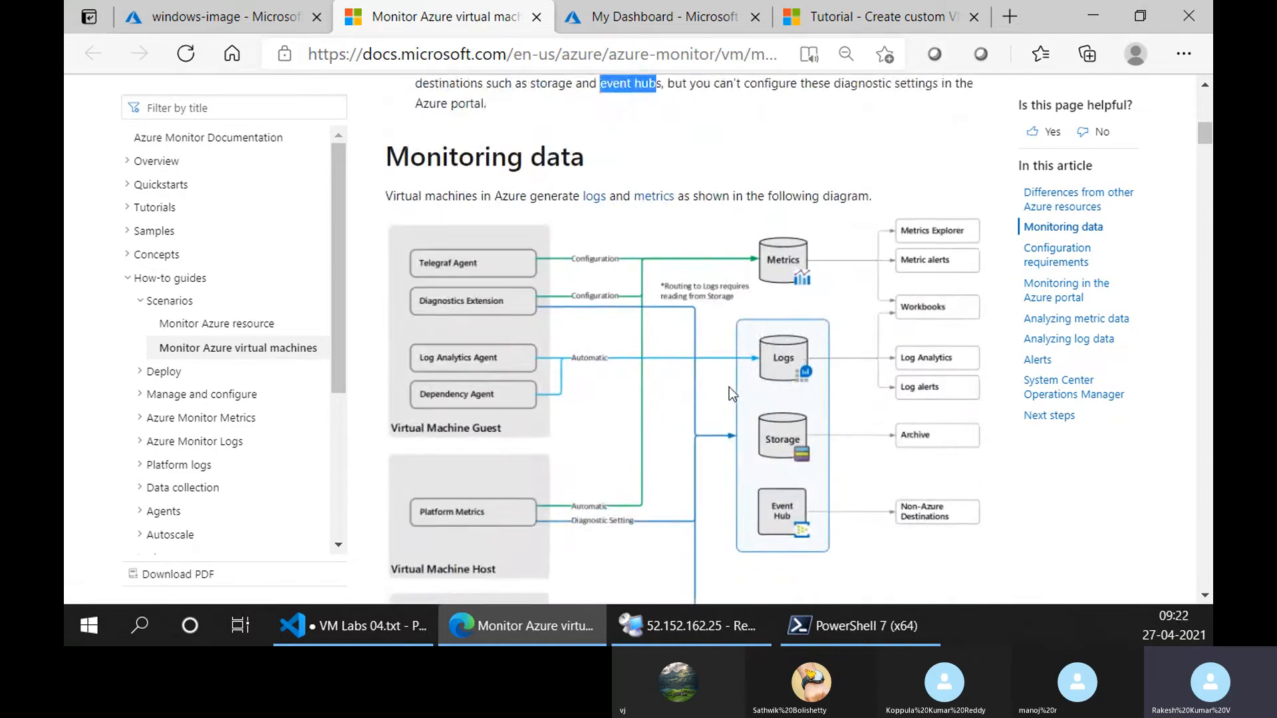
scroll(729, 387, "down", 15)
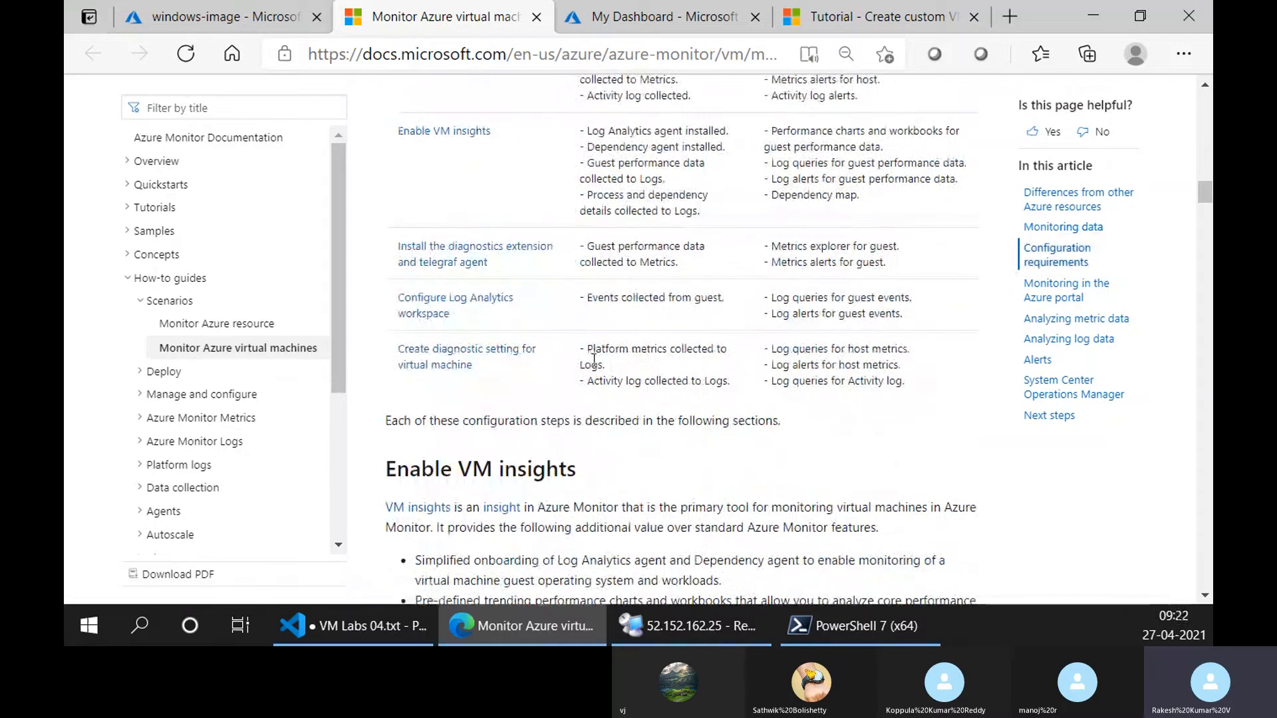
scroll(558, 353, "down", 4)
scroll(547, 339, "down", 3)
scroll(547, 338, "up", 3)
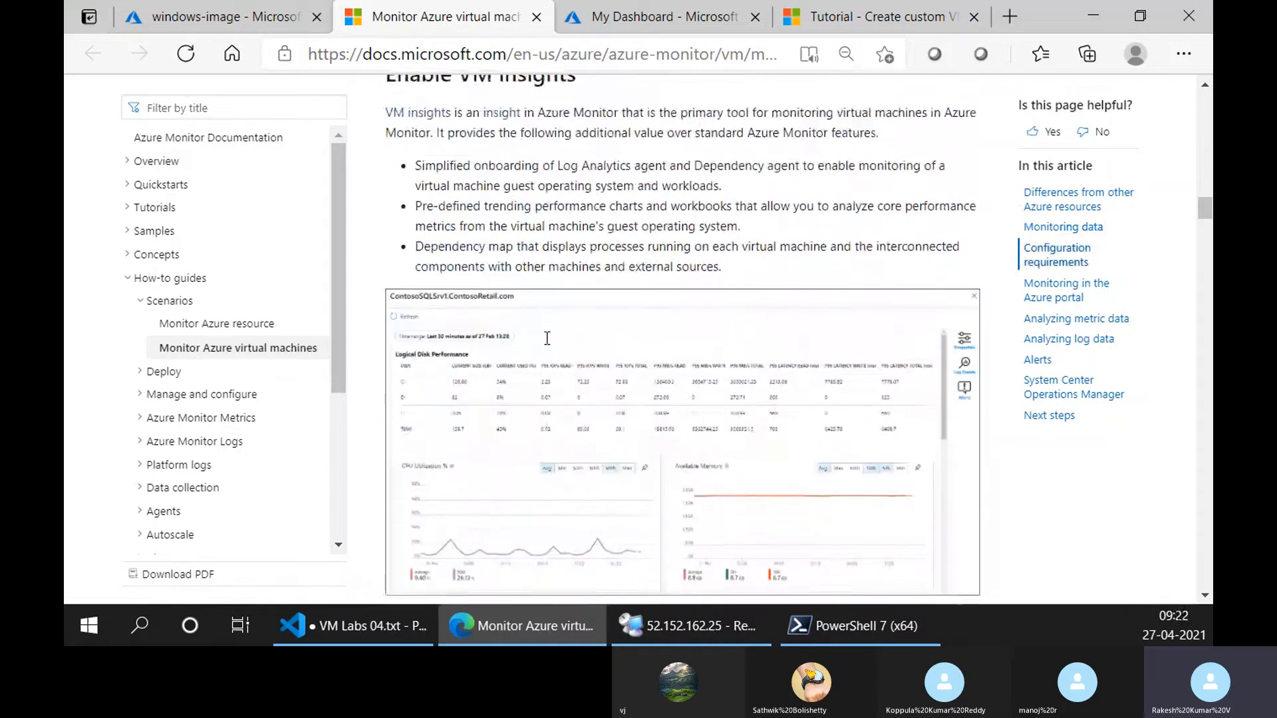
scroll(545, 344, "down", 6)
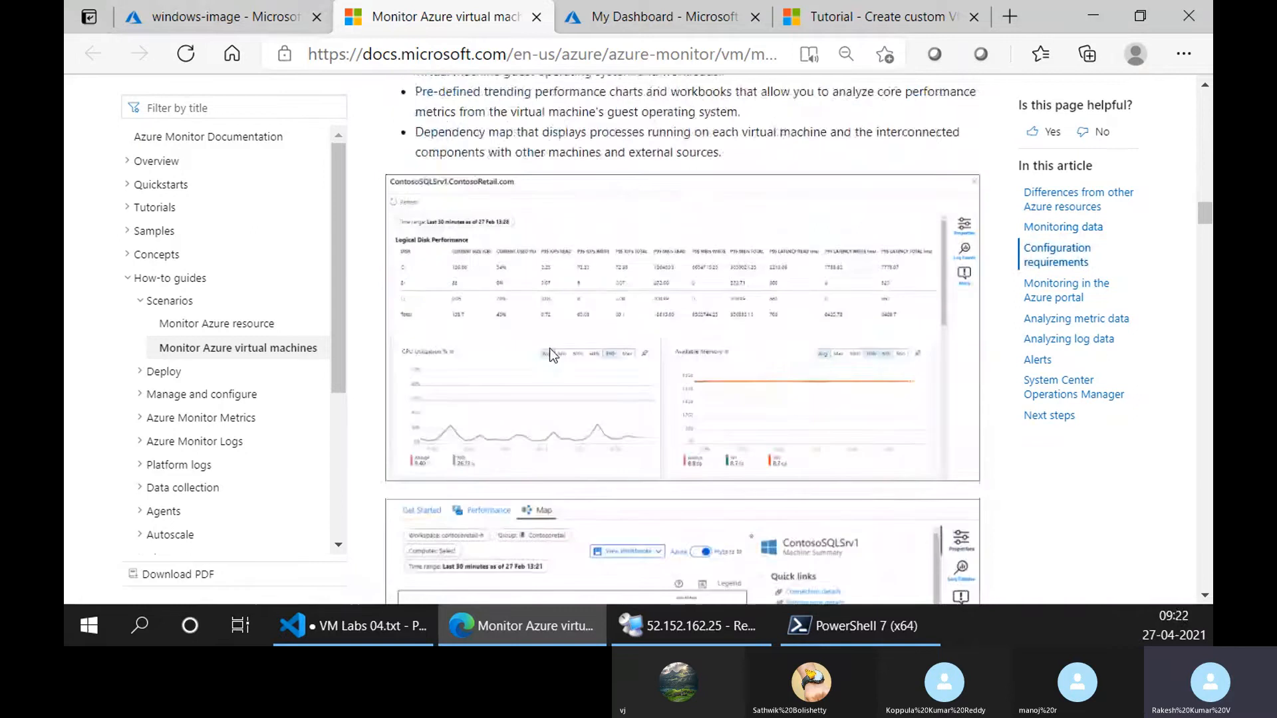
Go back to the windows-image VM in the Azure portal and view the Additional Azure Monitor tools in its Overview's Monitoring section.
key("ctrl+shift+Tab")
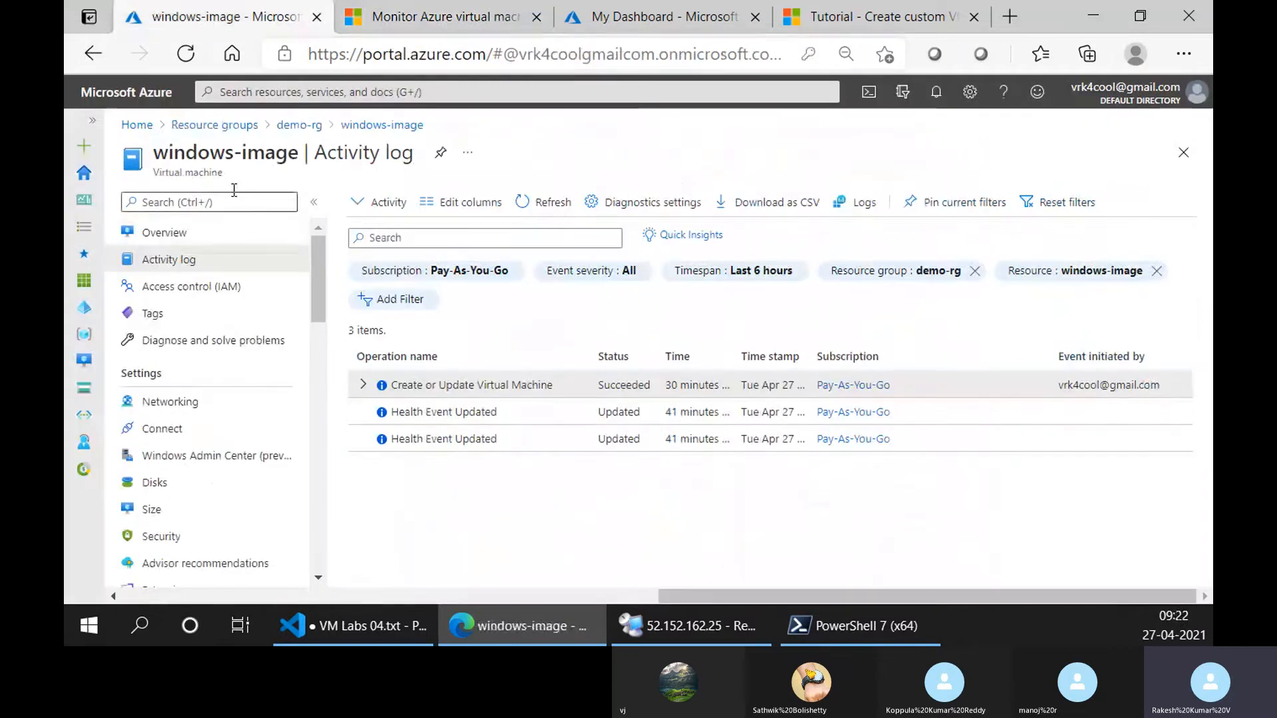
left_click(237, 236)
left_click(448, 418)
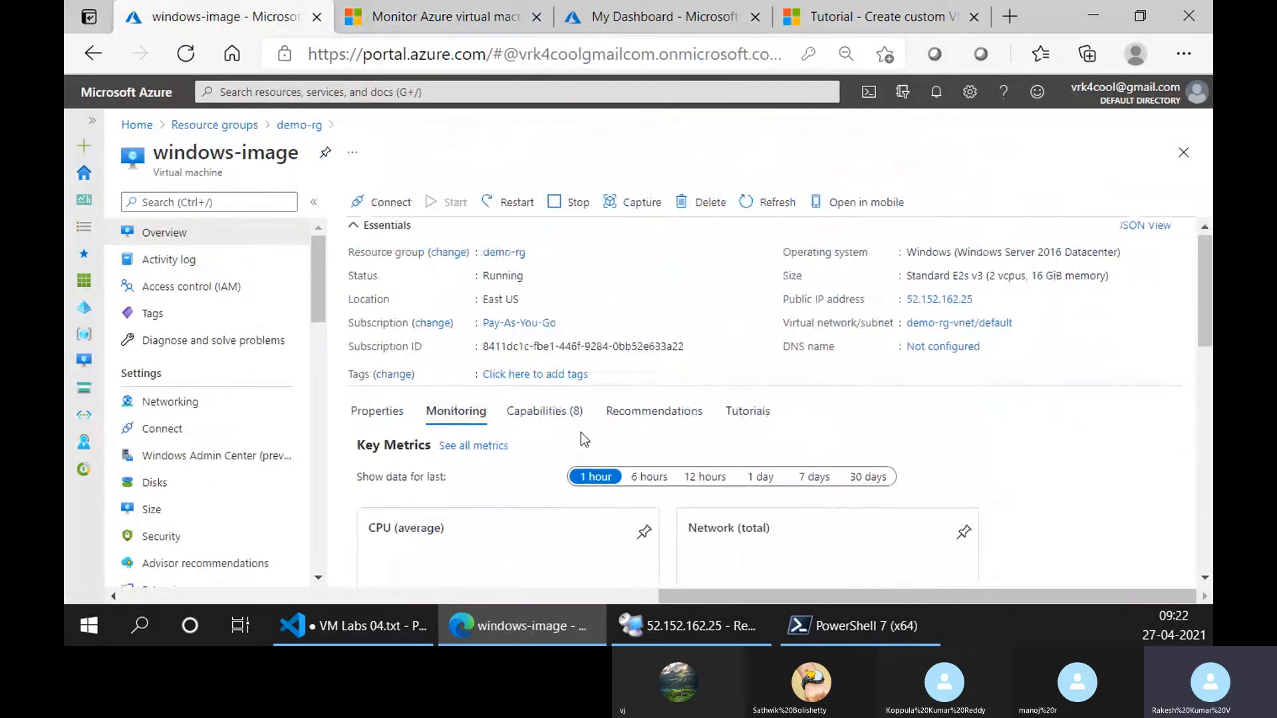
scroll(532, 432, "down", 10)
left_click(480, 392)
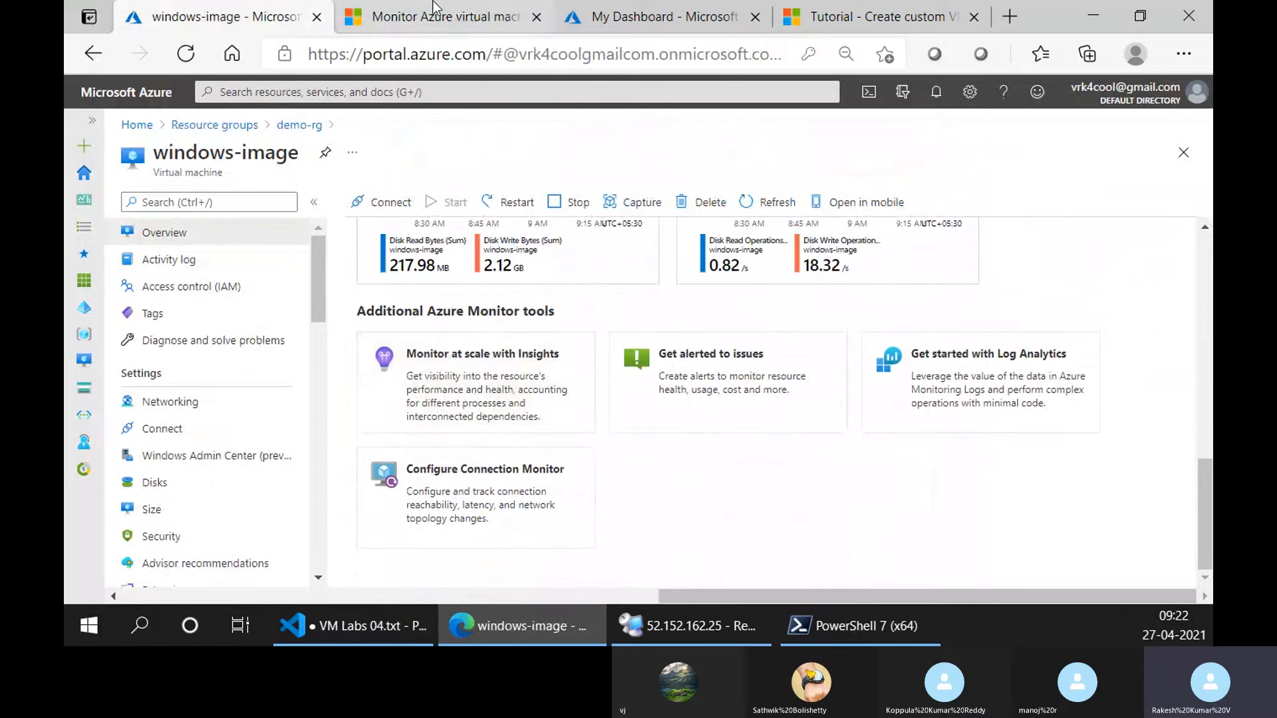
Return to the Azure Monitor article and examine the VM insights performance charts, dependency map and Insights option up to the Log Analytics workspace section.
scroll(532, 393, "up", 2)
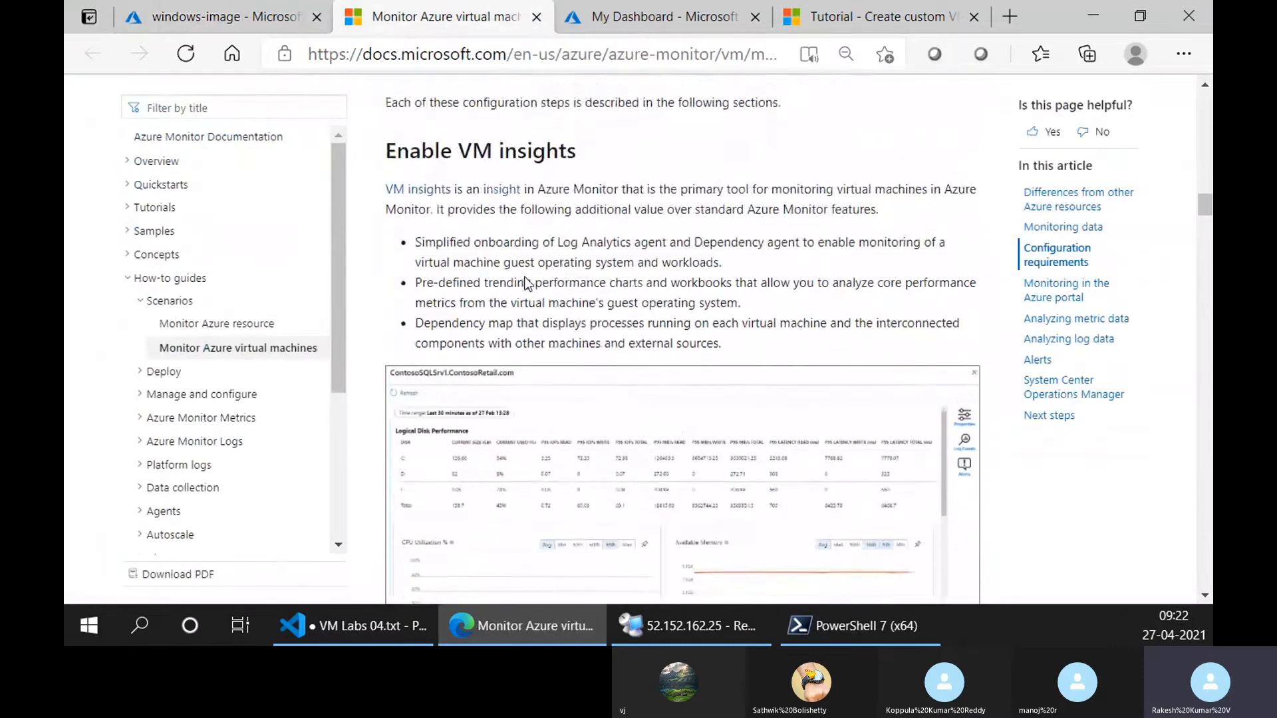
scroll(526, 282, "down", 4)
scroll(505, 271, "up", 1)
scroll(506, 277, "up", 1)
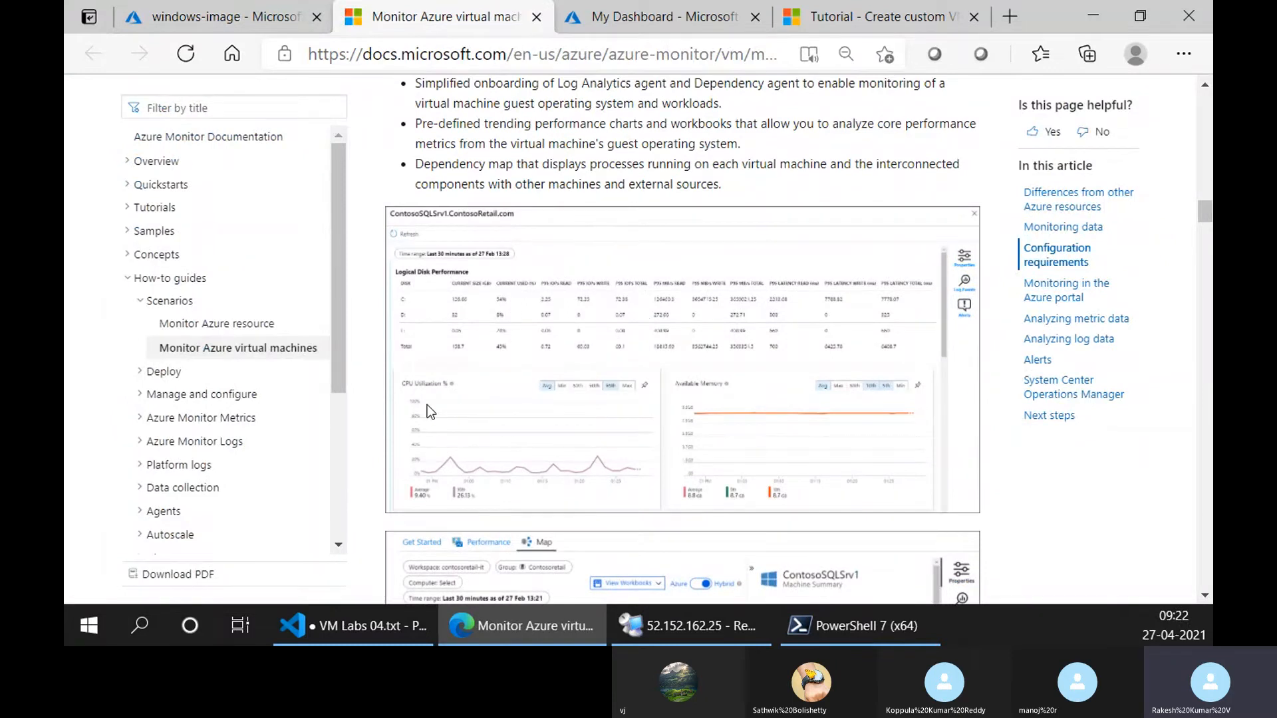
scroll(427, 406, "down", 3)
scroll(548, 345, "down", 3)
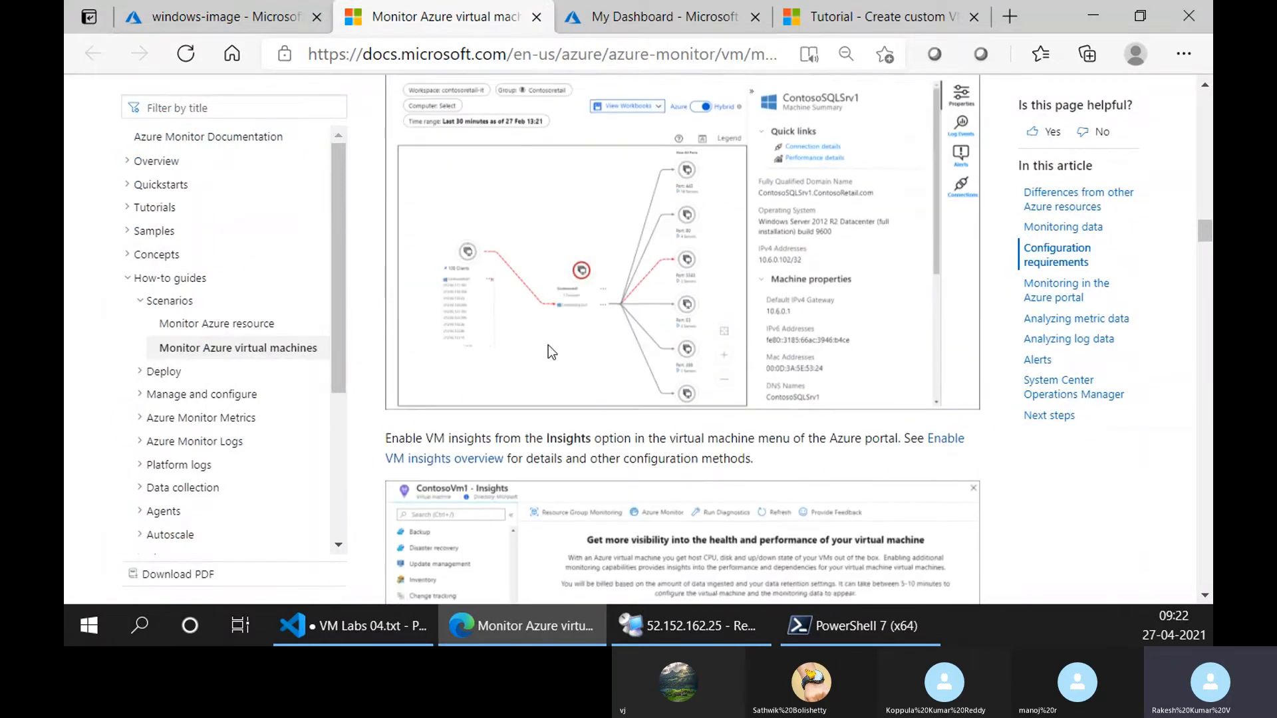
scroll(528, 347, "up", 1)
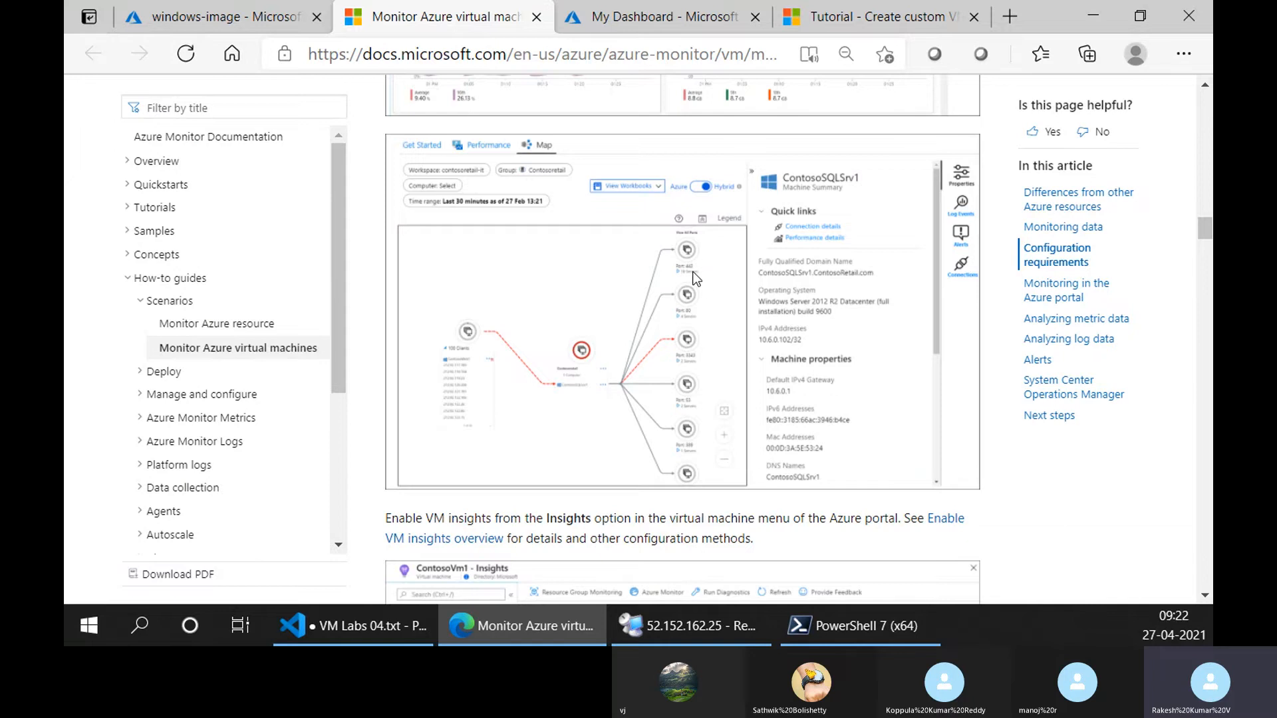
scroll(657, 429, "down", 5)
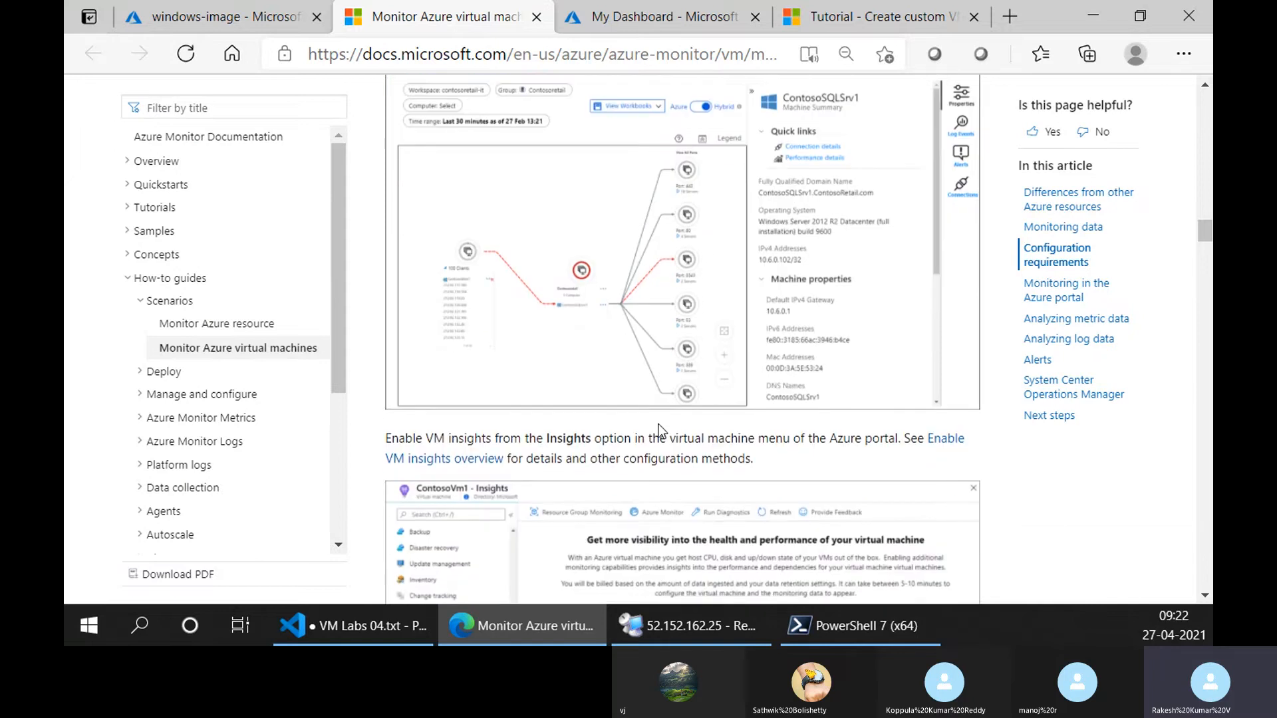
scroll(649, 422, "down", 4)
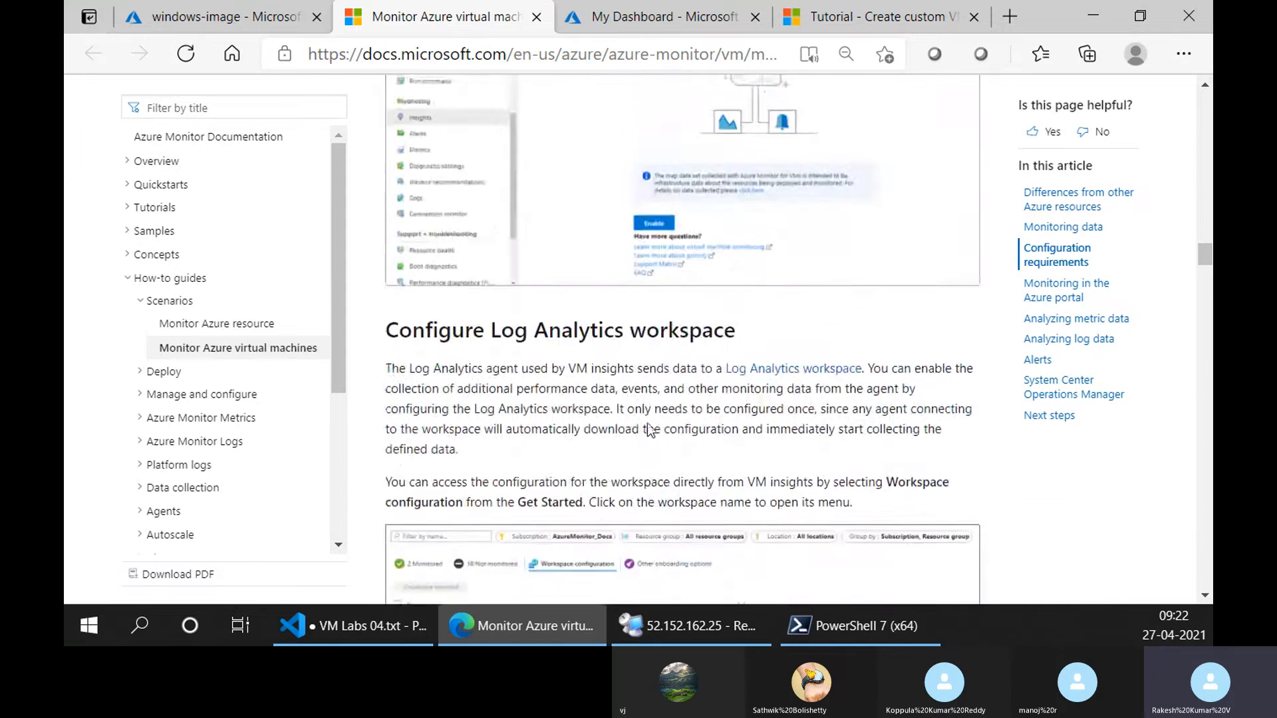
scroll(612, 432, "up", 5)
scroll(612, 433, "down", 4)
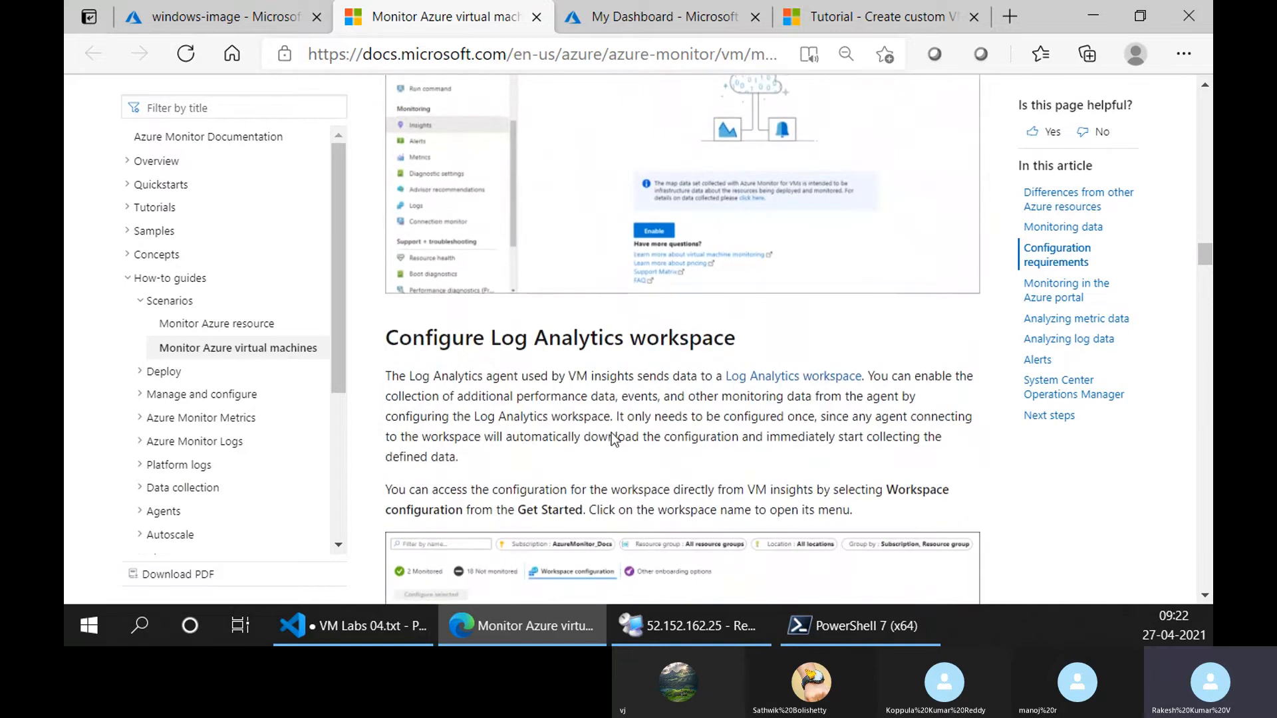
Switch to the windows-image VM in the Azure portal and open its Insights page to view the Enable option.
left_click(219, 17)
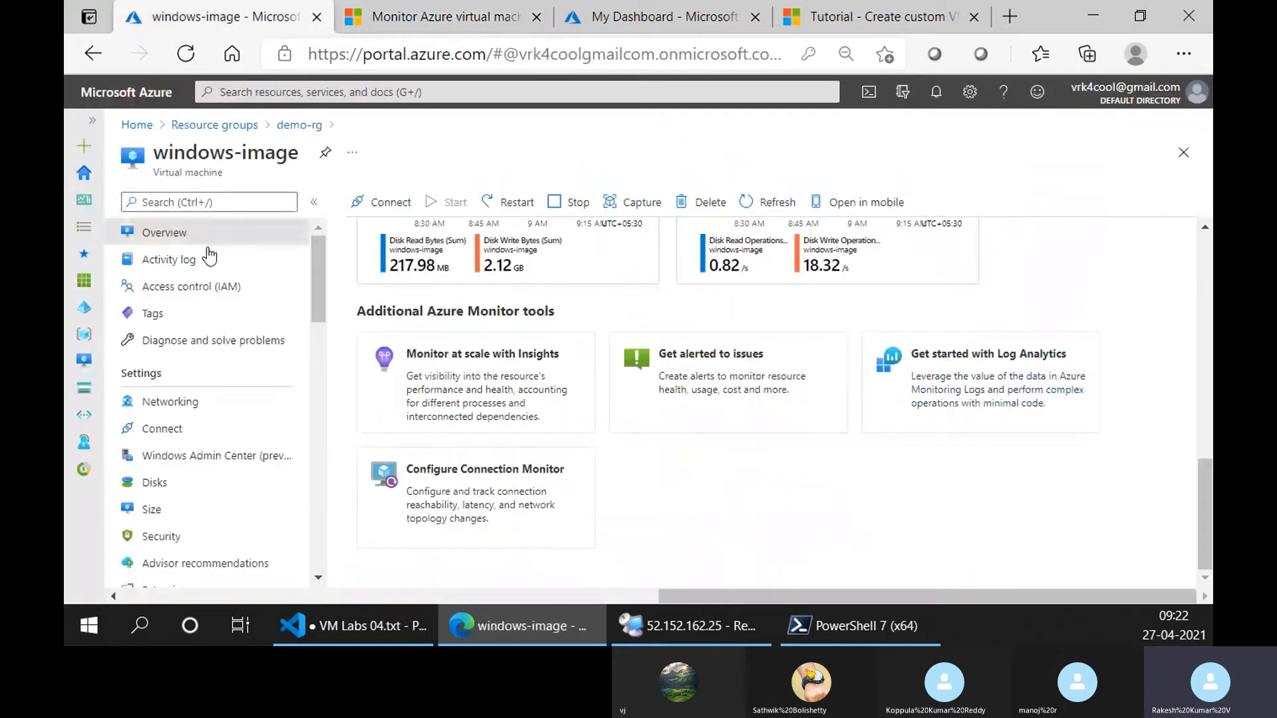
scroll(204, 458, "down", 5)
scroll(204, 458, "down", 6)
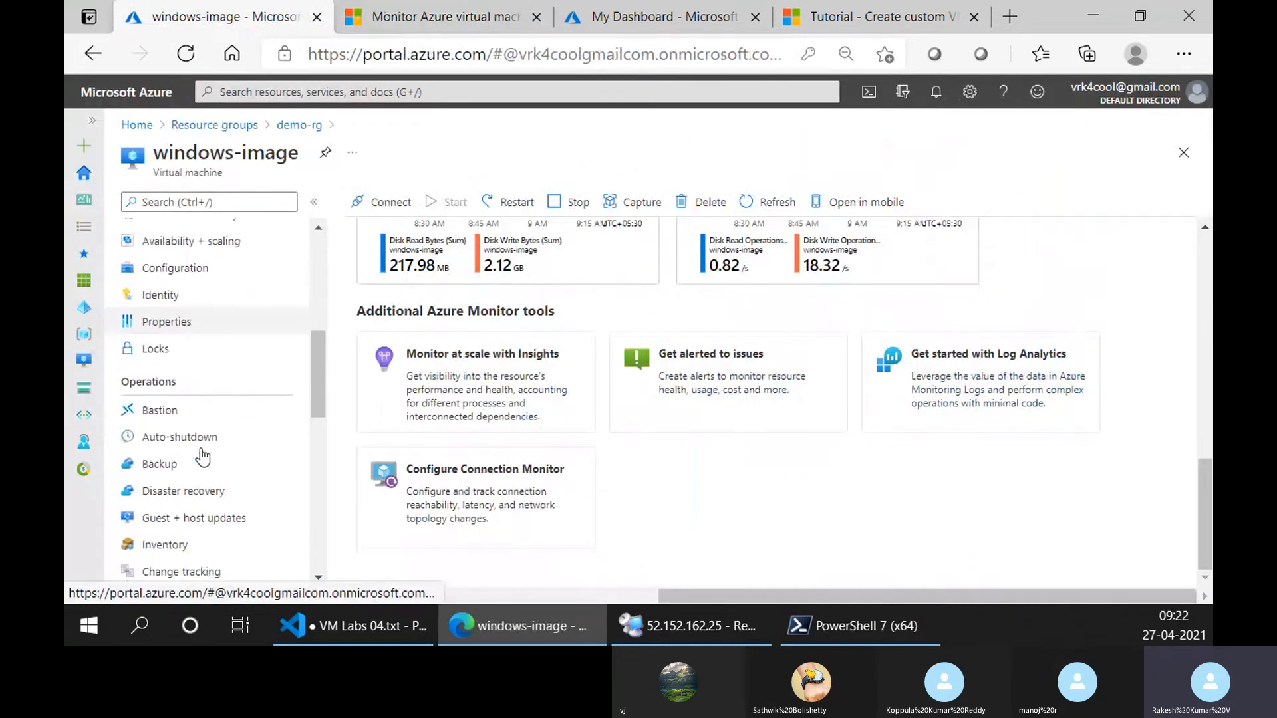
left_click(181, 395)
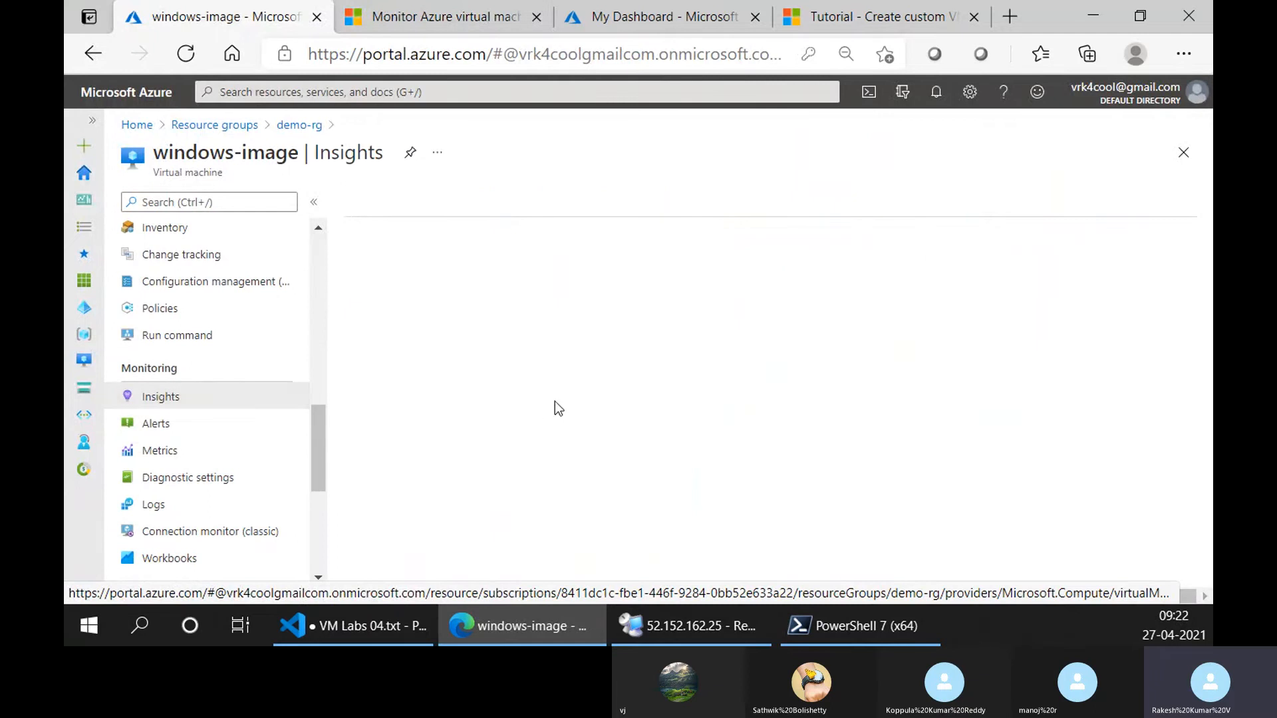
scroll(645, 520, "down", 5)
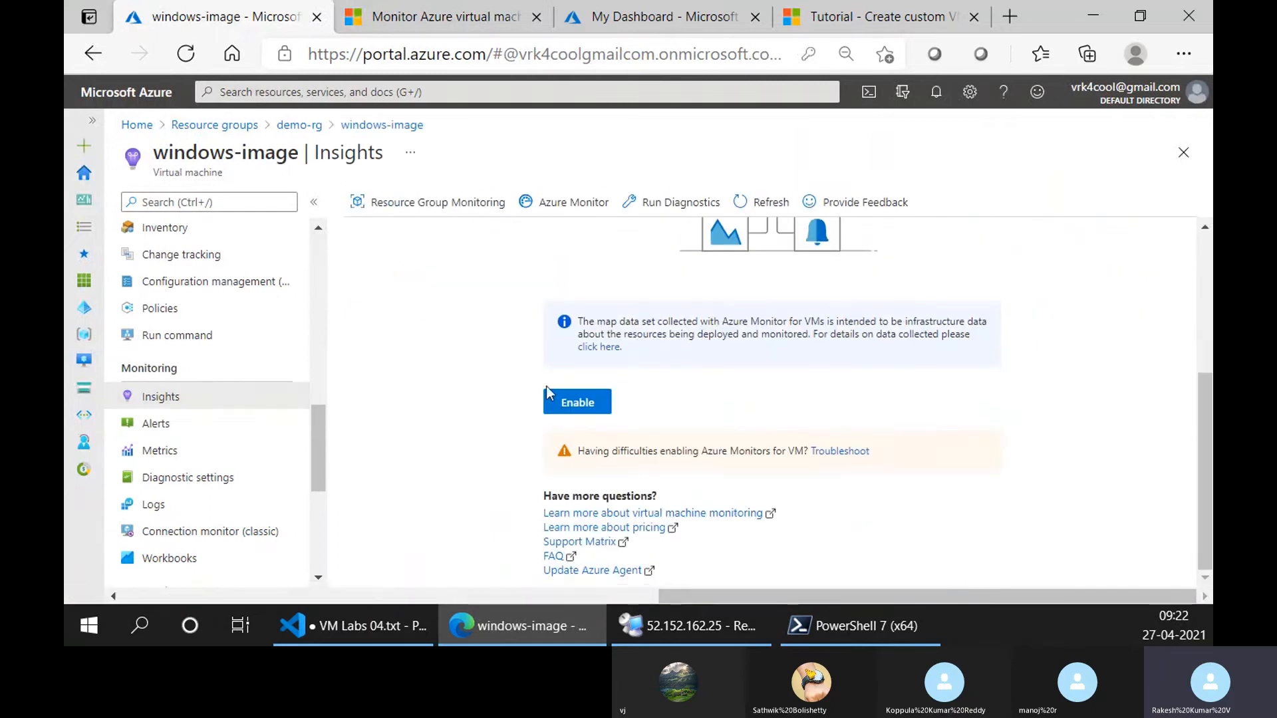
Return to the article's Configure Log Analytics workspace section and highlight the wording on selecting Workspace configuration from Get Started.
left_click(439, 16)
scroll(599, 340, "down", 2)
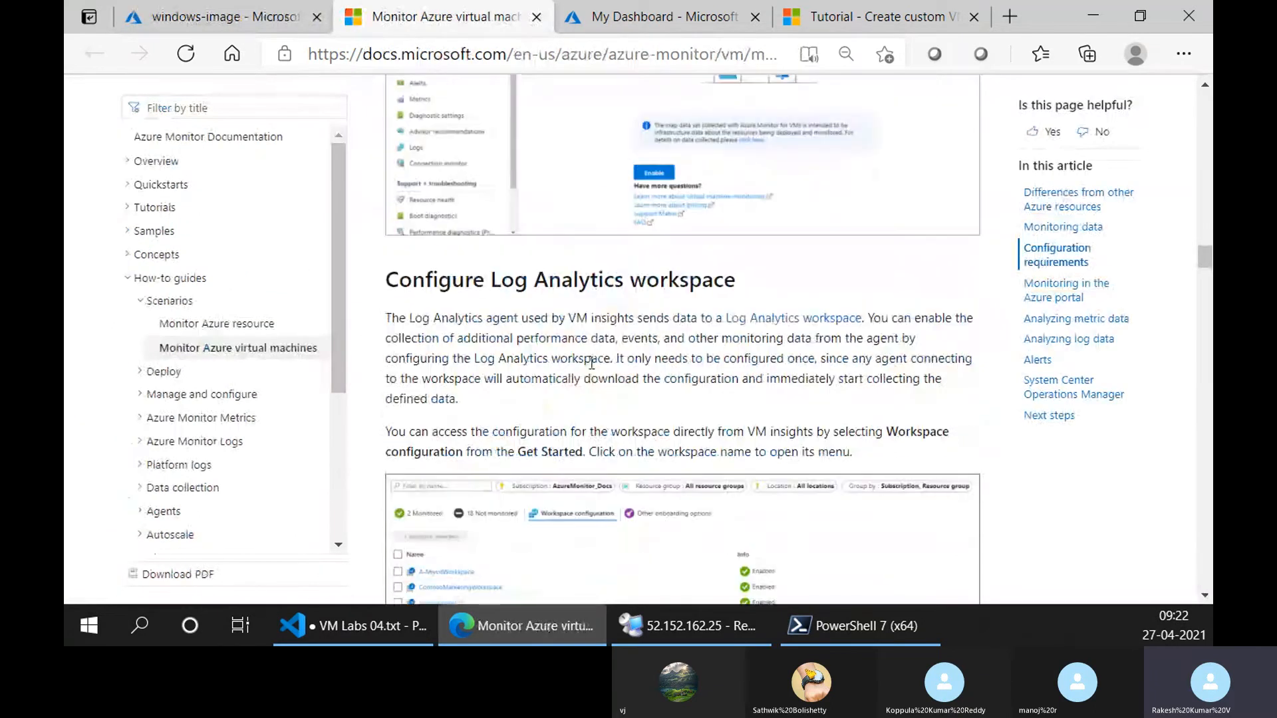
scroll(589, 376, "down", 3)
scroll(587, 382, "down", 1)
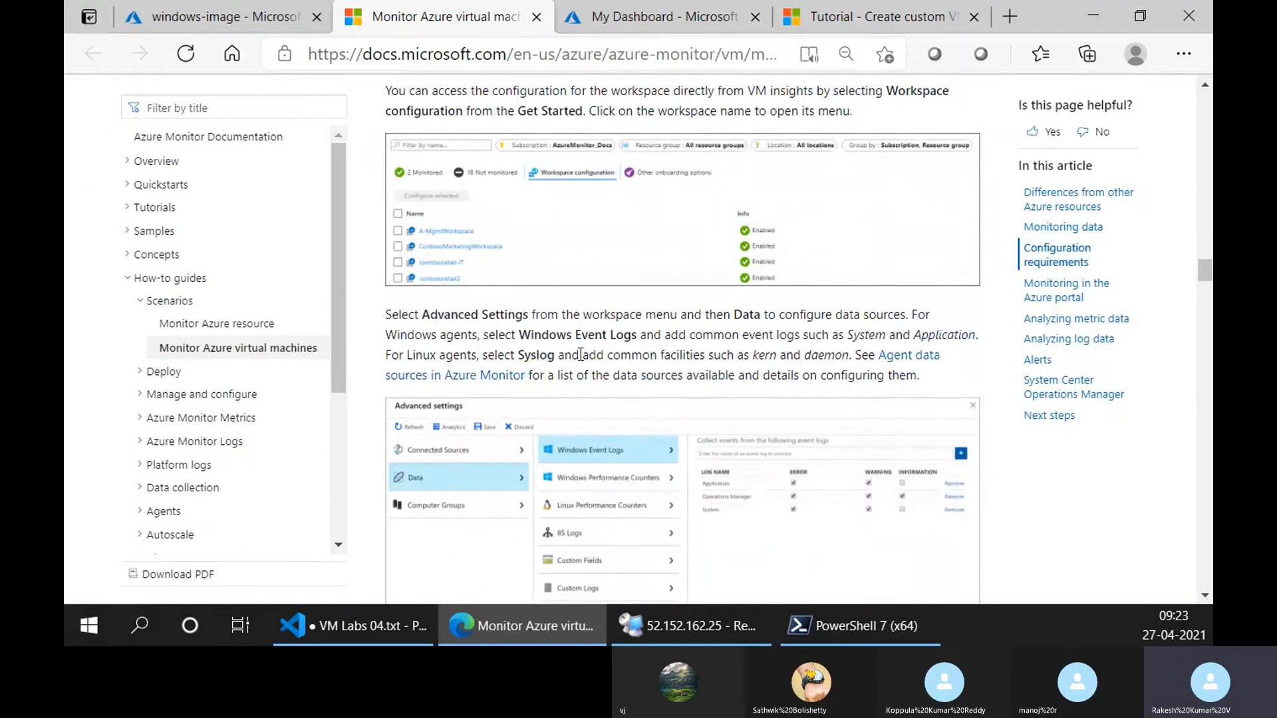
scroll(545, 193, "up", 2)
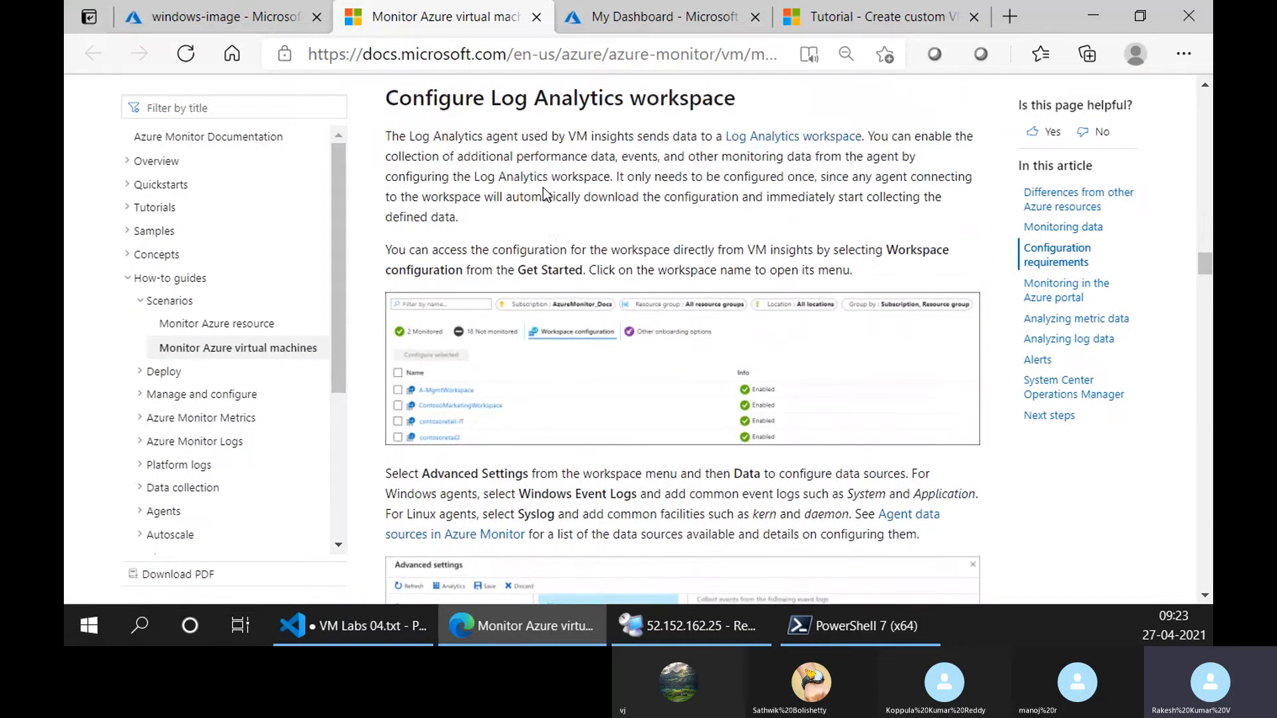
left_click_drag(887, 253, 387, 274)
left_click(424, 280)
Open the Azure portal's resource search, and return to the article to study the workspace configuration and Advanced settings examples.
left_click(219, 16)
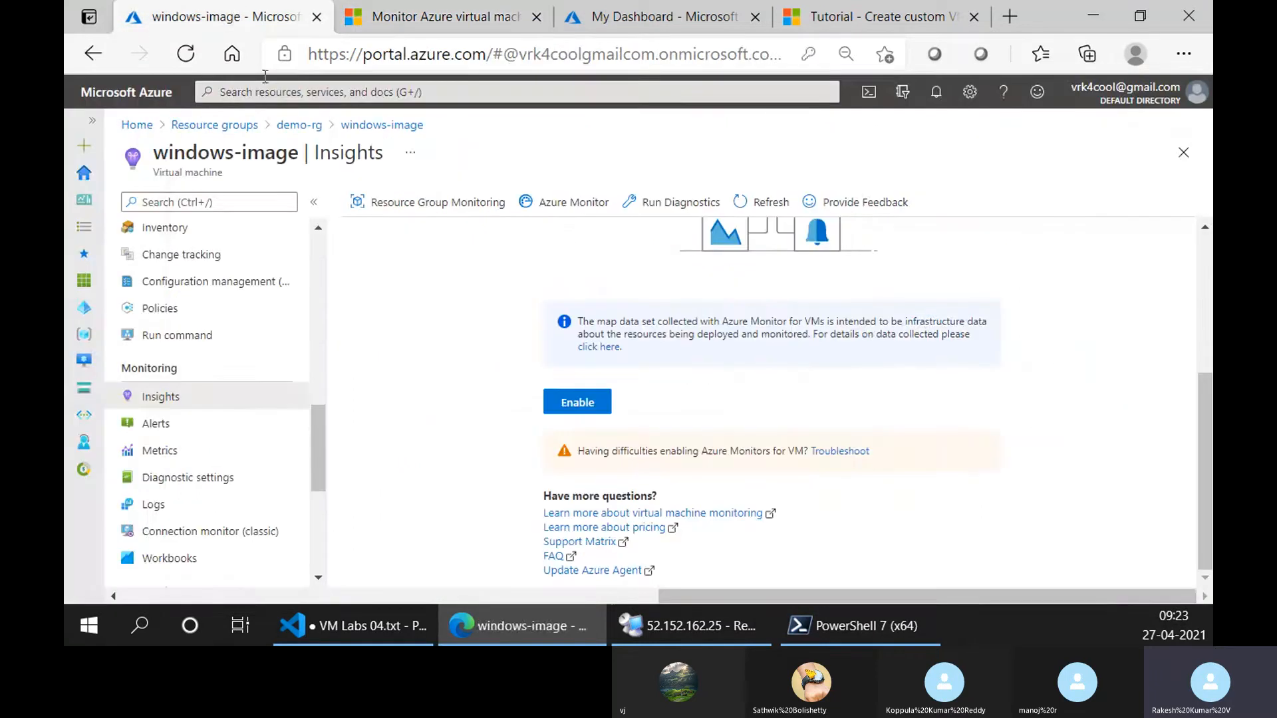
left_click(360, 93)
left_click(439, 16)
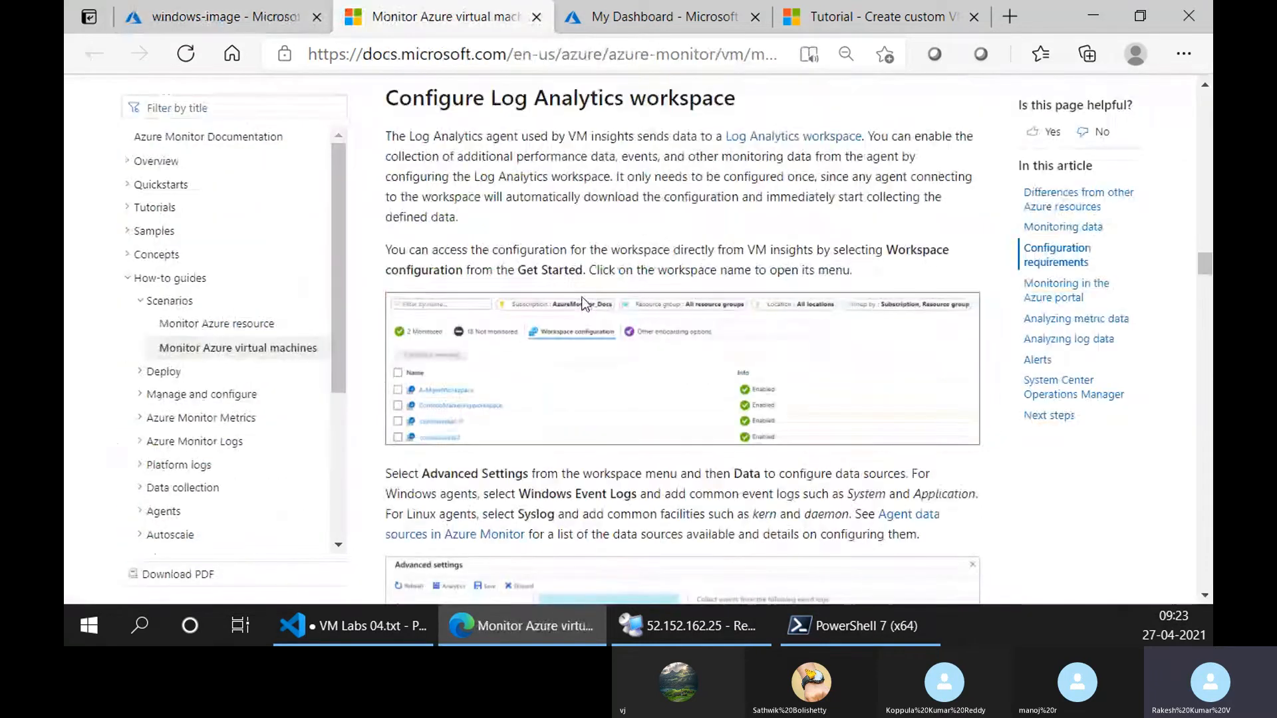
scroll(577, 298, "down", 5)
scroll(556, 354, "down", 1)
scroll(485, 366, "up", 3)
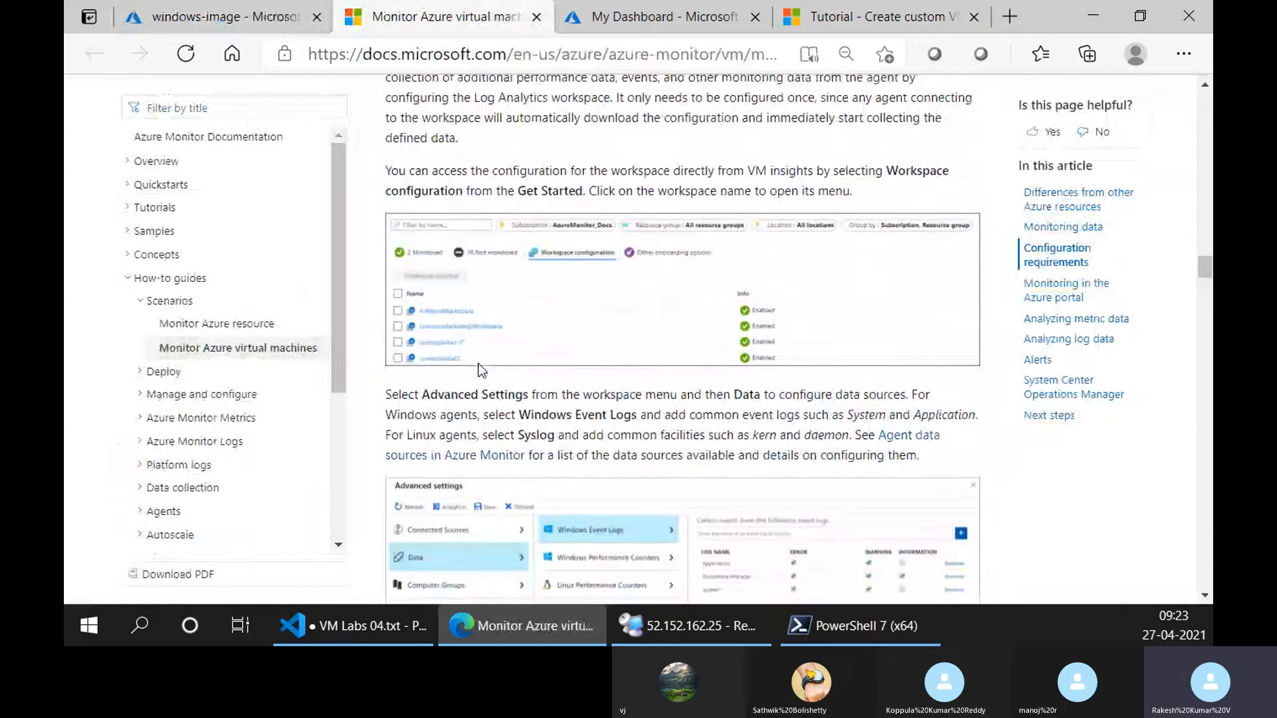
scroll(482, 367, "down", 1)
scroll(483, 371, "down", 2)
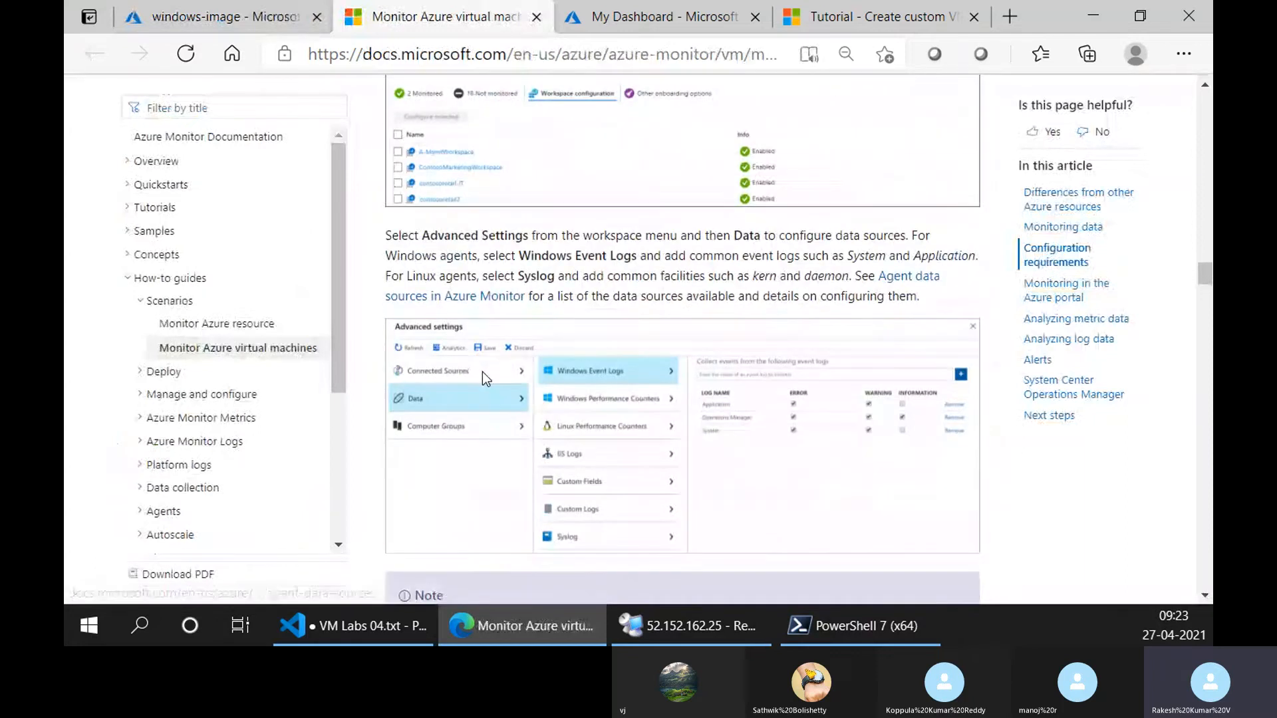
scroll(485, 359, "up", 3)
scroll(485, 360, "up", 1)
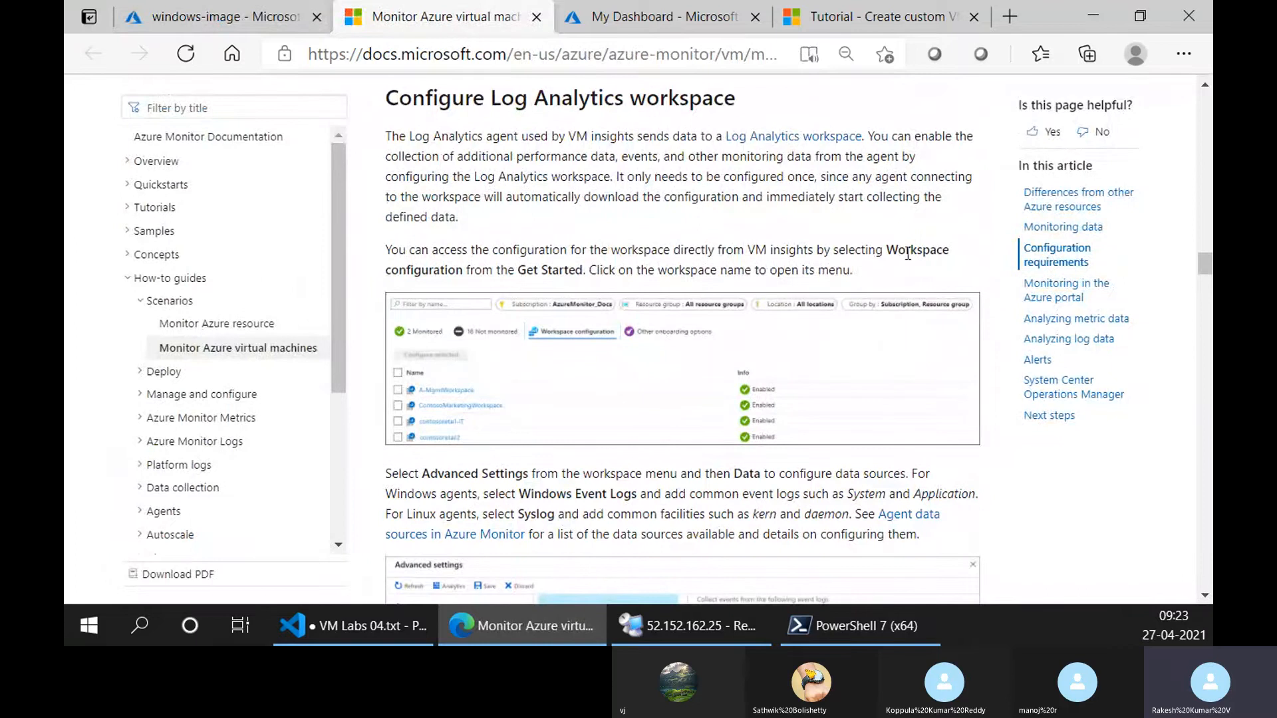
Check the windows-image VM's Insights page for workspace options and compare it with the article's workspace configuration example.
left_click(211, 18)
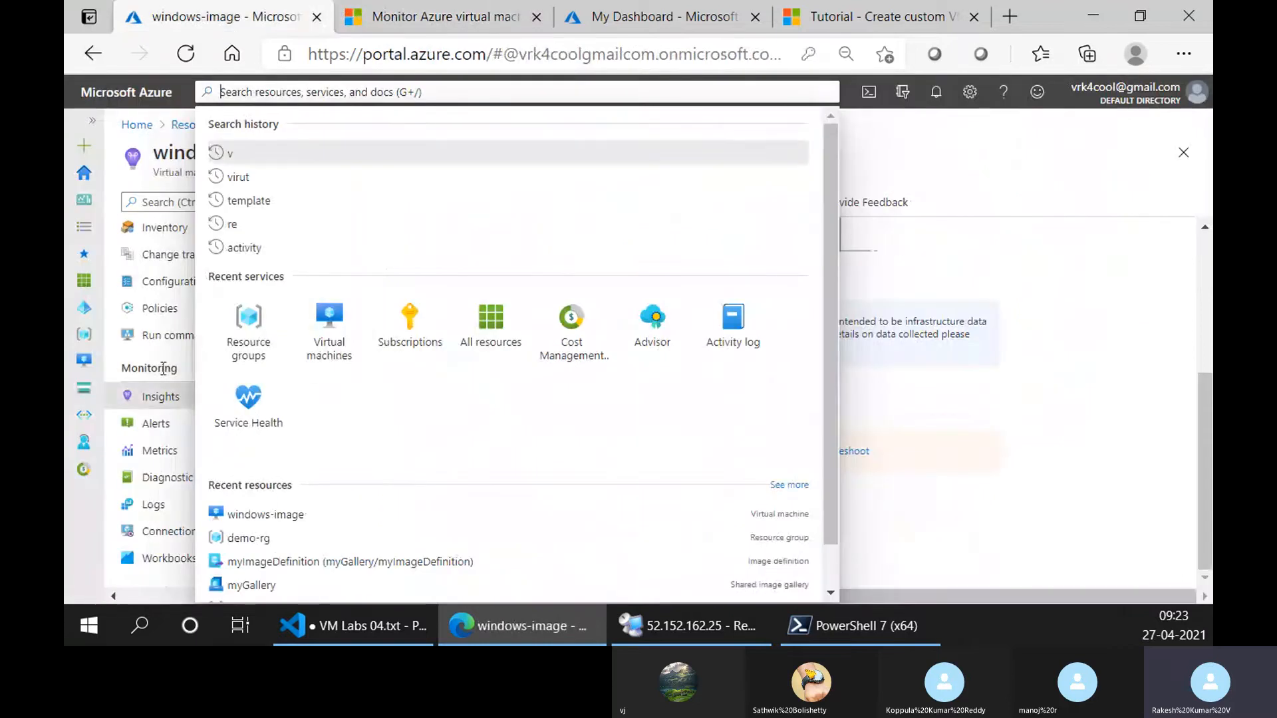
left_click(152, 399)
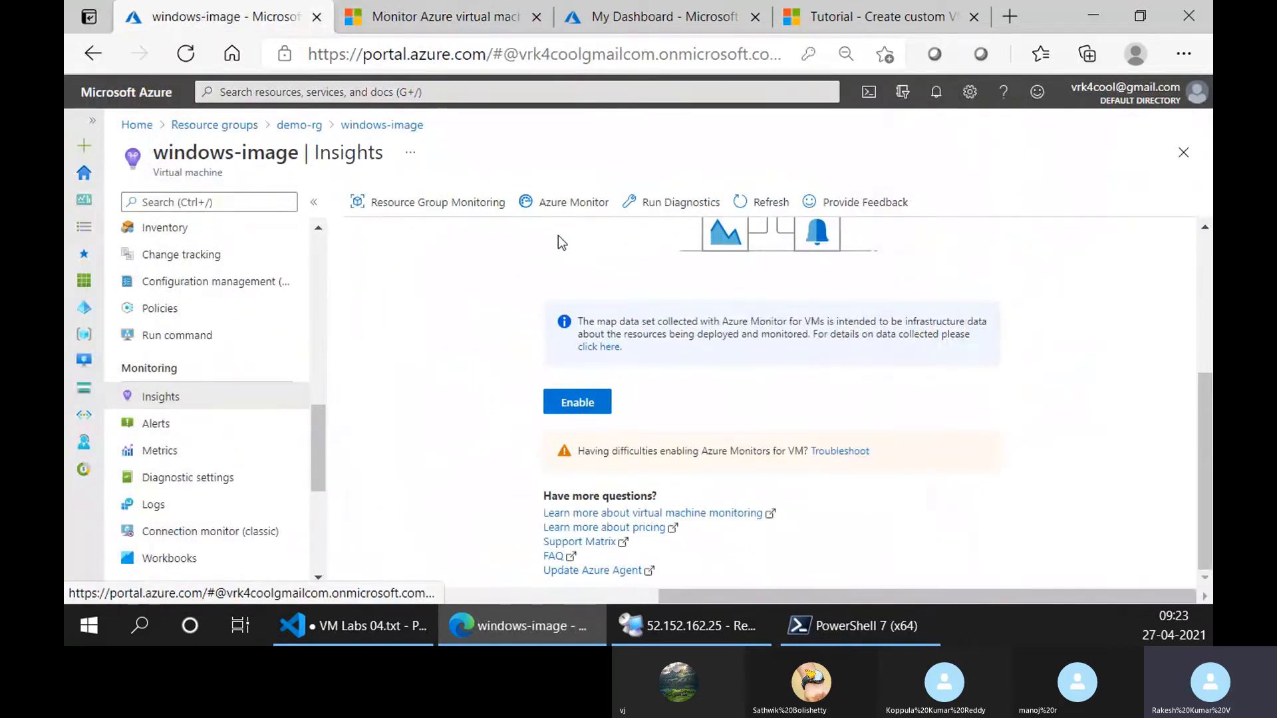
scroll(596, 266, "up", 4)
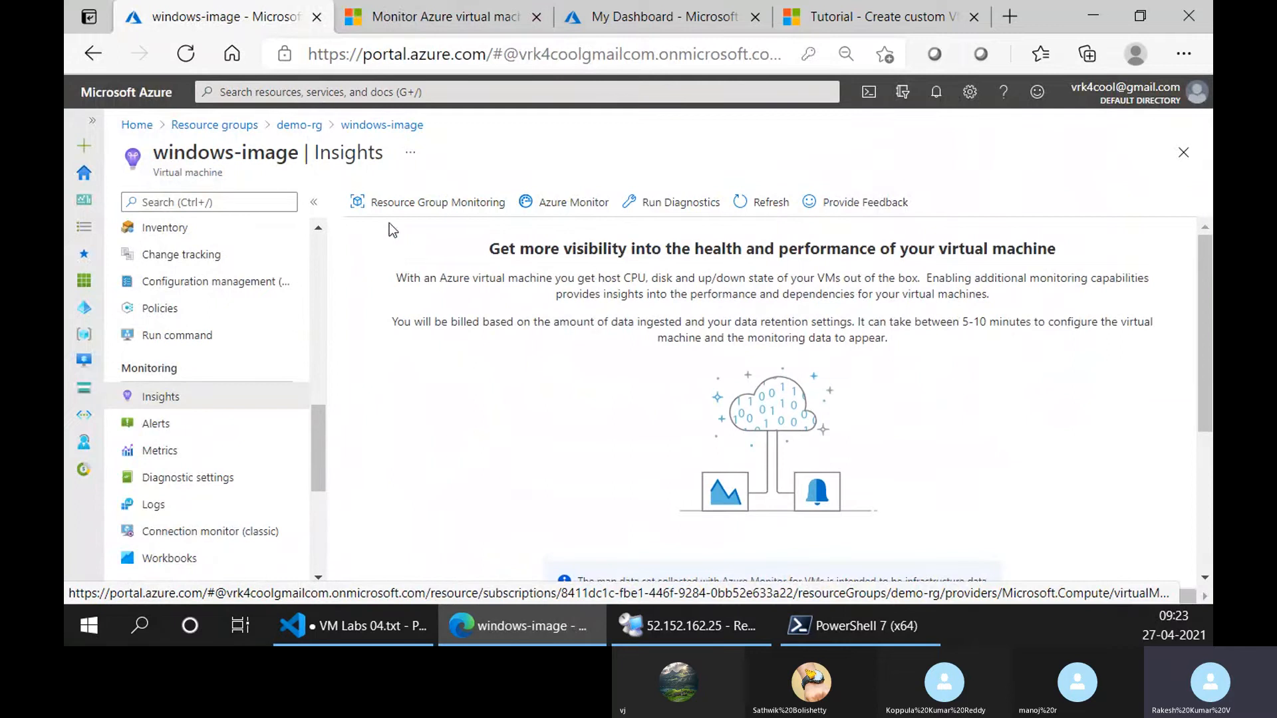
left_click(380, 8)
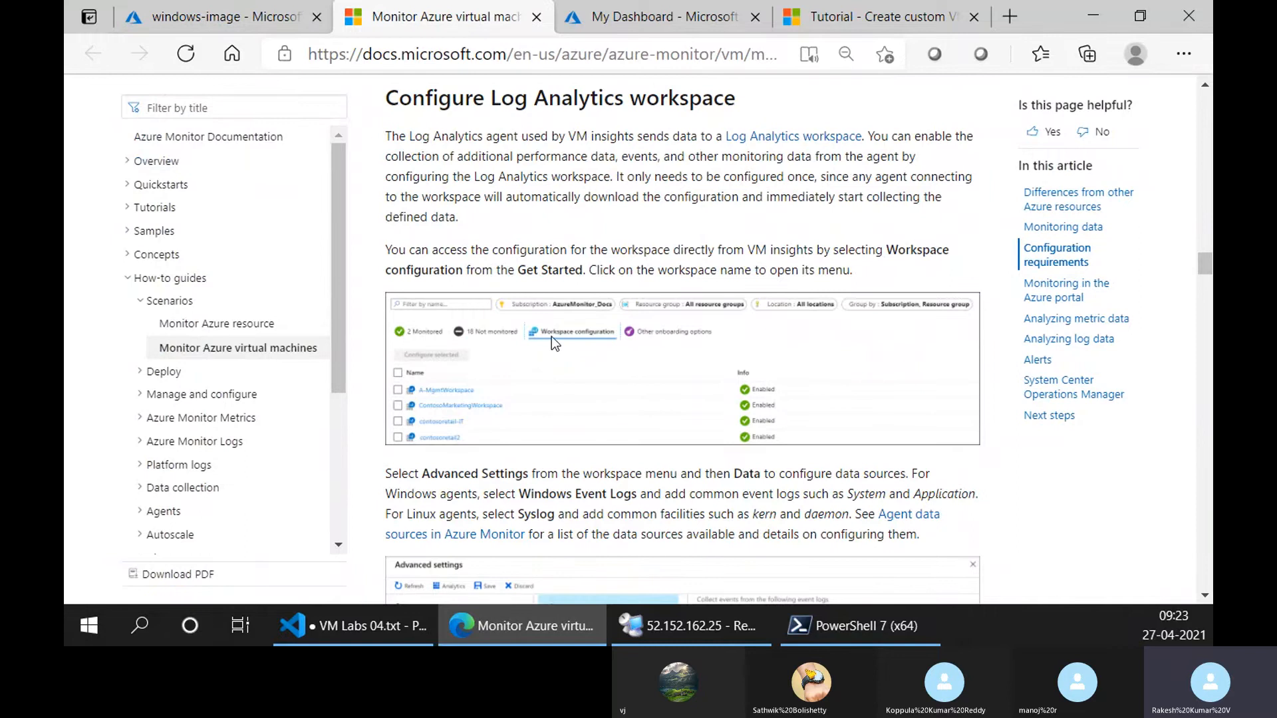
scroll(593, 379, "down", 5)
scroll(594, 389, "up", 1)
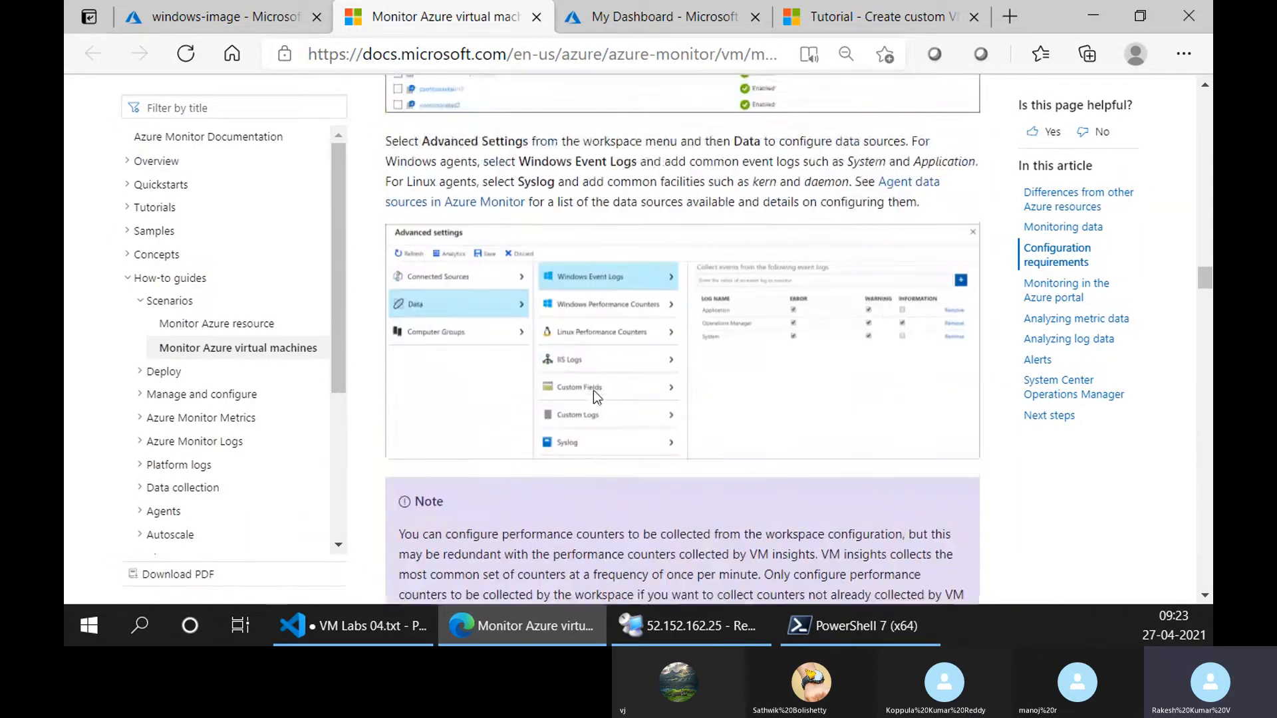
scroll(588, 403, "up", 5)
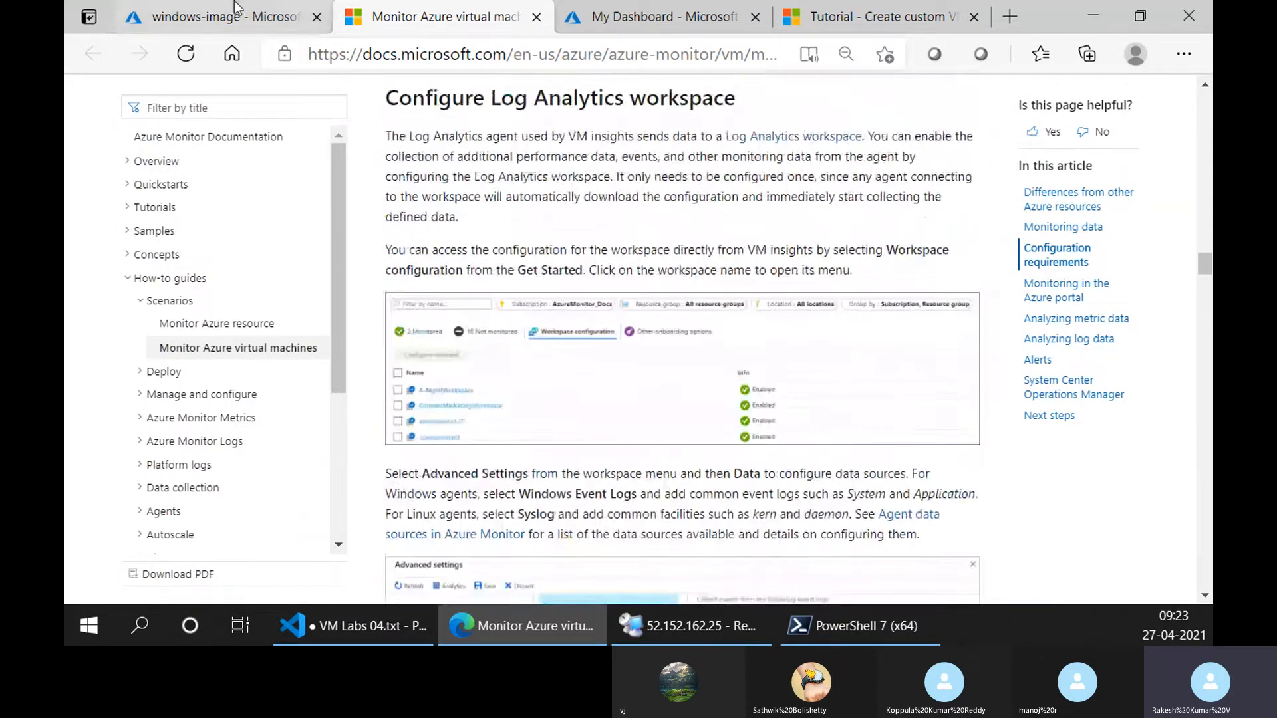
Search the Azure portal for "workspace" and return to the article's Advanced Settings instructions for configuring data sources.
left_click(220, 17)
left_click(342, 97)
type("workspace")
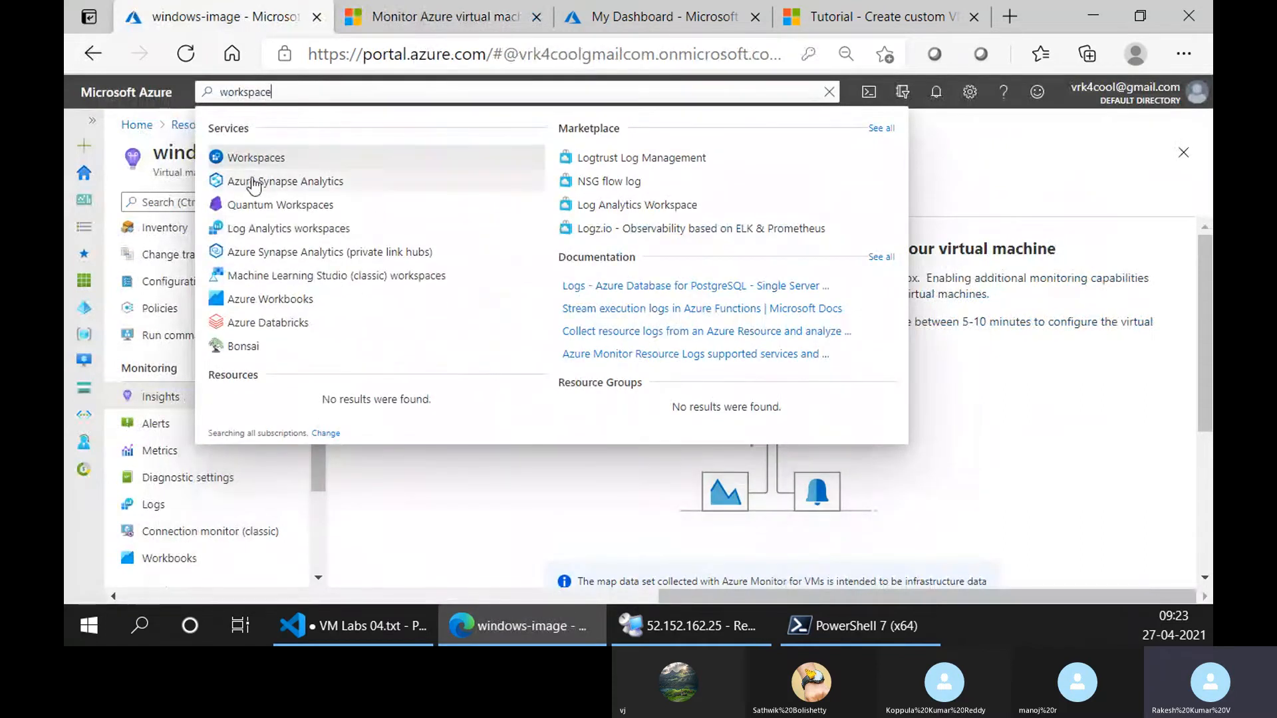
left_click(415, 5)
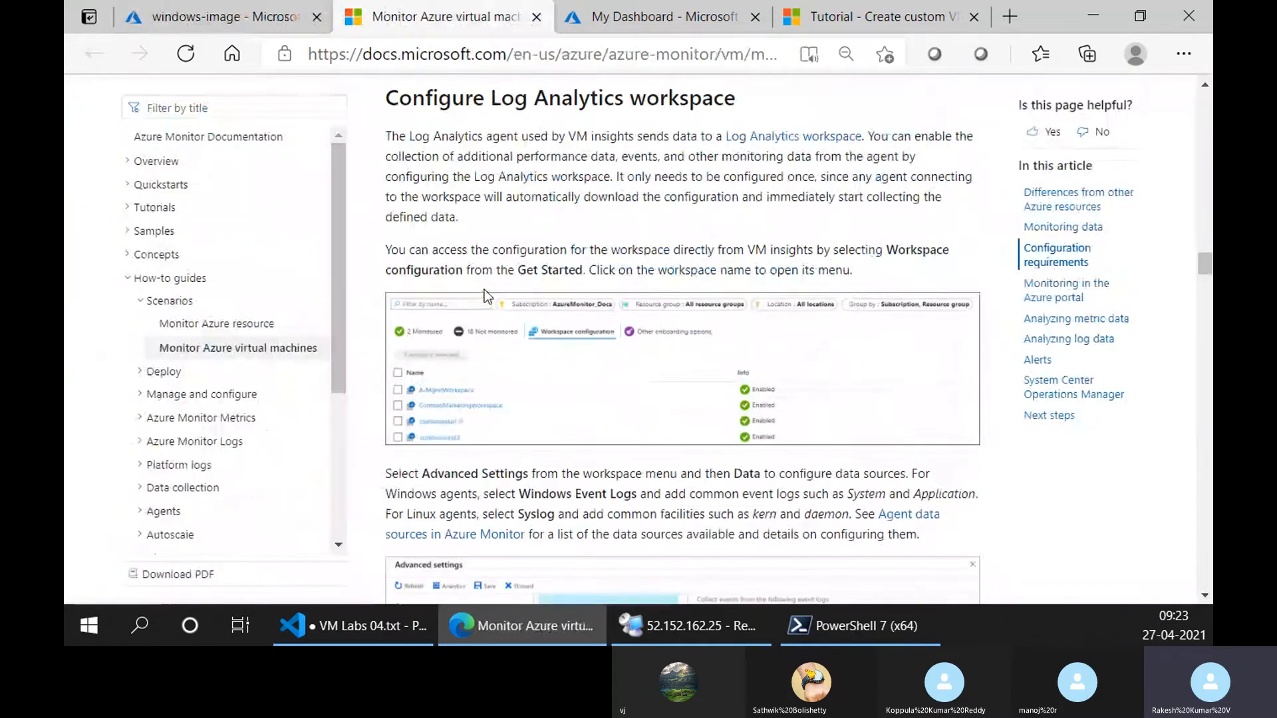
scroll(484, 289, "down", 2)
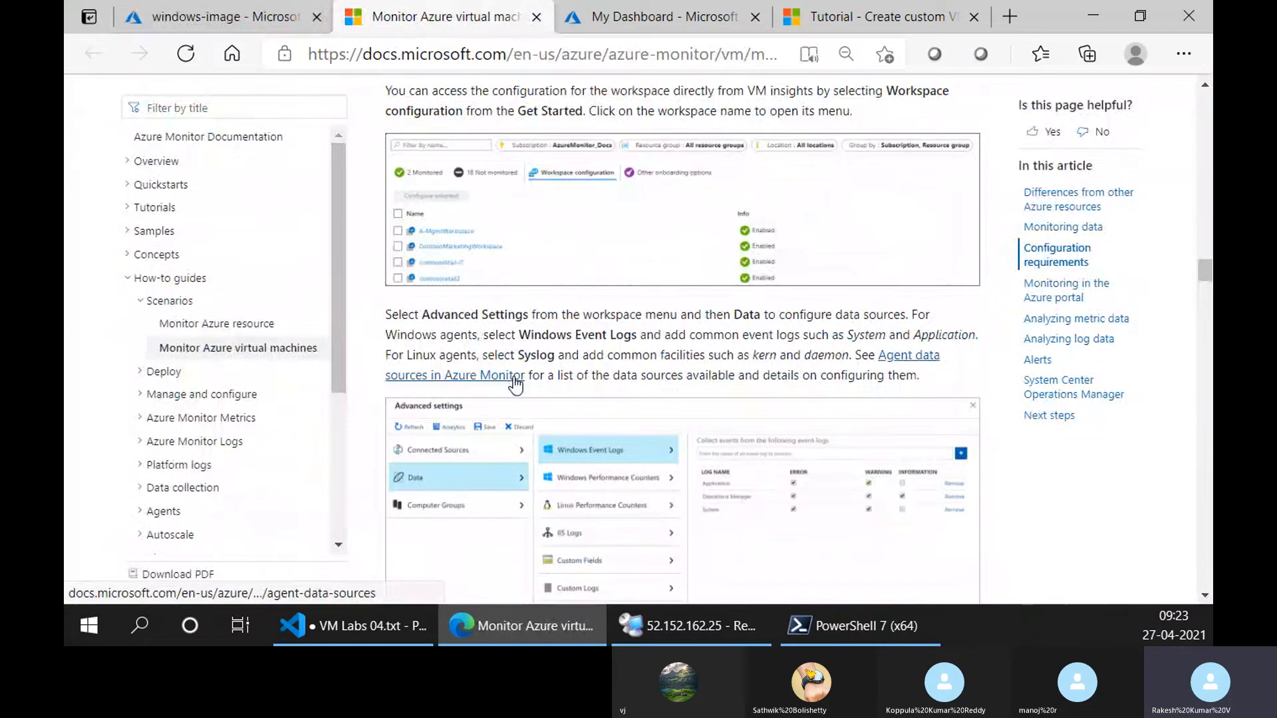
Read the article's Enable diagnostics extension and Telegraf agent section down to the Diagnostic settings Sinks example.
scroll(492, 453, "down", 2)
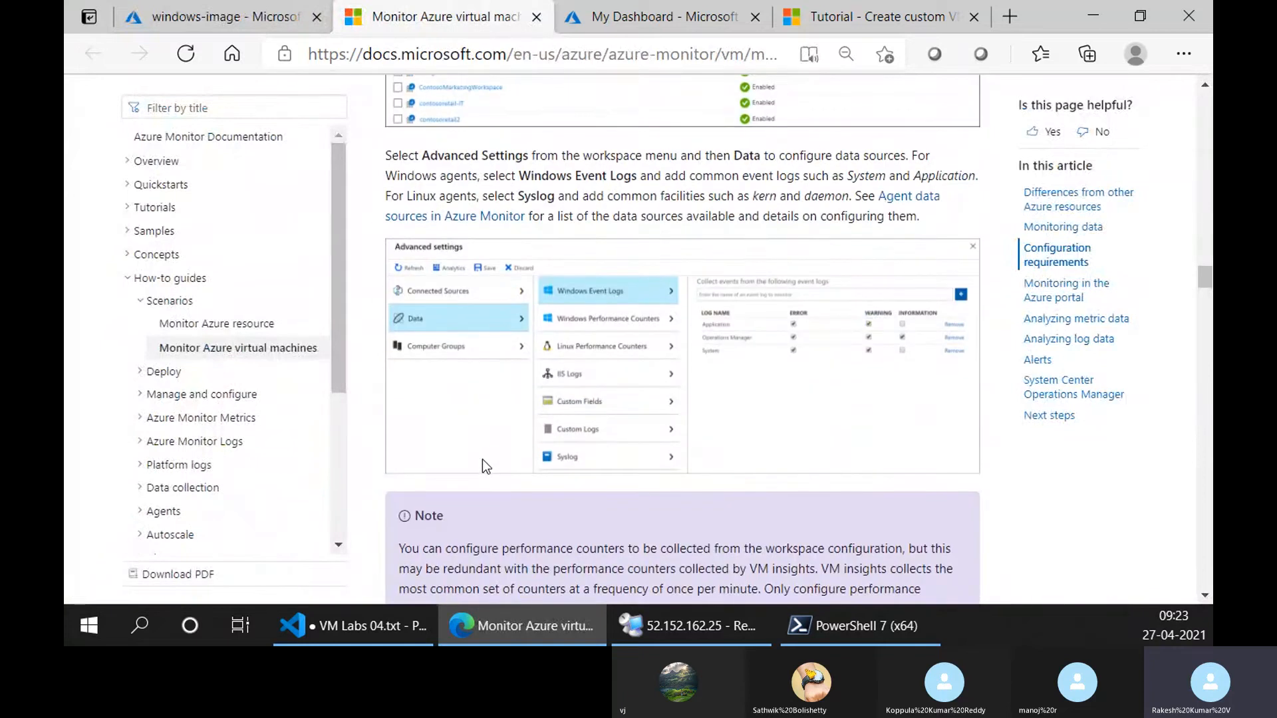
scroll(484, 459, "down", 4)
scroll(489, 329, "down", 1)
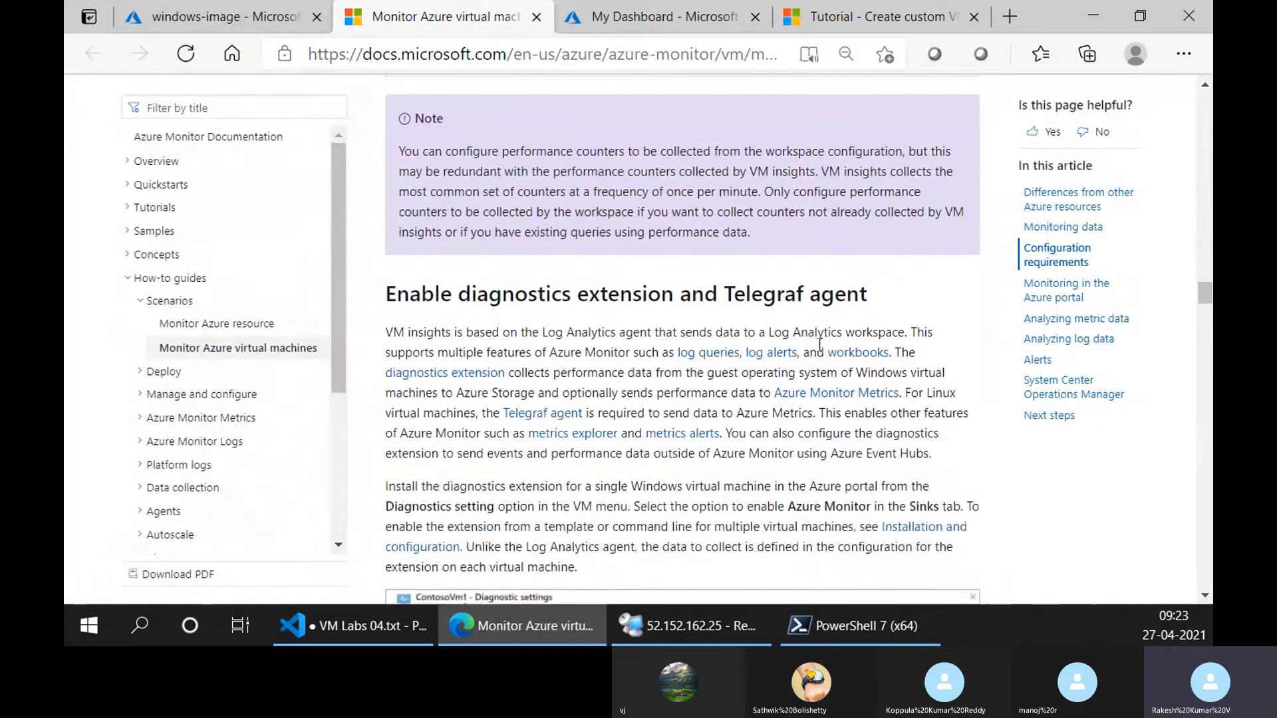
scroll(512, 301, "down", 1)
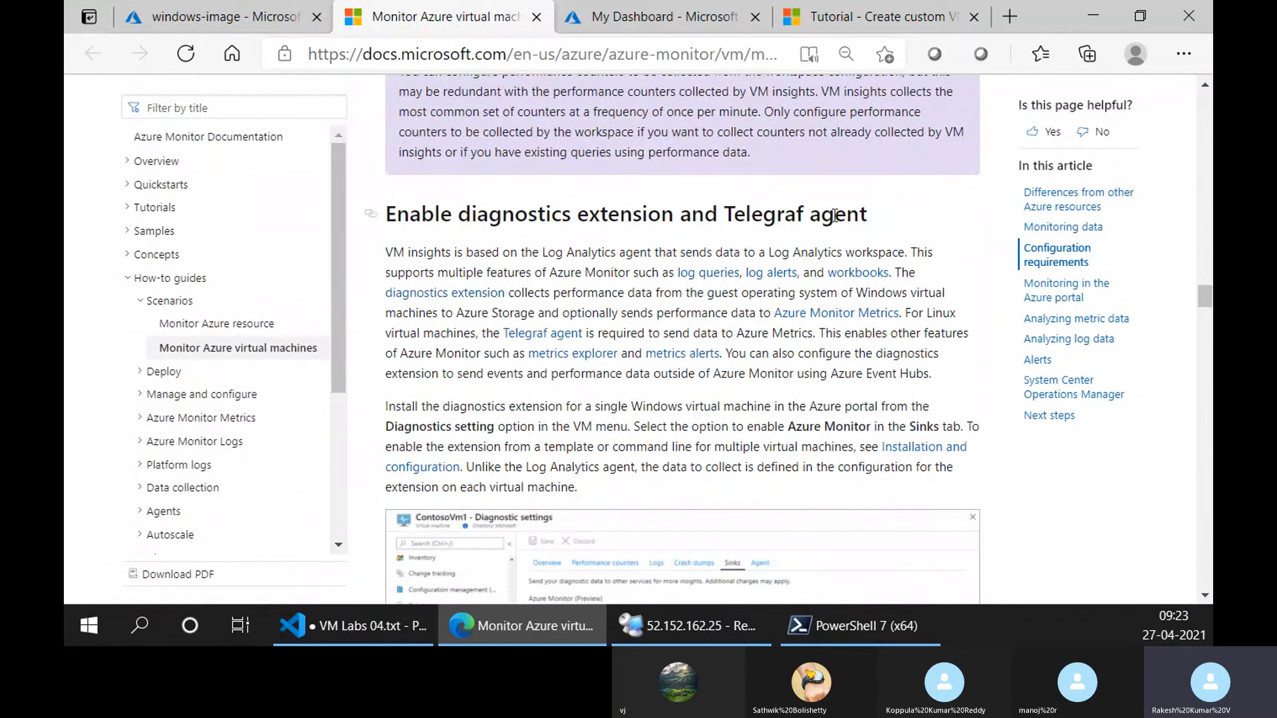
scroll(805, 297, "down", 1)
scroll(805, 297, "down", 2)
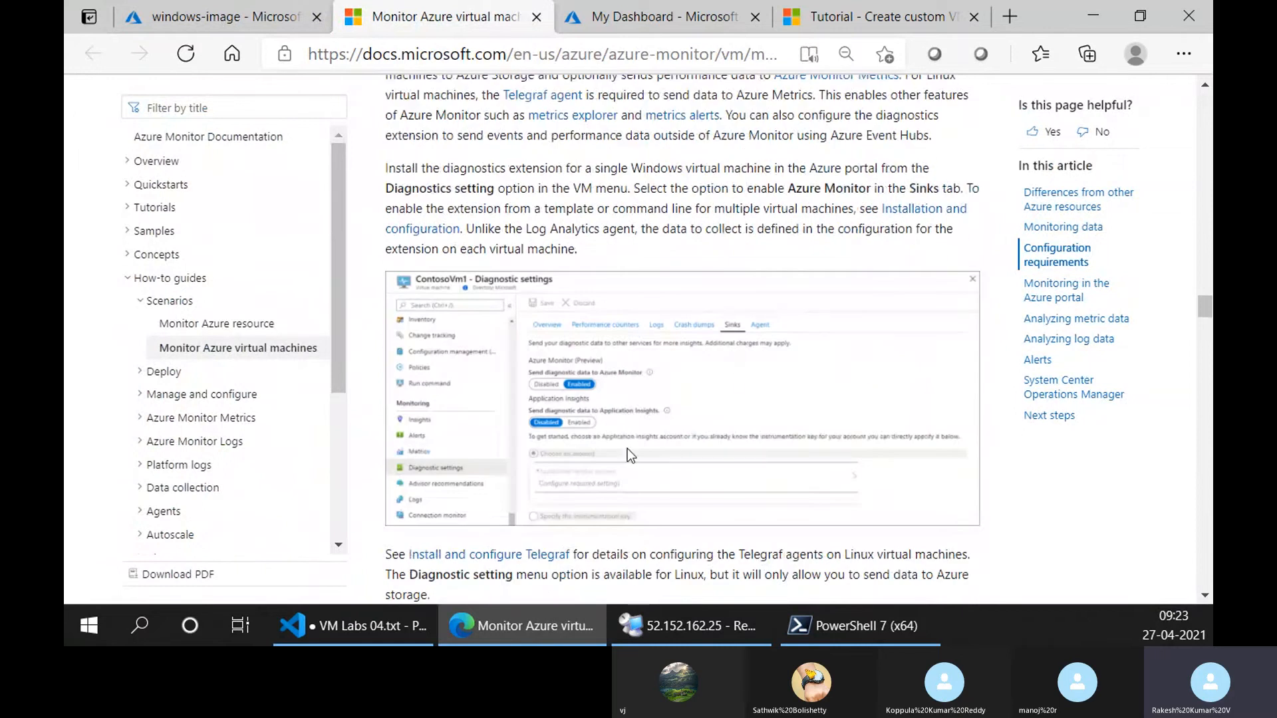
Open the windows-image VM's Diagnostic settings in the Azure portal and return to the Azure Monitor article.
left_click(199, 16)
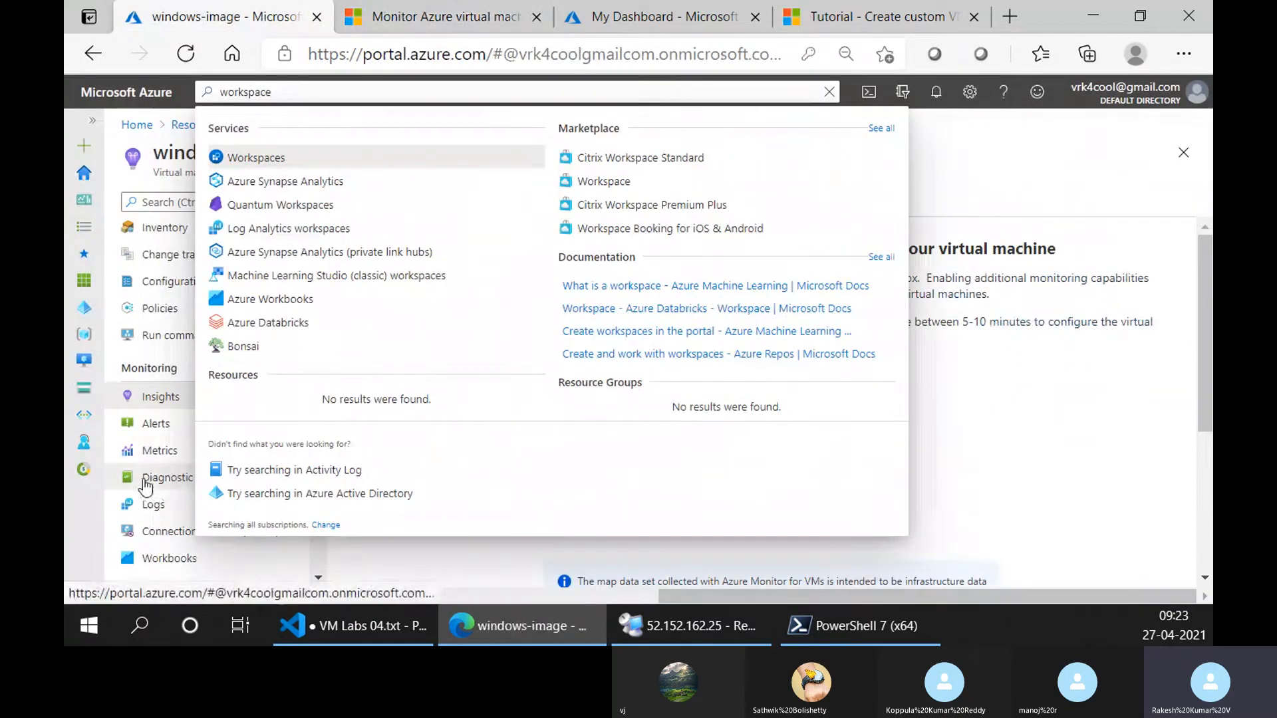
left_click(147, 478)
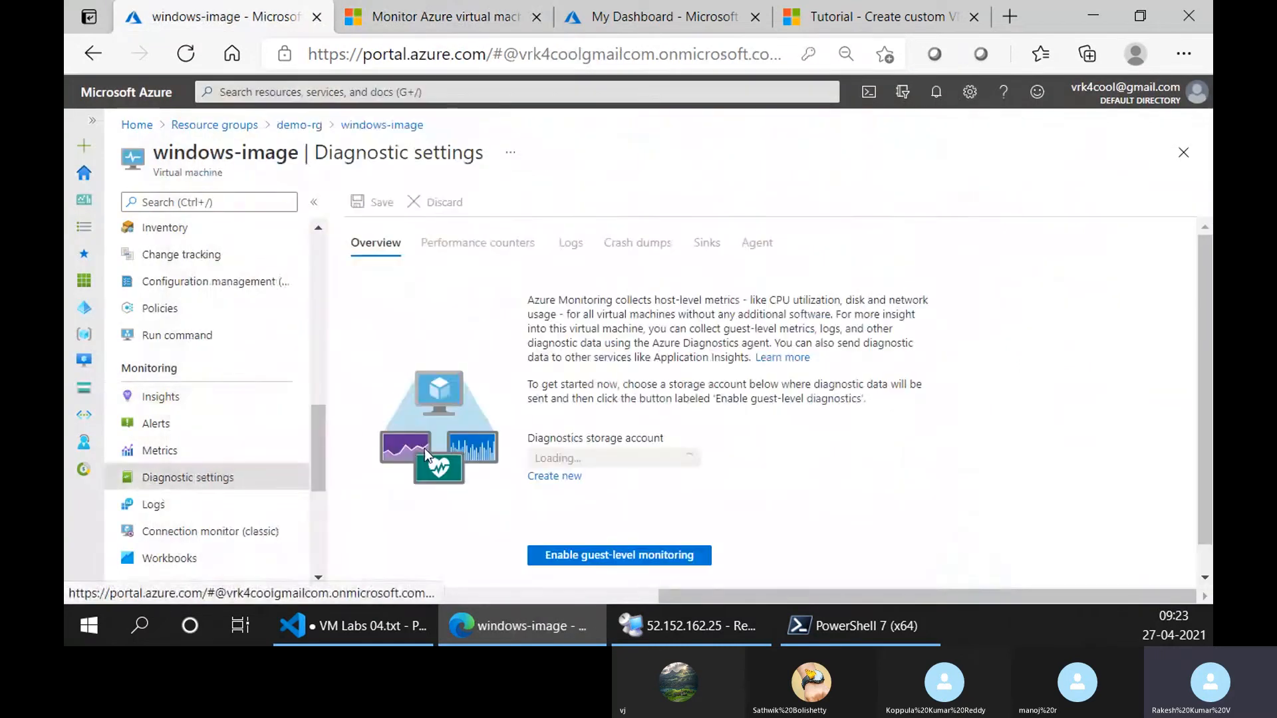
left_click(399, 16)
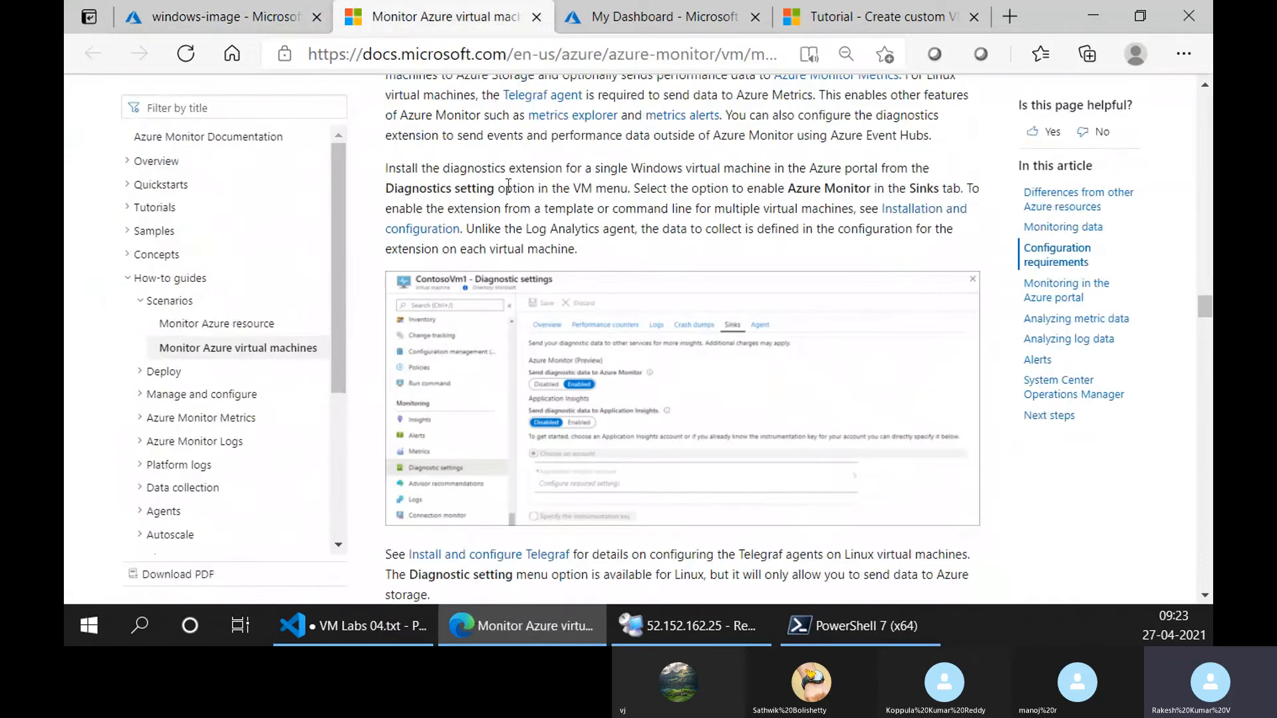
Study the article's Collect platform metrics and Activity log section, including its PowerShell and Azure CLI examples.
scroll(587, 433, "down", 5)
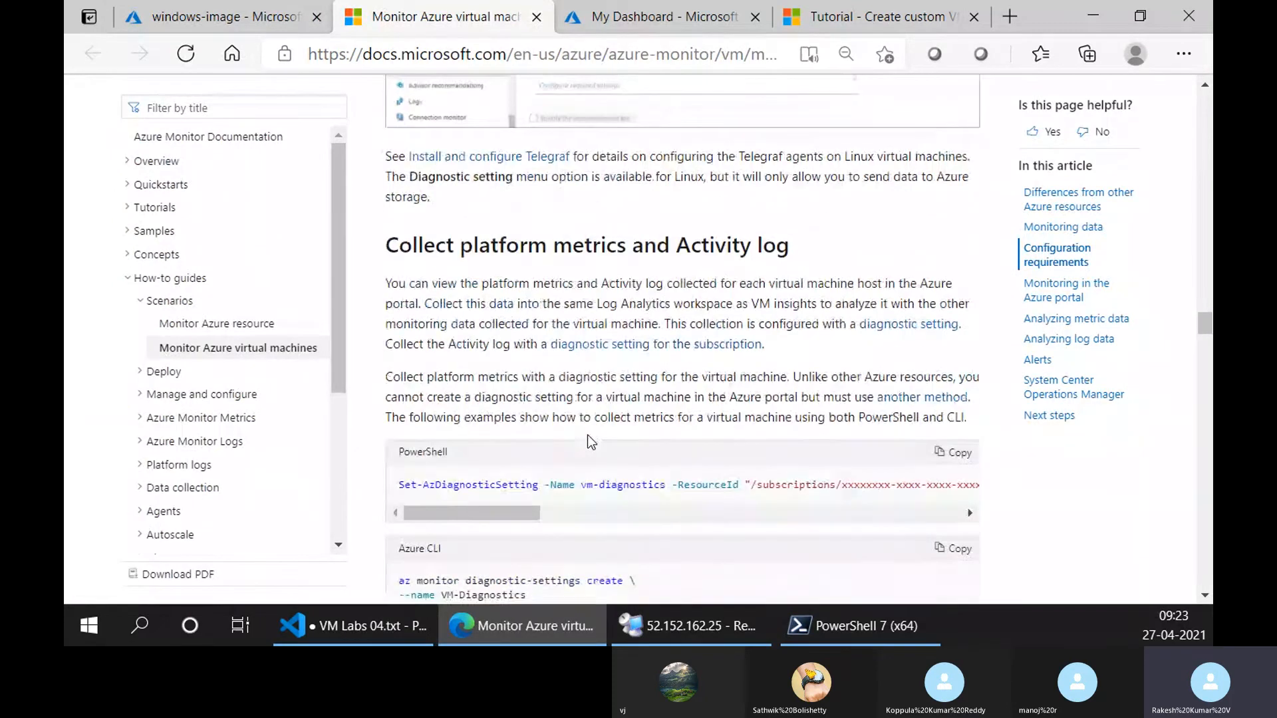
scroll(588, 439, "down", 2)
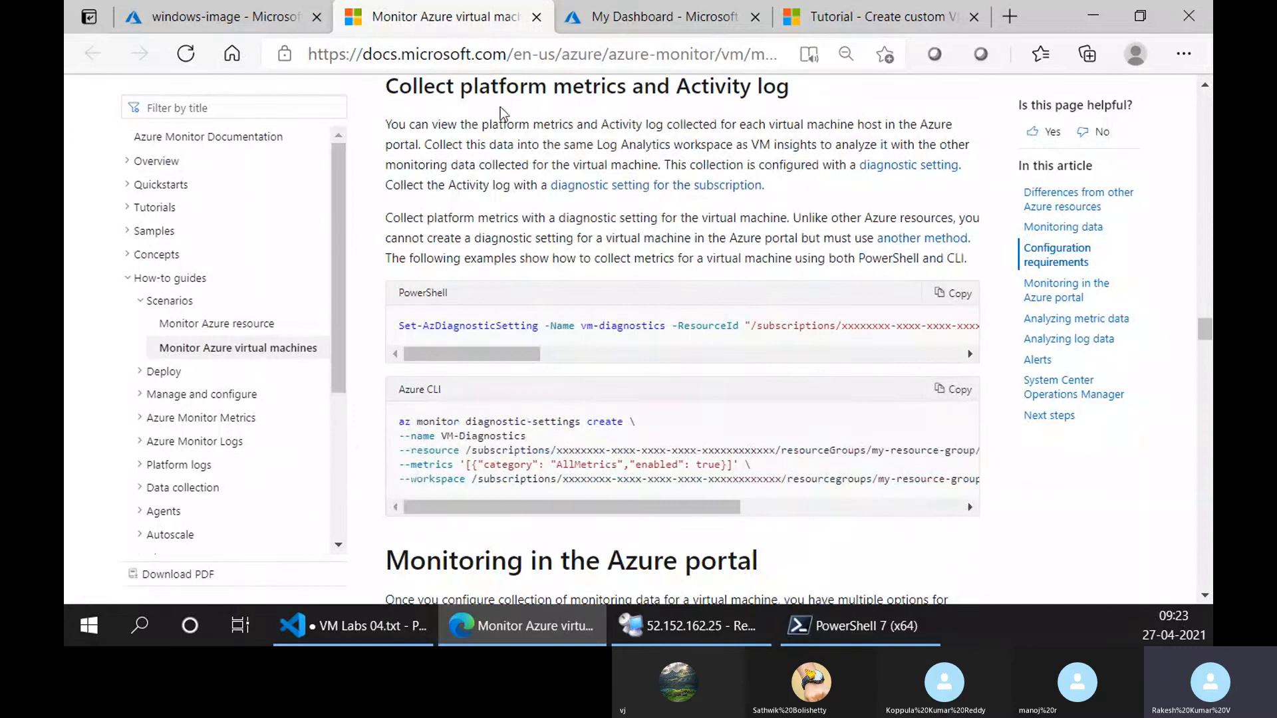
scroll(597, 394, "down", 1)
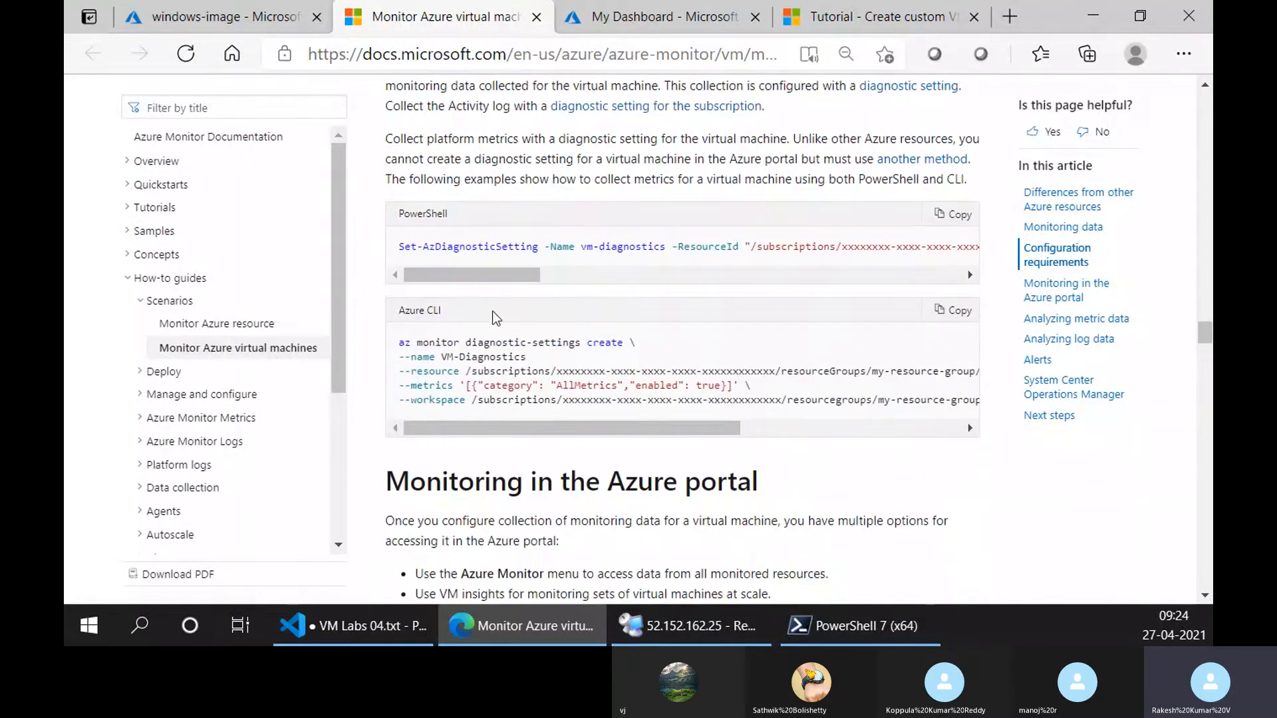
scroll(680, 359, "down", 2)
scroll(680, 360, "up", 2)
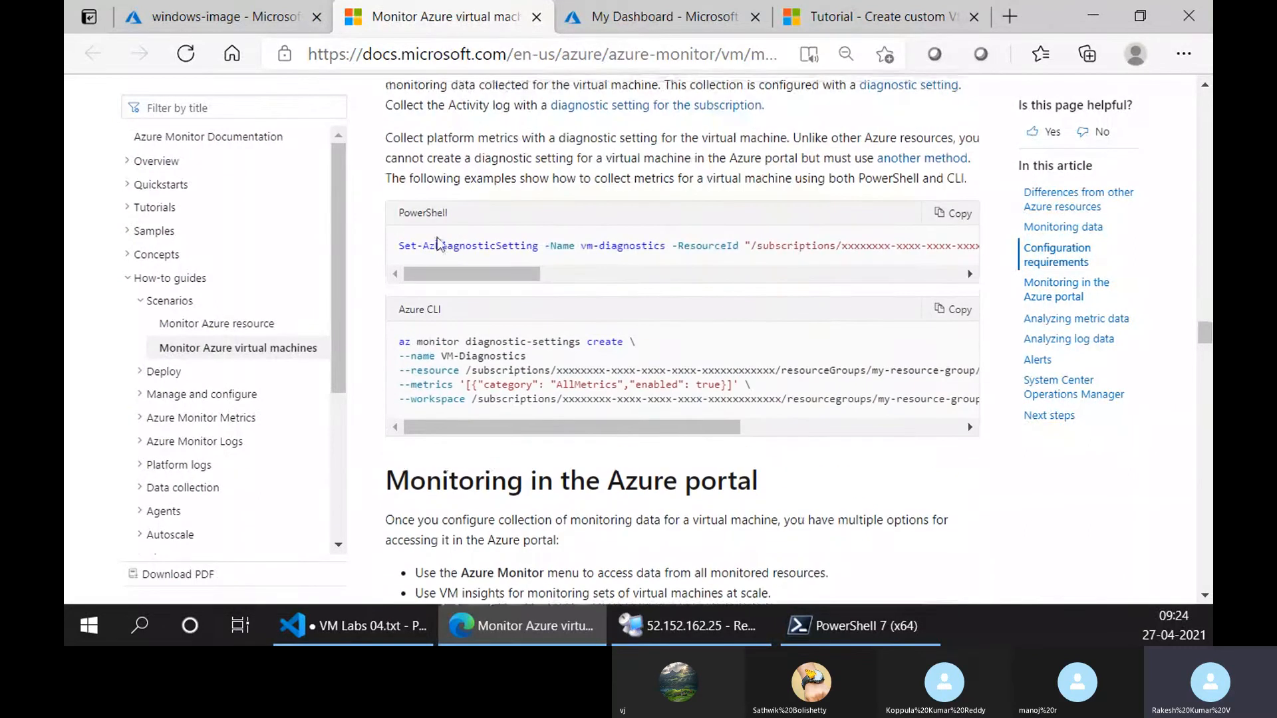
mouse_move(429, 269)
left_mouse_down()
mouse_move(848, 274)
mouse_move(429, 274)
left_mouse_up()
left_click_drag(463, 427, 436, 426)
Review the Monitoring in the Azure portal section, covering the example VM dashboard and the table of monitoring menu options.
scroll(715, 359, "down", 2)
scroll(715, 360, "down", 4)
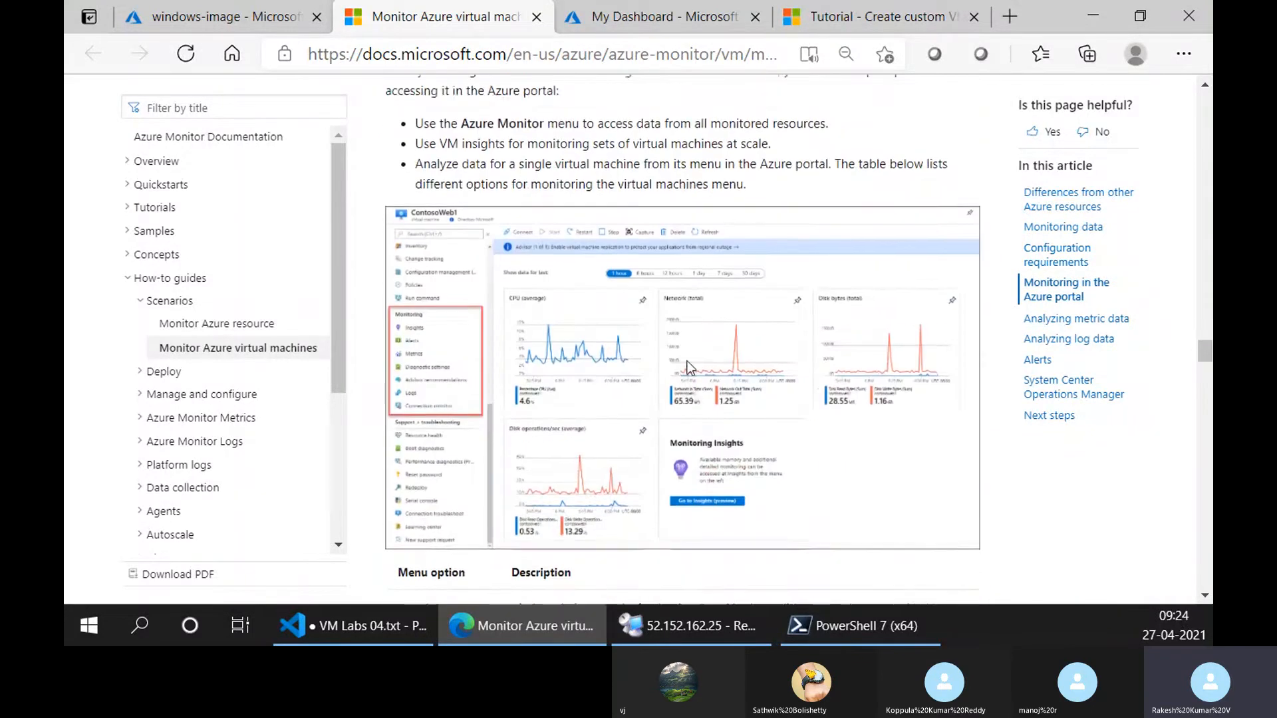
scroll(687, 361, "up", 2)
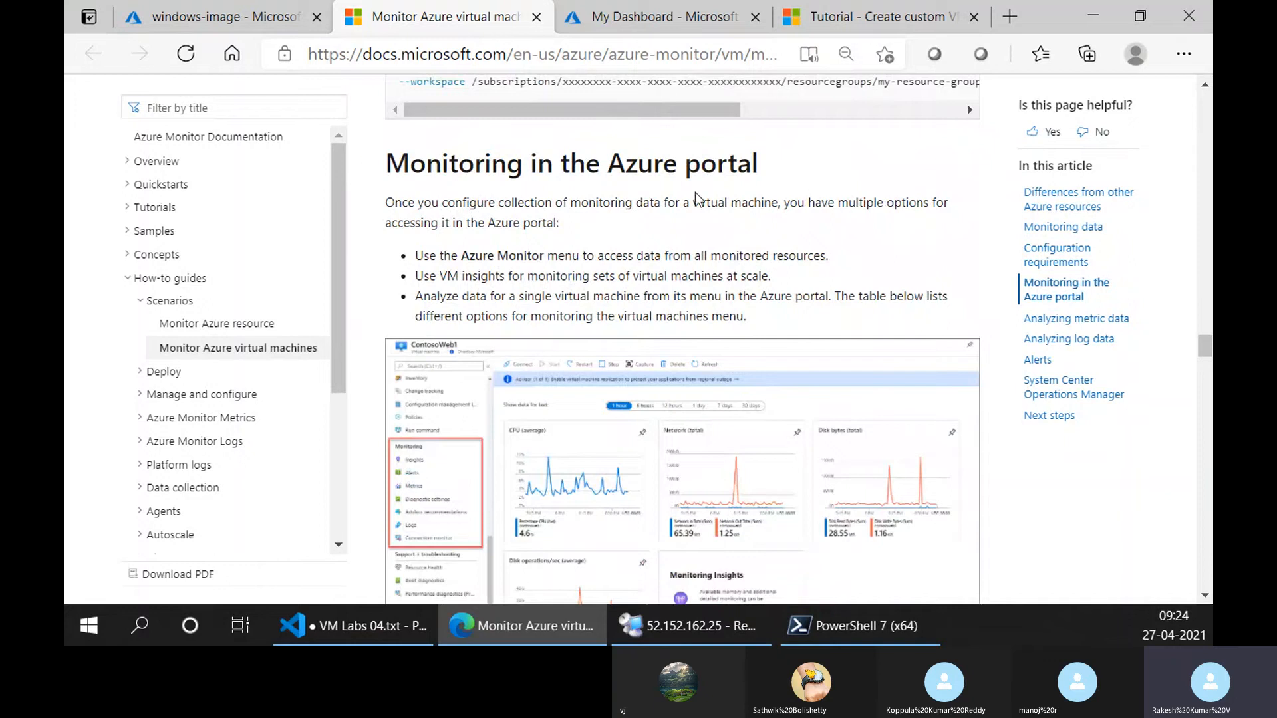
scroll(685, 361, "down", 1)
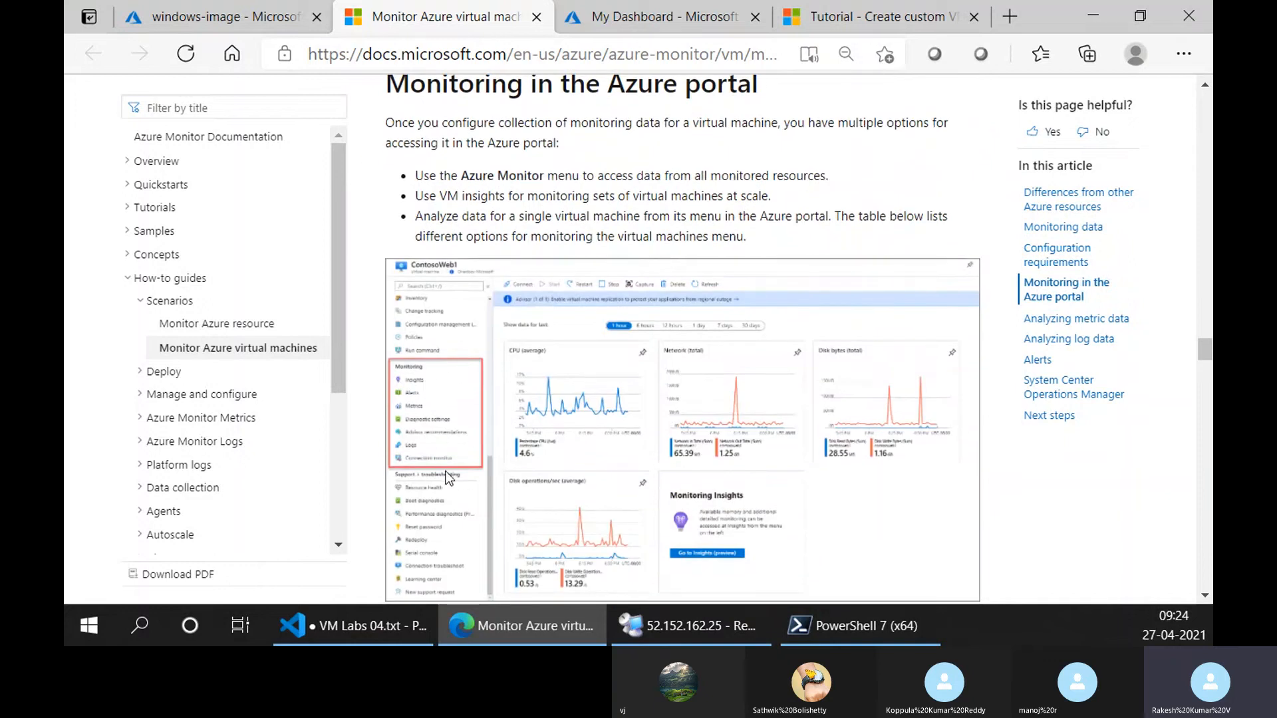
scroll(447, 477, "down", 8)
scroll(442, 459, "up", 4)
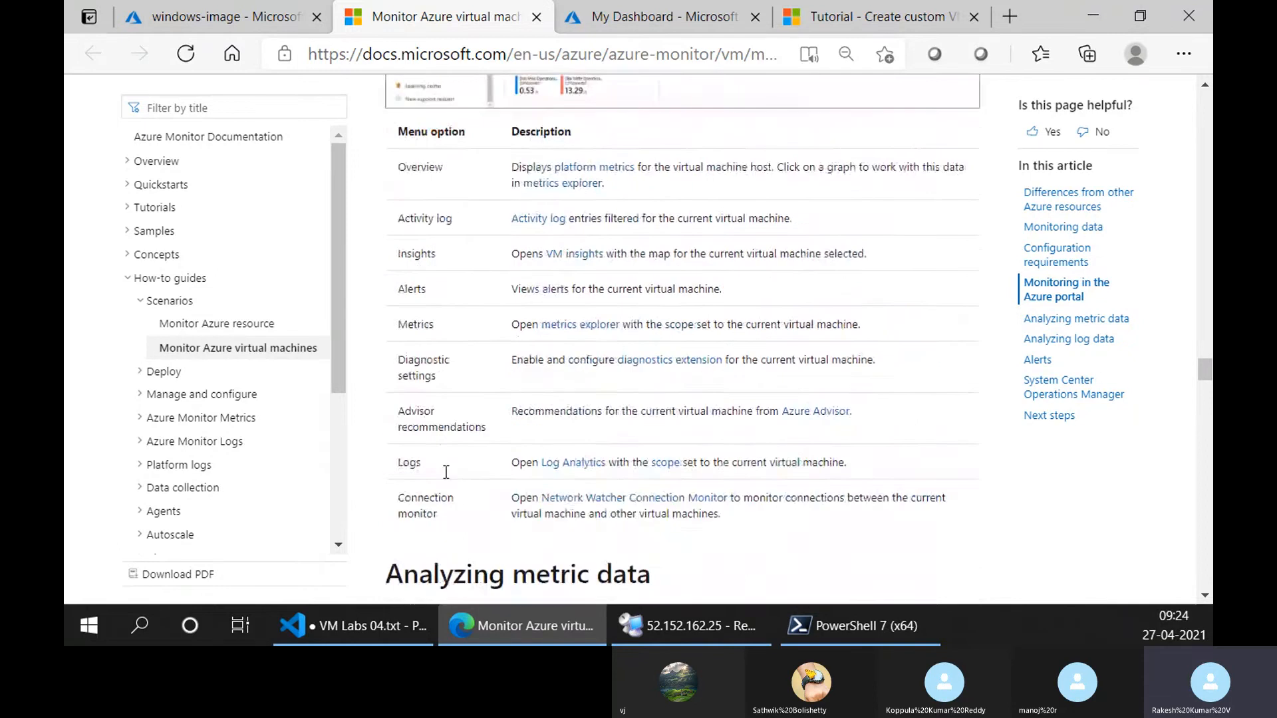
scroll(432, 380, "down", 2)
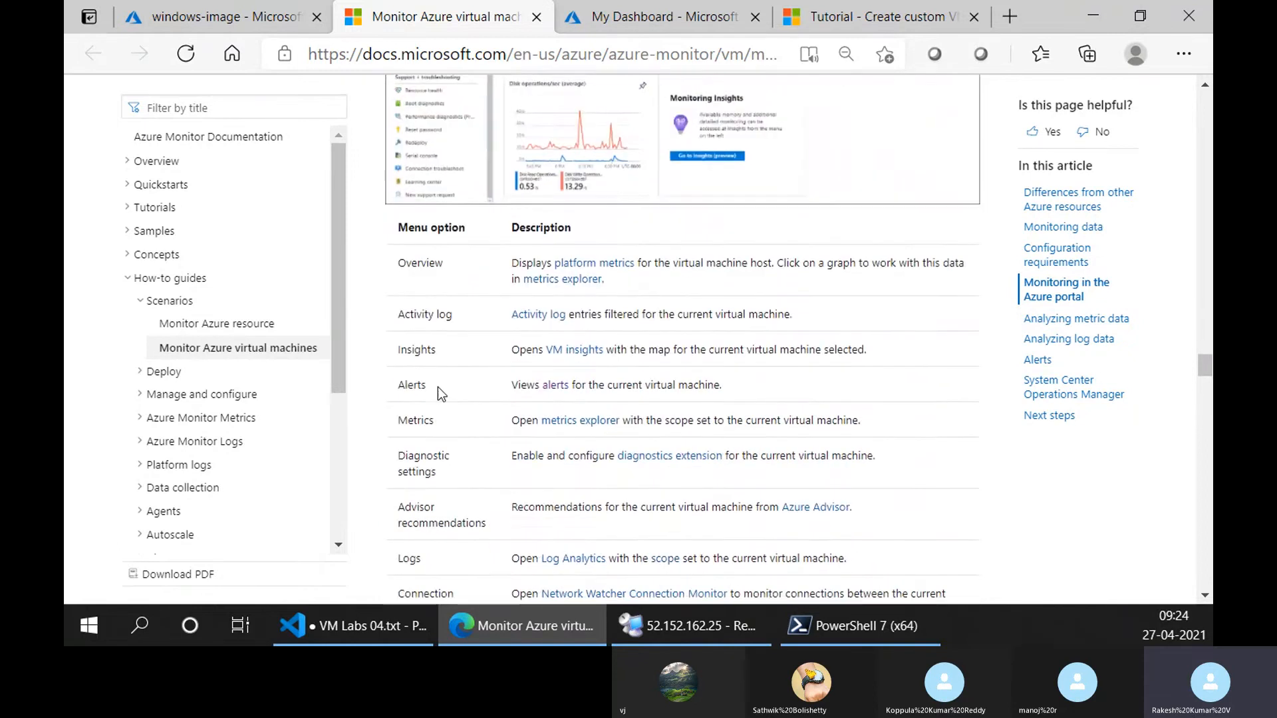
scroll(468, 359, "down", 1)
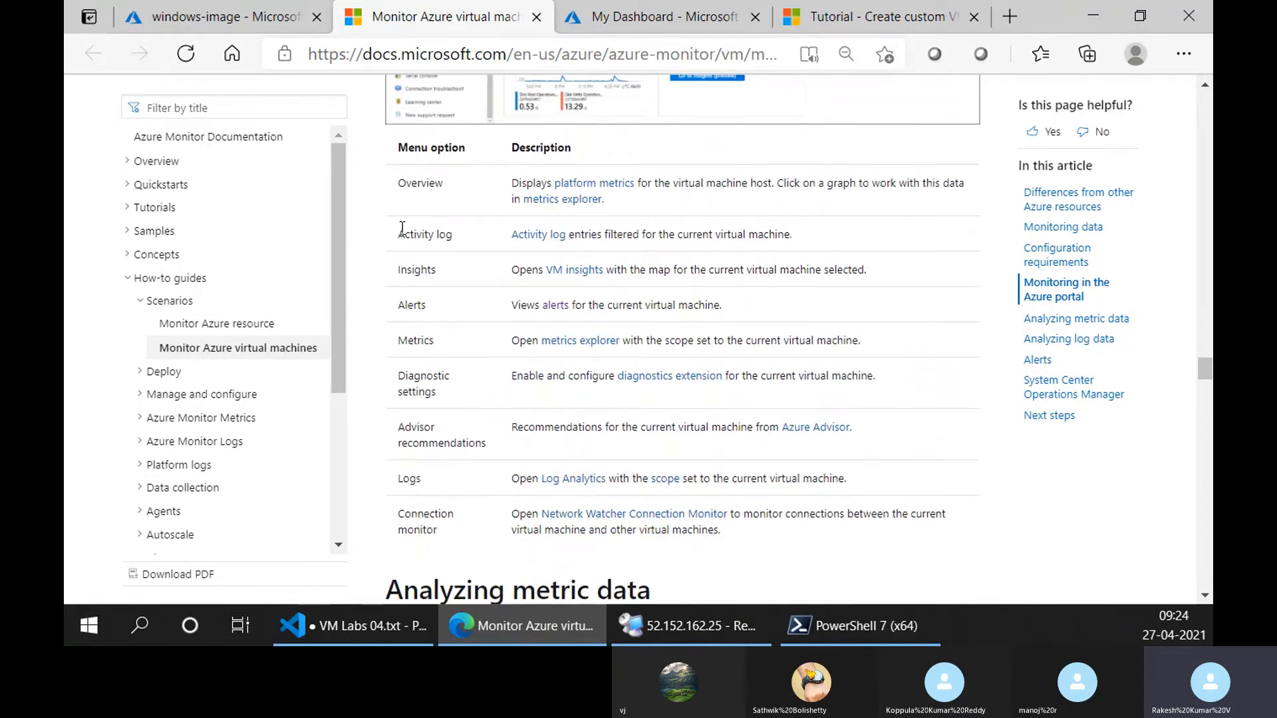
Highlight Overview in the article's menu option table, check the windows-image VM's Overview page, and return to the article.
left_click_drag(403, 228, 476, 233)
double_click(421, 184)
left_click(248, 24)
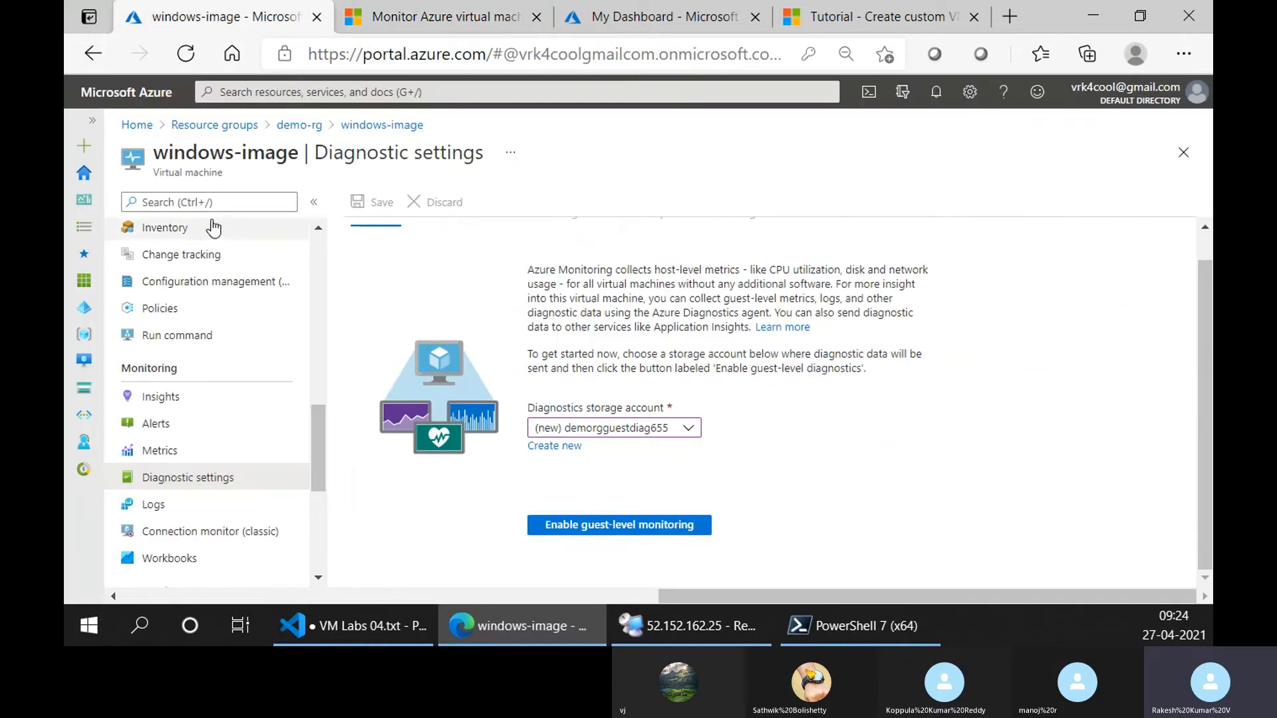
scroll(213, 229, "up", 5)
left_click(211, 233)
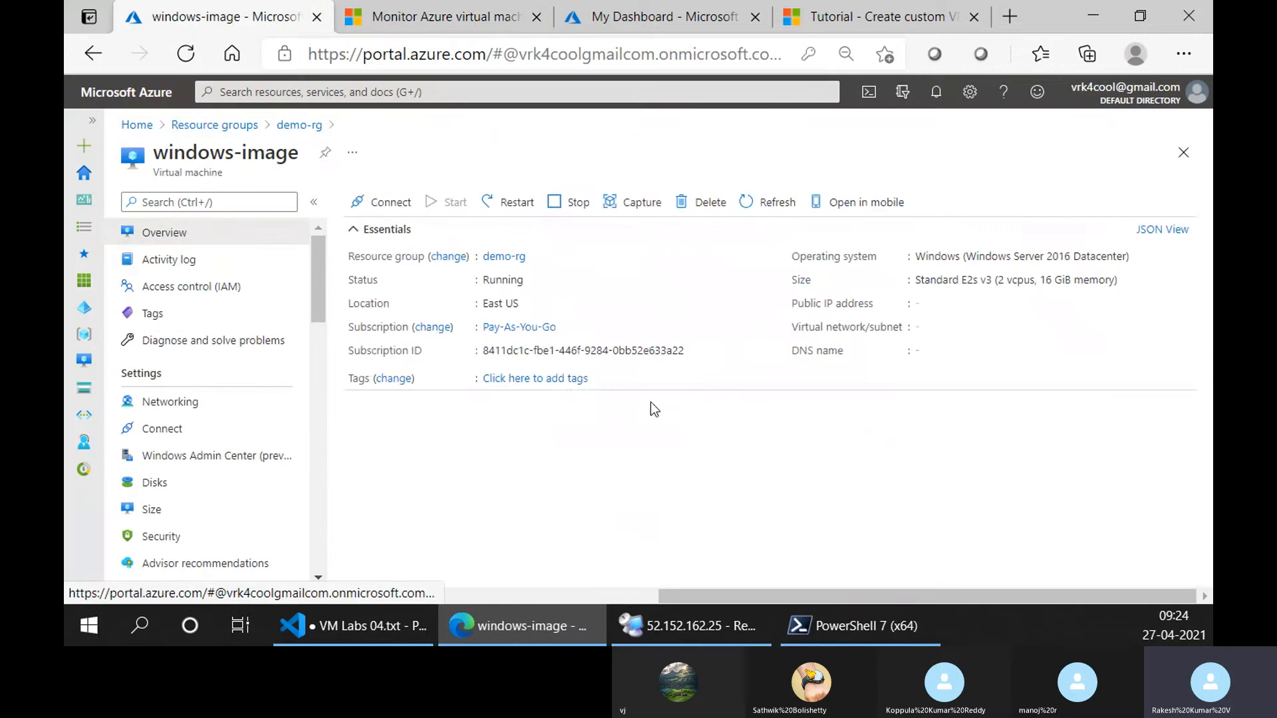
left_click(413, 17)
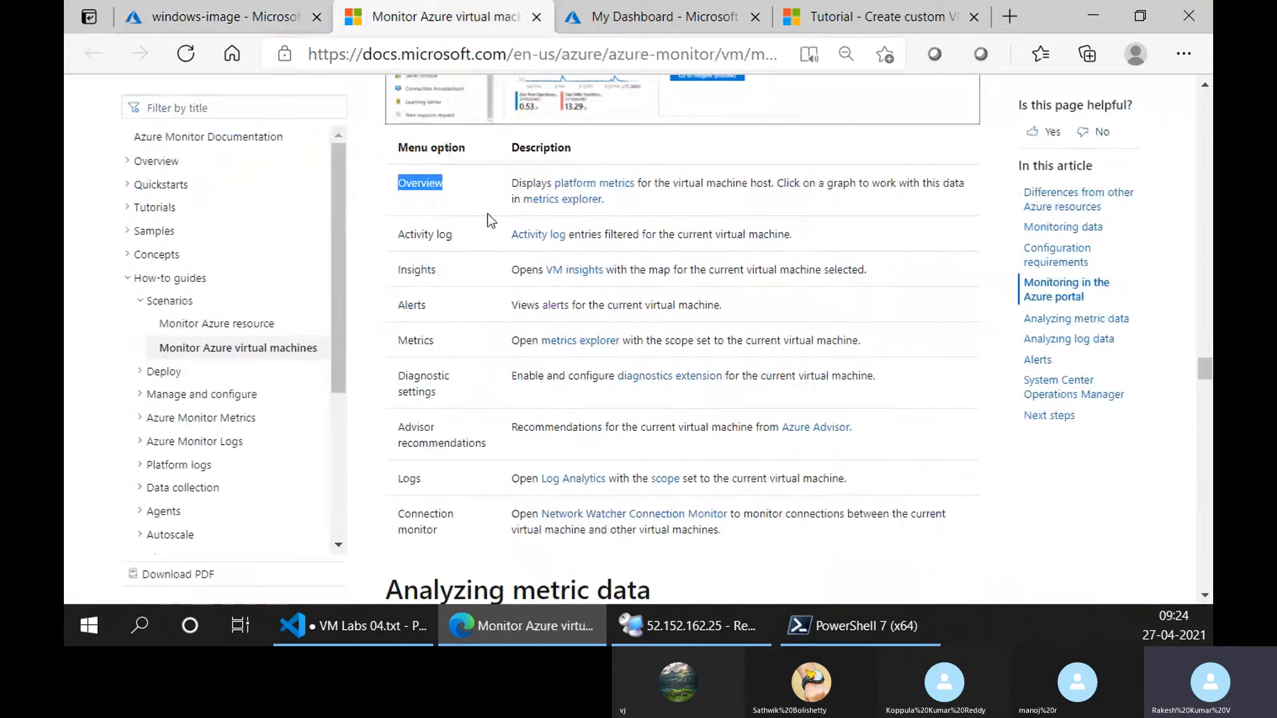
Highlight the table's Insights, Alerts, Metrics, Diagnostic settings, Advisor recommendations and Logs options one after another while reading their descriptions.
double_click(416, 269)
double_click(412, 304)
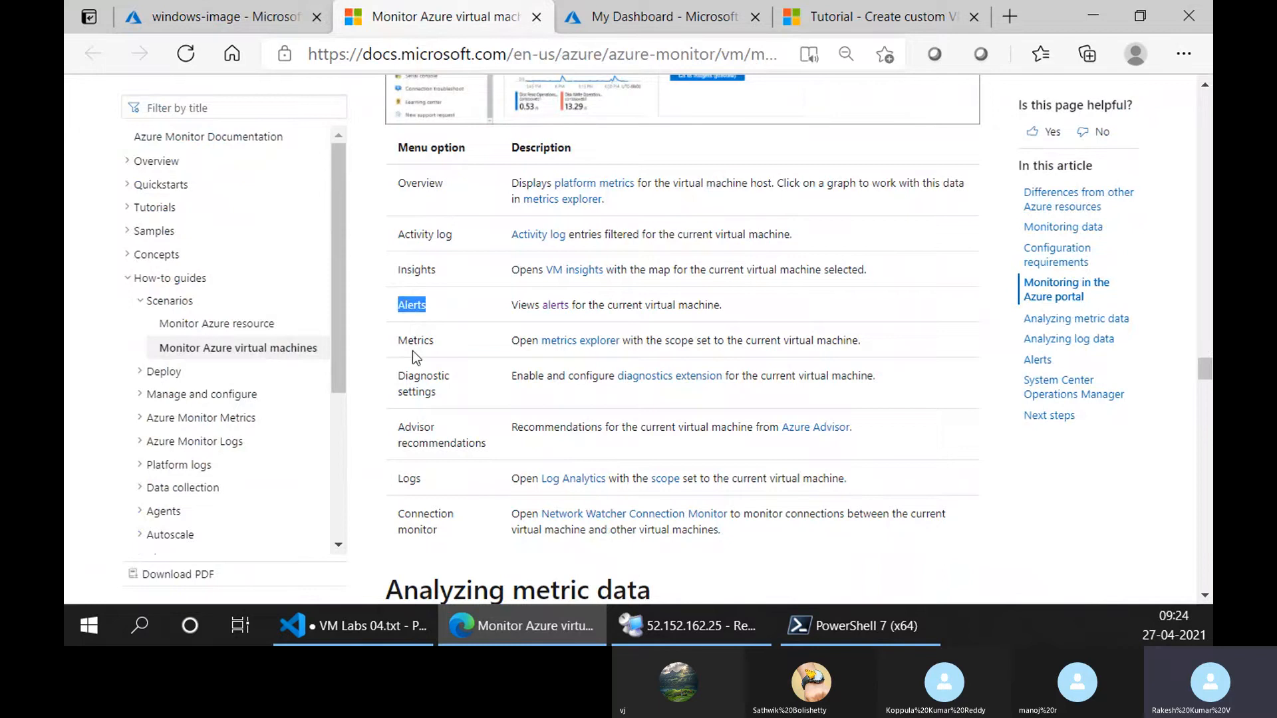
double_click(413, 340)
double_click(417, 391)
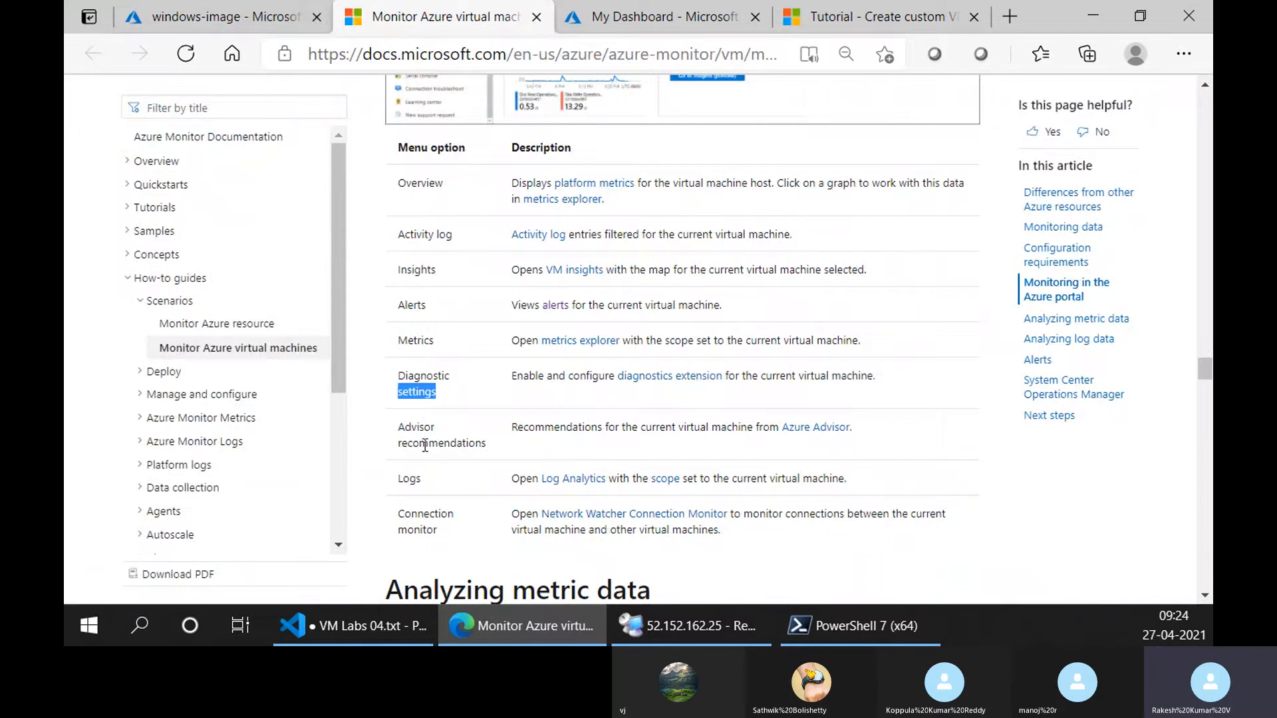
triple_click(424, 430)
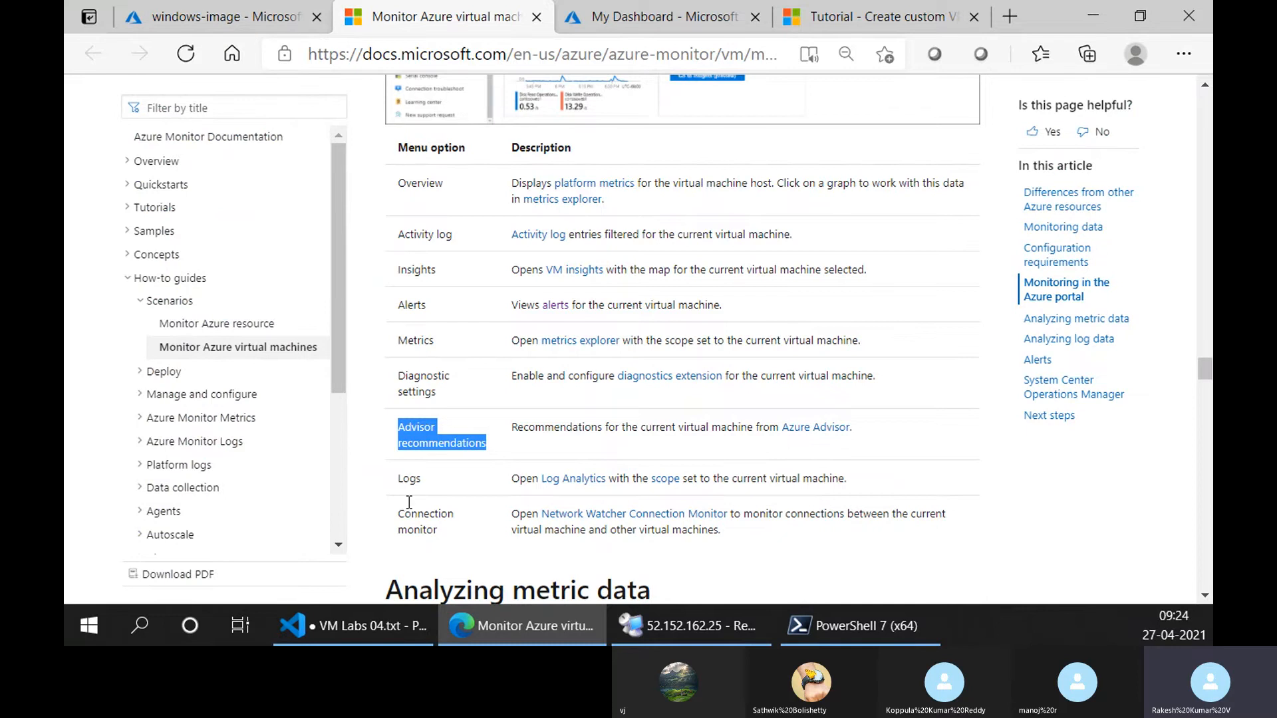
scroll(459, 412, "up", 3)
scroll(474, 354, "down", 3)
scroll(472, 366, "up", 3)
scroll(469, 373, "down", 5)
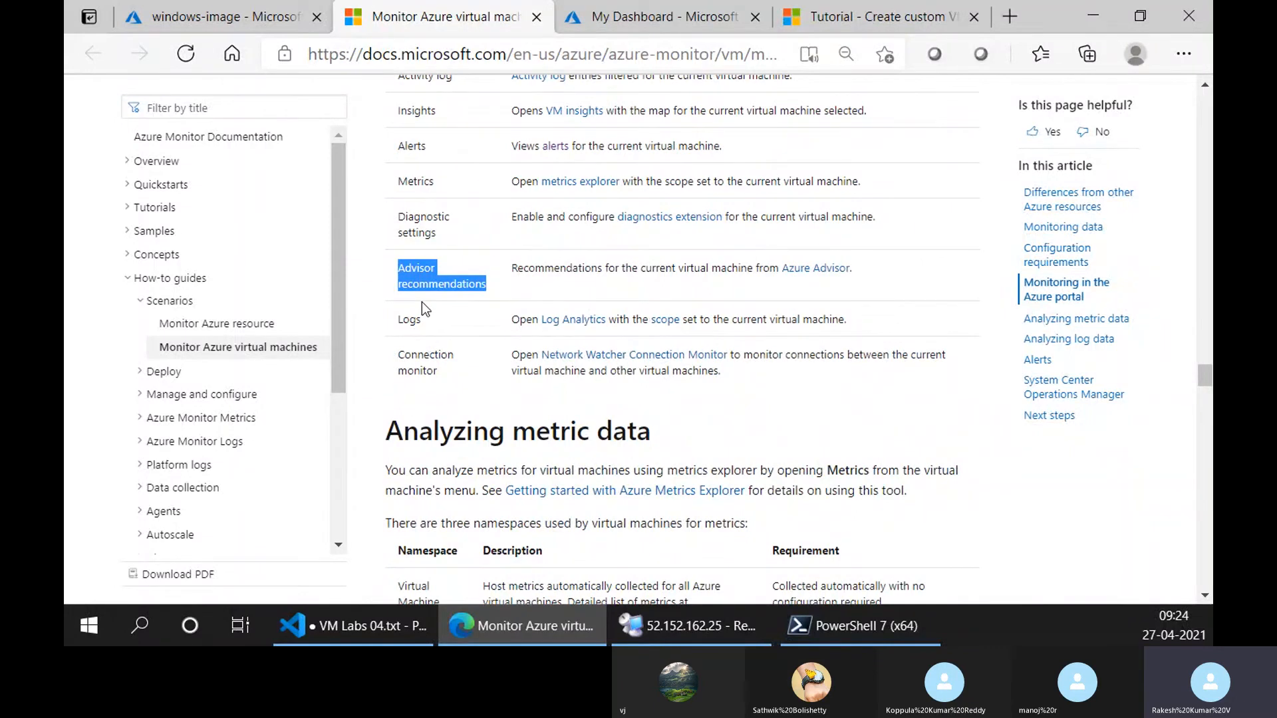
double_click(411, 321)
Skim the article from the VM insights map example through Log Analytics workspace configuration to Alerts, and return to the menu option table.
scroll(521, 368, "up", 15)
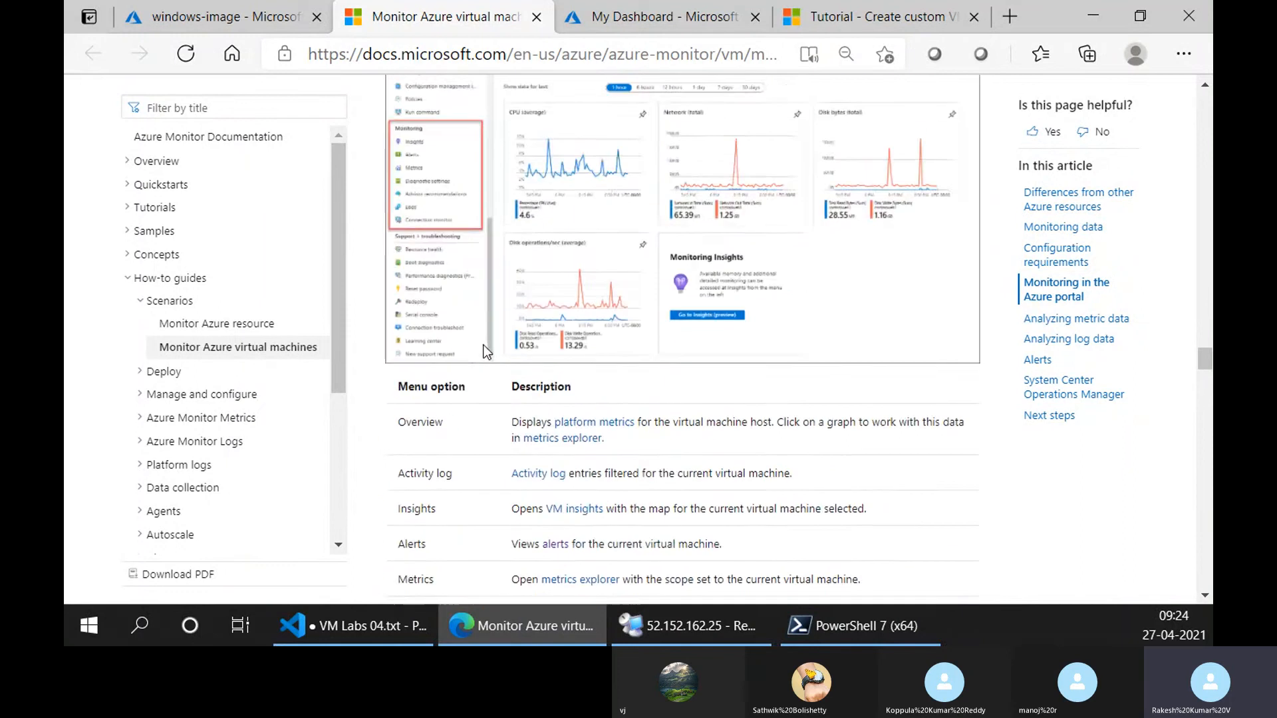
scroll(522, 368, "up", 10)
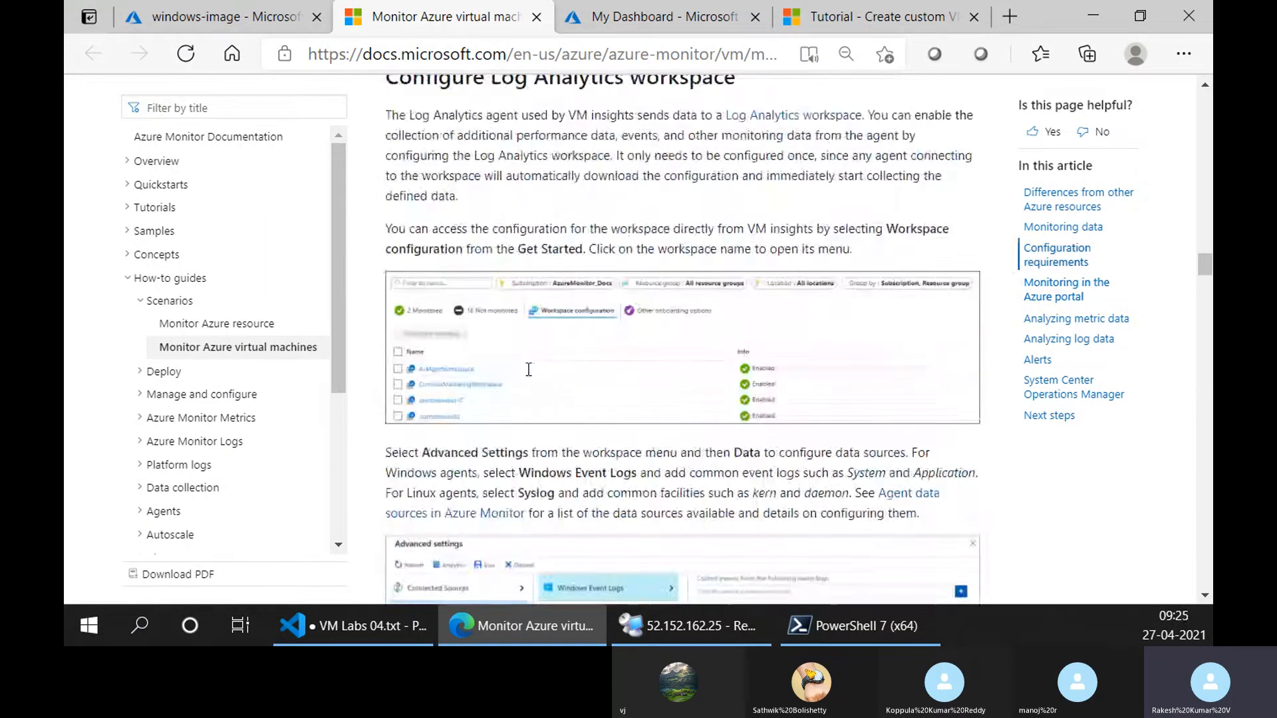
scroll(565, 367, "up", 1)
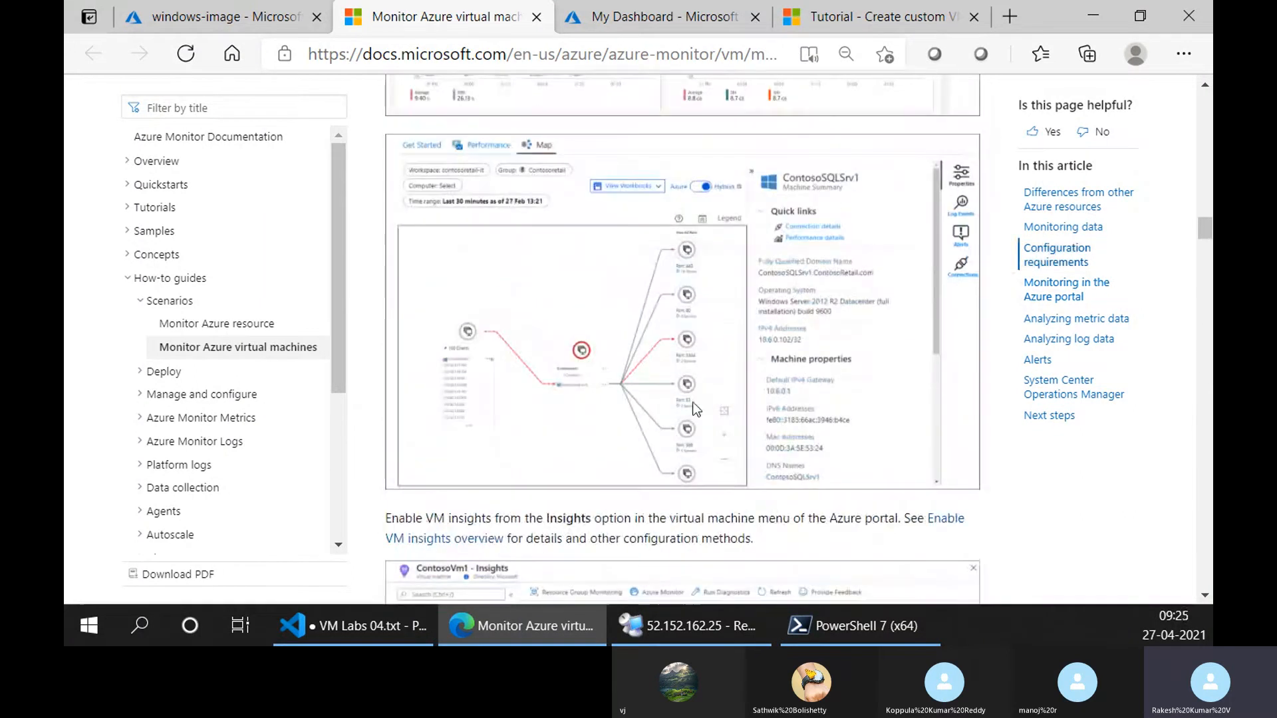
scroll(684, 398, "down", 15)
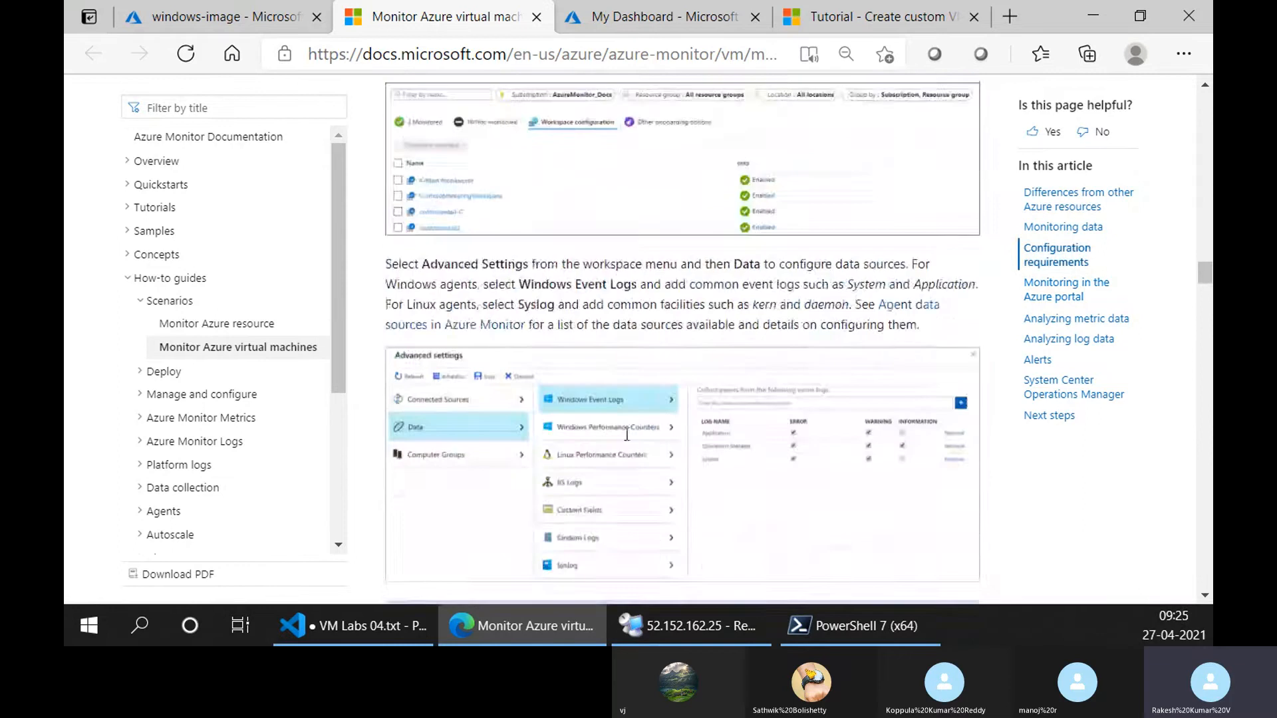
scroll(602, 419, "down", 15)
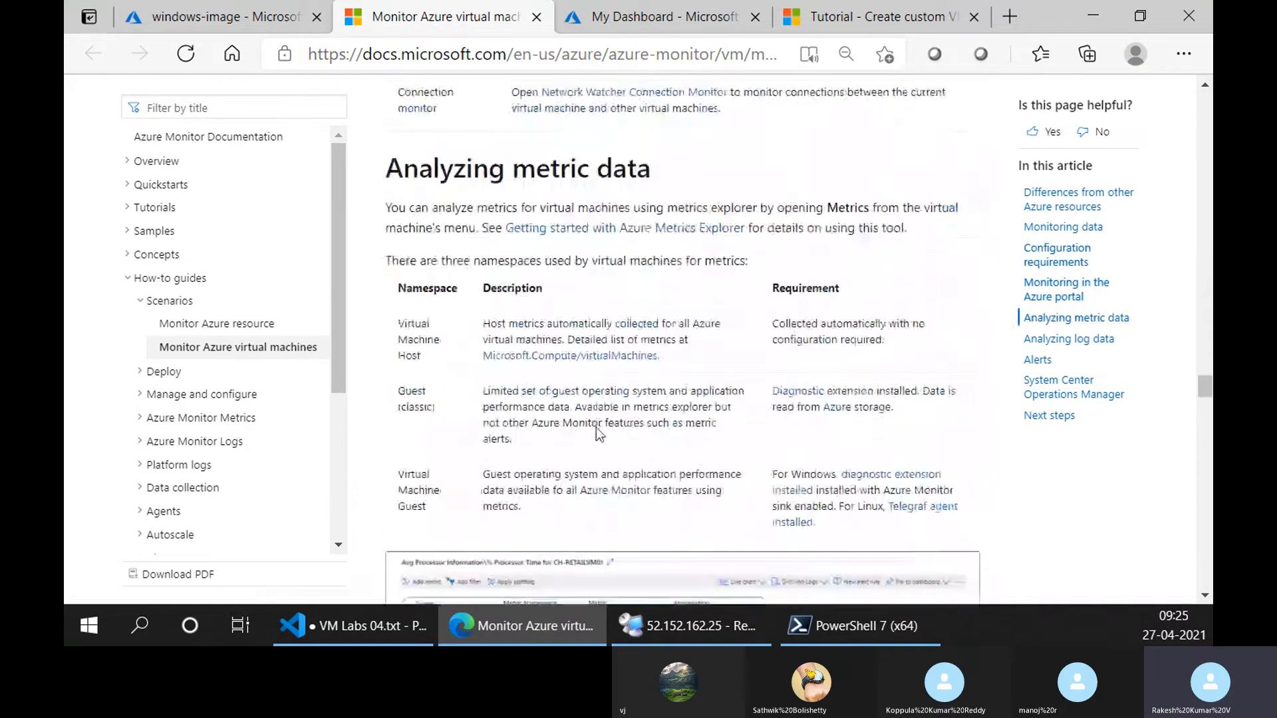
scroll(593, 442, "down", 15)
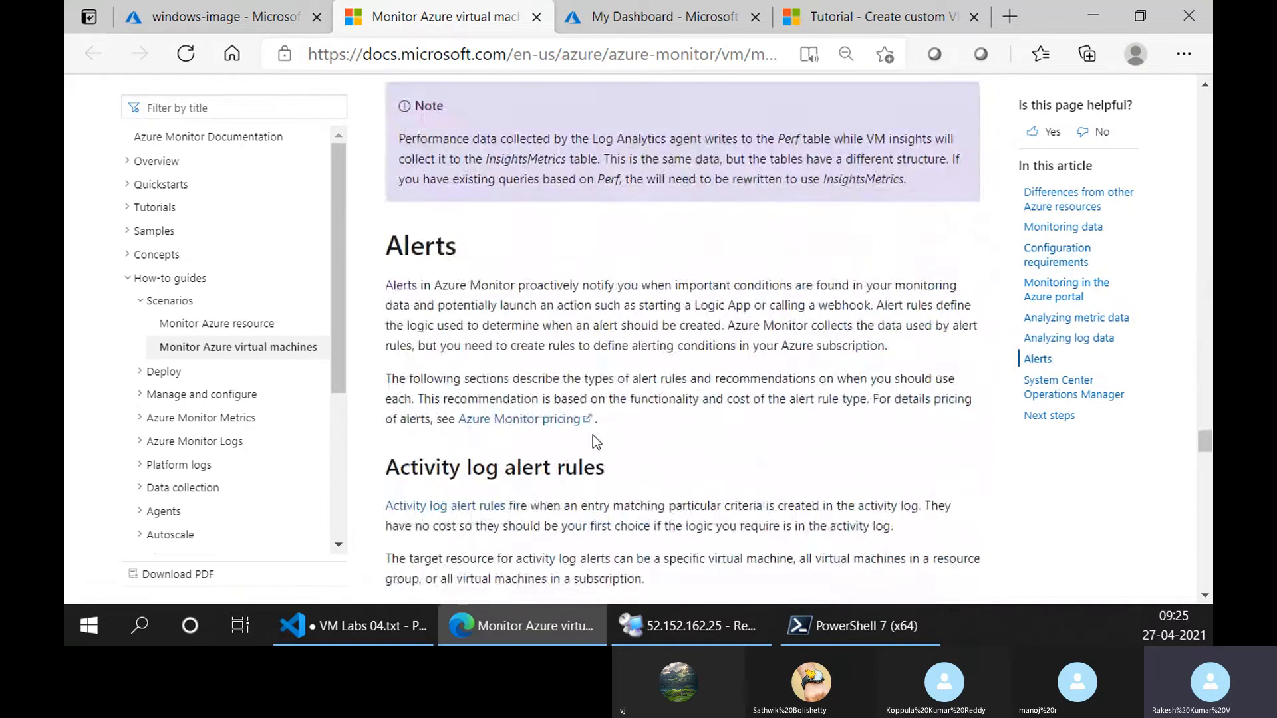
scroll(590, 439, "up", 15)
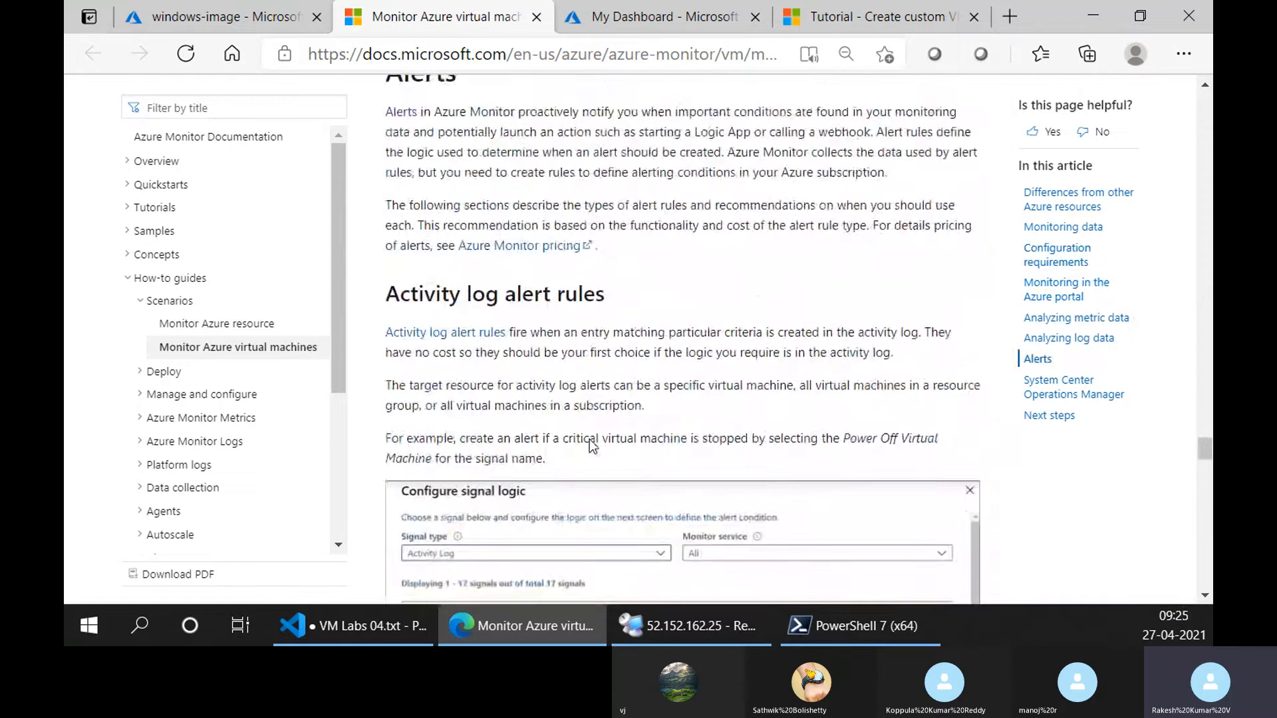
scroll(592, 446, "up", 15)
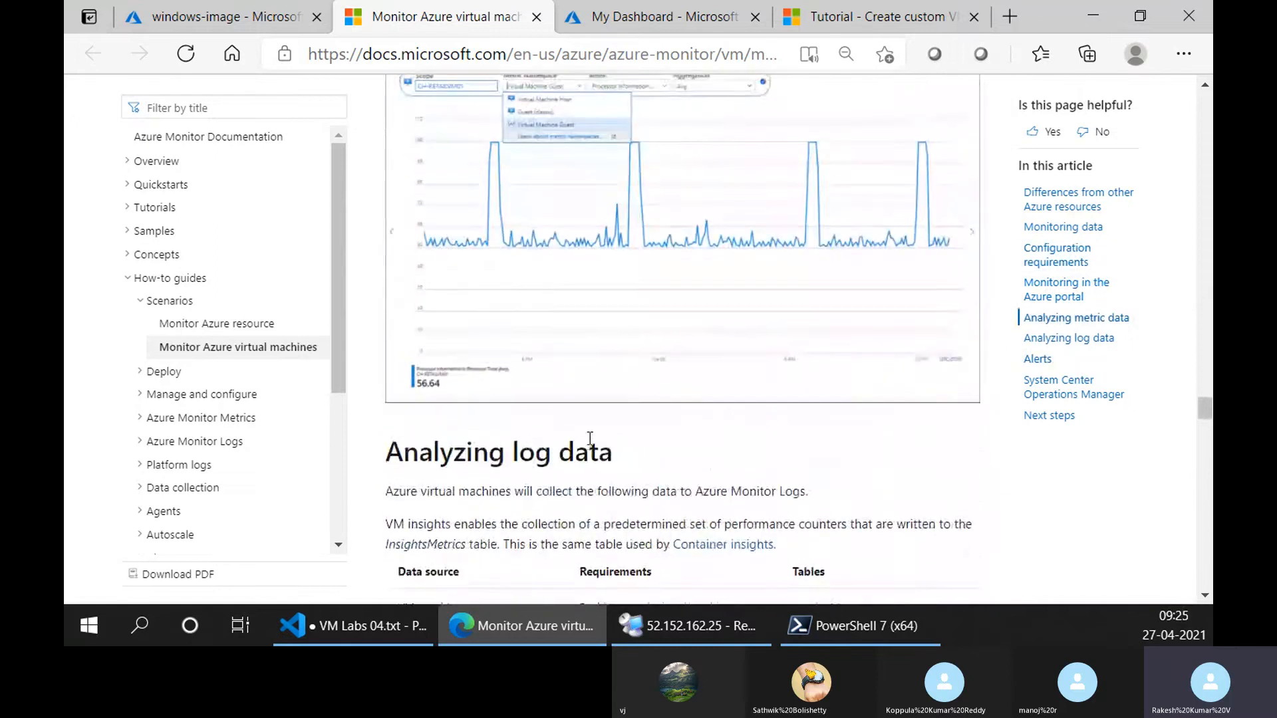
scroll(589, 444, "down", 4)
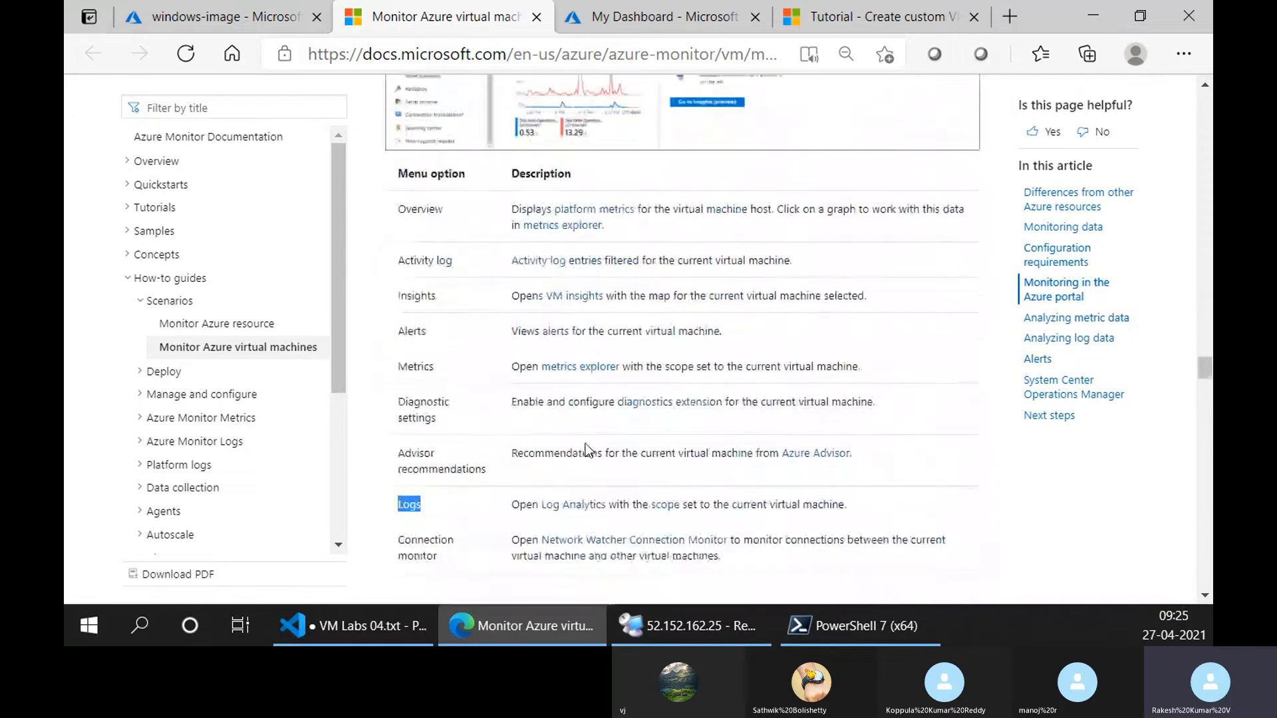
Highlight the Connection monitor option in the table and continue to the Analyzing metric data section.
double_click(412, 356)
left_click_drag(412, 359, 421, 397)
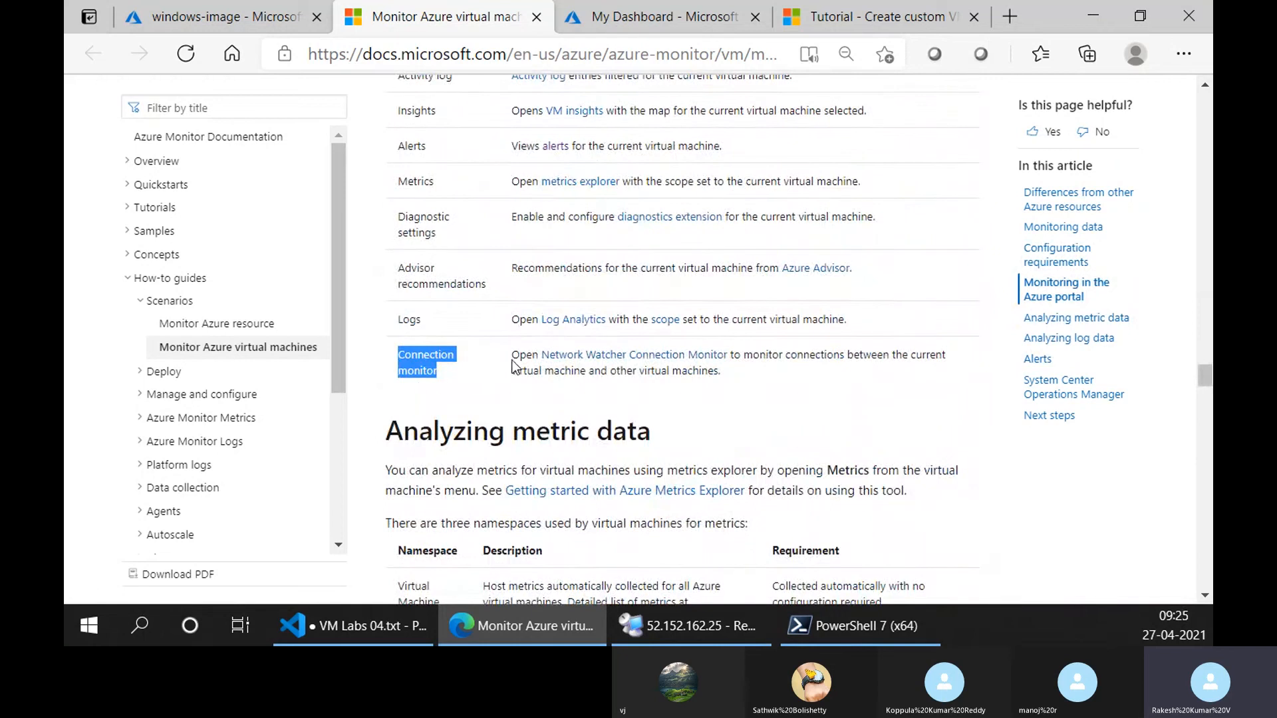
scroll(582, 395, "down", 3)
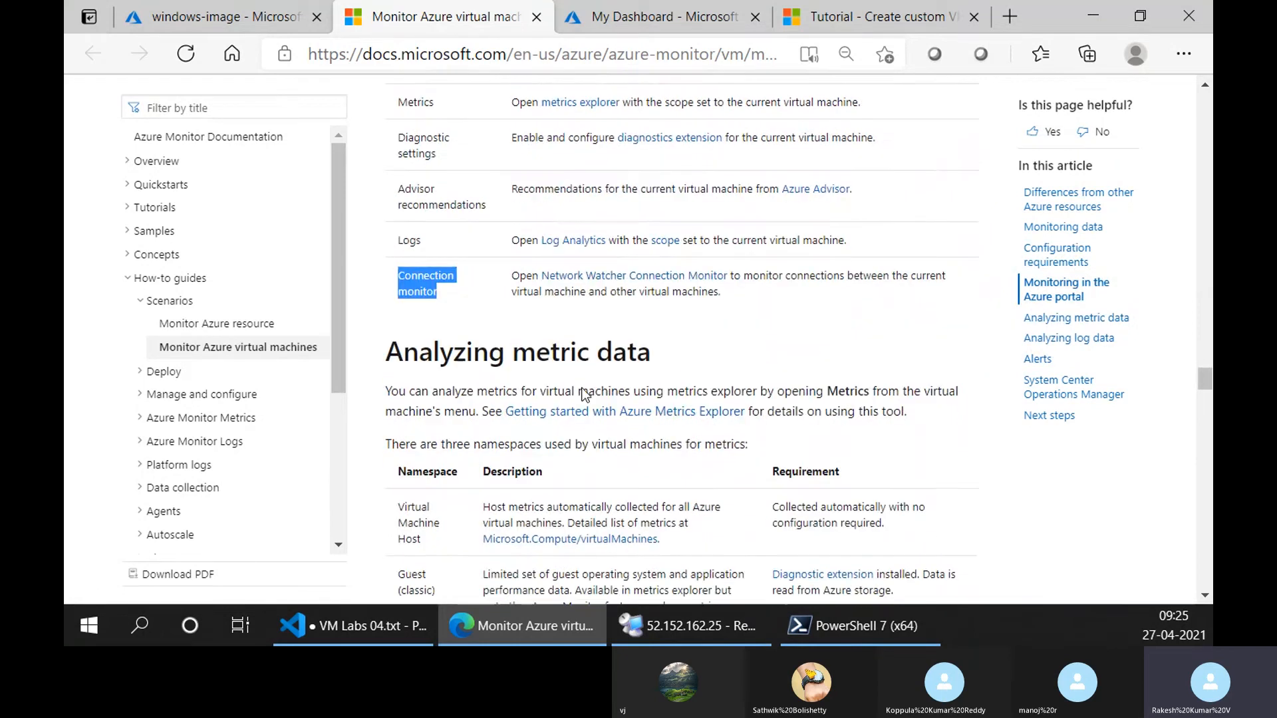
Read the metric namespaces table in the article's Analyzing metric data section.
scroll(582, 394, "up", 4)
scroll(582, 394, "down", 5)
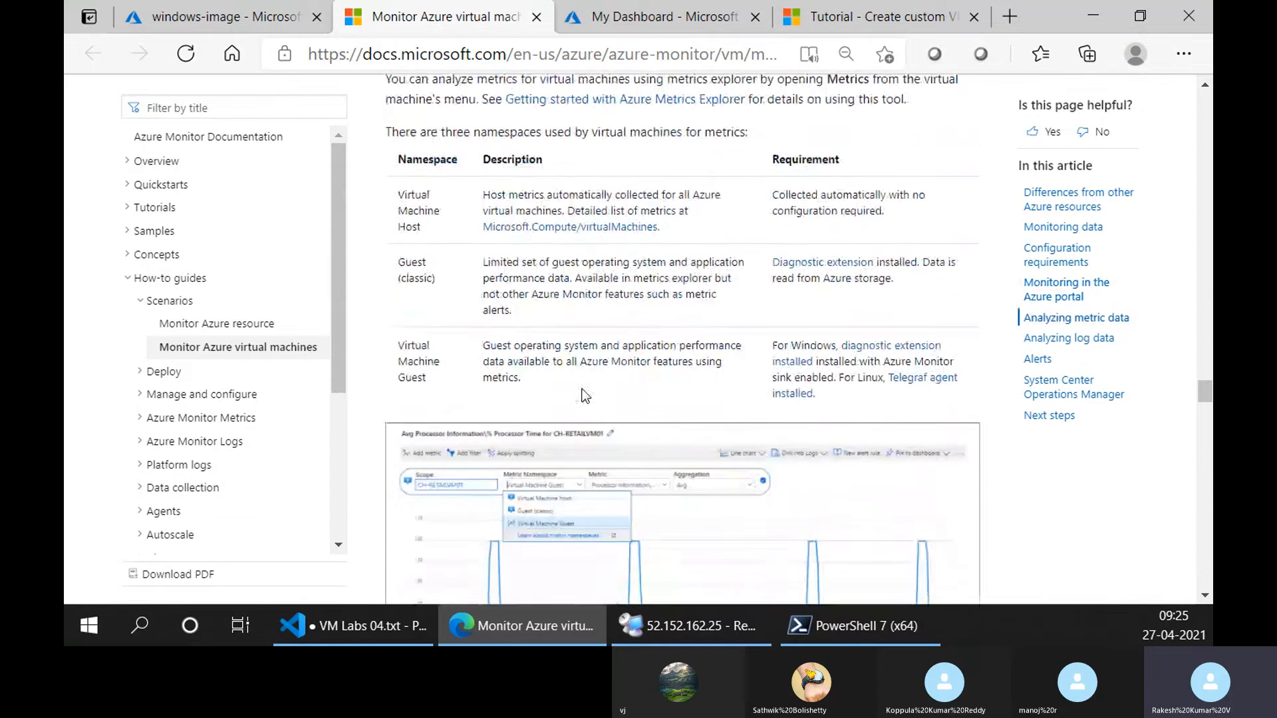
scroll(582, 394, "up", 2)
scroll(583, 395, "down", 2)
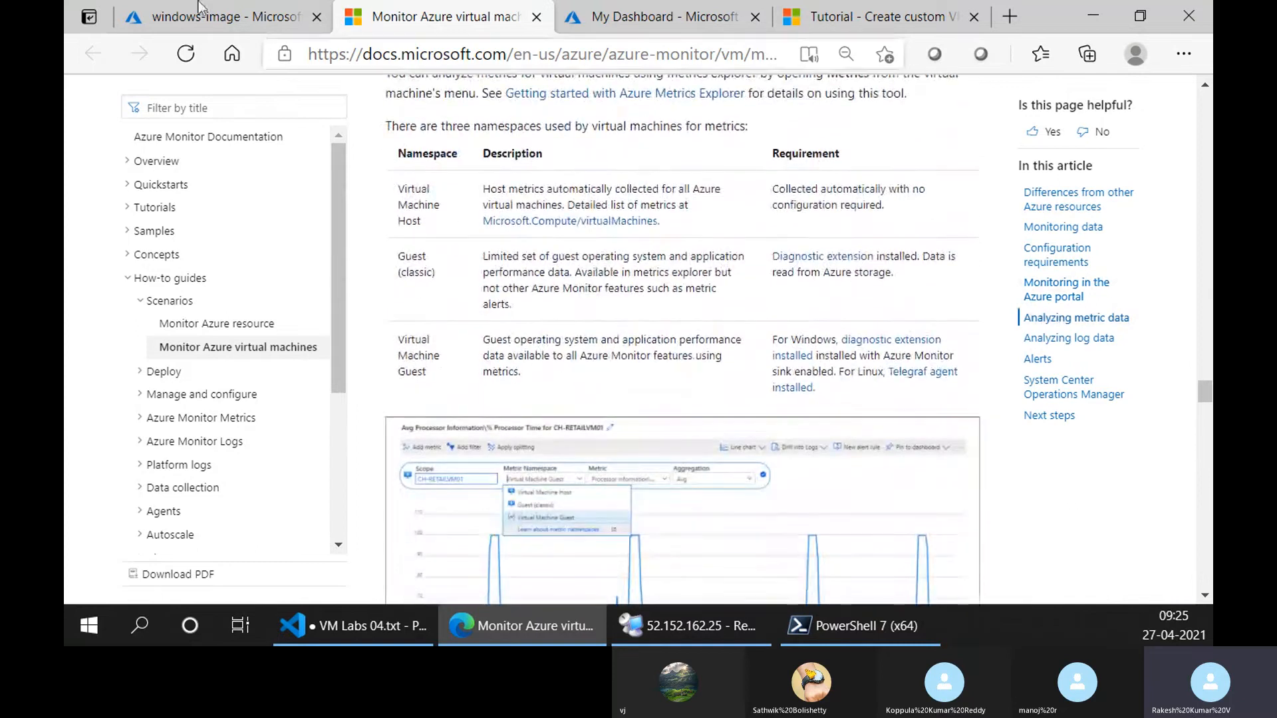
Examine the Network Watcher resource in the NetworkWatcherRG resource group and return to the resource groups list.
left_click(219, 16)
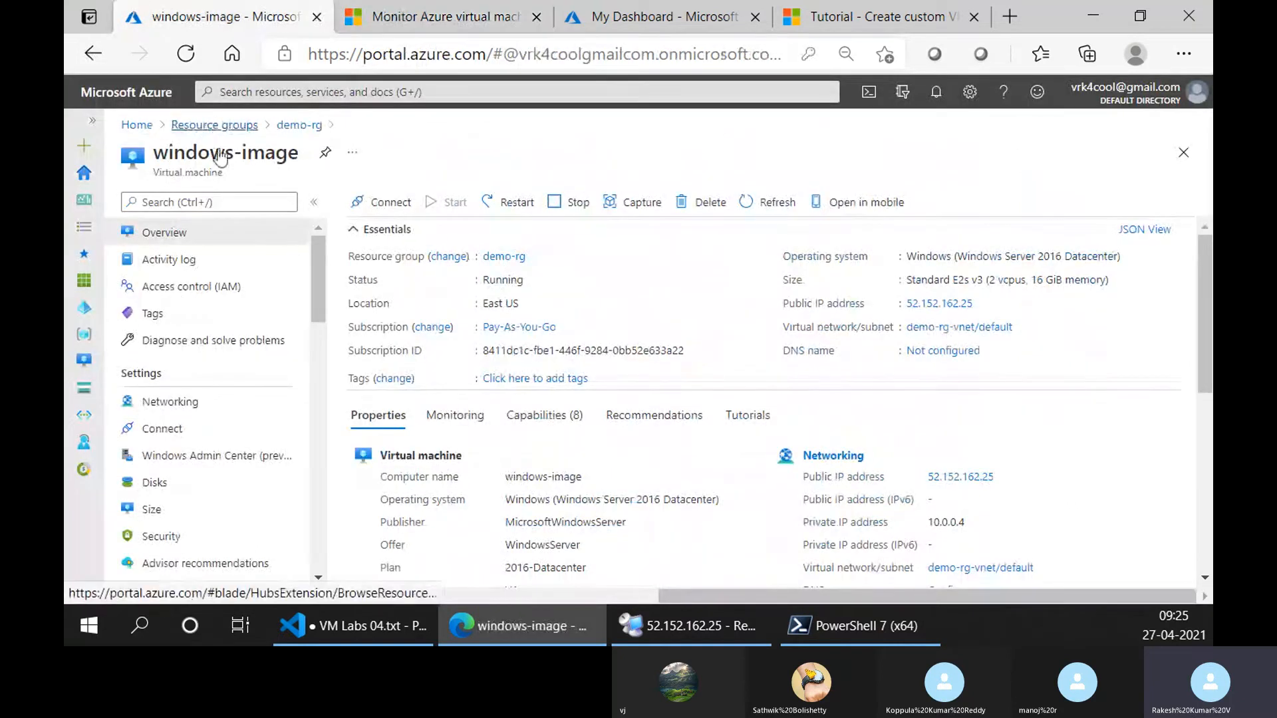
left_click(213, 125)
left_click(226, 418)
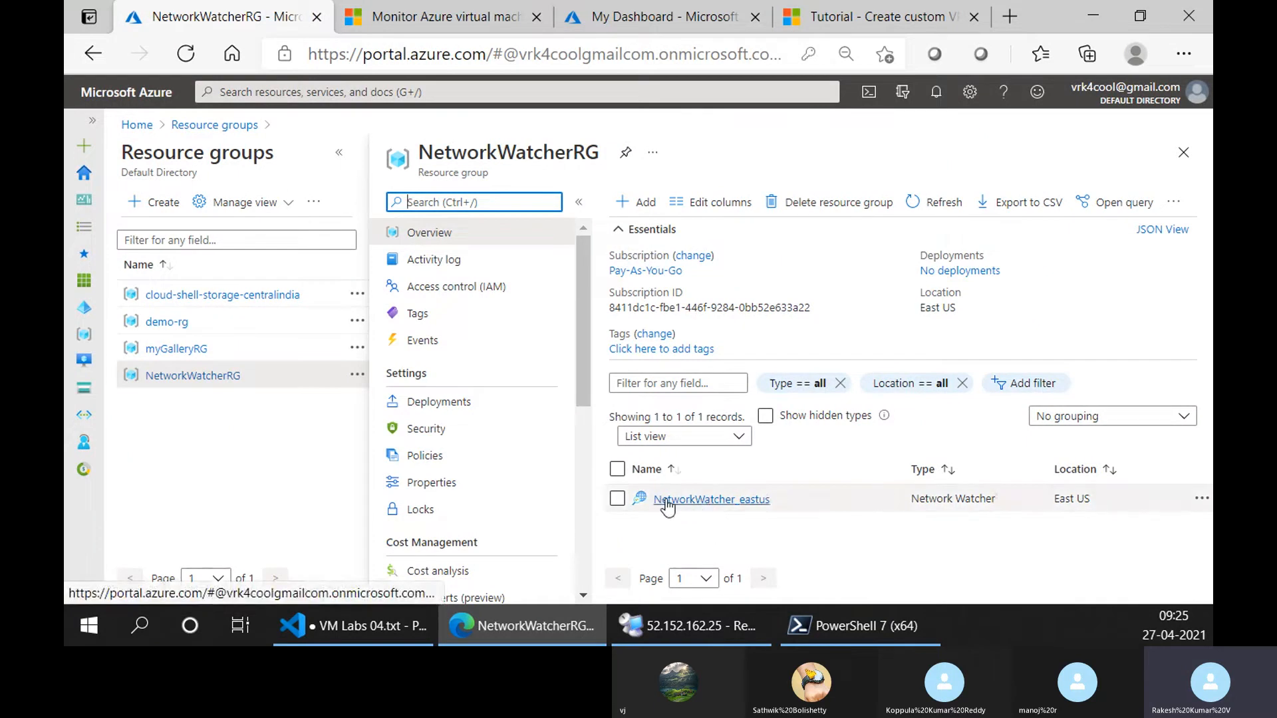
left_click(447, 11)
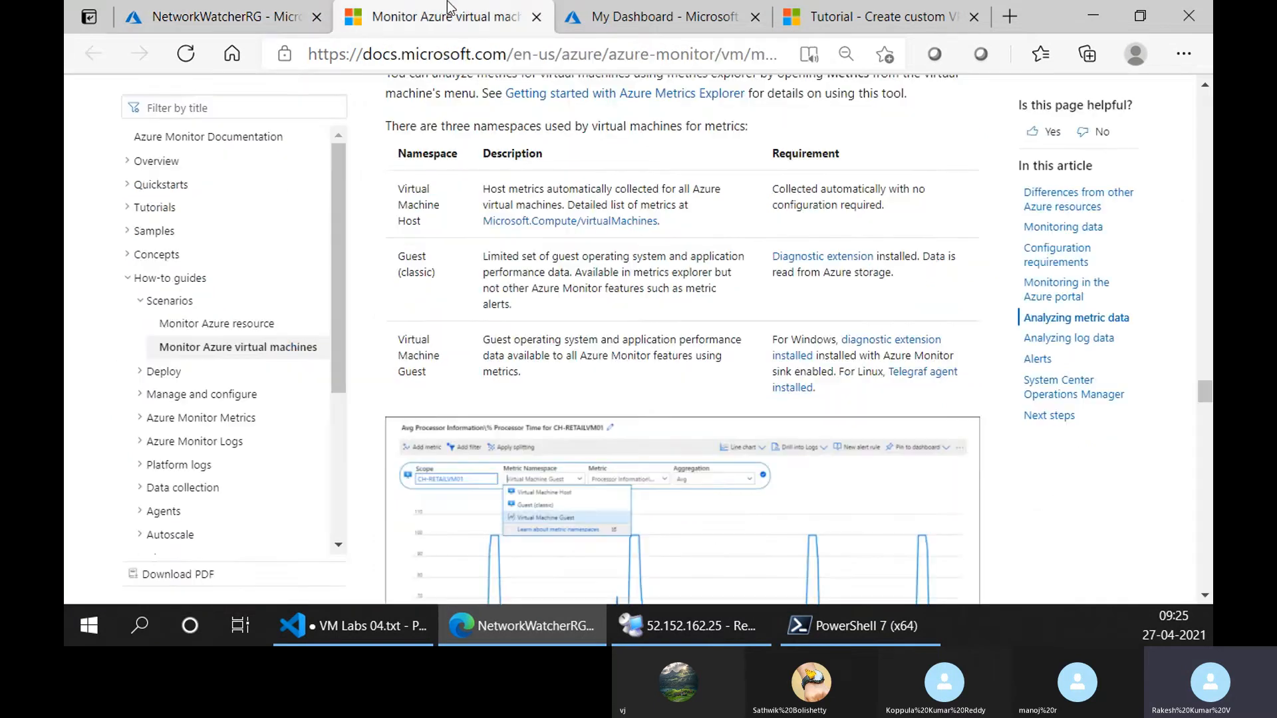
left_click(199, 16)
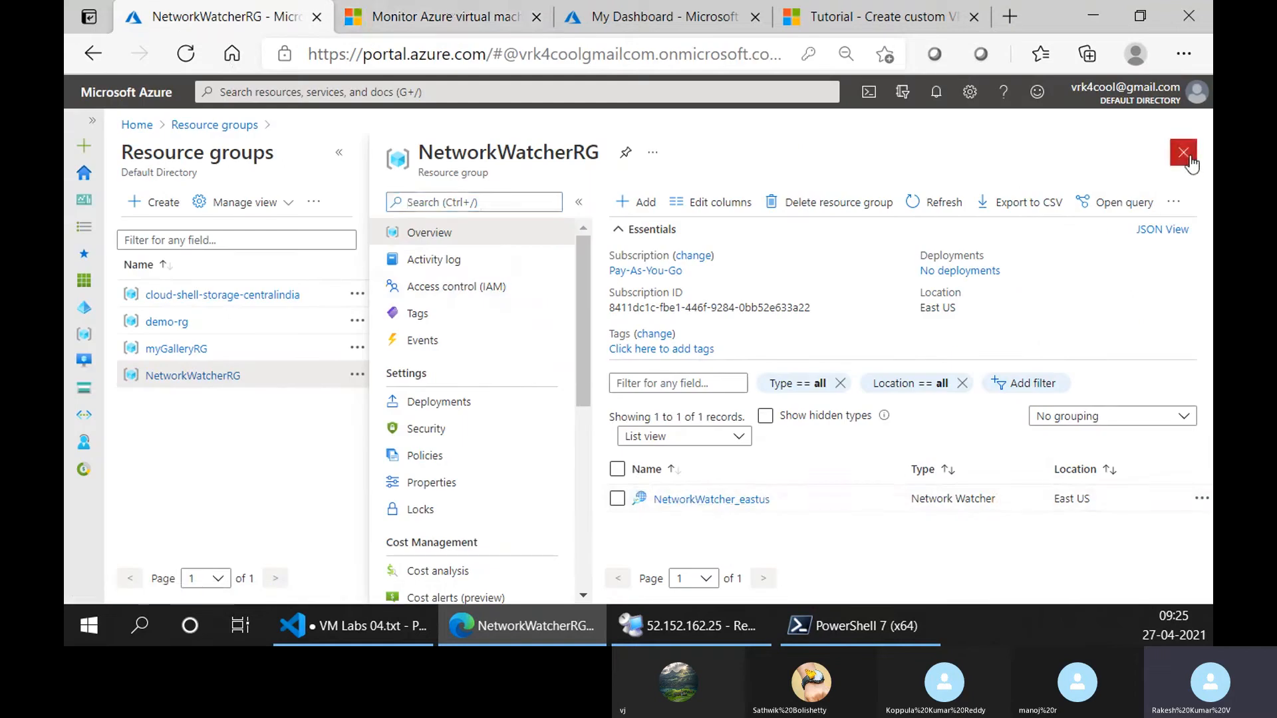
left_click(1184, 152)
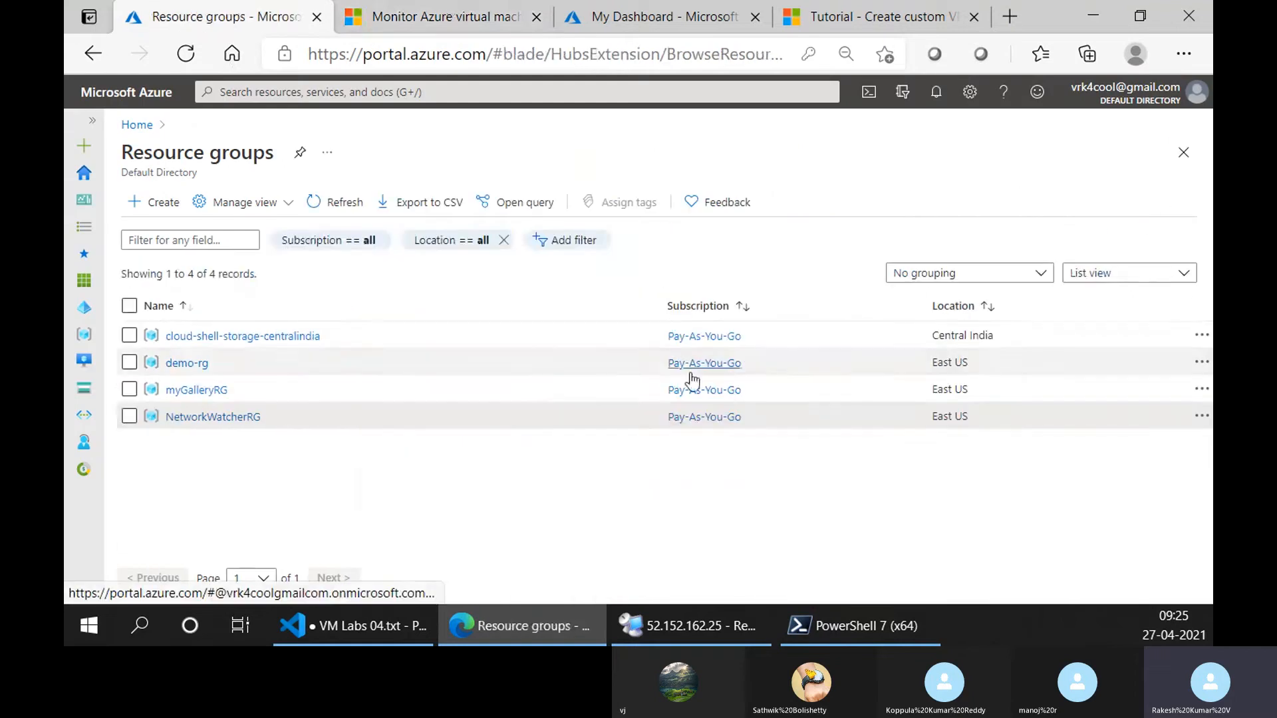
left_click(229, 422)
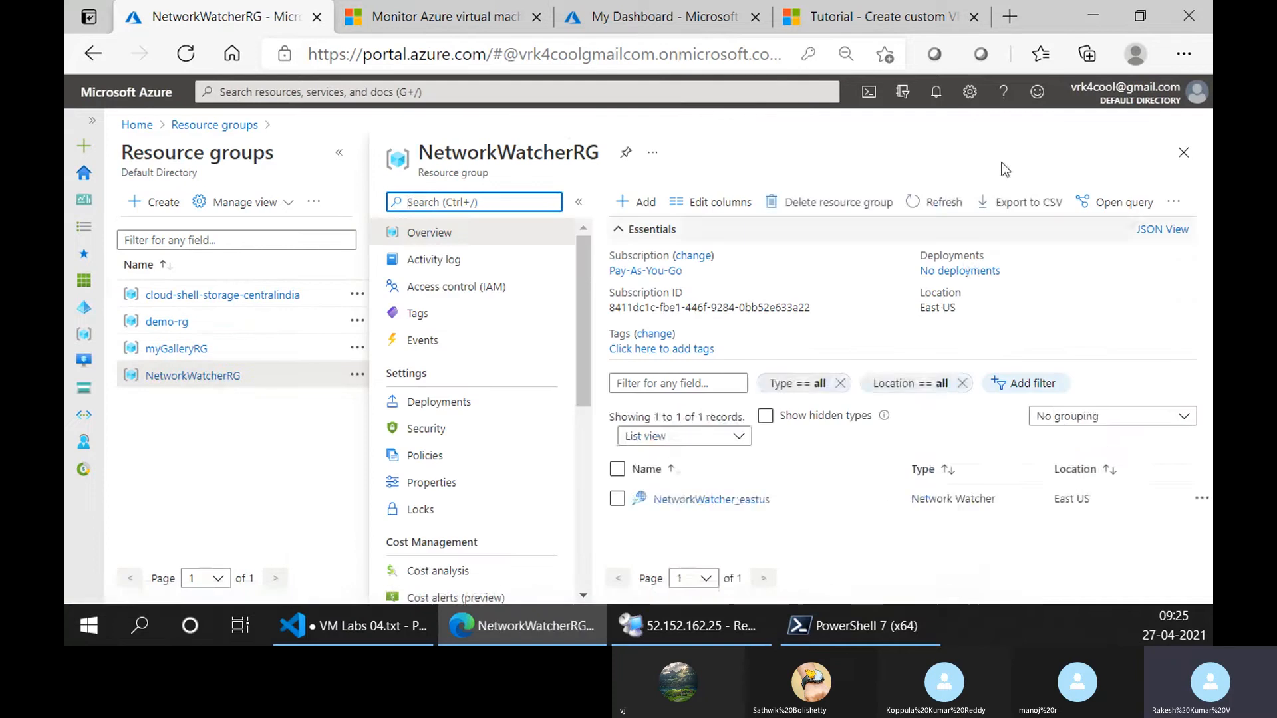
left_click(1183, 152)
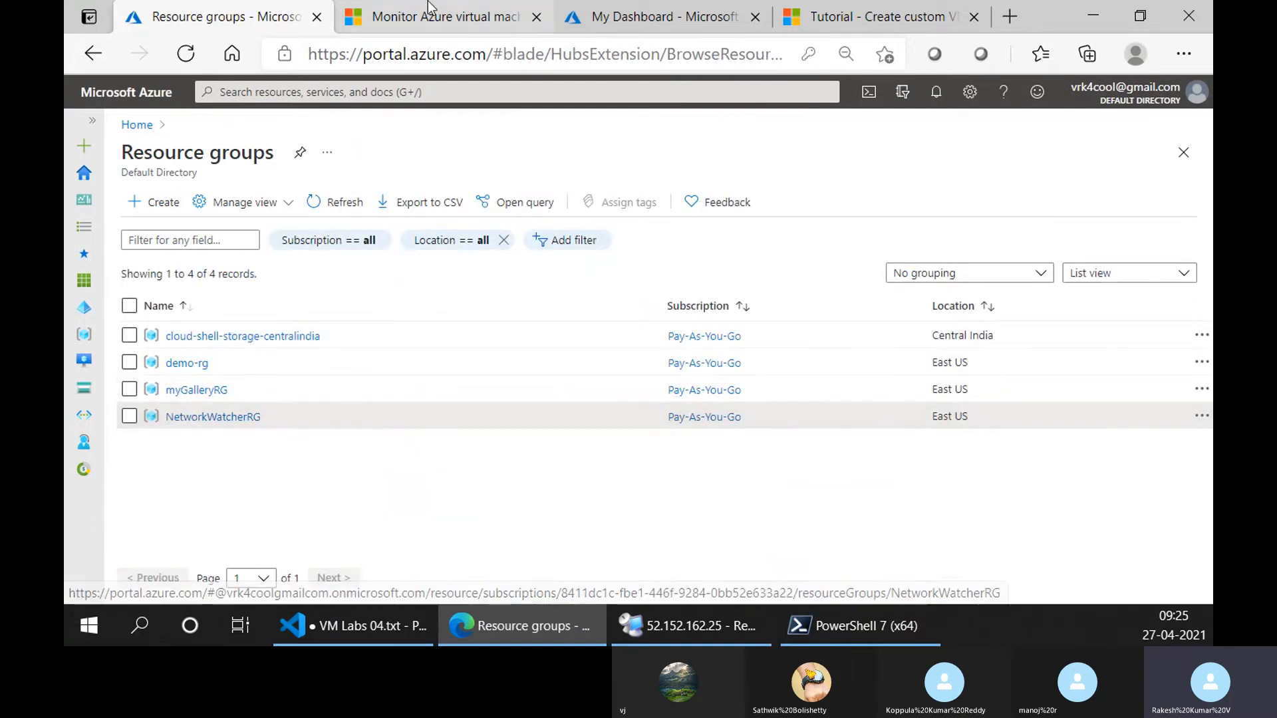
Skim the monitoring article from the metrics chart through log data, alert rules and System Center Operations Manager to Next steps.
key("ctrl+Tab")
scroll(415, 360, "down", 8)
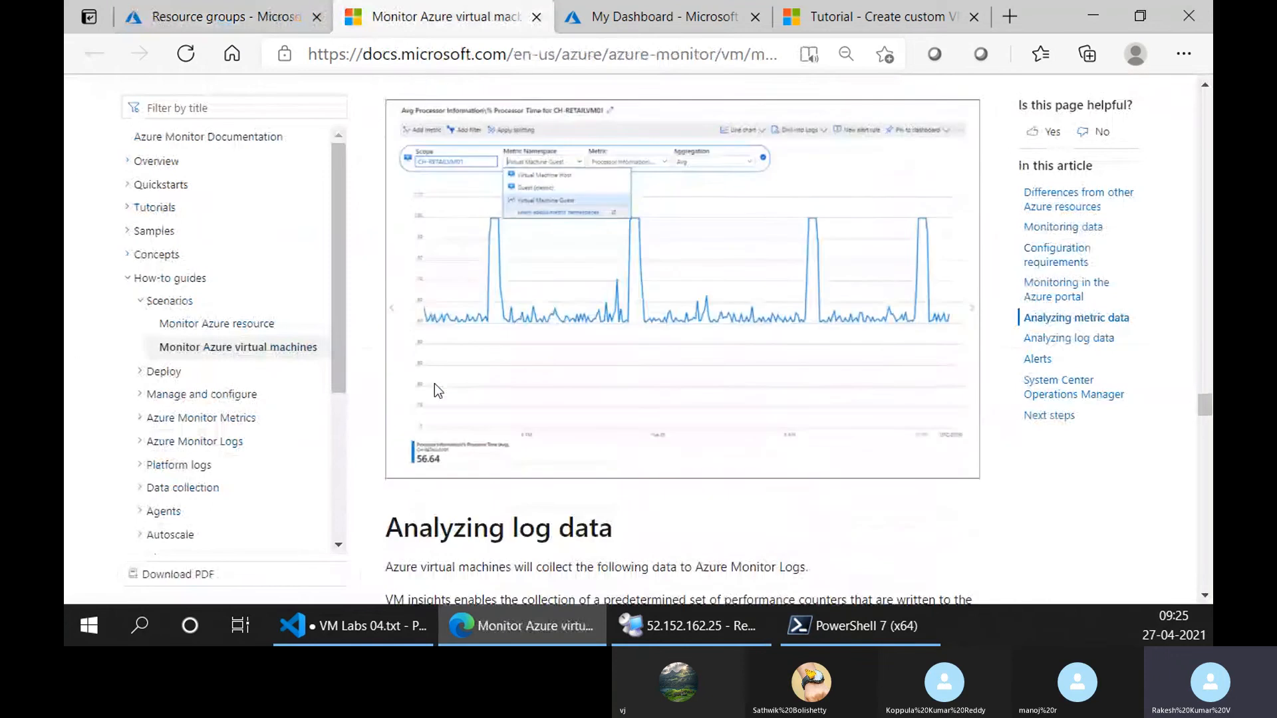
scroll(431, 379, "up", 4)
scroll(429, 412, "down", 6)
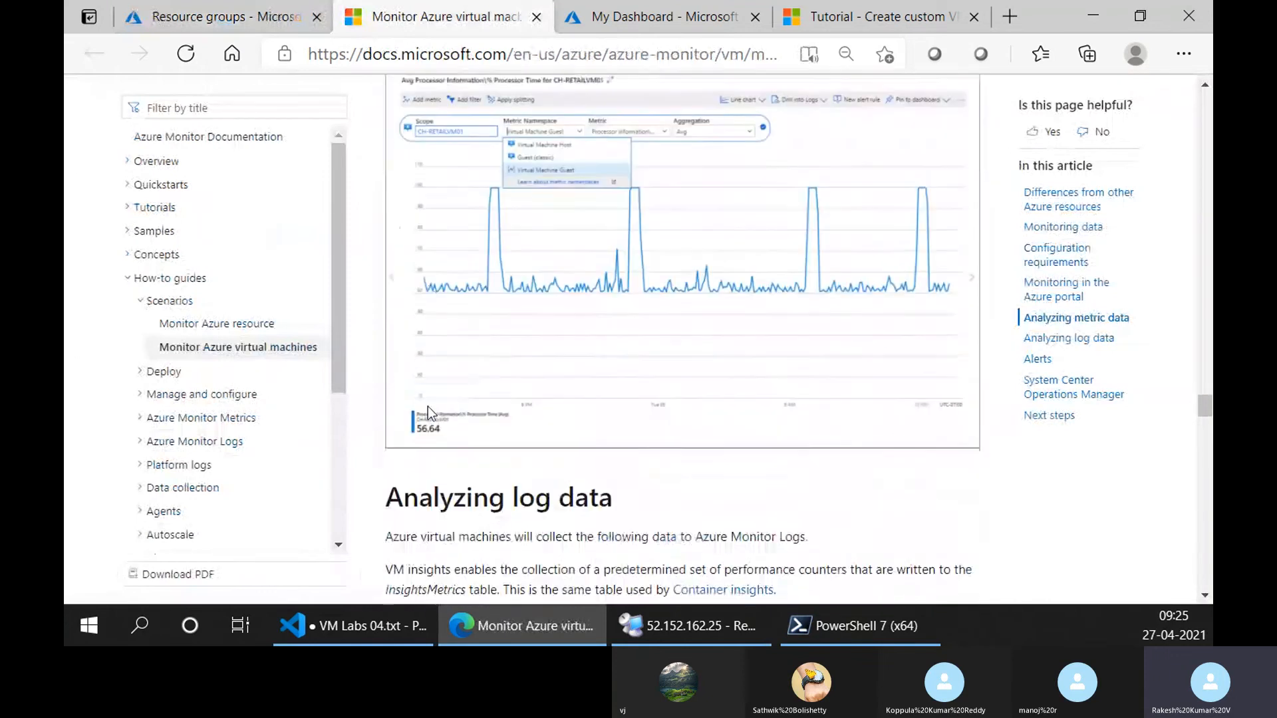
scroll(431, 441, "down", 1)
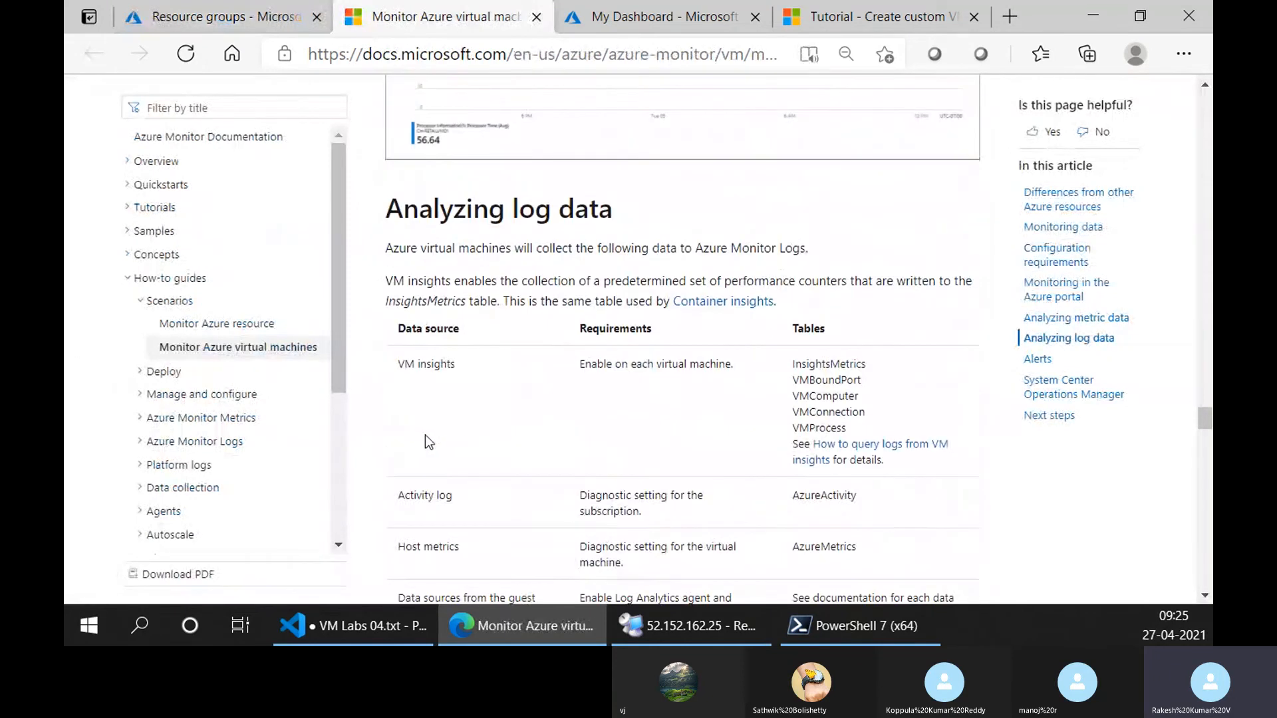
scroll(429, 442, "down", 15)
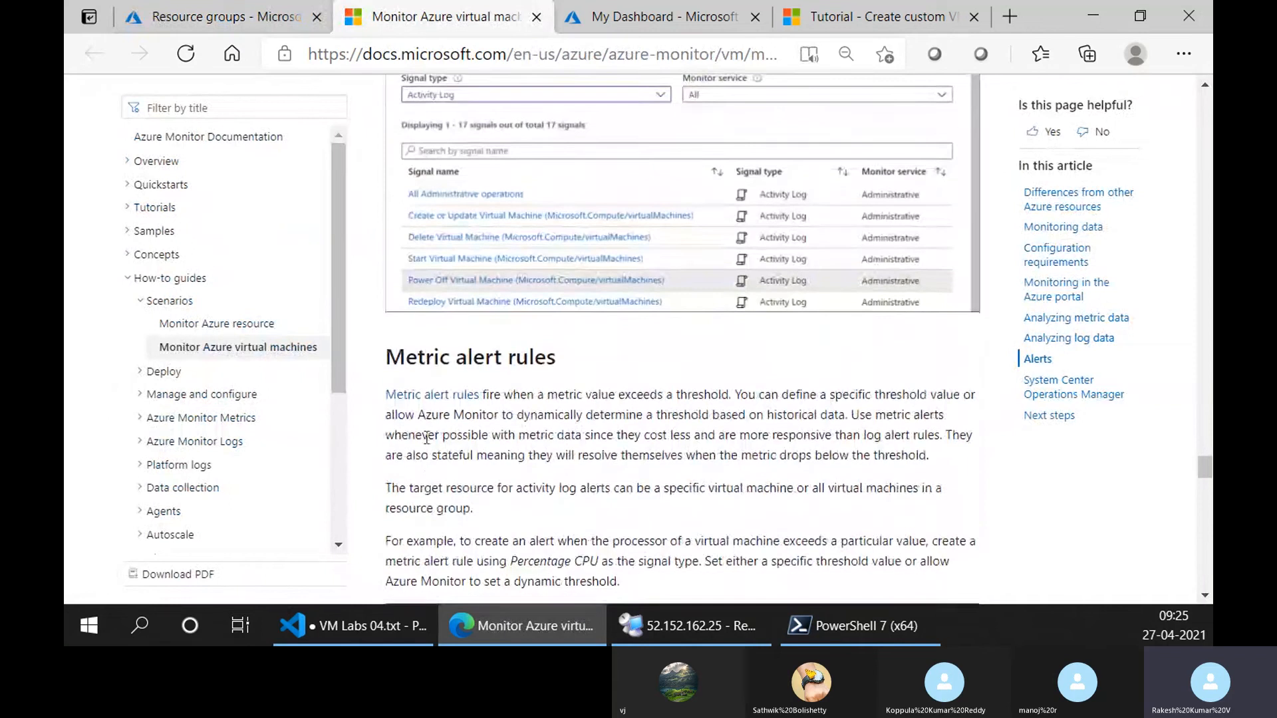
scroll(426, 438, "down", 8)
scroll(426, 438, "down", 17)
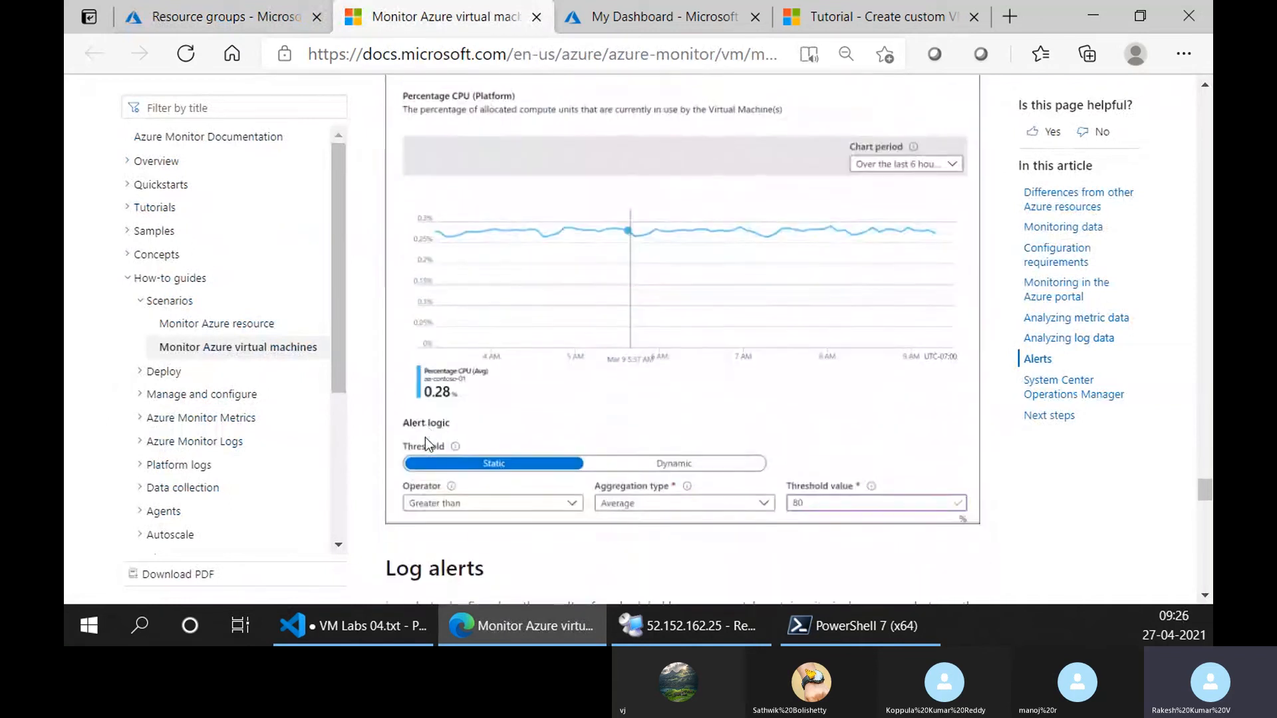
scroll(426, 440, "down", 11)
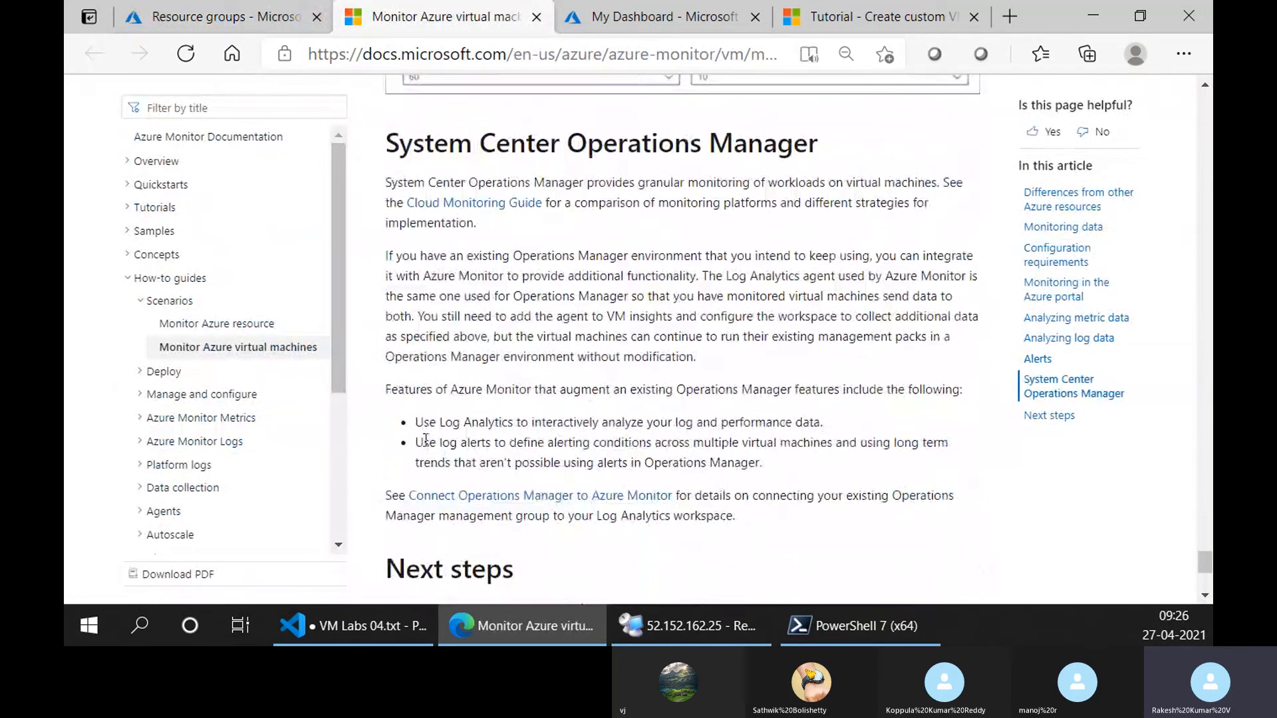
scroll(447, 329, "up", 17)
scroll(447, 330, "up", 9)
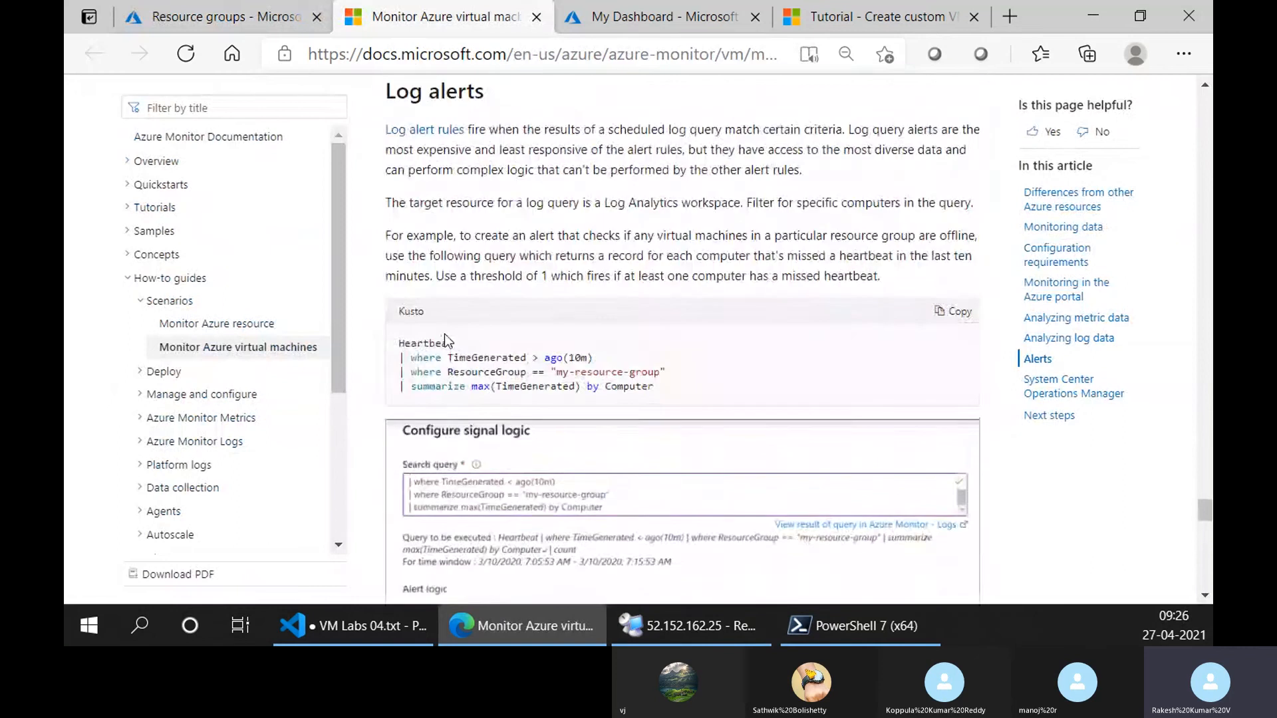
scroll(446, 336, "down", 20)
scroll(446, 339, "down", 5)
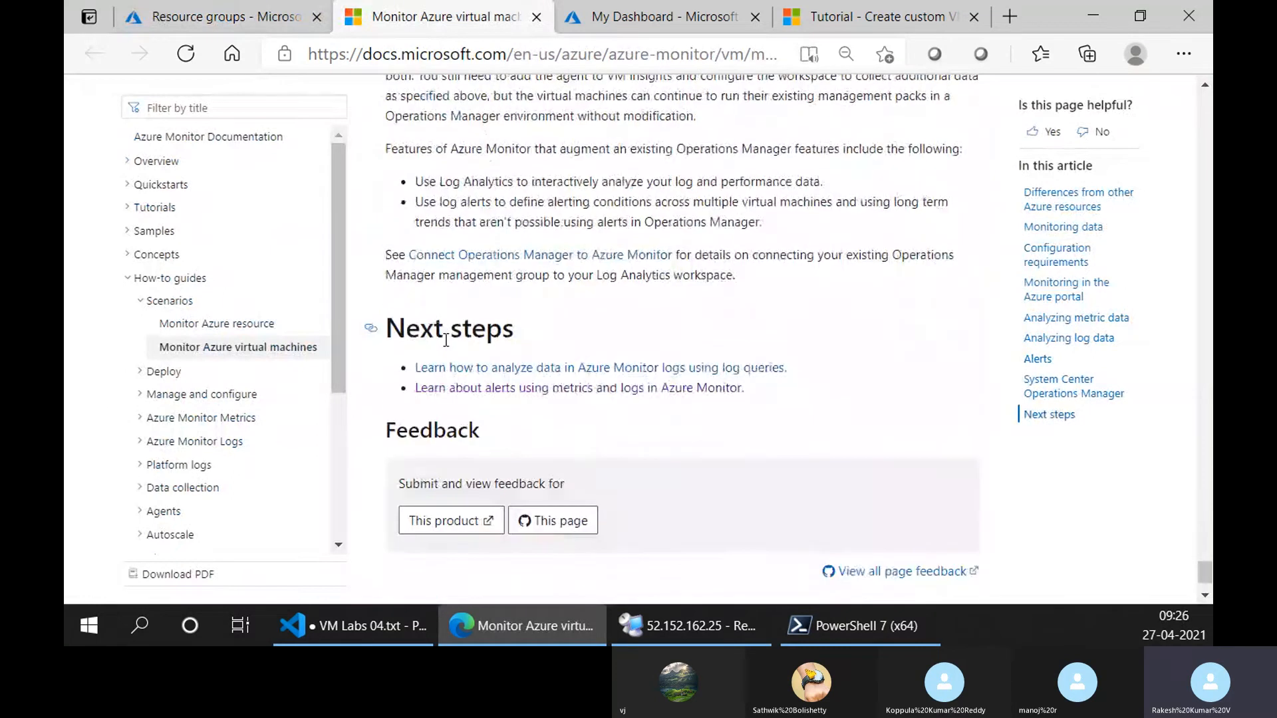
scroll(447, 330, "up", 5)
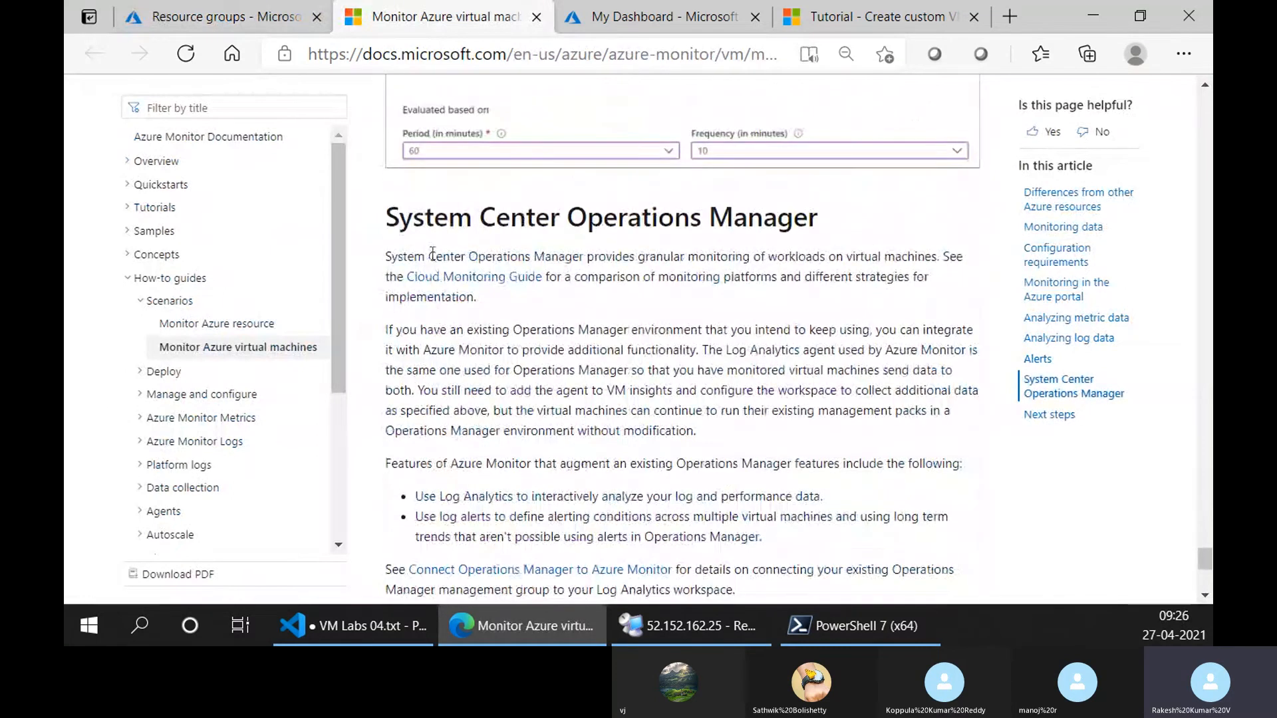
Check the image version command in Cloud Shell and inspect image version 1.0.0 in the myGalleryRG resource group.
left_click(658, 13)
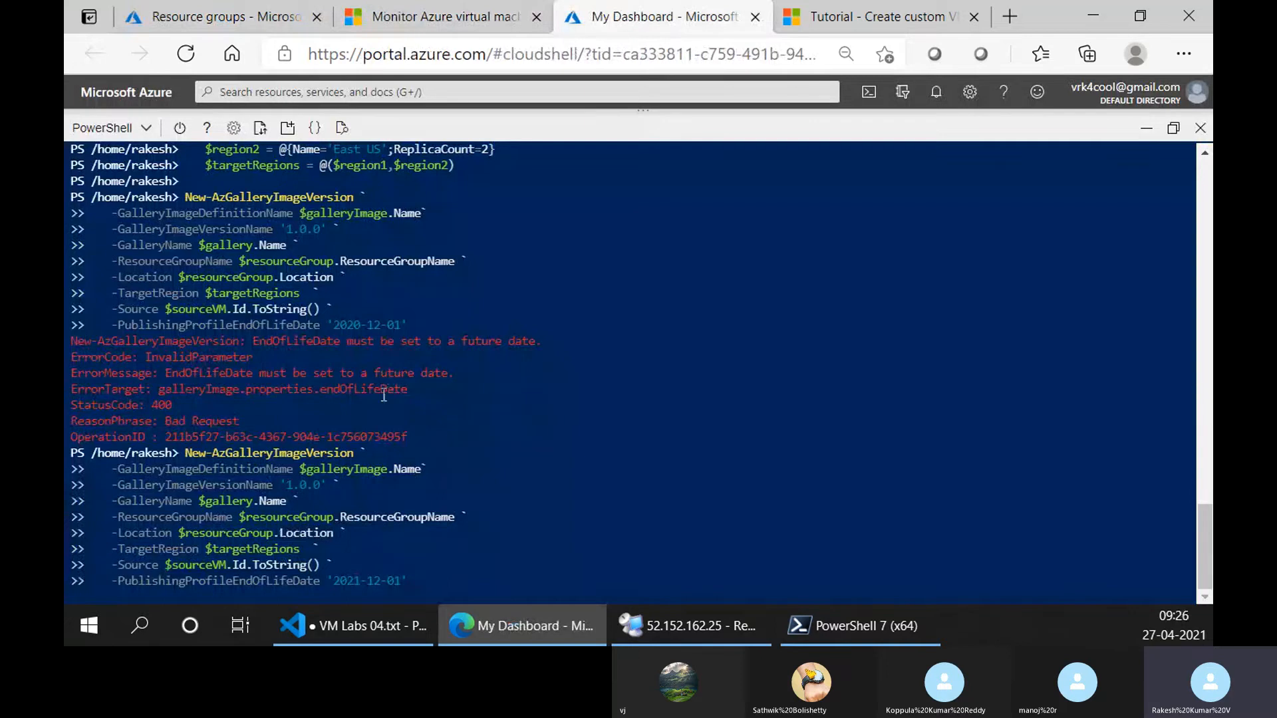
left_click(219, 16)
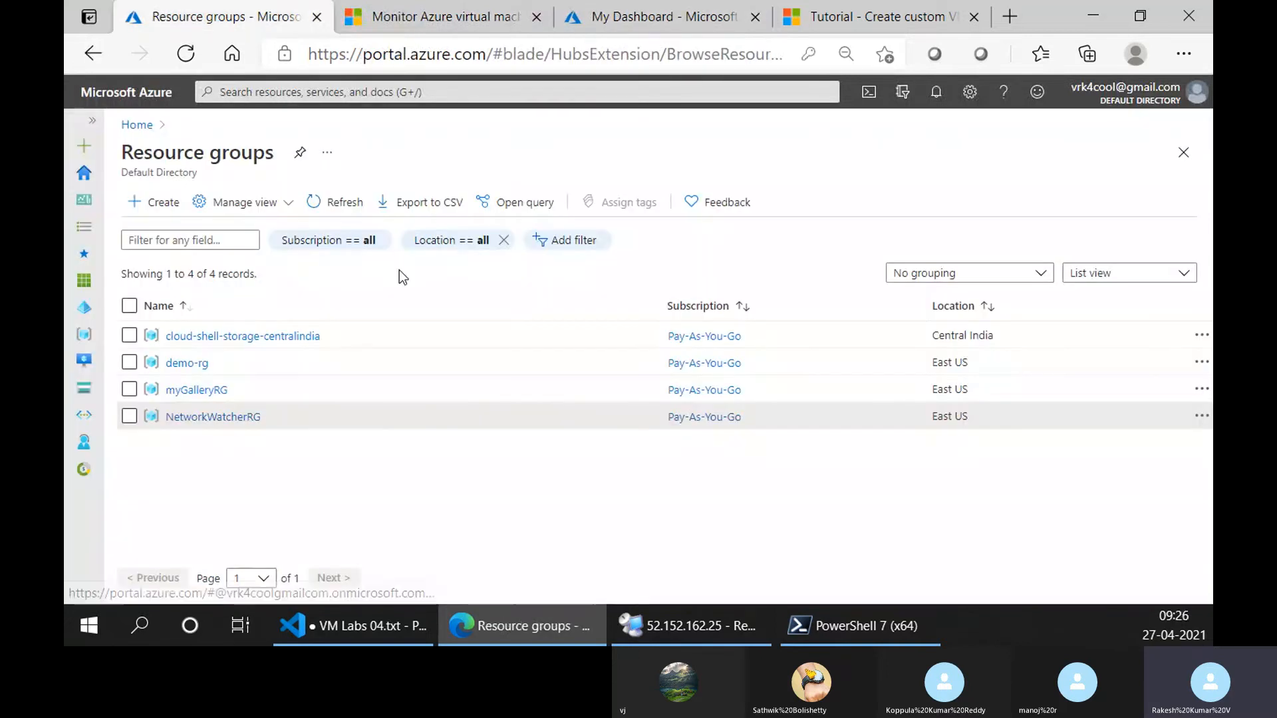
left_click(195, 391)
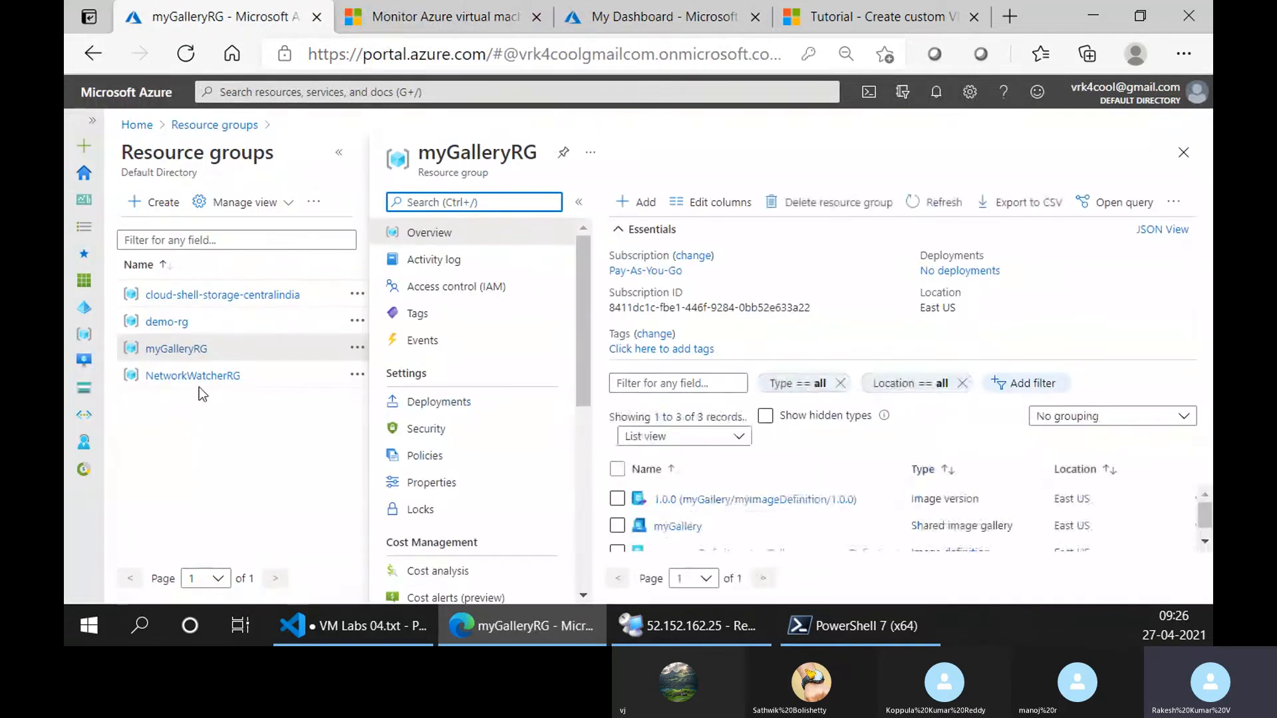
left_click(337, 154)
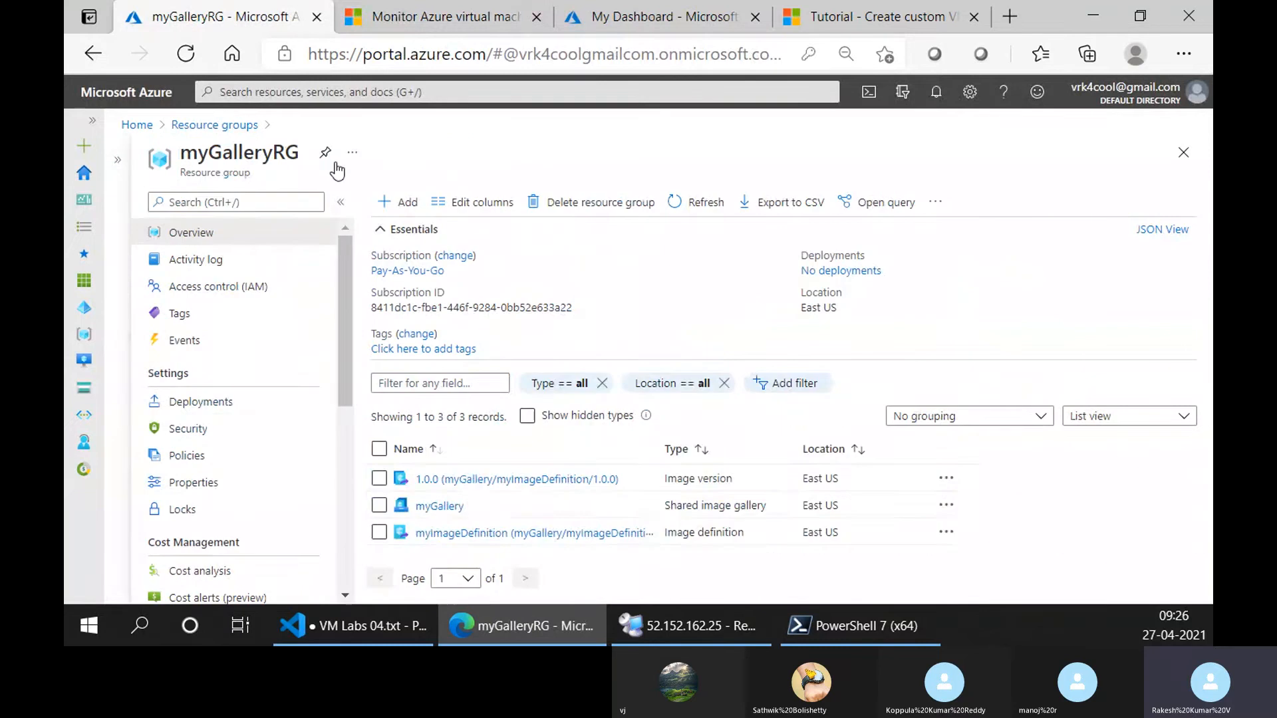
left_click(445, 481)
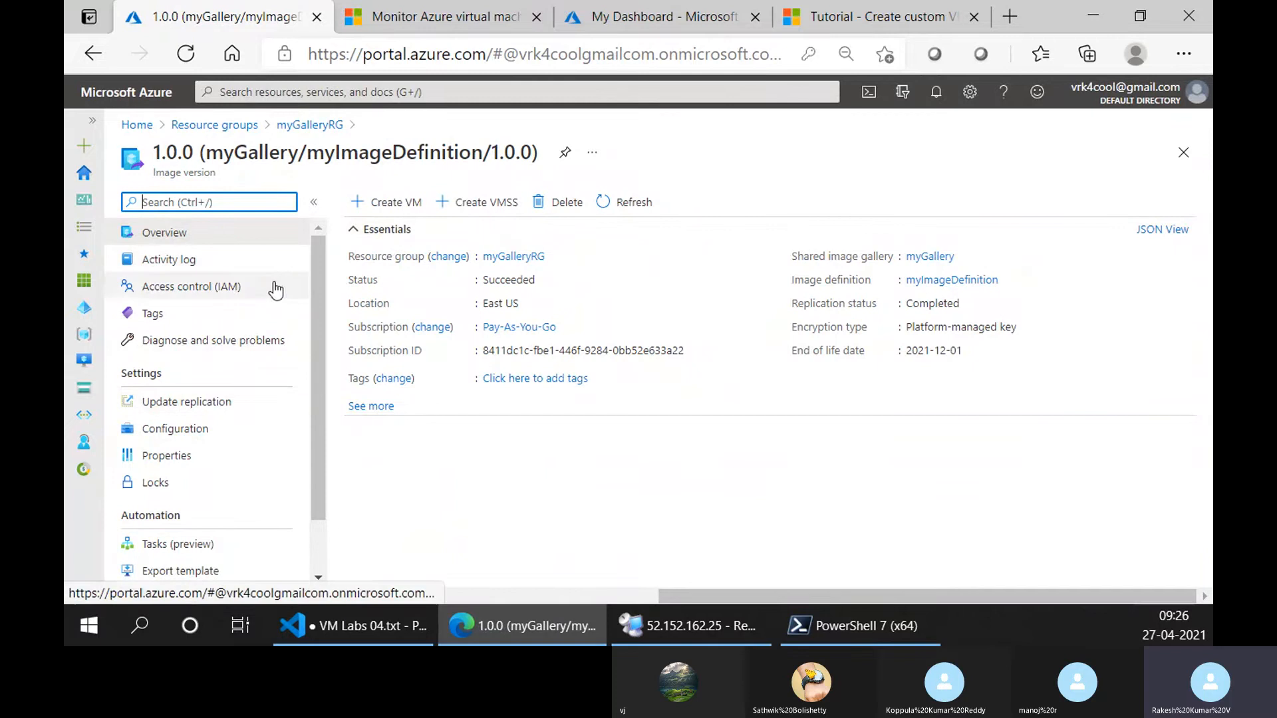
left_click(308, 126)
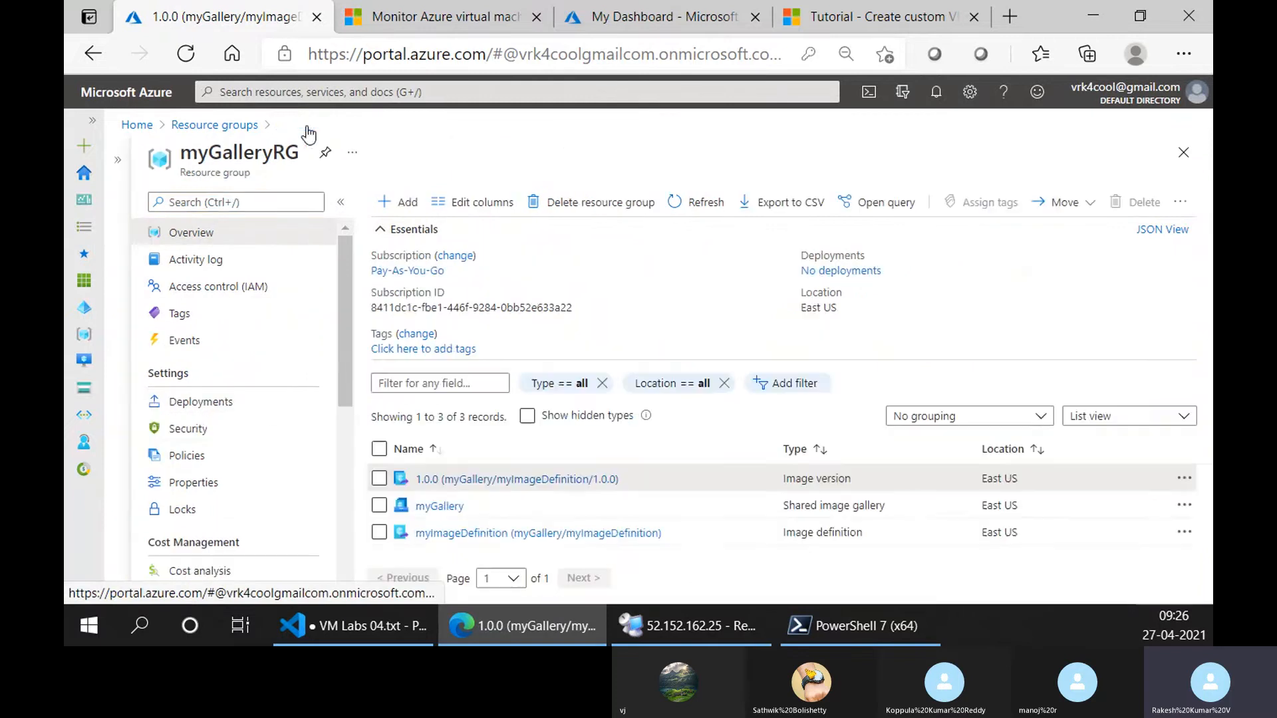
Inspect the myGallery shared image gallery and its myImageDefinition, and return to the myGalleryRG resource group.
left_click(439, 508)
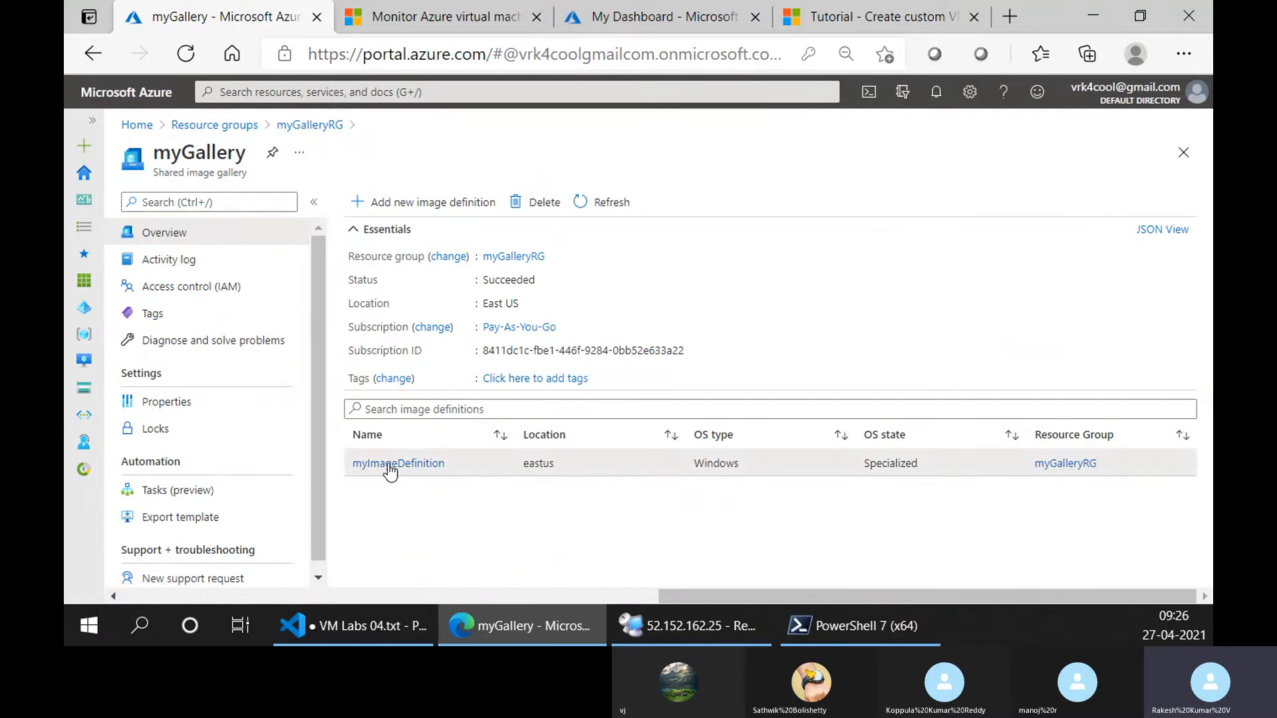
left_click(389, 465)
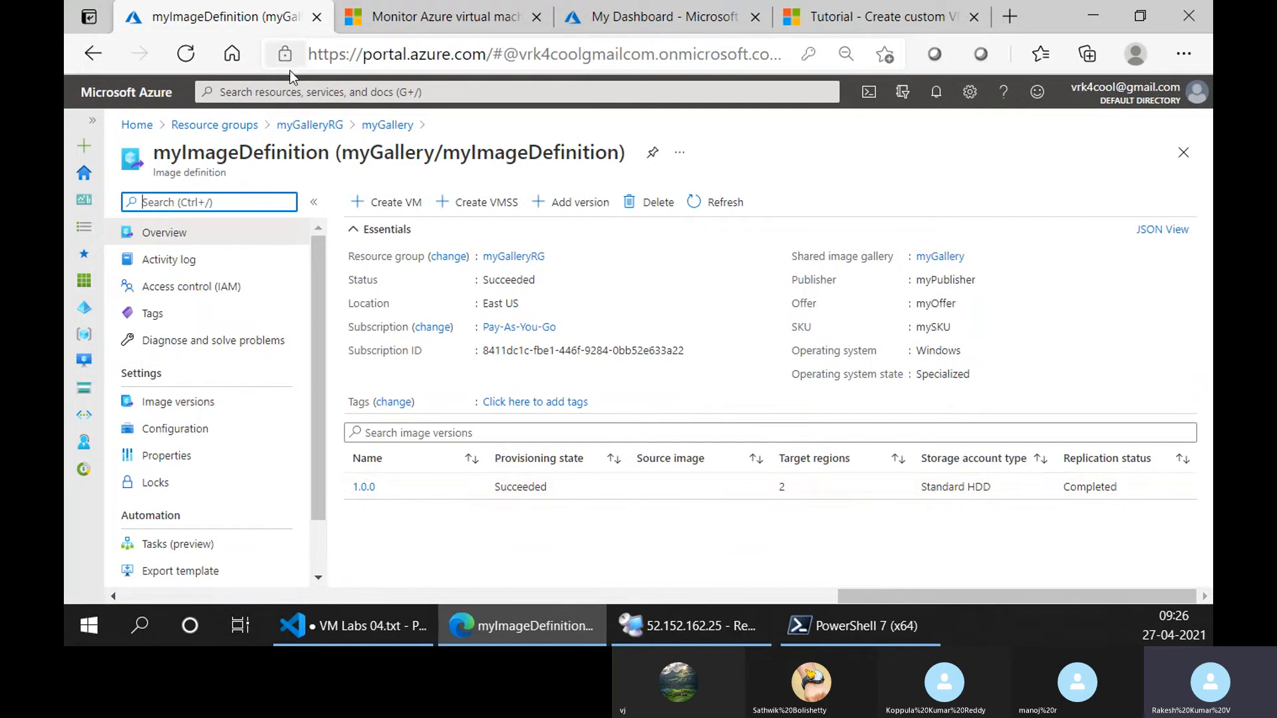
left_click(288, 127)
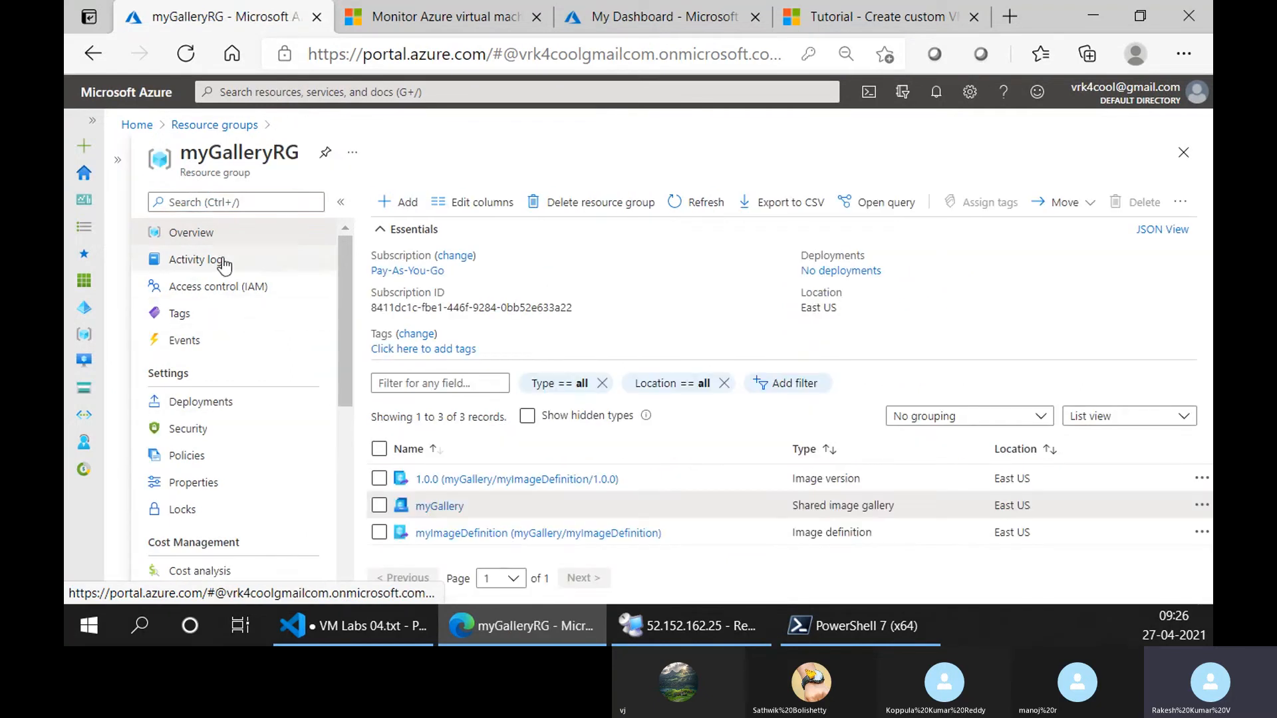
Open the windows-image virtual machine from the demo-rg resource group.
left_click(228, 131)
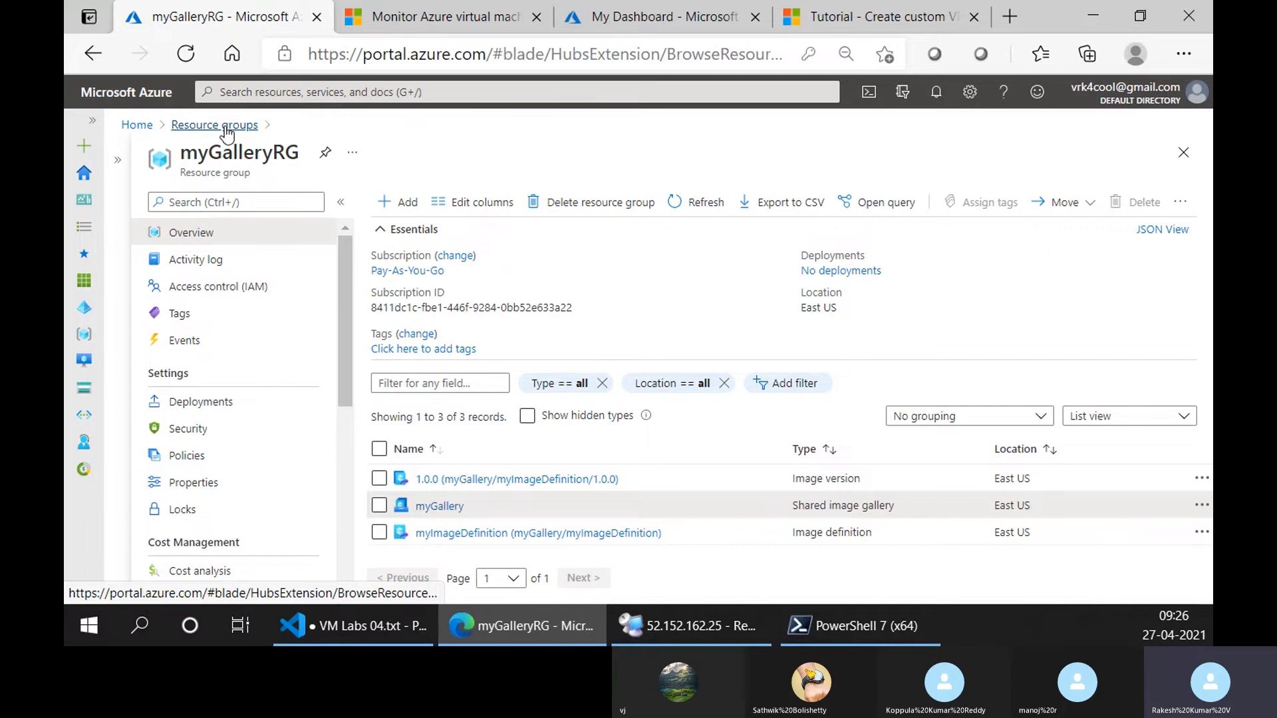
left_click(195, 366)
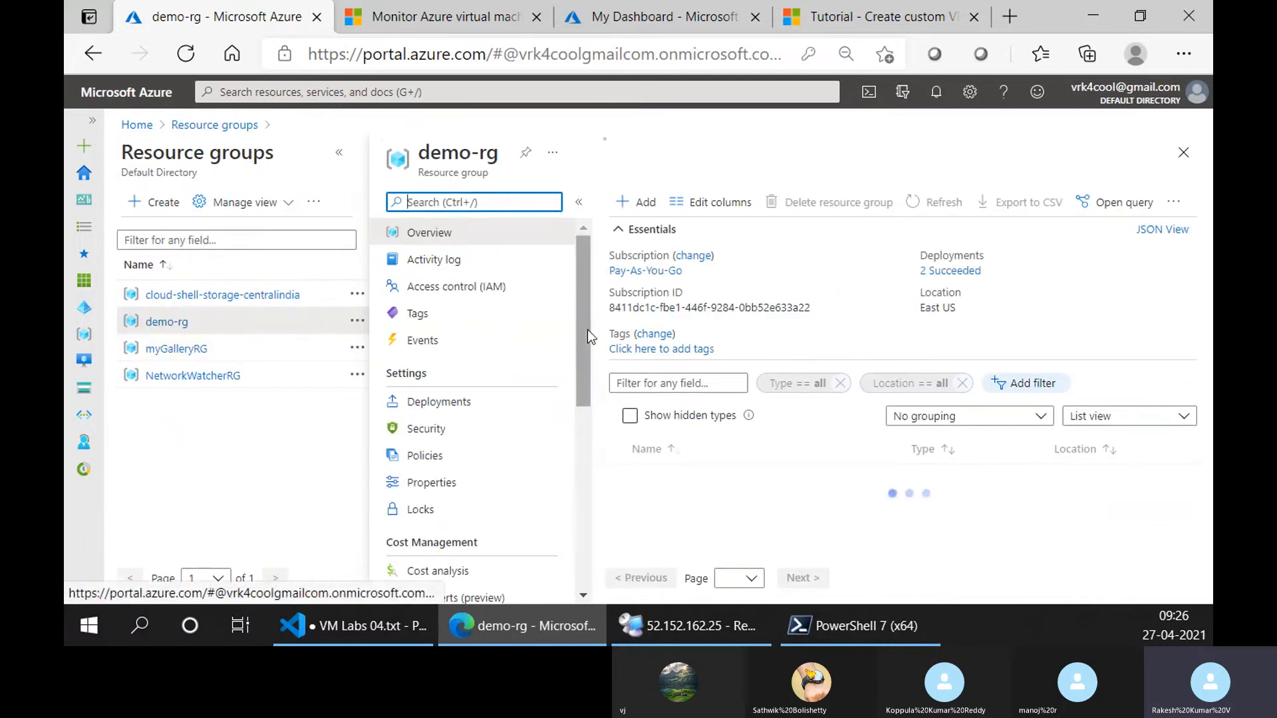
left_click(339, 153)
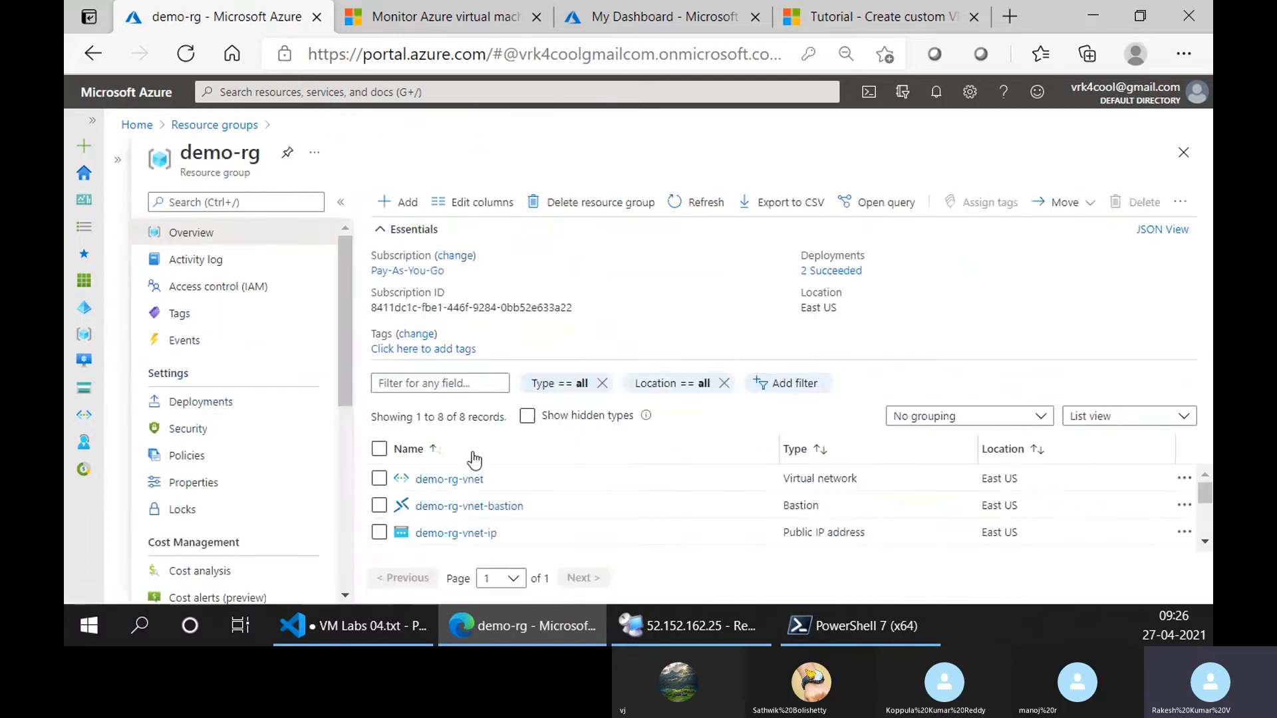
scroll(462, 509, "down", 2)
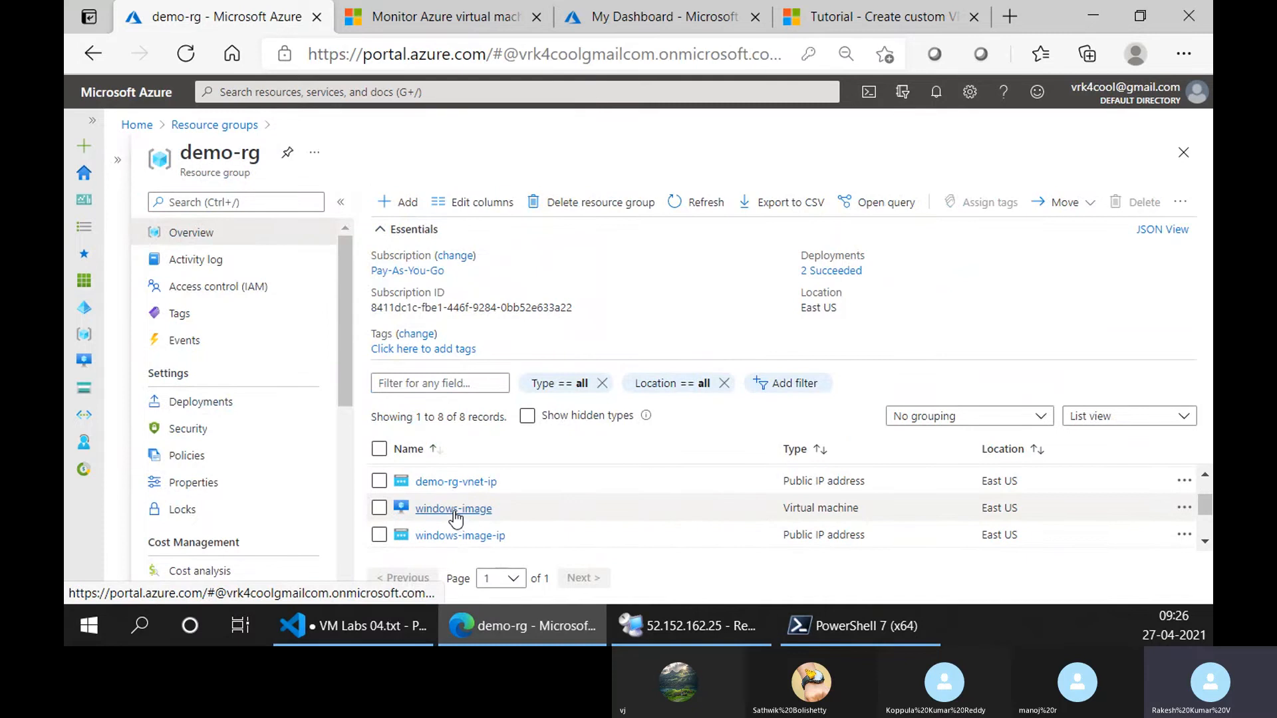
left_click(453, 510)
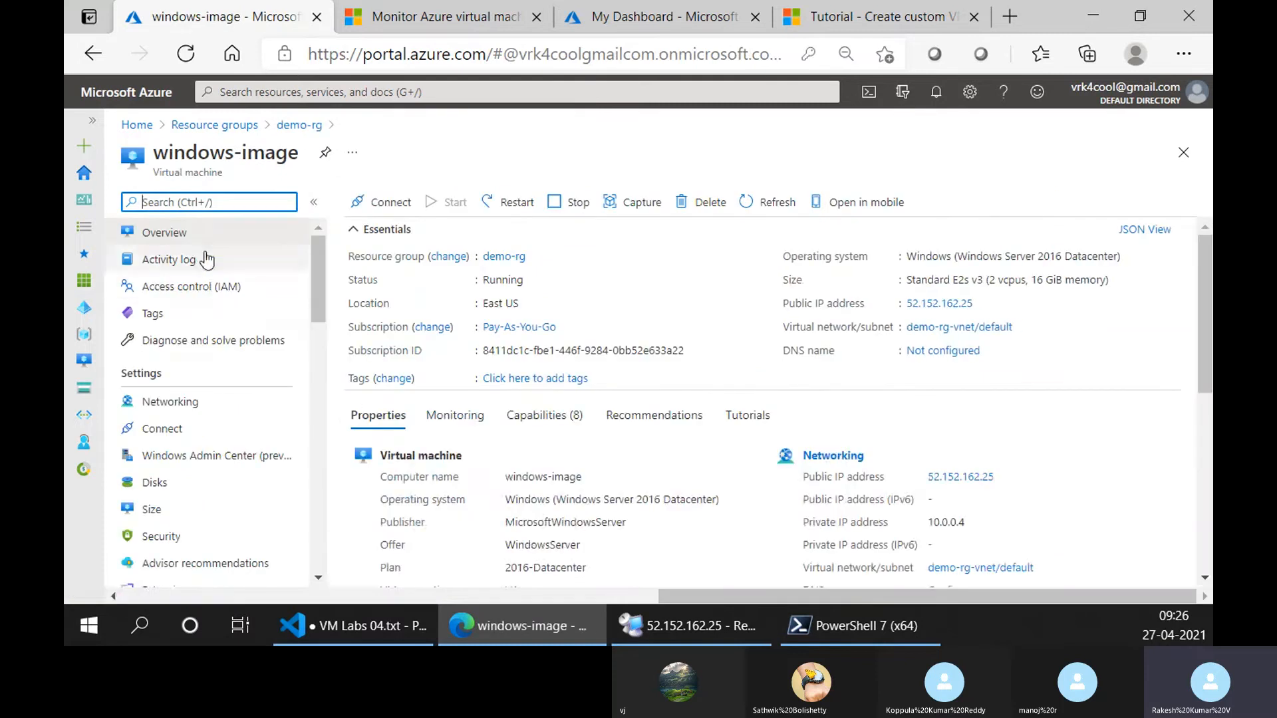
Choose Bastion as the connection method for windows-image and open its sign-in form.
left_click(213, 429)
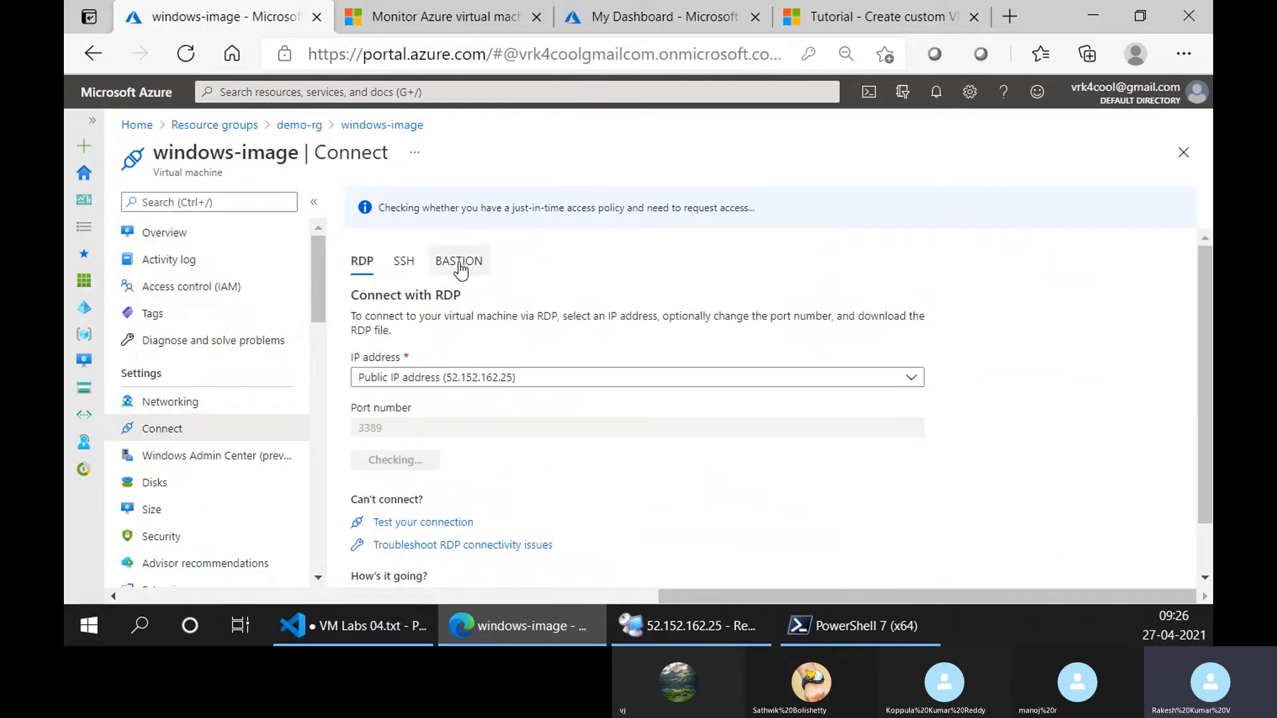
left_click(455, 264)
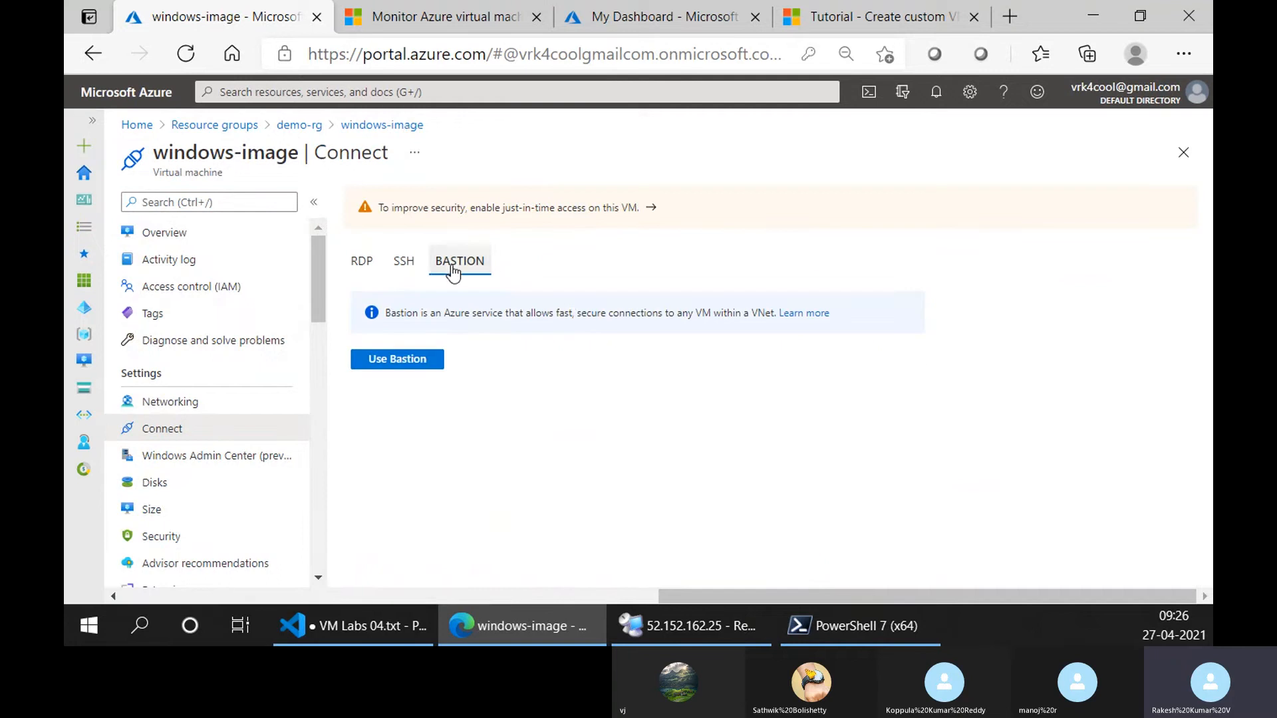
left_click(418, 362)
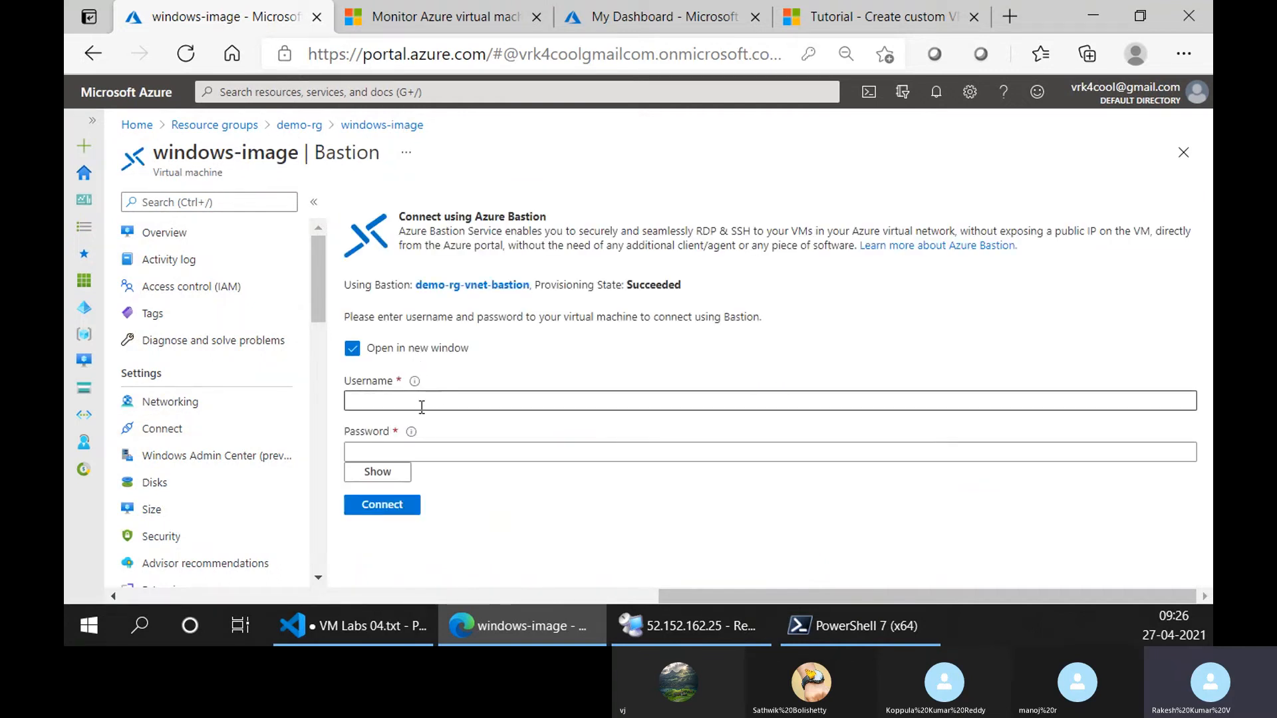
Enter the username trainer and the account password, reveal the password, and try to connect to windows-image through Bastion.
left_click(418, 401)
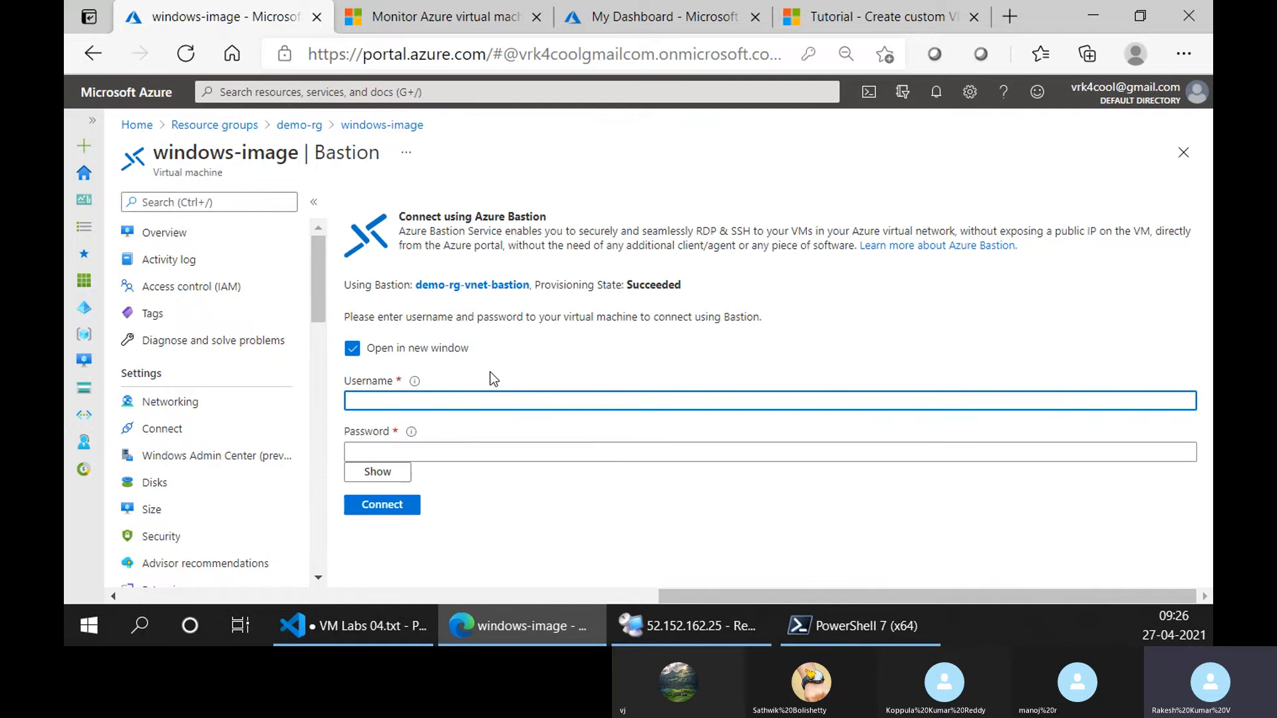
type("trainer")
key("Tab")
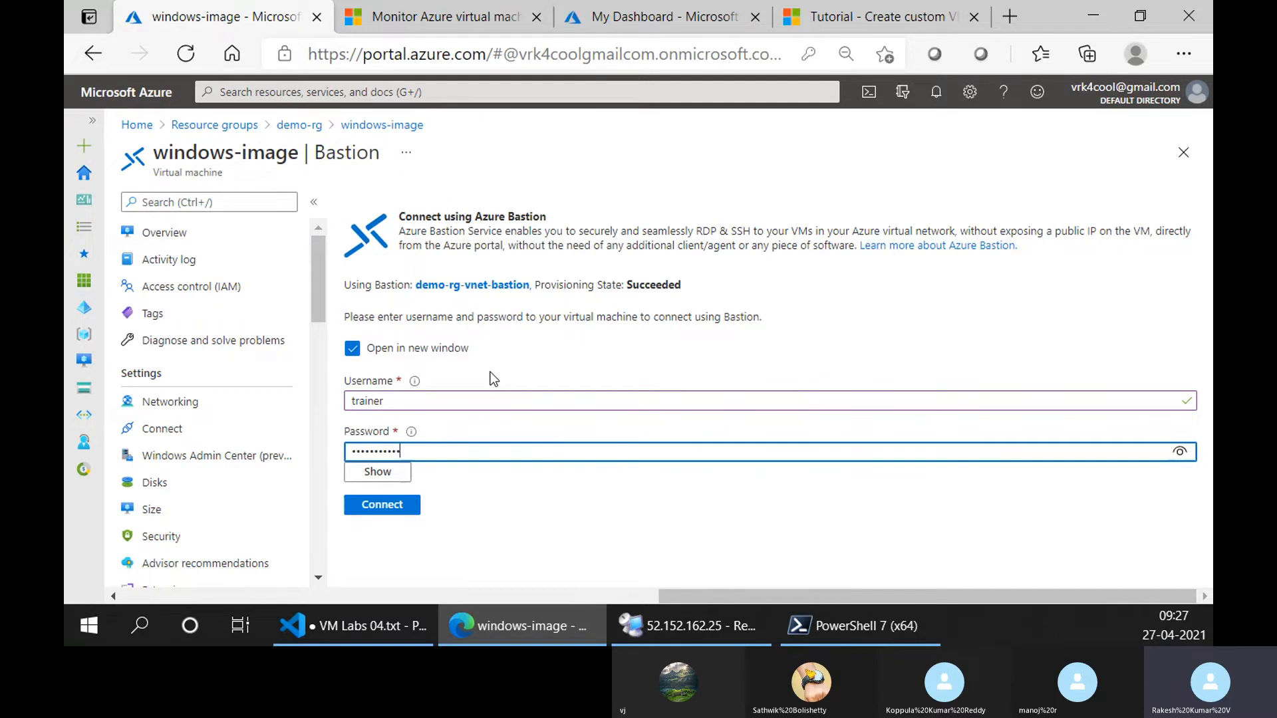
left_click(396, 475)
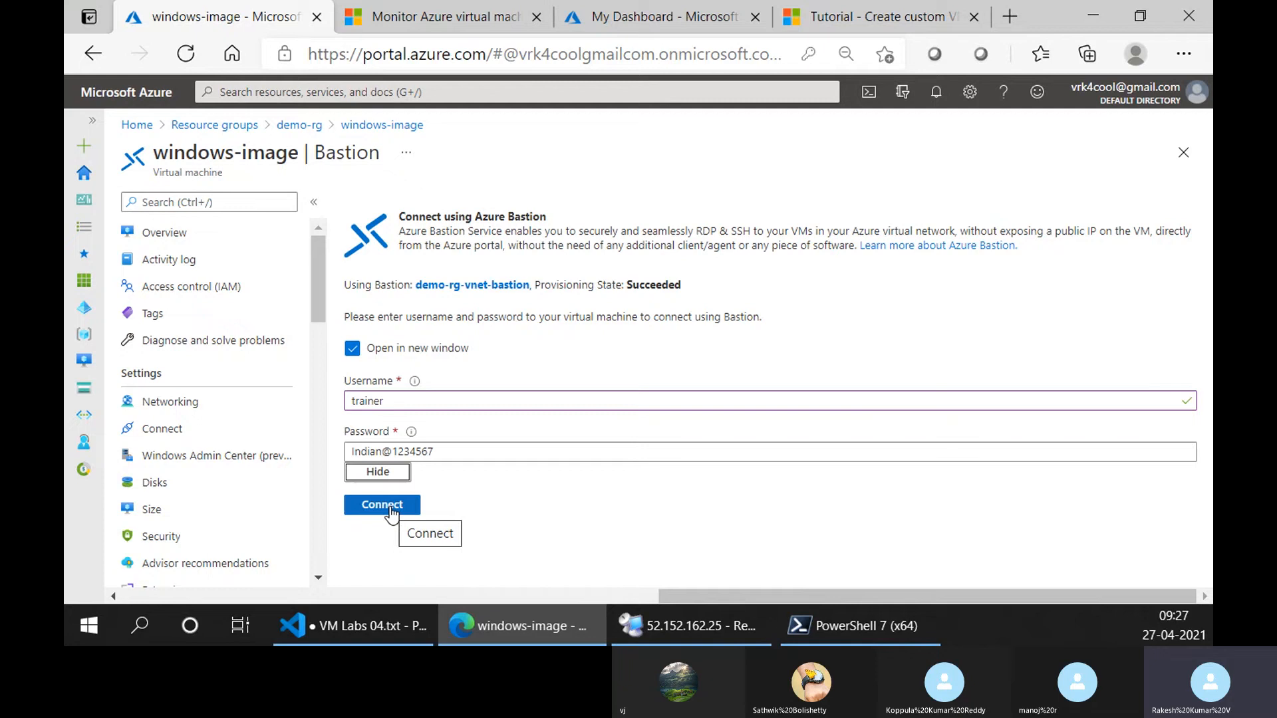
left_click(392, 513)
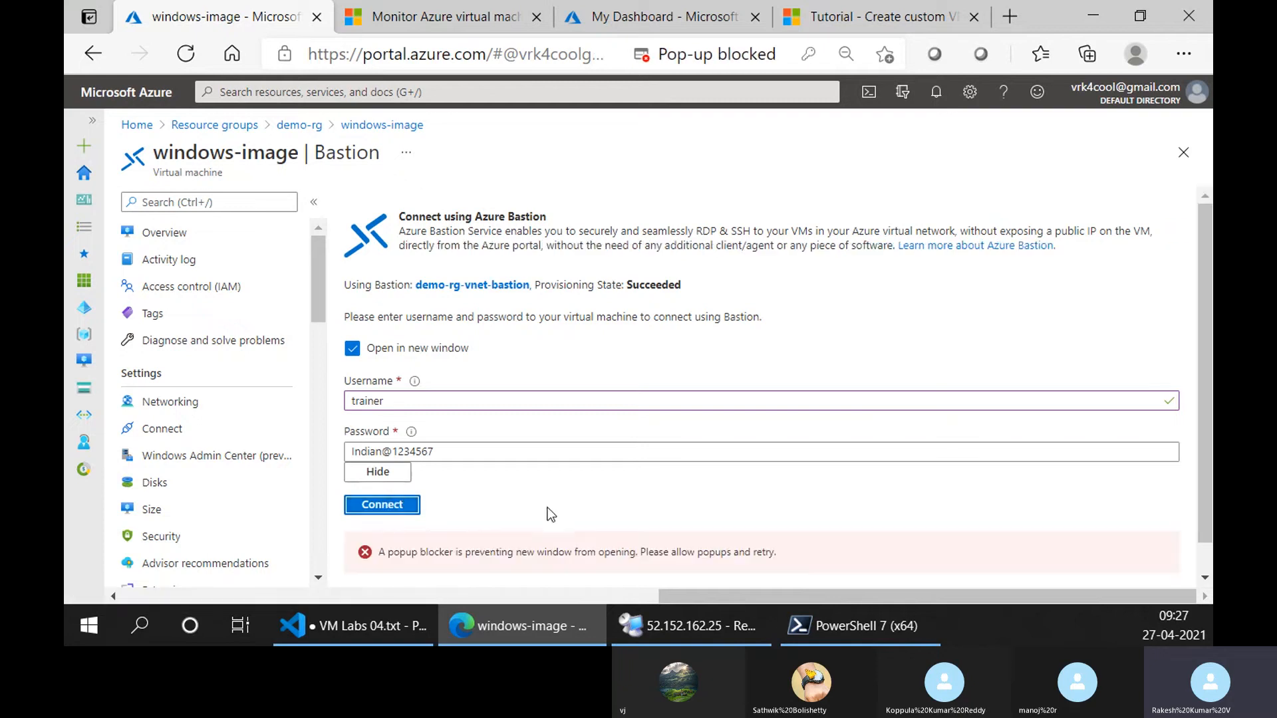
left_click(772, 63)
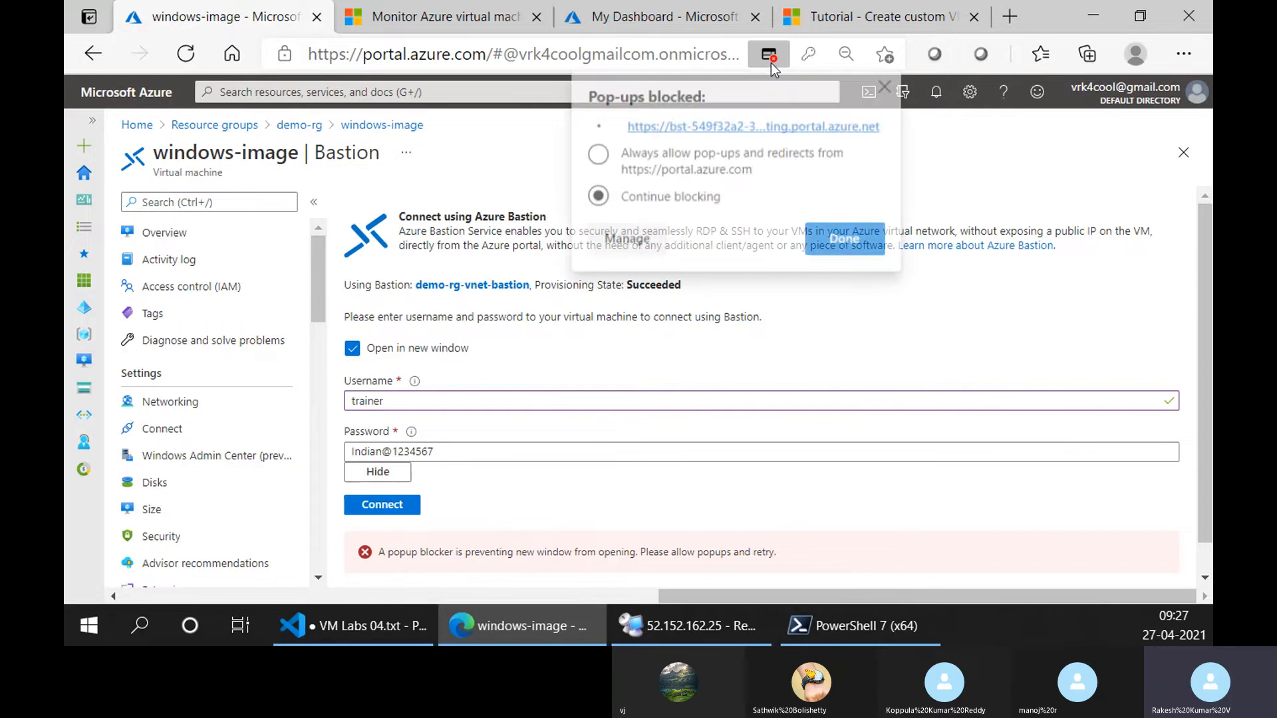
left_click(675, 172)
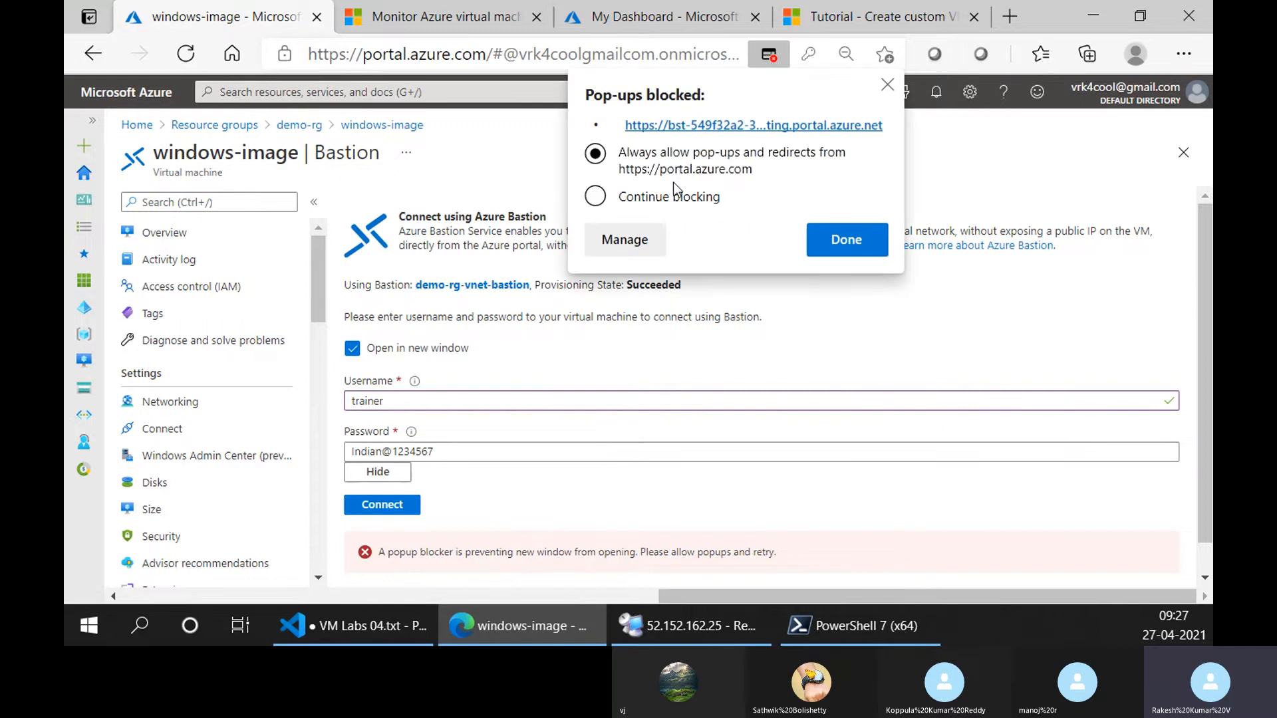
left_click(836, 251)
left_click(407, 513)
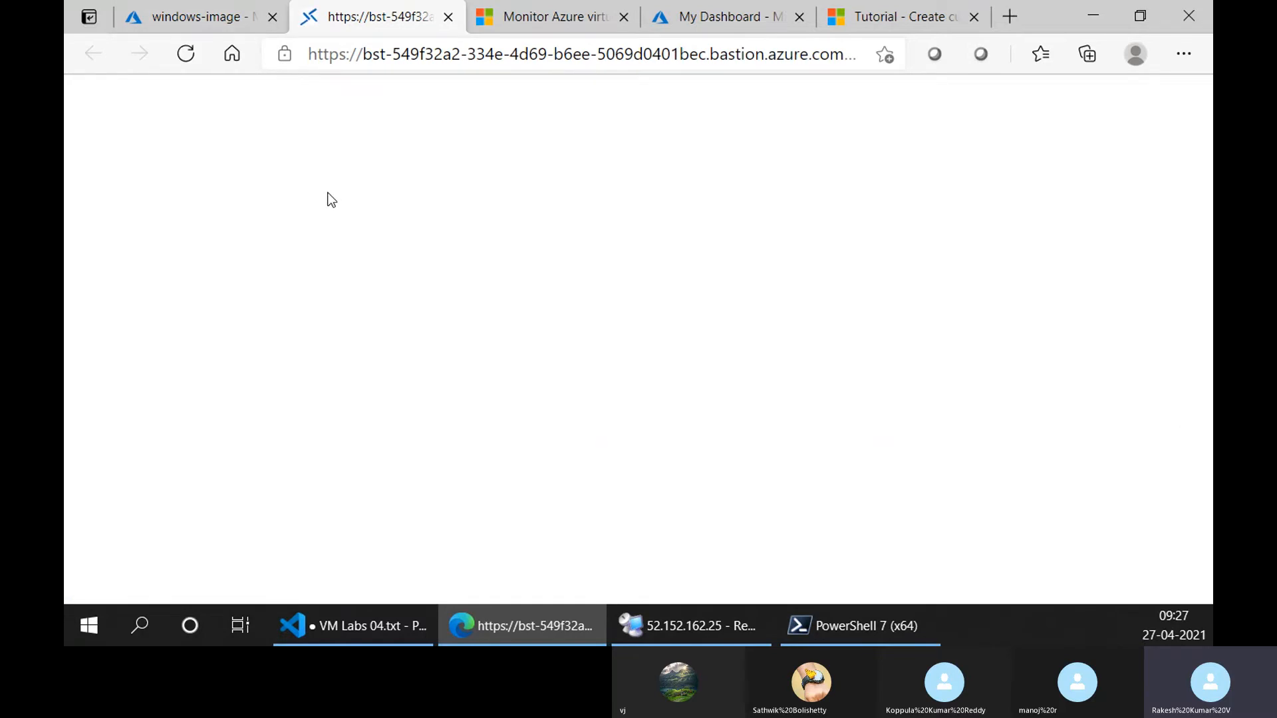
Inspect the Bastion session's web address and the inbound port rules in windows-image's networking settings.
left_click(318, 56)
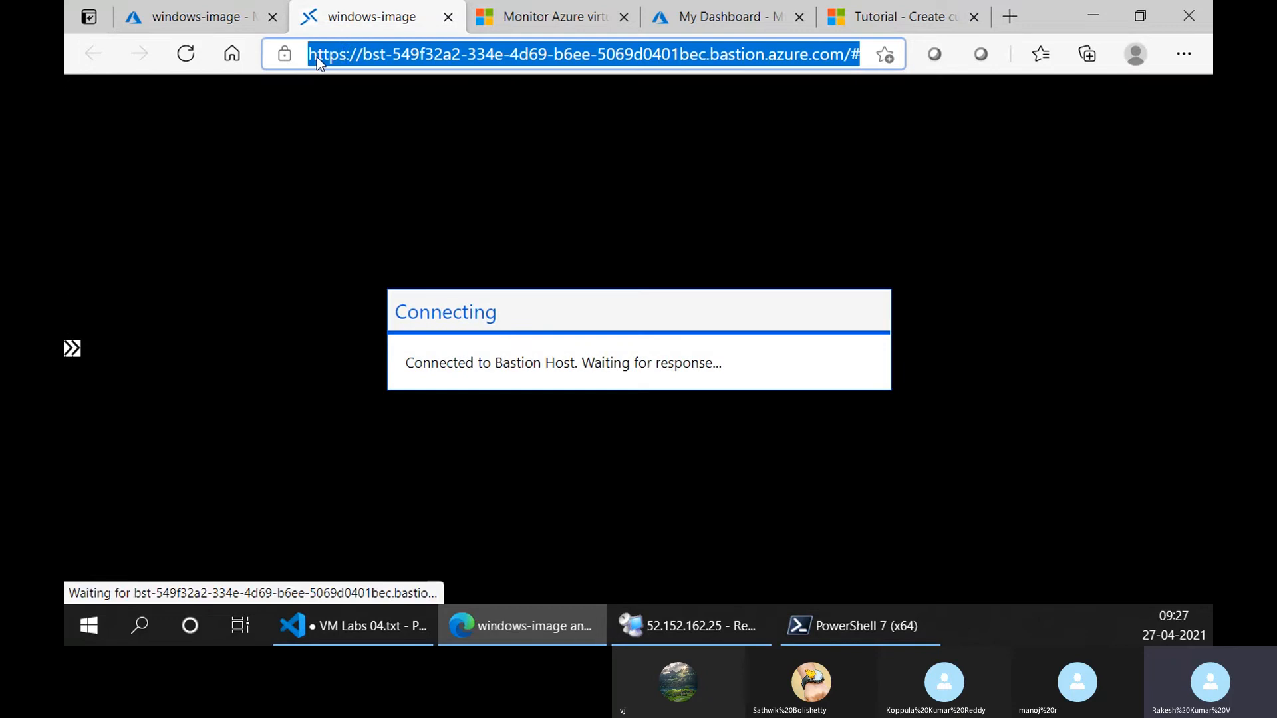
double_click(321, 56)
left_click(199, 18)
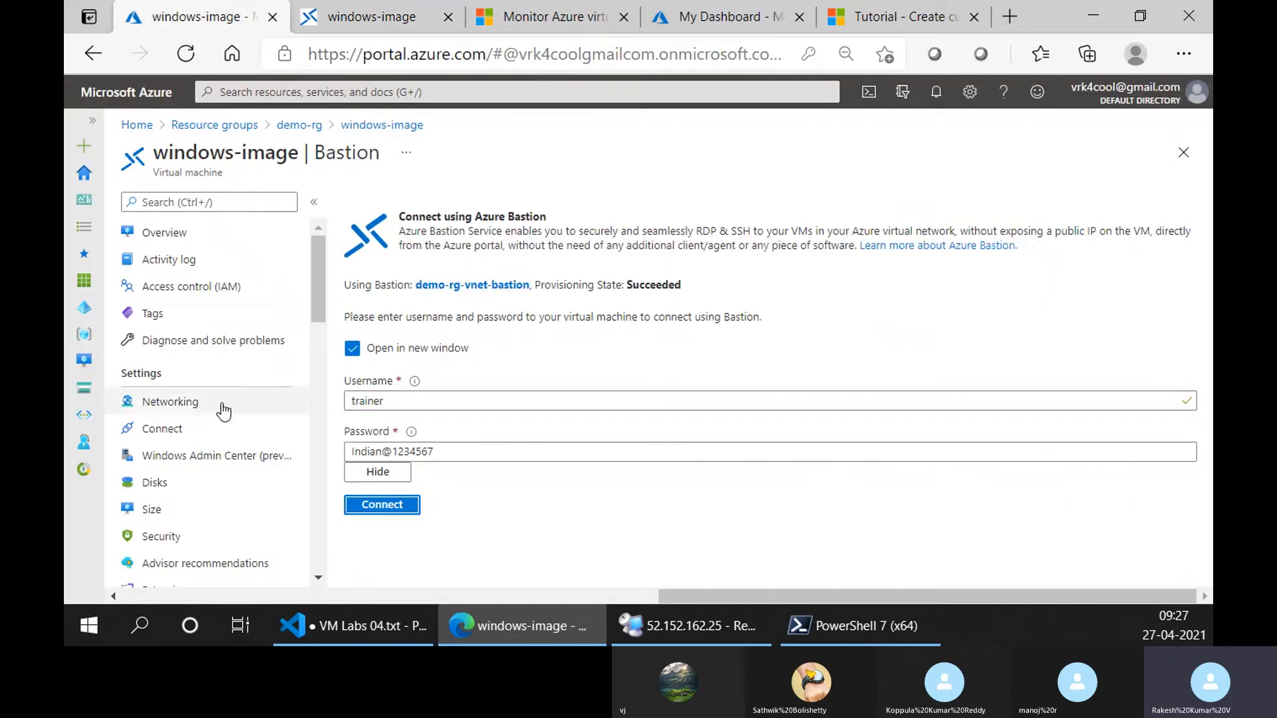
left_click(221, 407)
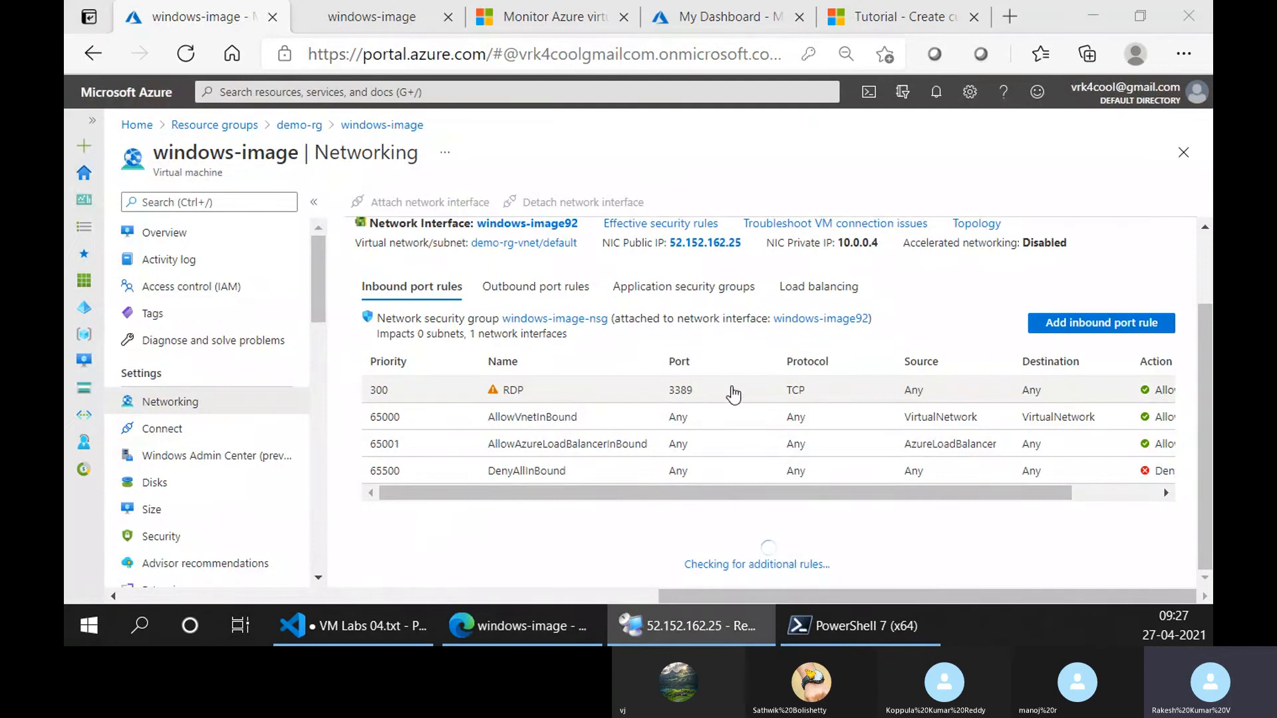
Return to the windows-image Bastion session, close Server Manager, and allow the session to access the clipboard.
left_click(373, 18)
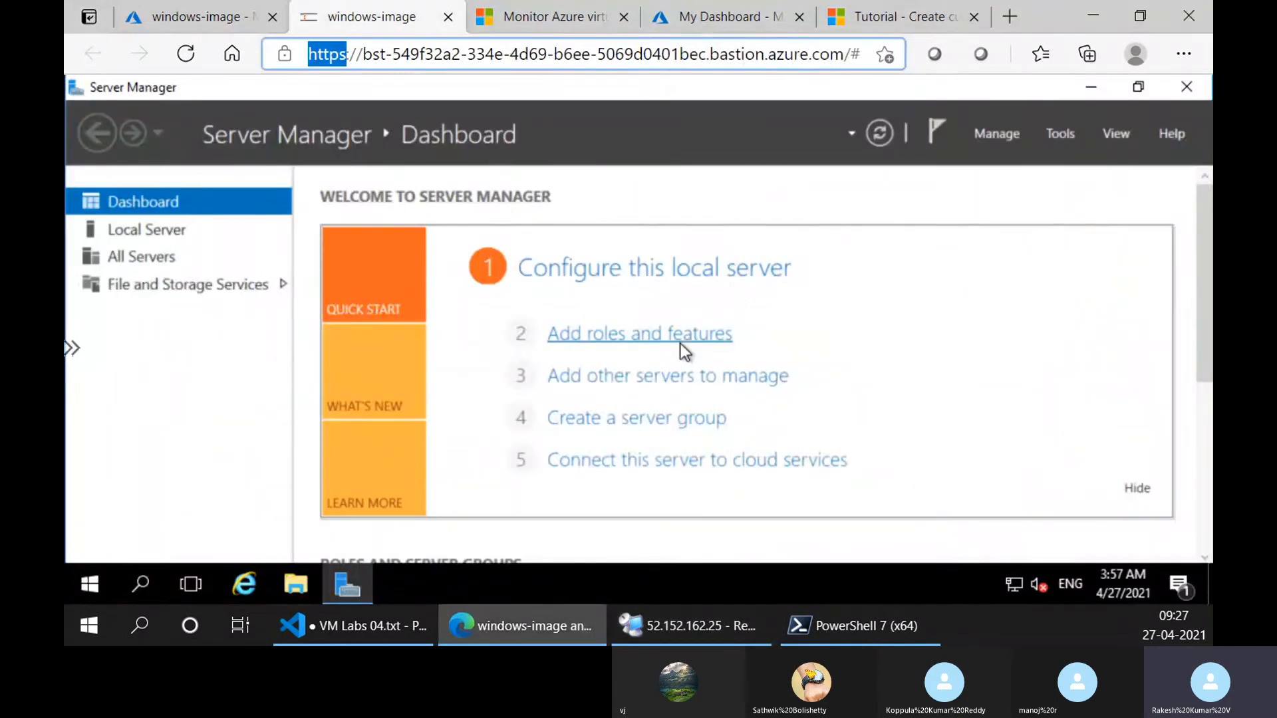
left_click(283, 14)
left_click(328, 20)
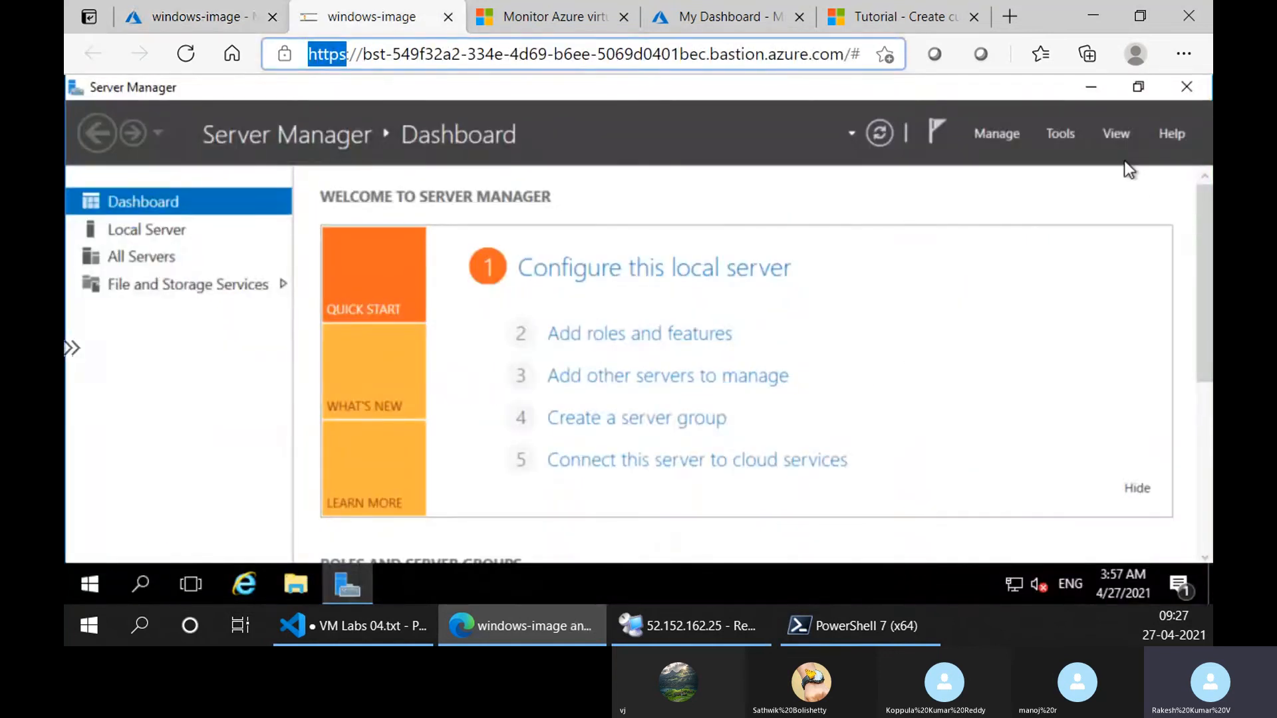
left_click(1187, 88)
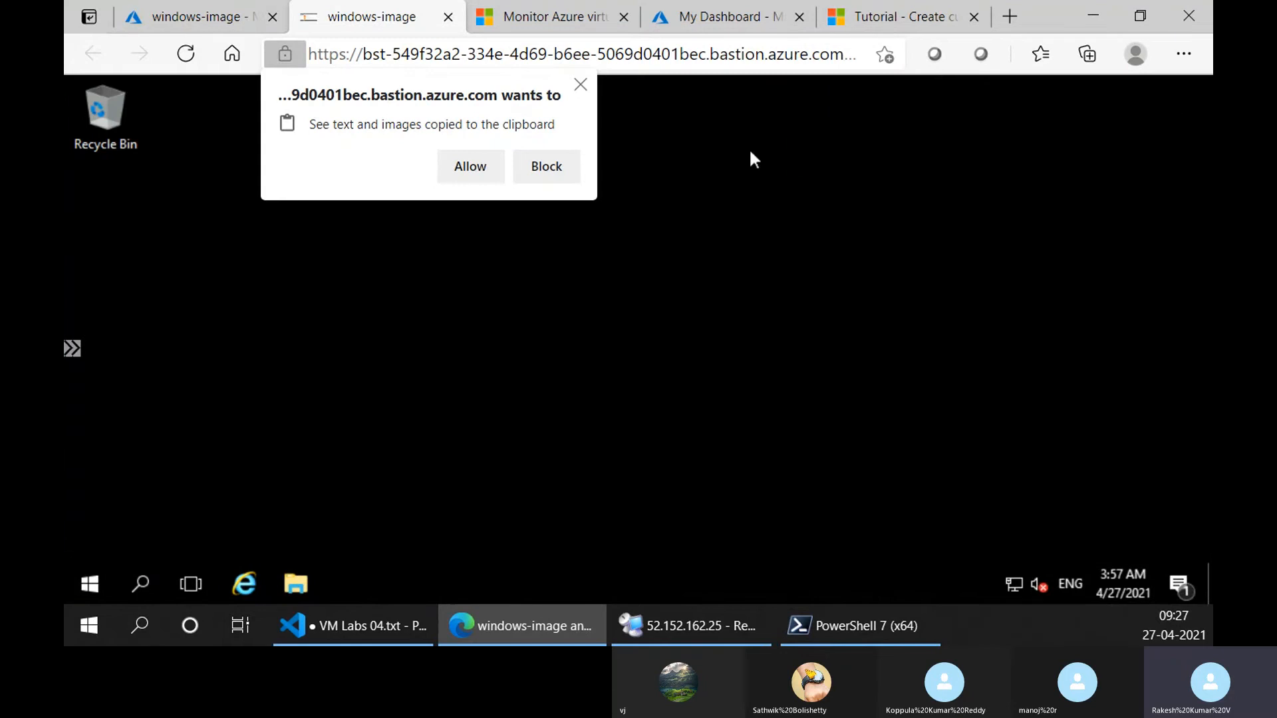
left_click(470, 167)
View the demo text file in folder1 under Documents on the remote VM, and close Notepad and File Explorer.
left_click(97, 576)
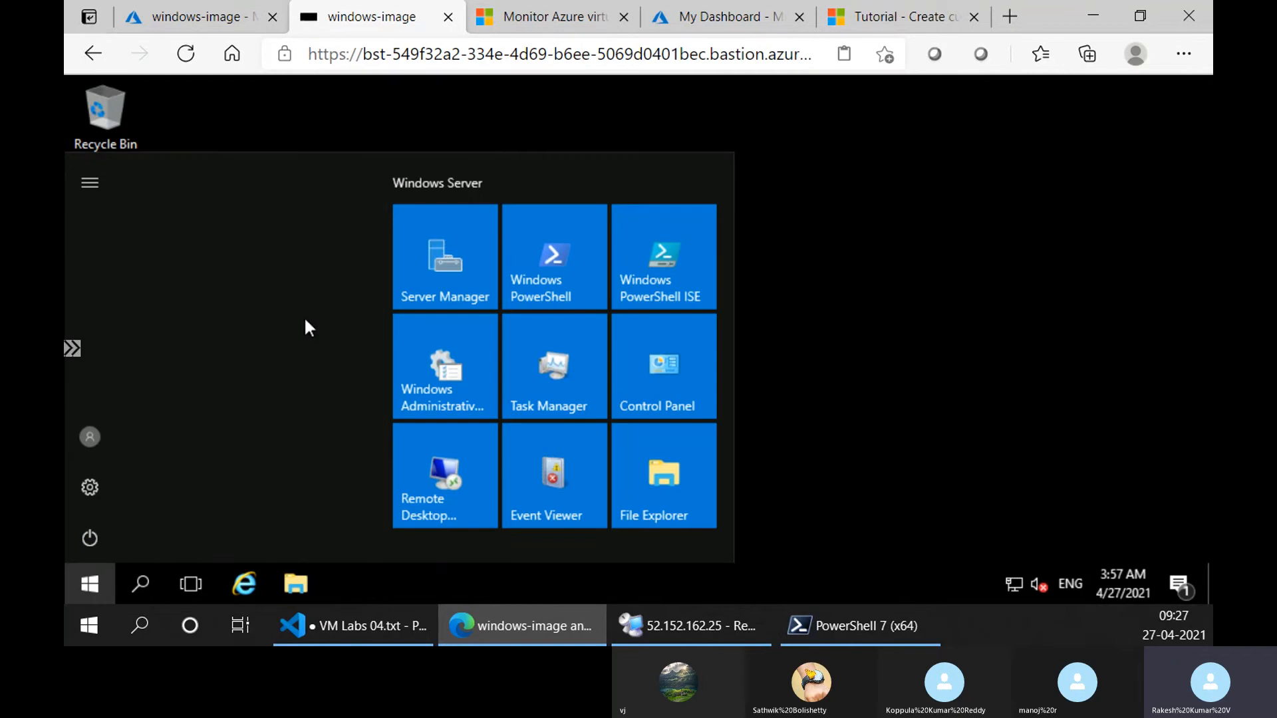
left_click(282, 570)
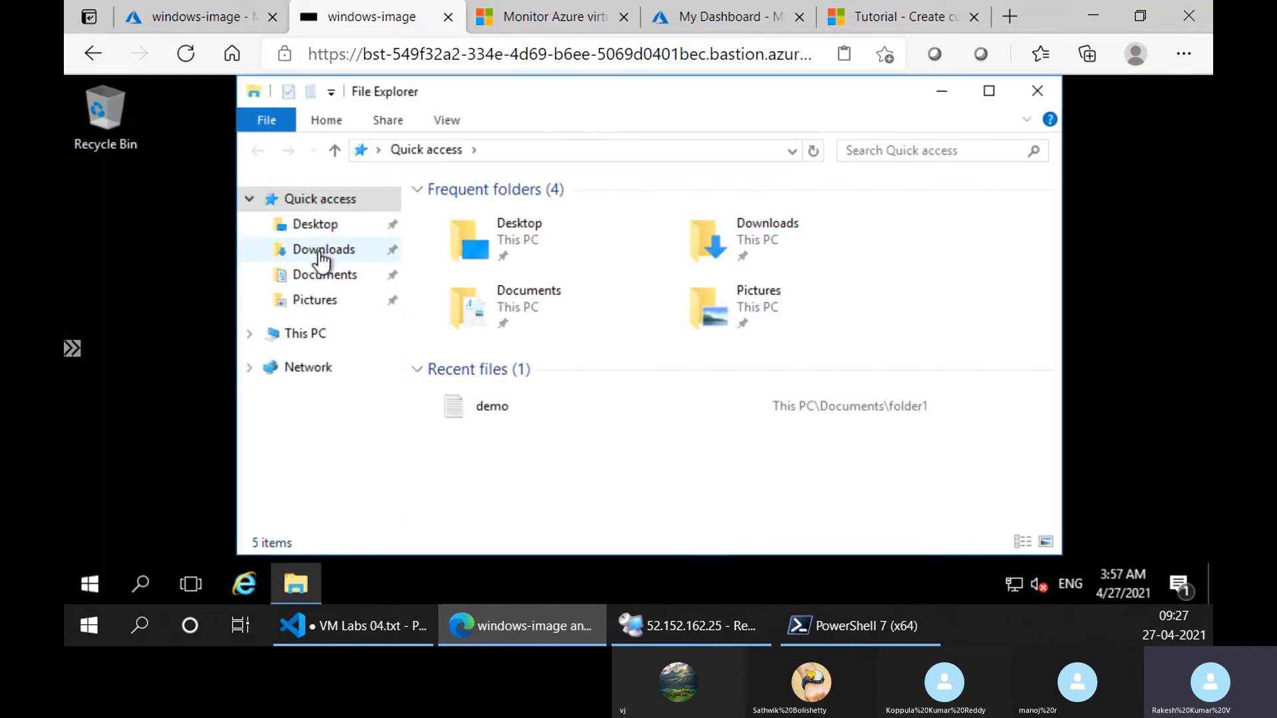
left_click(322, 275)
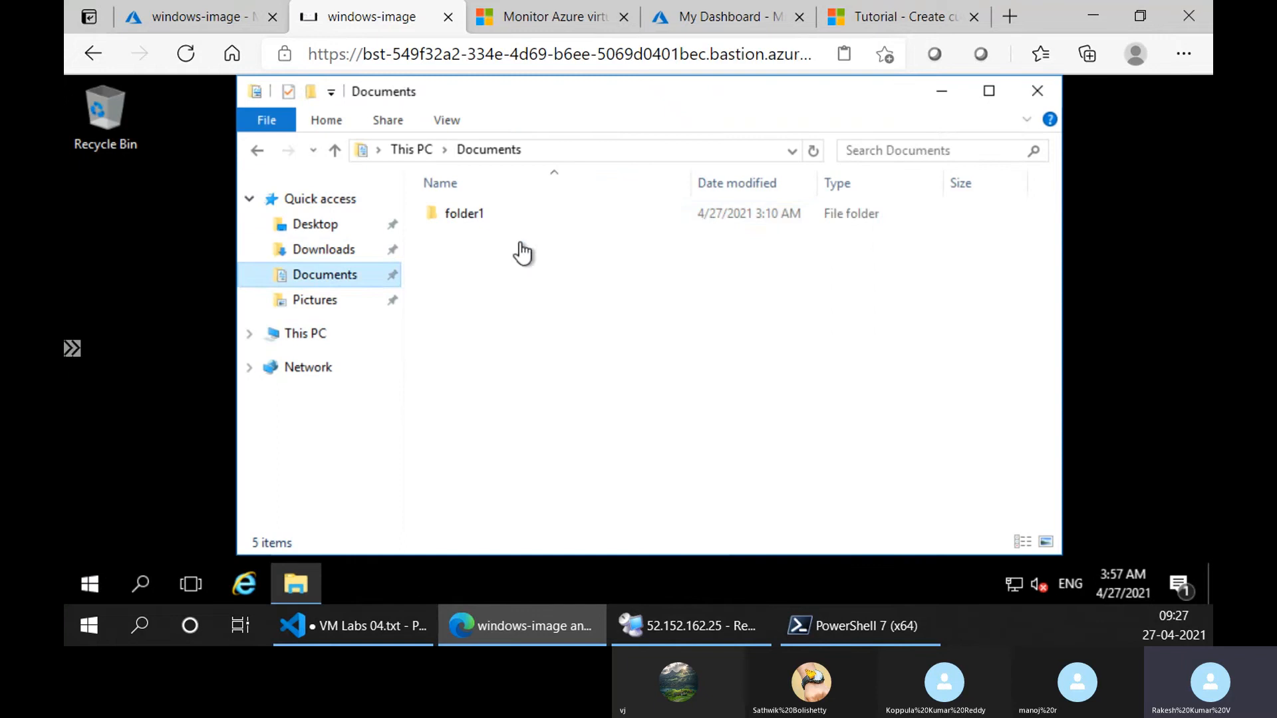
double_click(538, 214)
double_click(538, 214)
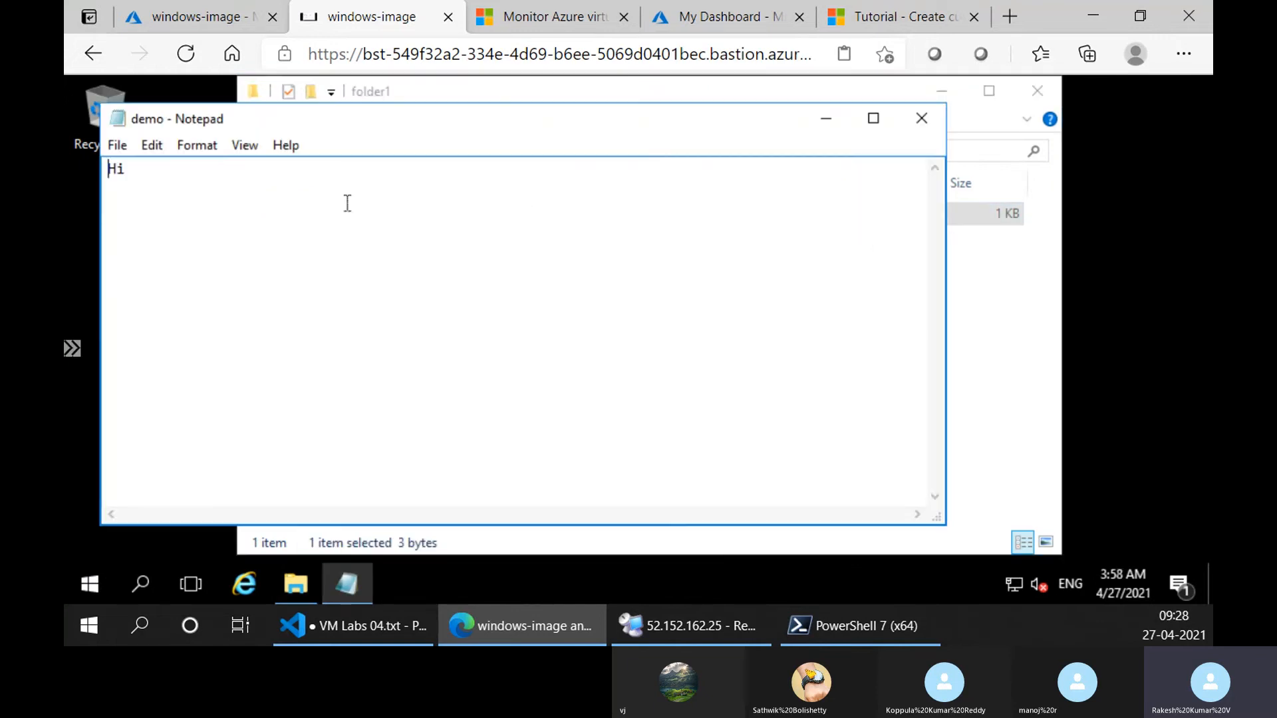
left_click(921, 118)
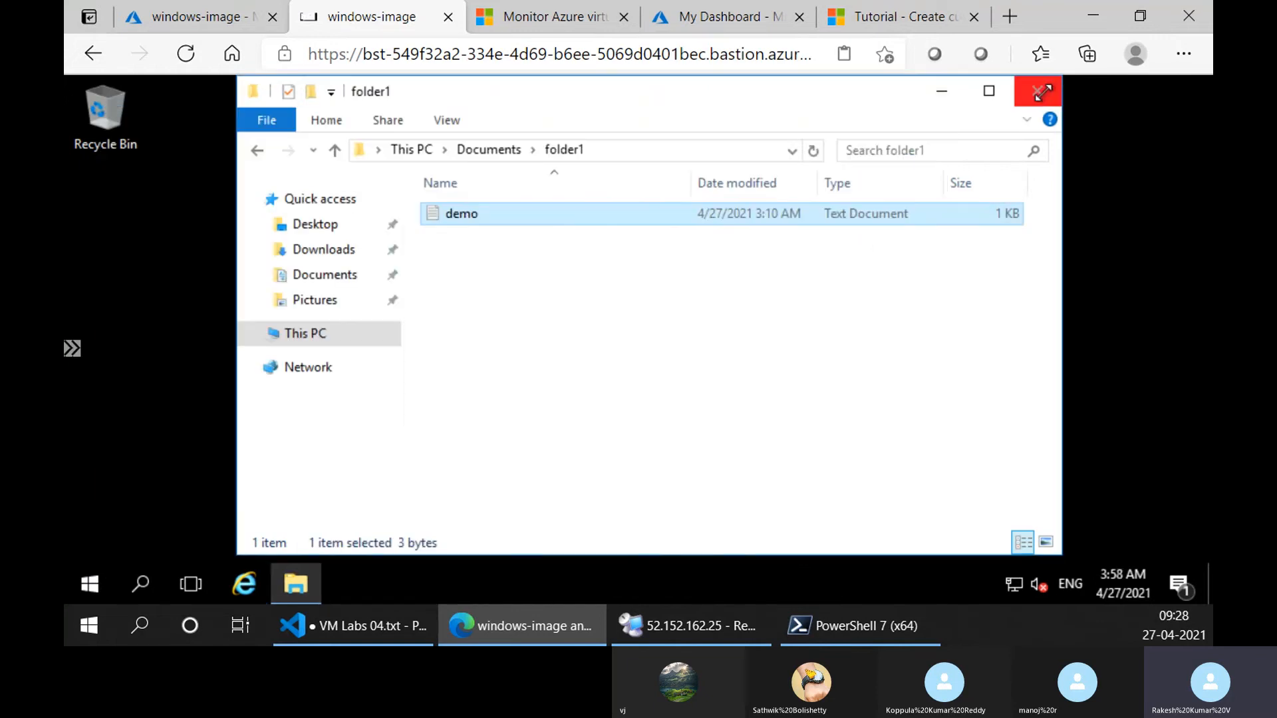
left_click(1038, 90)
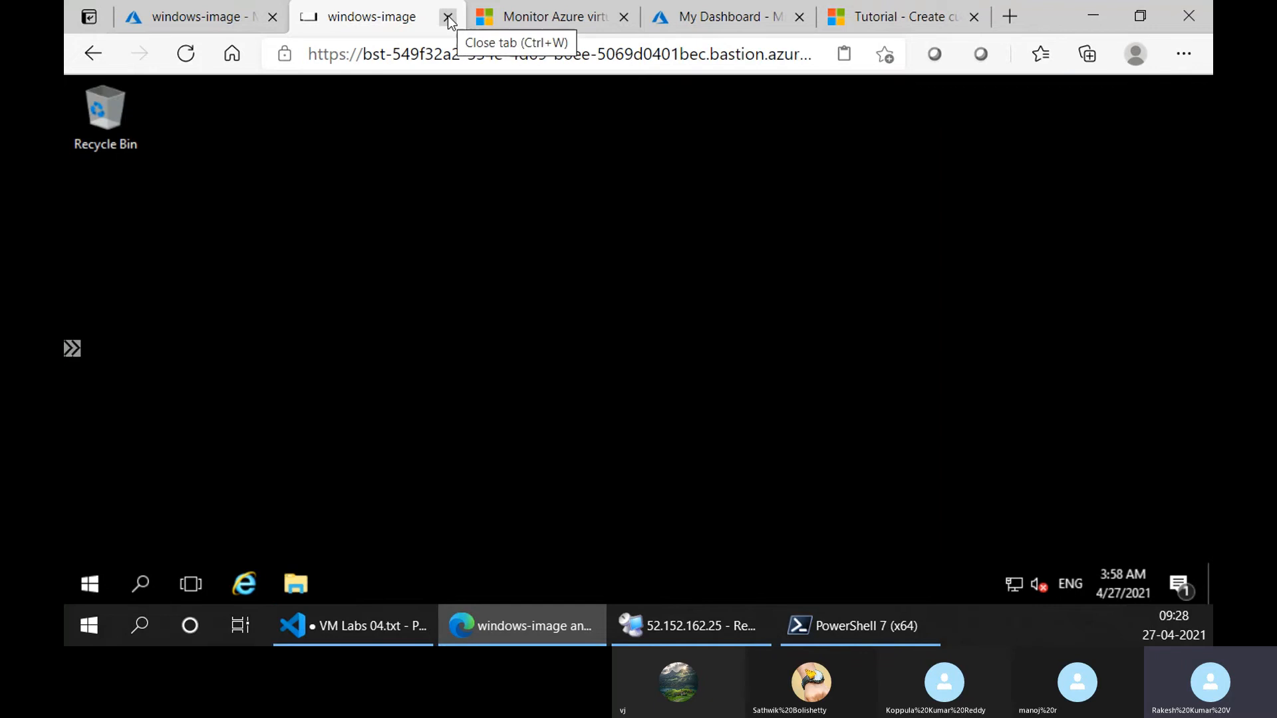
Review the Bastion connection option for windows-image in the Azure portal and return to the VM's overview.
left_click(181, 16)
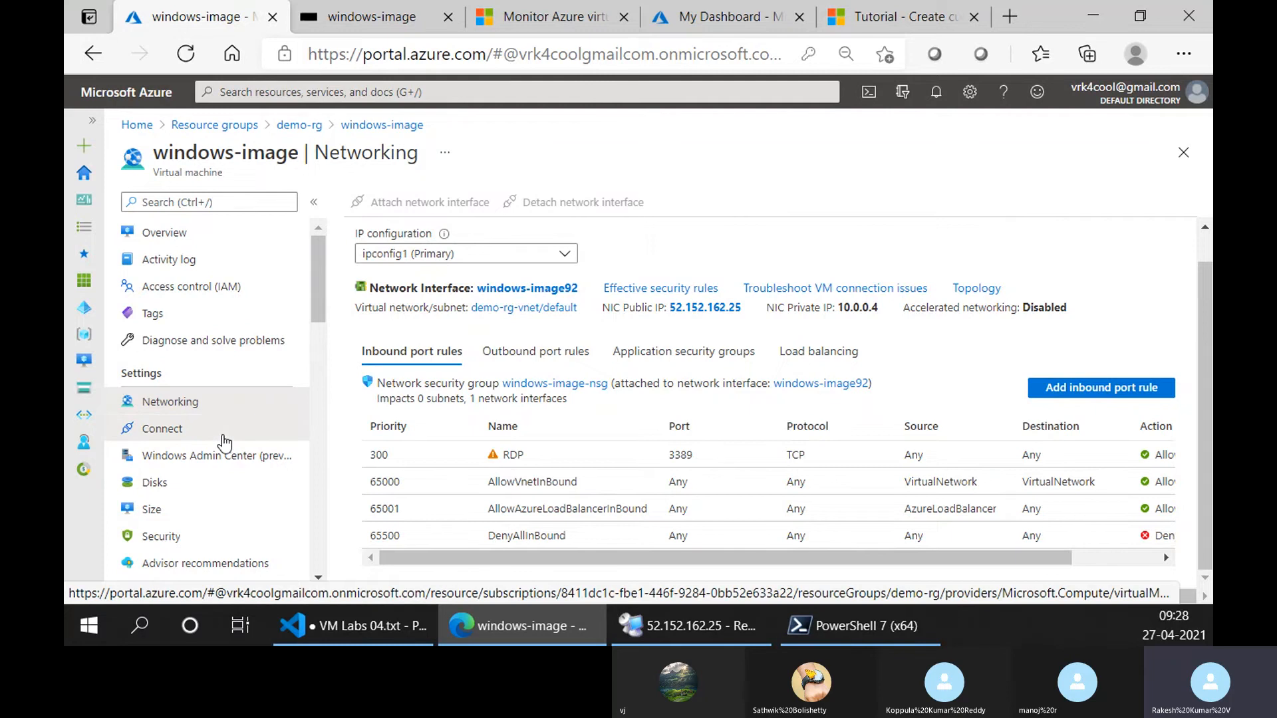
left_click(225, 443)
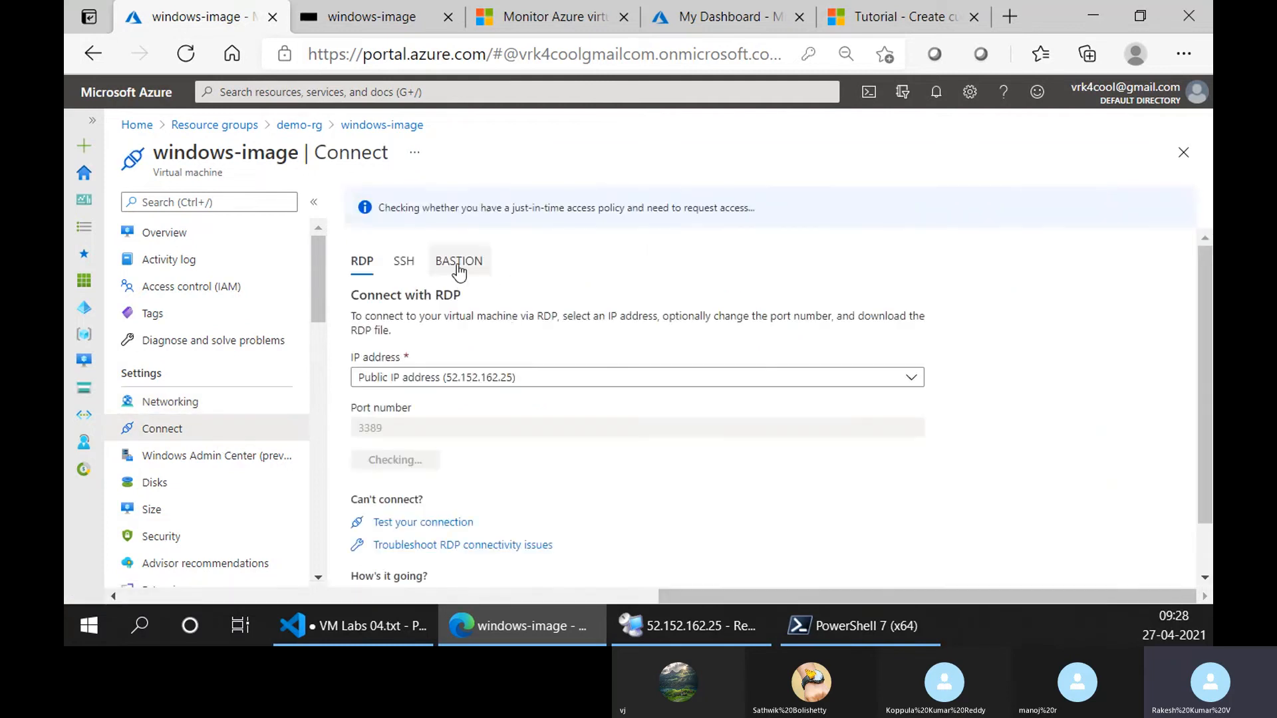
left_click(458, 261)
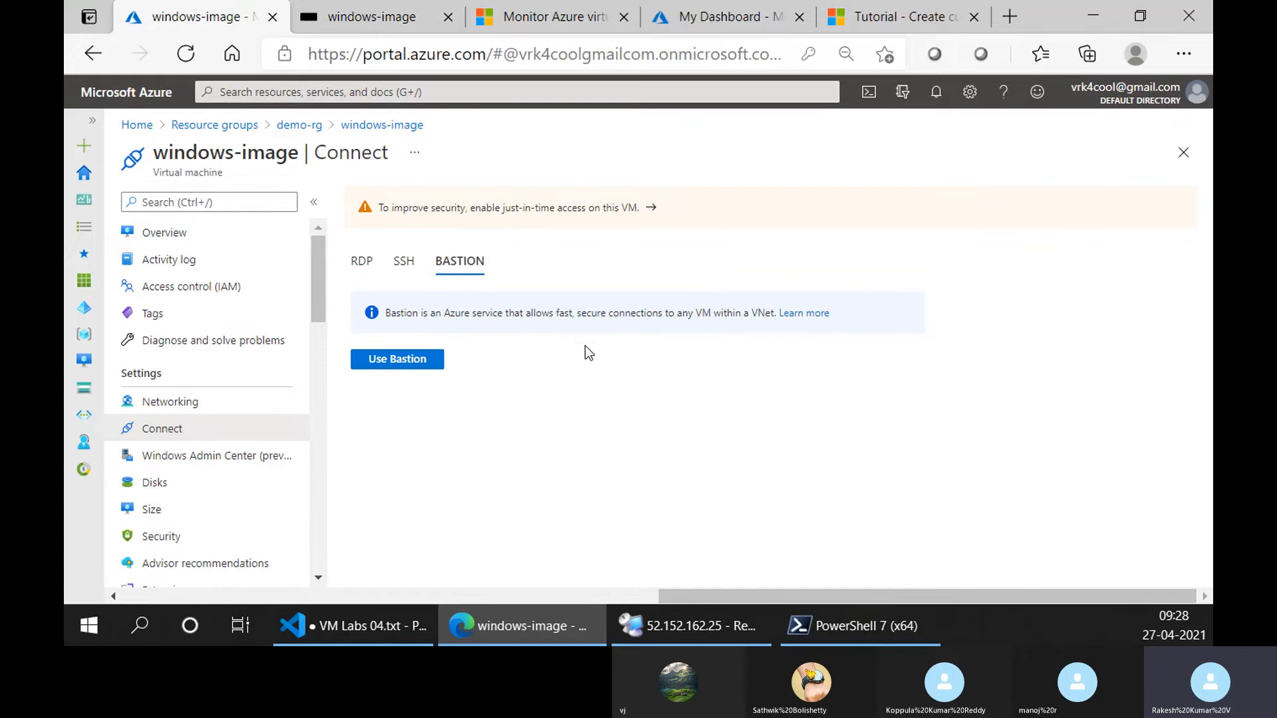
left_click(277, 234)
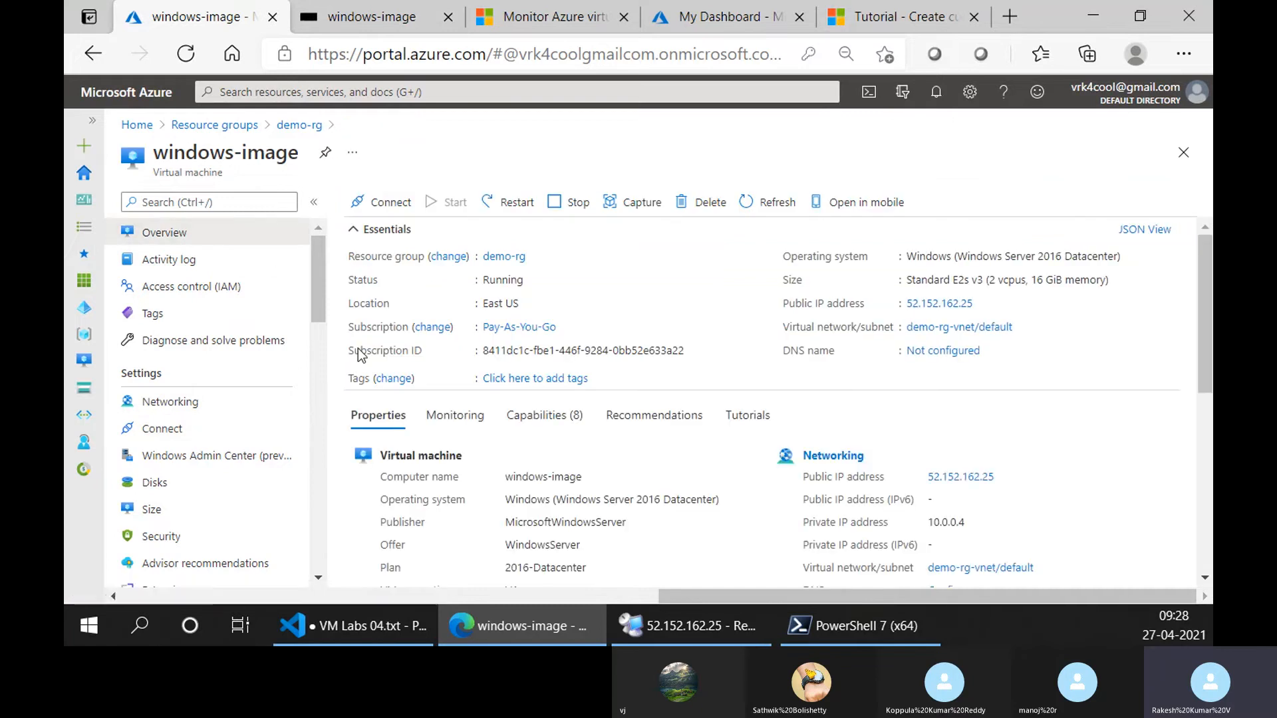
Check the https address of the windows-image Bastion session and close the session.
left_click(397, 12)
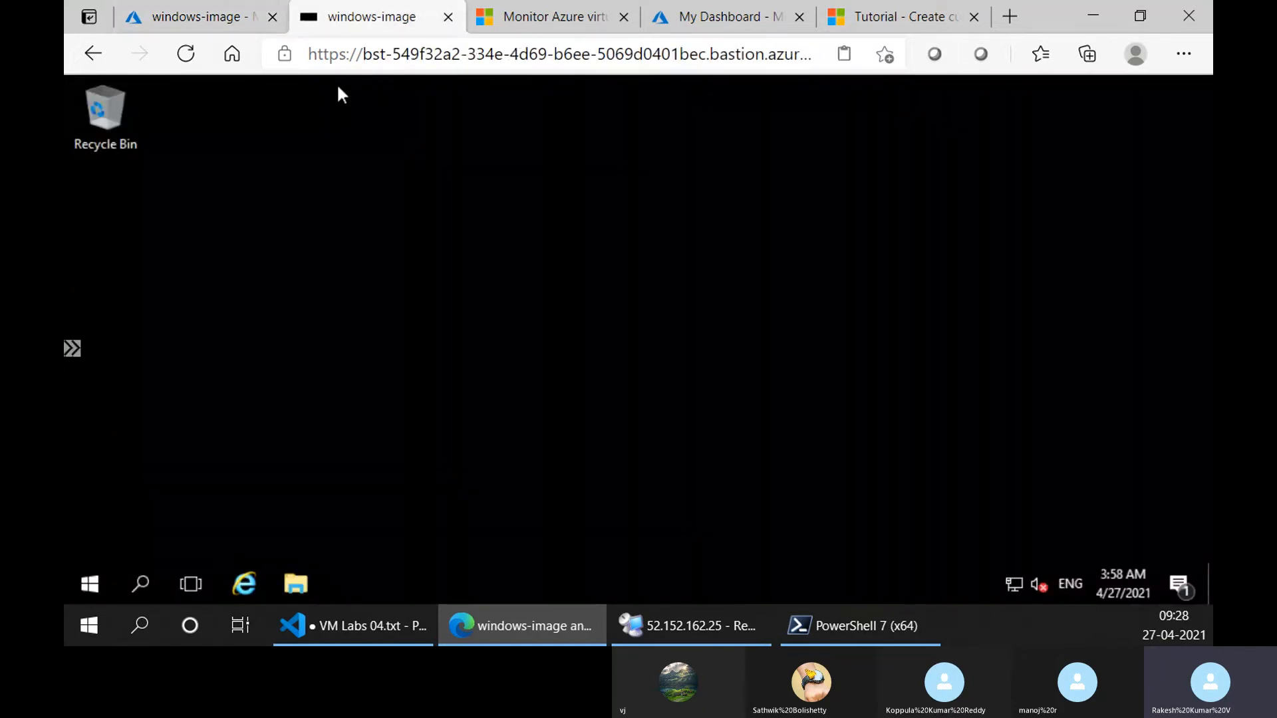
double_click(340, 59)
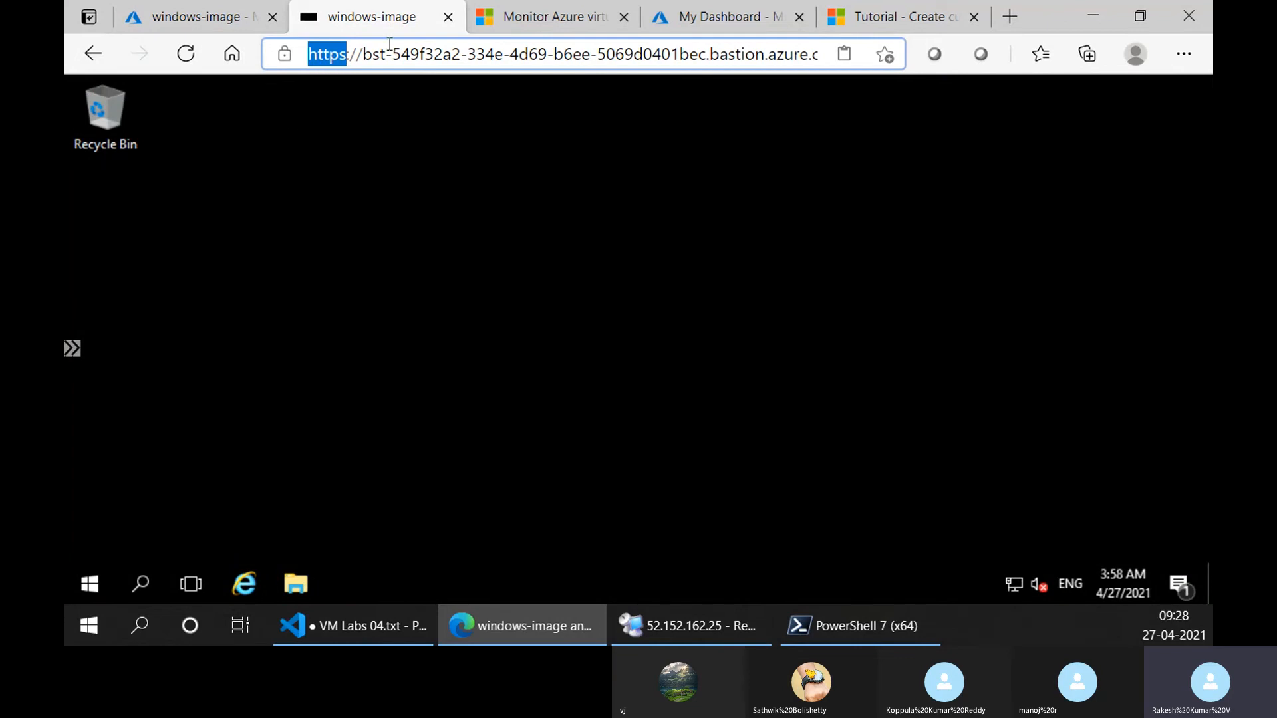
left_click(449, 17)
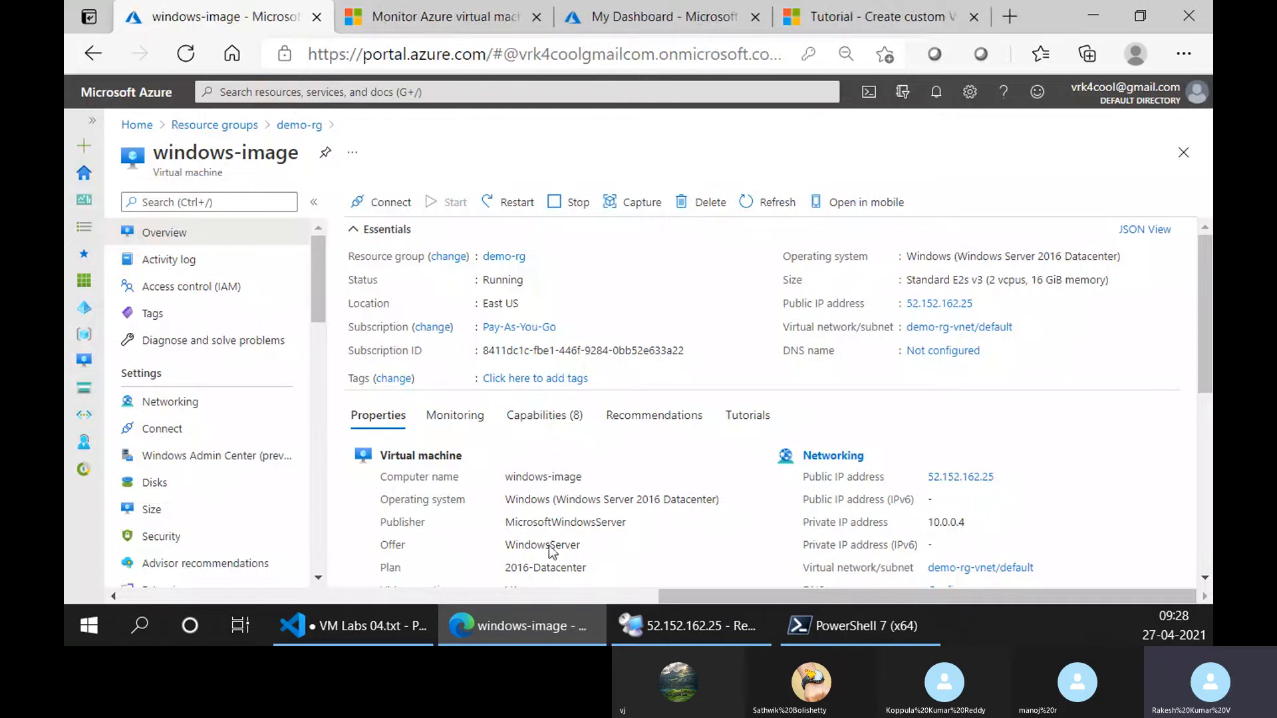
Switch to Visual Studio Code and add "- done" to the Azure Bastion service line in VM Labs 04.txt.
left_click(353, 626)
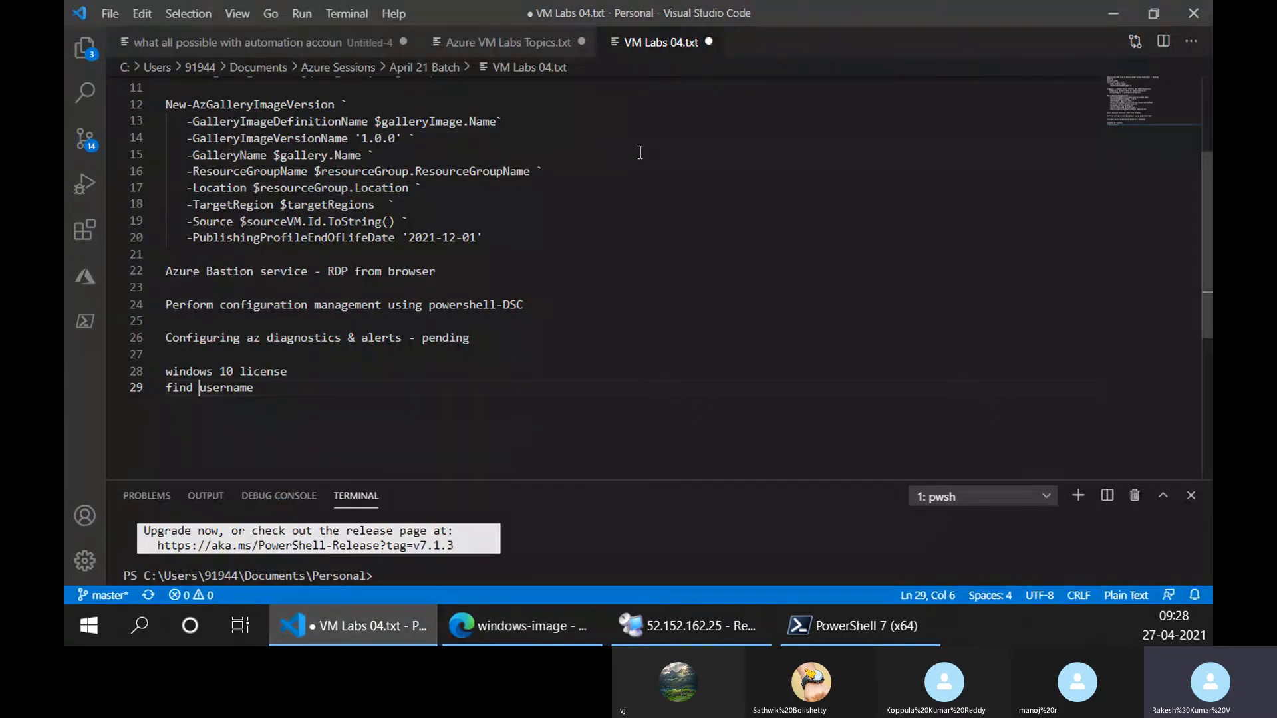
scroll(640, 152, "up", 3)
scroll(513, 251, "down", 6)
scroll(502, 274, "up", 3)
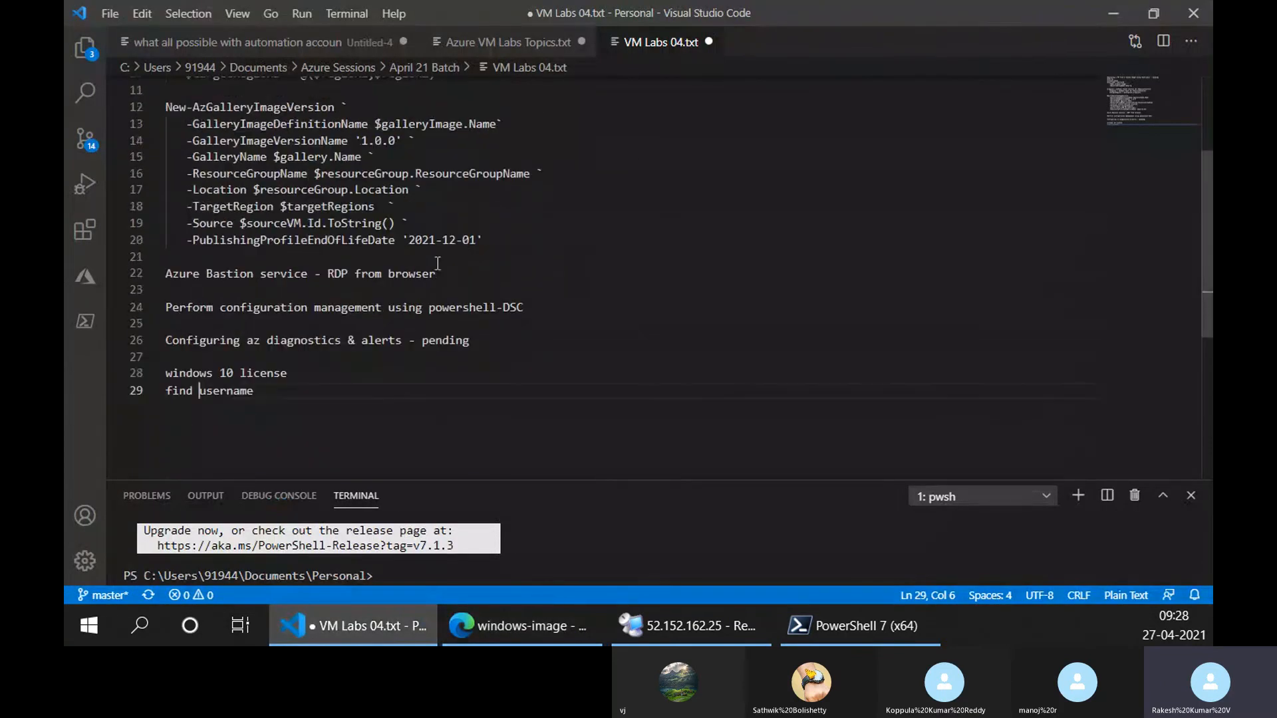
left_click(437, 273)
type("- ")
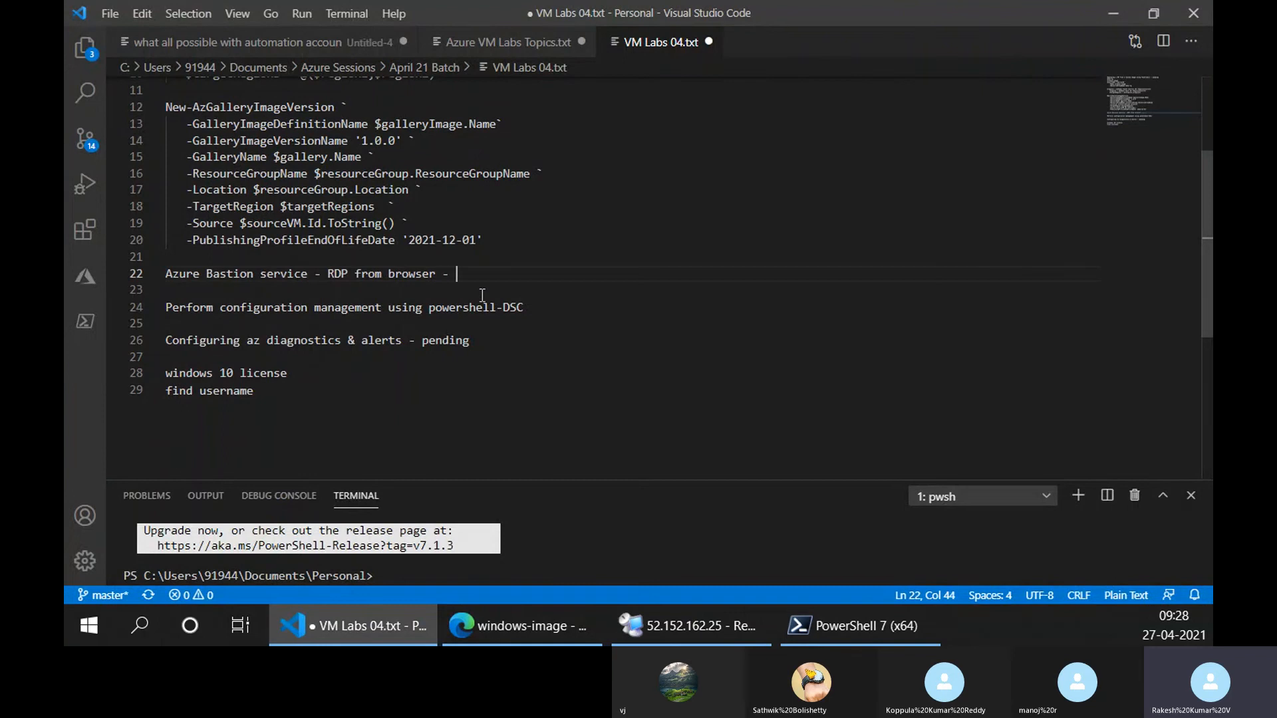
type("done")
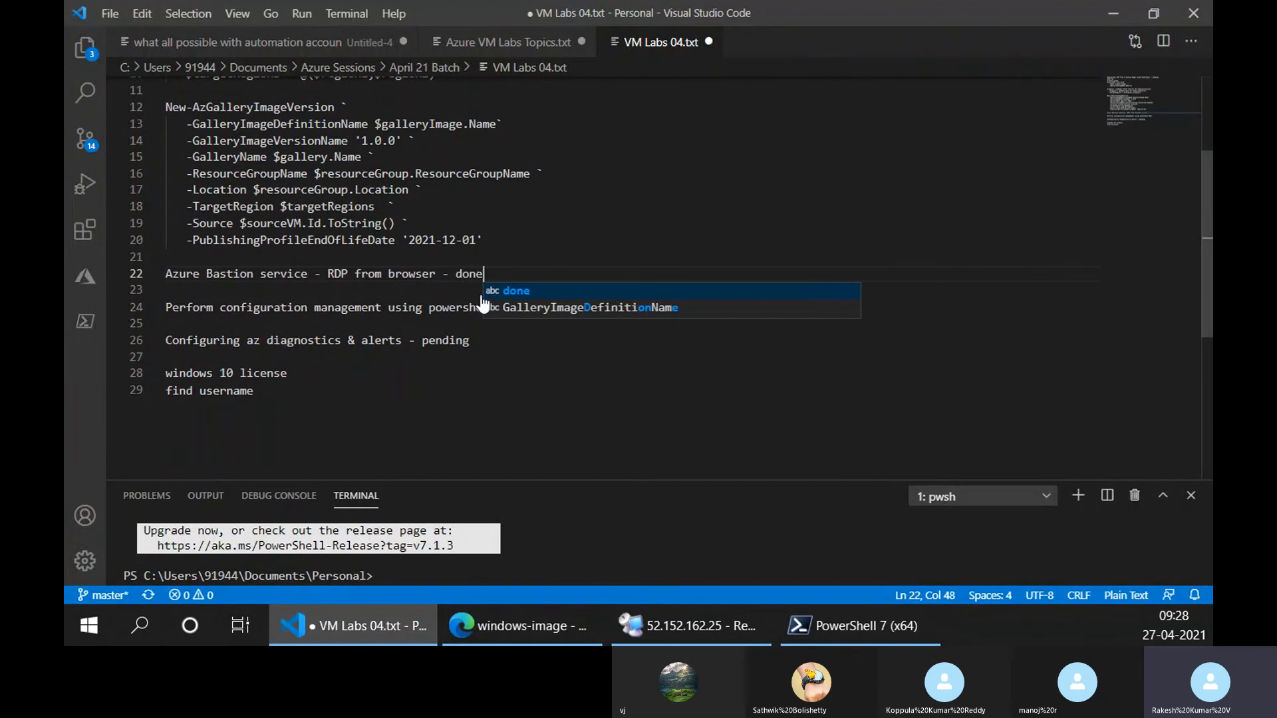
Add "- done" to the Azure Bastion service line in Azure VM Labs Topics.txt.
left_click(518, 44)
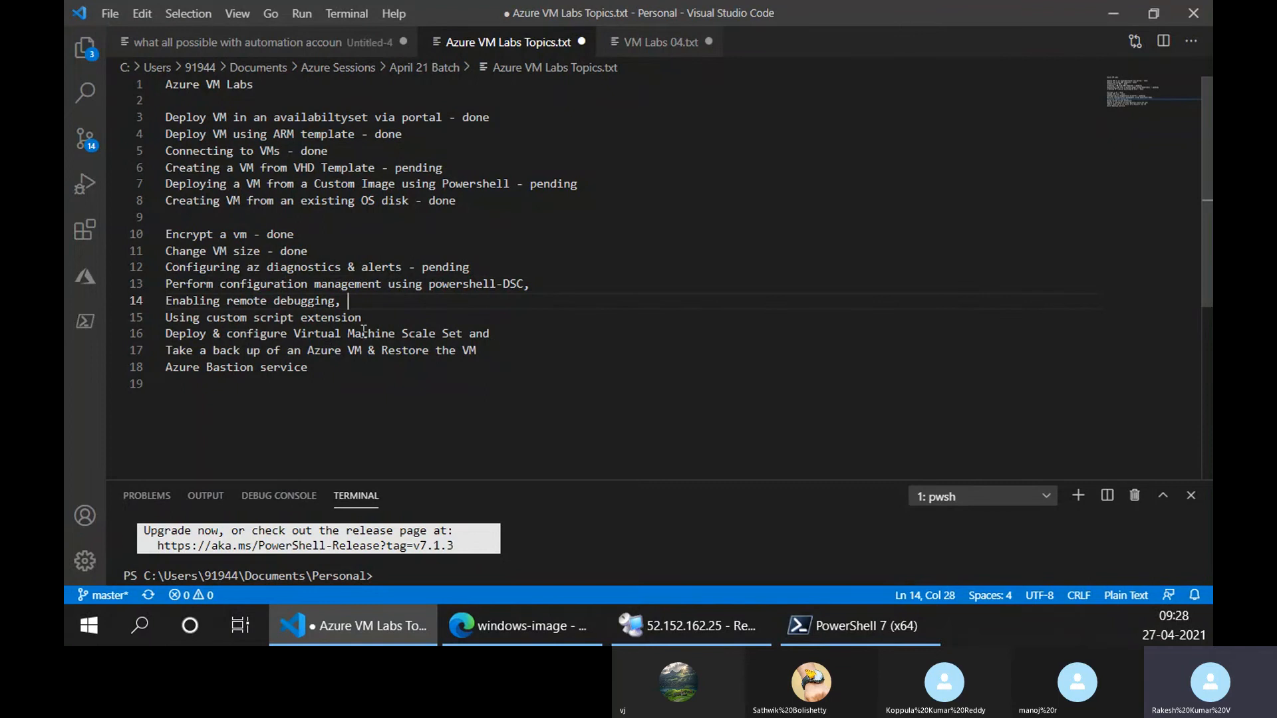
left_click(339, 367)
type("-done")
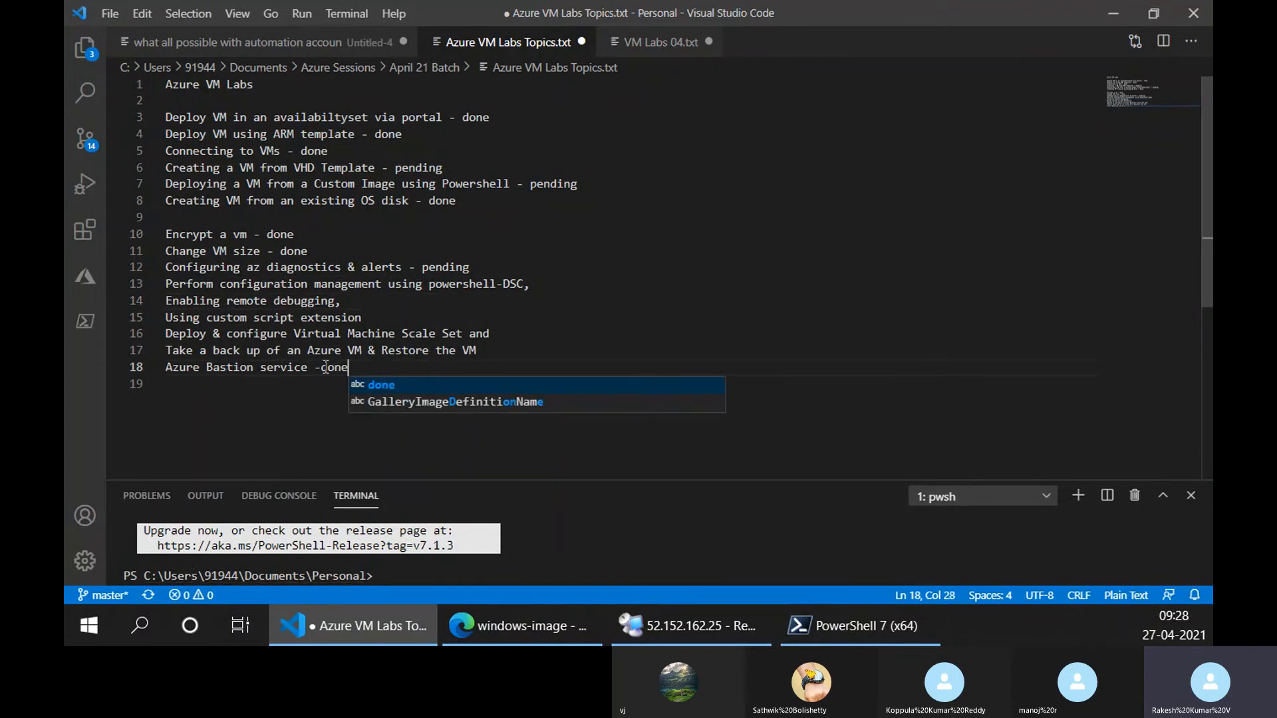
left_click(321, 367)
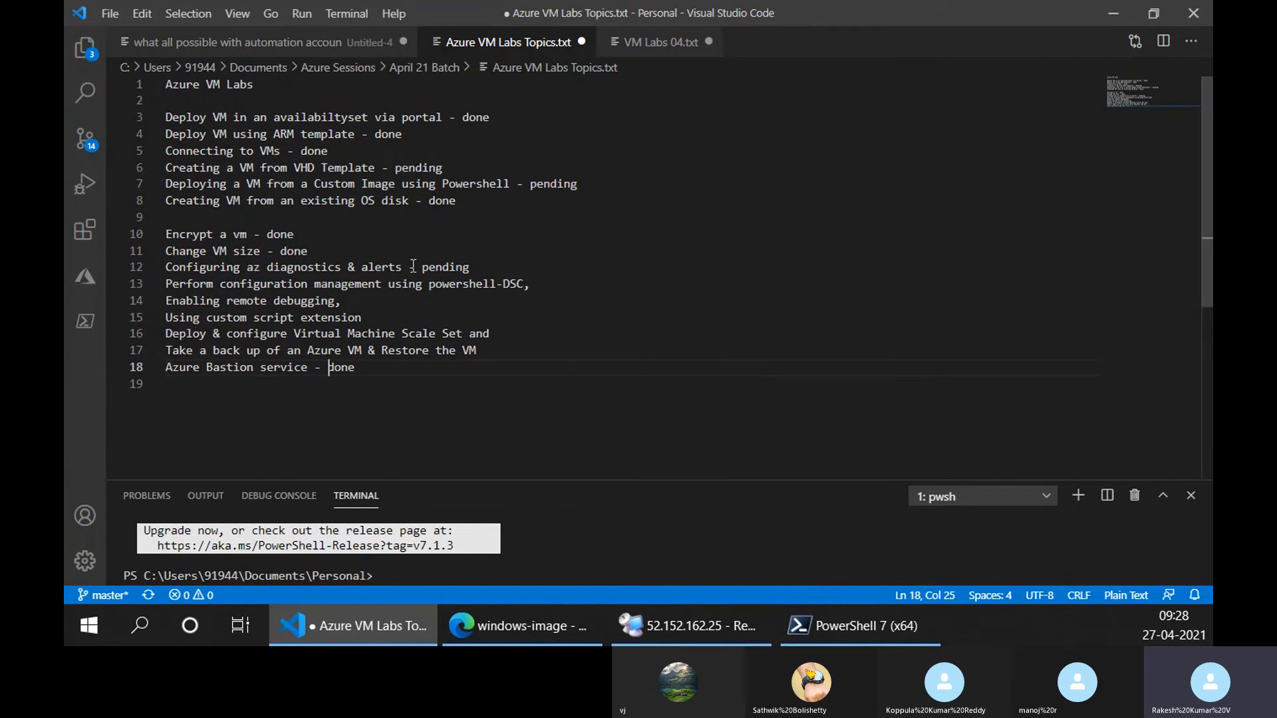
Change the status of "Configuring az diagnostics & alerts" to done in the topics list.
left_click(443, 267)
double_click(443, 267)
type("done")
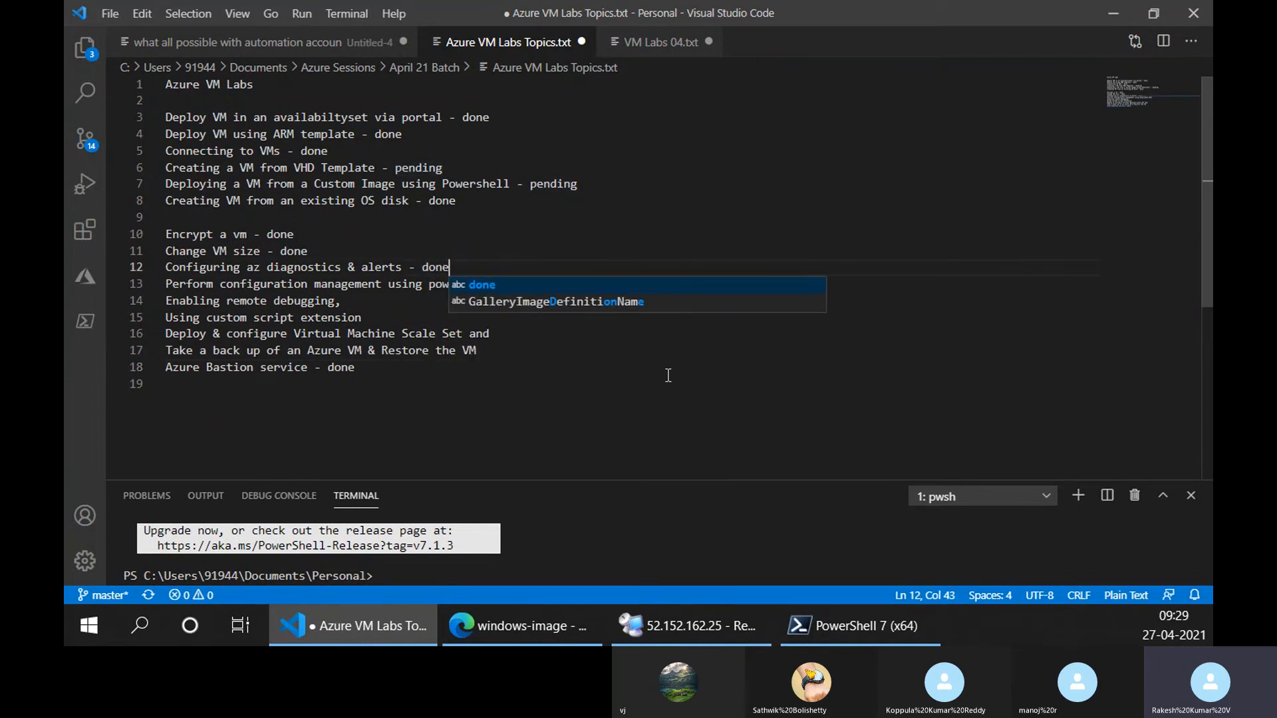
left_click(377, 304)
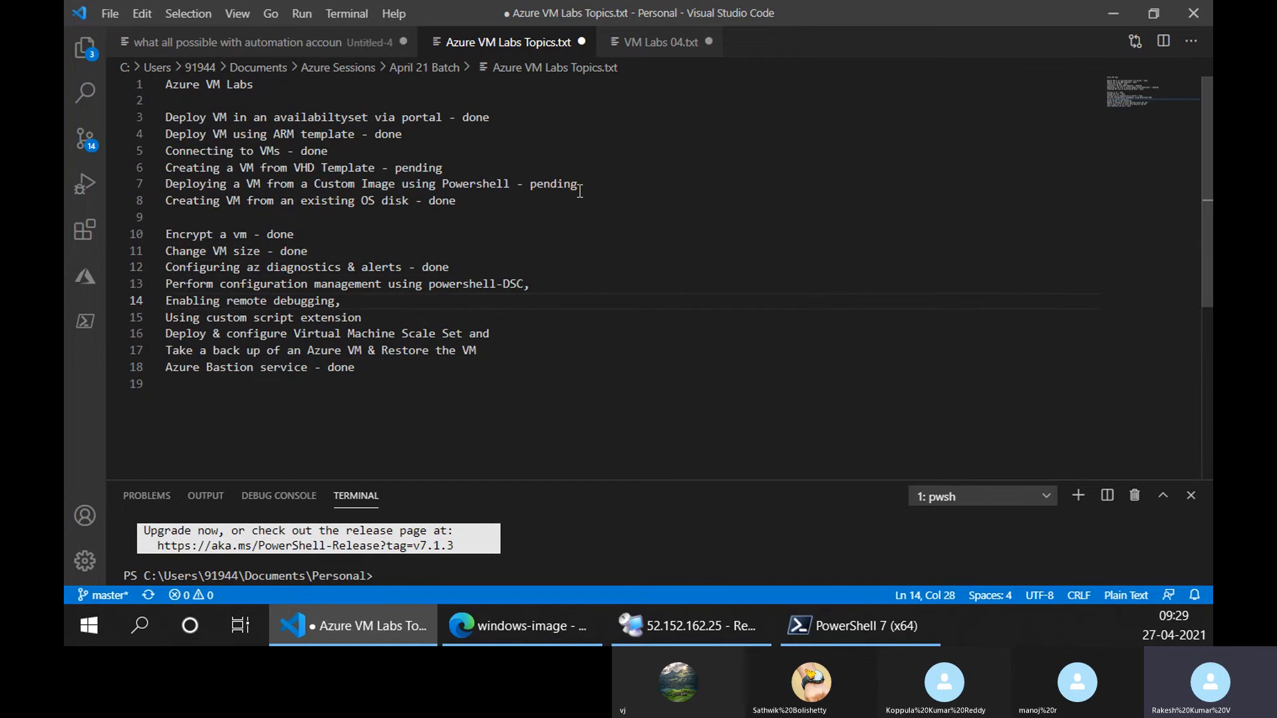
Change the status of "Deploying a VM from a Custom Image using Powershell" to done in the topics list.
double_click(555, 185)
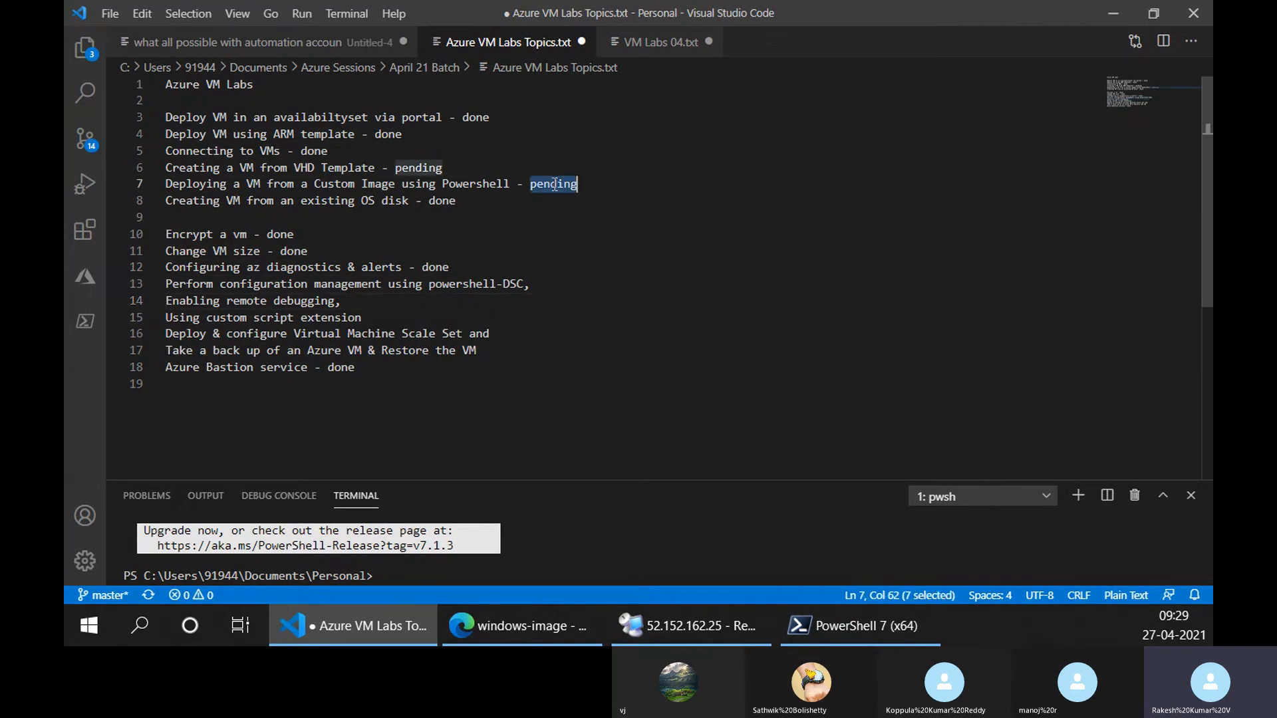
type("done")
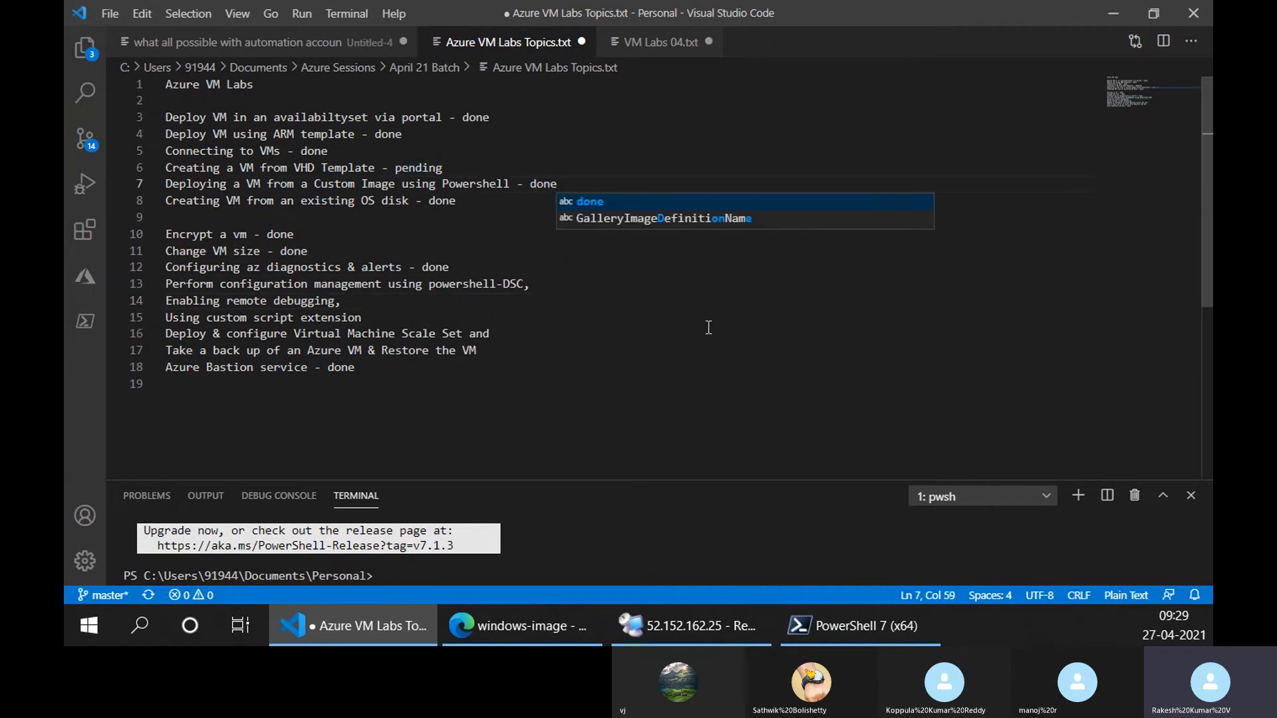
Switch to Edge and open myImageDefinition in the myGallery shared image gallery of the myGalleryRG resource group.
left_click(474, 628)
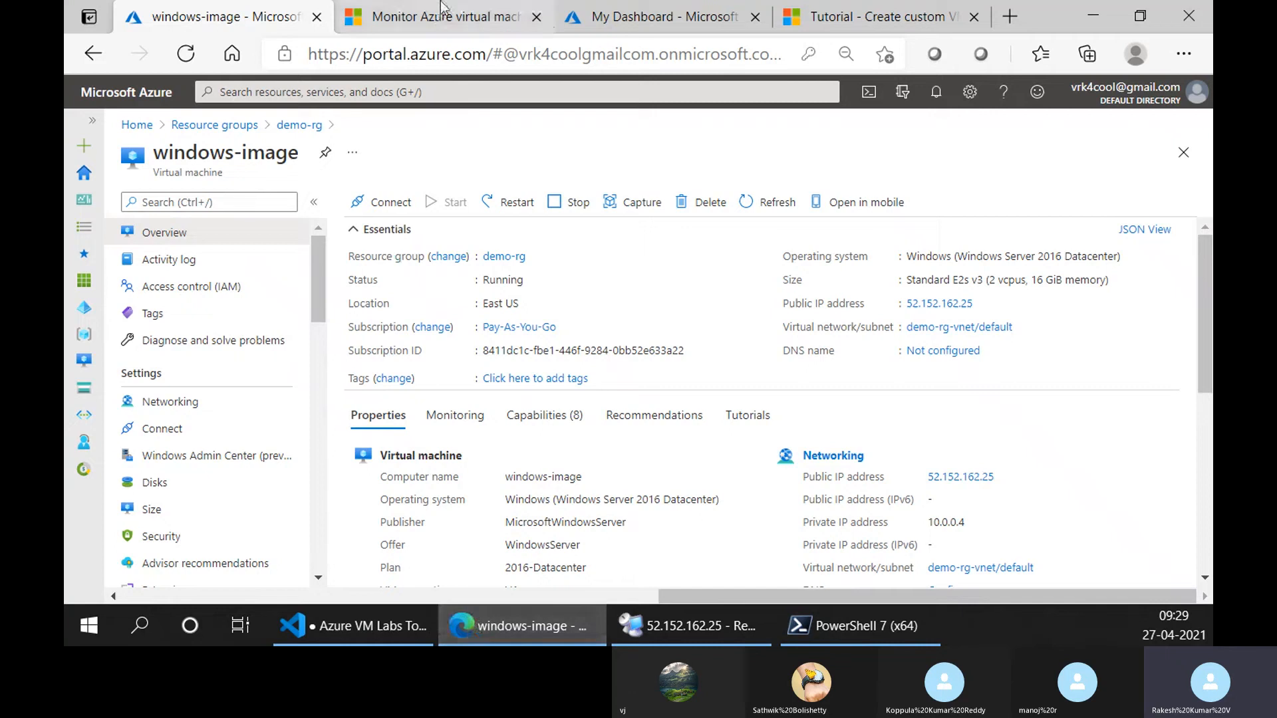
left_click(432, 17)
left_click(220, 16)
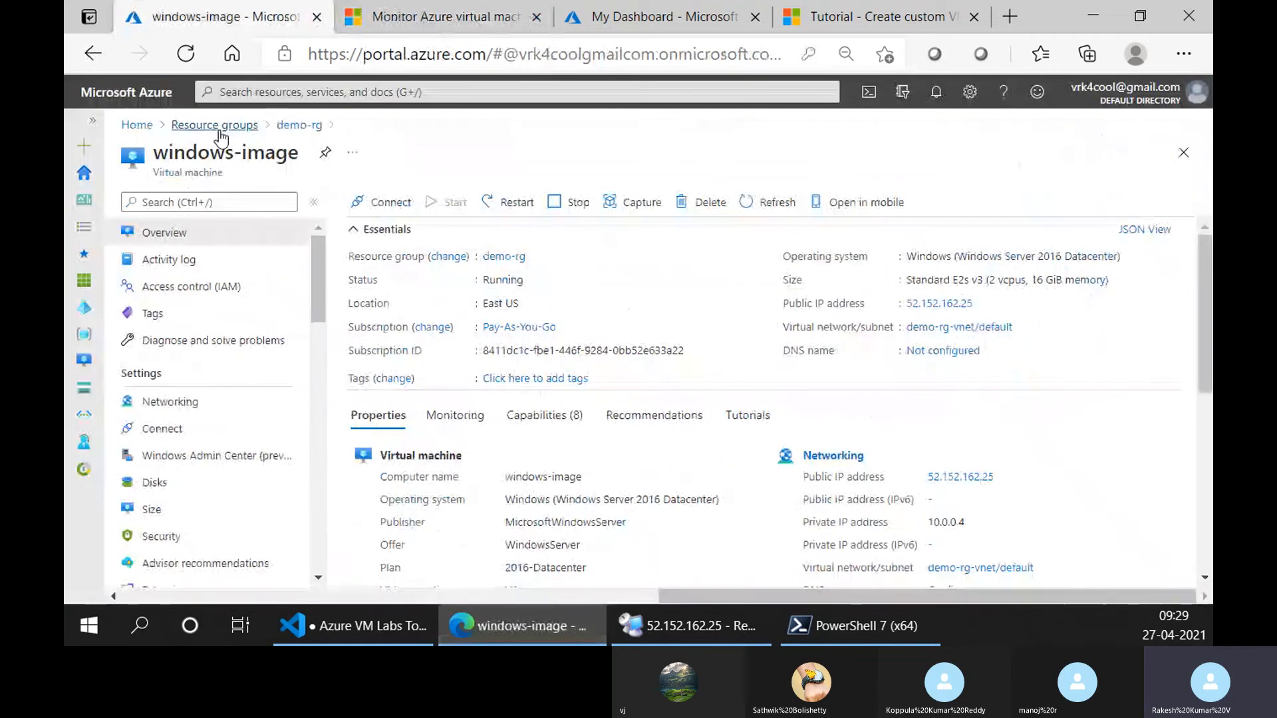
left_click(285, 126)
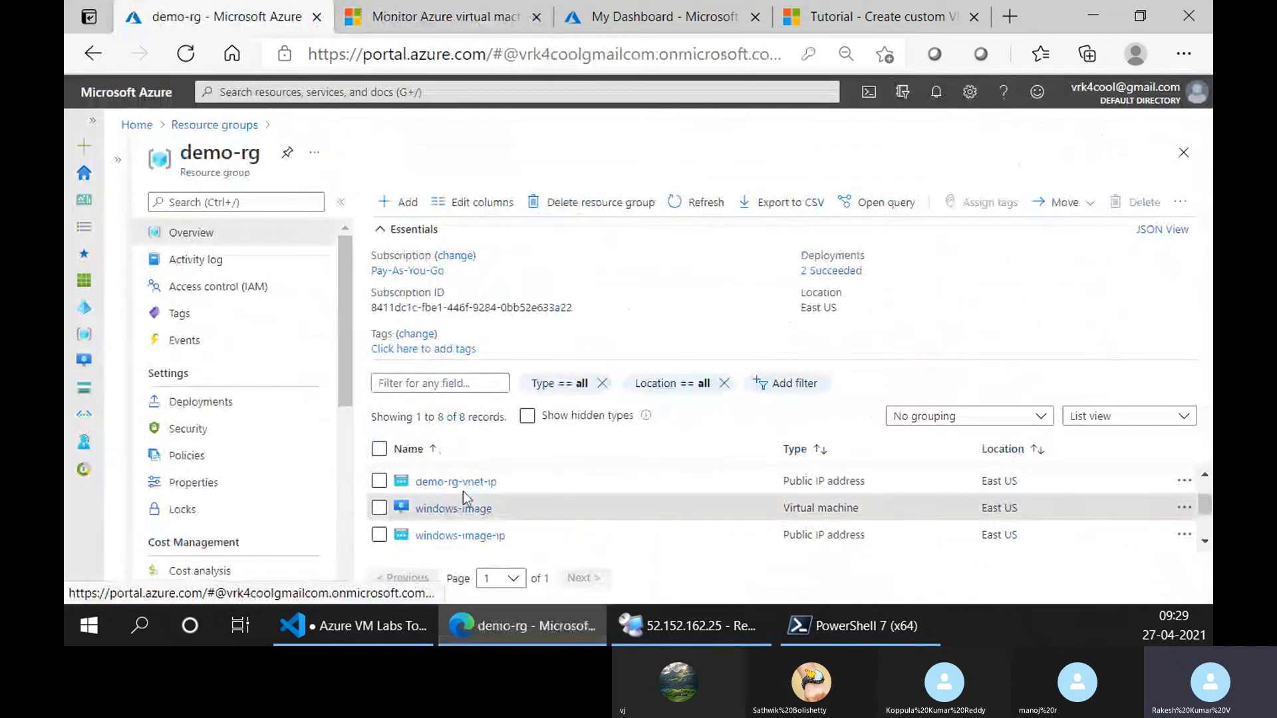
left_click(214, 125)
left_click(199, 391)
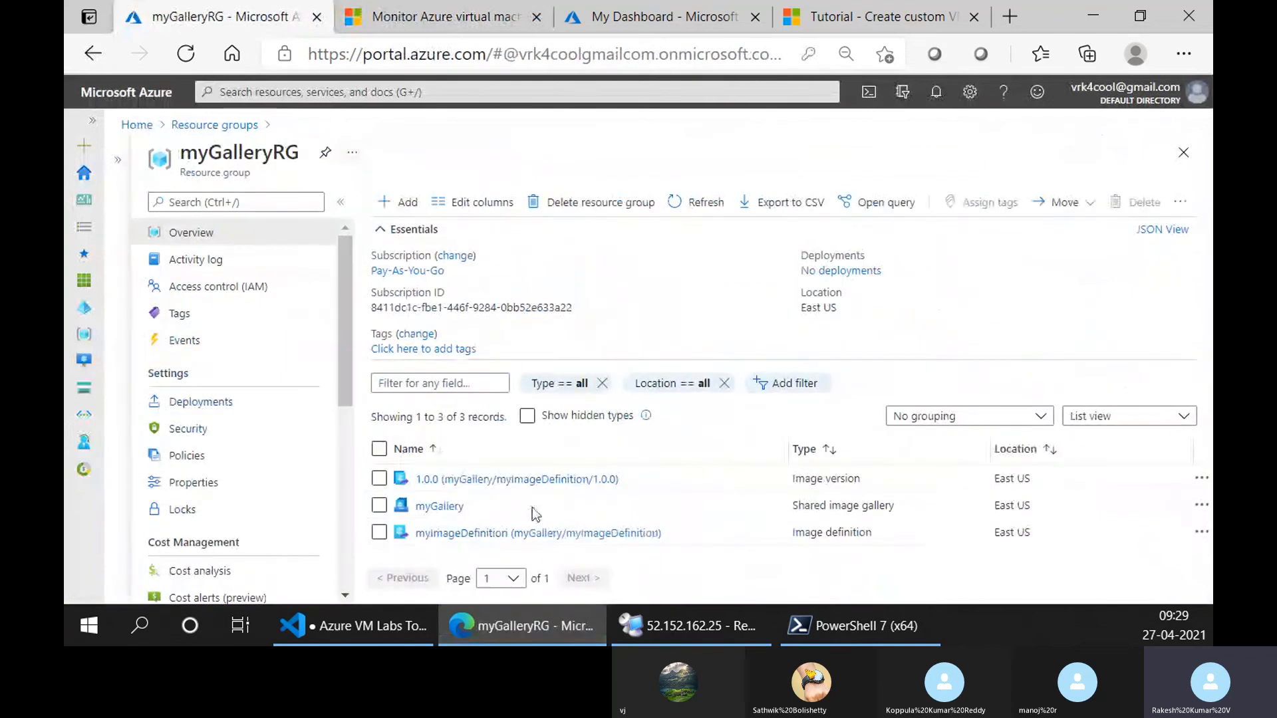
left_click(442, 507)
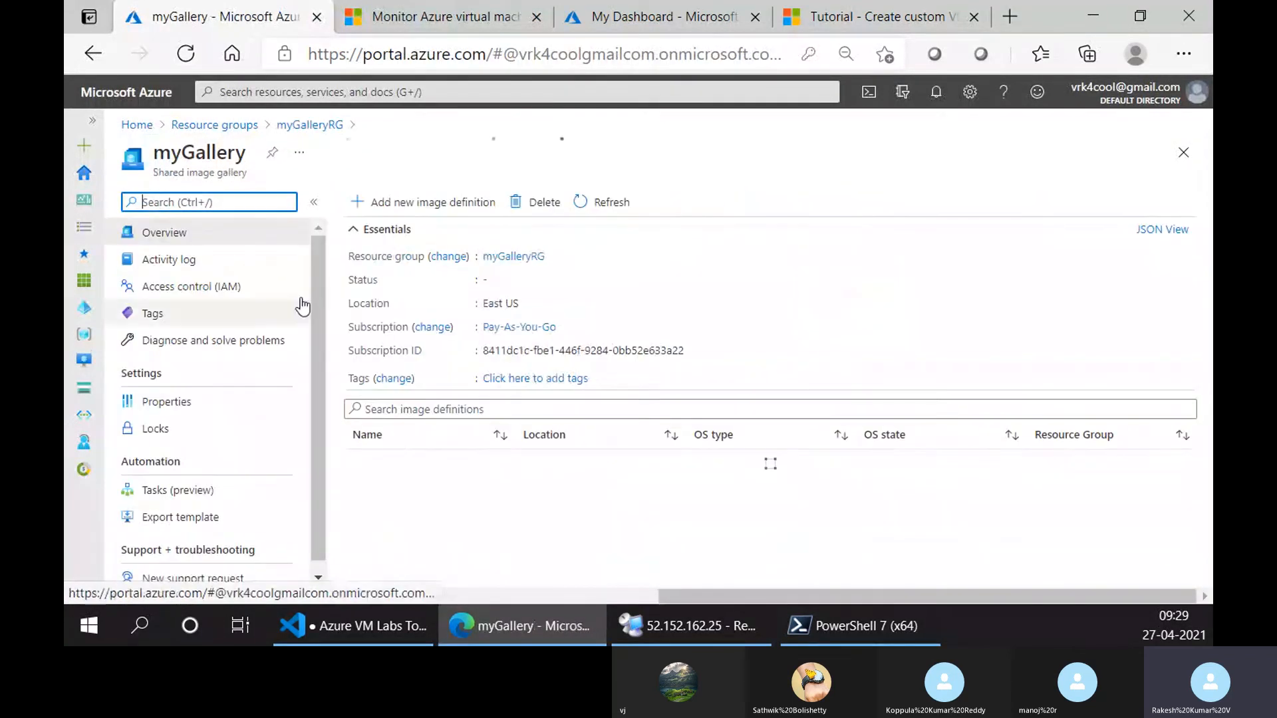
left_click(422, 464)
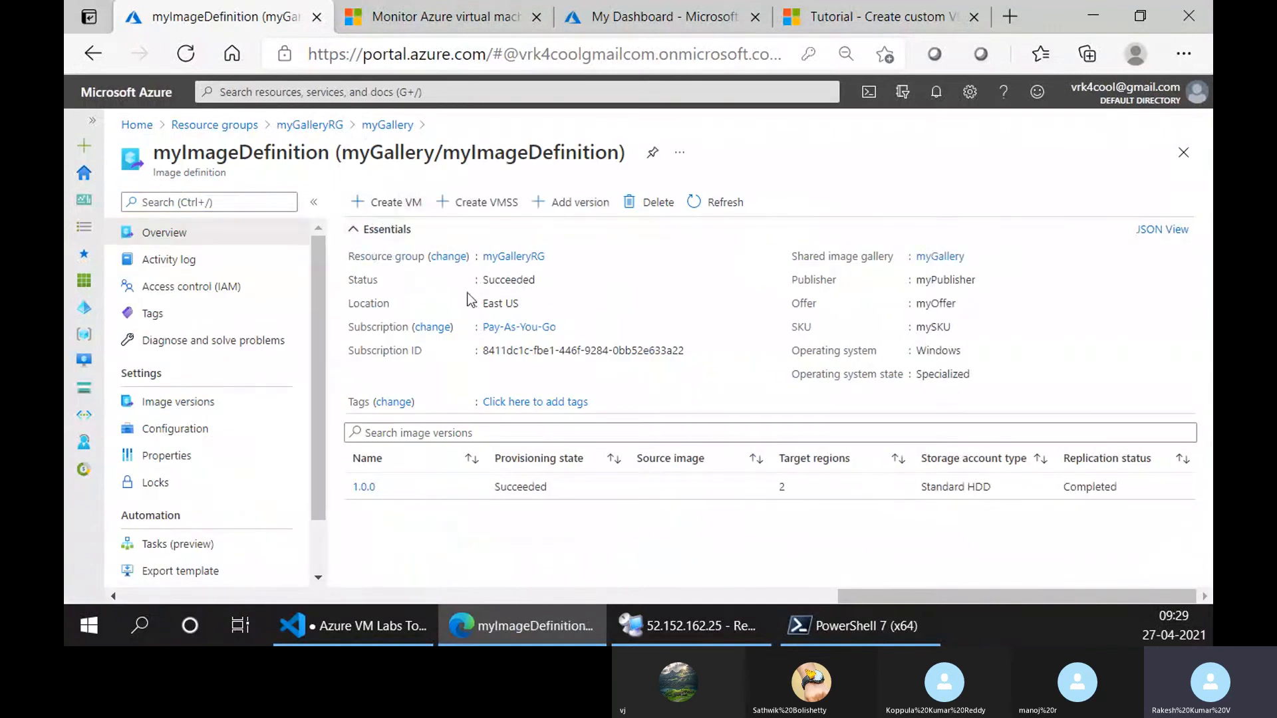
Review the image and size settings in the virtual machine creation form for myImageDefinition, and return to myGallery.
scroll(434, 394, "down", 5)
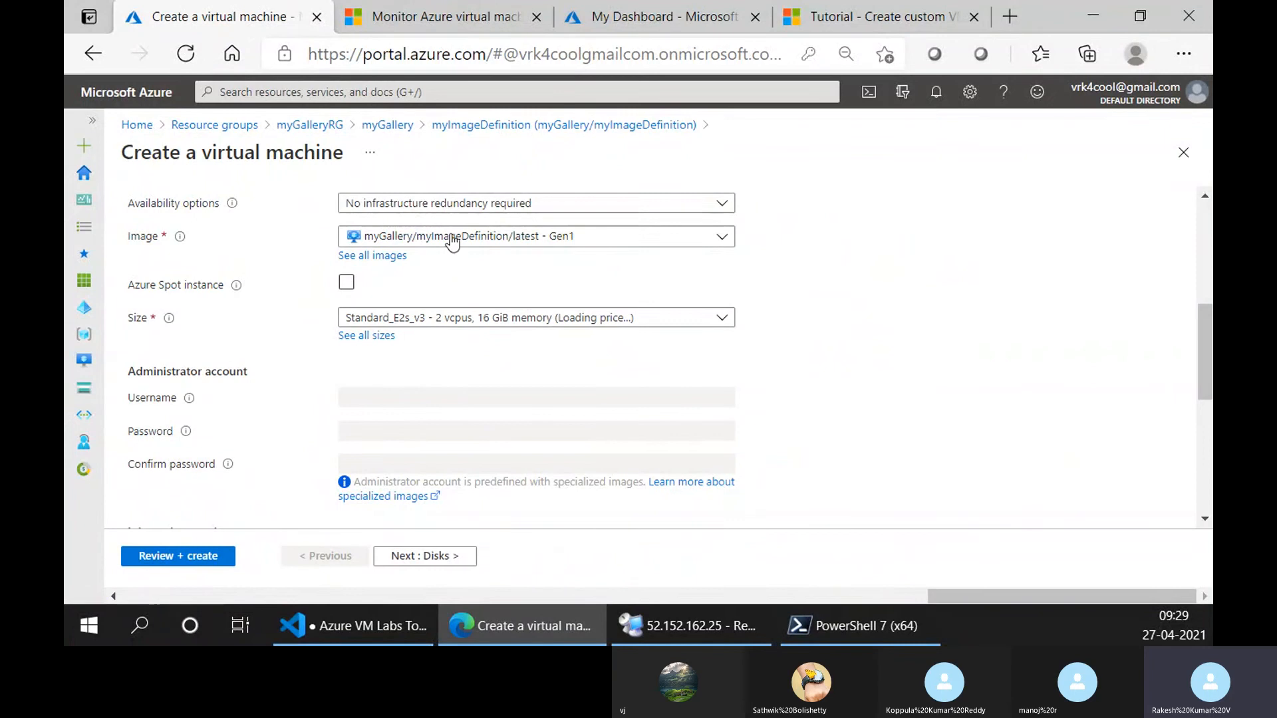
scroll(439, 240, "up", 1)
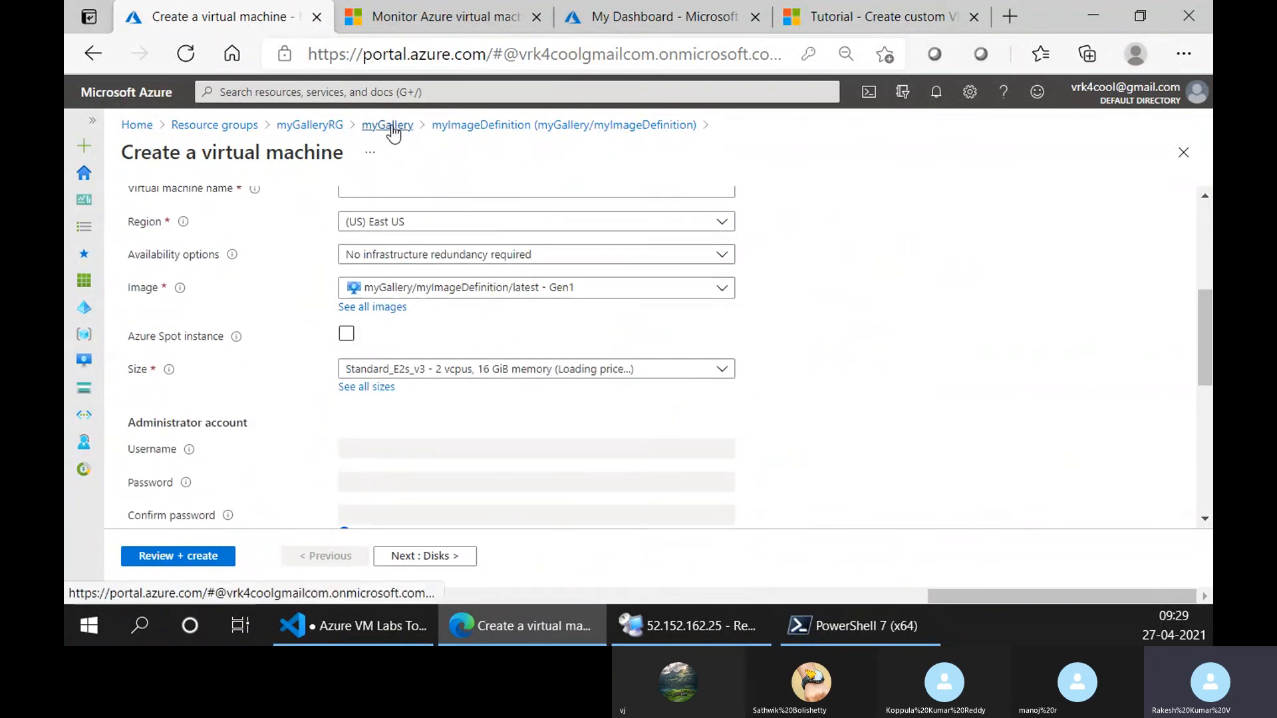
left_click(403, 129)
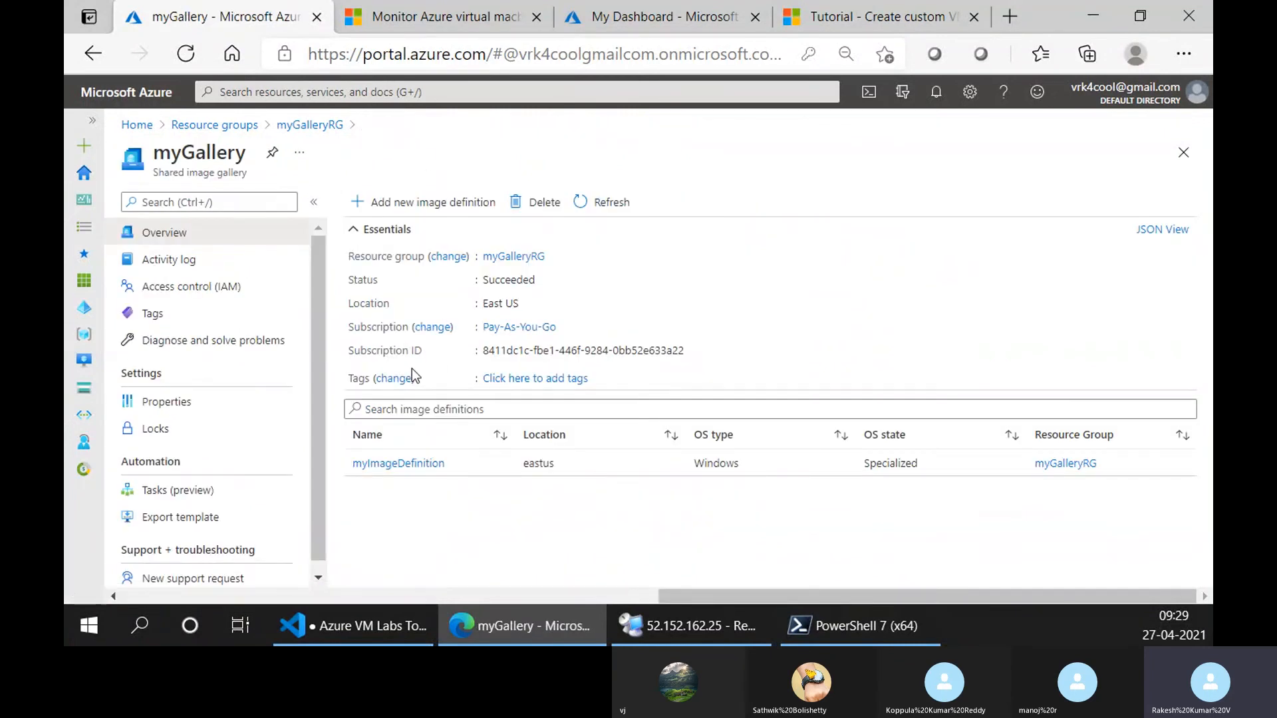
Switch to Visual Studio Code and copy the topics from powershell-DSC through VM backup and restore into a new untitled file.
left_click(366, 625)
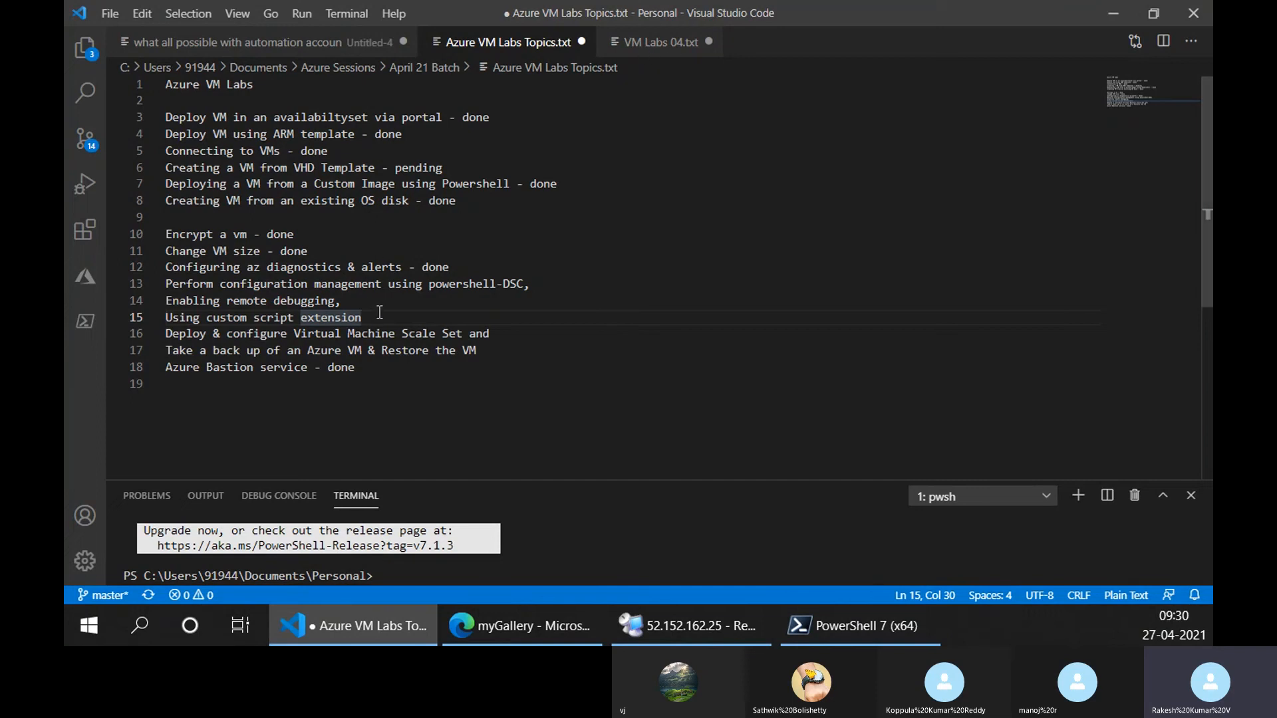
left_click(498, 350)
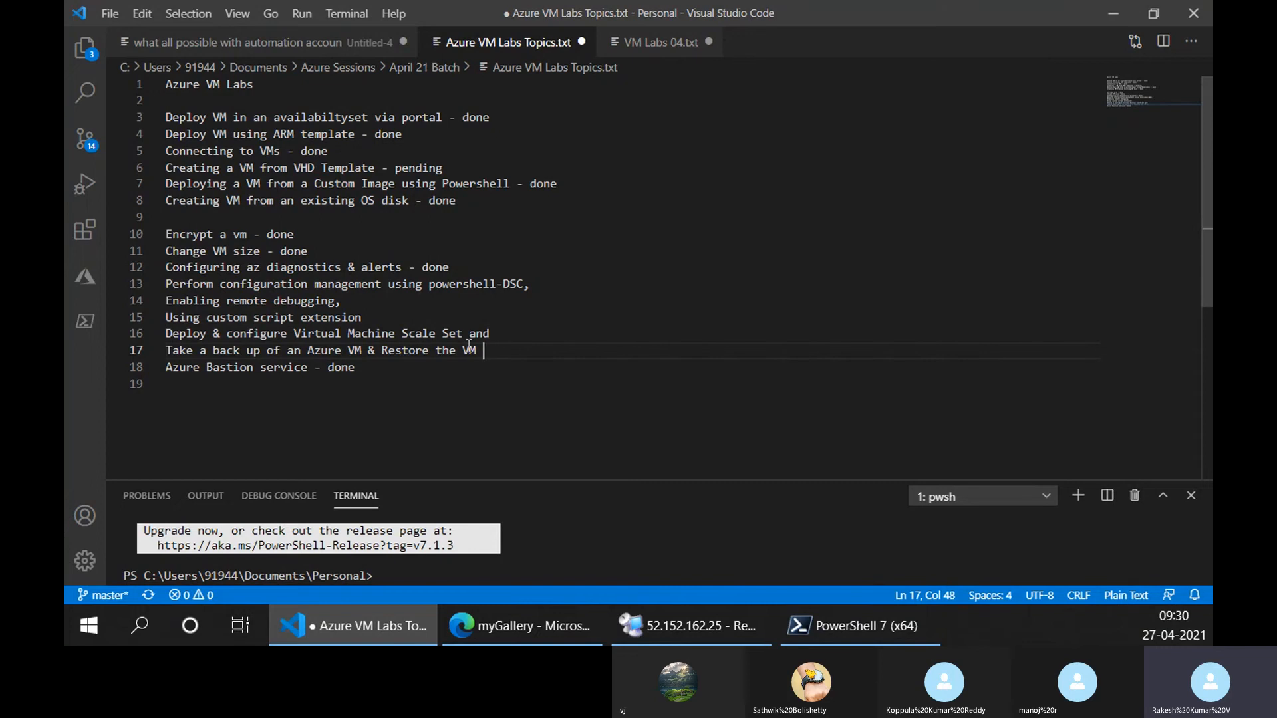
key("BackSpace")
left_click_drag(477, 350, 148, 286)
key("ctrl+c")
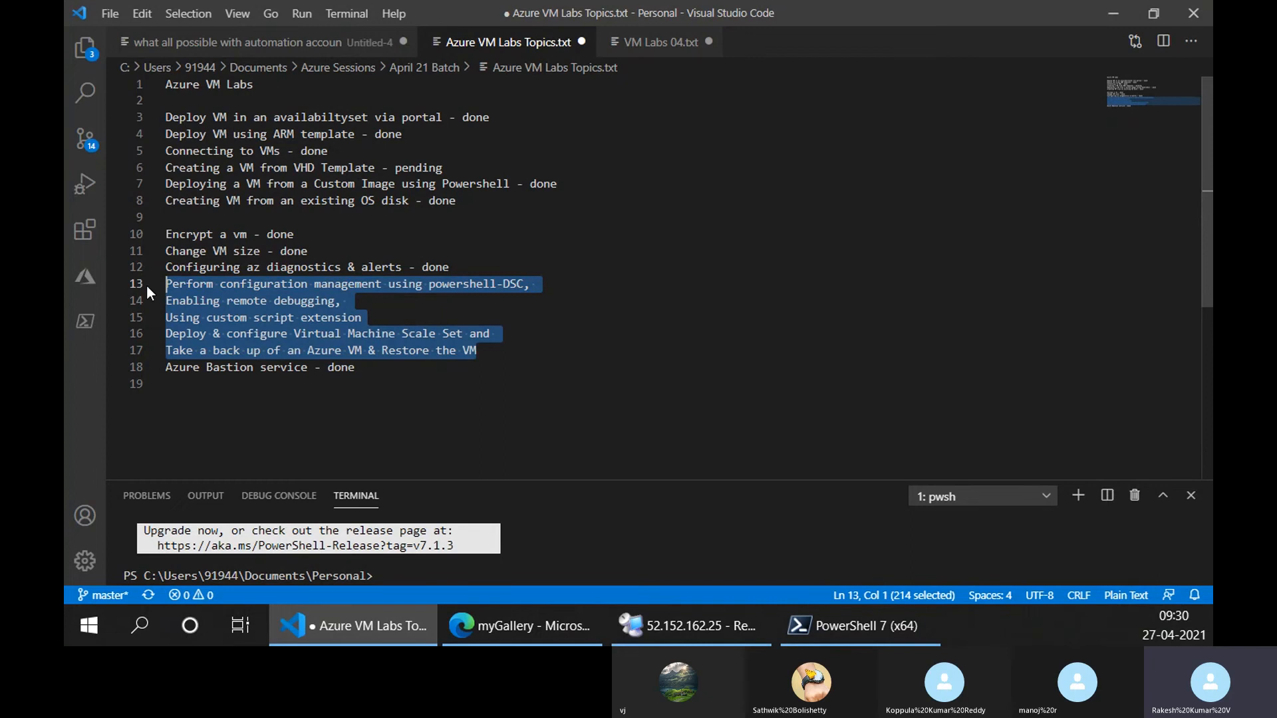
left_click(109, 14)
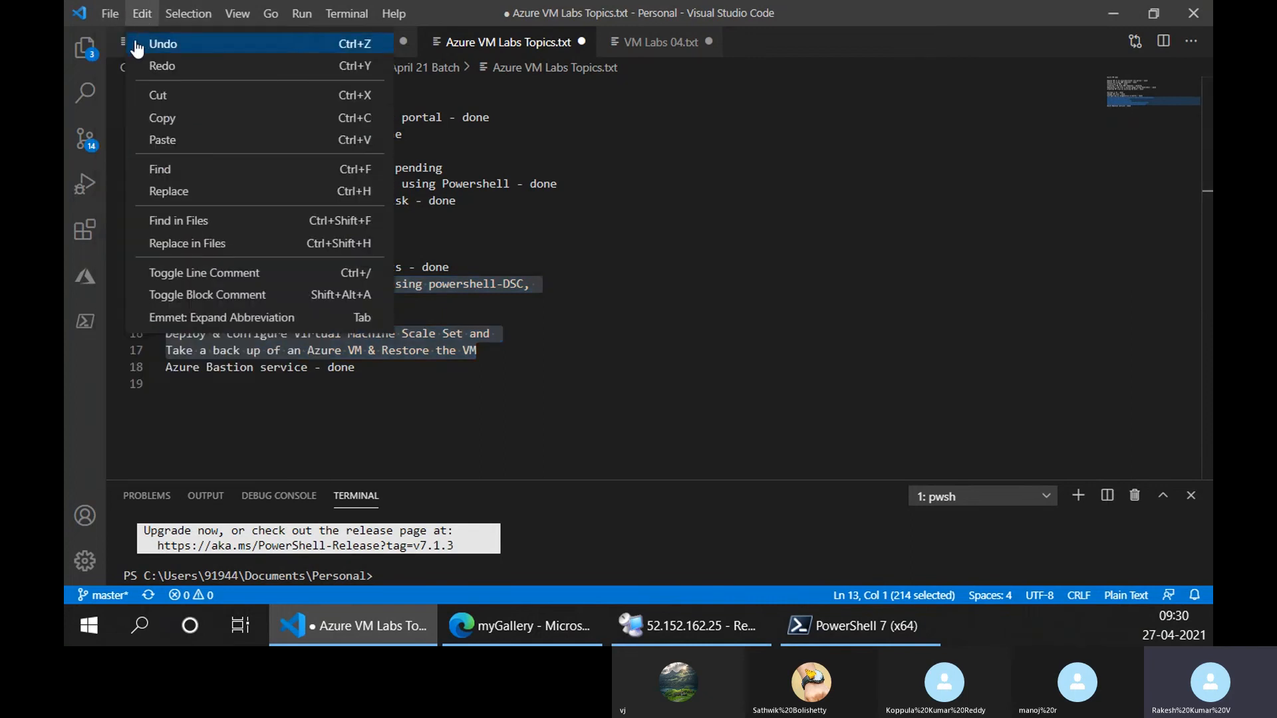
left_click(126, 44)
key("ctrl+v")
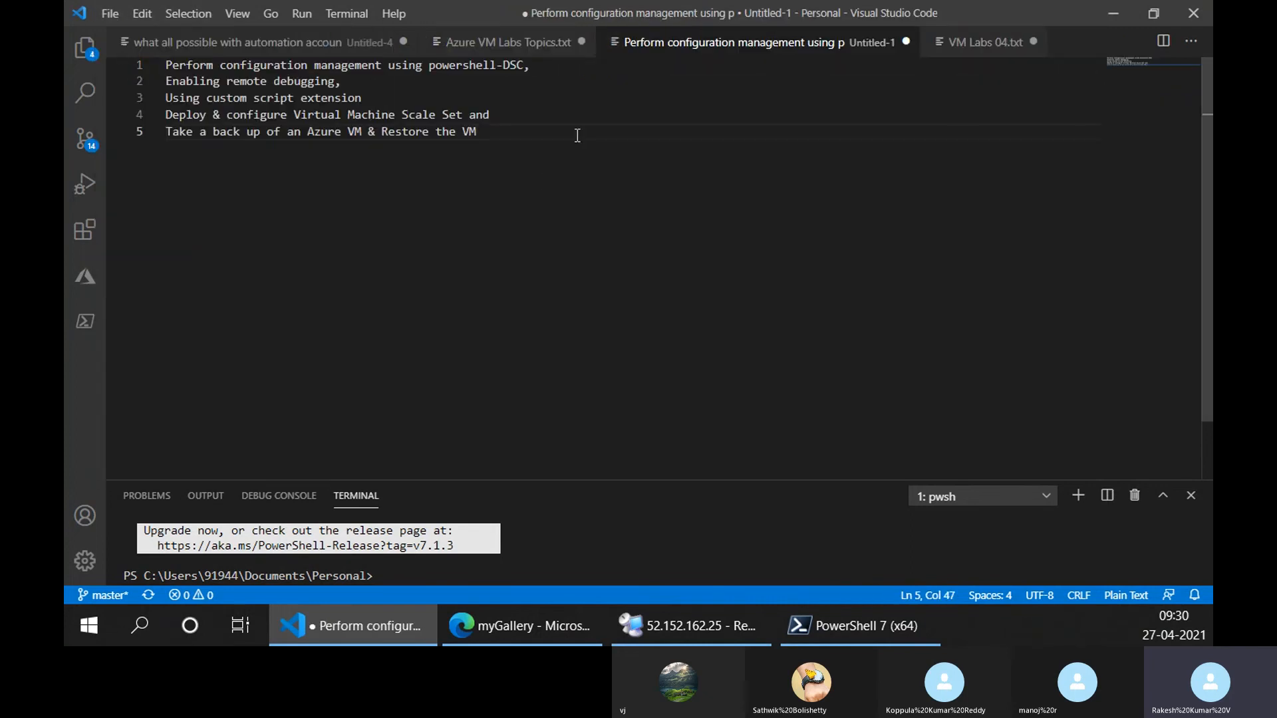
Copy the line "Creating a VM from VHD Template - pending" from Azure VM Labs Topics.txt to the end of the new untitled file.
left_click(483, 44)
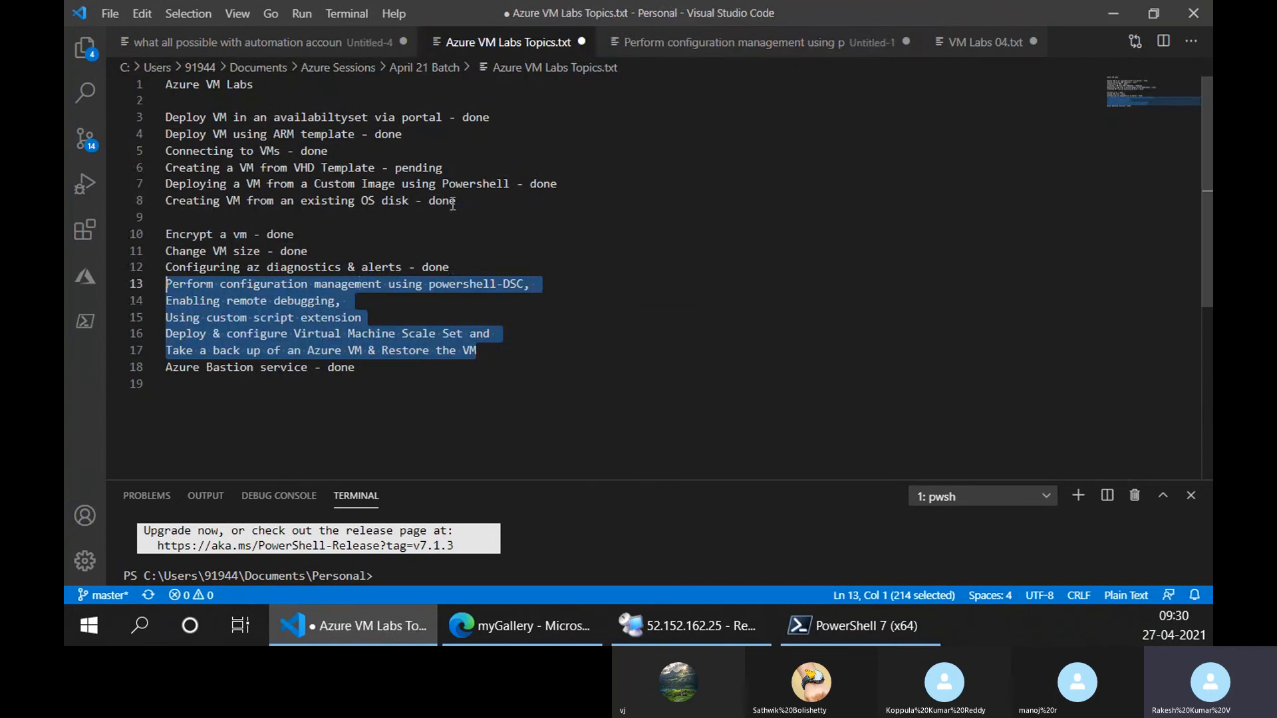
left_click_drag(550, 166, 106, 167)
key("ctrl+c")
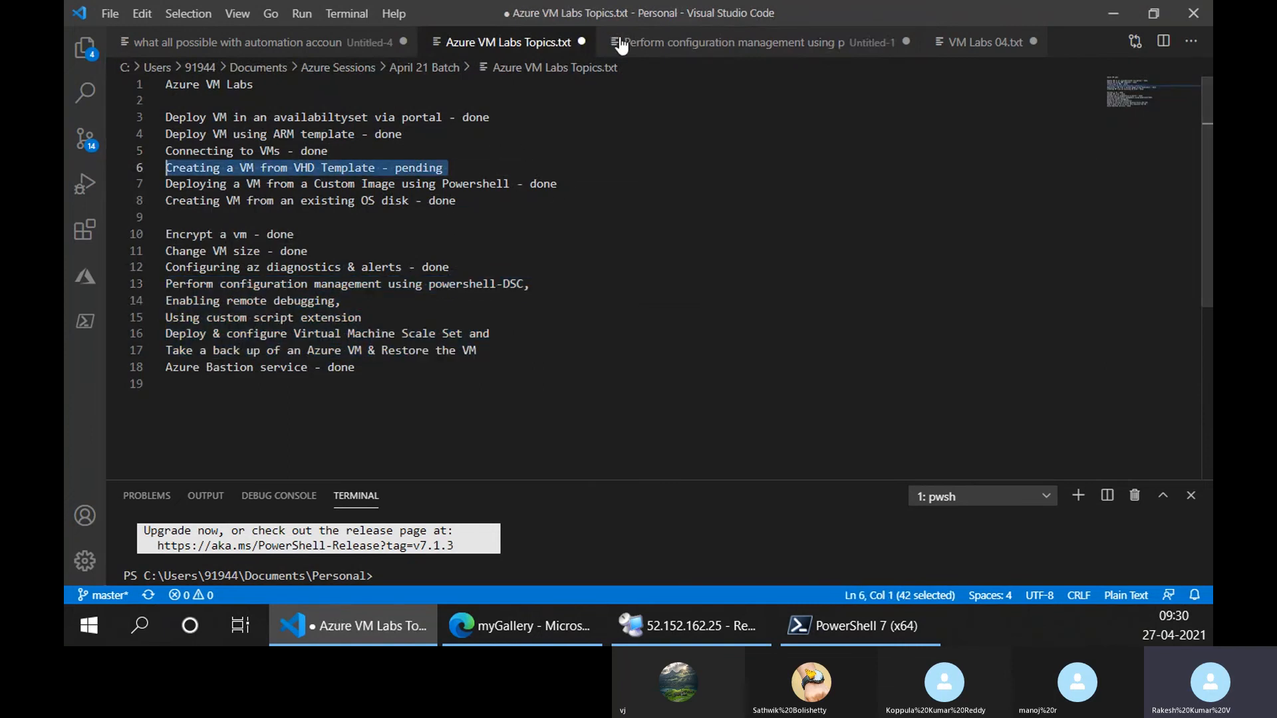
left_click(643, 44)
key("Return")
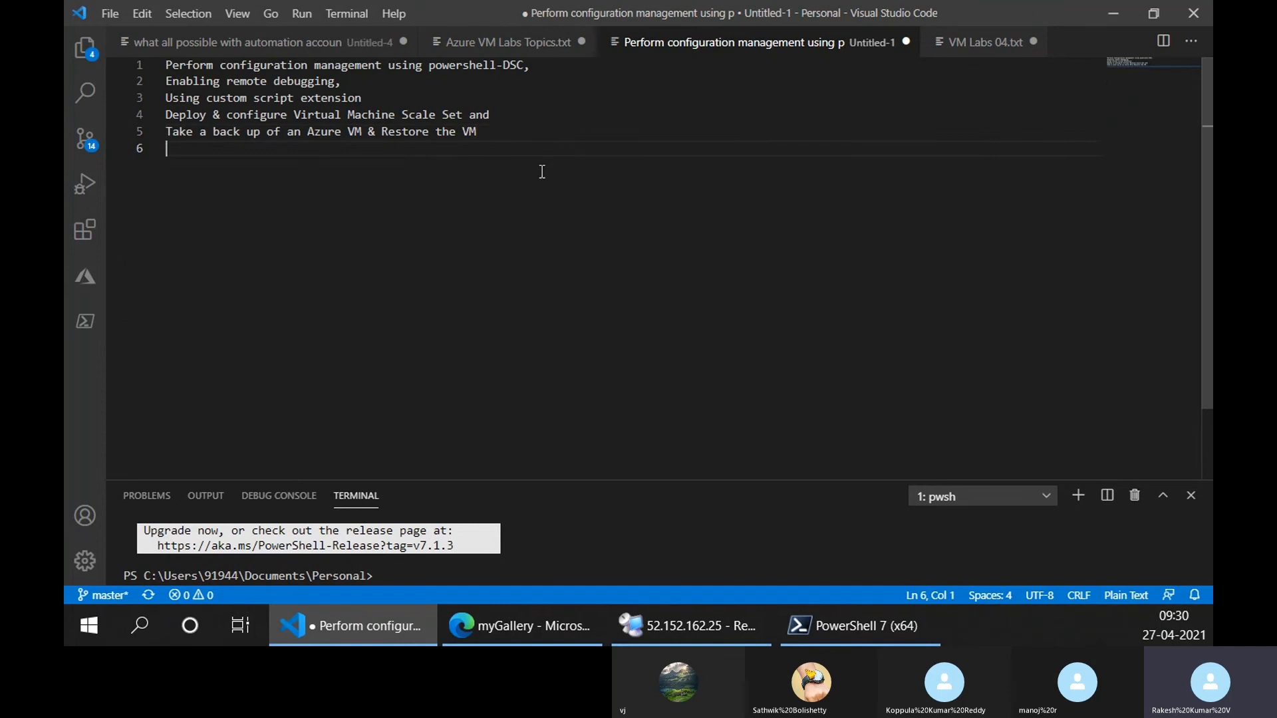
key("ctrl+v")
key("Return")
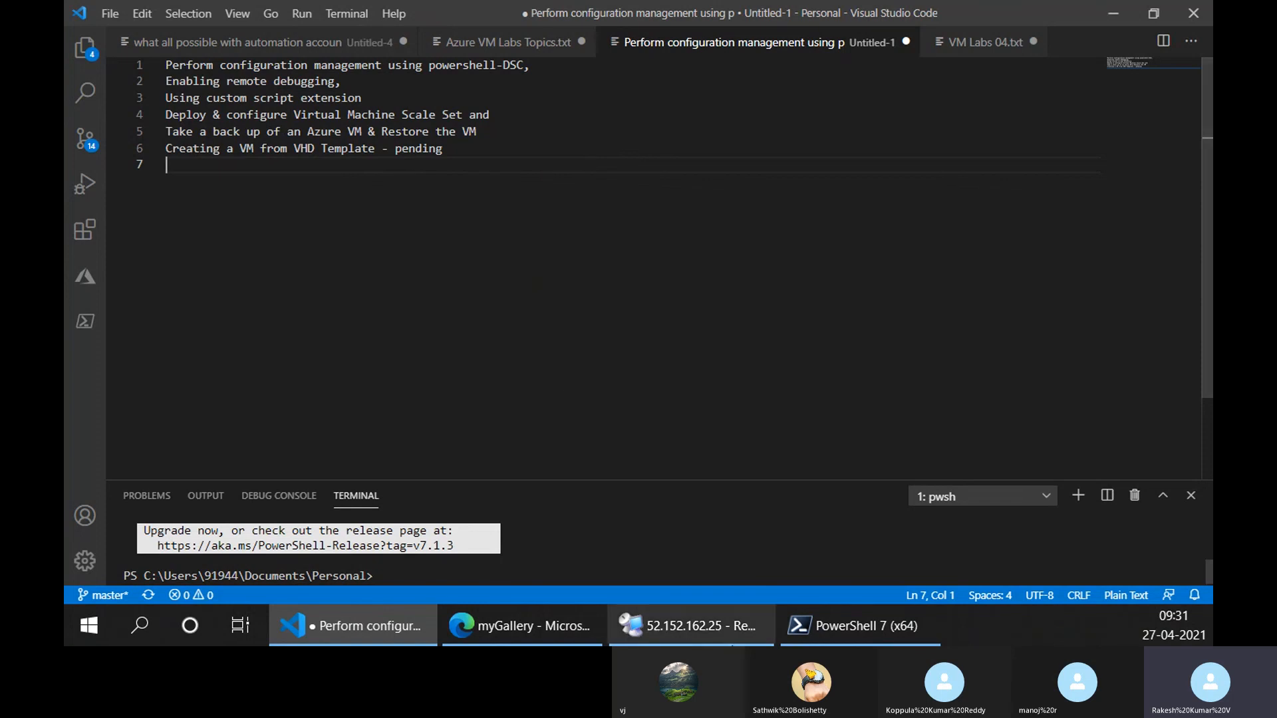
Switch to Edge and examine the properties of the myGallery shared image gallery.
left_click(541, 624)
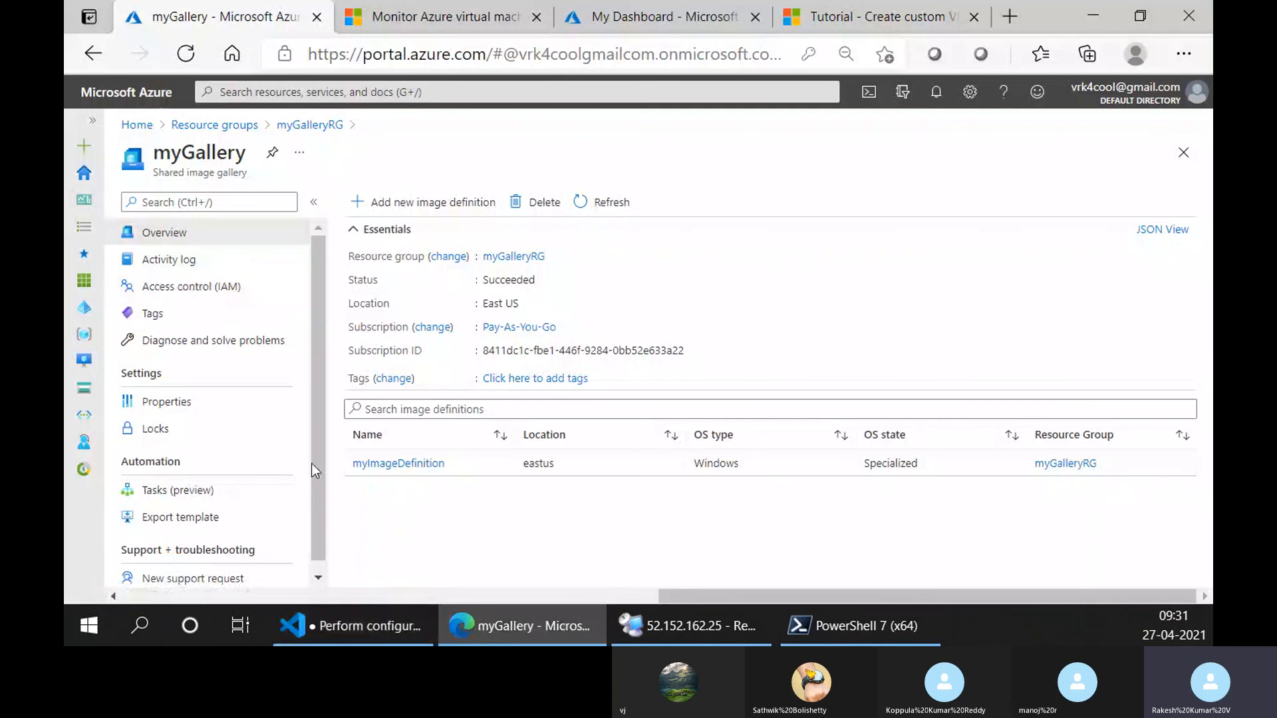
scroll(242, 462, "down", 1)
left_click(188, 393)
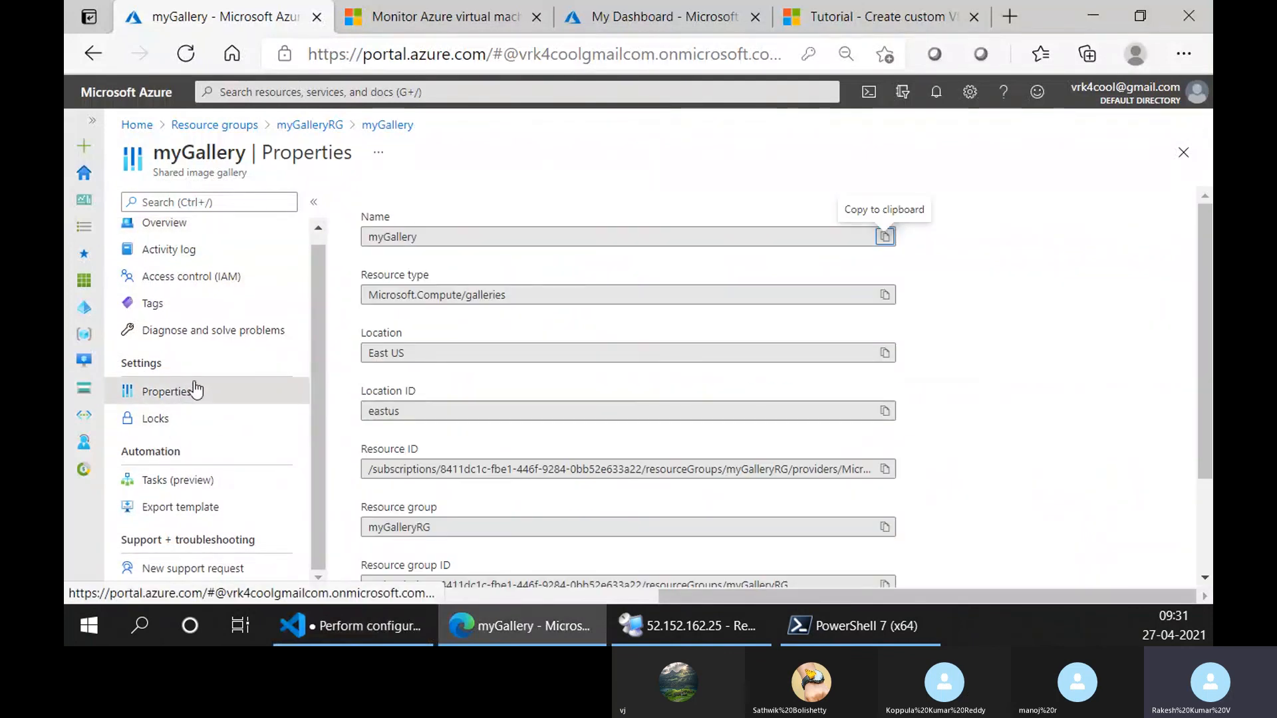
scroll(453, 353, "down", 3)
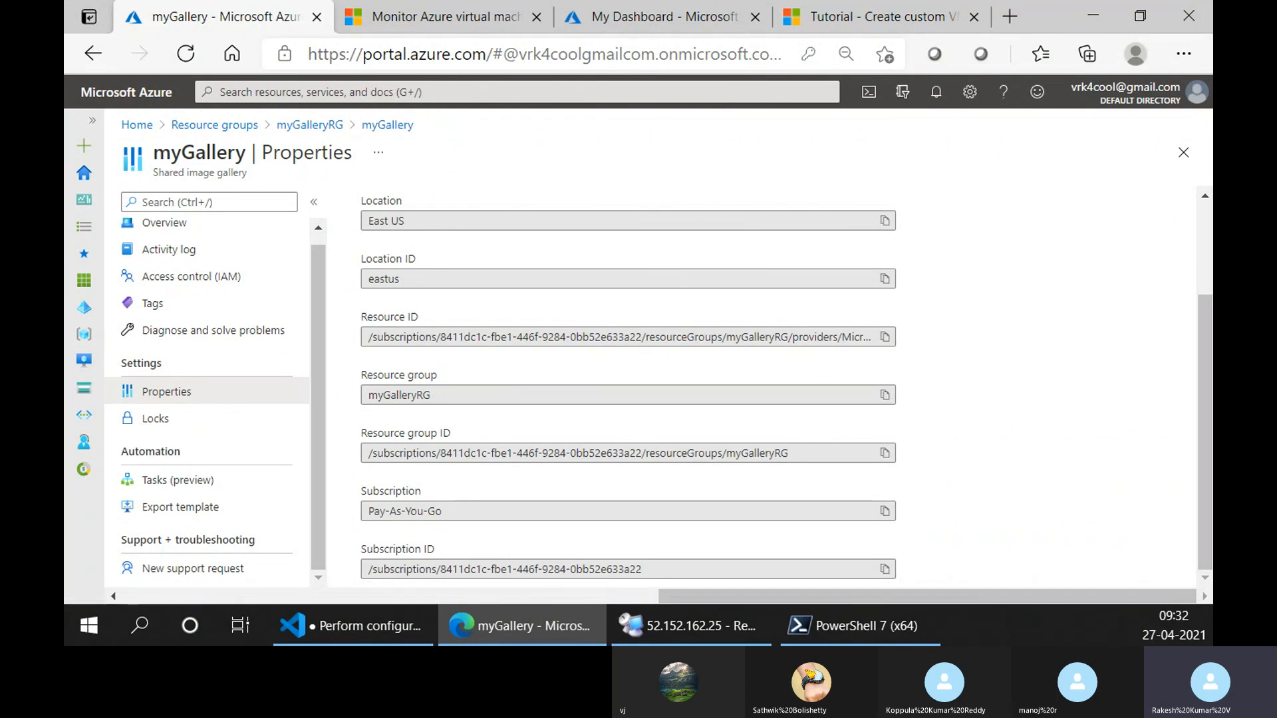
Switch to Visual Studio Code and add "- pepding" to the powershell-DSC configuration management line in VM Labs 04.txt.
left_click(394, 640)
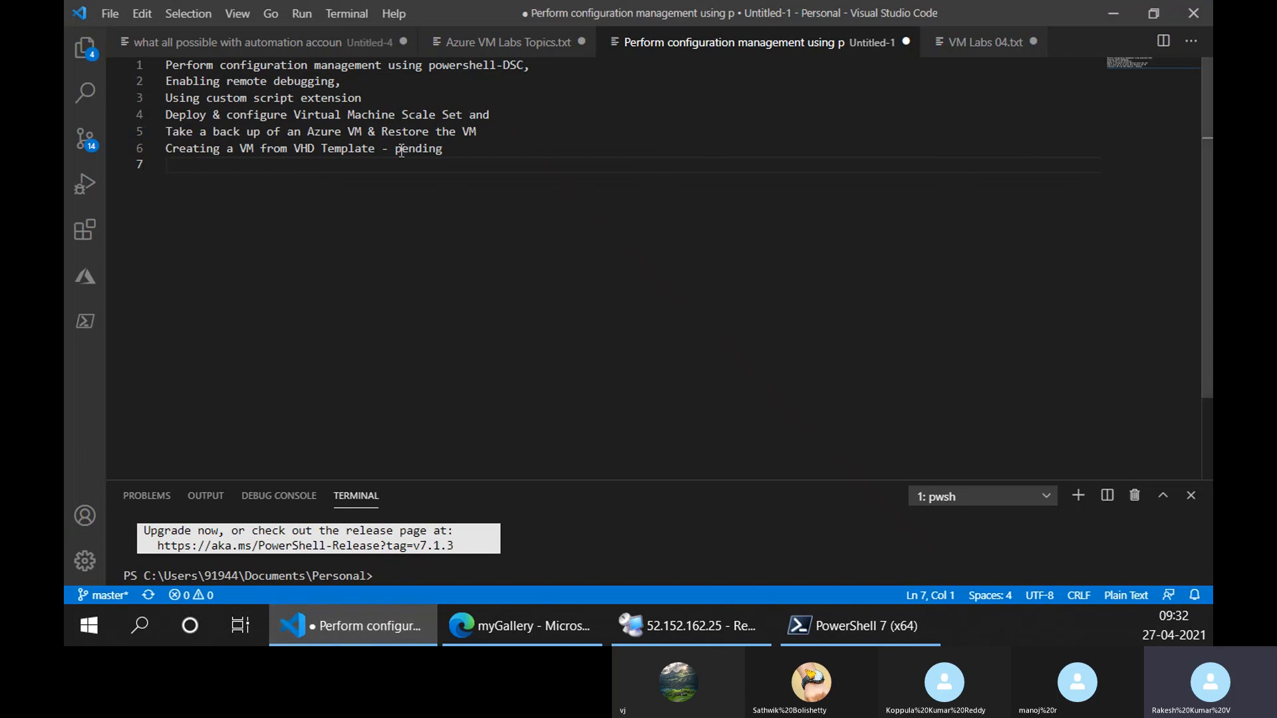
left_click(990, 42)
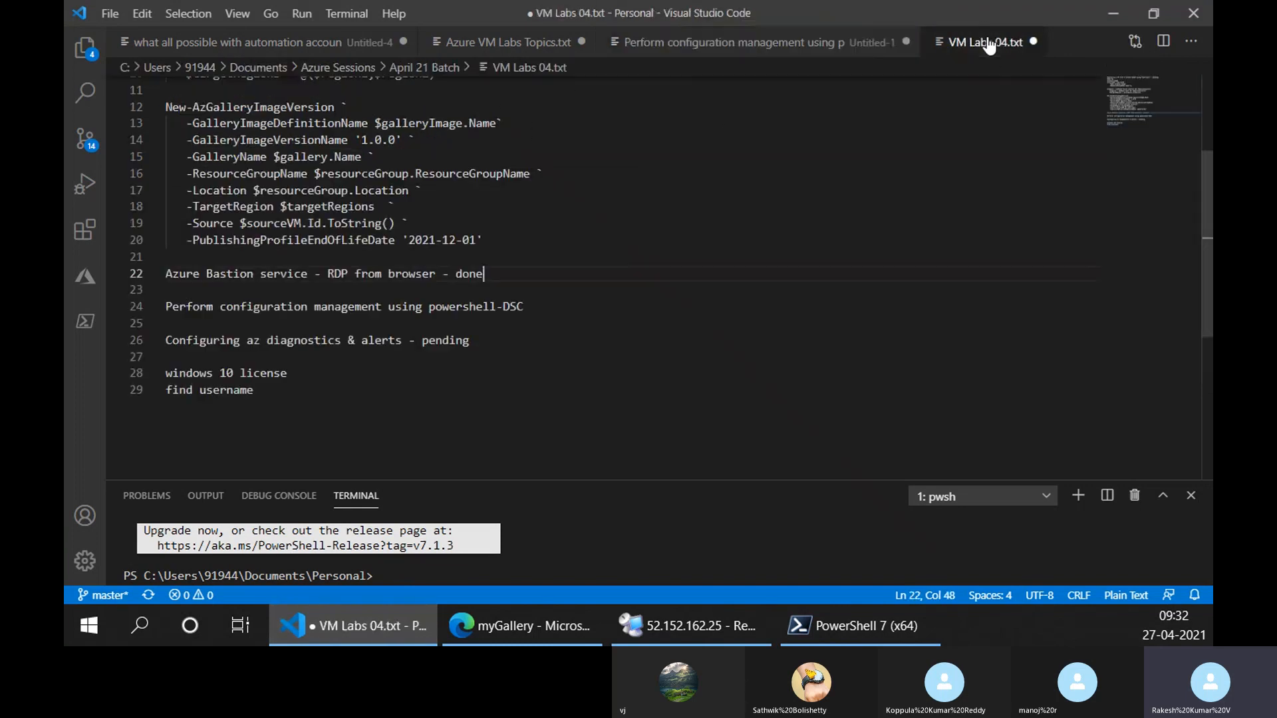
scroll(356, 174, "up", 3)
scroll(352, 199, "down", 5)
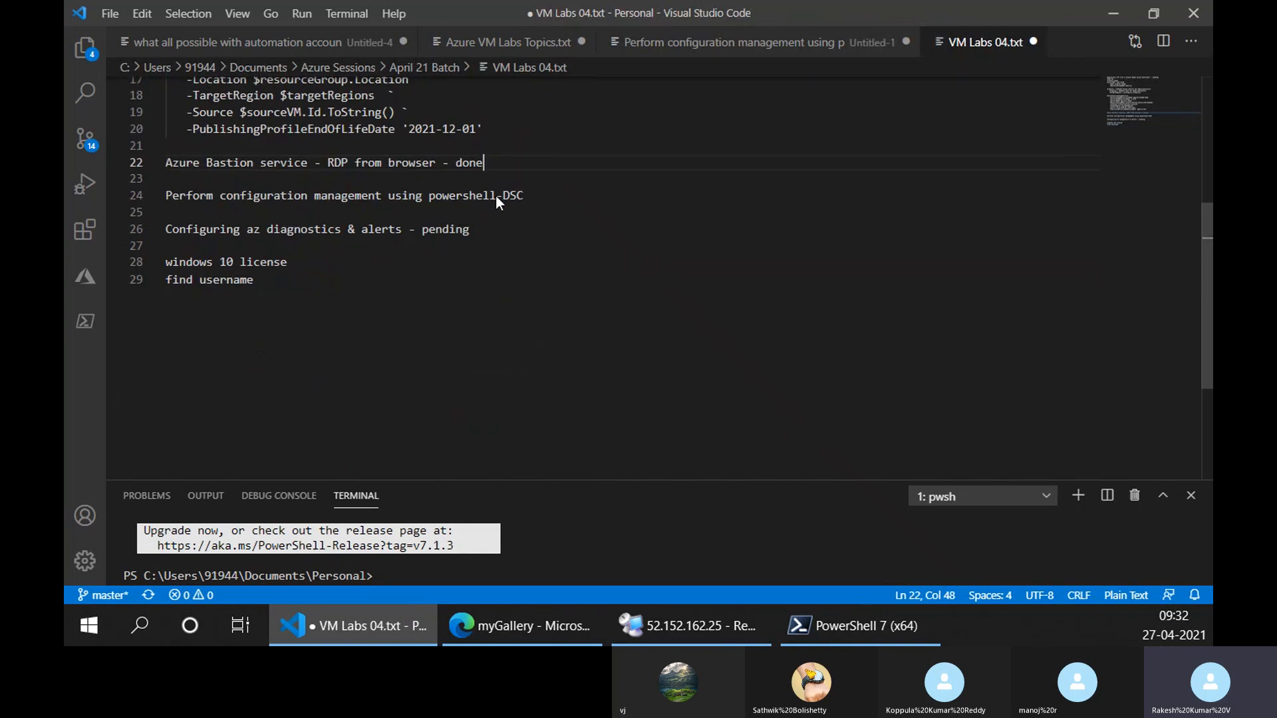
left_click(543, 196)
type("-e")
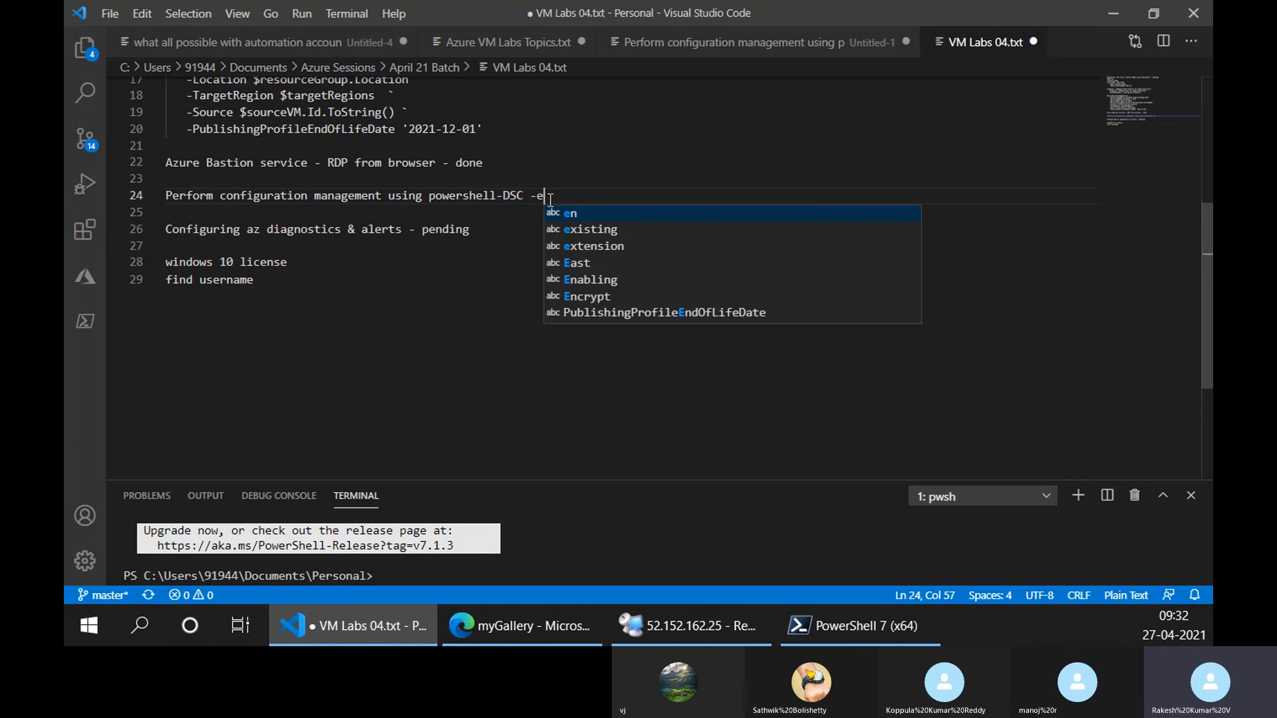
type("pding")
left_click(537, 196)
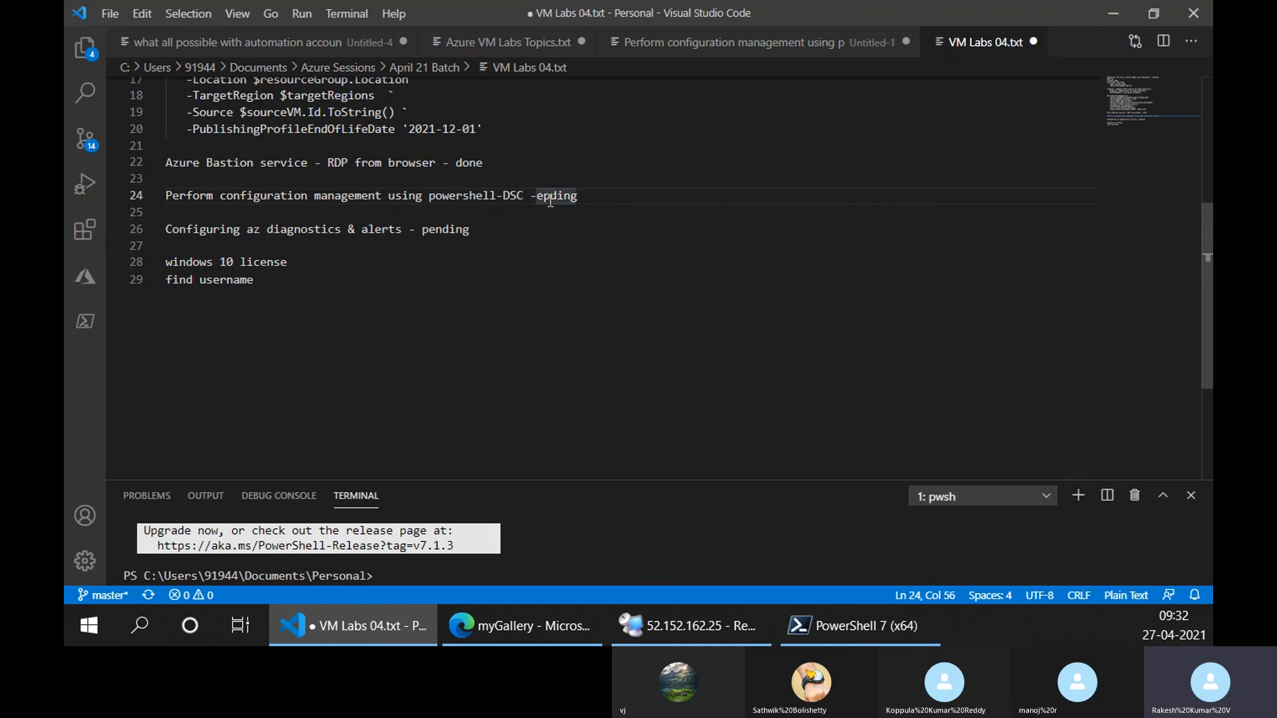
type("p")
Change the status of "Configuring az diagnostics & alerts" to done in VM Labs 04.txt.
left_click(471, 229)
left_click_drag(471, 228, 417, 229)
left_click(417, 229)
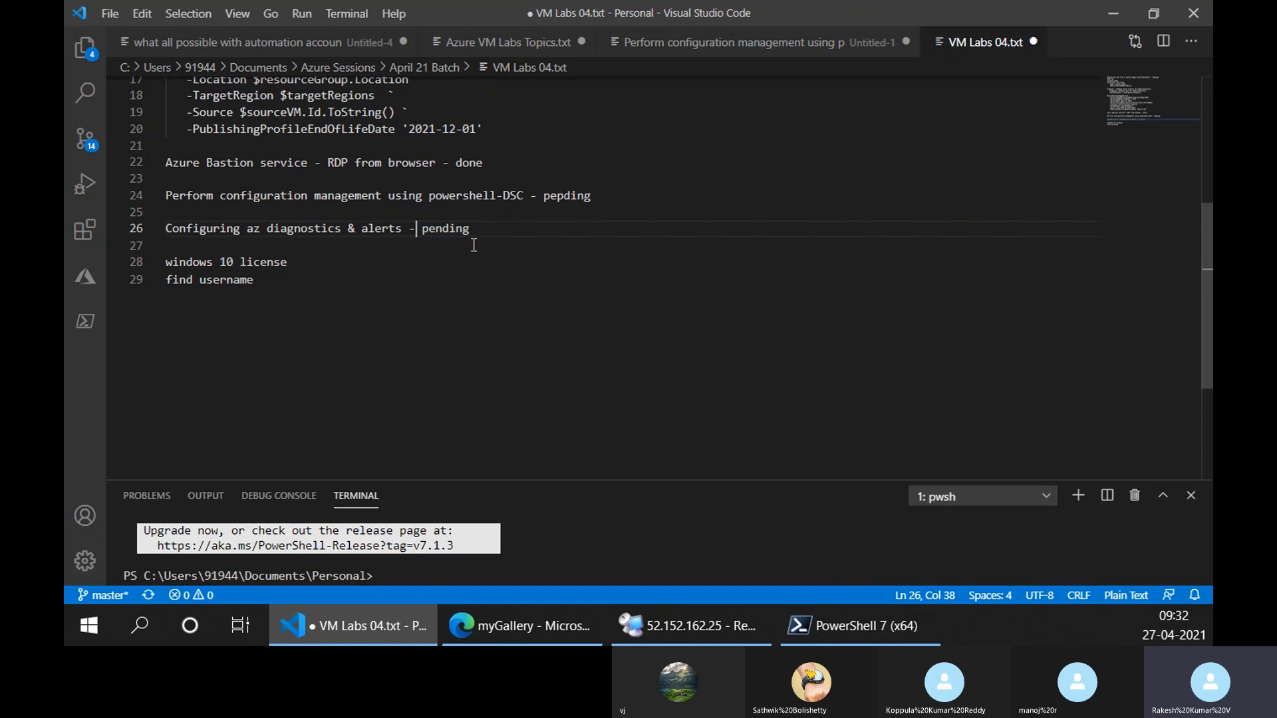
type("done")
key("shift+End")
key("Delete")
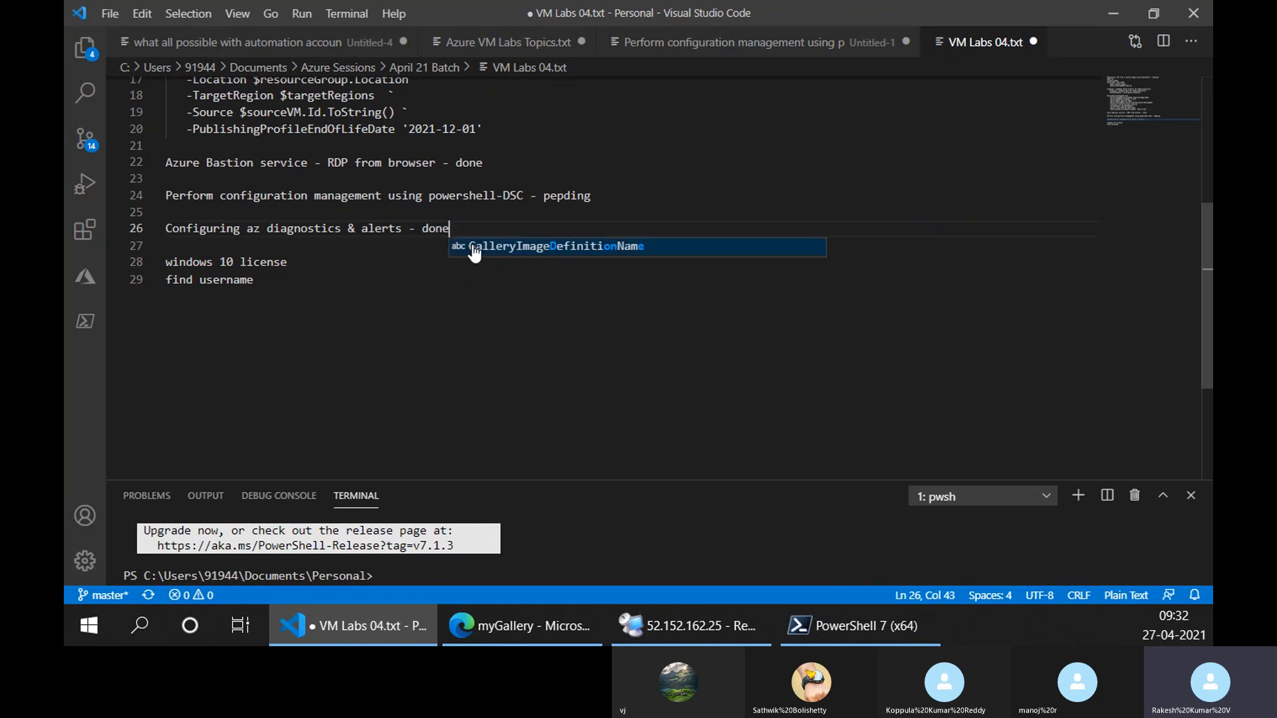